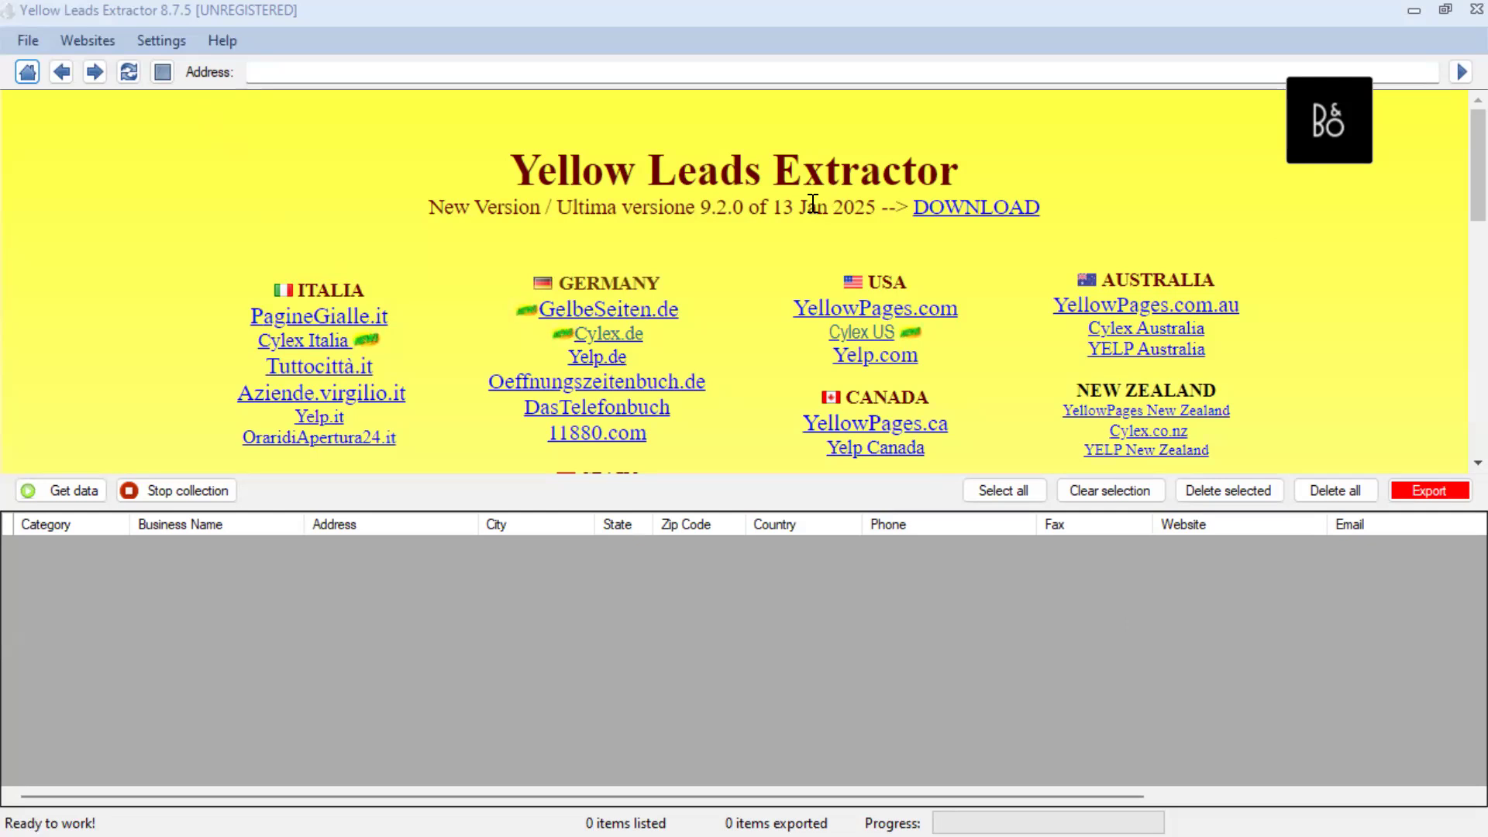
# Open YellowPages.com from the directory sites listed under USA
pyautogui.click(836, 430)
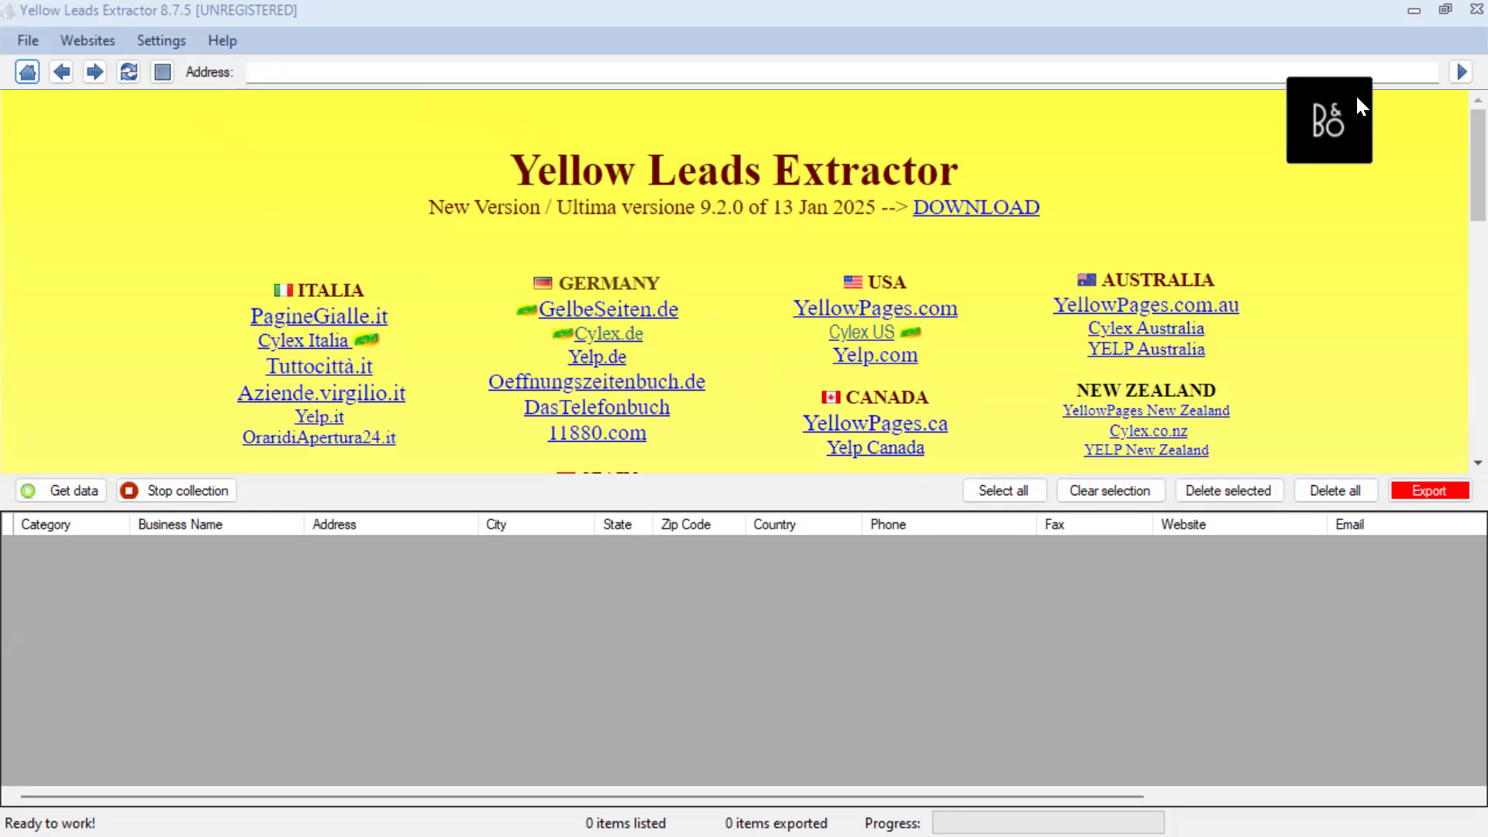
pyautogui.scroll(-2, 390, 303)
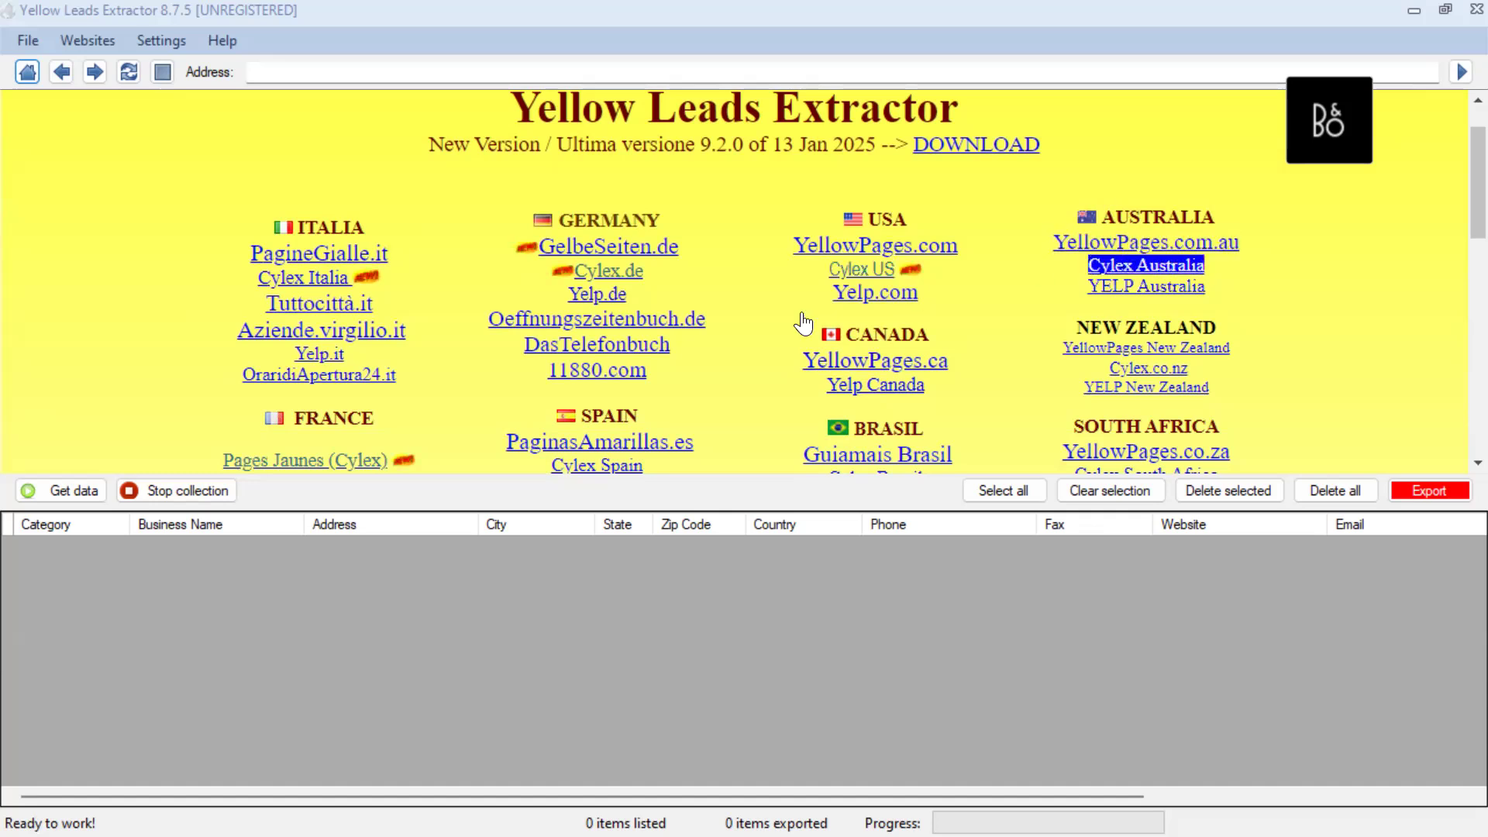
pyautogui.scroll(-3, 1257, 319)
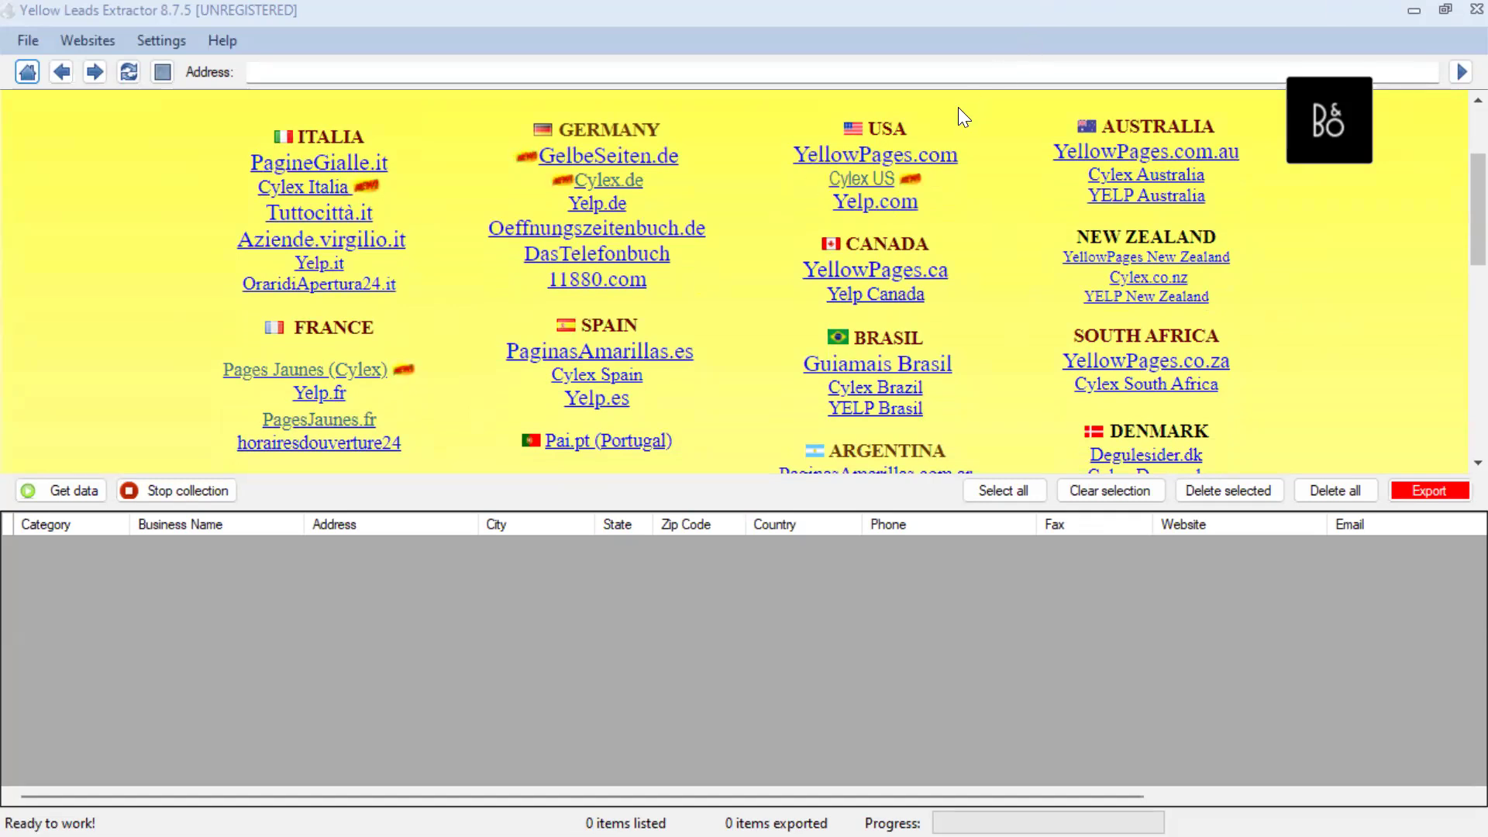
pyautogui.click(873, 159)
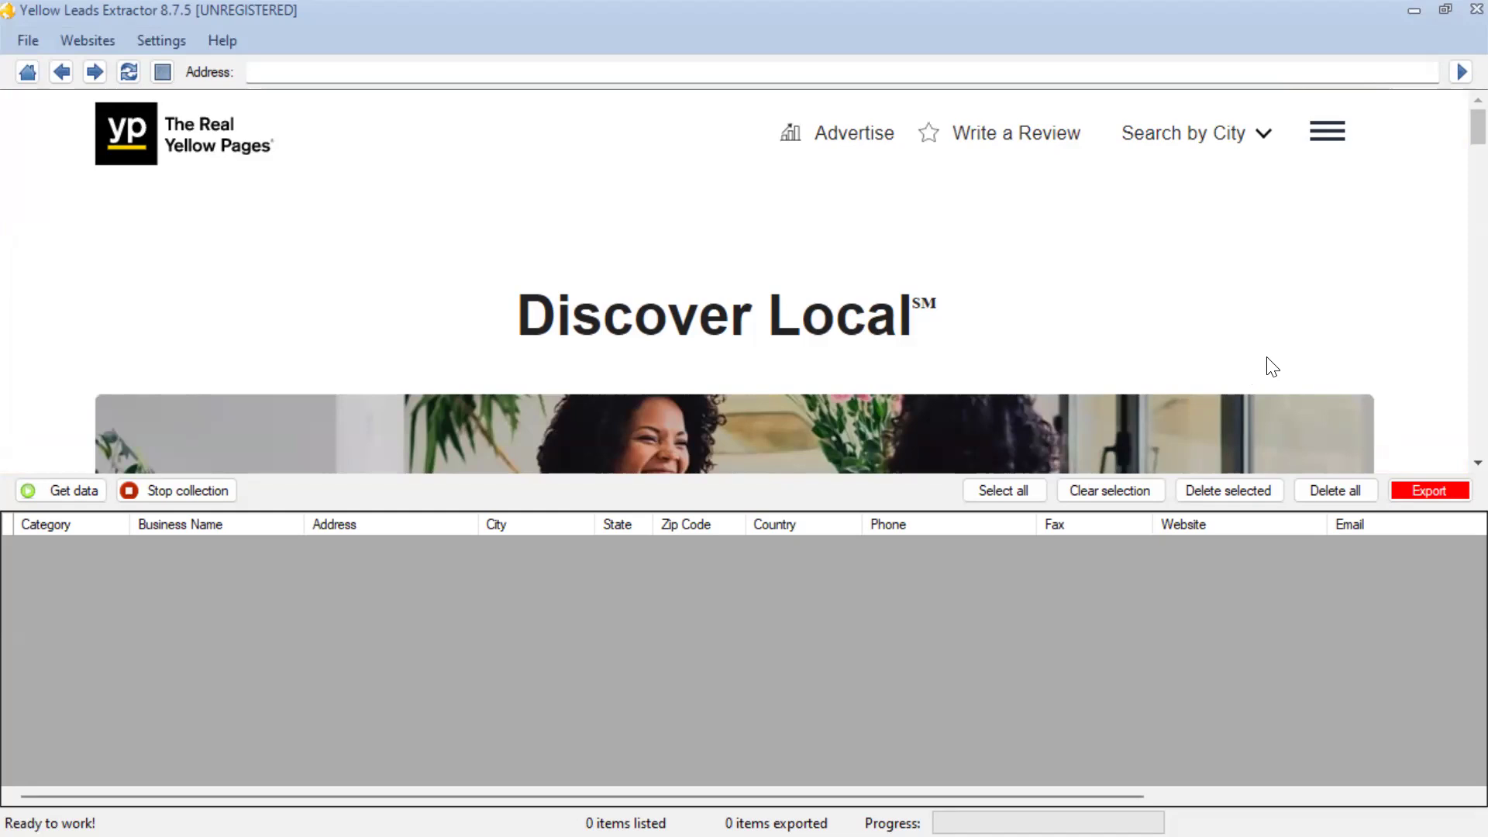
# Search the Yellow Pages site for "lawyer" businesses in Glendale, CA
pyautogui.scroll(-3, 1142, 306)
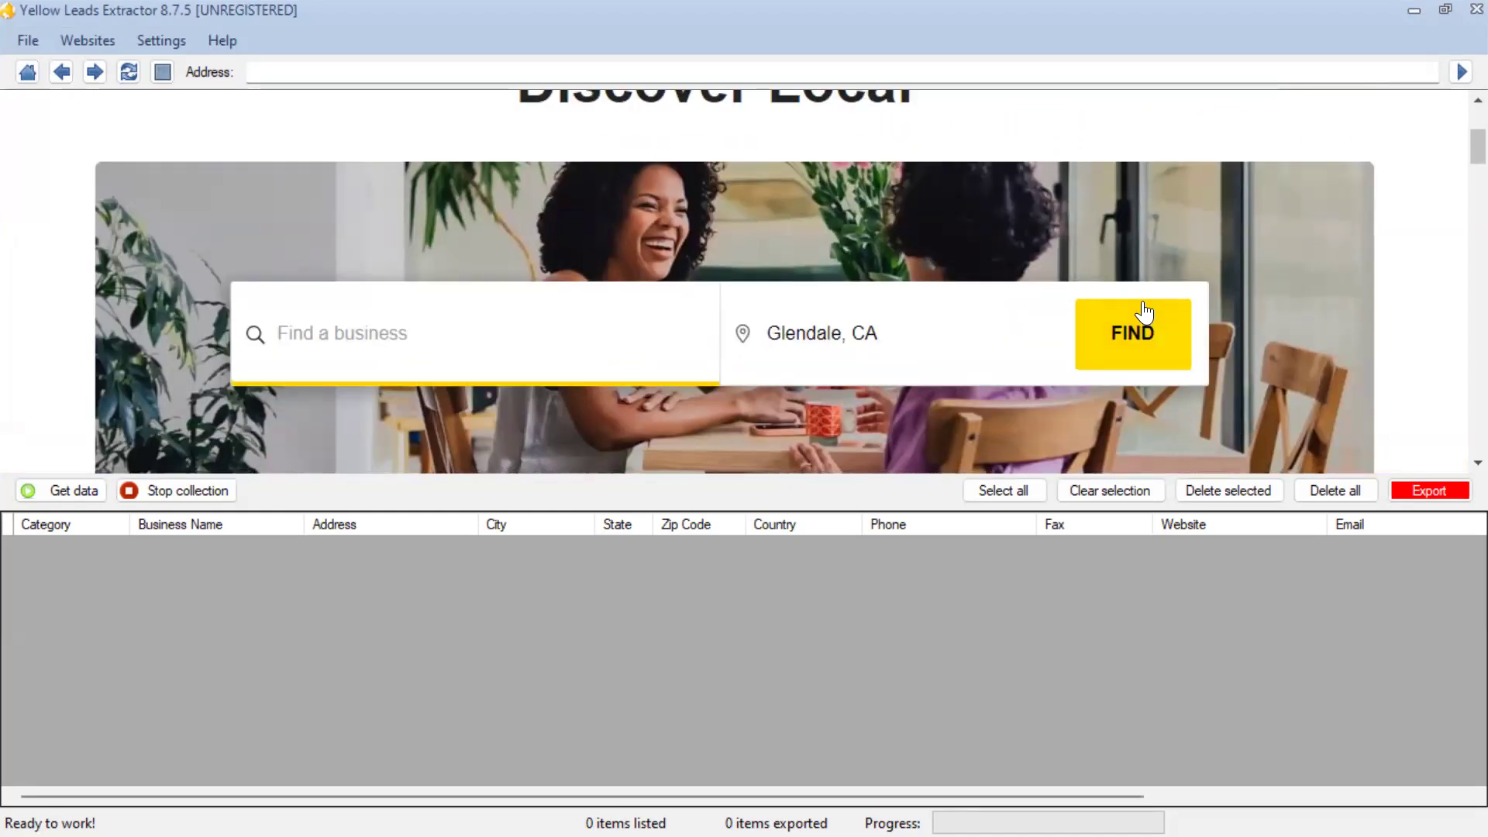
pyautogui.scroll(-3, 1144, 310)
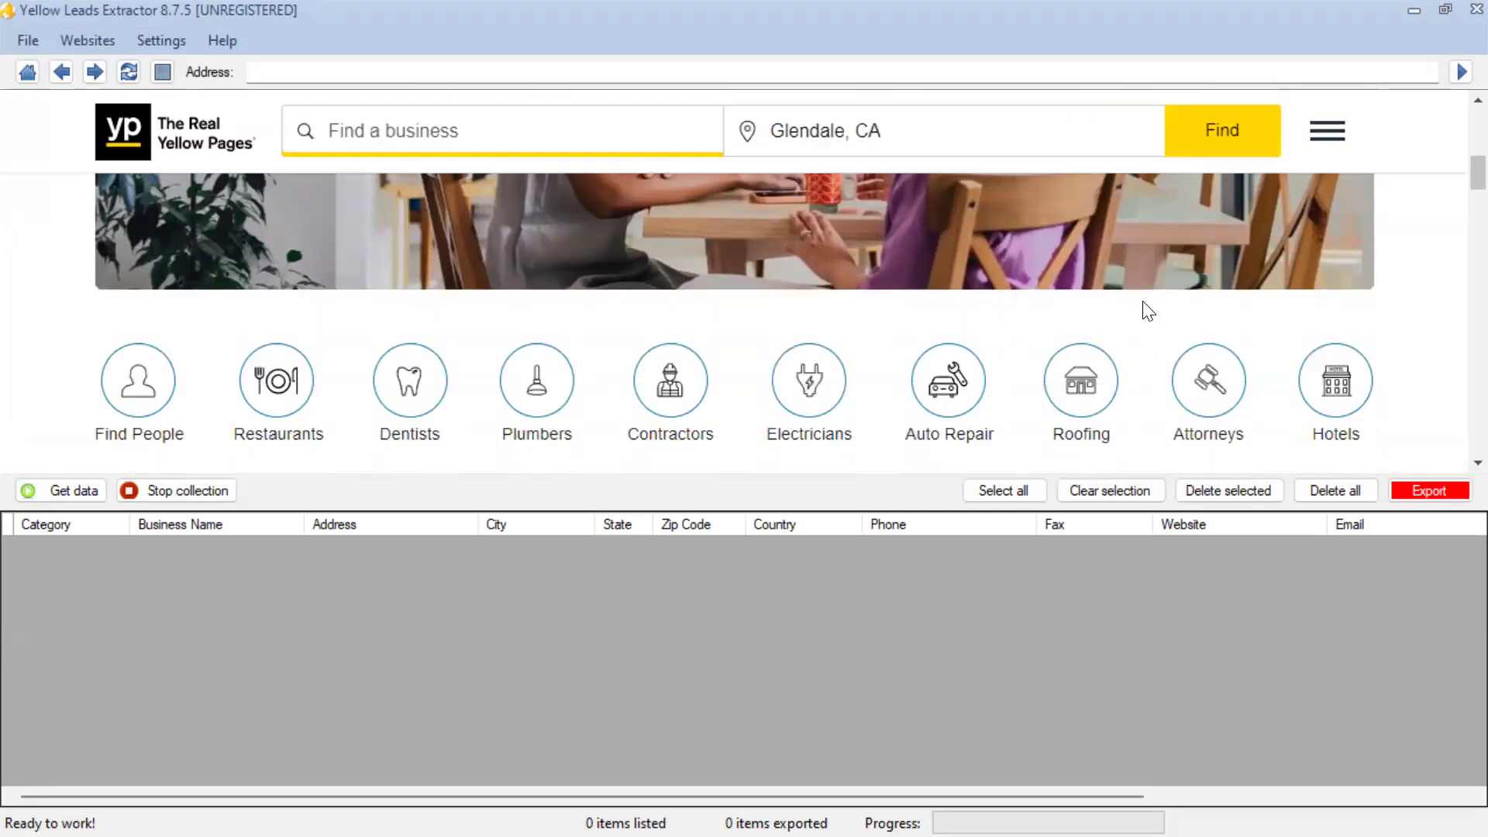
pyautogui.scroll(3, 1142, 302)
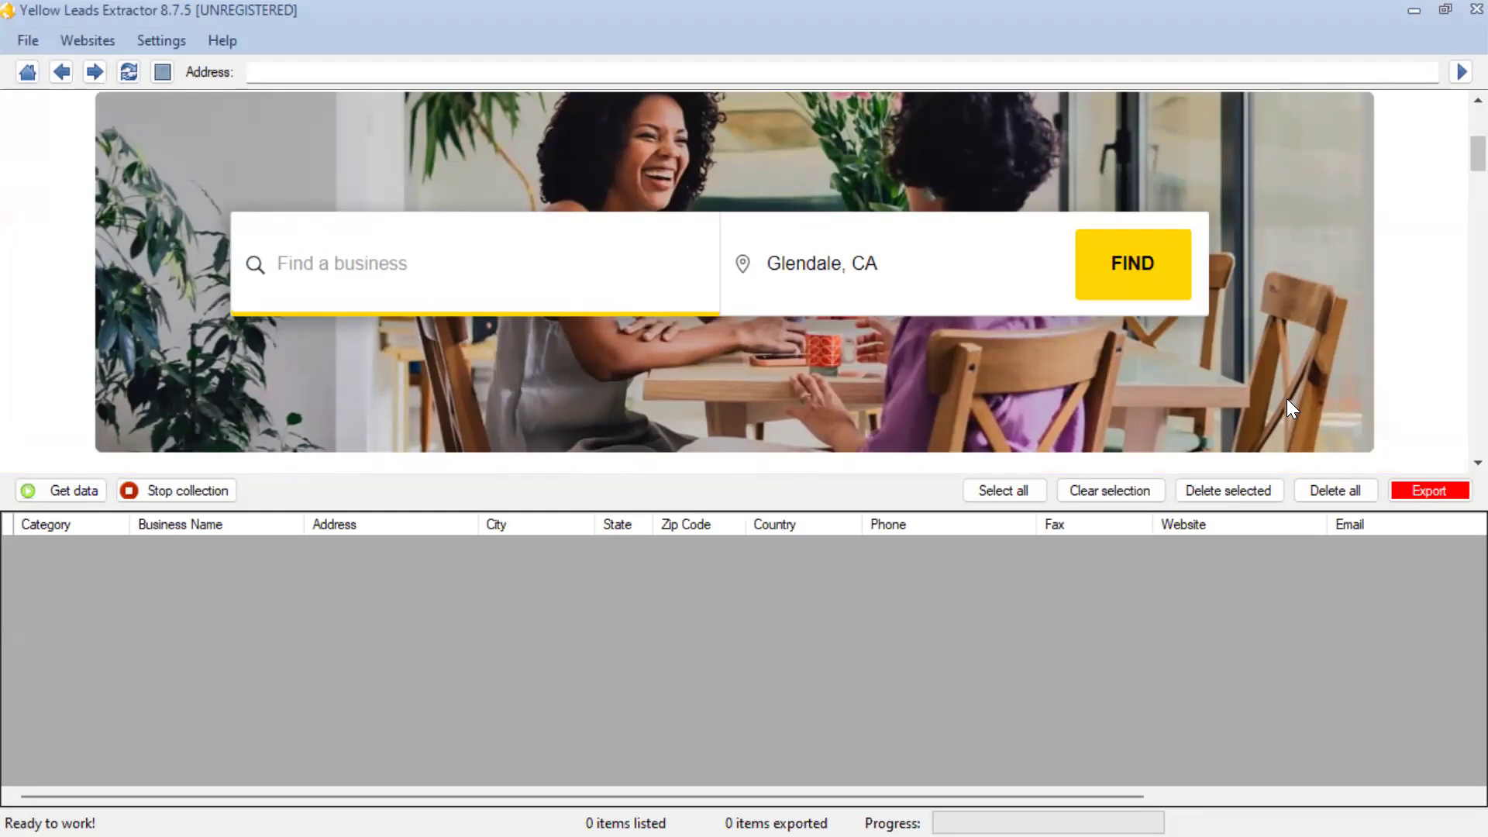
pyautogui.click(383, 284)
pyautogui.write('law')
pyautogui.write('yer')
pyautogui.press('BackSpace')
pyautogui.write('r')
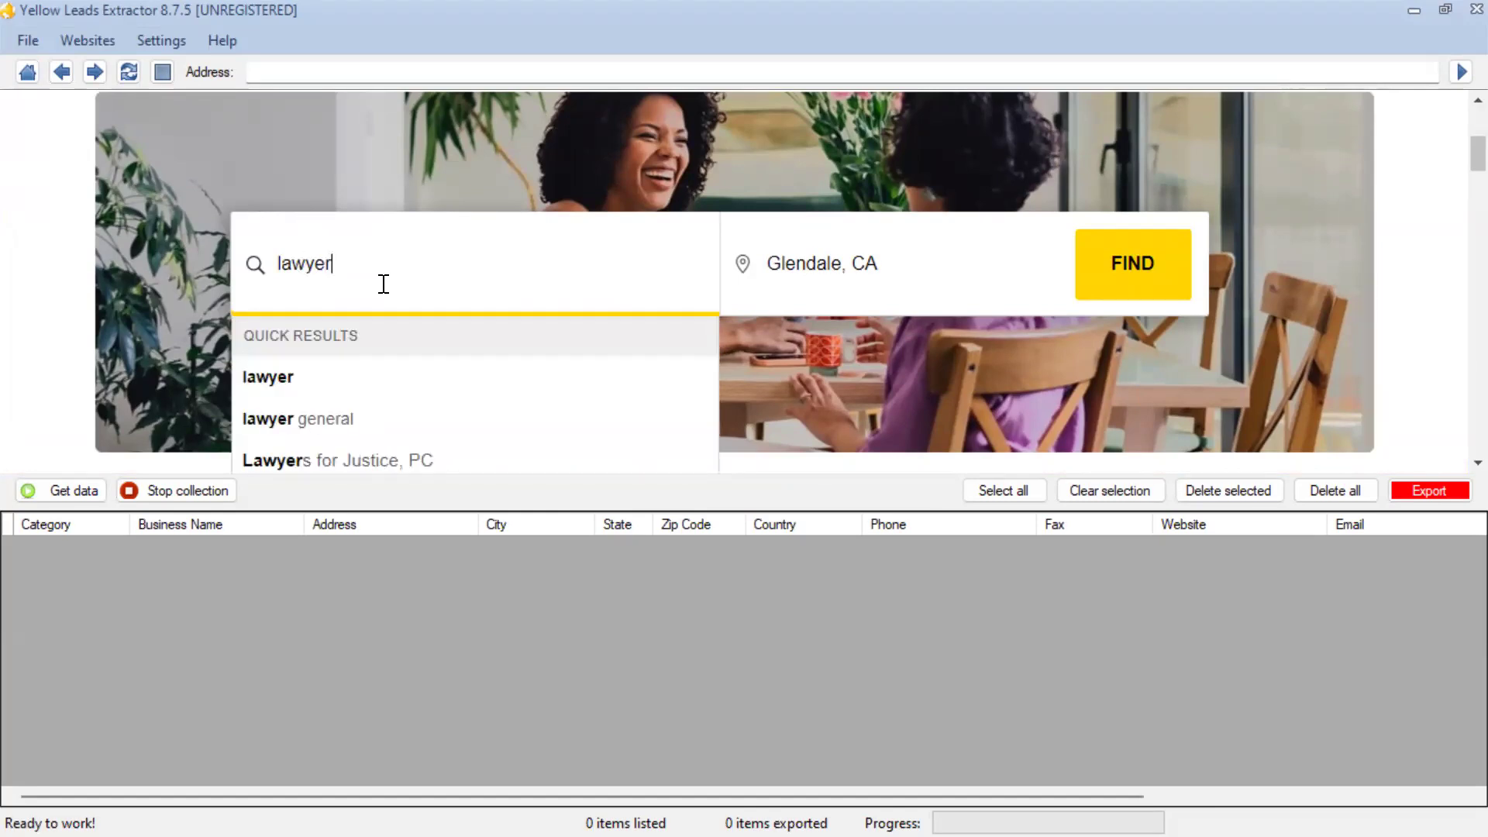
pyautogui.click(885, 270)
pyautogui.click(286, 253)
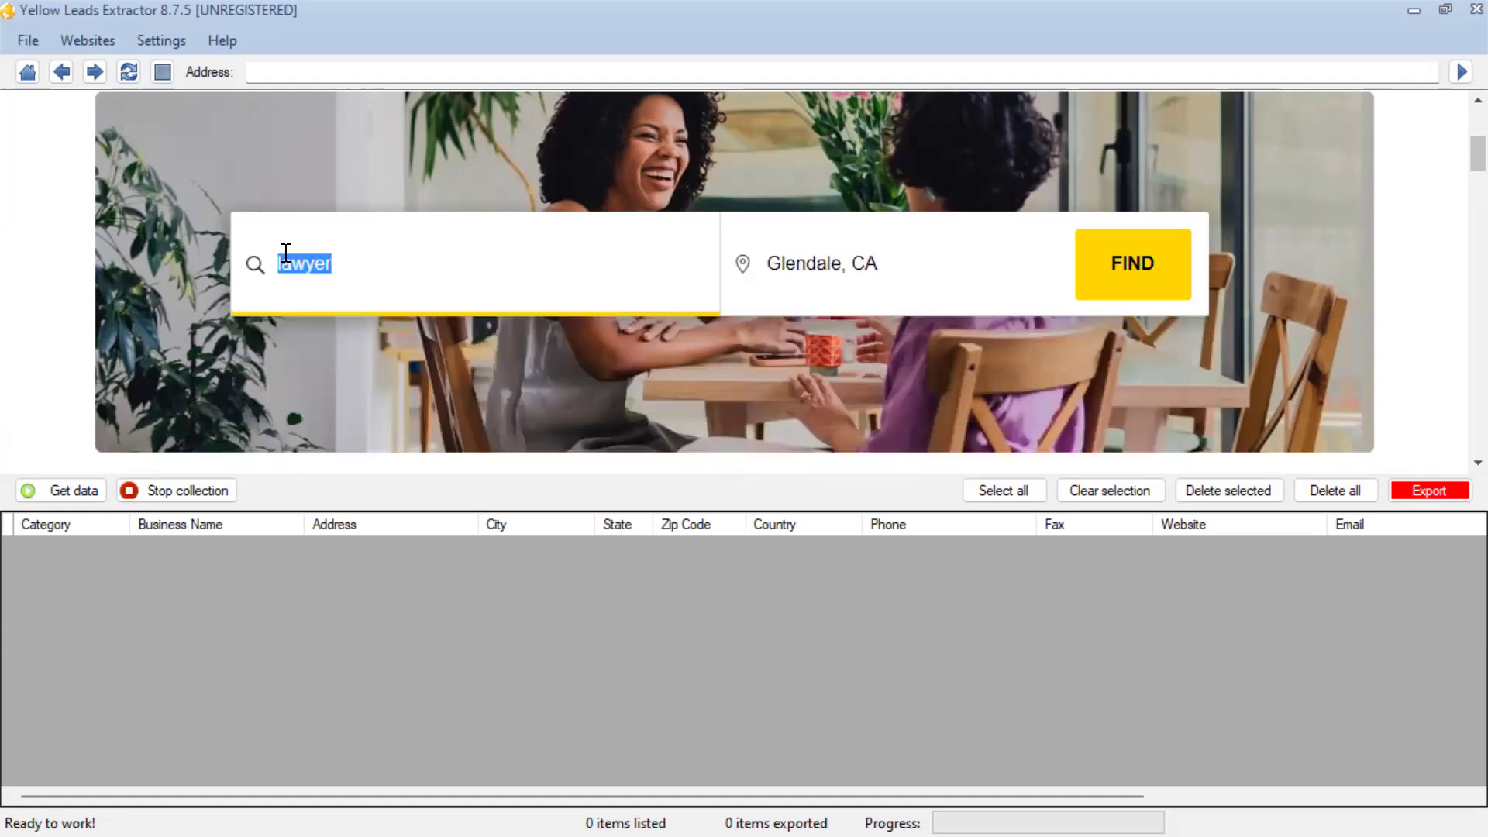
pyautogui.click(385, 259)
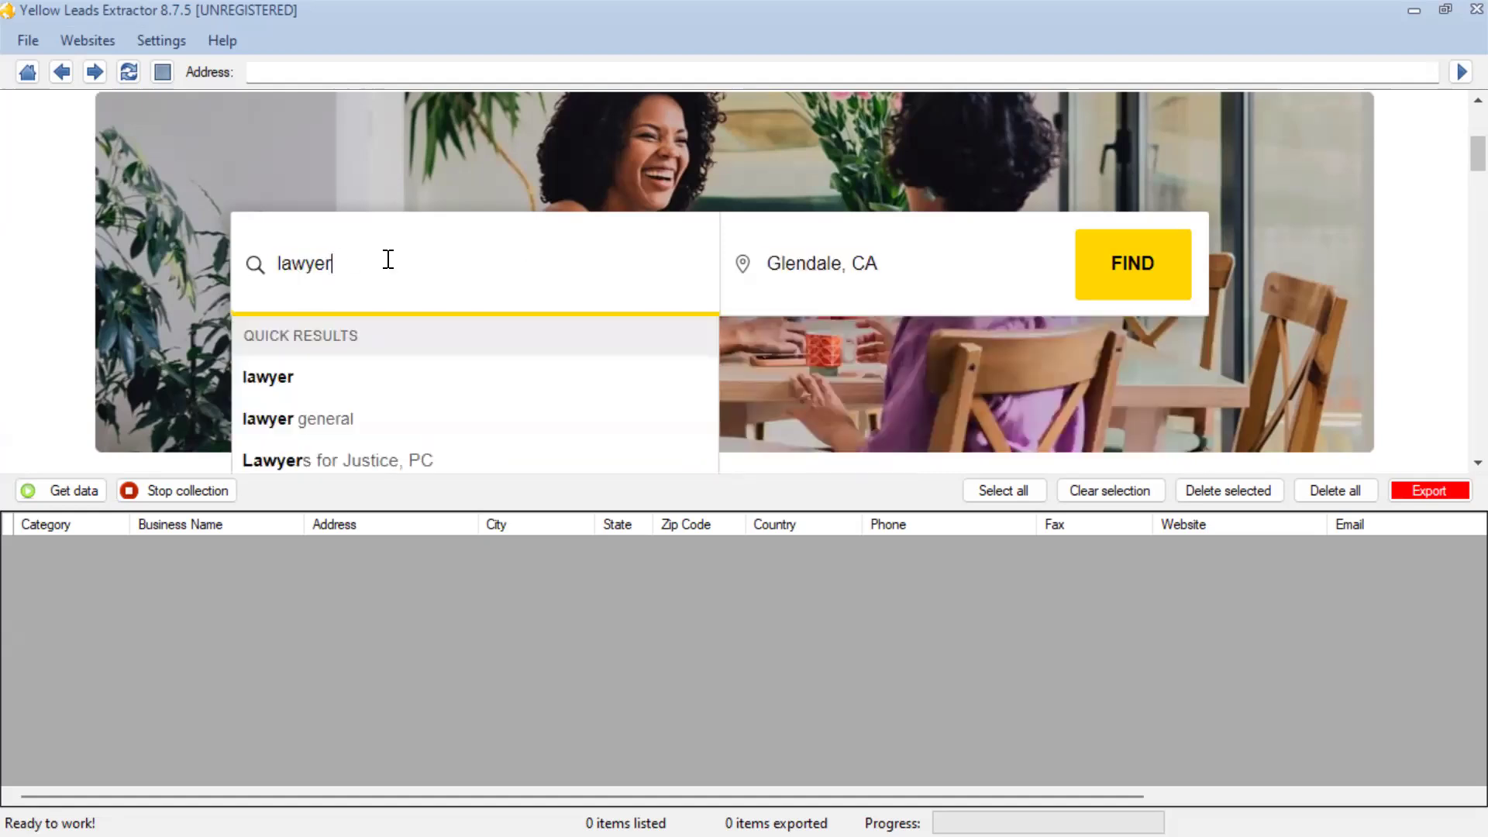
pyautogui.click(291, 398)
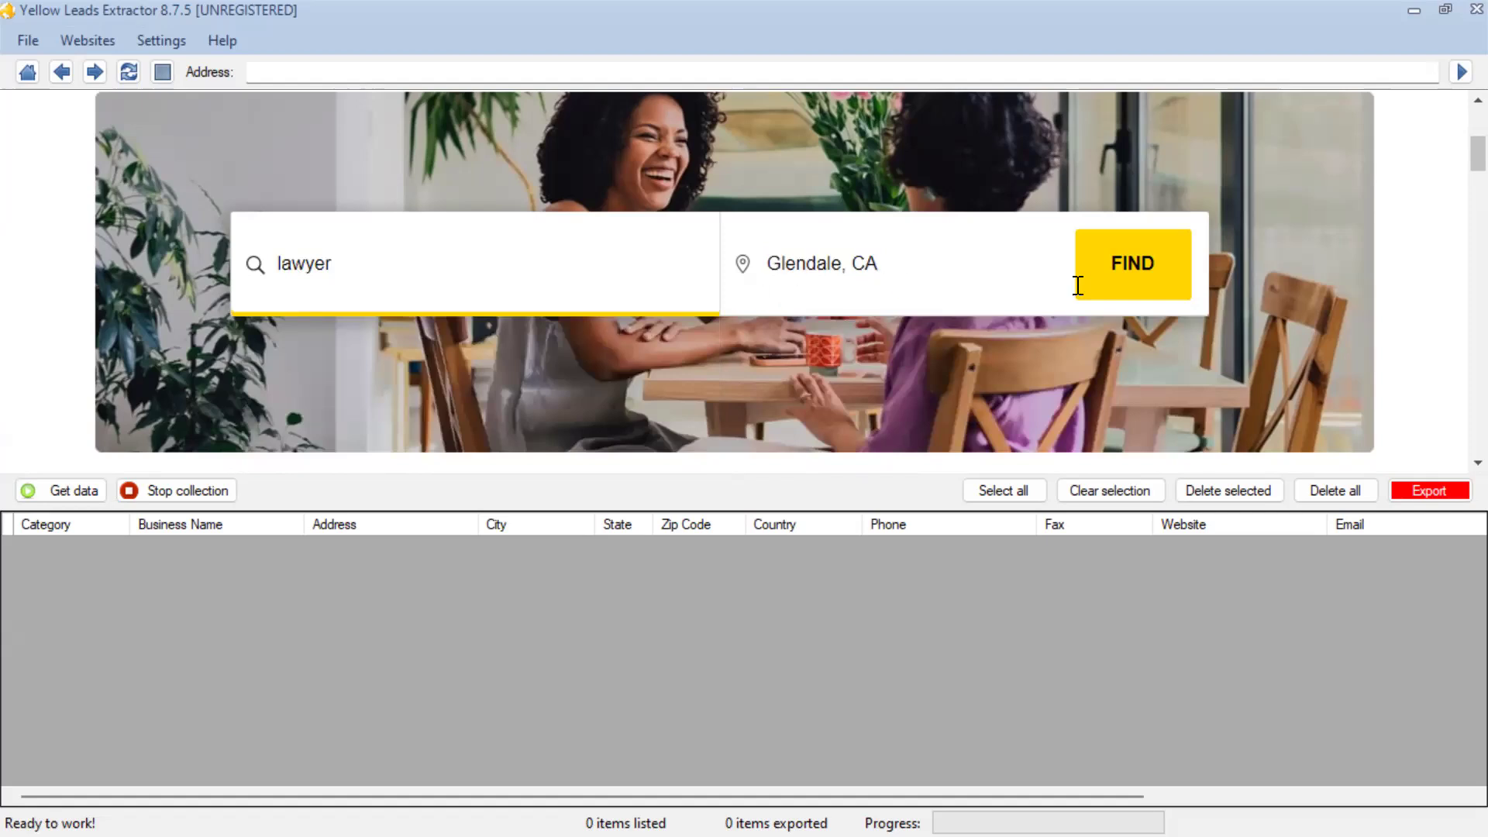
pyautogui.click(1116, 278)
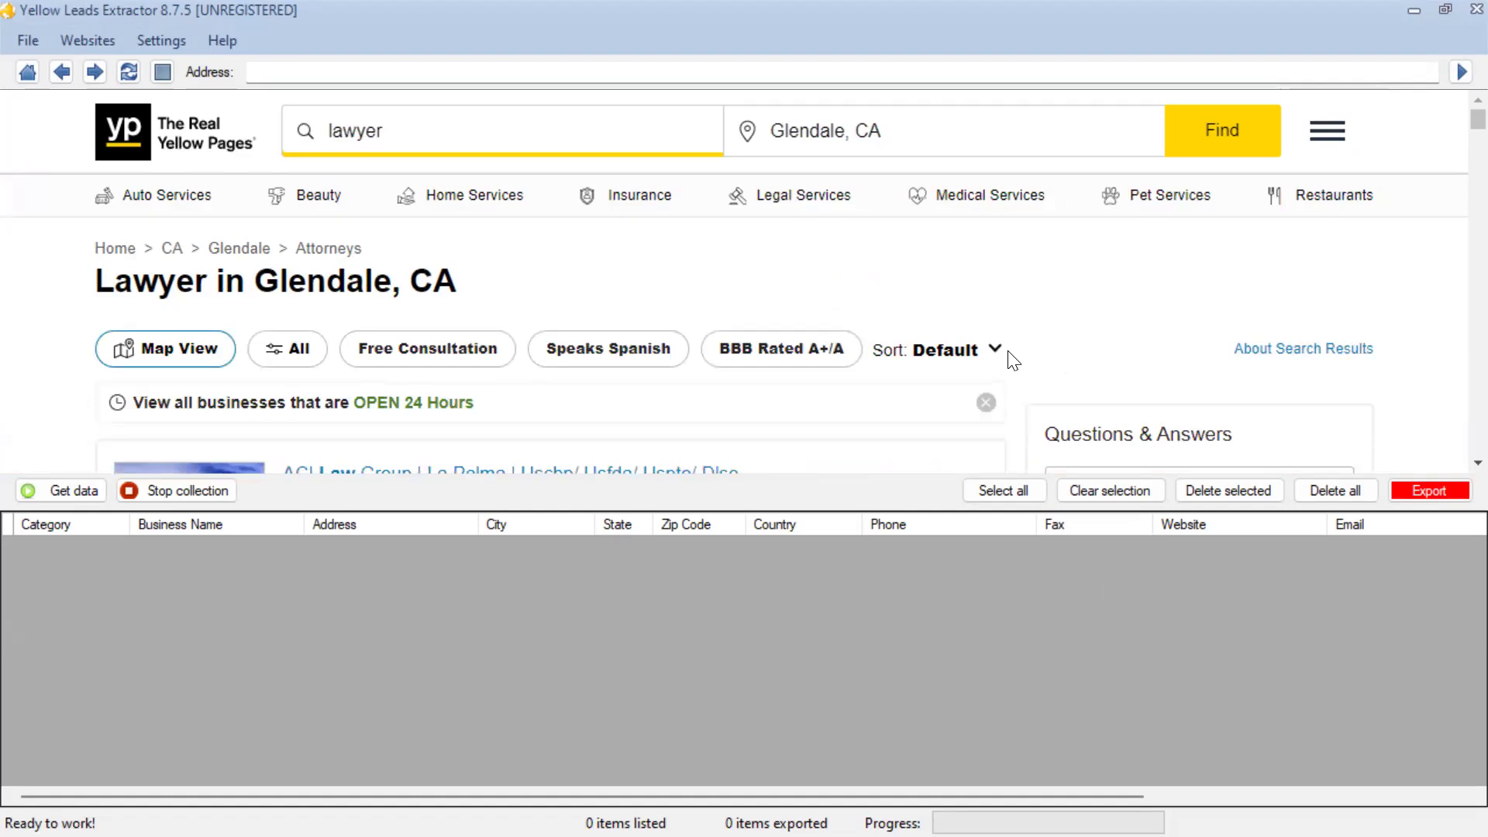
# Look over the lawyer search results and start collecting their business data into the leads table
pyautogui.scroll(-2, 1011, 358)
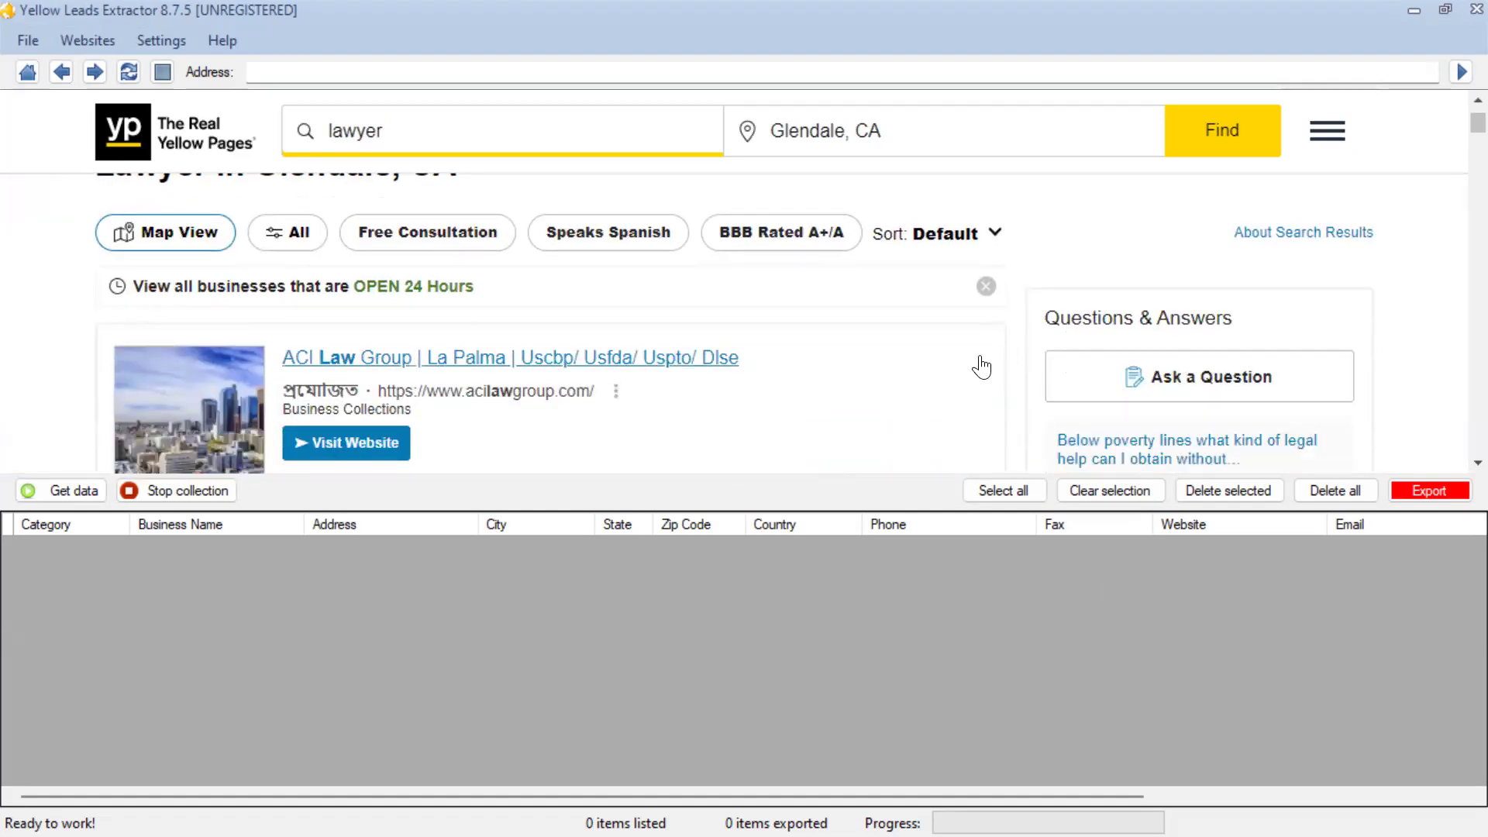
pyautogui.scroll(2, 982, 364)
pyautogui.scroll(-2, 981, 364)
pyautogui.scroll(-4, 981, 367)
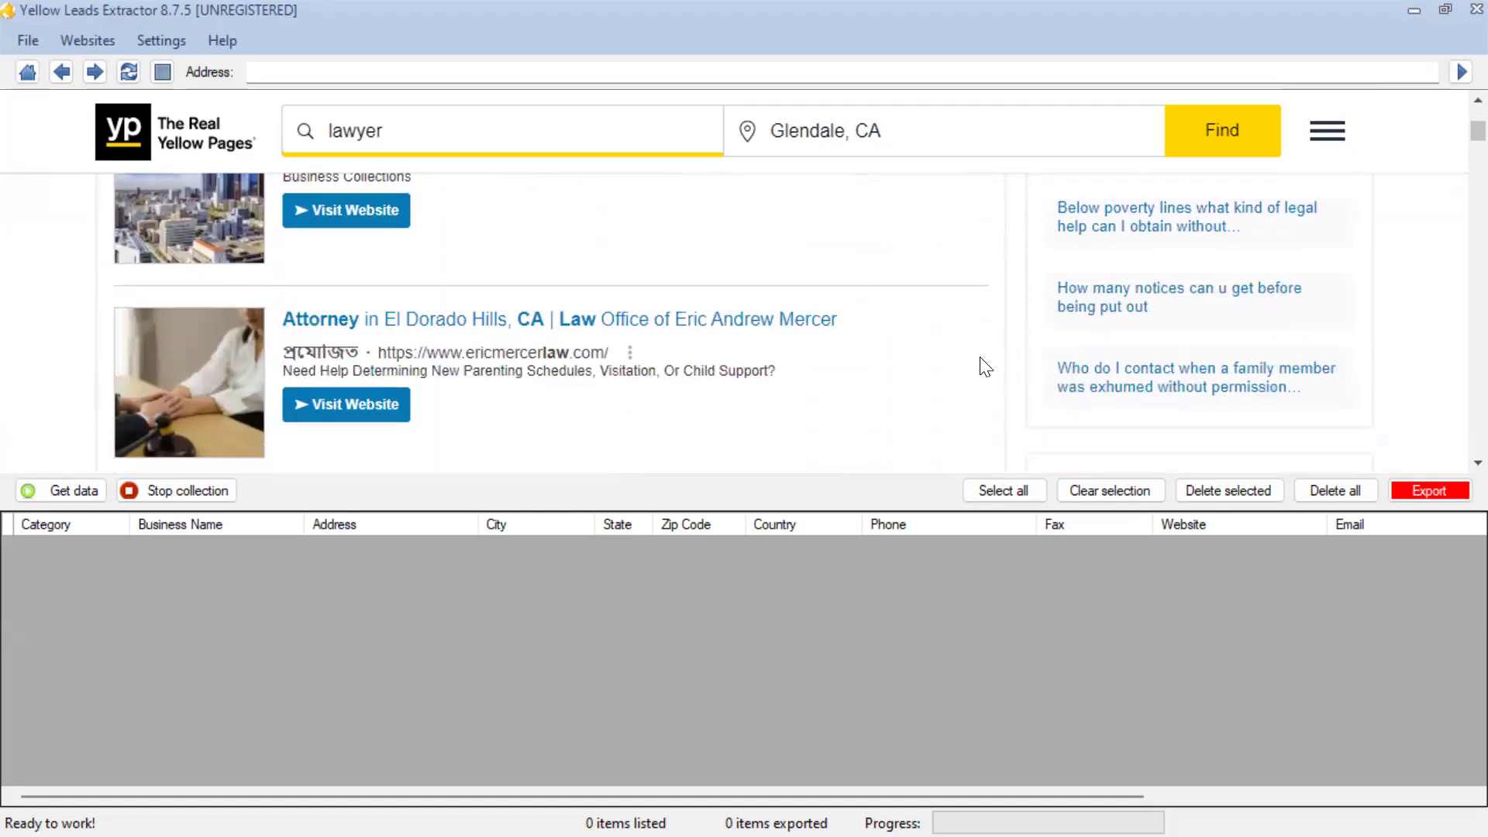
pyautogui.scroll(4, 985, 366)
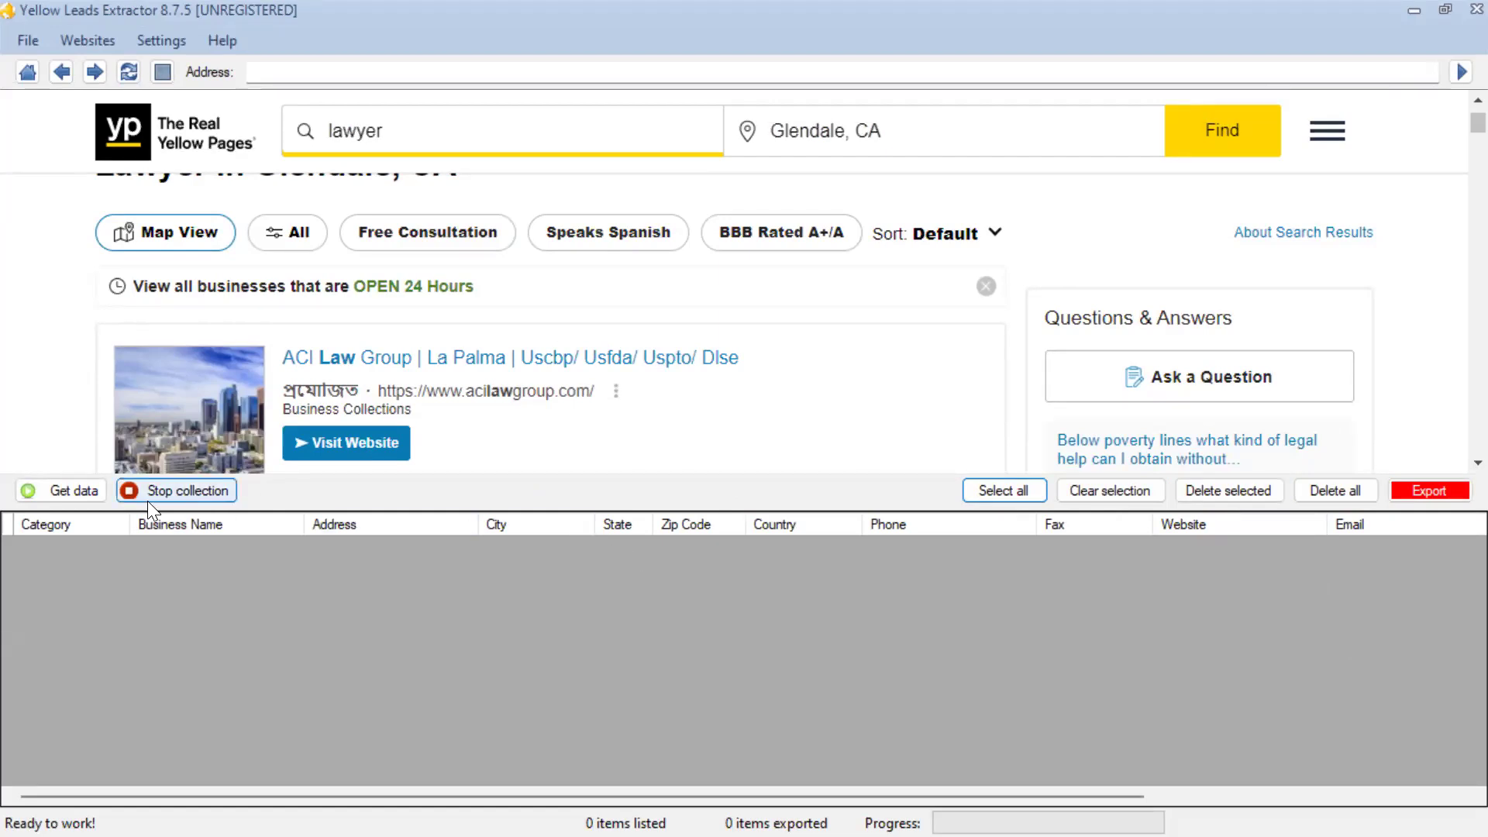
pyautogui.click(48, 489)
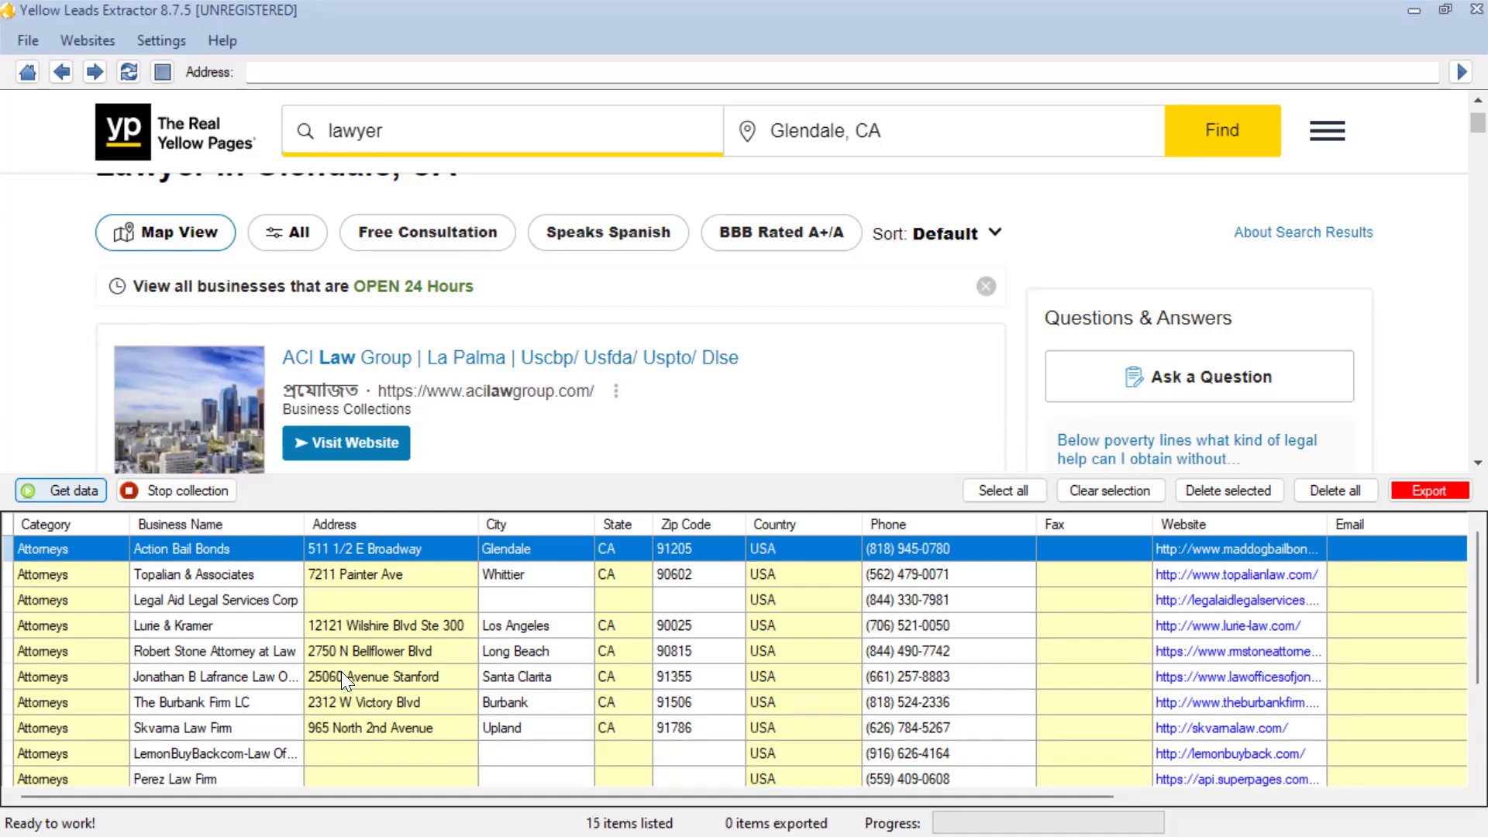
# Select all collected leads and review the rows in the table
pyautogui.scroll(-2, 602, 672)
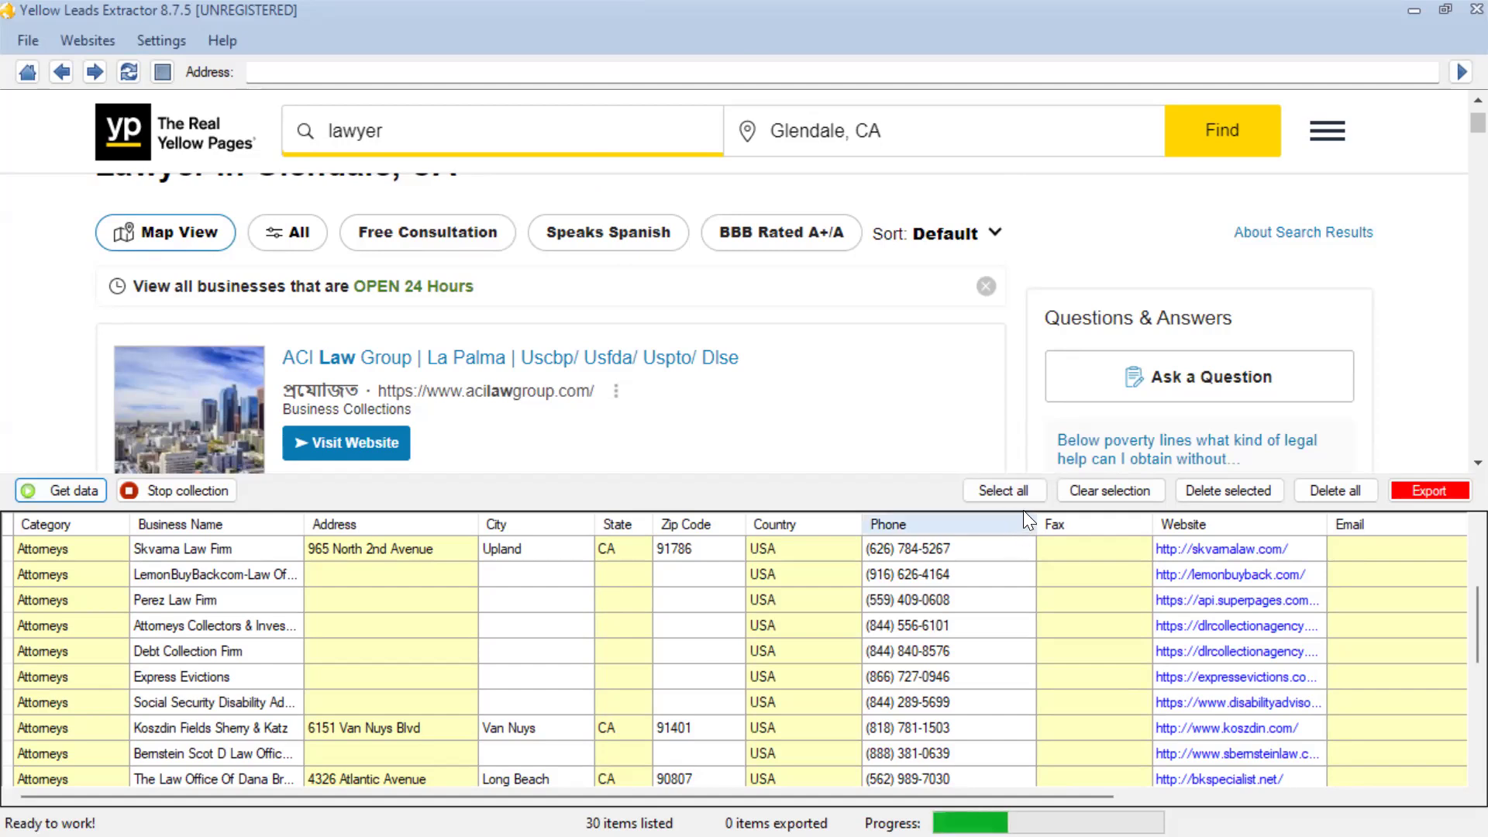
pyautogui.click(1009, 493)
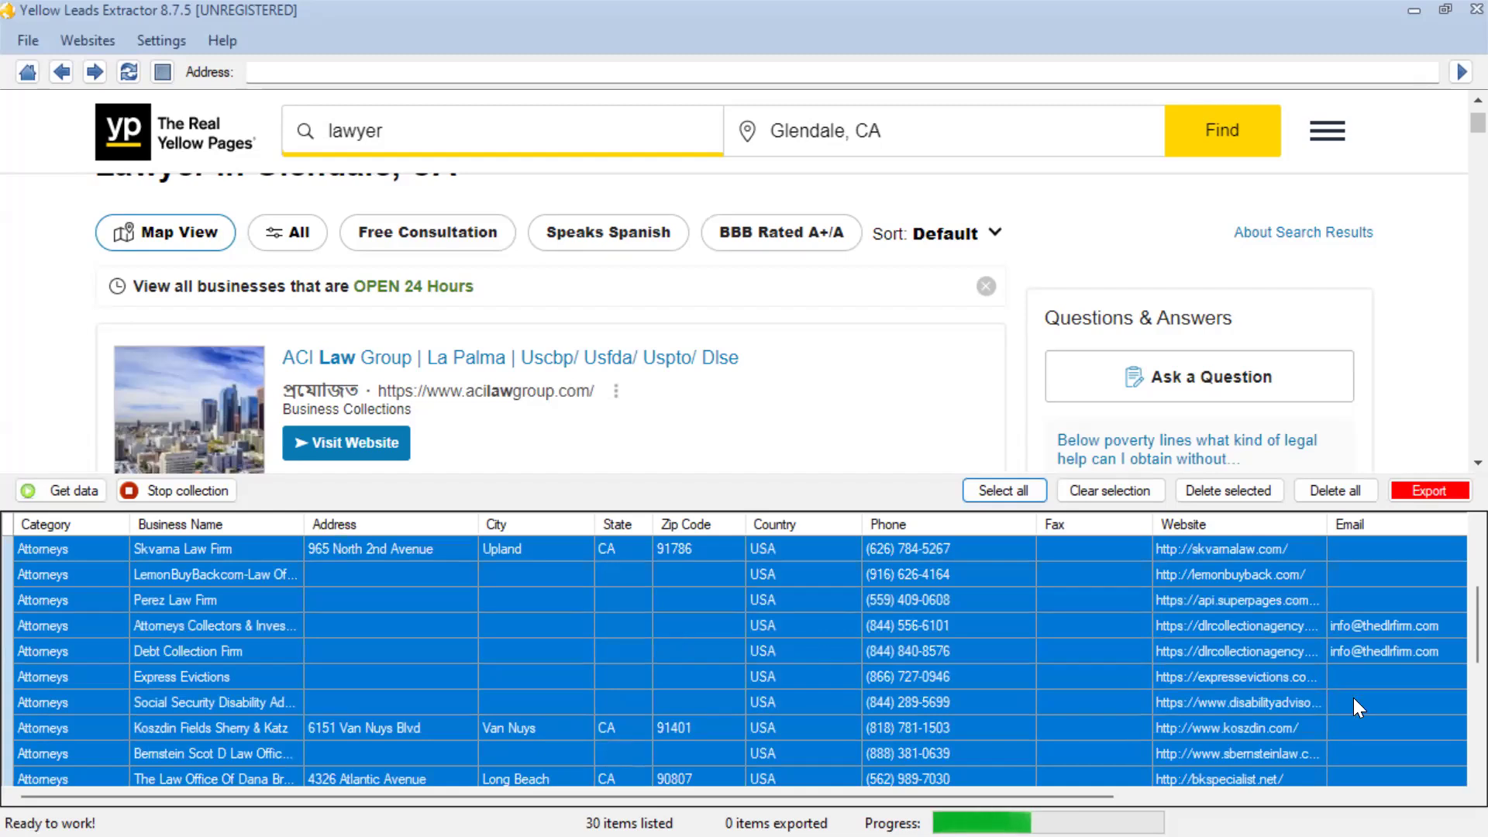
pyautogui.scroll(-1, 1375, 694)
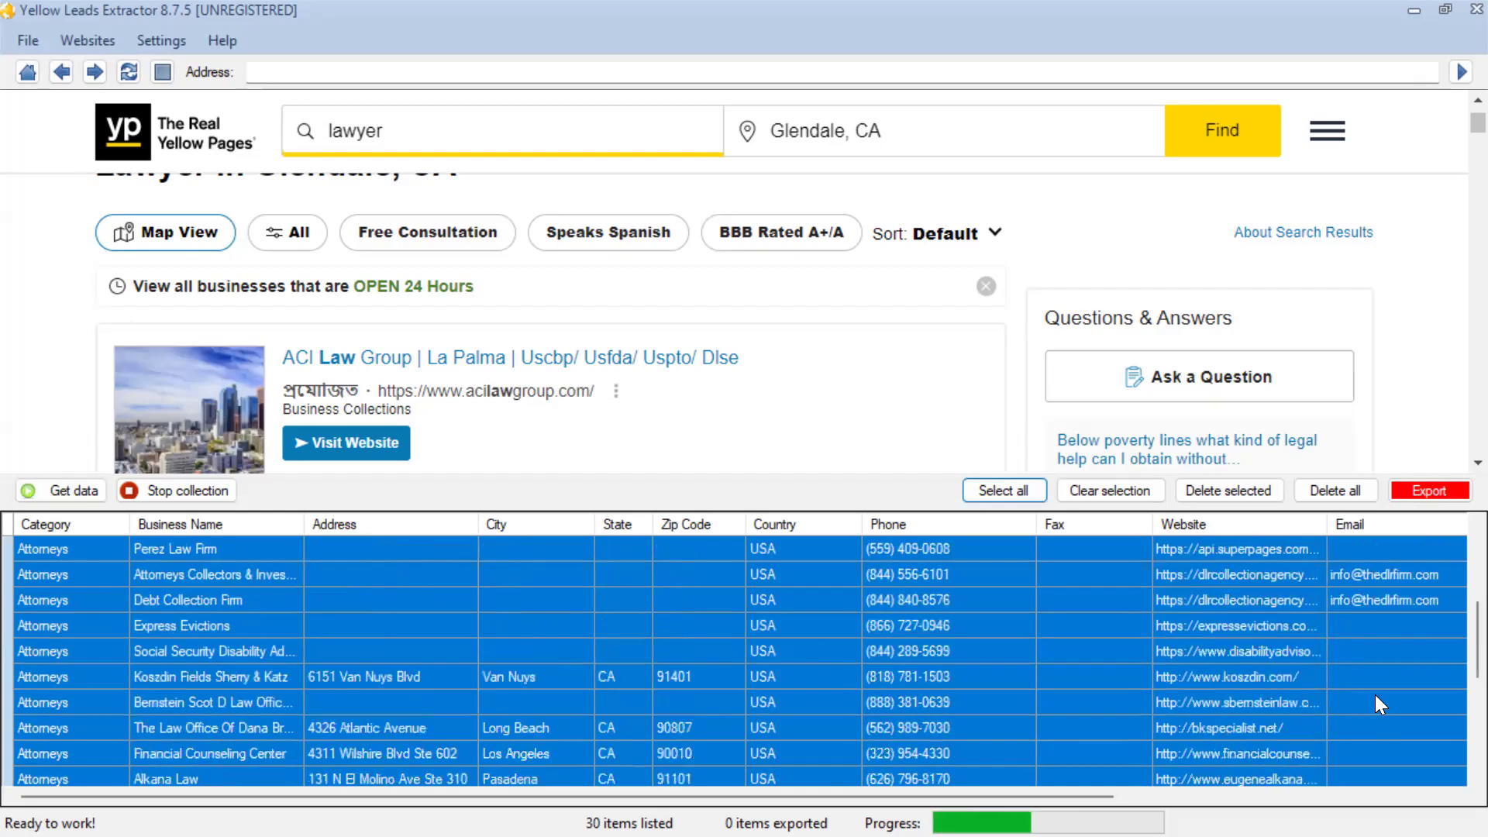
pyautogui.scroll(3, 1376, 695)
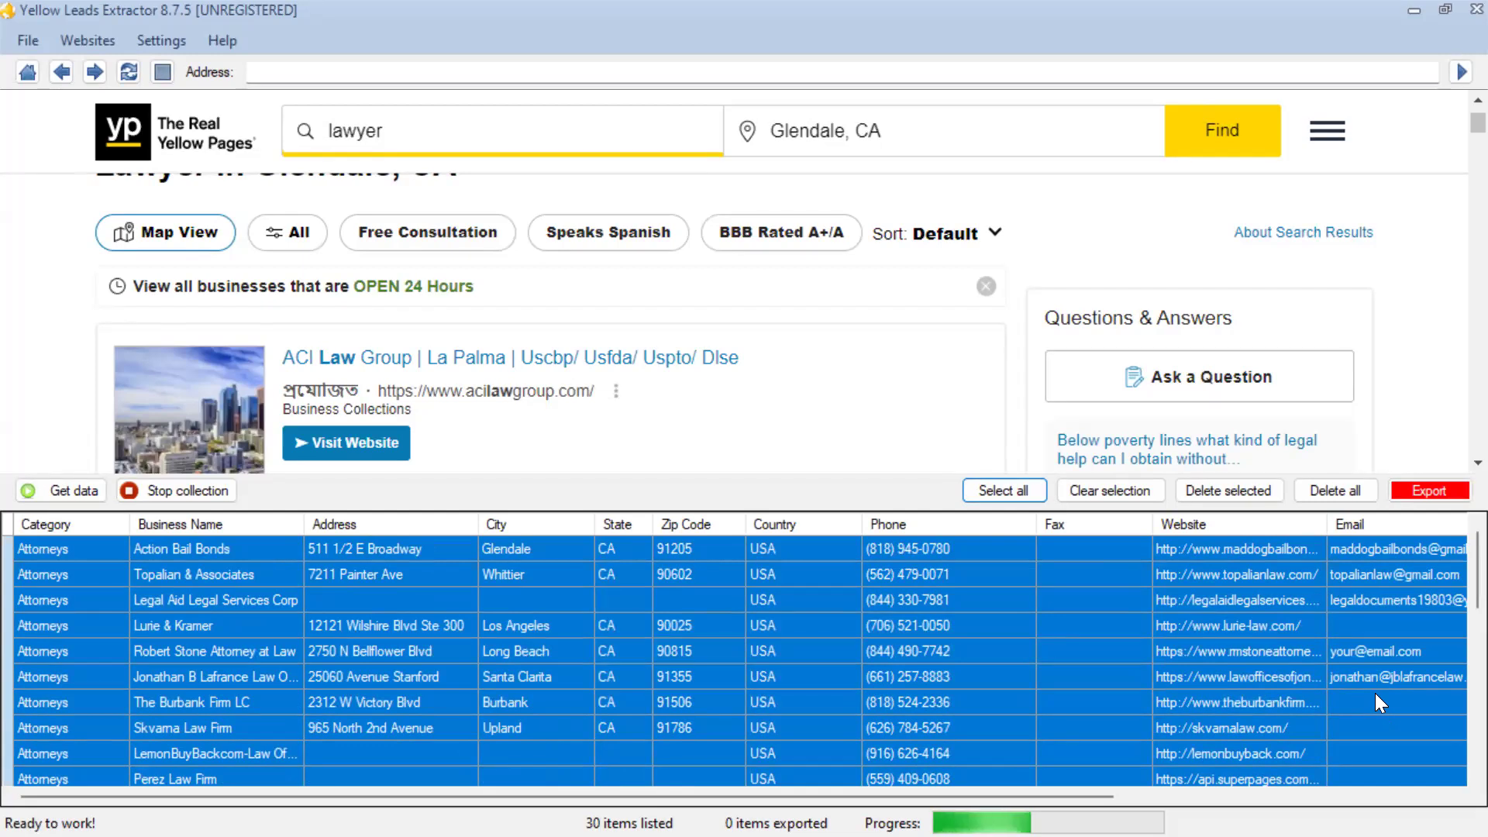
# Switch to Chrome, open Google Sheets in a new browser tab and create a blank spreadsheet
pyautogui.click(1414, 2)
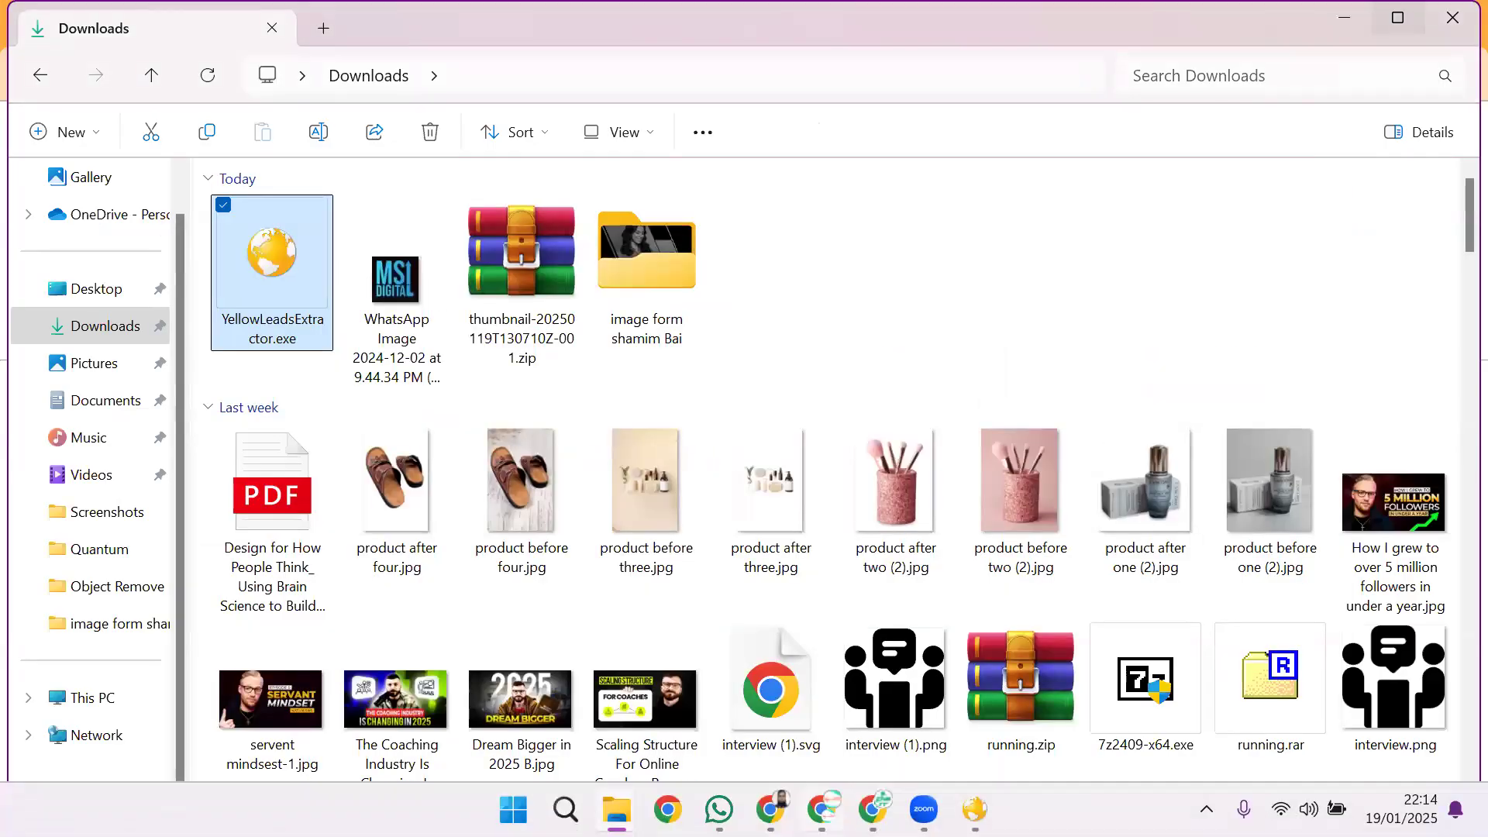
pyautogui.click(873, 809)
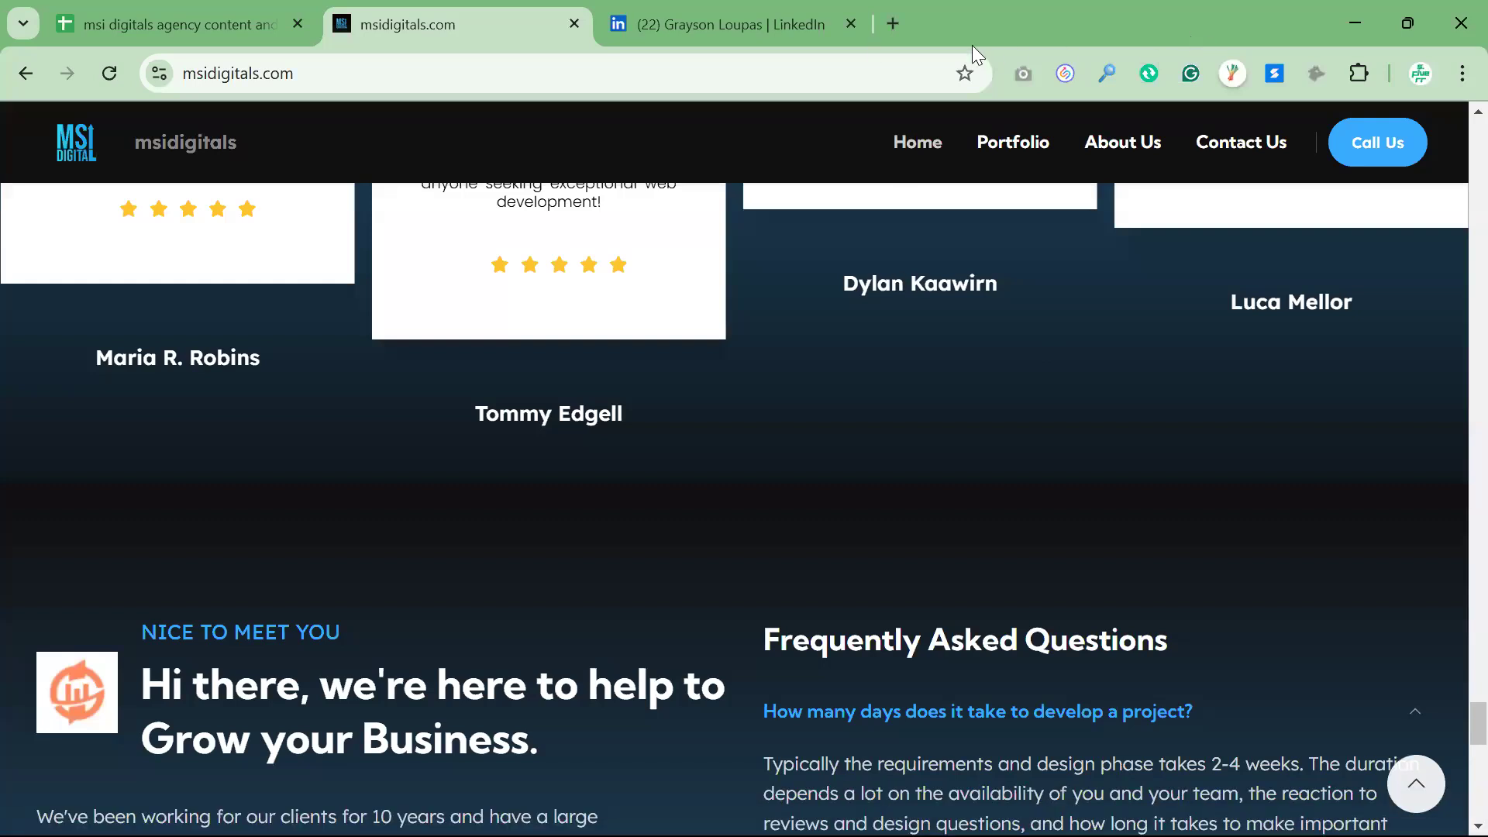
pyautogui.click(892, 35)
pyautogui.click(1394, 179)
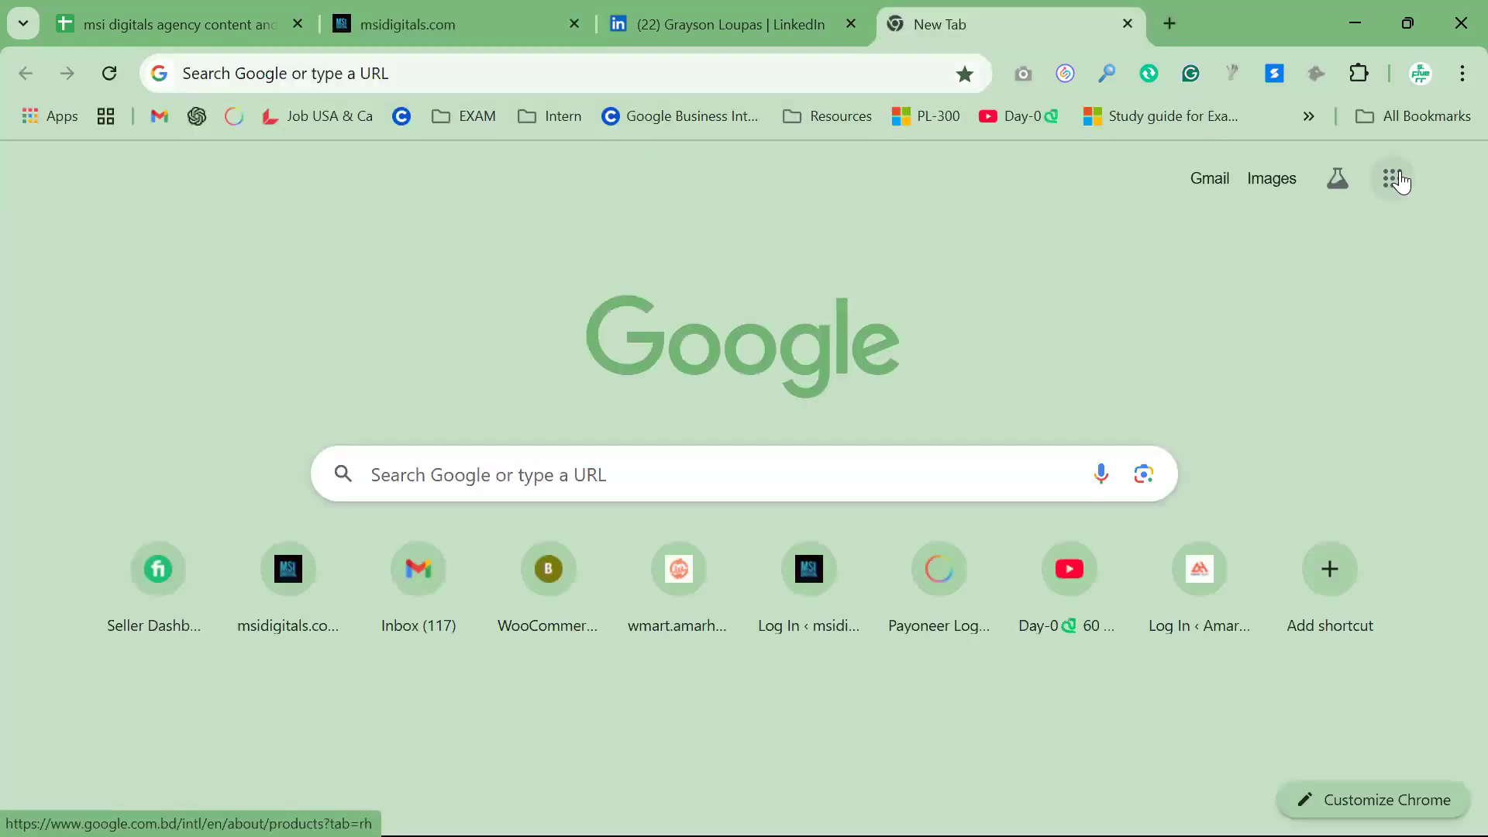
pyautogui.scroll(-5, 1279, 542)
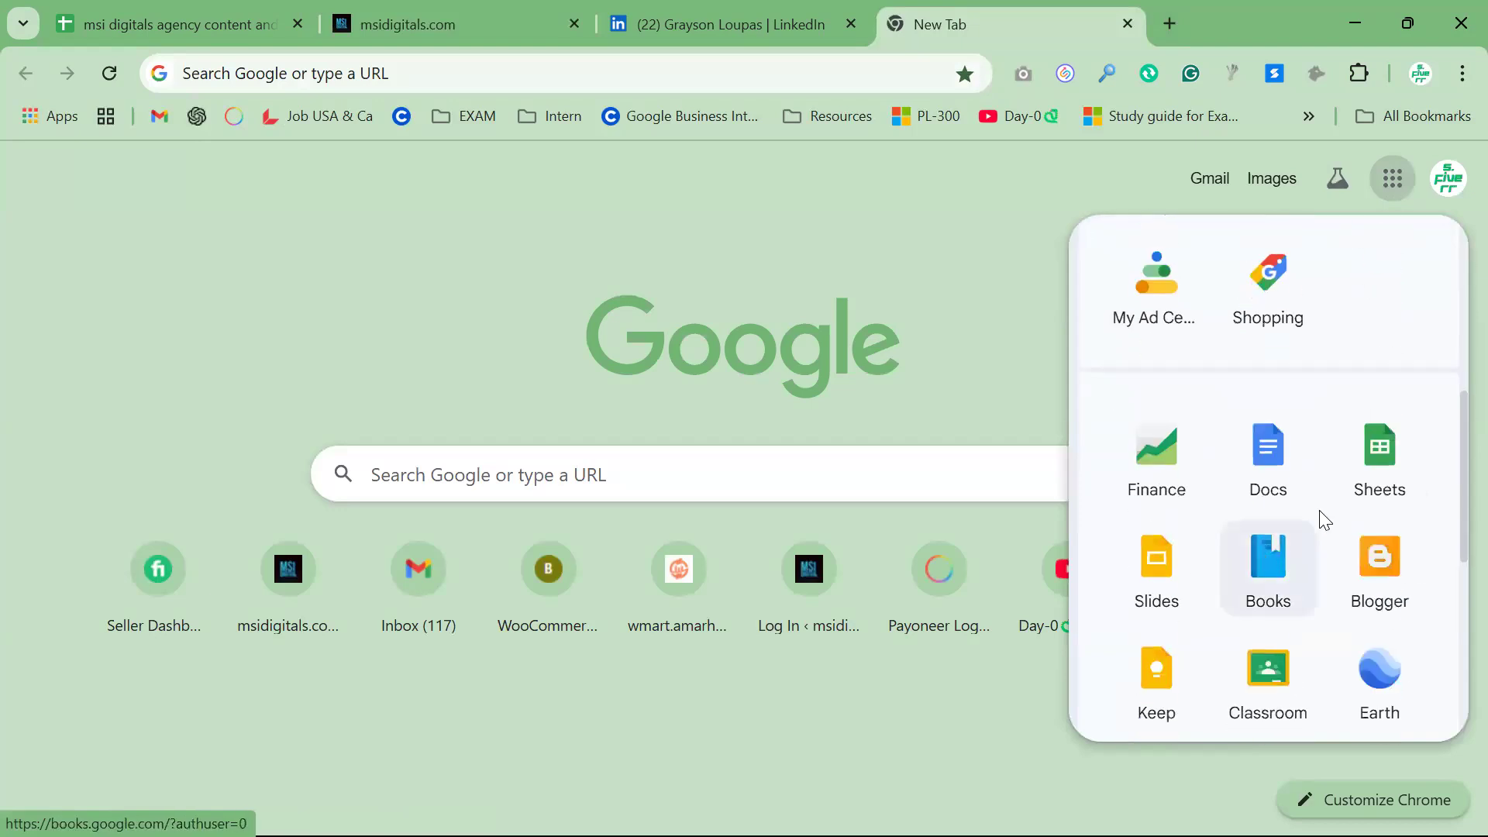
pyautogui.click(1386, 470)
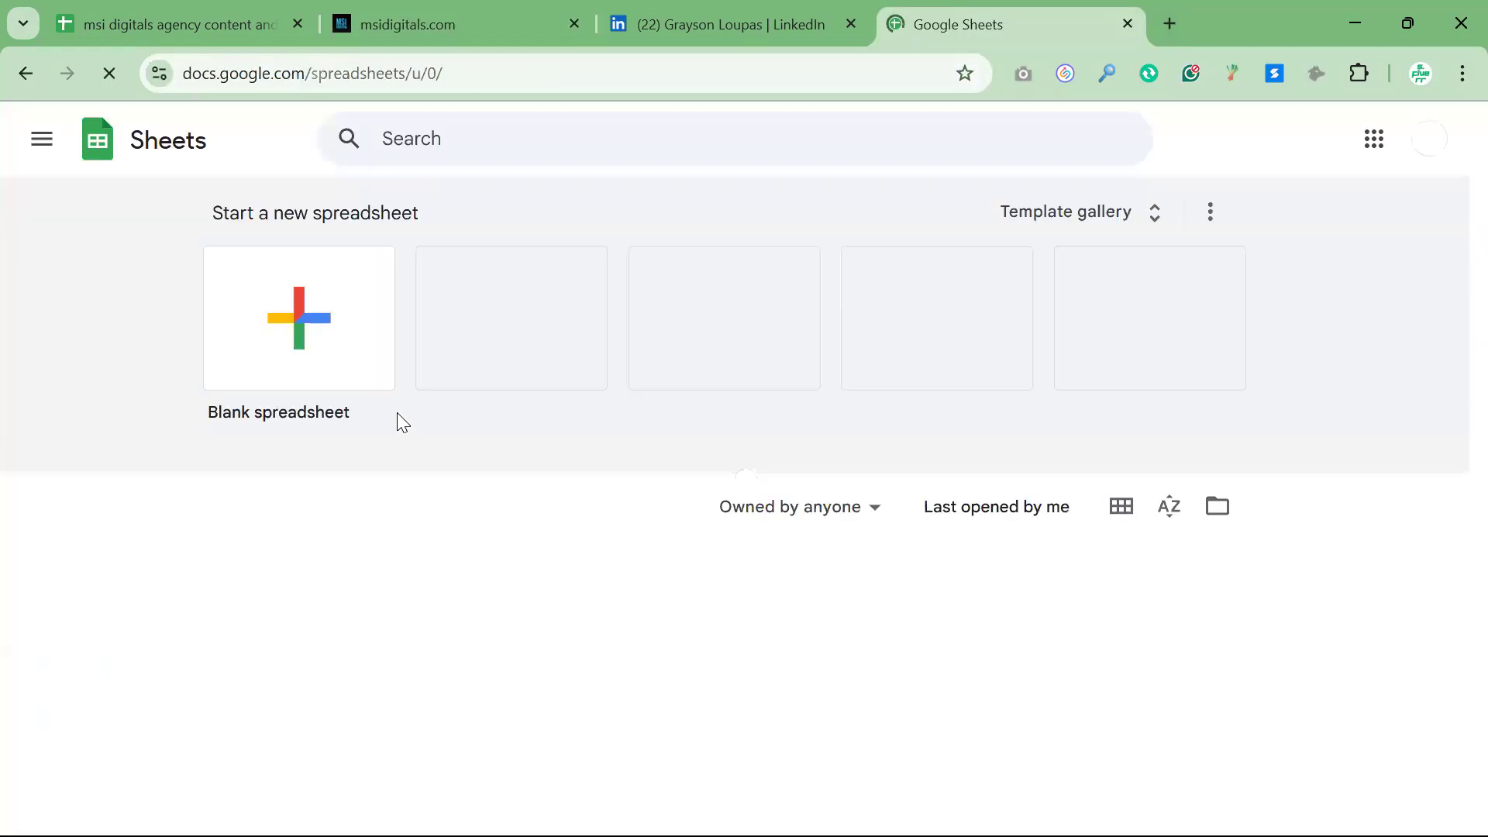
pyautogui.click(280, 341)
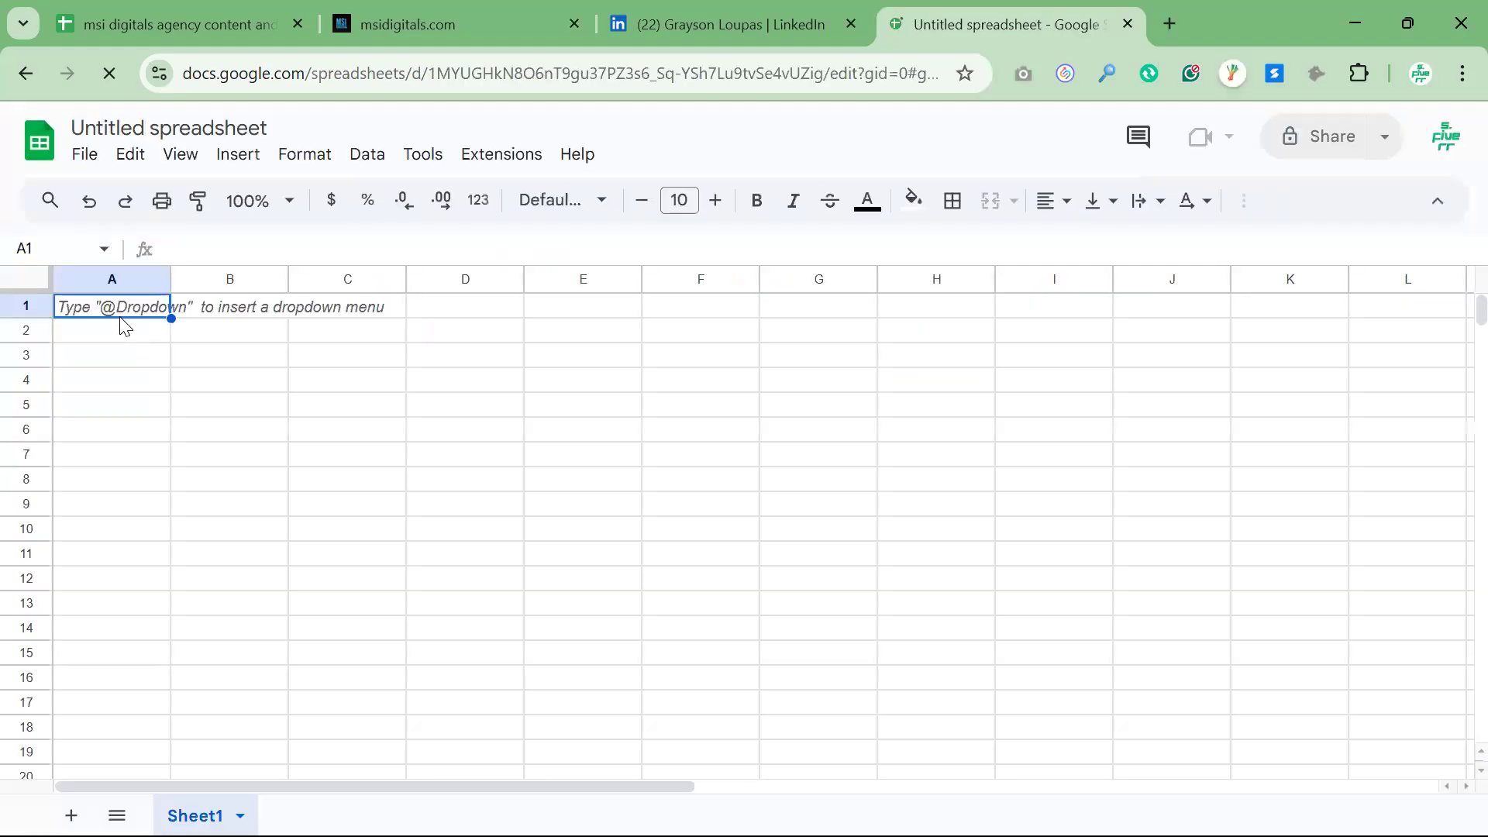
pyautogui.write('ChatGPT Masterclass - A Complete ChatGPT Guide for Beginners!')
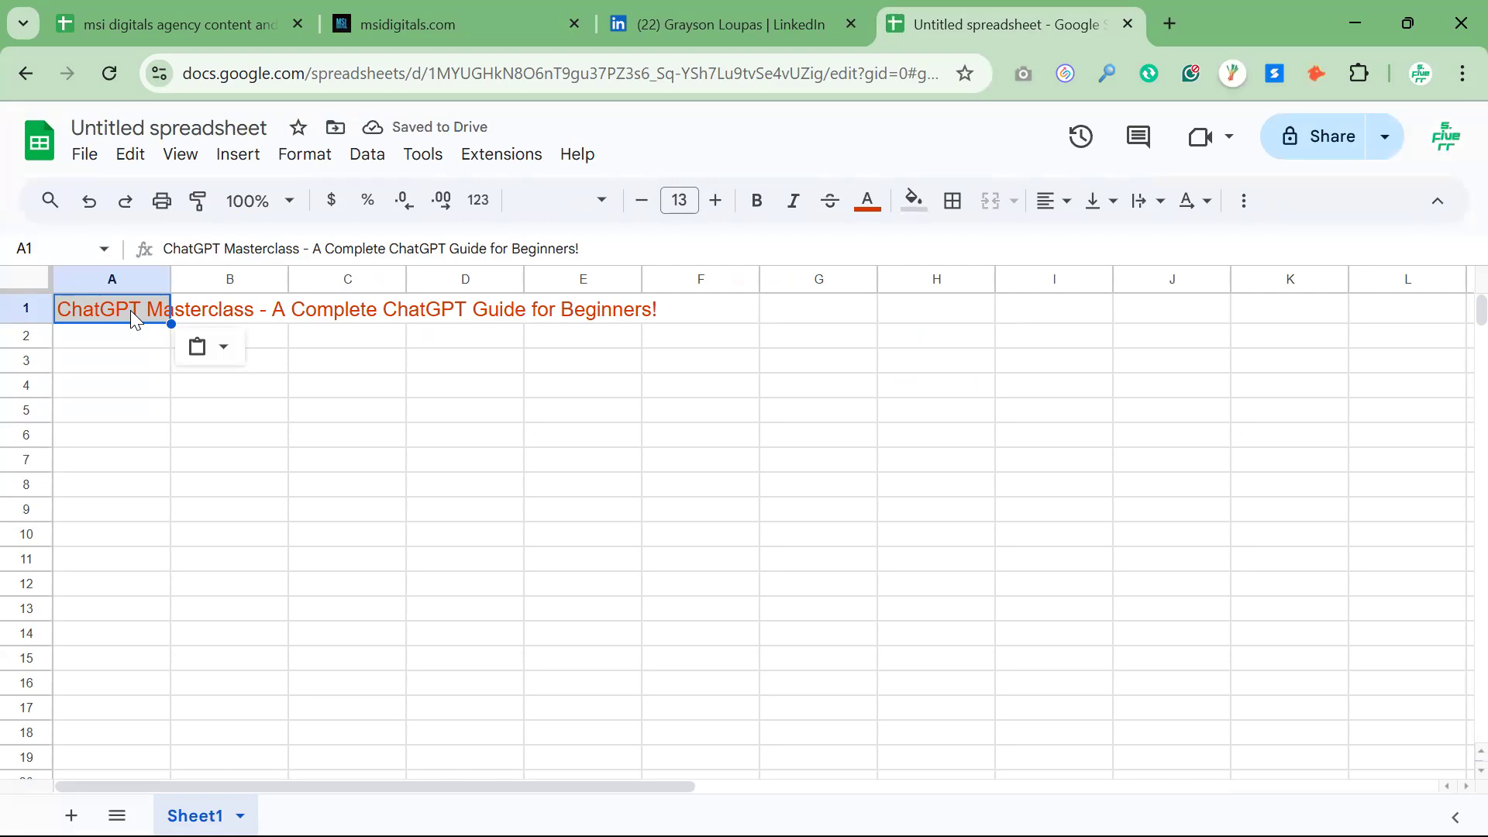
pyautogui.hotkey('ctrl', 'a')
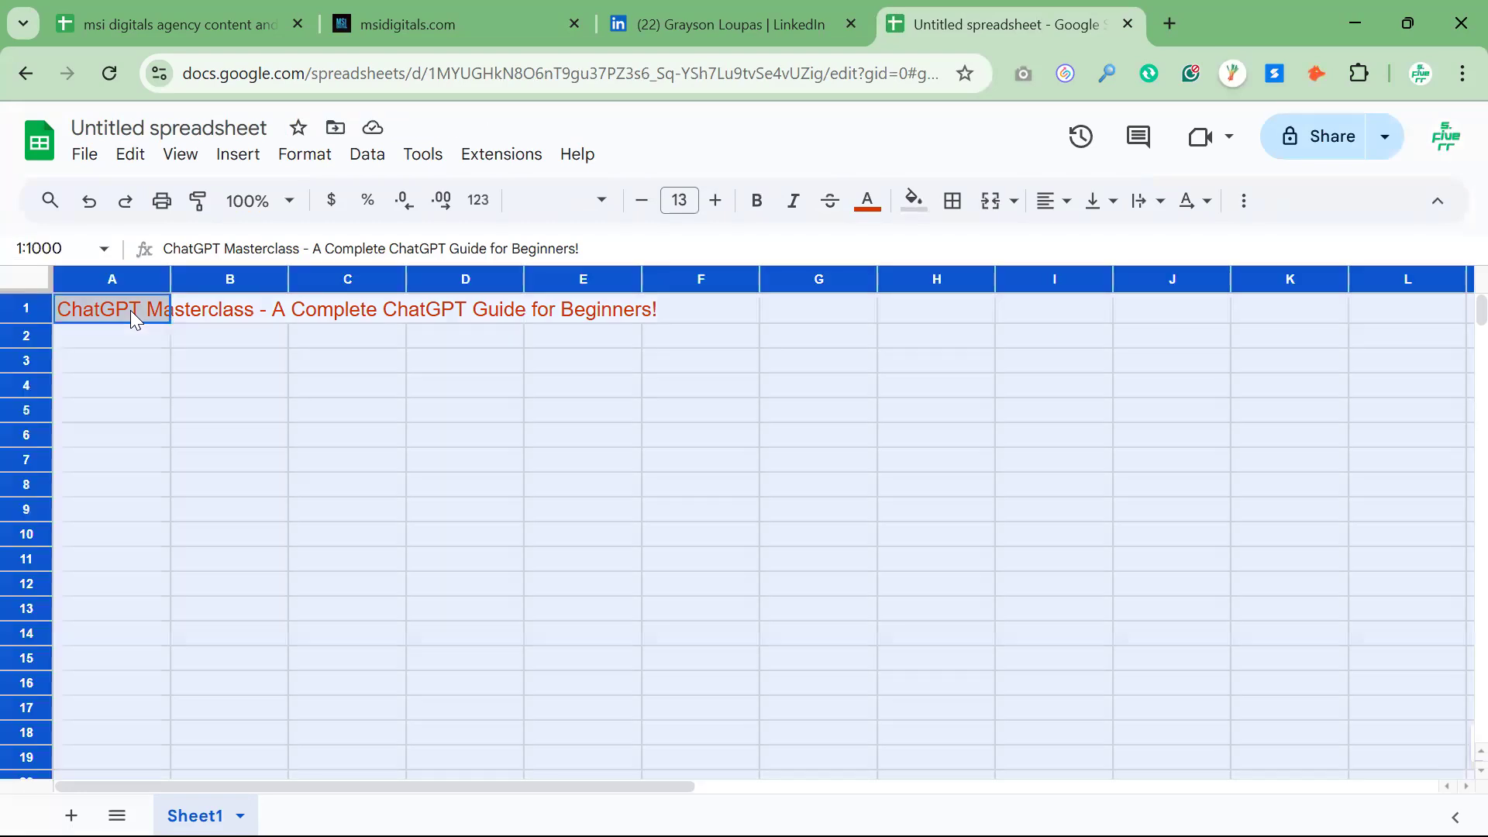
pyautogui.hotkey('ctrl', 'z')
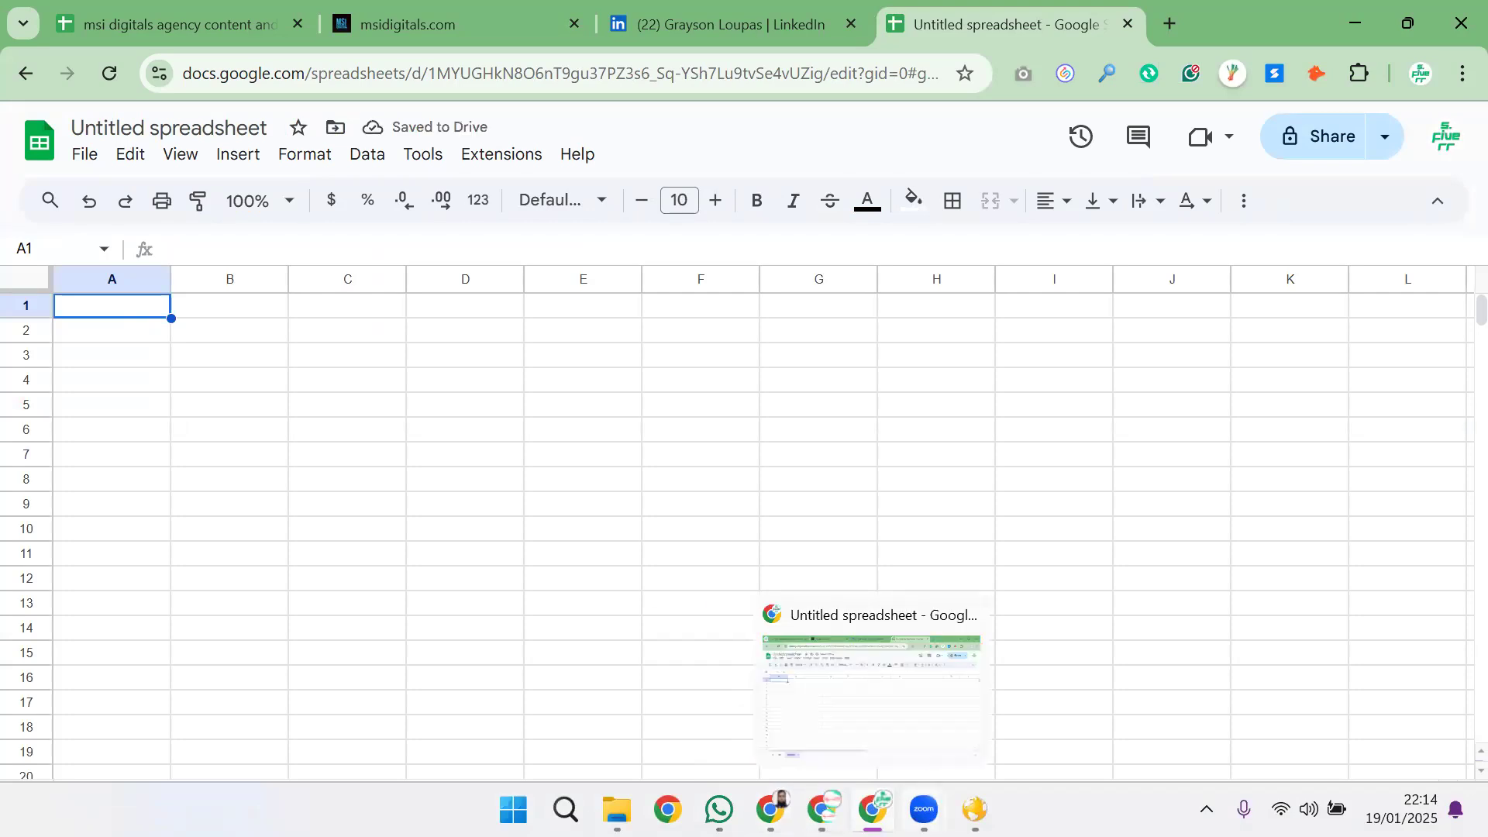
# Copy all collected lead rows from Yellow Leads Extractor and paste them into the blank Google Sheets spreadsheet starting at cell A1
pyautogui.click(975, 810)
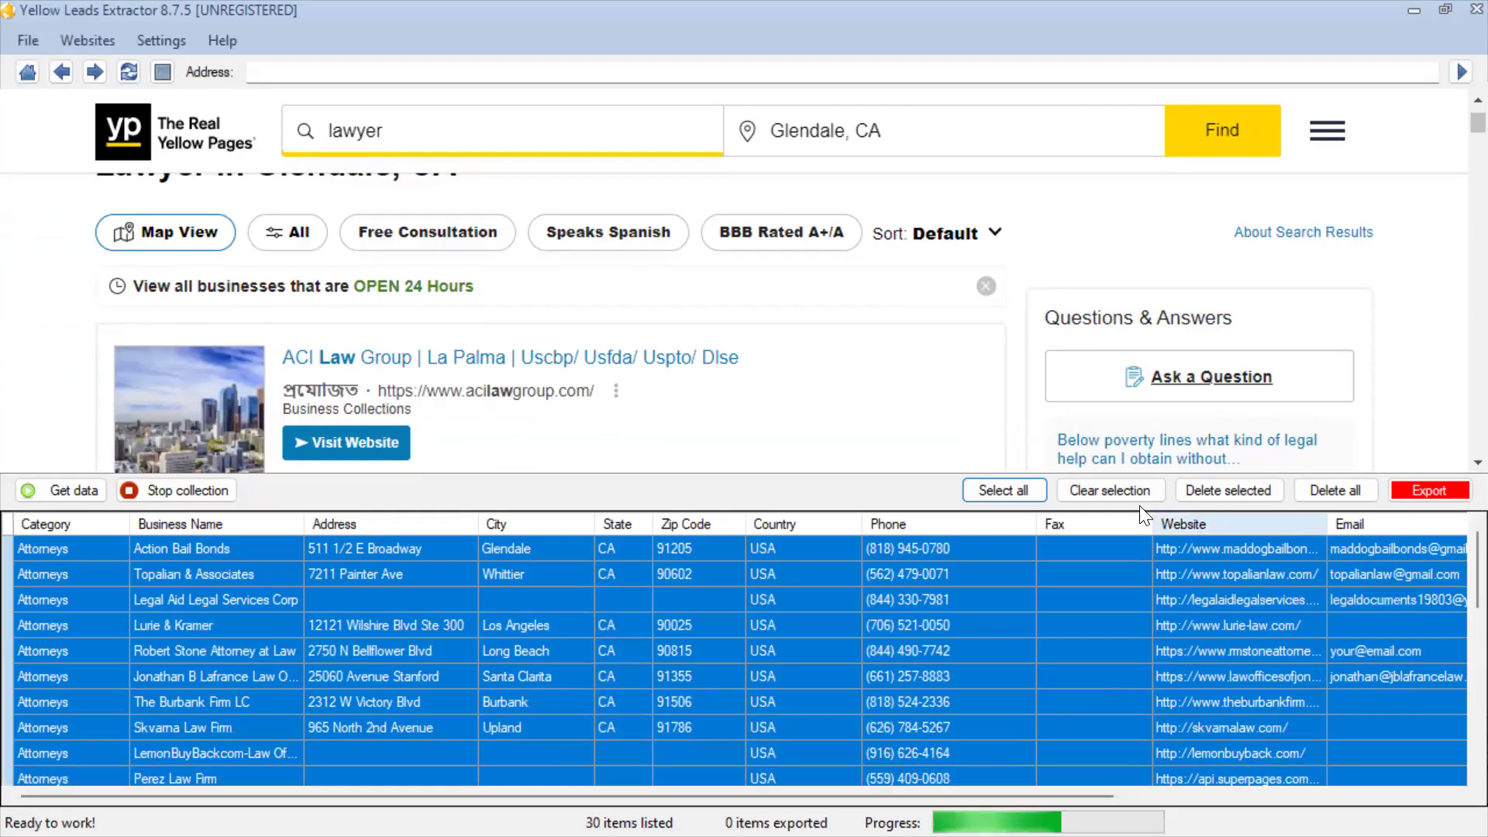
pyautogui.click(1123, 490)
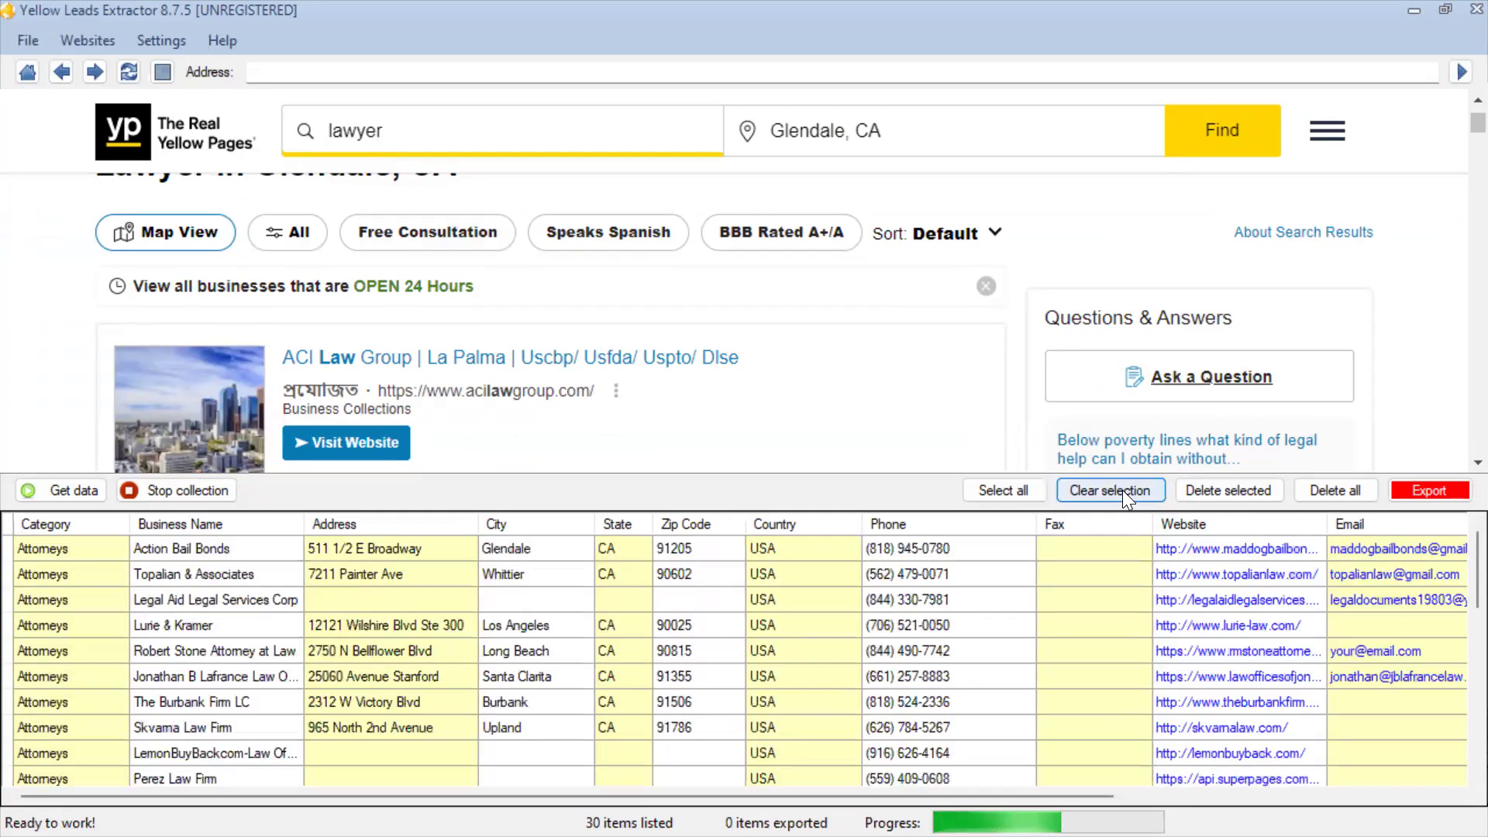
pyautogui.click(956, 585)
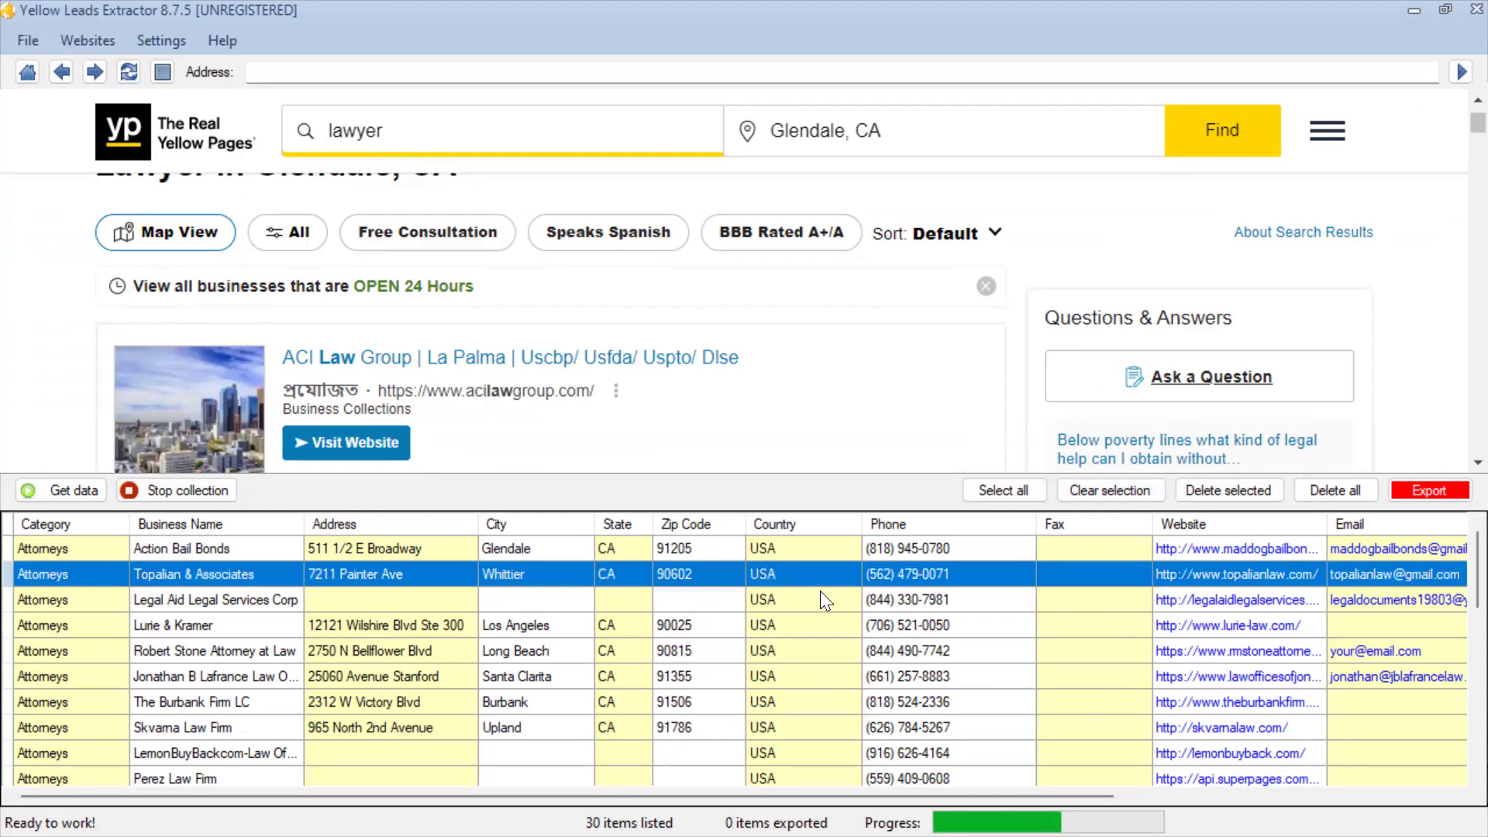
pyautogui.hotkey('ctrl', 'a')
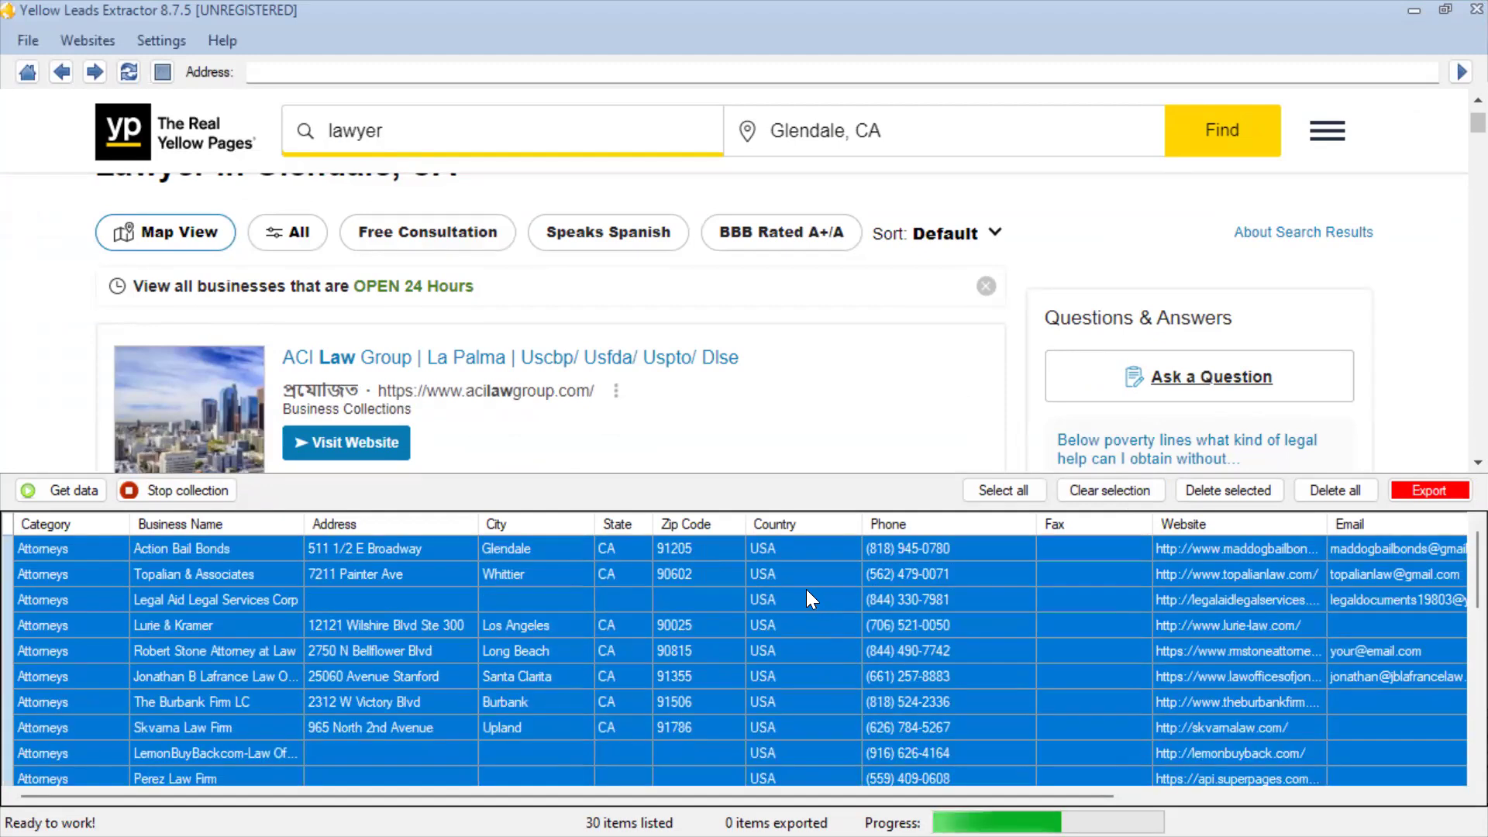
pyautogui.click(1413, 11)
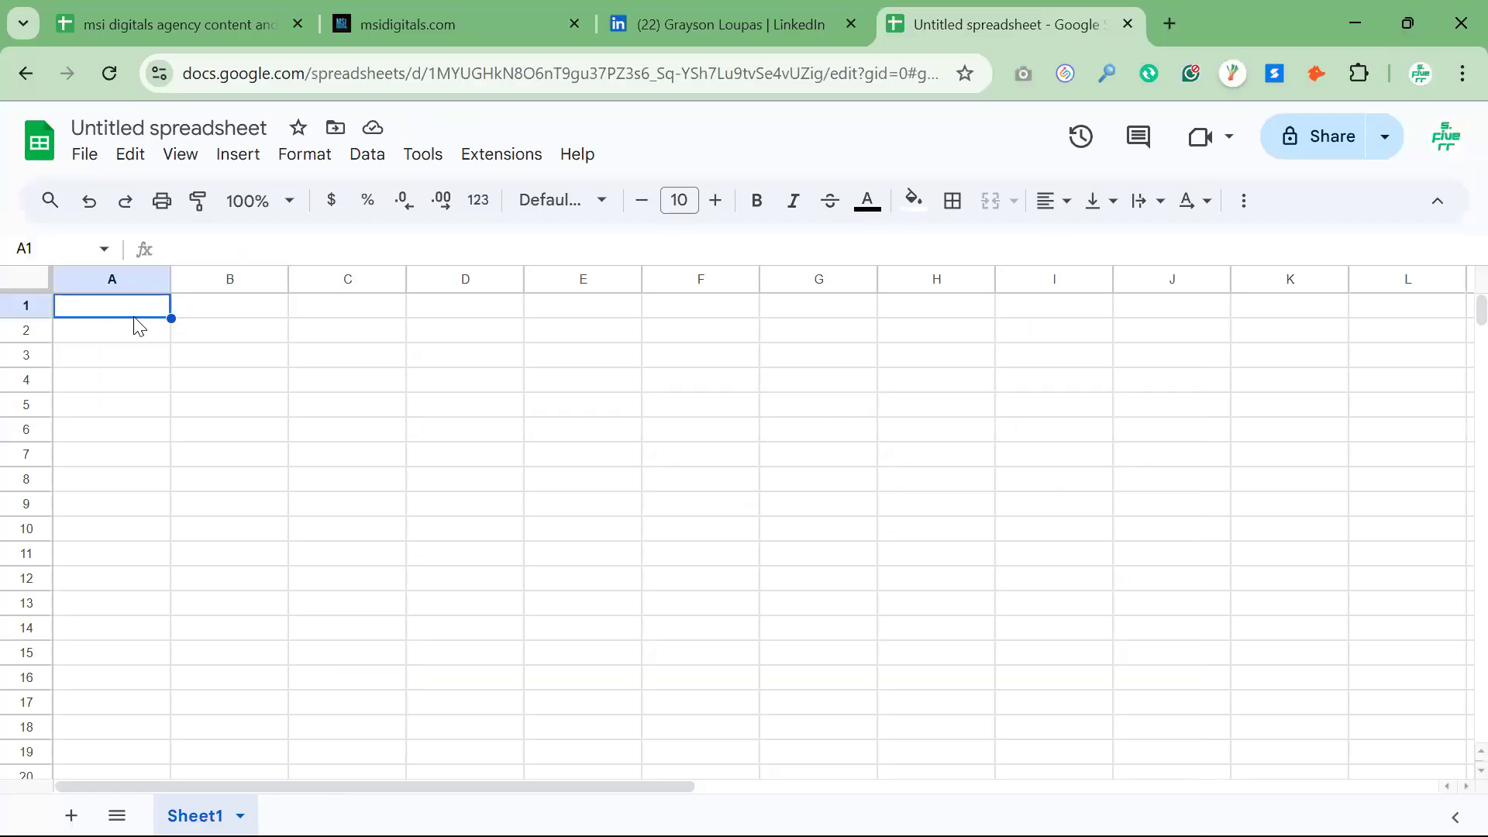
pyautogui.hotkey('ctrl', 'v')
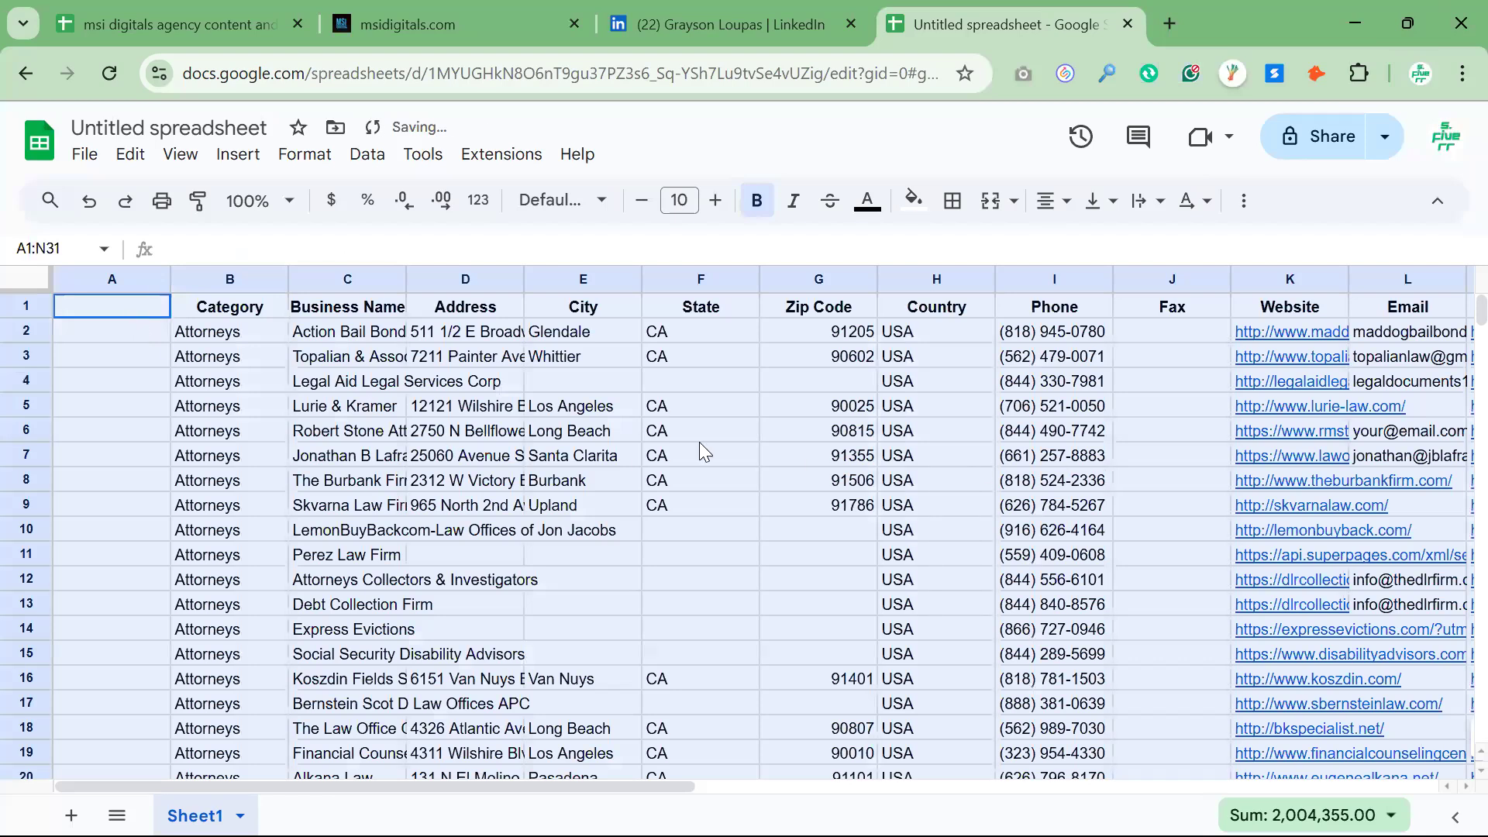
# Try deleting the empty column A of the pasted leads, and undo the deletion
pyautogui.scroll(-5, 701, 451)
pyautogui.scroll(5, 697, 452)
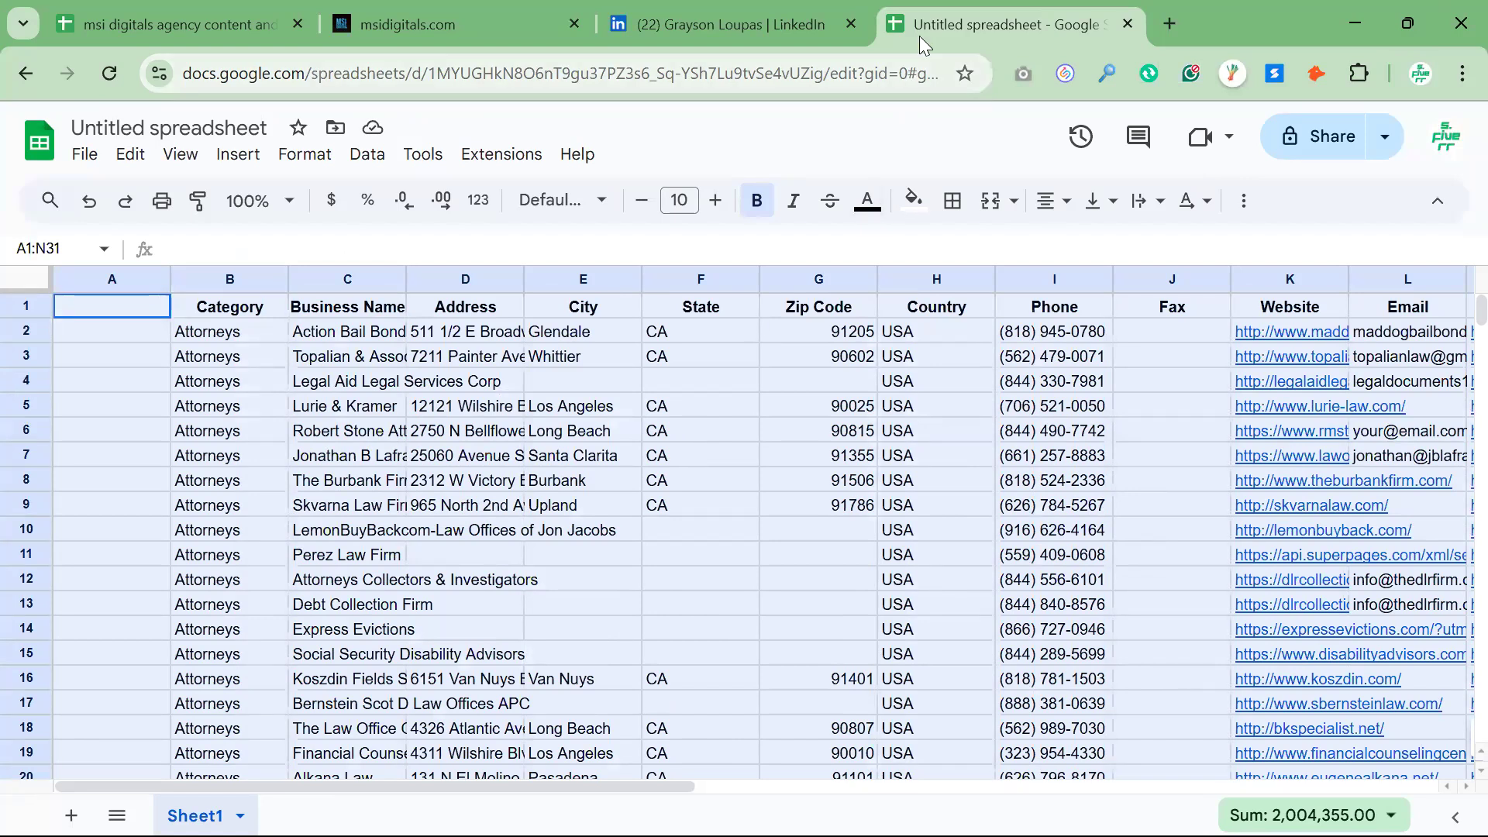
pyautogui.click(82, 279)
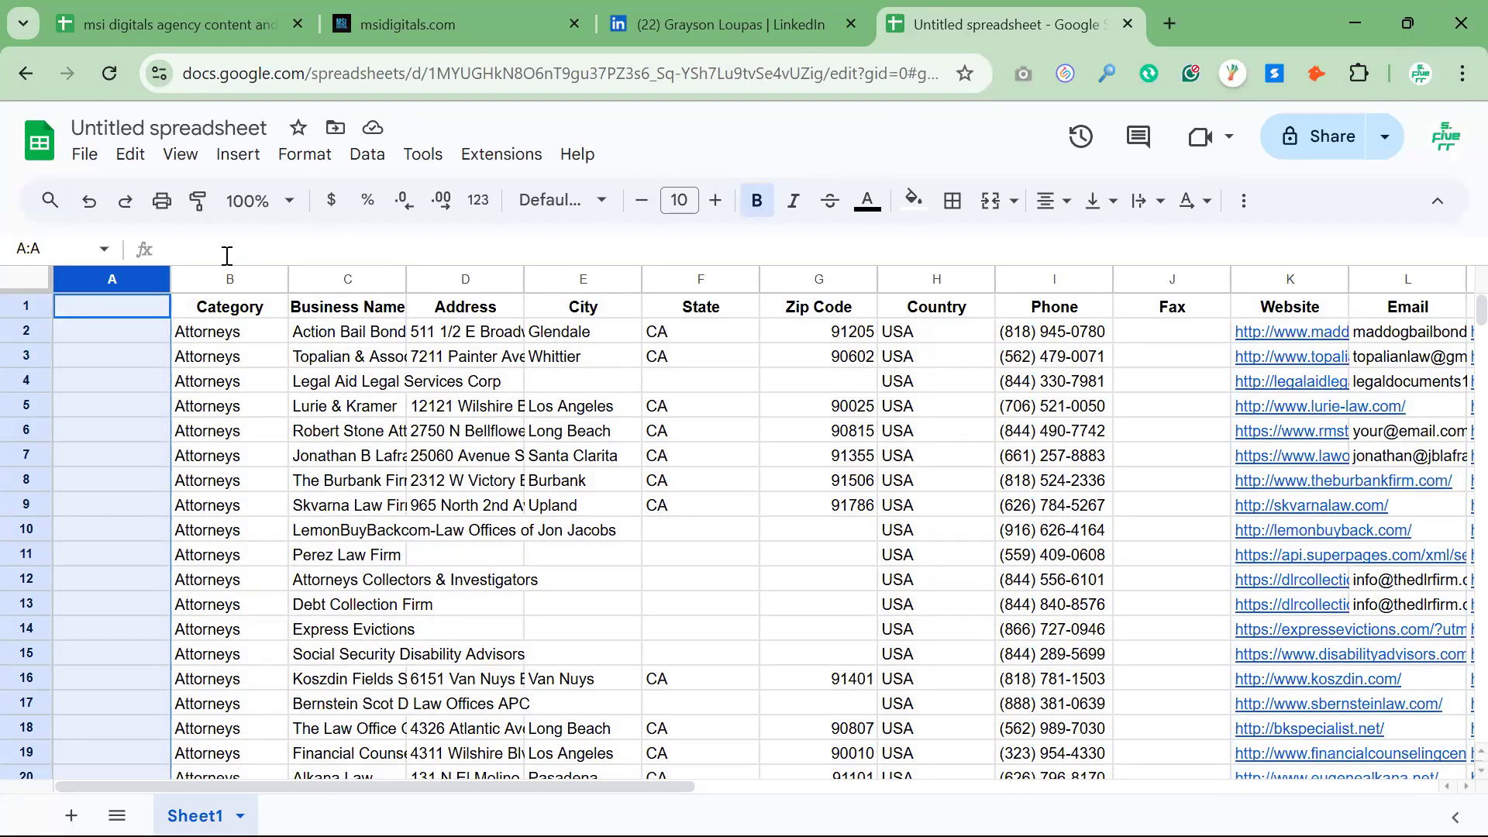
pyautogui.rightClick(85, 279)
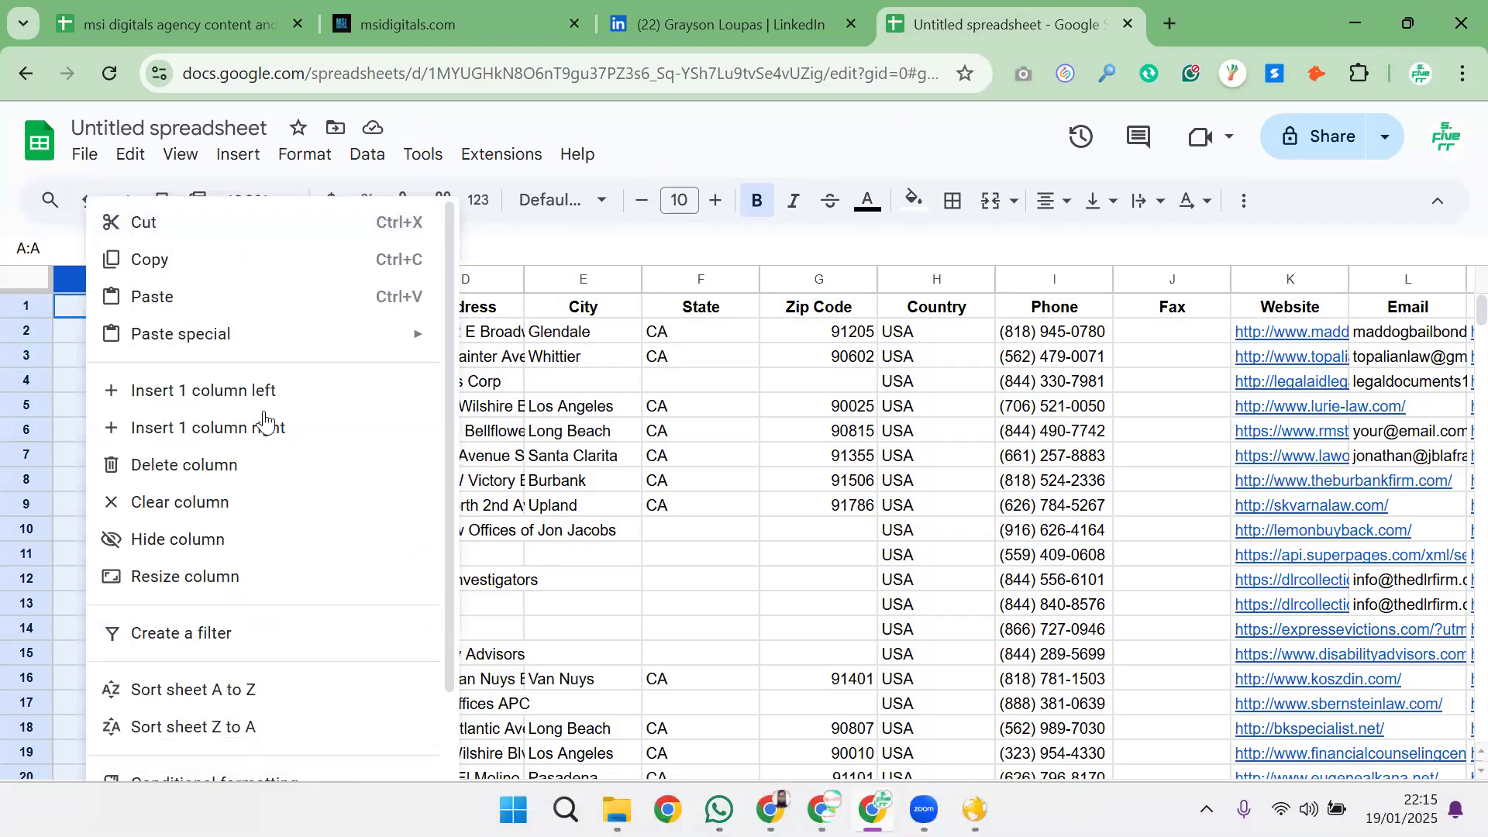
pyautogui.click(214, 465)
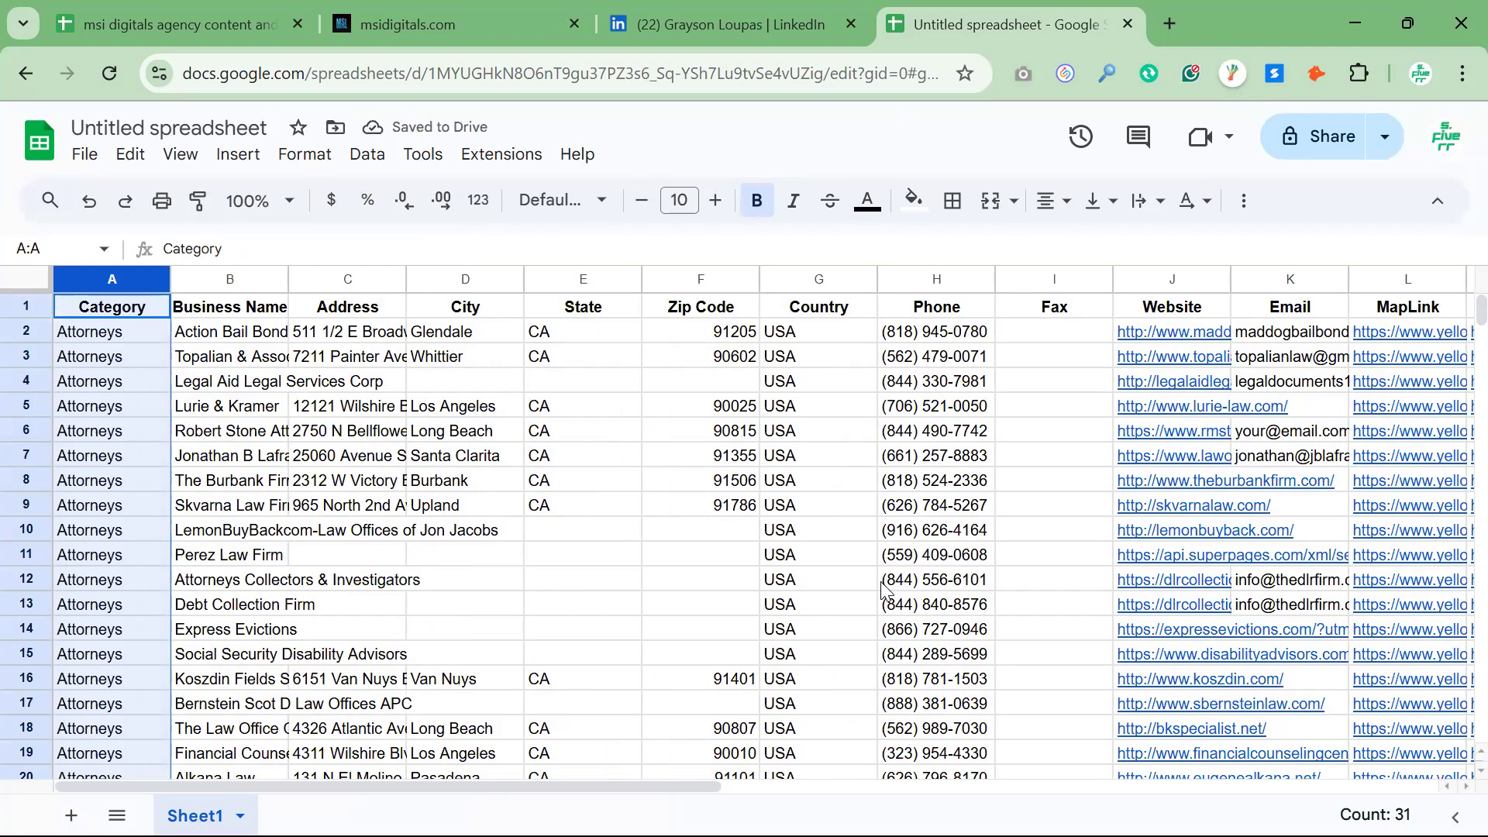
pyautogui.hotkey('ctrl', 'z')
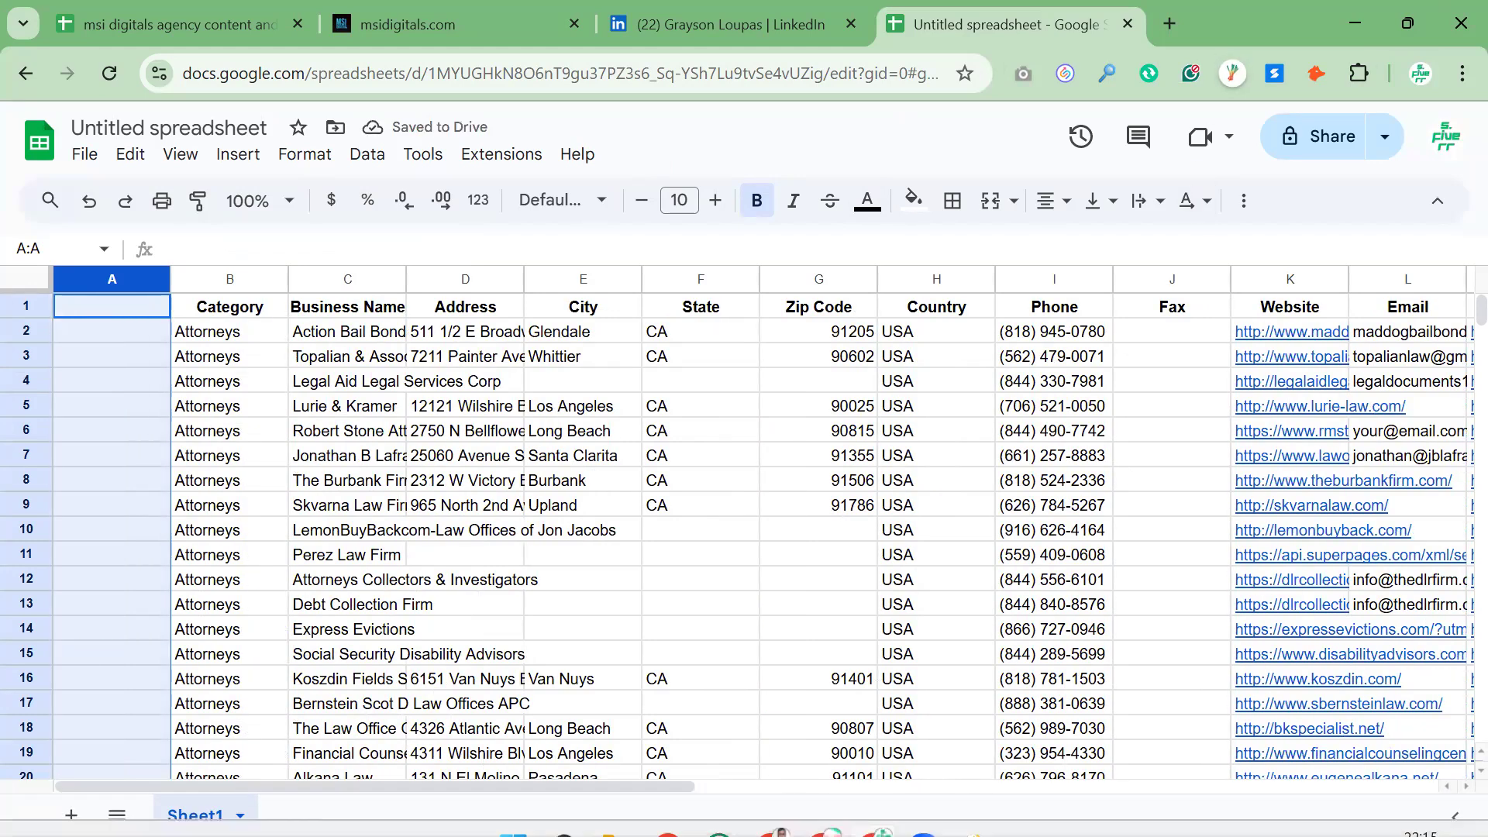
# Switch to Yellow Leads Extractor and delete all collected leads from the table
pyautogui.click(974, 810)
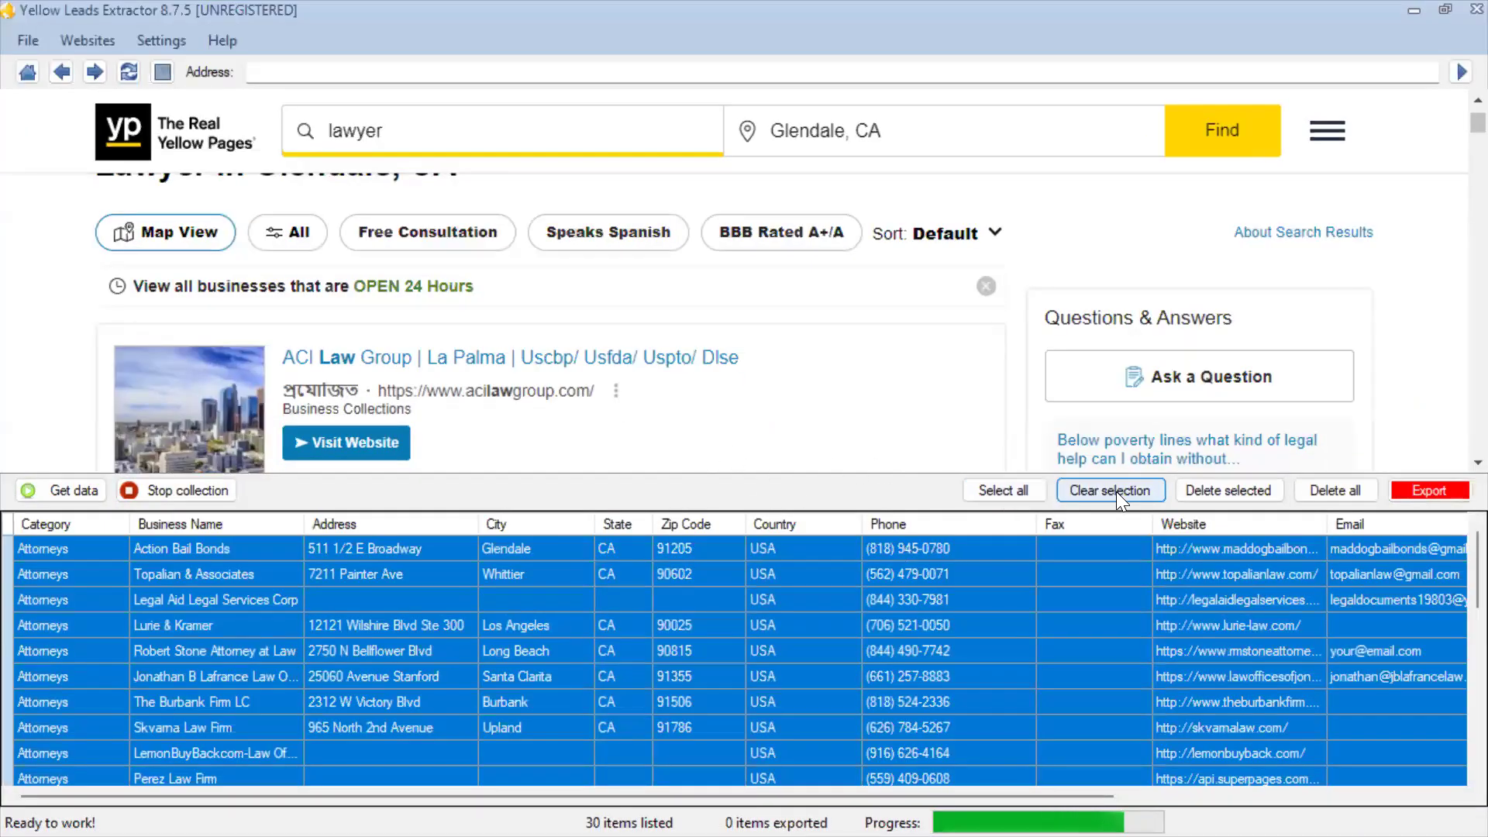
pyautogui.click(1322, 486)
pyautogui.click(657, 502)
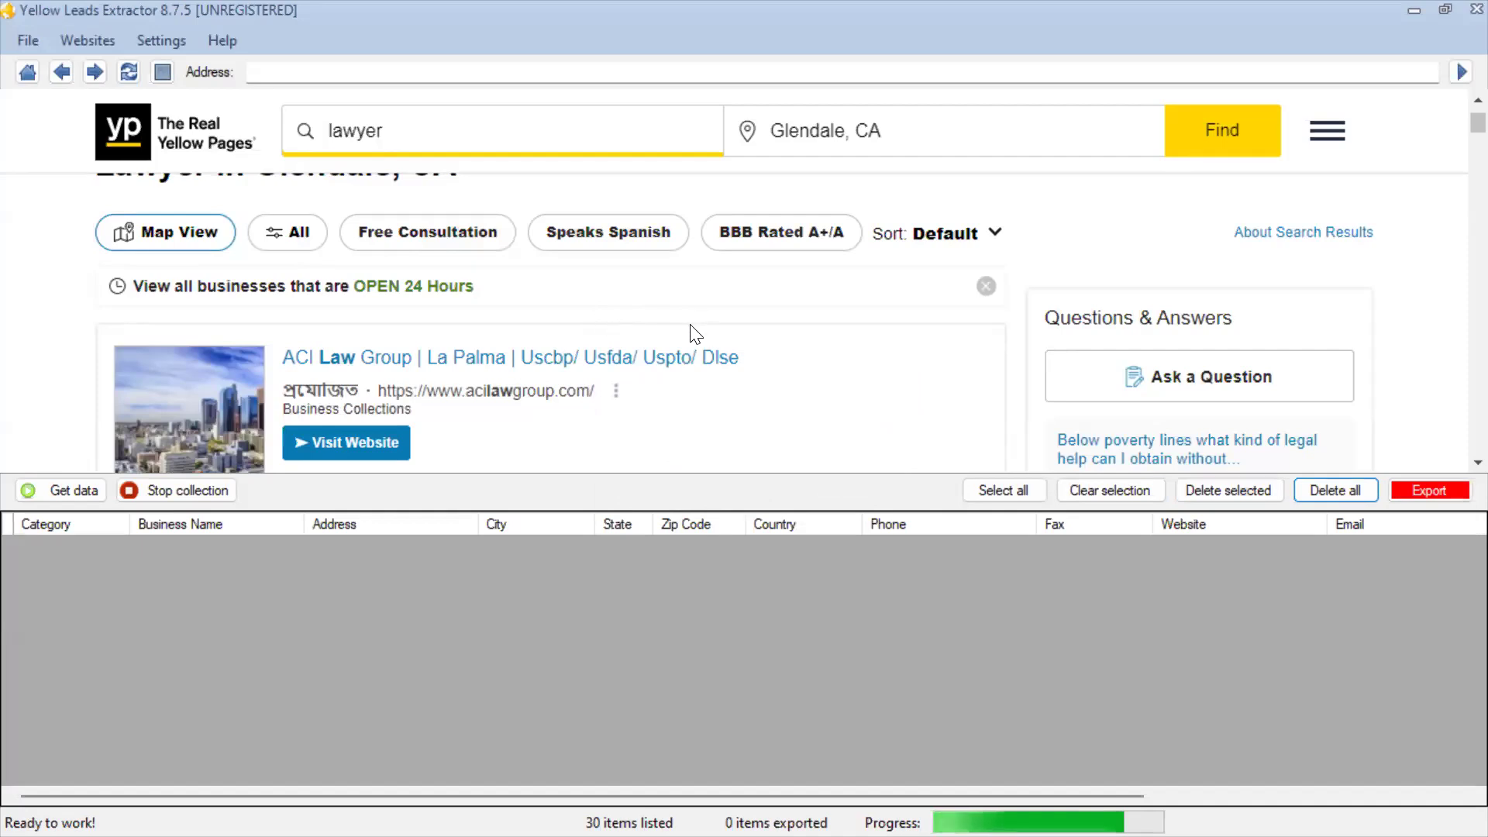
# Open page 2 of the lawyer search results and collect its business data into the leads table
pyautogui.scroll(2, 691, 332)
pyautogui.scroll(-5, 1310, 521)
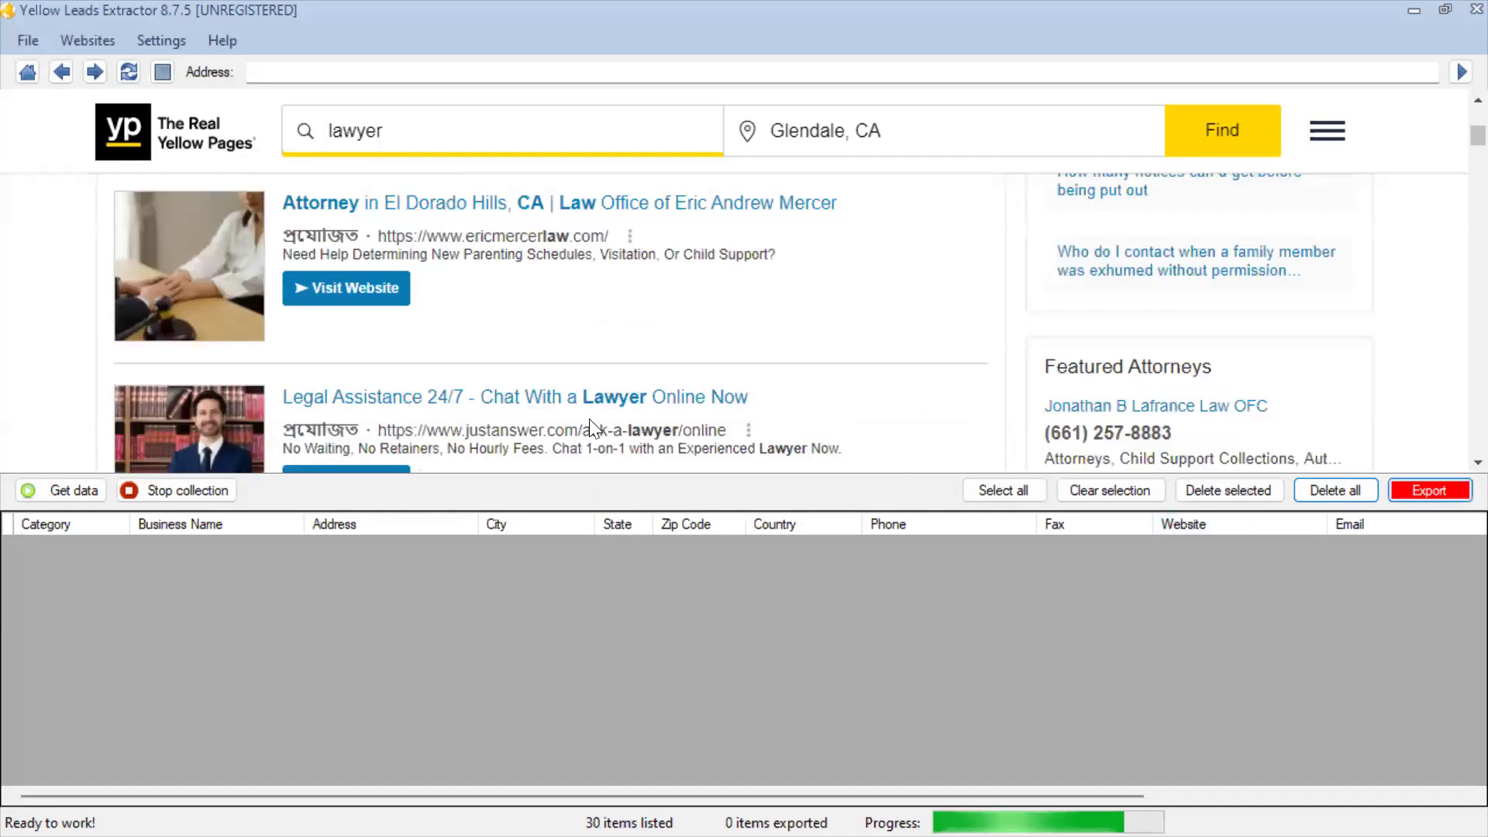
pyautogui.scroll(-9, 784, 403)
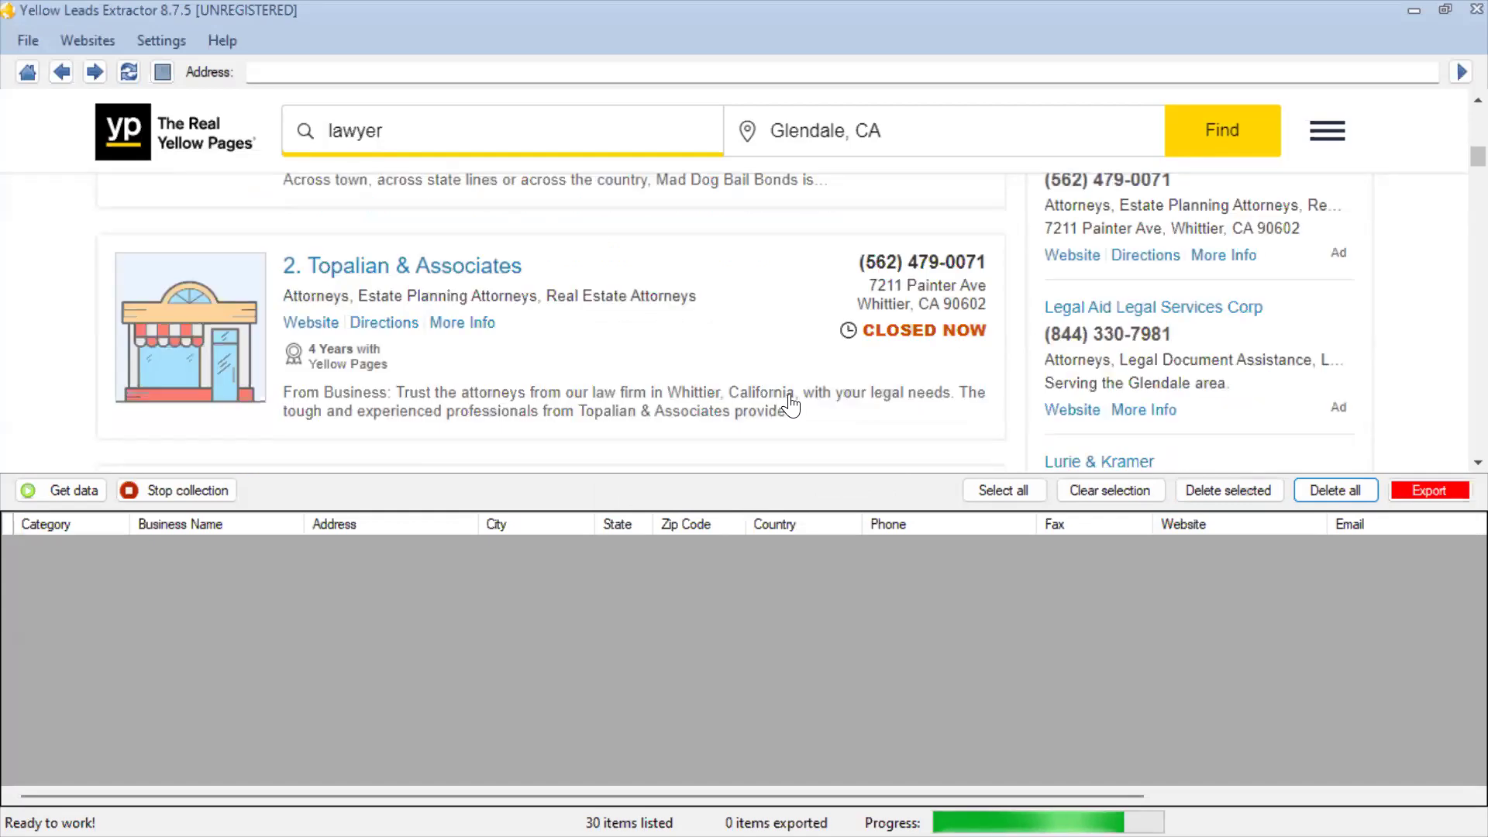
pyautogui.scroll(-7, 775, 402)
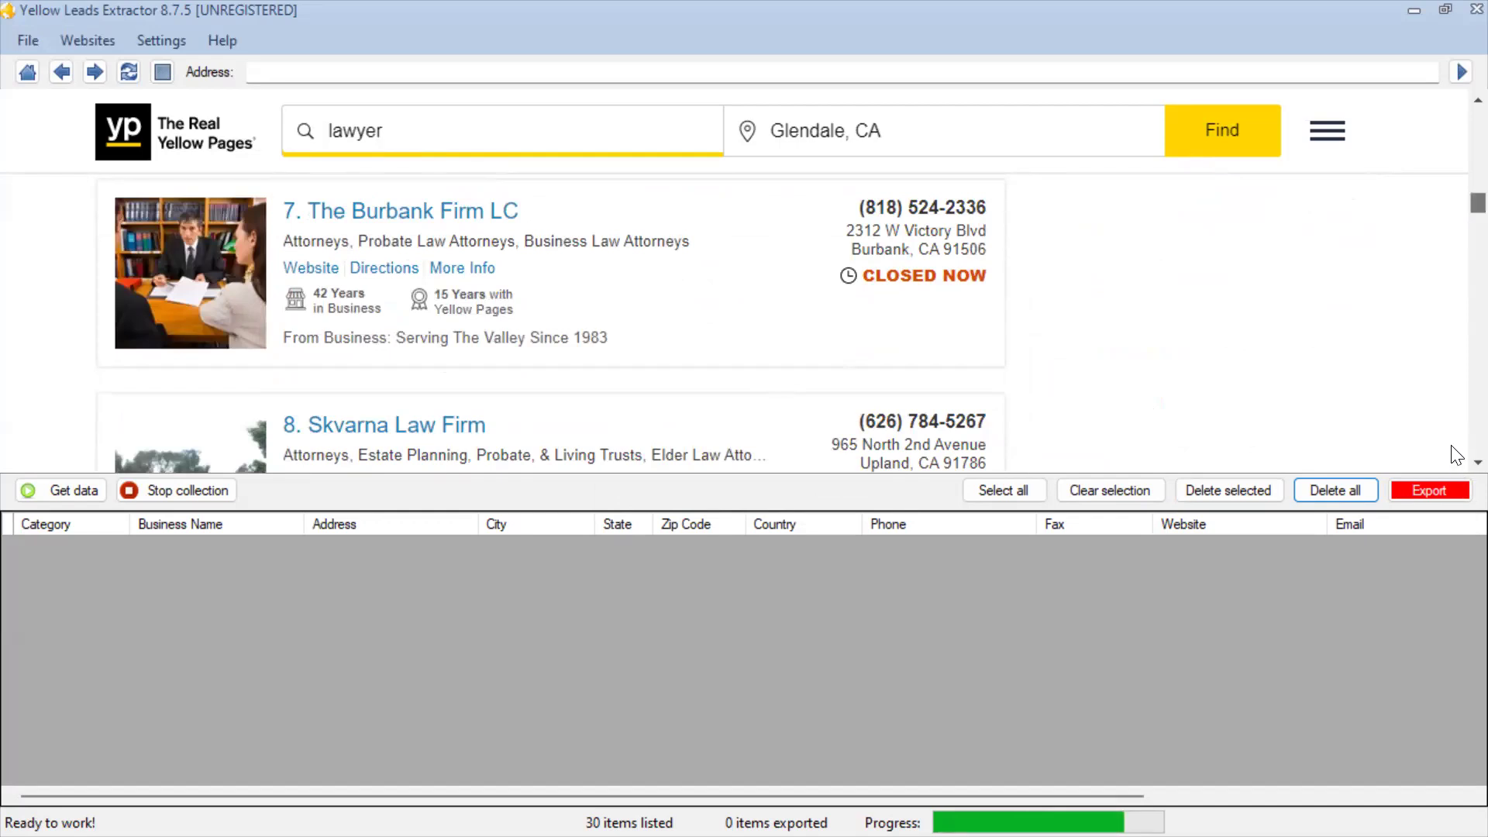
pyautogui.click(736, 318)
pyautogui.scroll(-20, 757, 325)
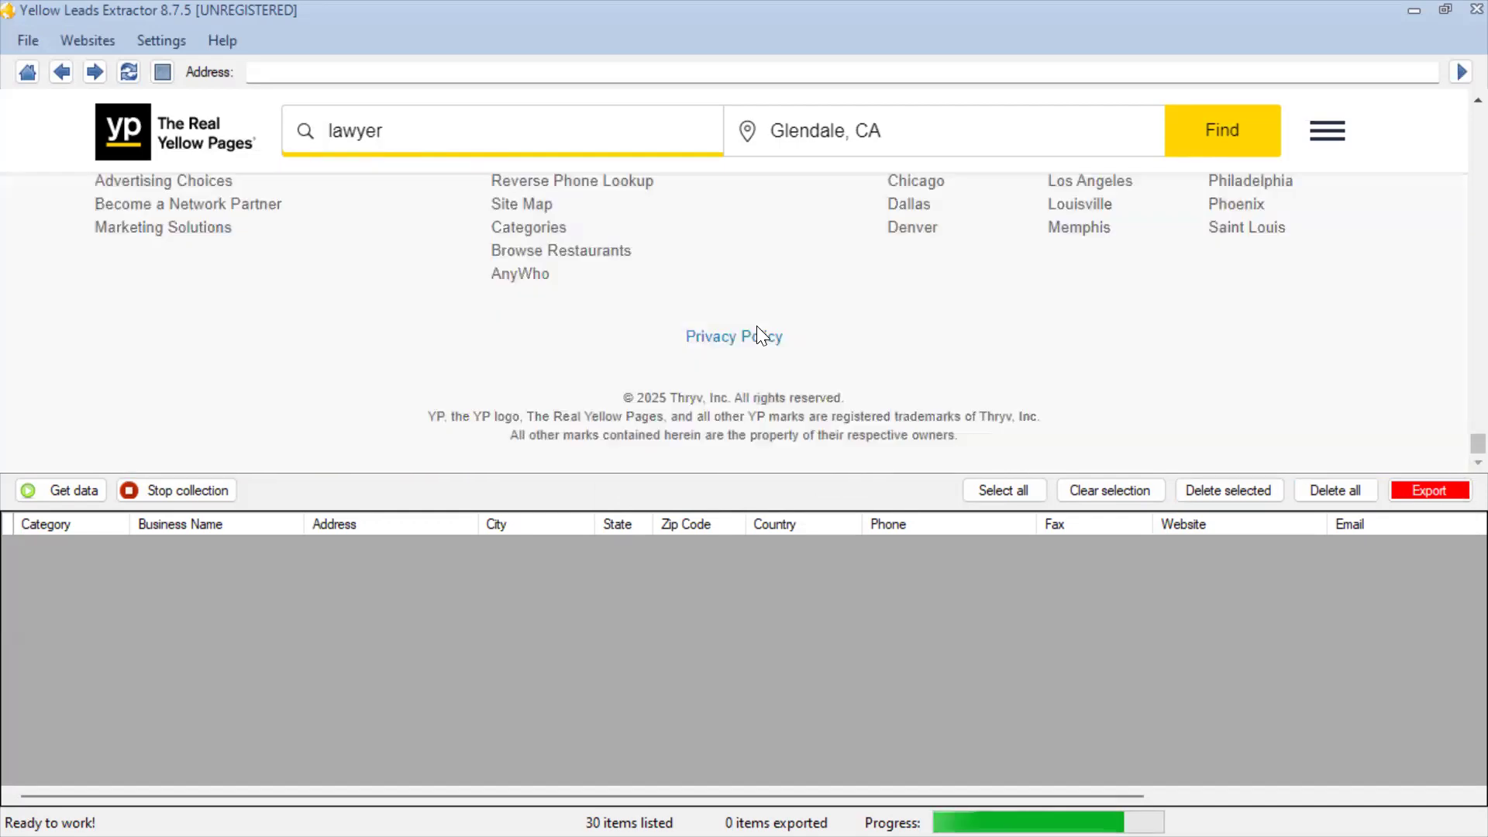
pyautogui.scroll(5, 800, 338)
pyautogui.scroll(5, 810, 347)
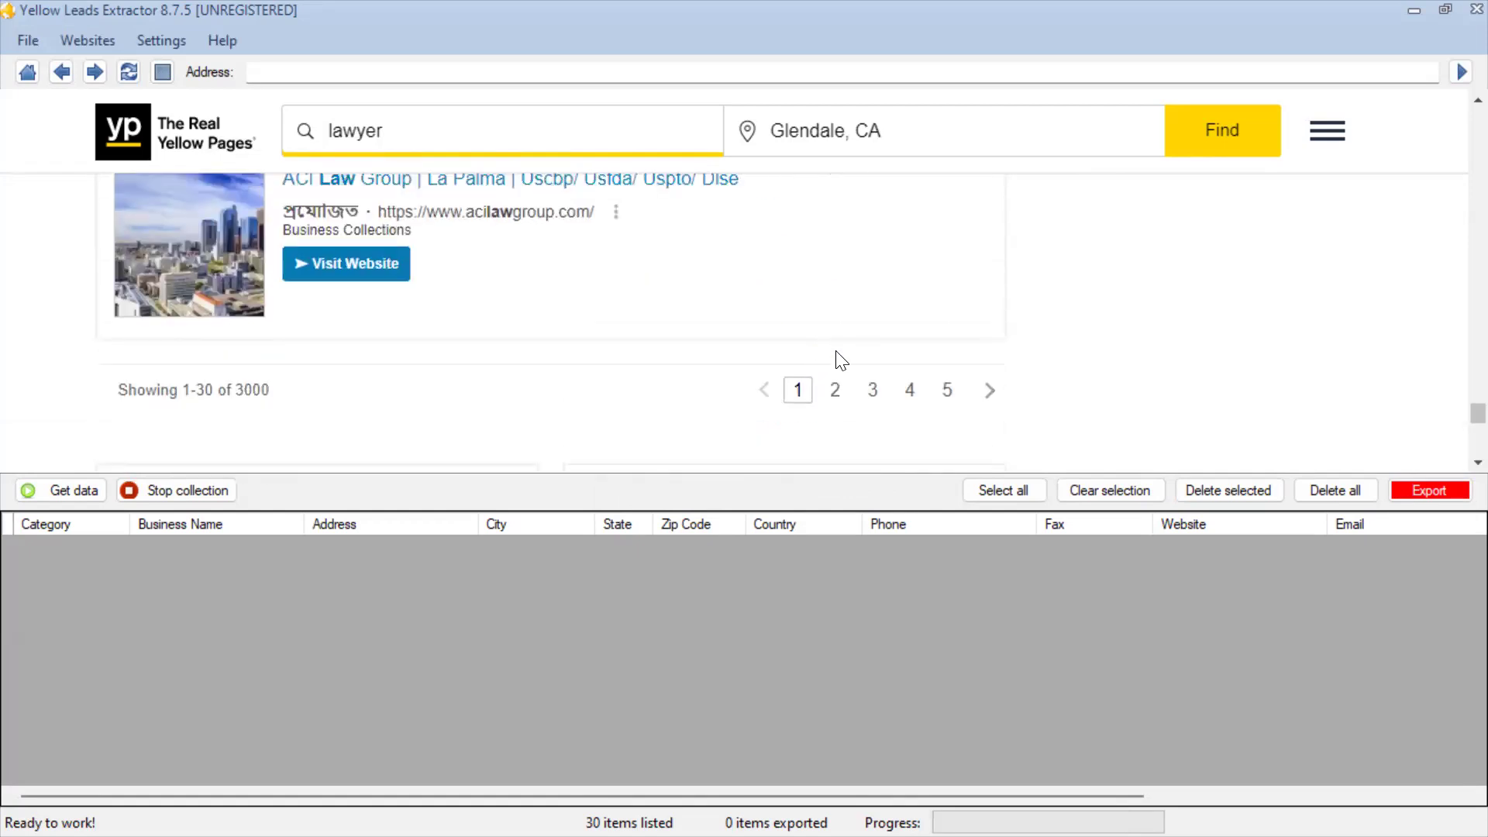
pyautogui.click(835, 388)
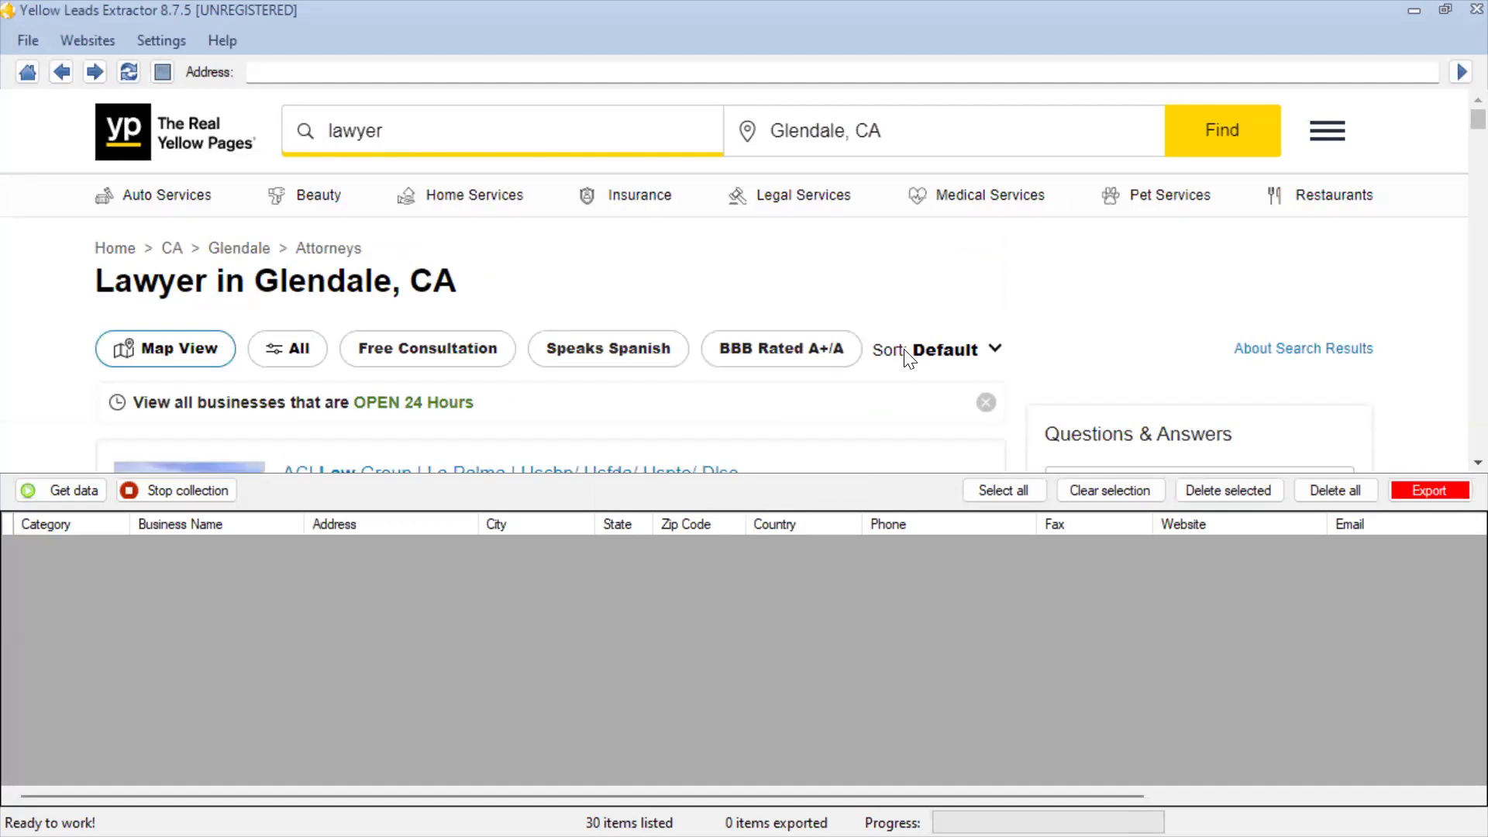
pyautogui.scroll(-5, 906, 360)
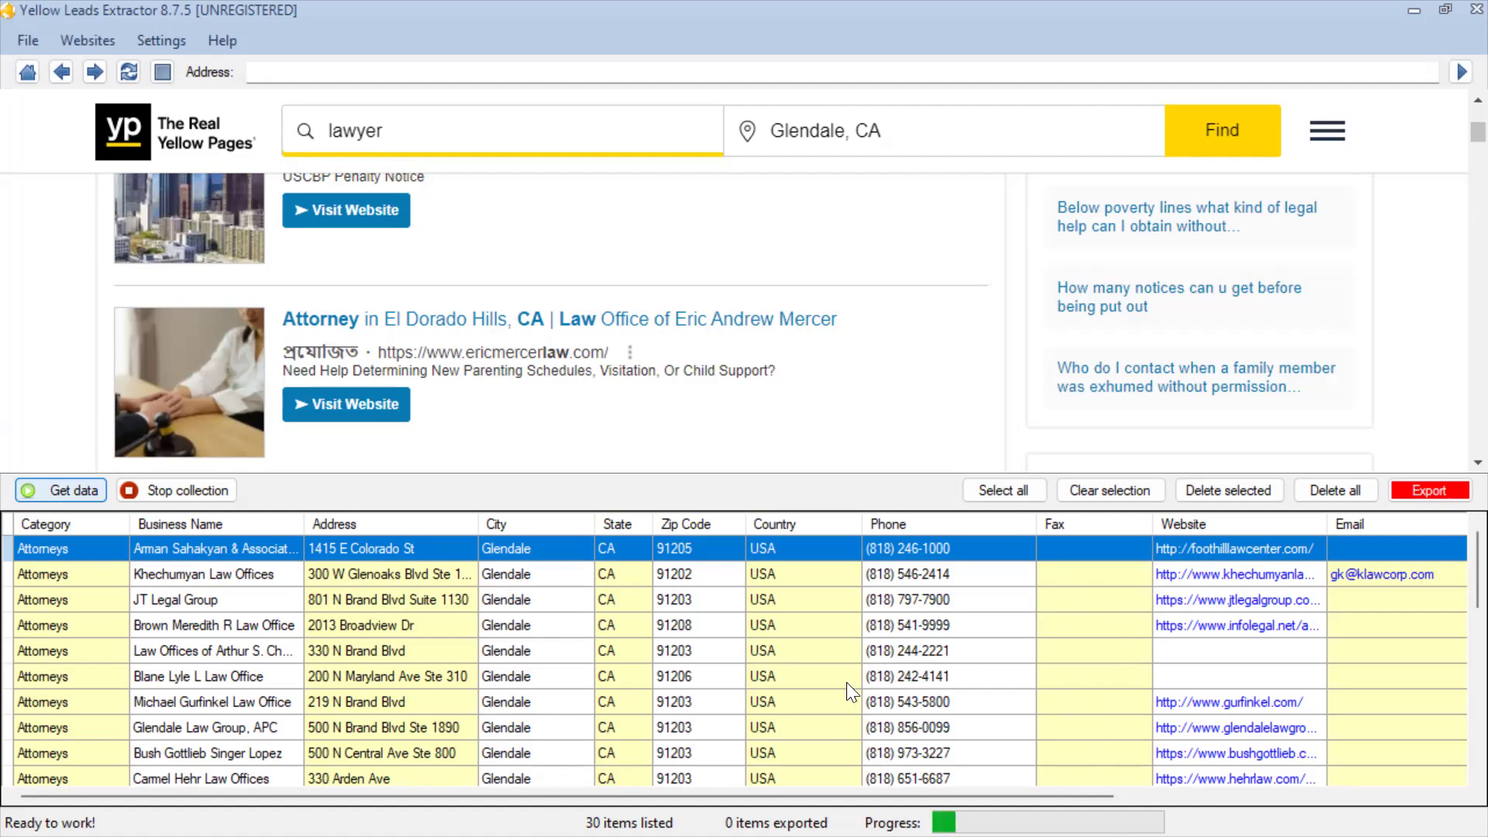
# Copy all newly collected leads and switch to the Google Sheets spreadsheet in Chrome to paste them starting at cell A32
pyautogui.click(810, 671)
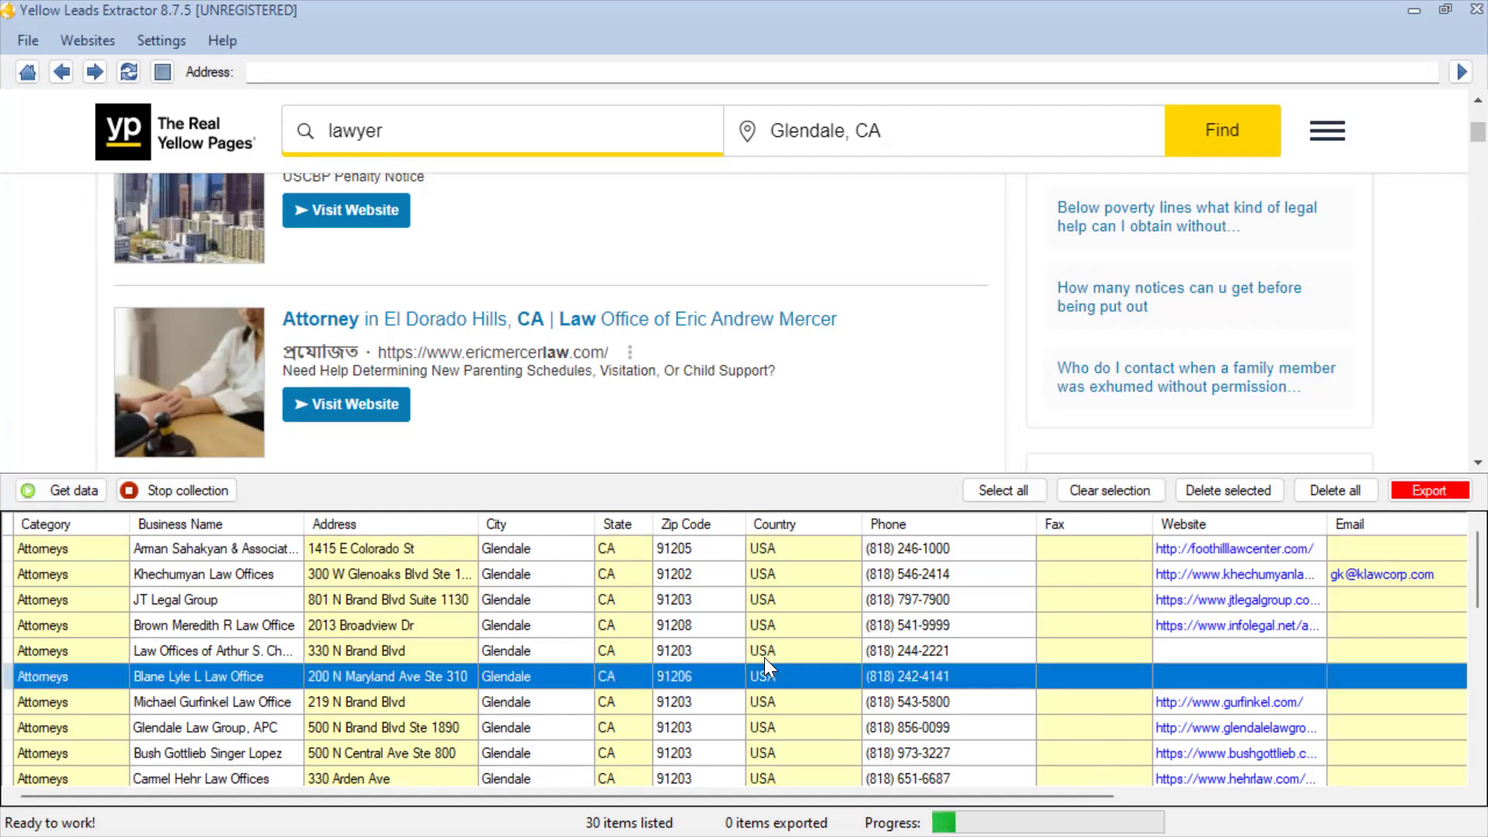
pyautogui.hotkey('ctrl', 'a')
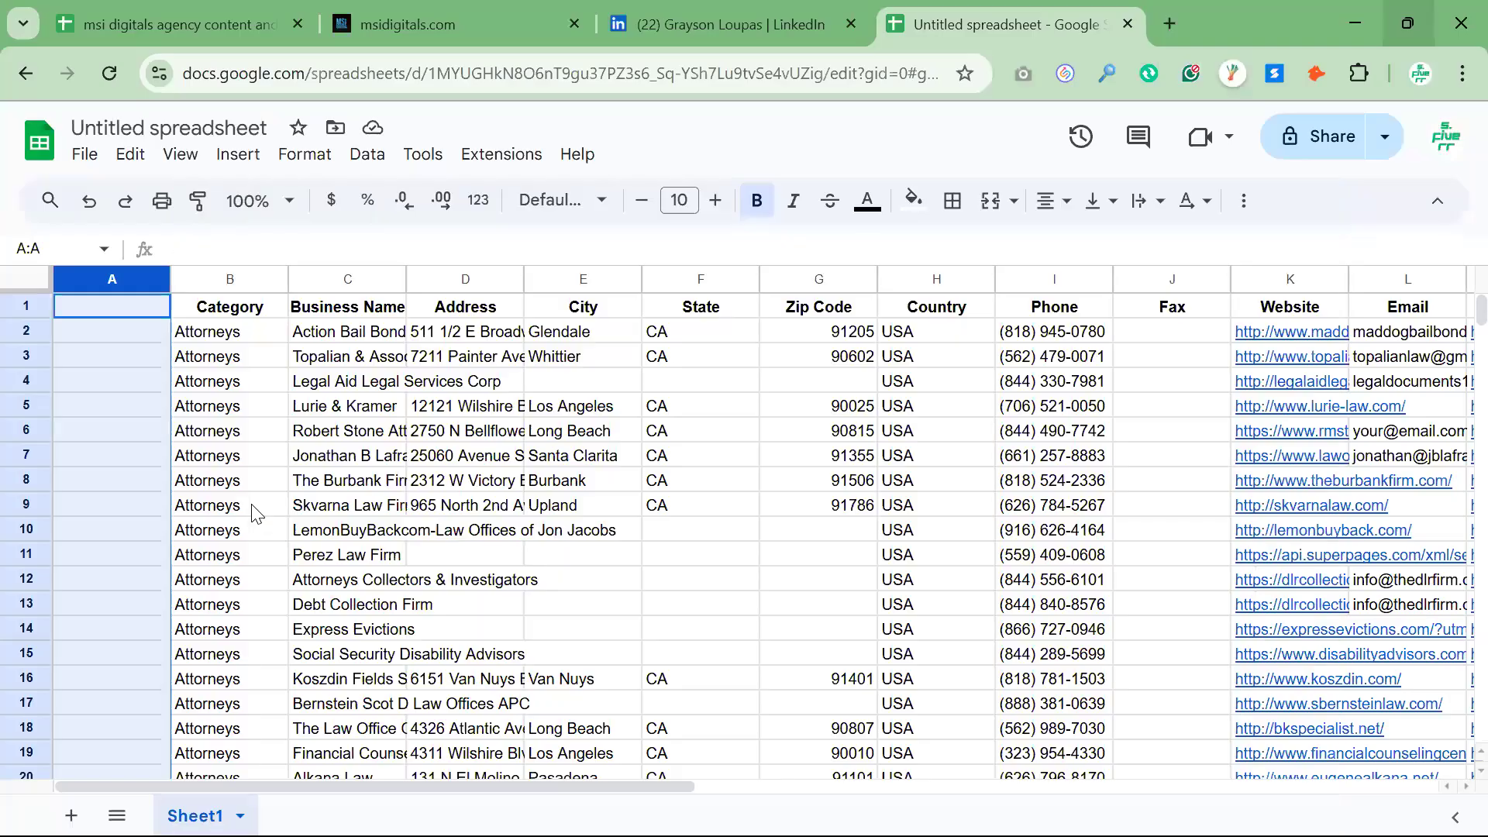
pyautogui.scroll(-6, 231, 621)
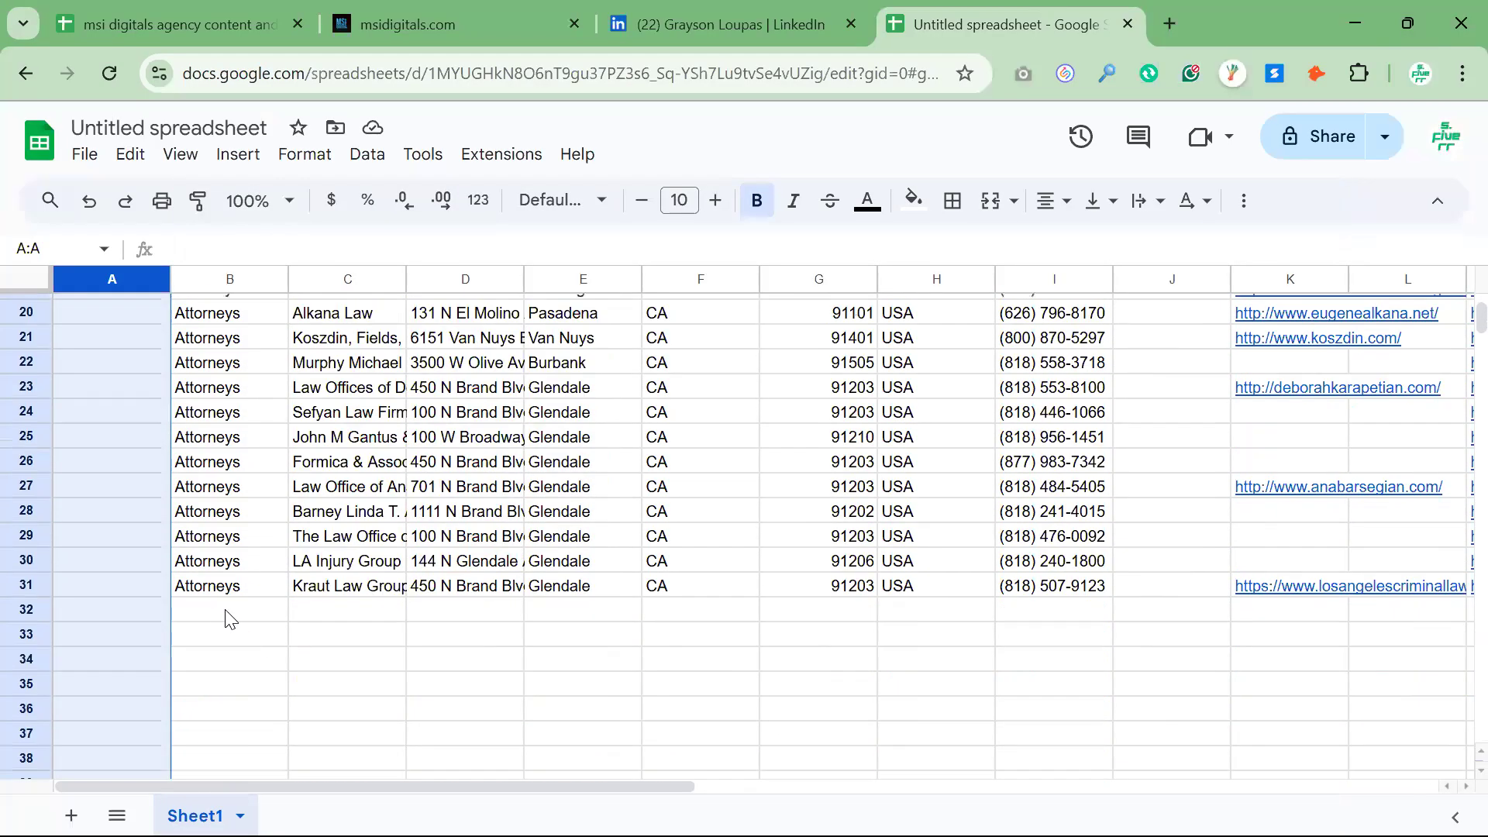
pyautogui.click(231, 620)
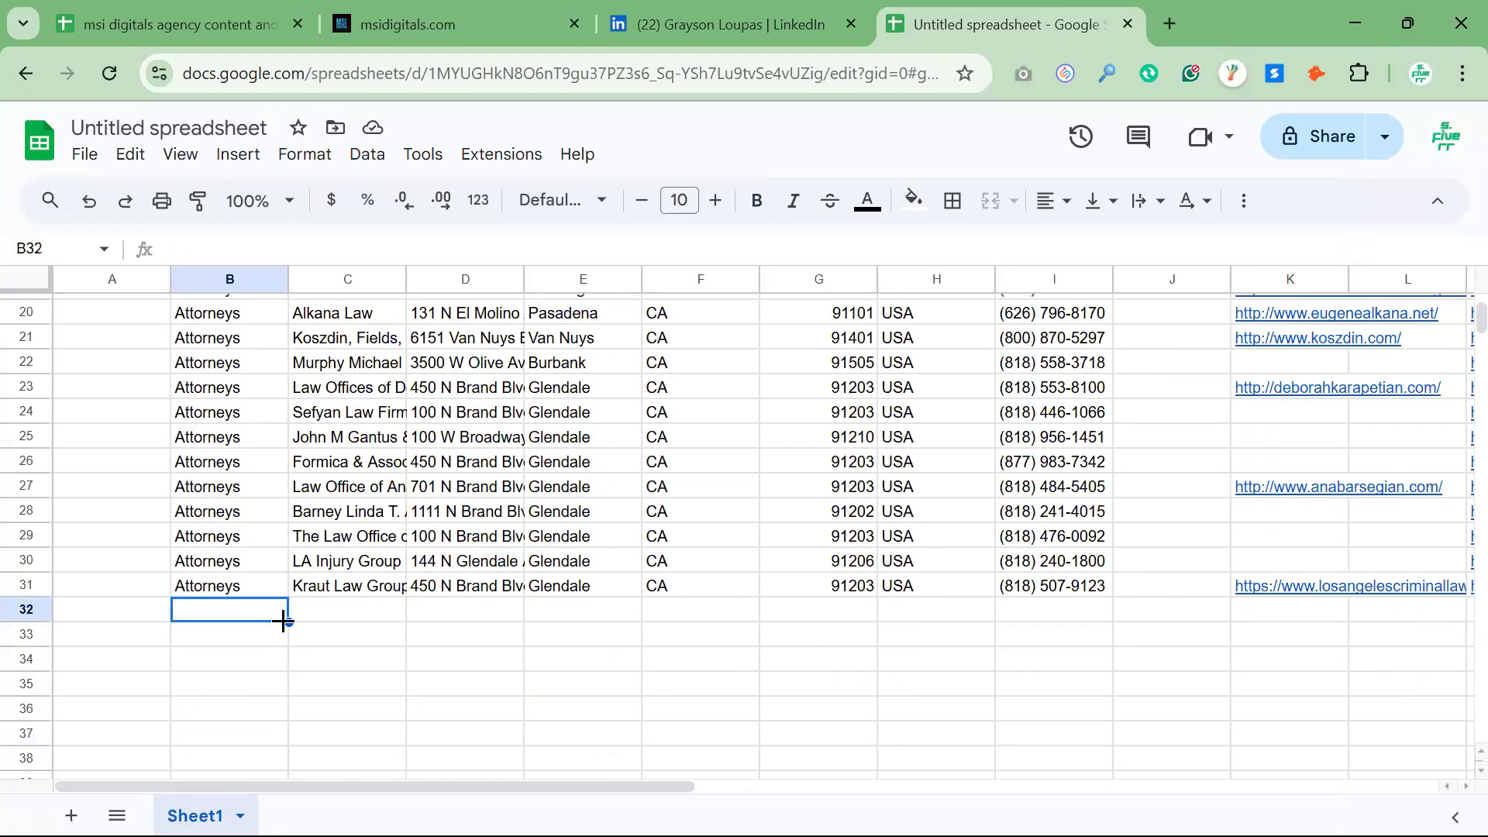
pyautogui.click(141, 618)
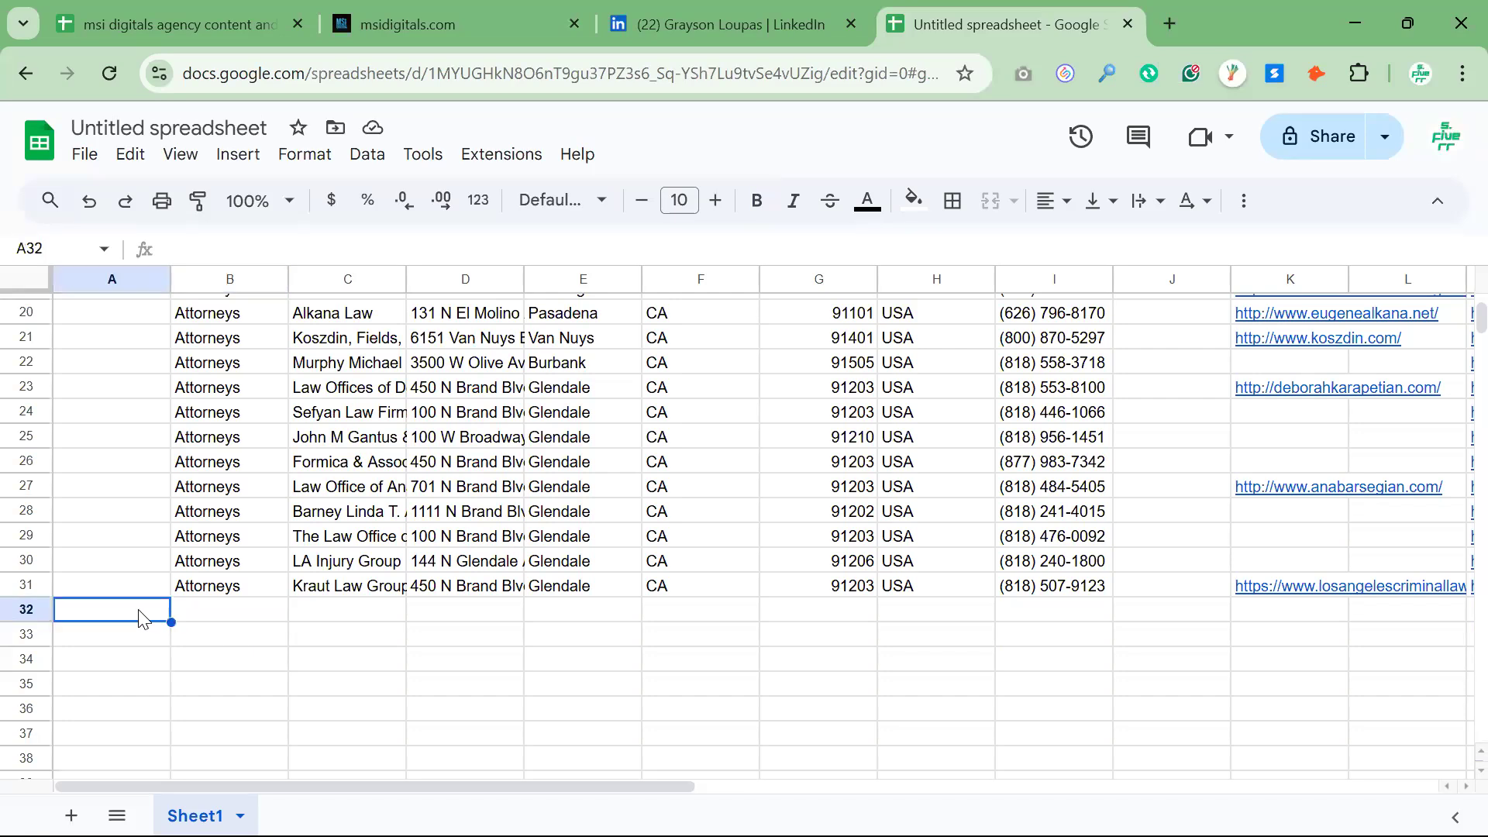
pyautogui.hotkey('ctrl', 'v')
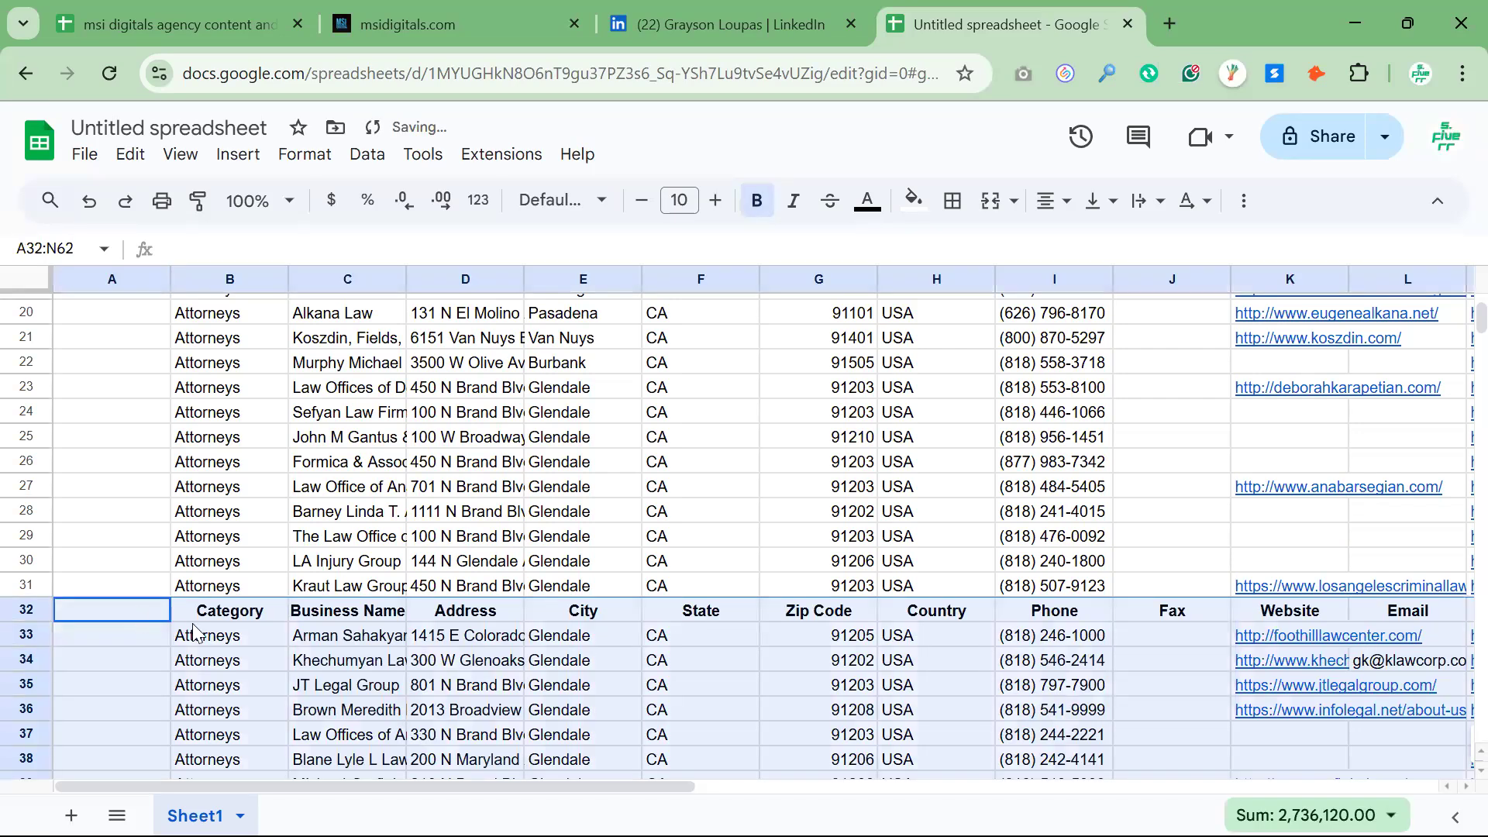
# Delete the repeated header row 32 between the two pasted batches of leads
pyautogui.scroll(5, 419, 630)
pyautogui.scroll(2, 418, 629)
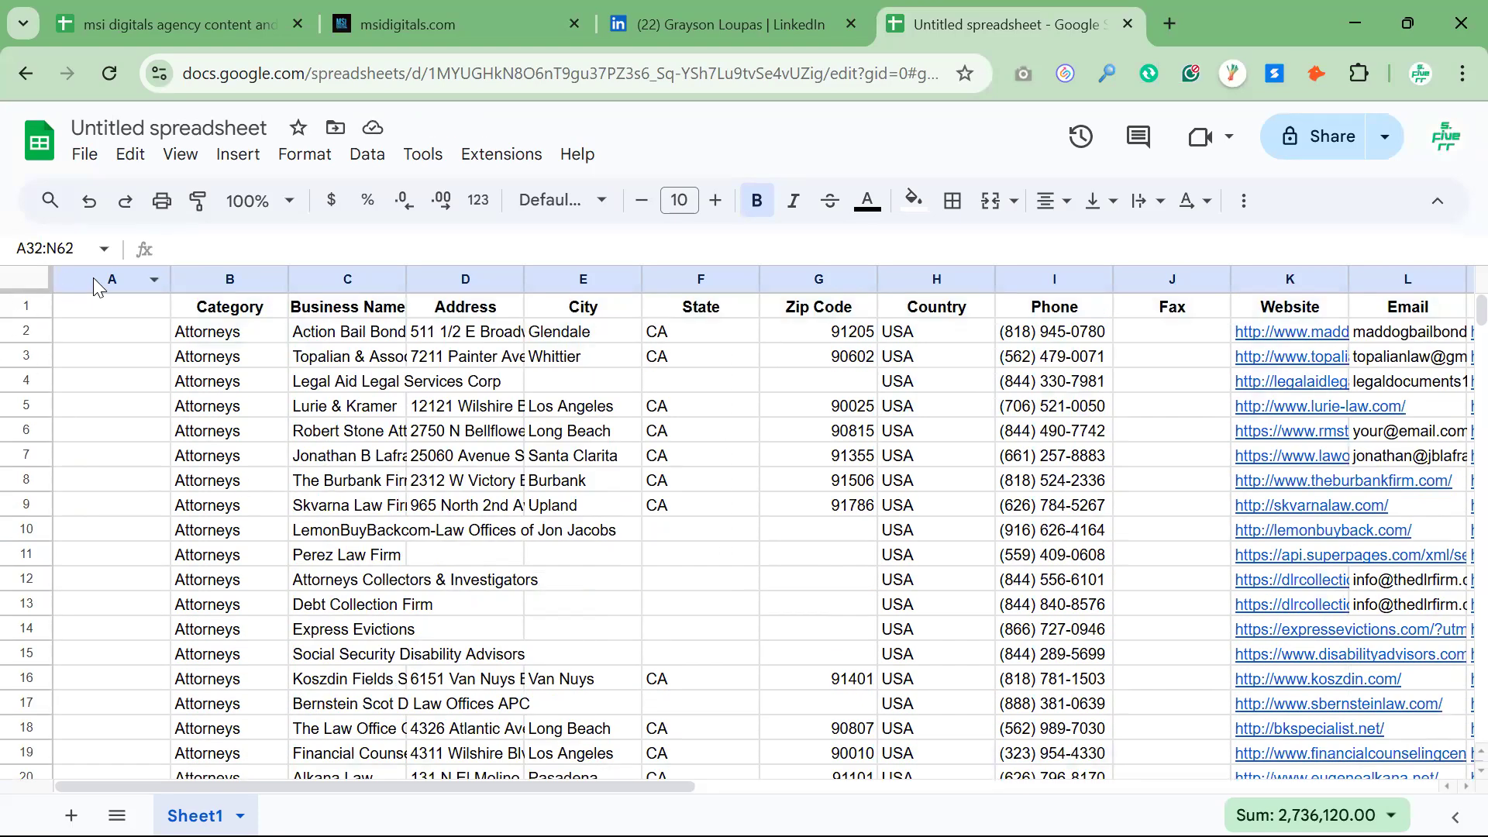
pyautogui.scroll(-6, 371, 542)
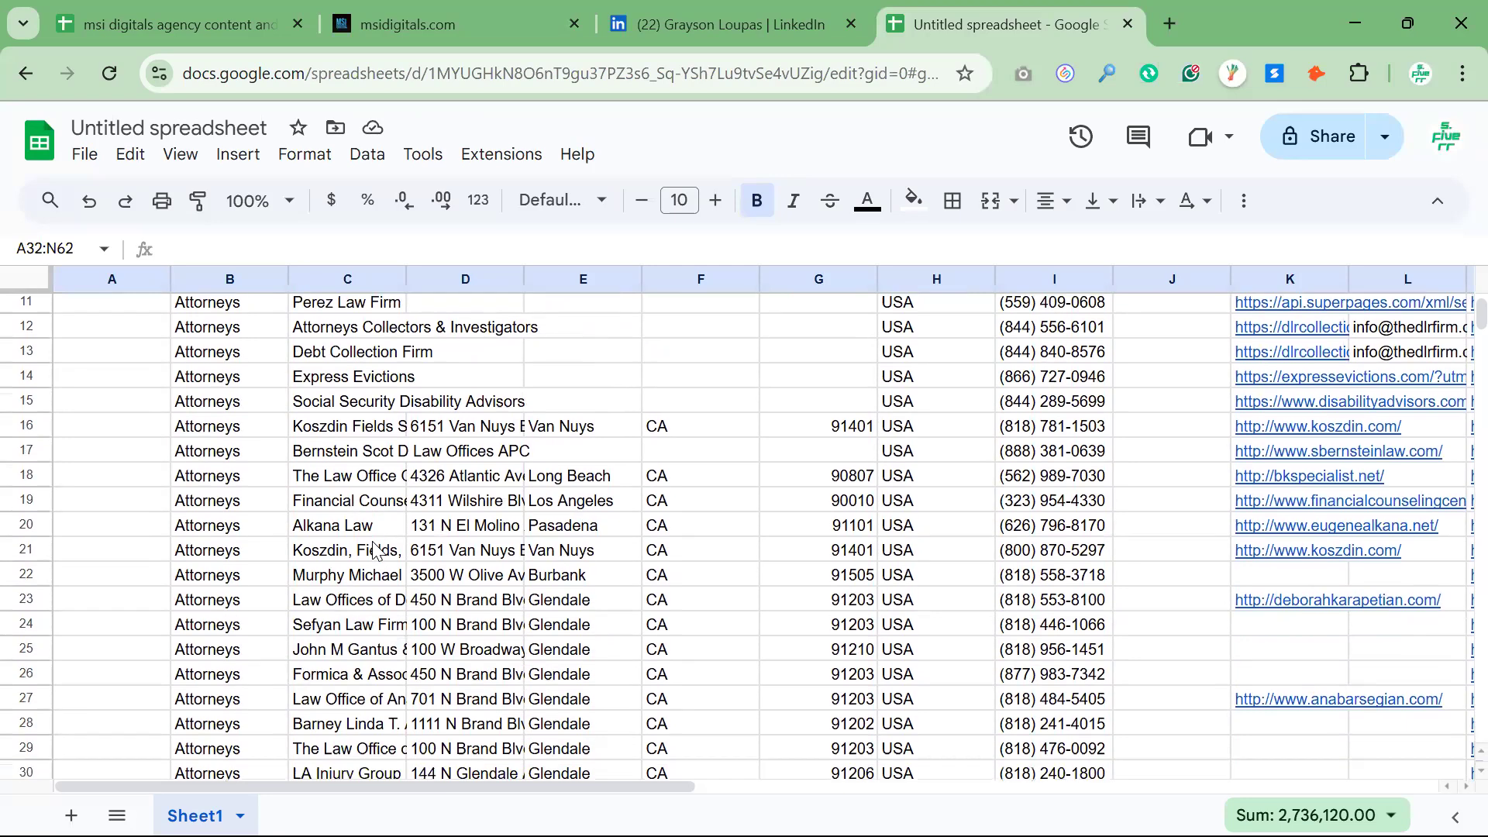
pyautogui.scroll(-3, 370, 542)
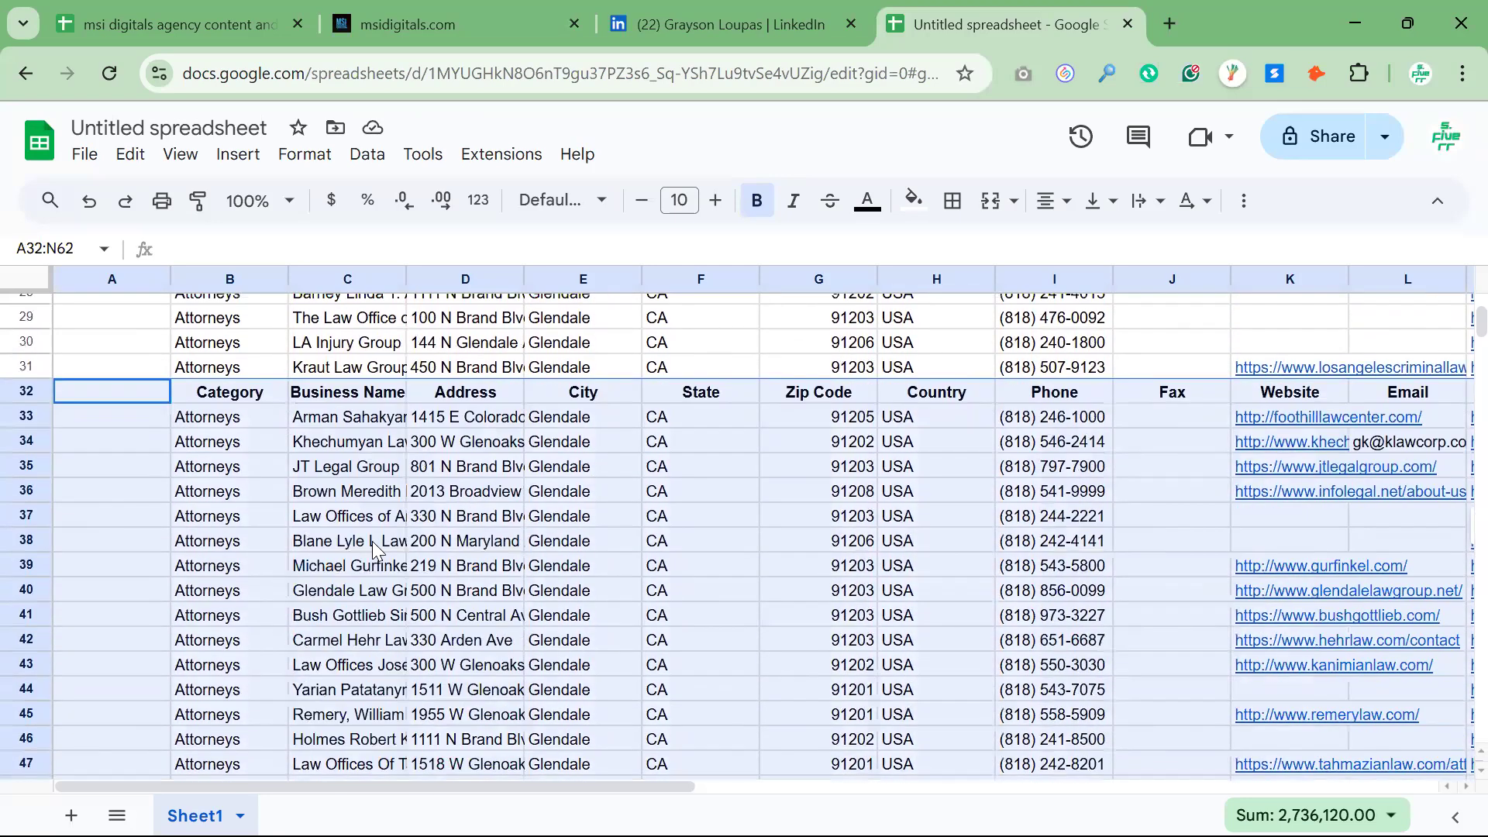
pyautogui.click(124, 353)
pyautogui.click(130, 403)
pyautogui.rightClick(19, 392)
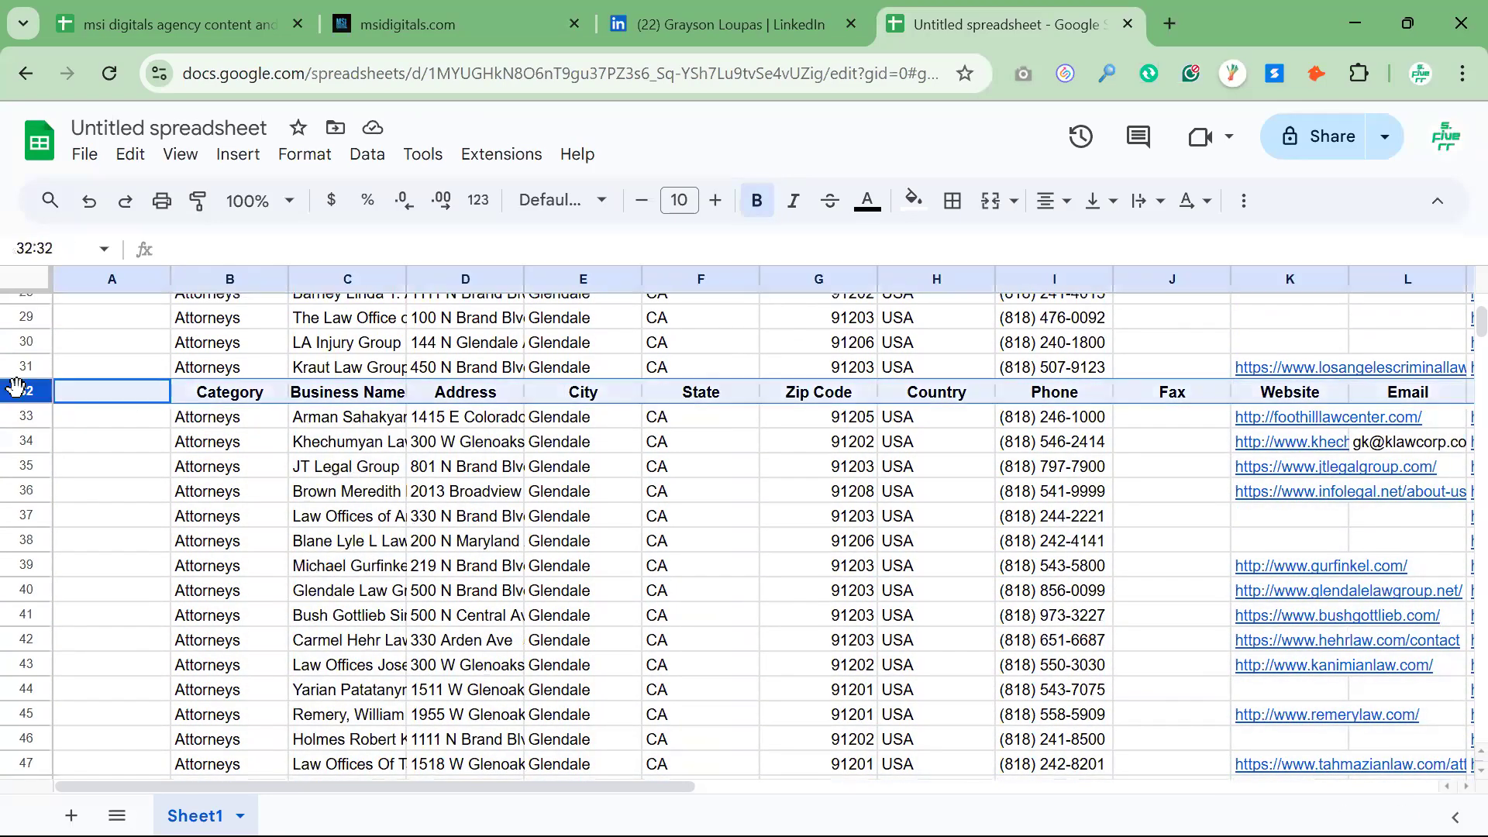
pyautogui.click(141, 493)
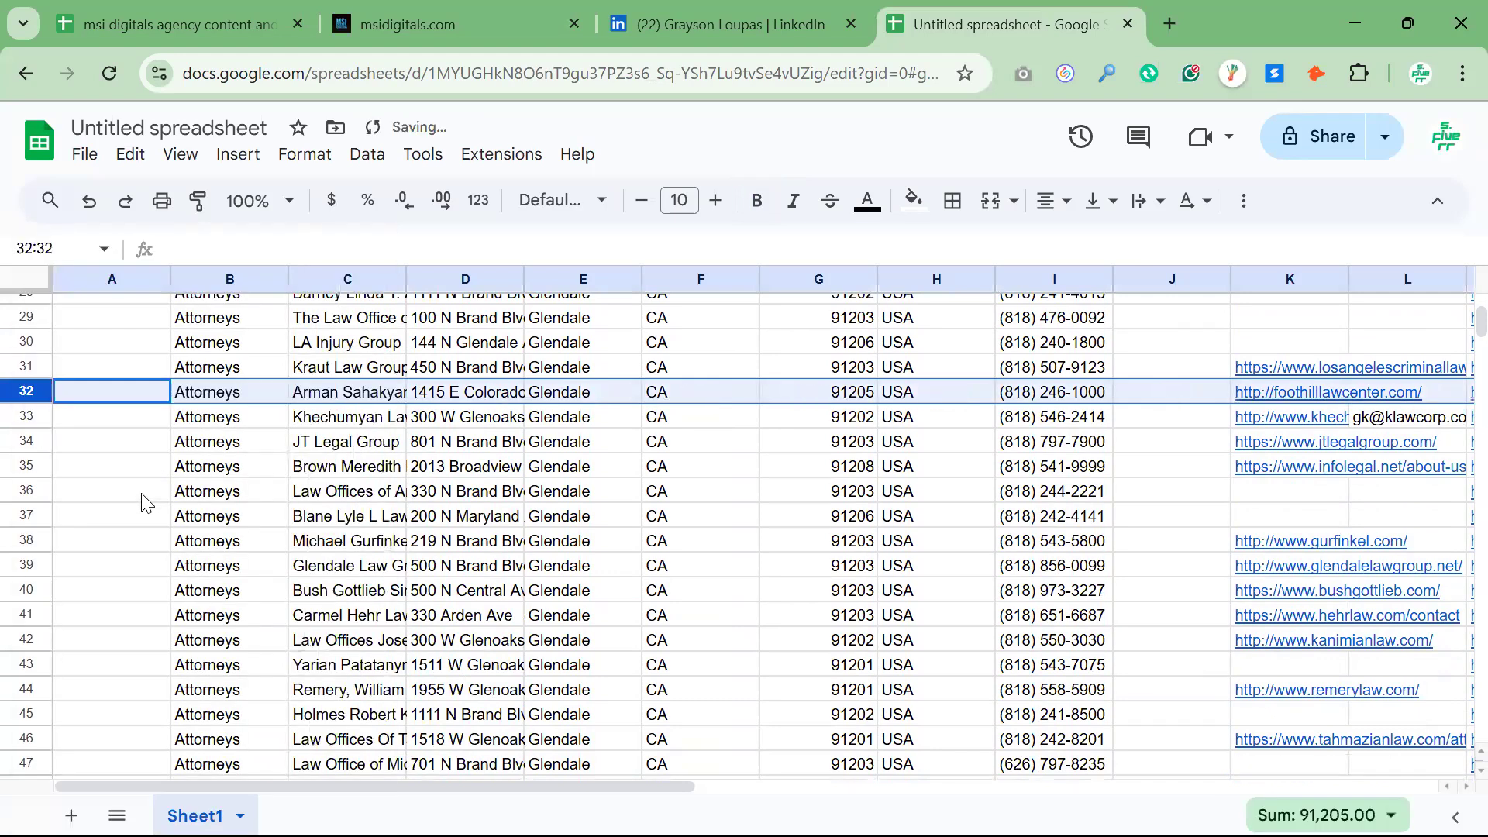
# Delete the empty column A and look over the lead columns through to the details links
pyautogui.rightClick(116, 274)
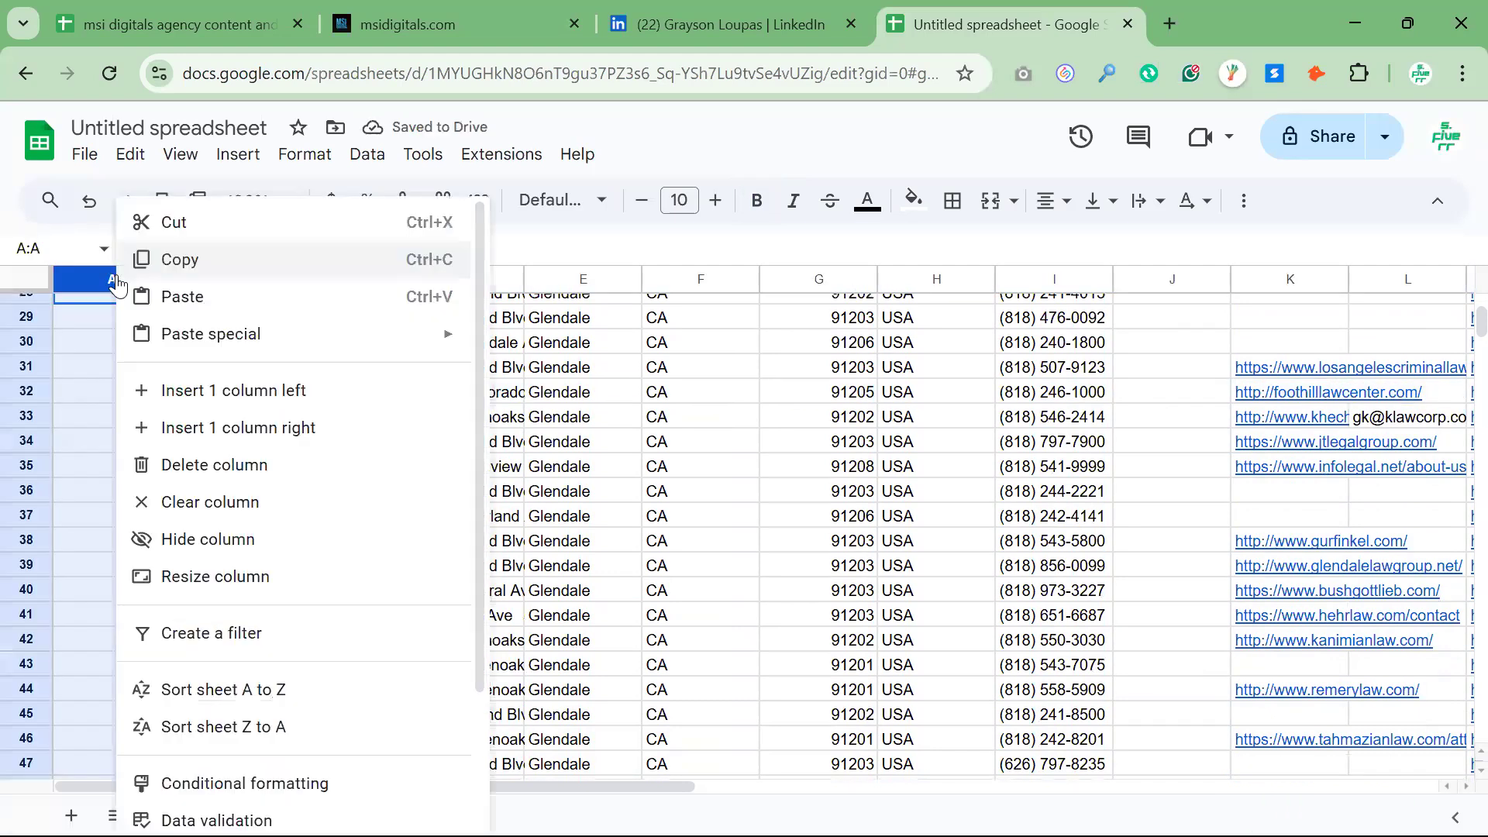
pyautogui.click(383, 479)
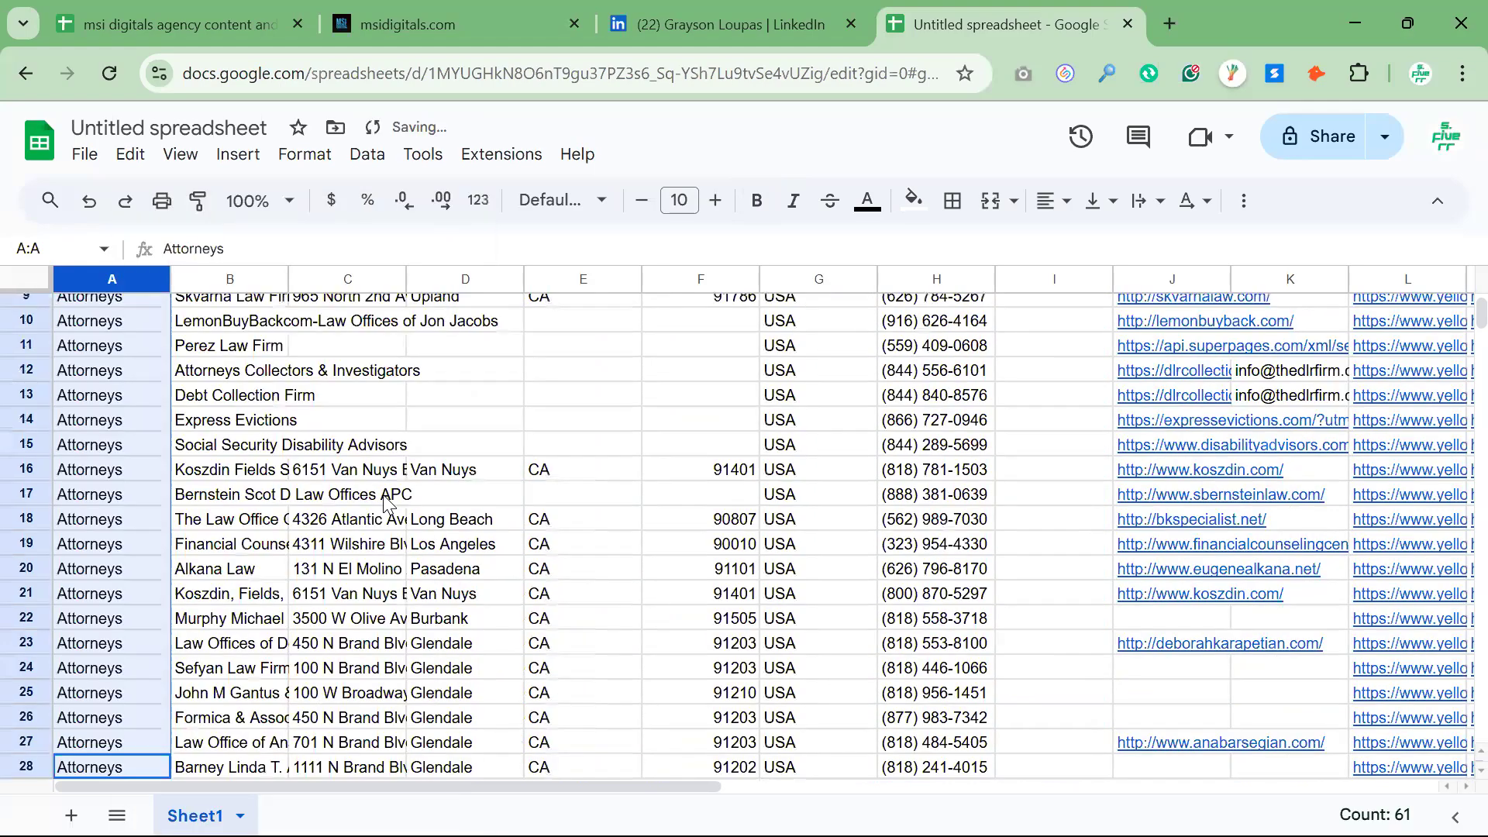
pyautogui.scroll(3, 553, 507)
pyautogui.hscroll(12, 553, 507)
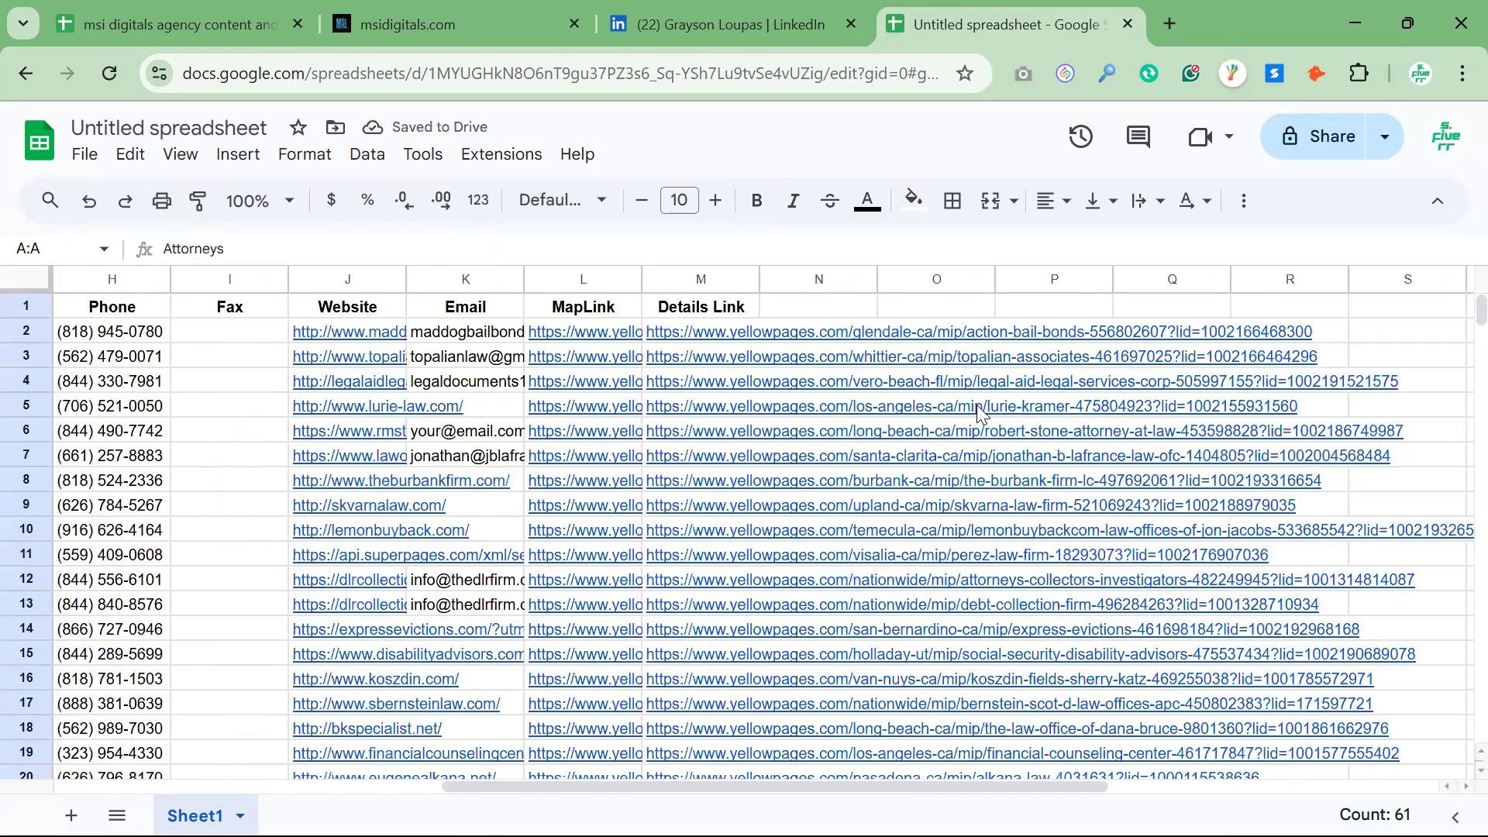
pyautogui.click(811, 776)
pyautogui.hscroll(-5, 811, 783)
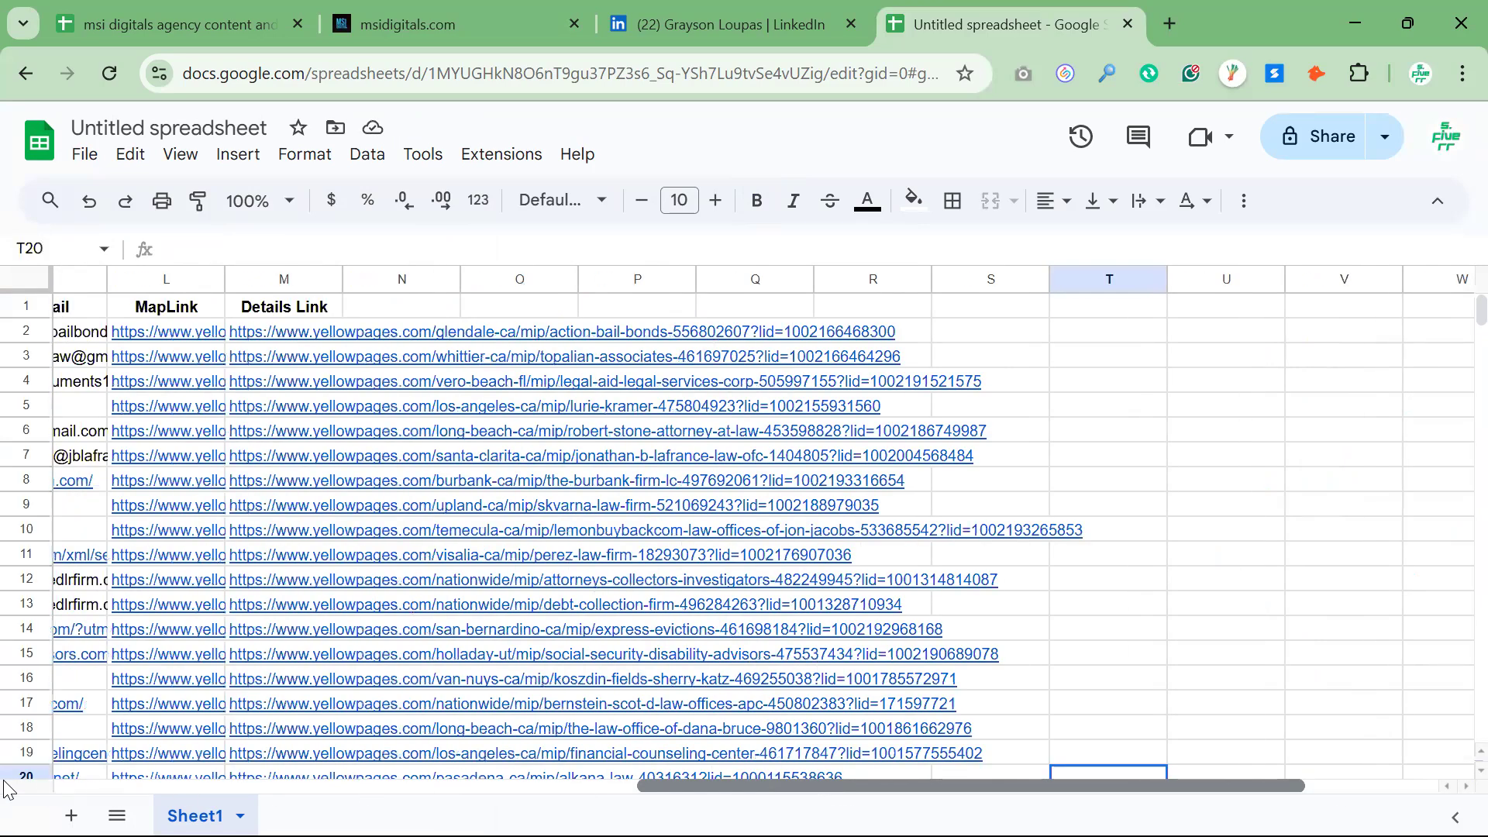
pyautogui.hscroll(-8, 345, 633)
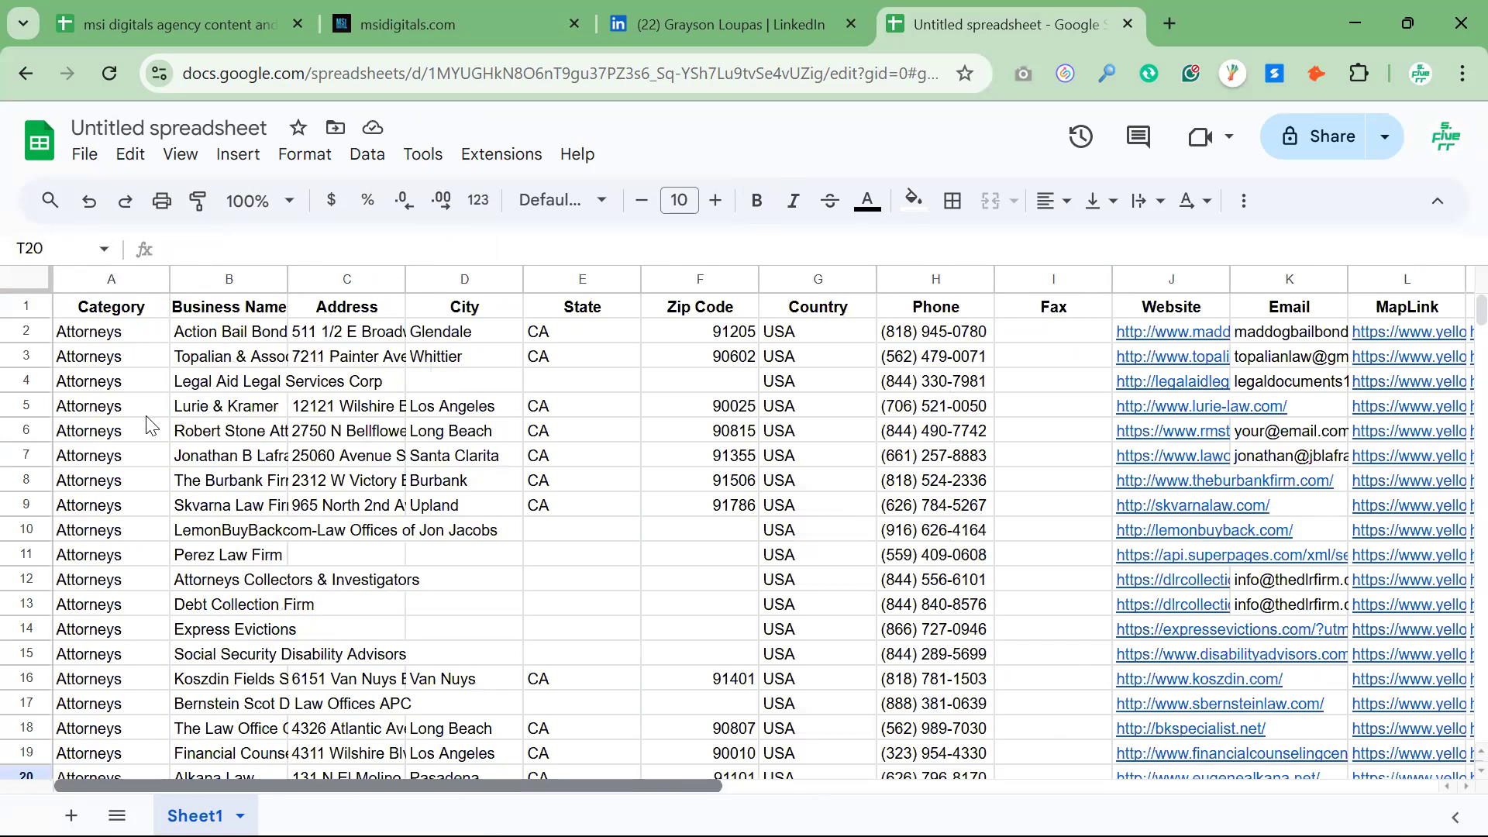
# Freeze the sheet up to row 1 and check the header while moving through the leads
pyautogui.click(28, 305)
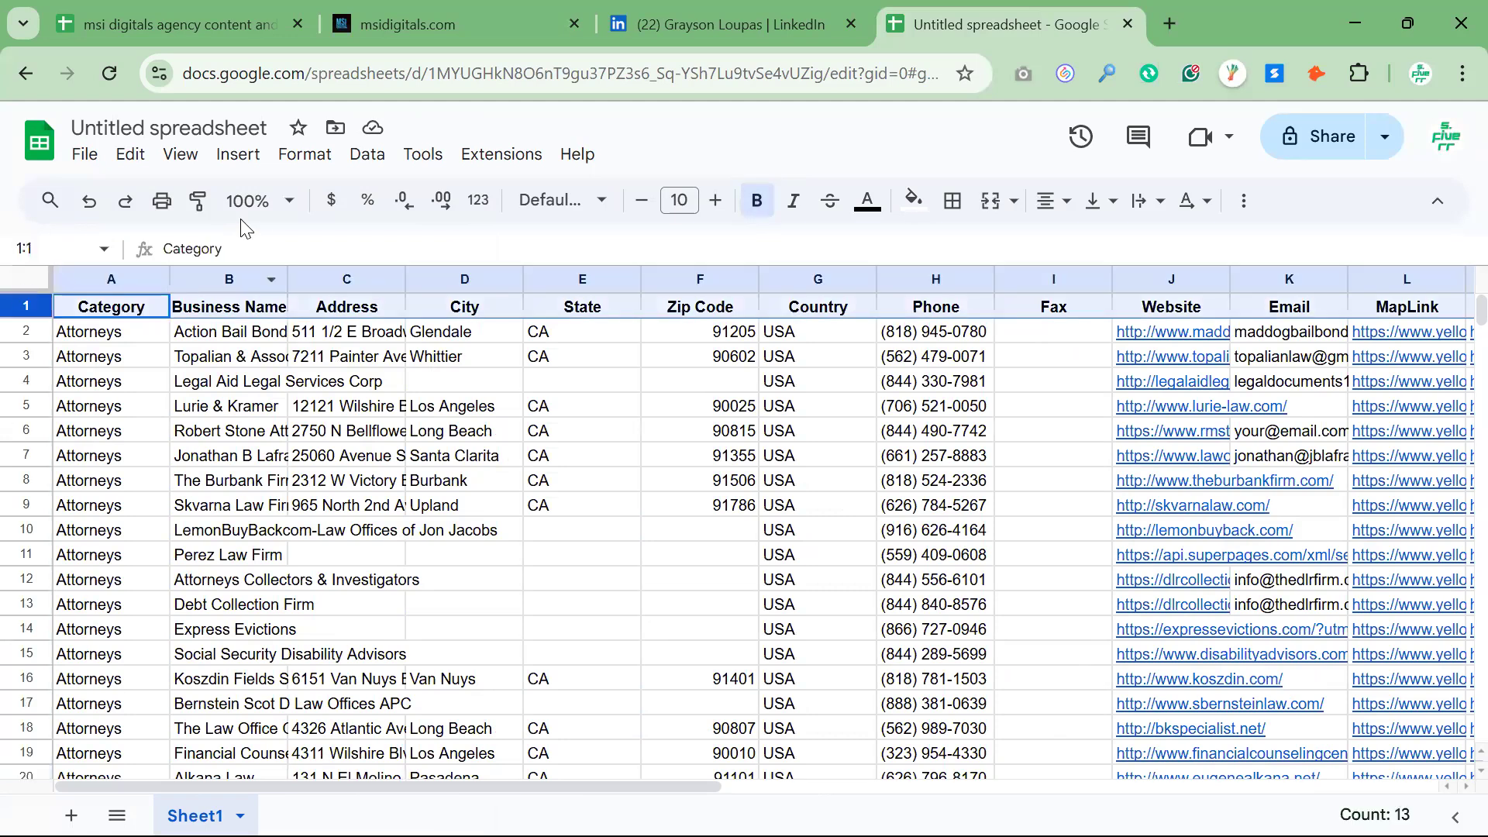
pyautogui.click(179, 157)
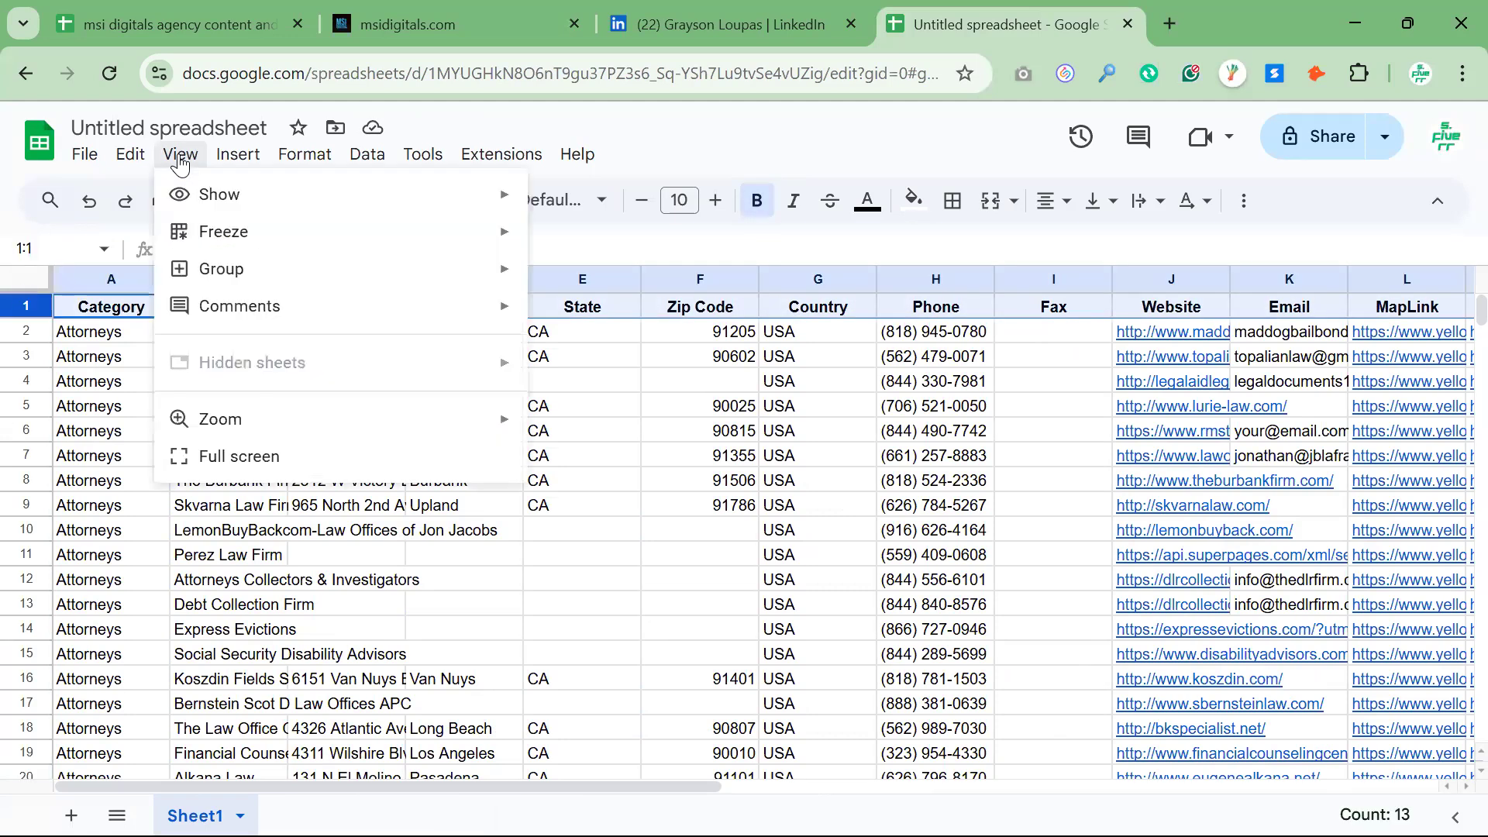
pyautogui.moveTo(326, 237)
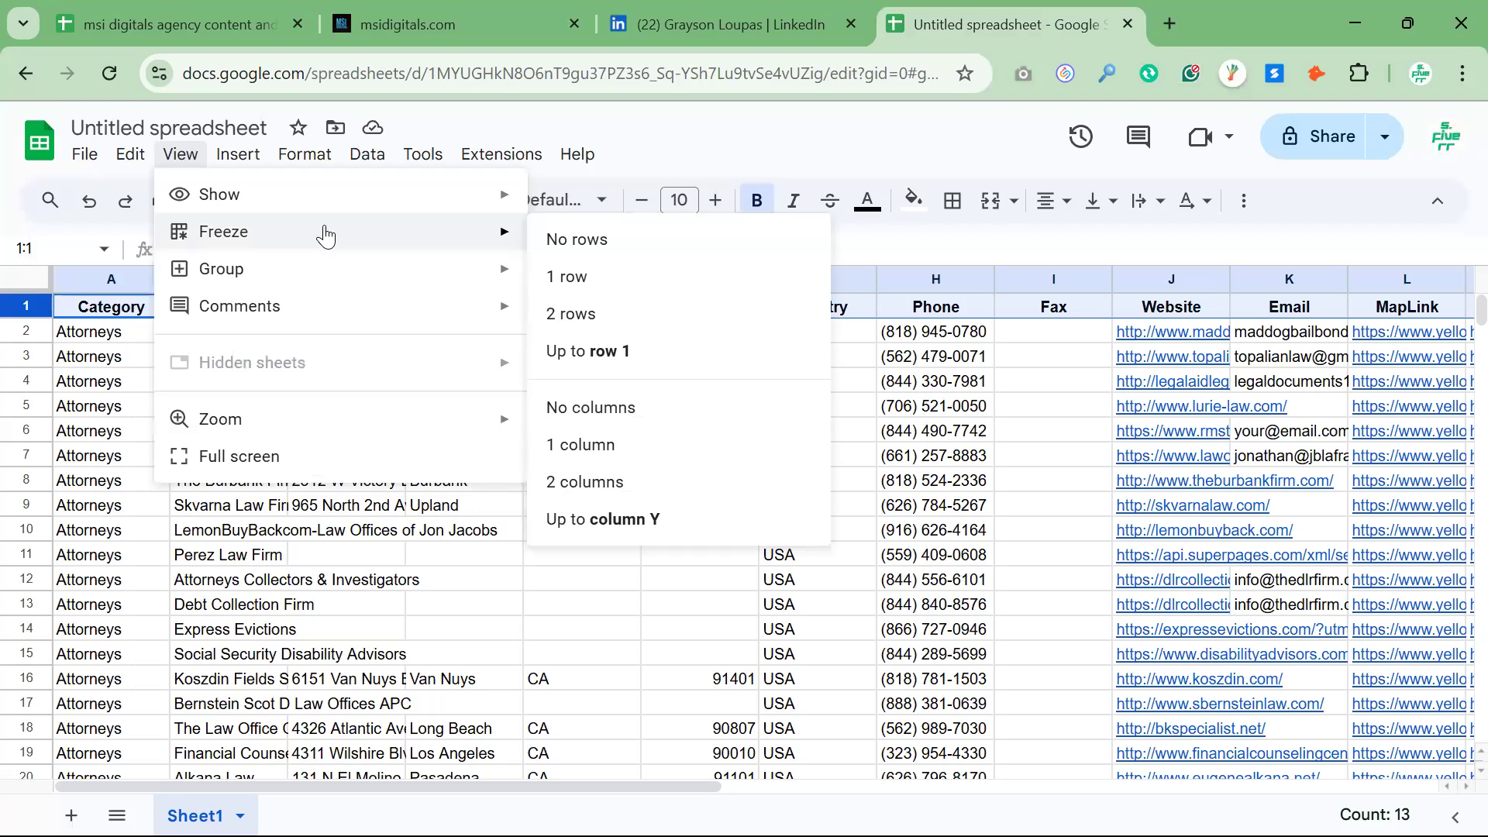
pyautogui.click(634, 351)
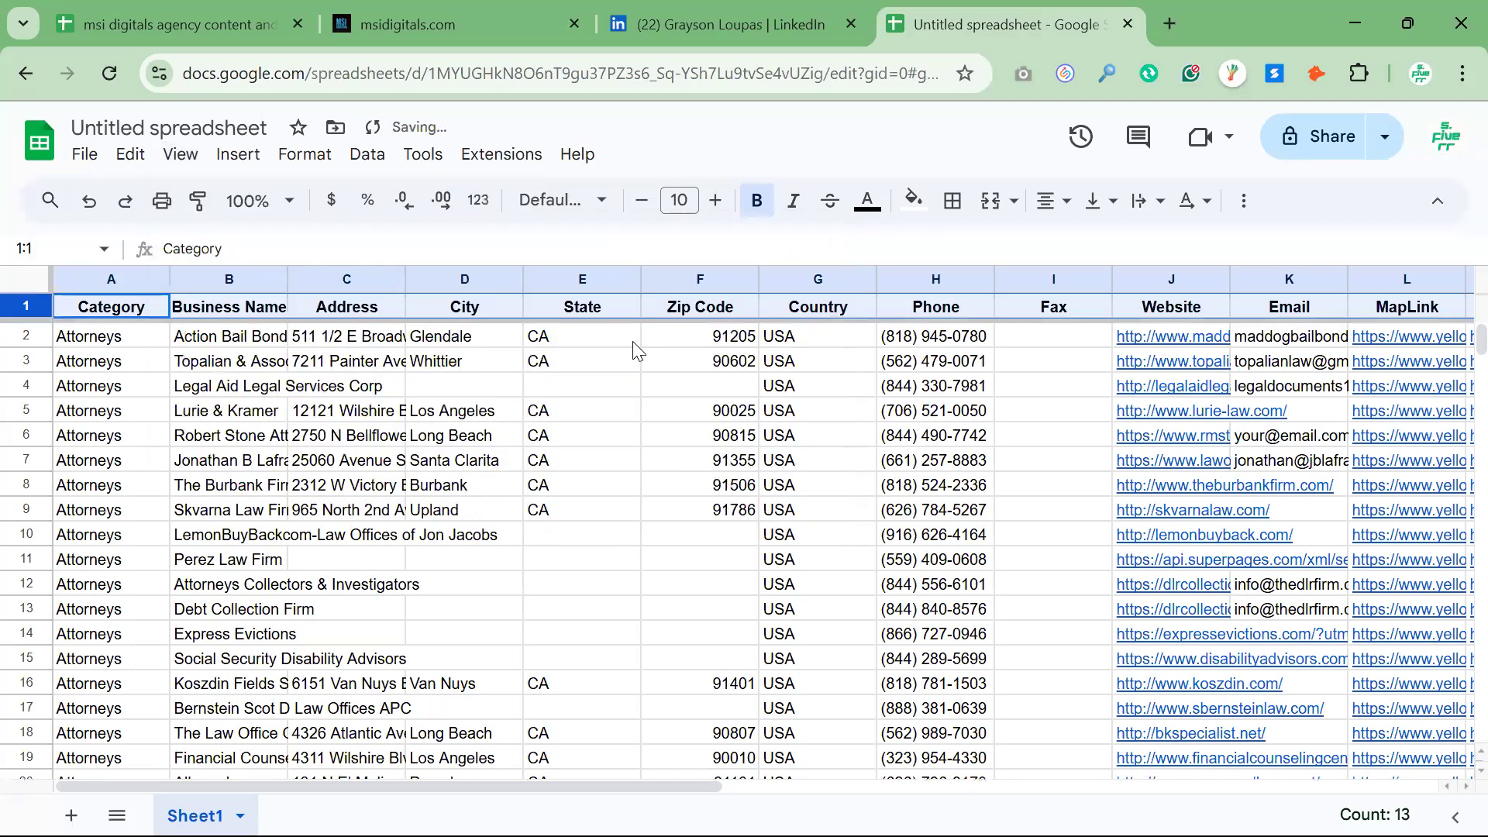
pyautogui.scroll(-4, 631, 412)
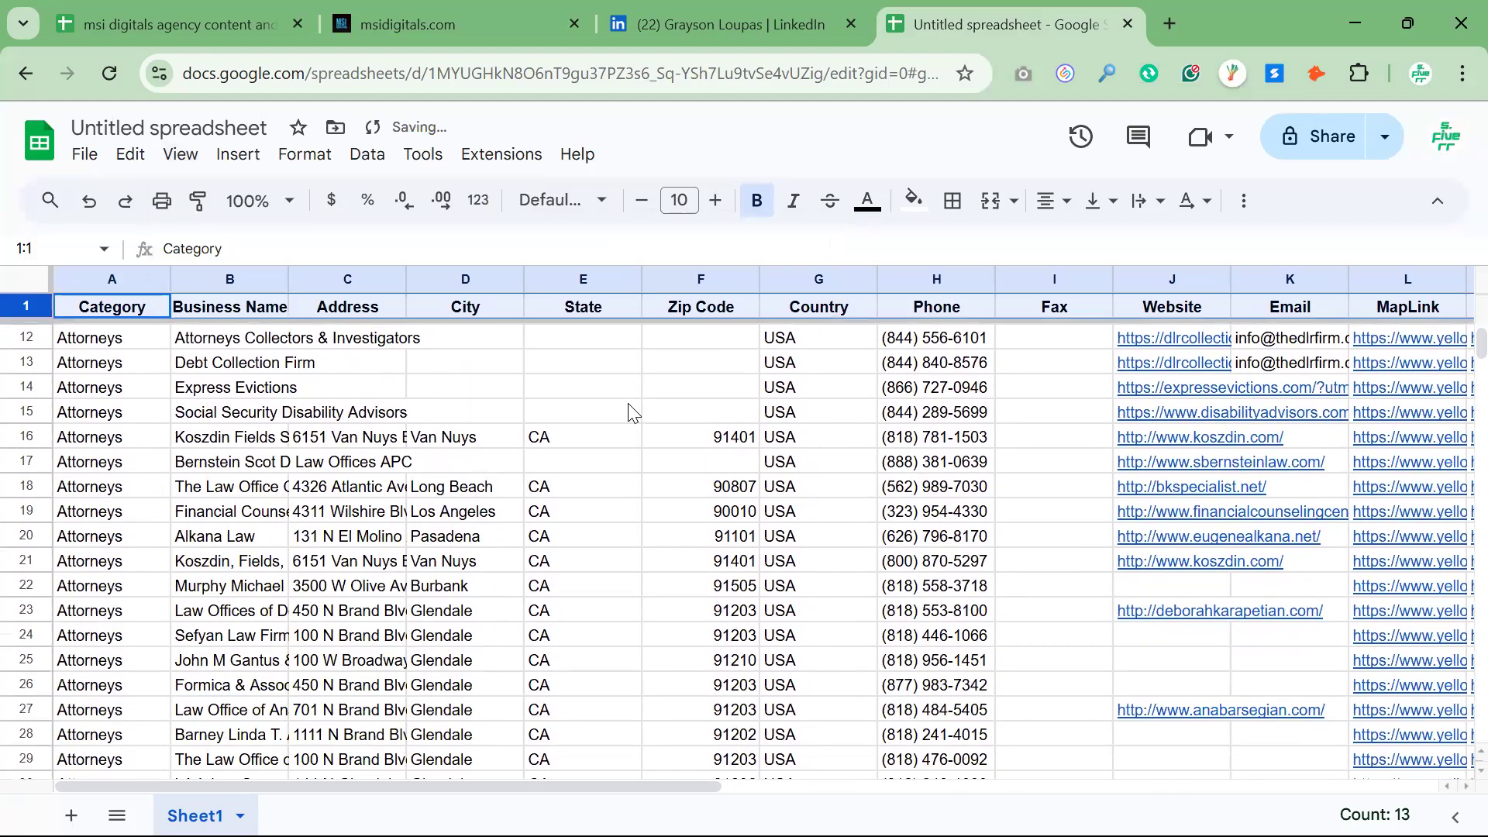
# Fill header row 1 with light green
pyautogui.scroll(-5, 560, 407)
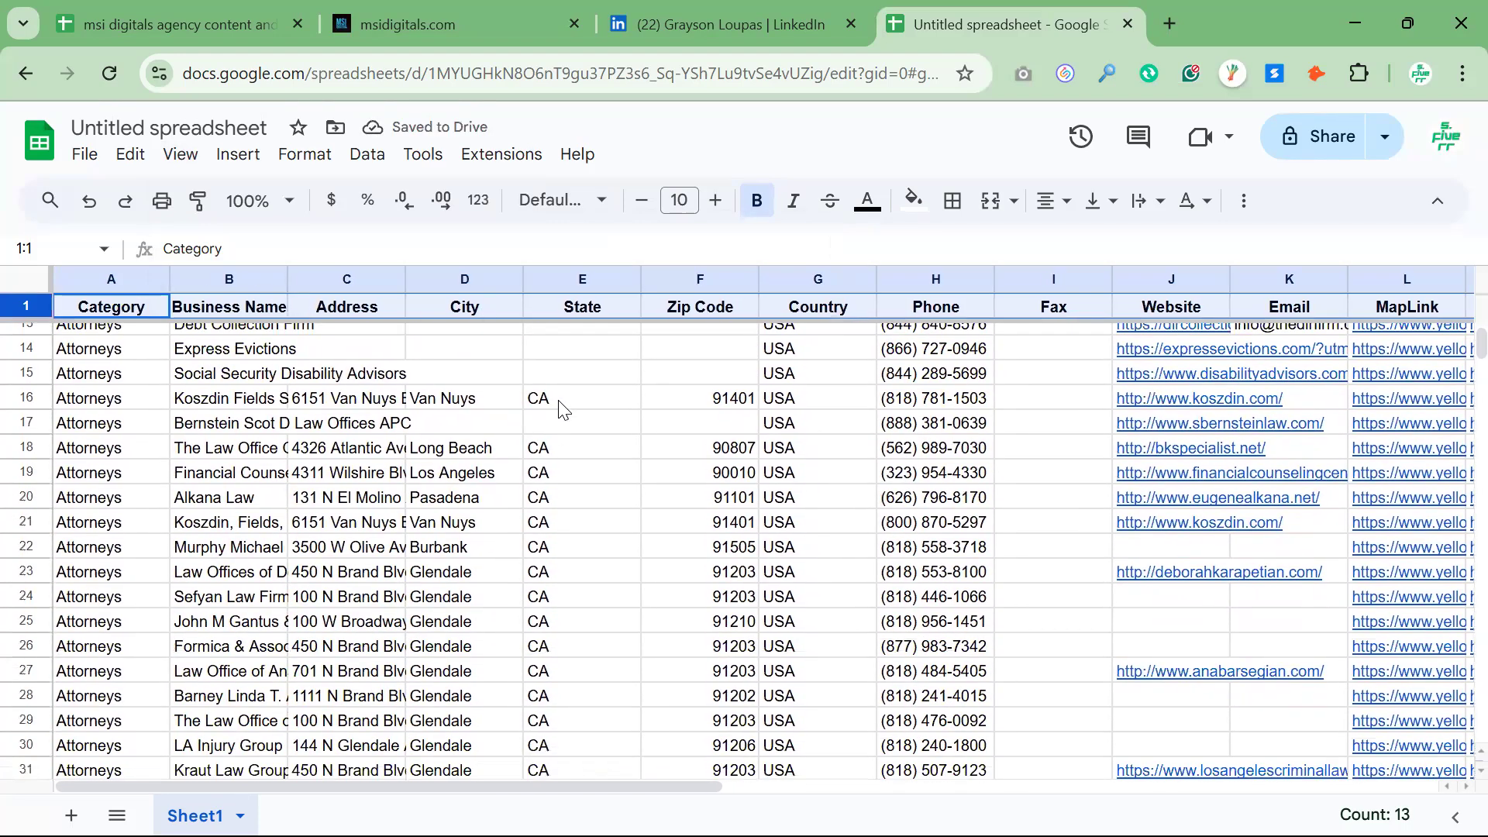
pyautogui.scroll(-4, 601, 471)
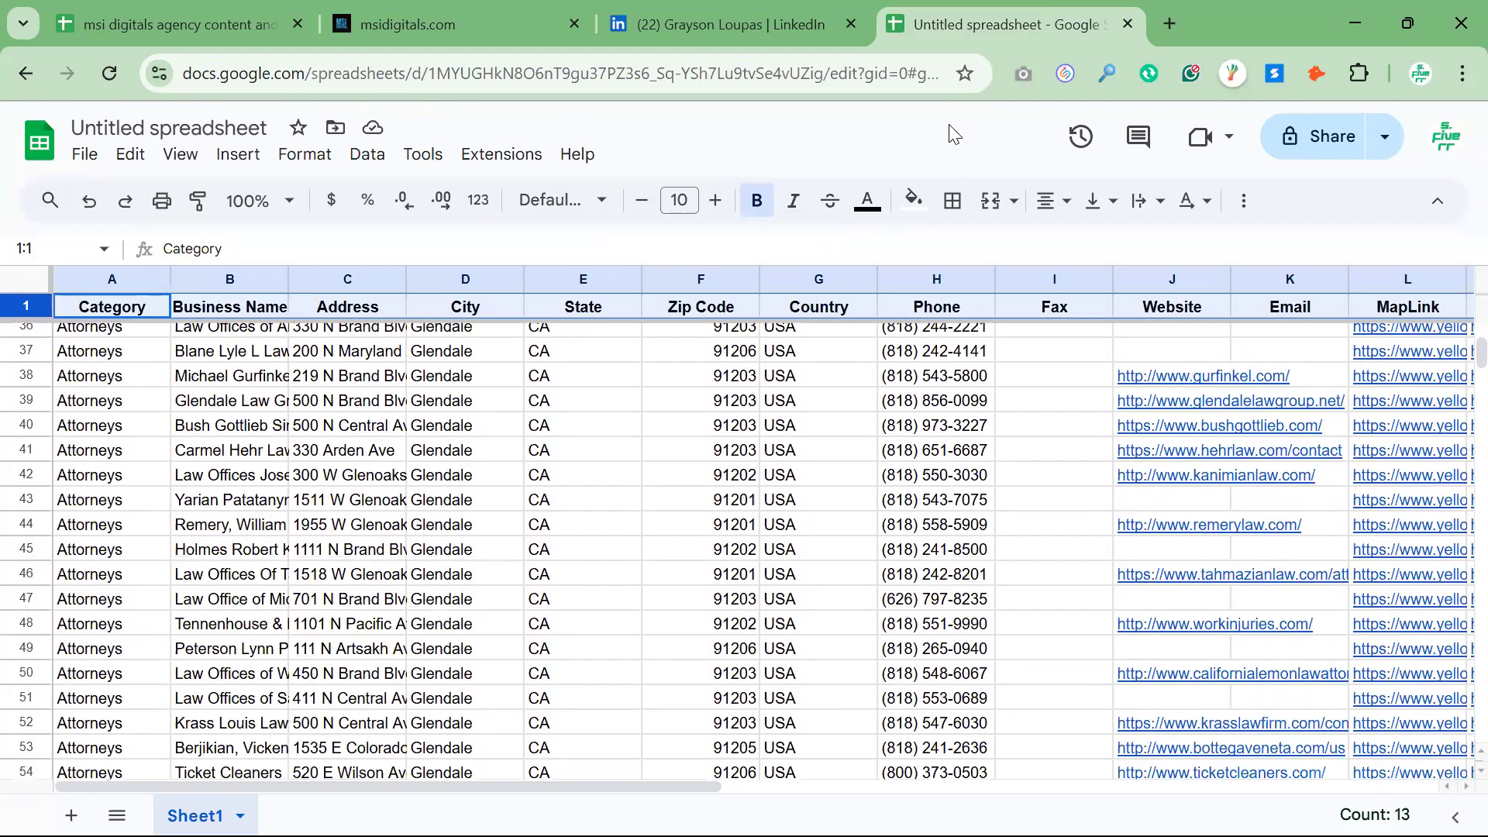
pyautogui.click(914, 202)
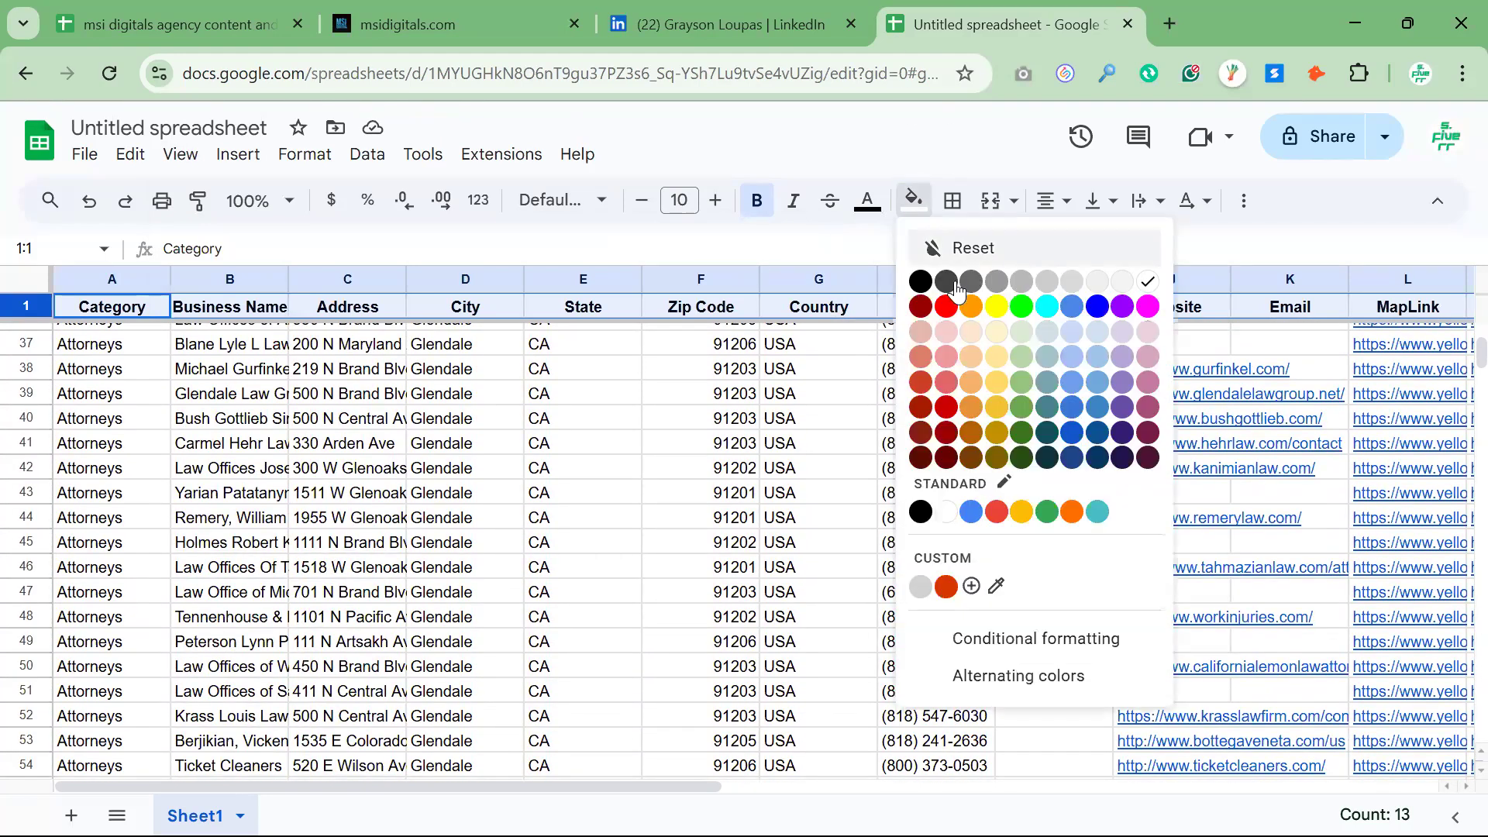
pyautogui.click(1022, 335)
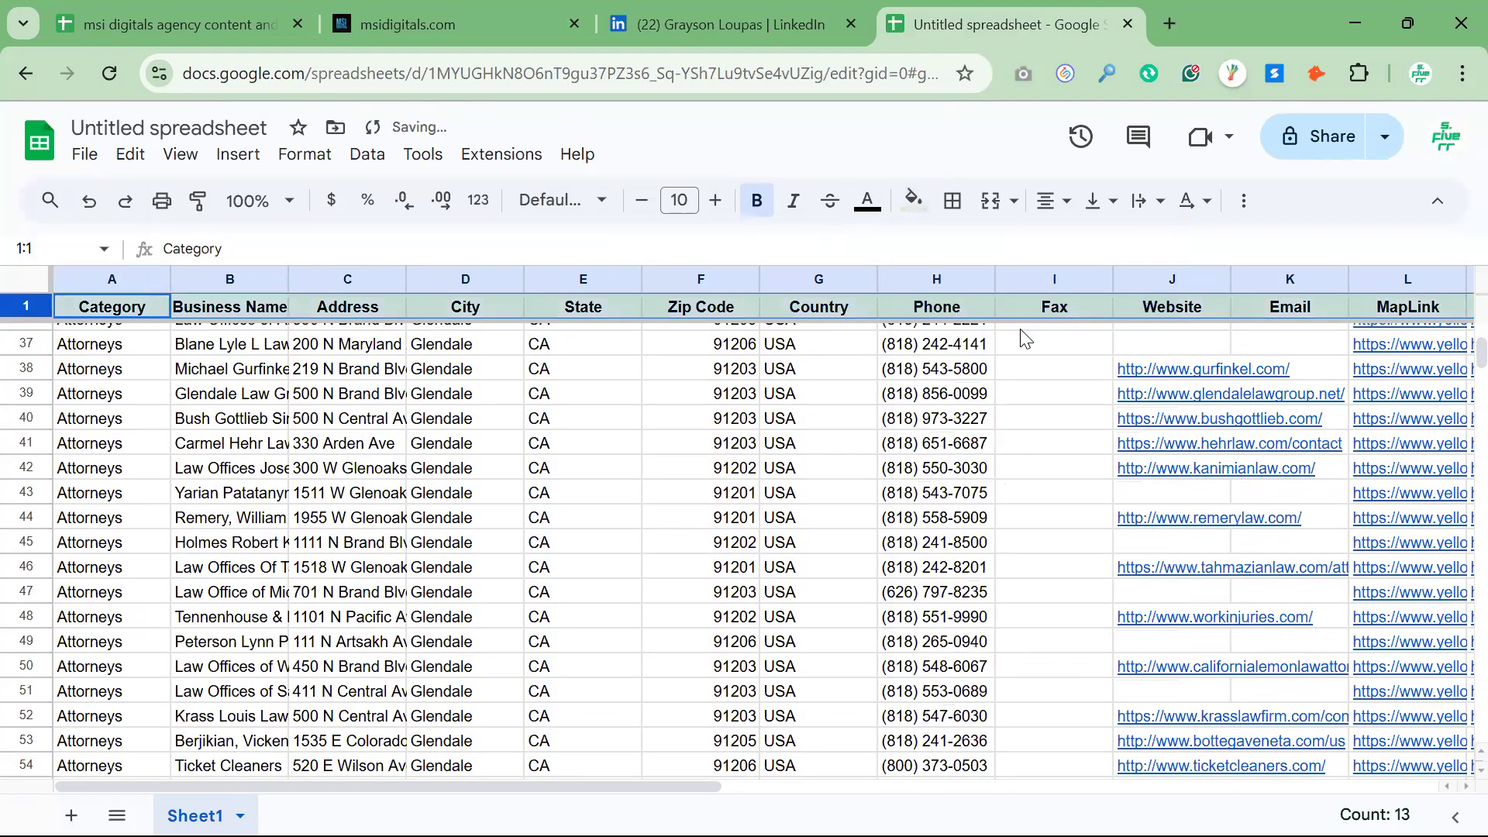
# Left-align all cells of the lead data, including the header row
pyautogui.click(772, 474)
pyautogui.hotkey('ctrl', 'a')
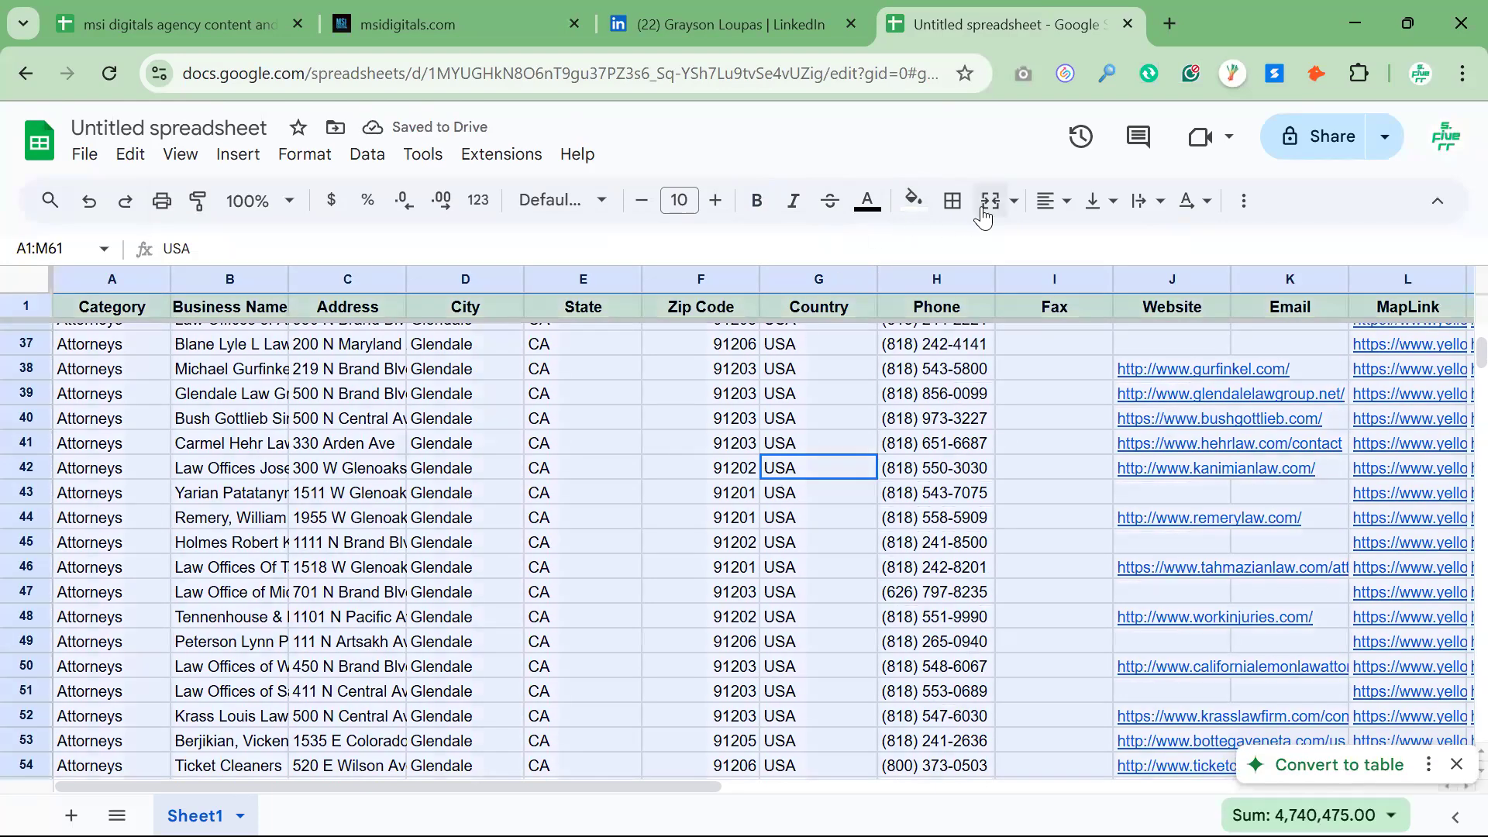
pyautogui.click(1047, 201)
pyautogui.click(1055, 245)
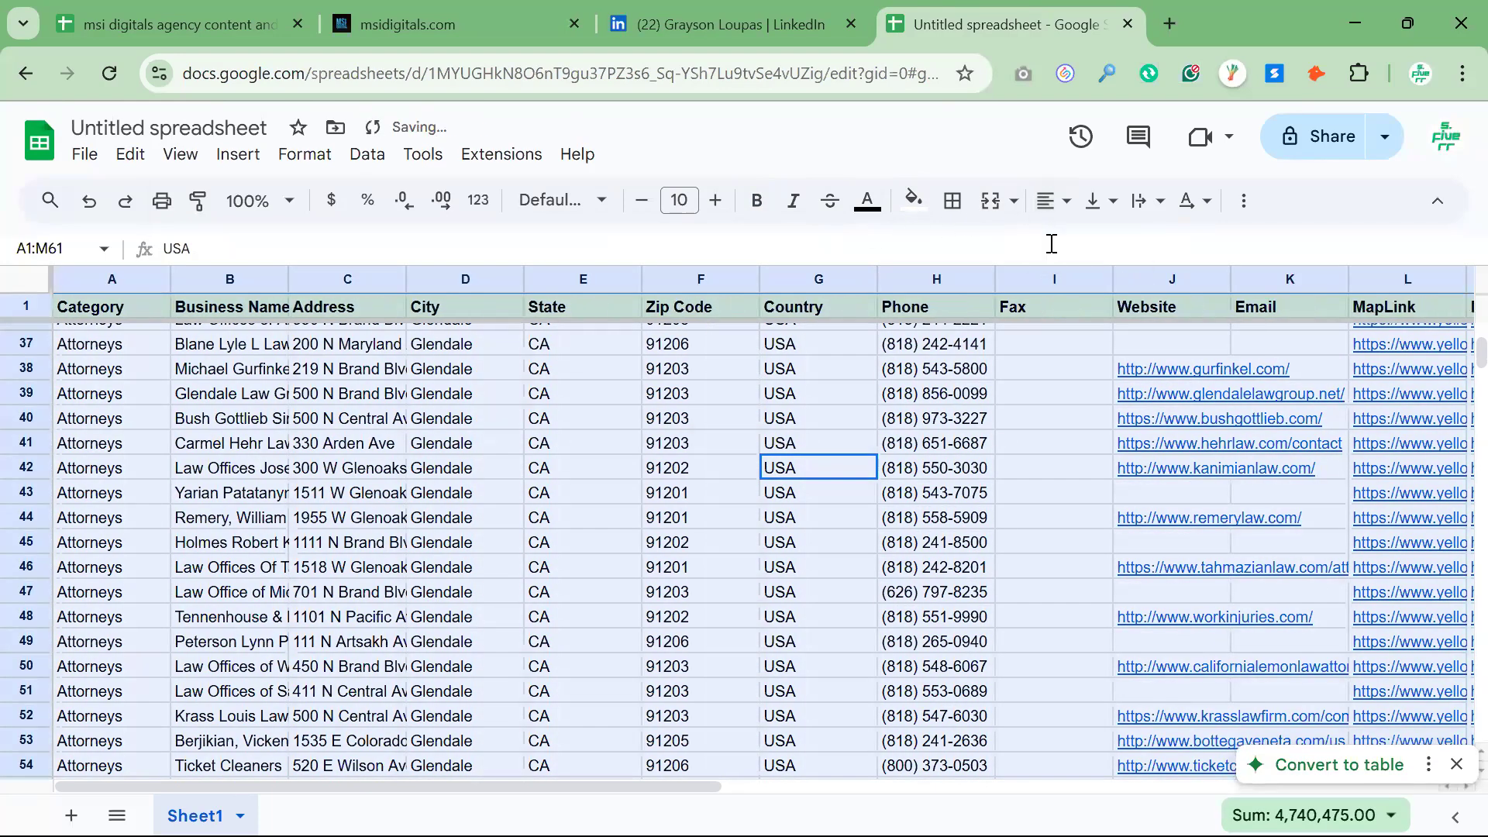
pyautogui.click(671, 468)
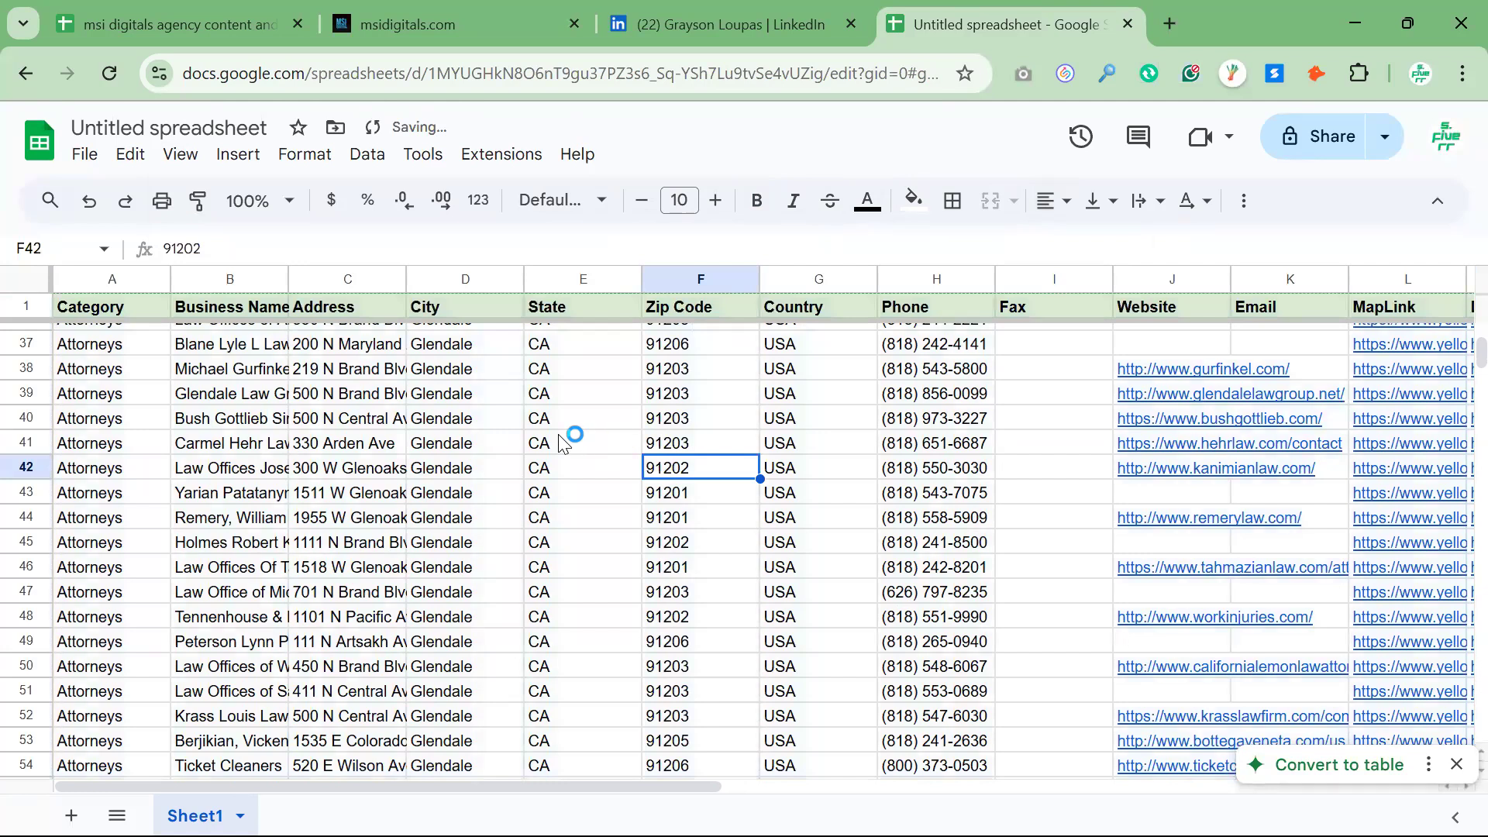
# Set text wrapping to Clip for the entire lead data range
pyautogui.hotkey('ctrl', 'a')
pyautogui.click(1138, 203)
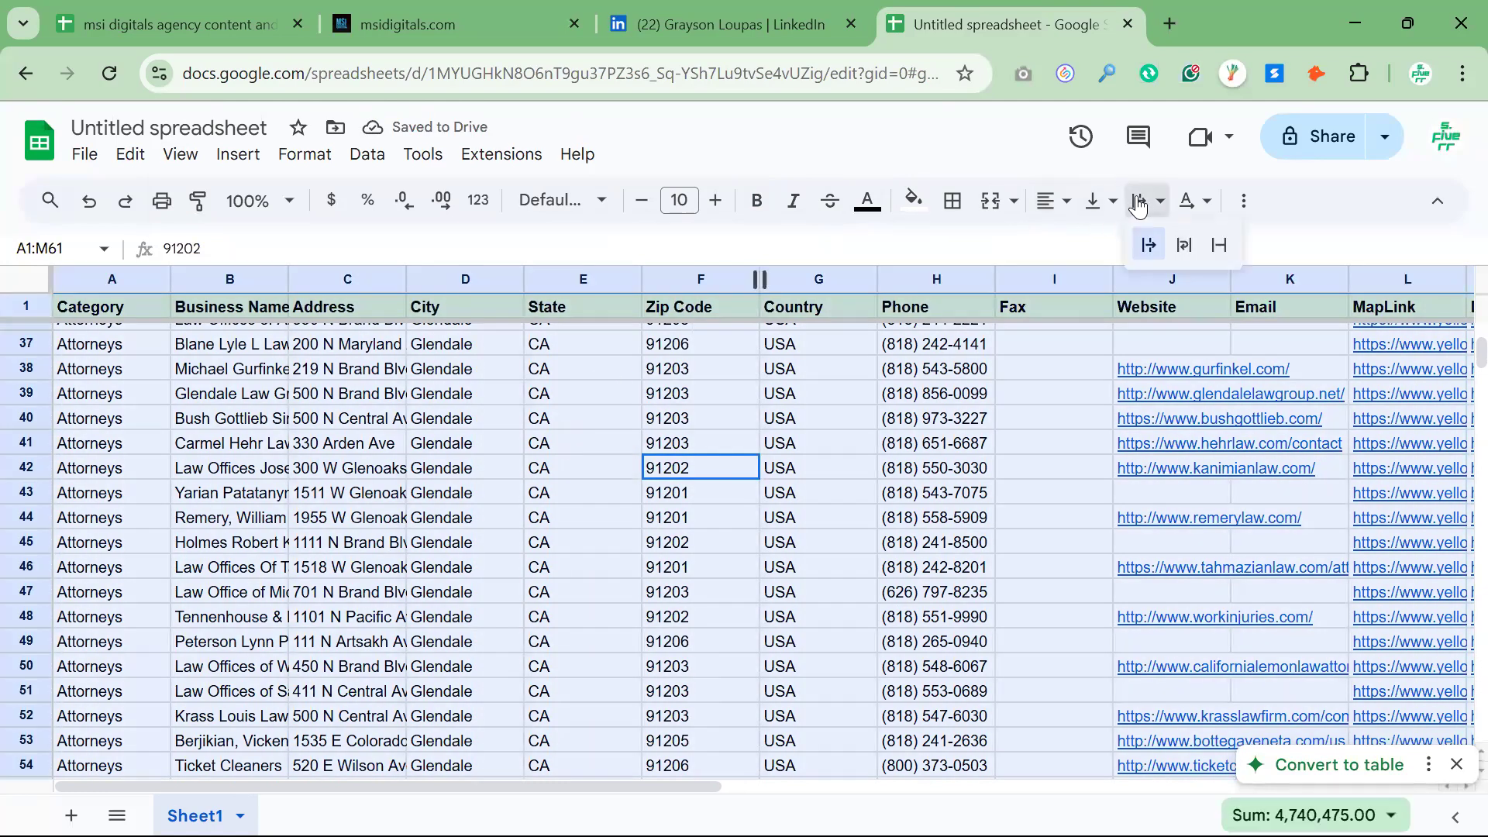
pyautogui.click(1220, 245)
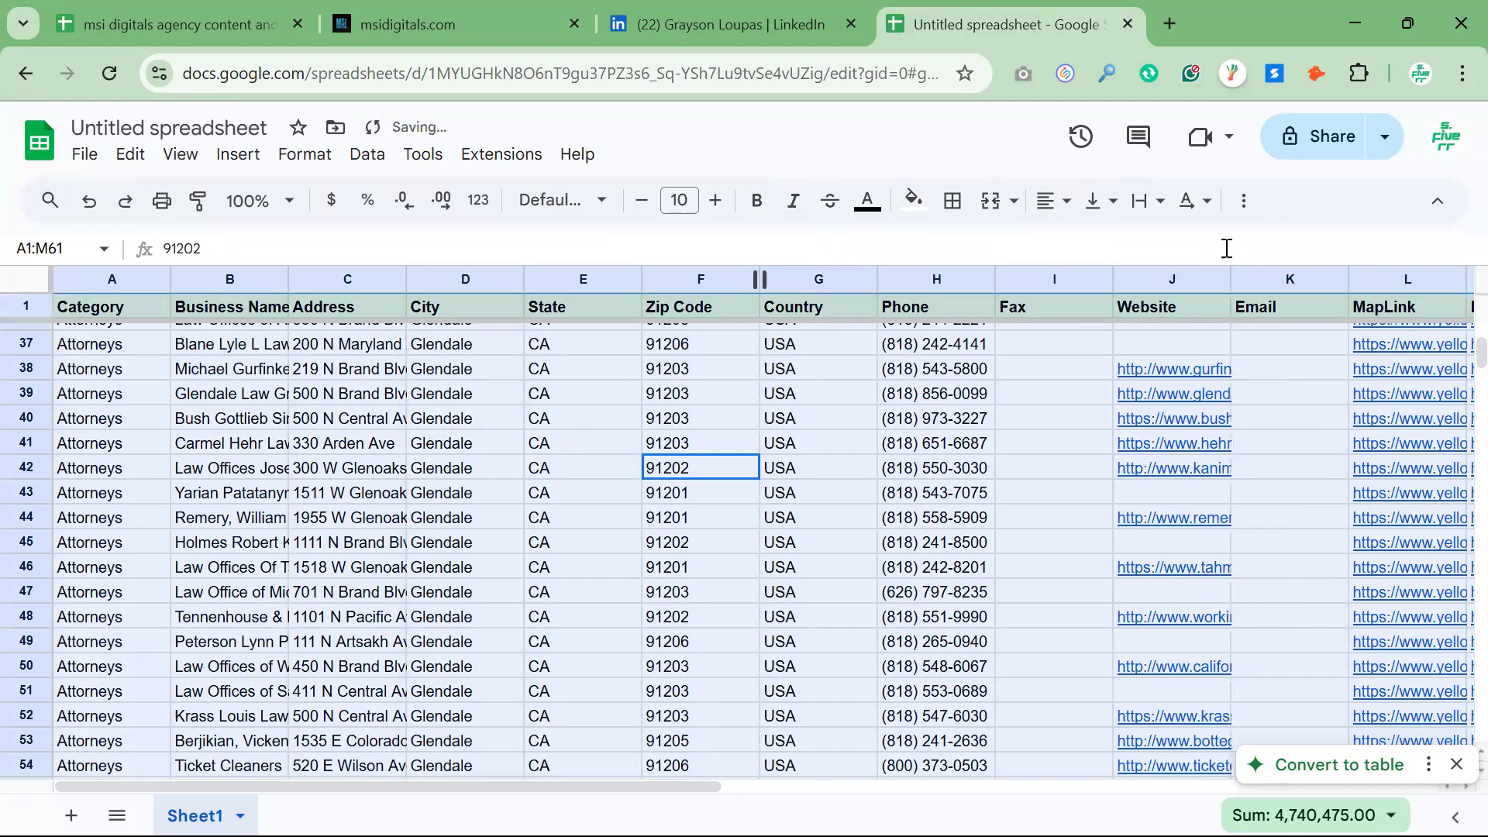
pyautogui.click(792, 480)
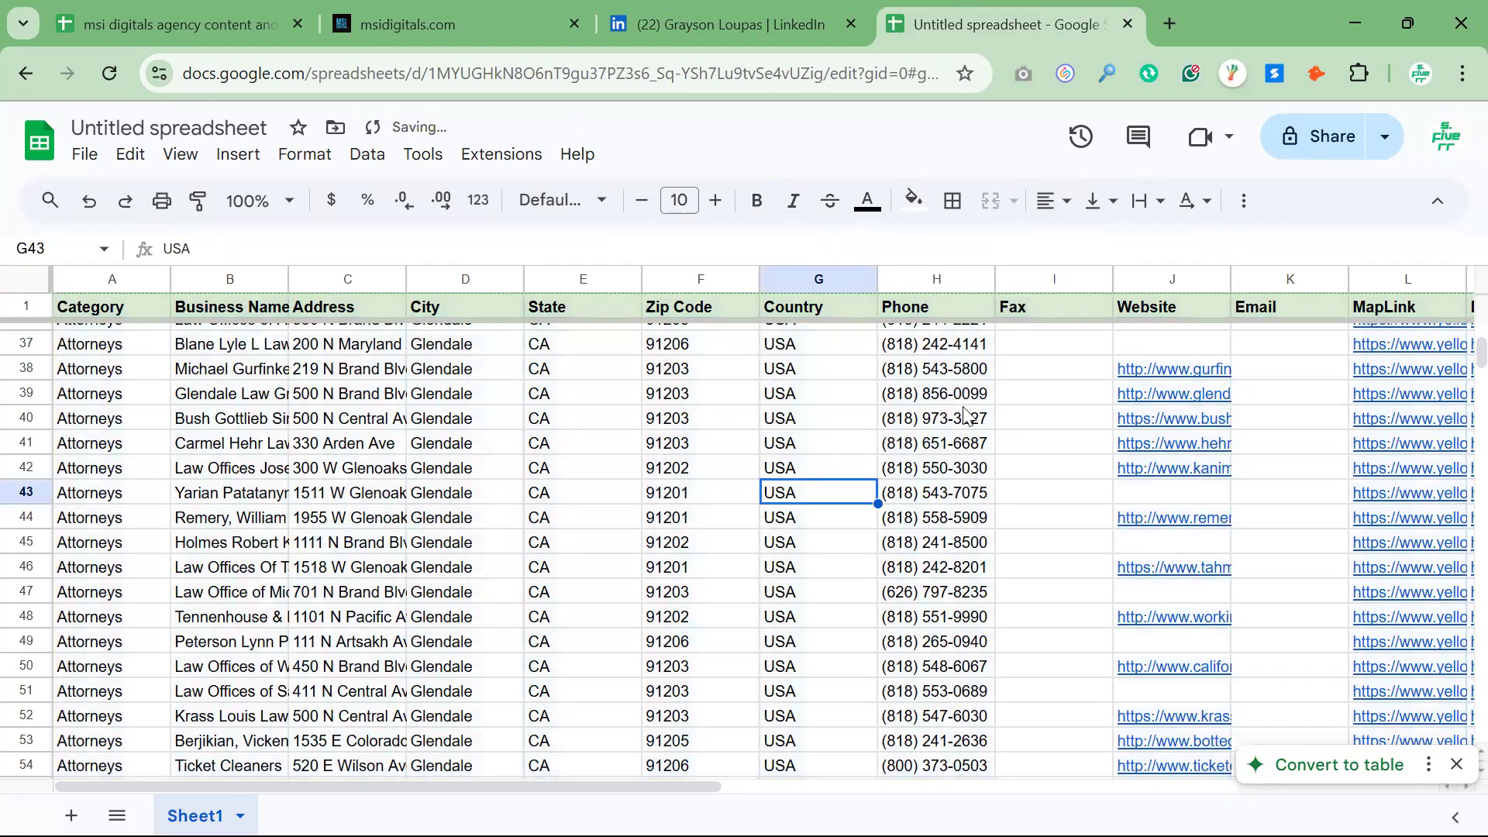
# Delete the Fax column from the lead sheet
pyautogui.click(1033, 274)
pyautogui.rightClick(1034, 277)
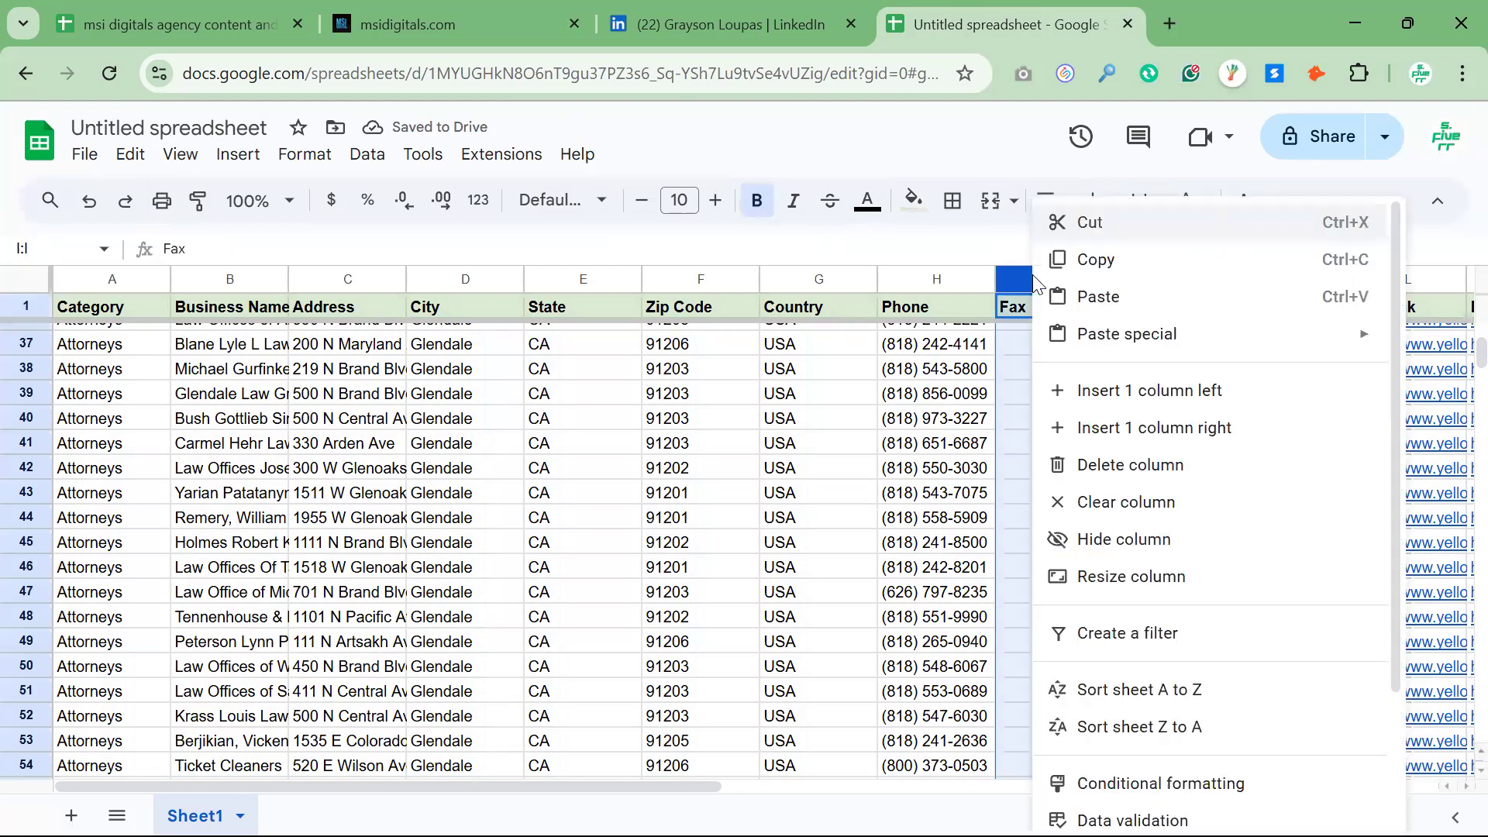
pyautogui.click(1092, 467)
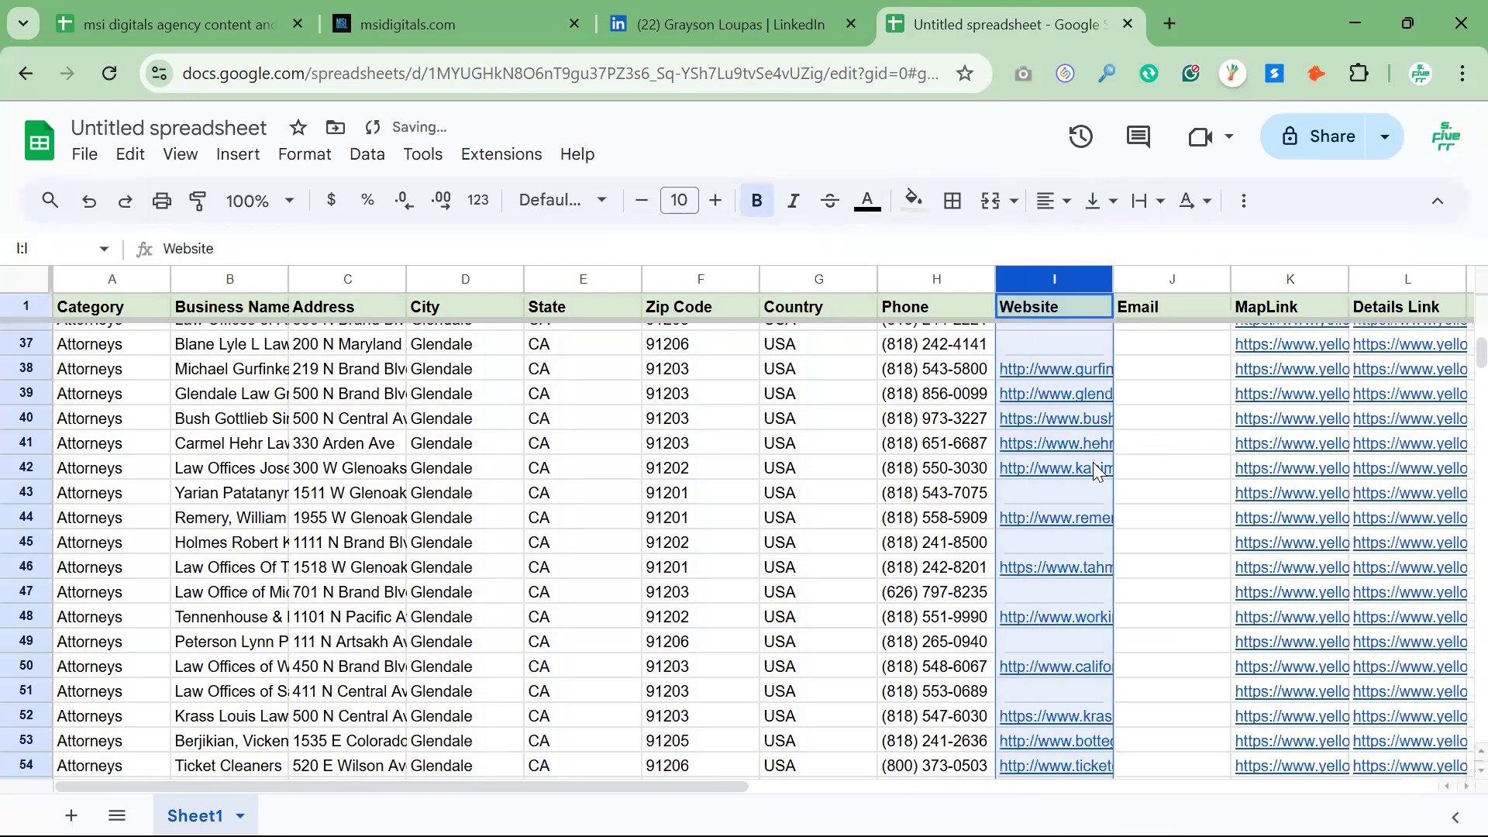
pyautogui.click(775, 493)
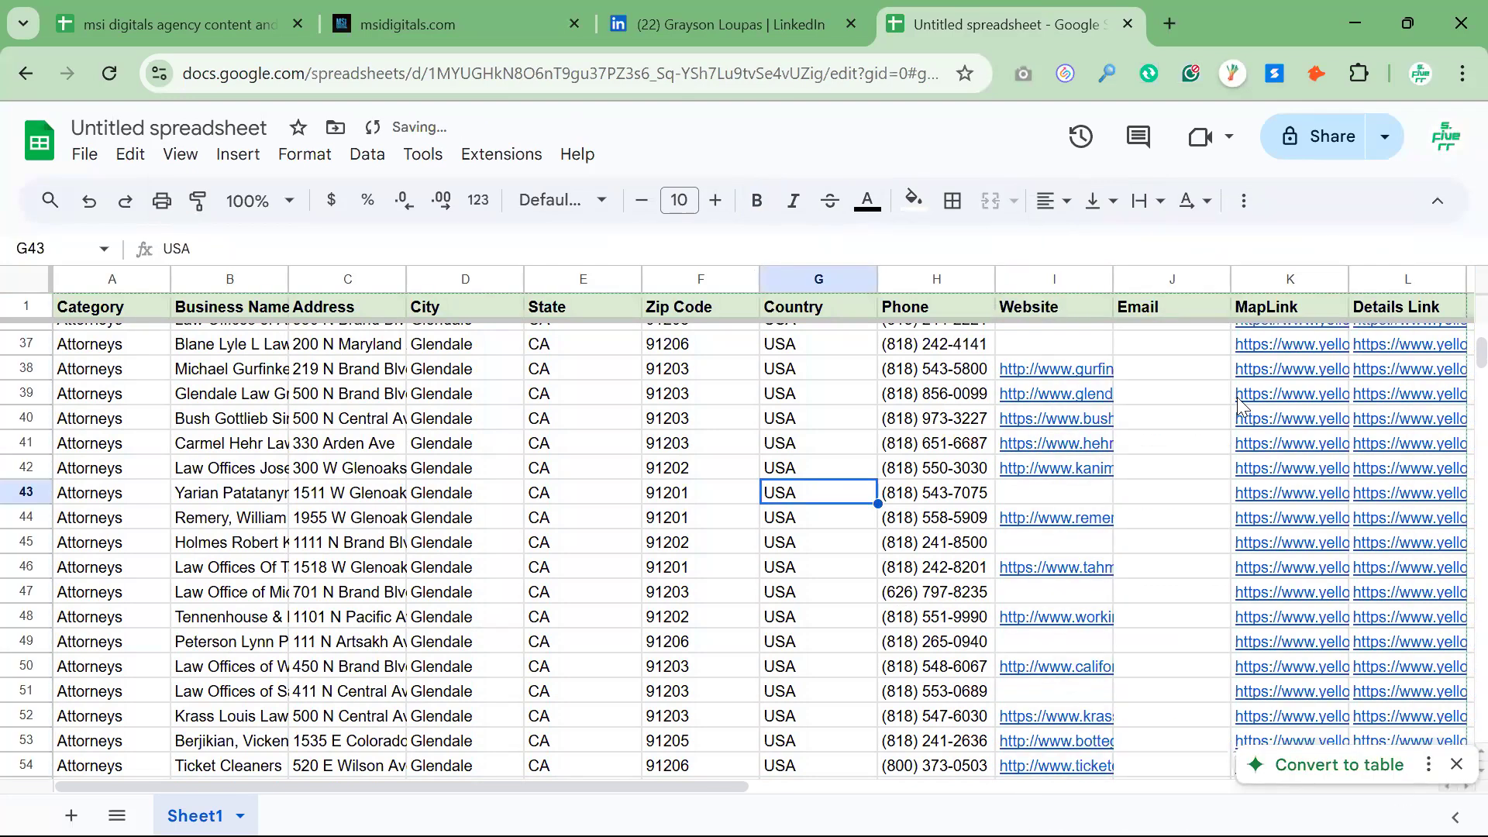
# Delete the MapLink and Details Link columns, K and L, from the lead sheet
pyautogui.click(1205, 397)
pyautogui.click(1172, 279)
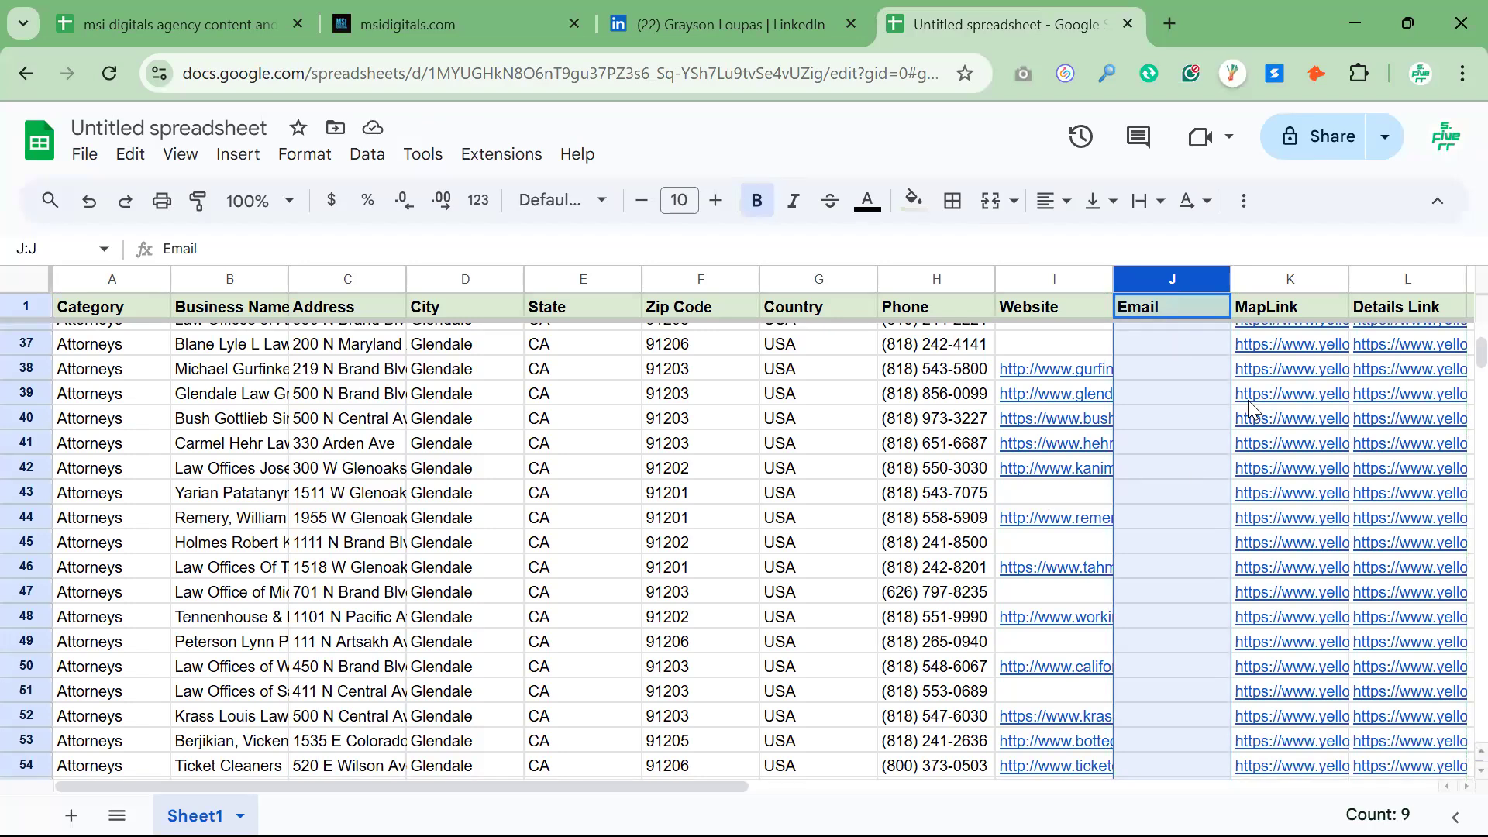
pyautogui.click(1269, 278)
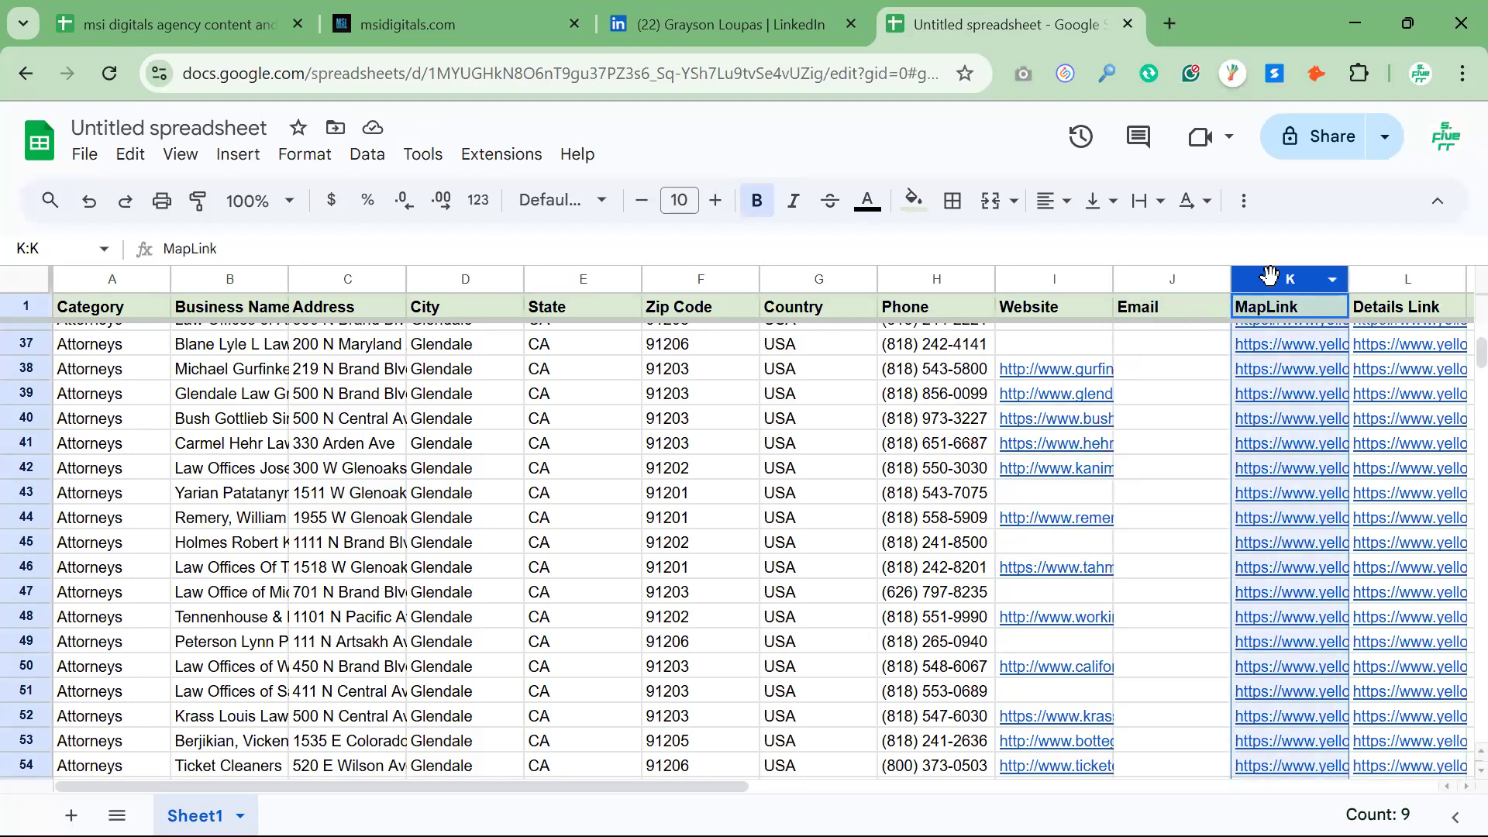
pyautogui.hotkey('shift', 'Right')
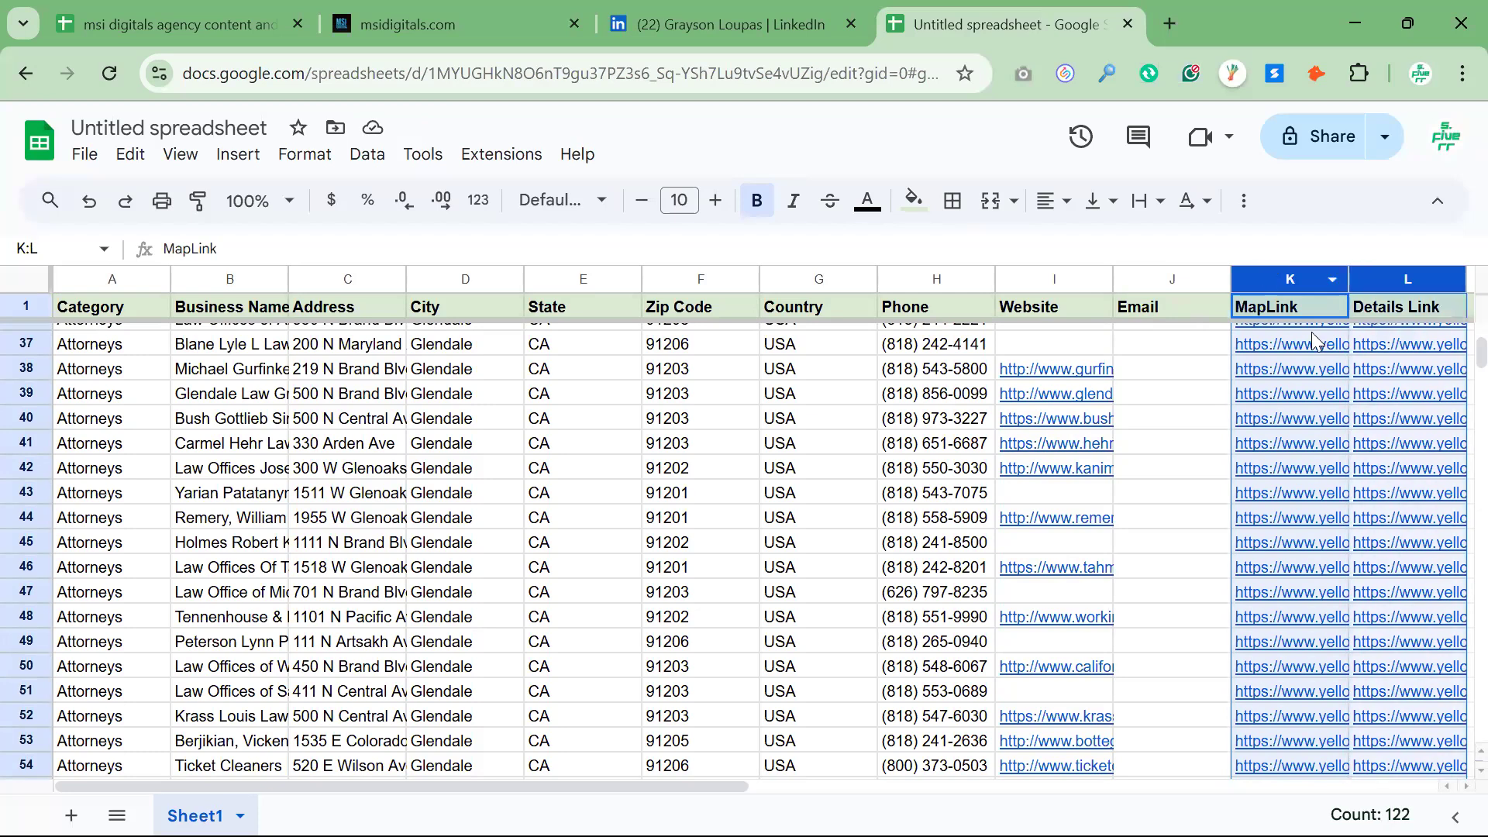
pyautogui.scroll(1, 1311, 331)
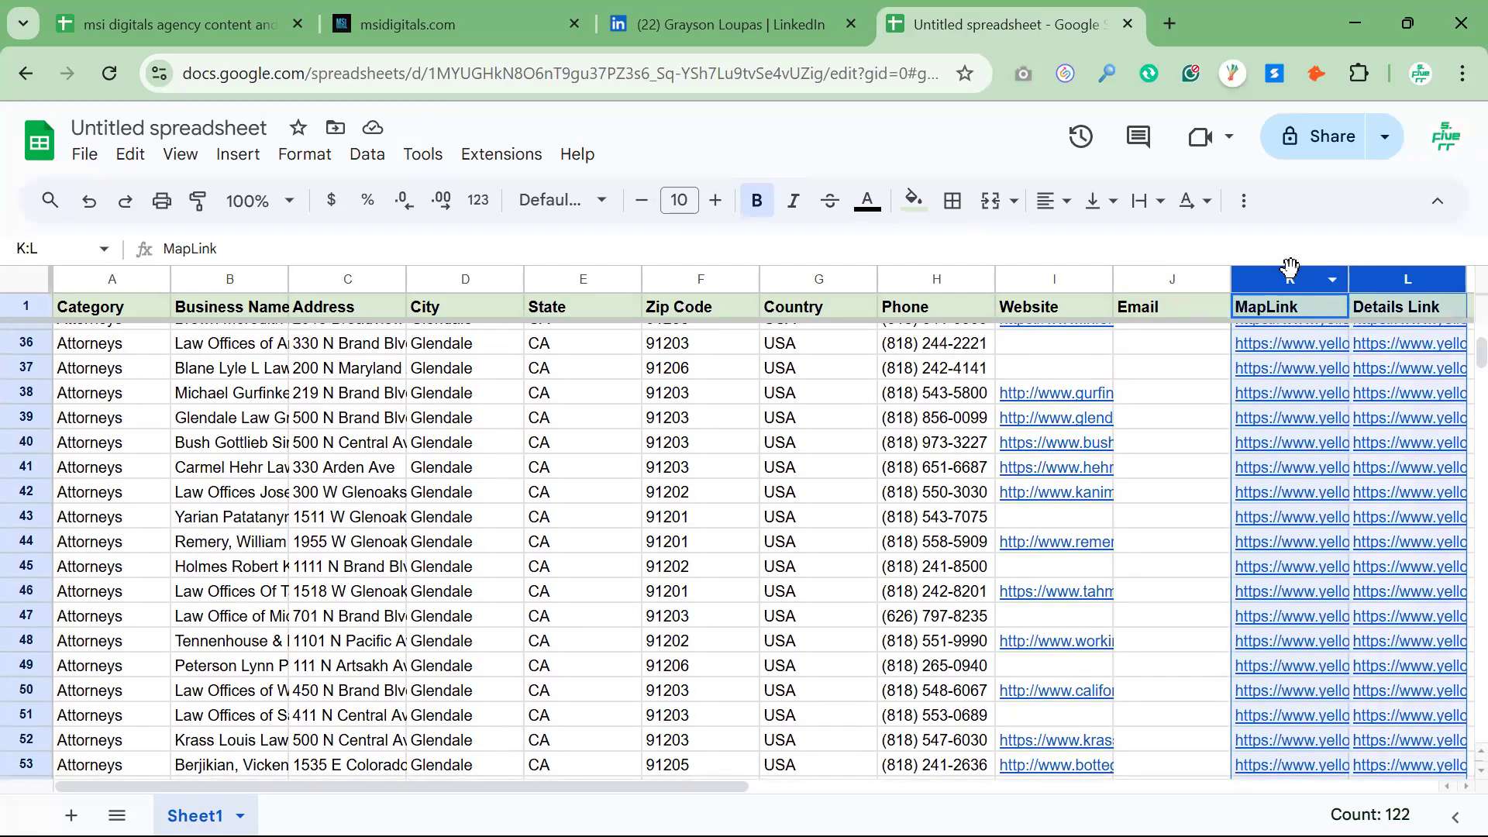
pyautogui.rightClick(1241, 280)
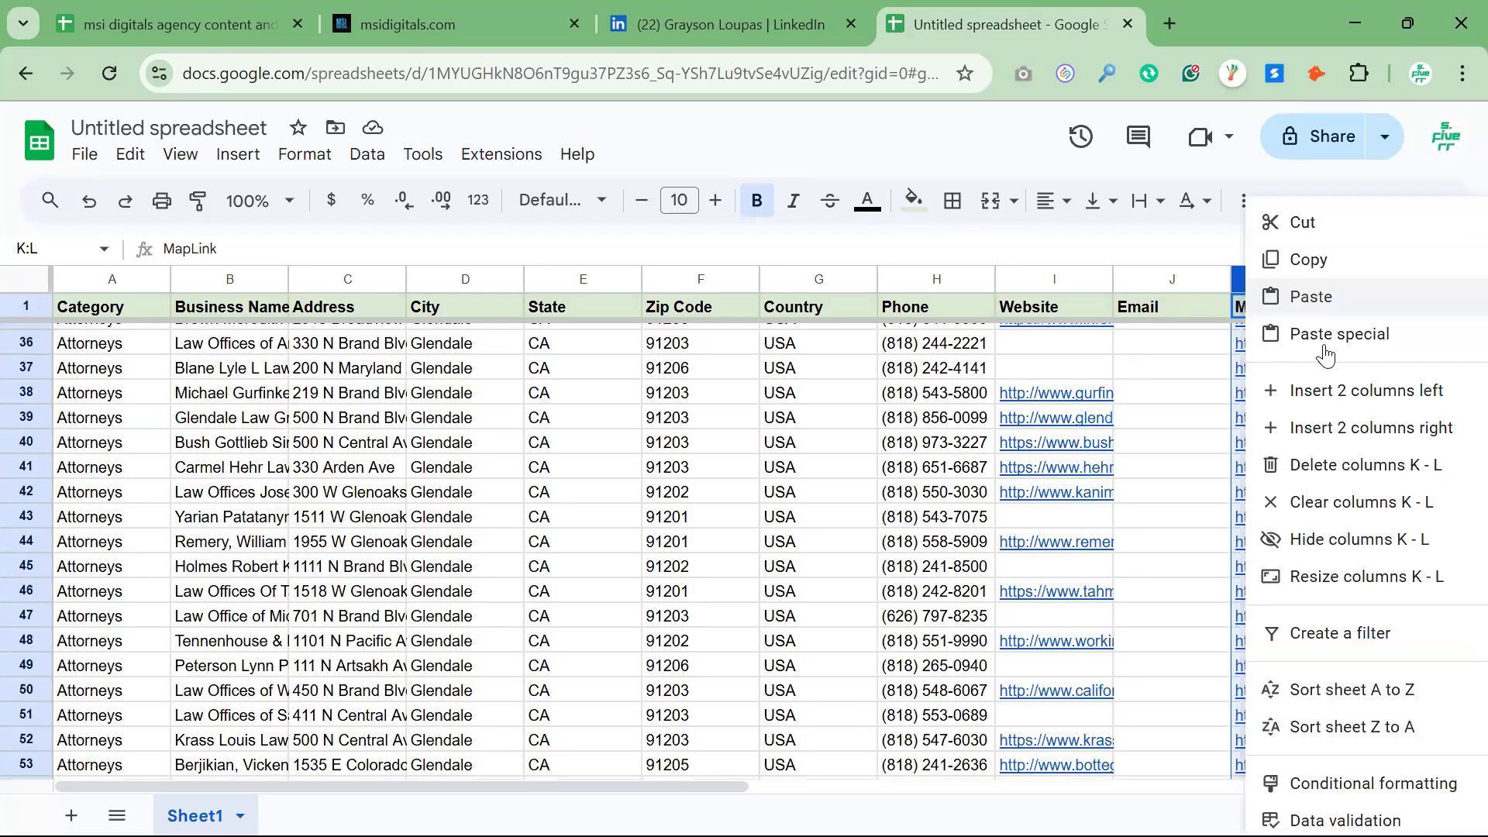
pyautogui.click(1364, 465)
pyautogui.click(1181, 452)
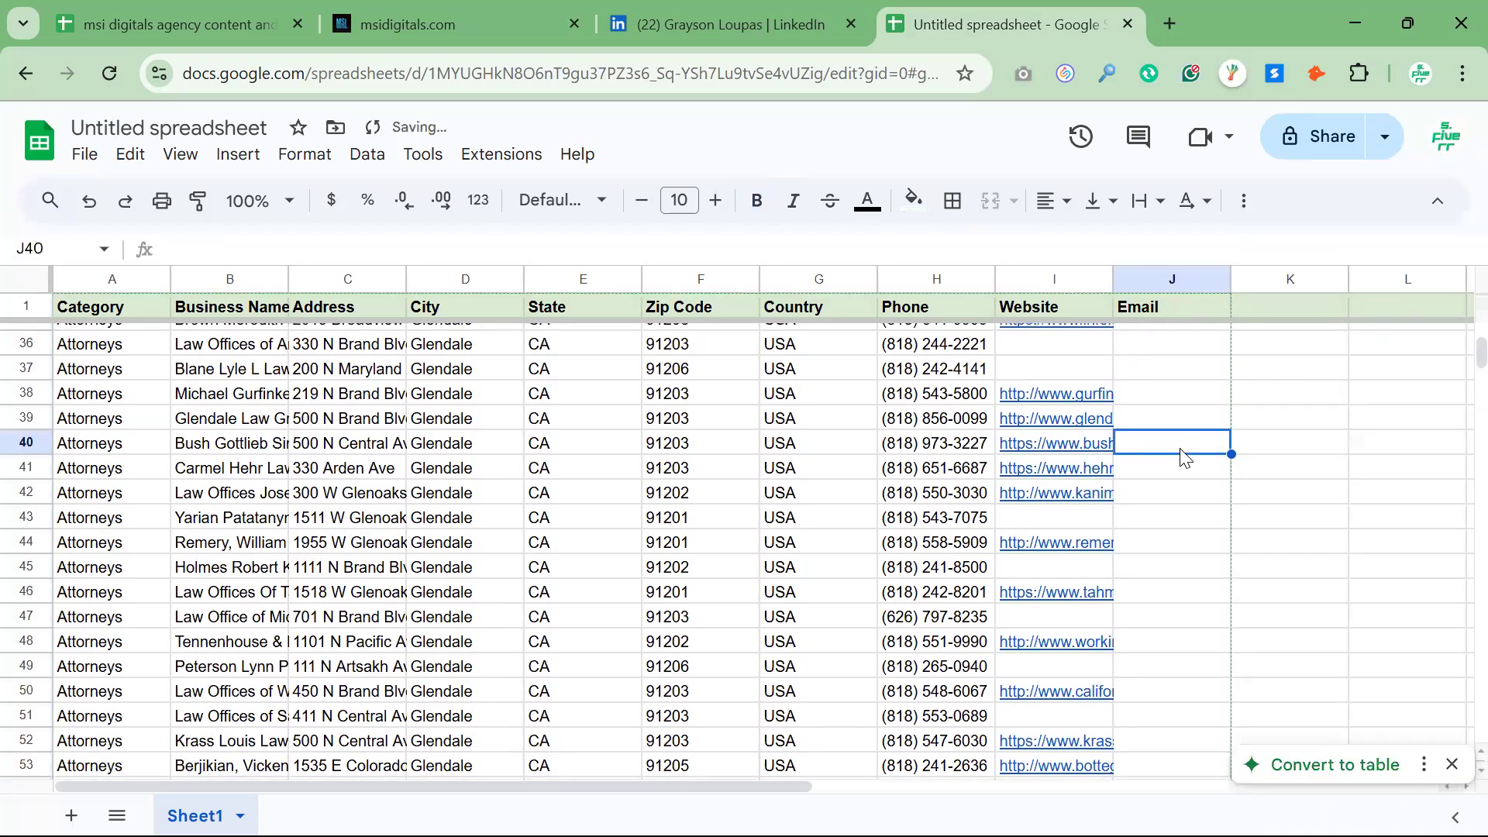
# Widen the Email column to about twice its width so the e-mail addresses can be read
pyautogui.hscroll(5, 1179, 455)
pyautogui.scroll(11, 1179, 455)
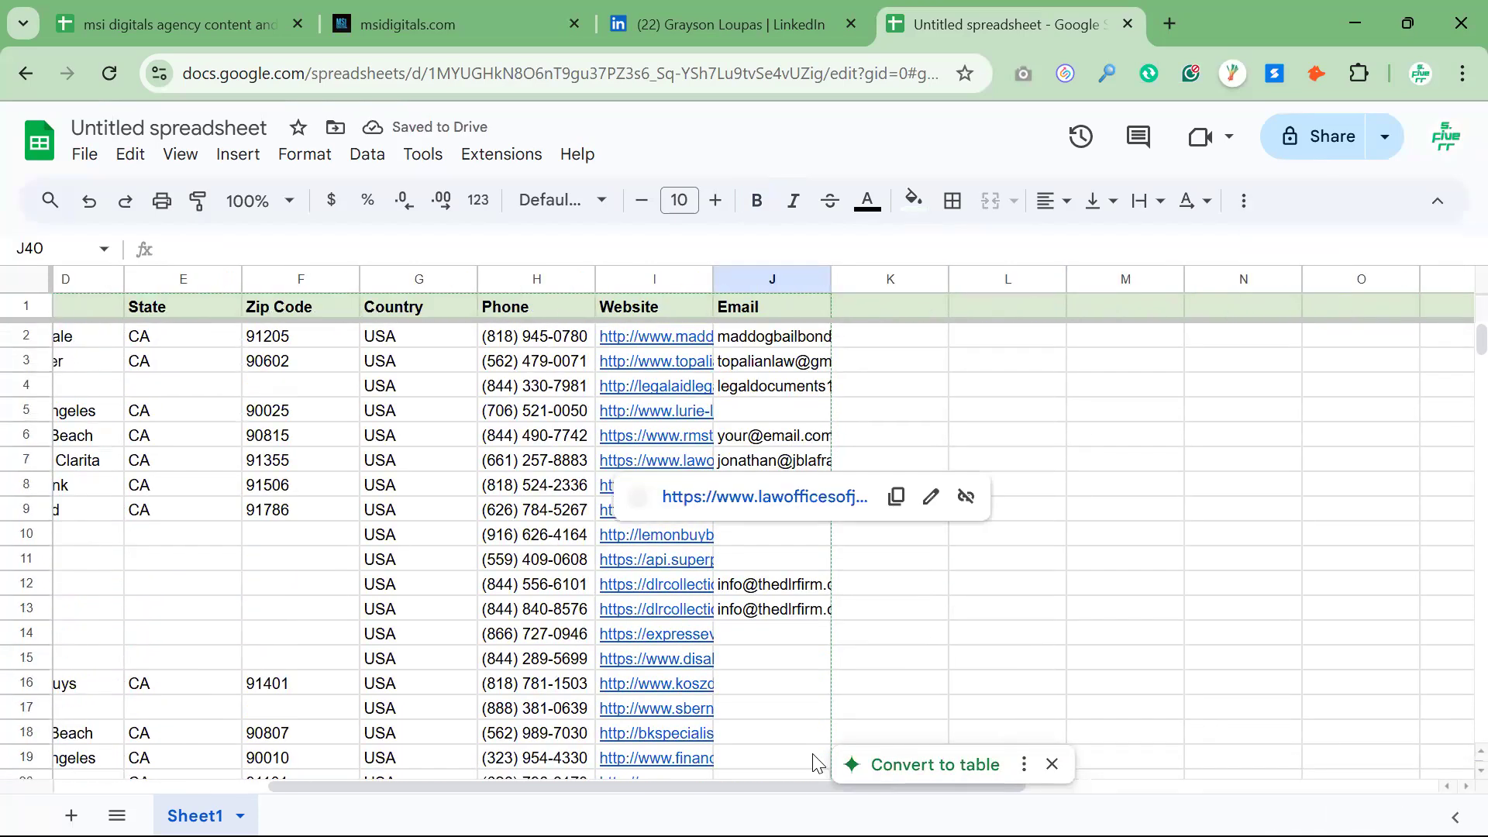
pyautogui.moveTo(458, 786); pyautogui.dragTo(85, 791)
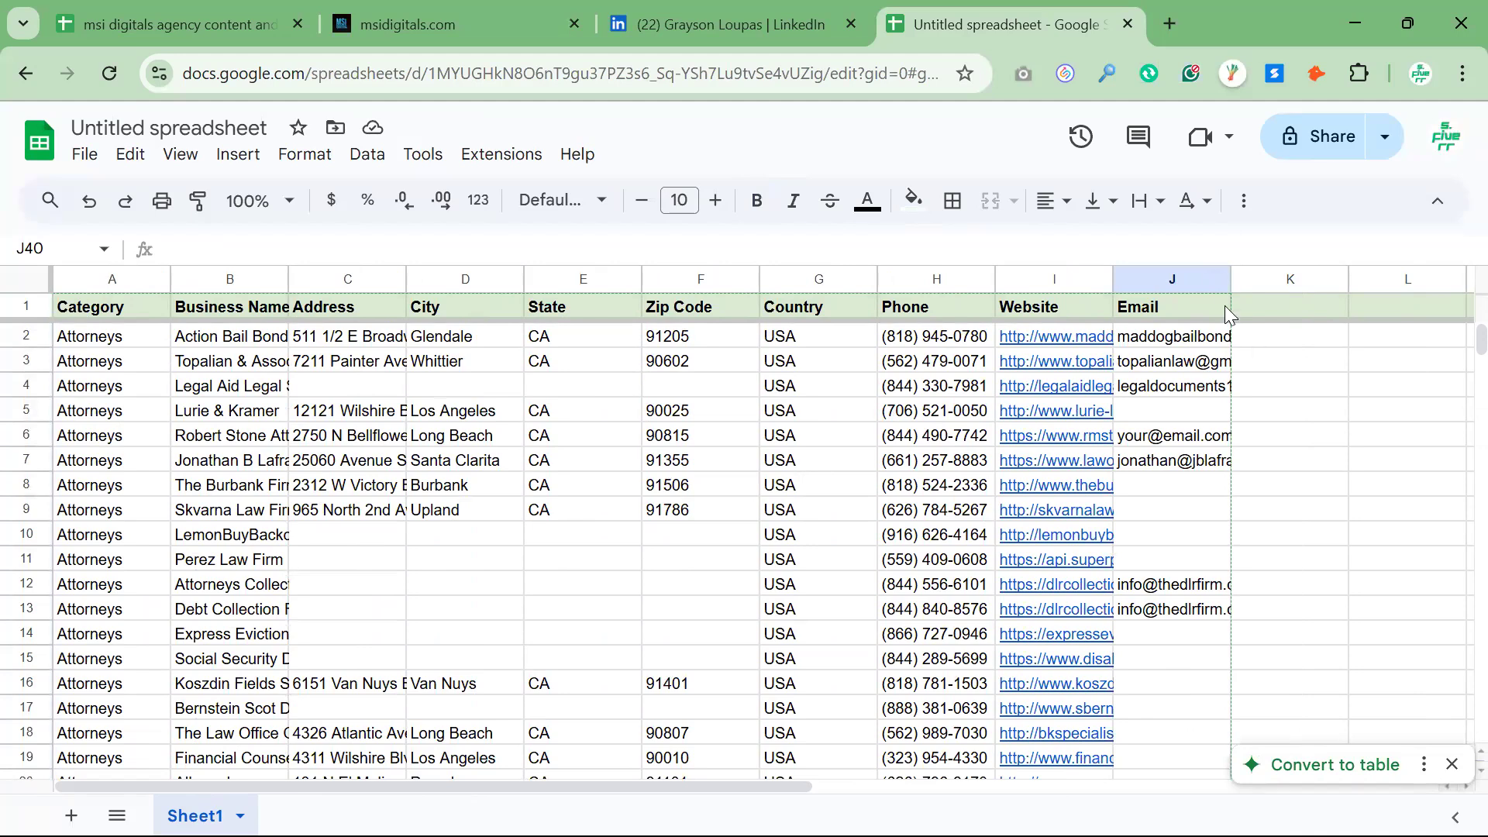
pyautogui.moveTo(1229, 275); pyautogui.dragTo(1343, 277)
pyautogui.click(1386, 421)
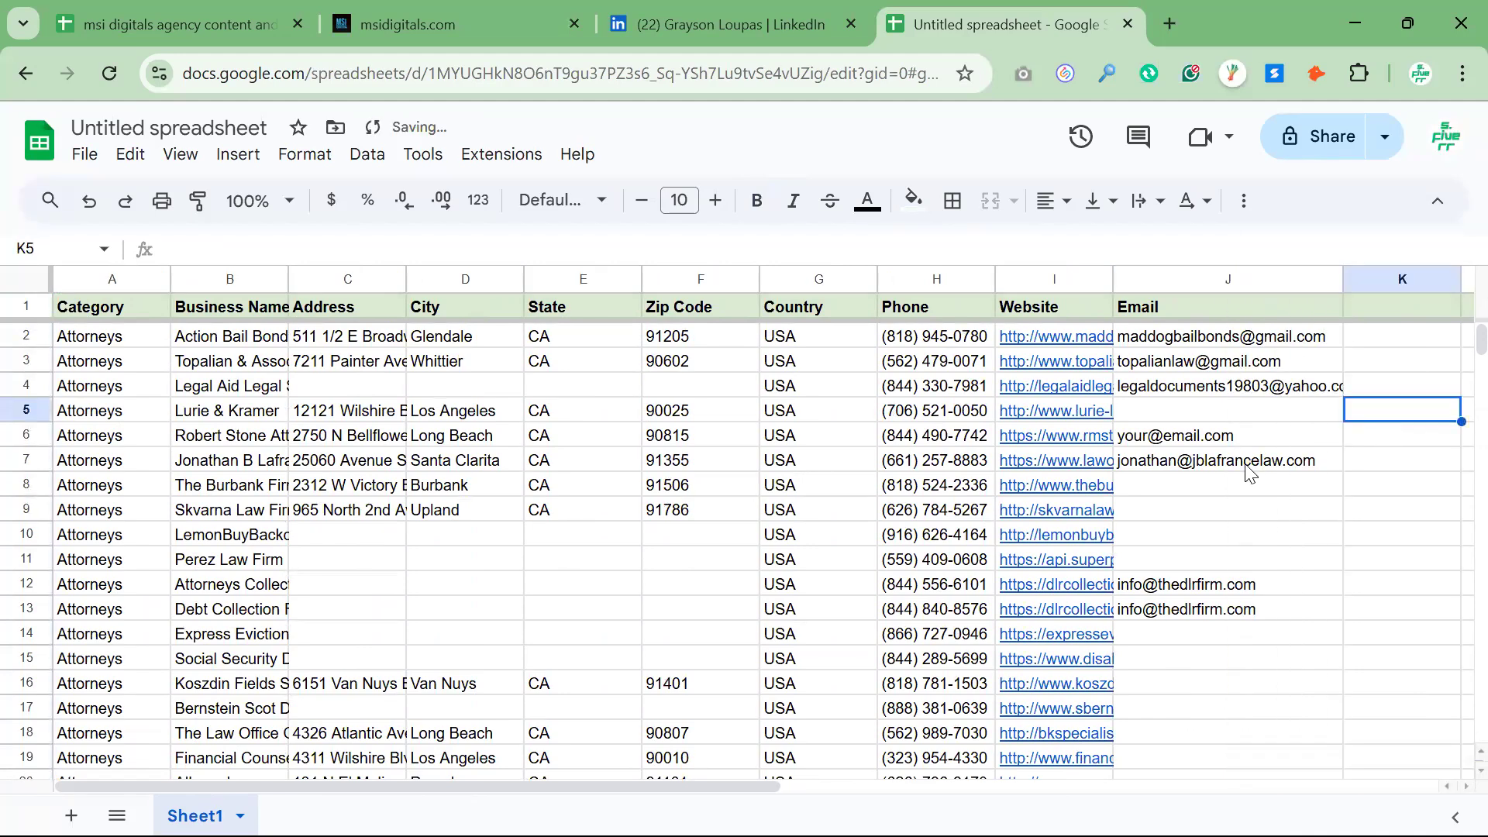
# Narrow the State, Zip Code and Country columns to roughly fit their header text
pyautogui.moveTo(641, 275); pyautogui.dragTo(575, 276)
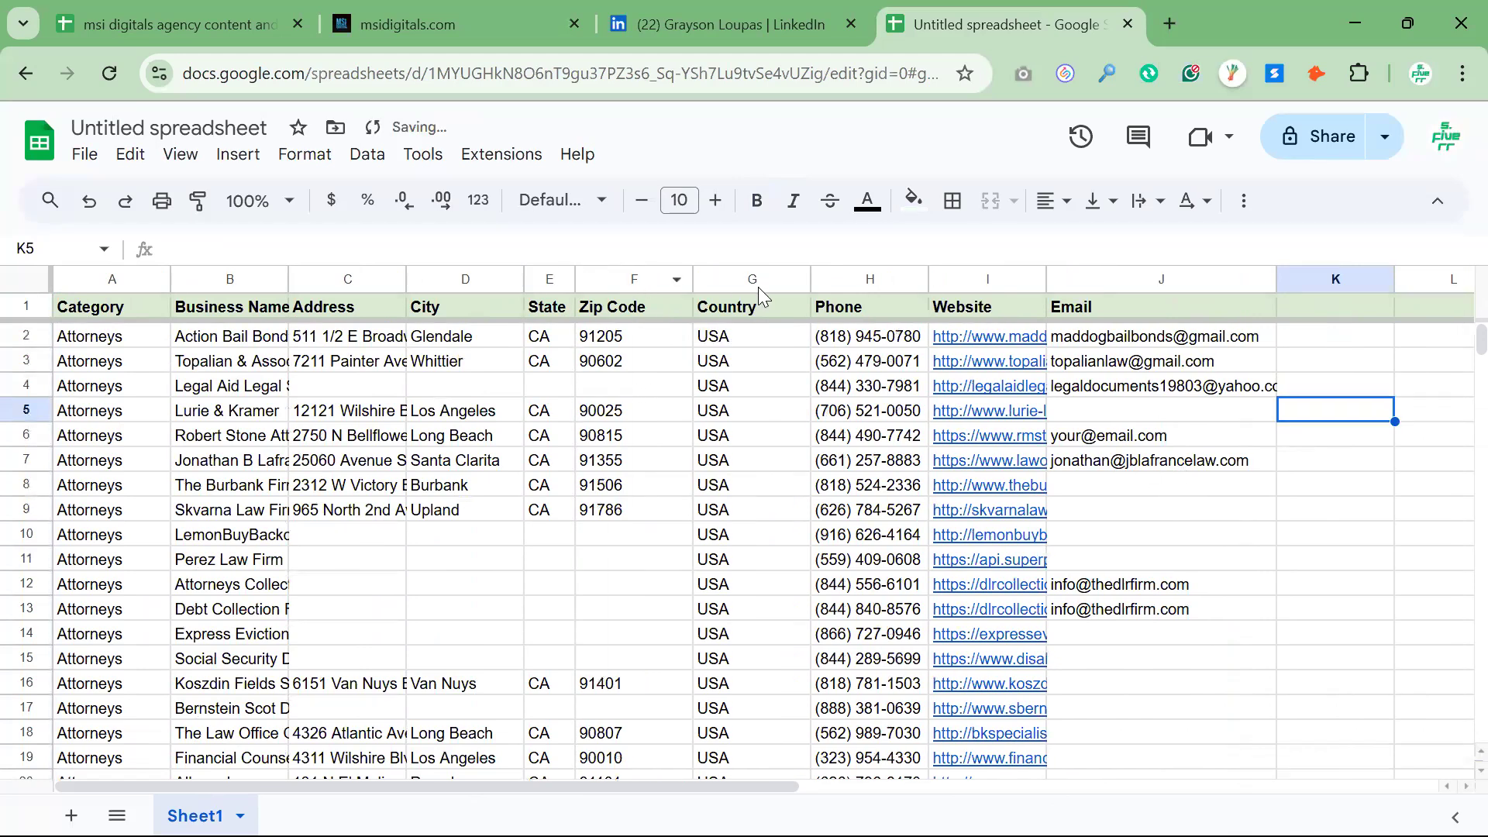
pyautogui.moveTo(693, 276); pyautogui.dragTo(655, 276)
pyautogui.moveTo(769, 276); pyautogui.dragTo(735, 276)
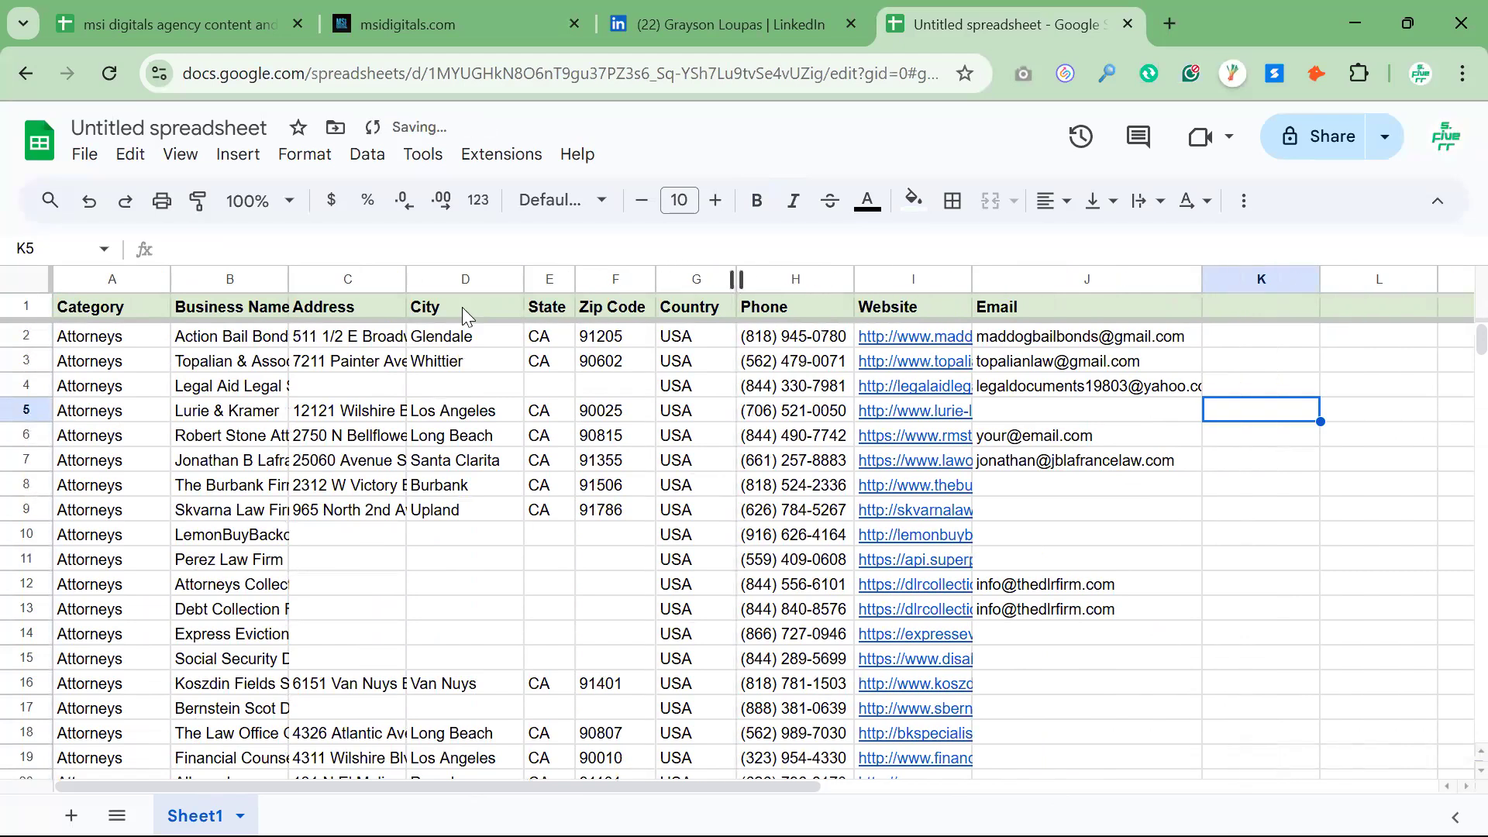
# Widen the Address and Business Name columns so more of their text shows
pyautogui.moveTo(403, 275); pyautogui.dragTo(464, 276)
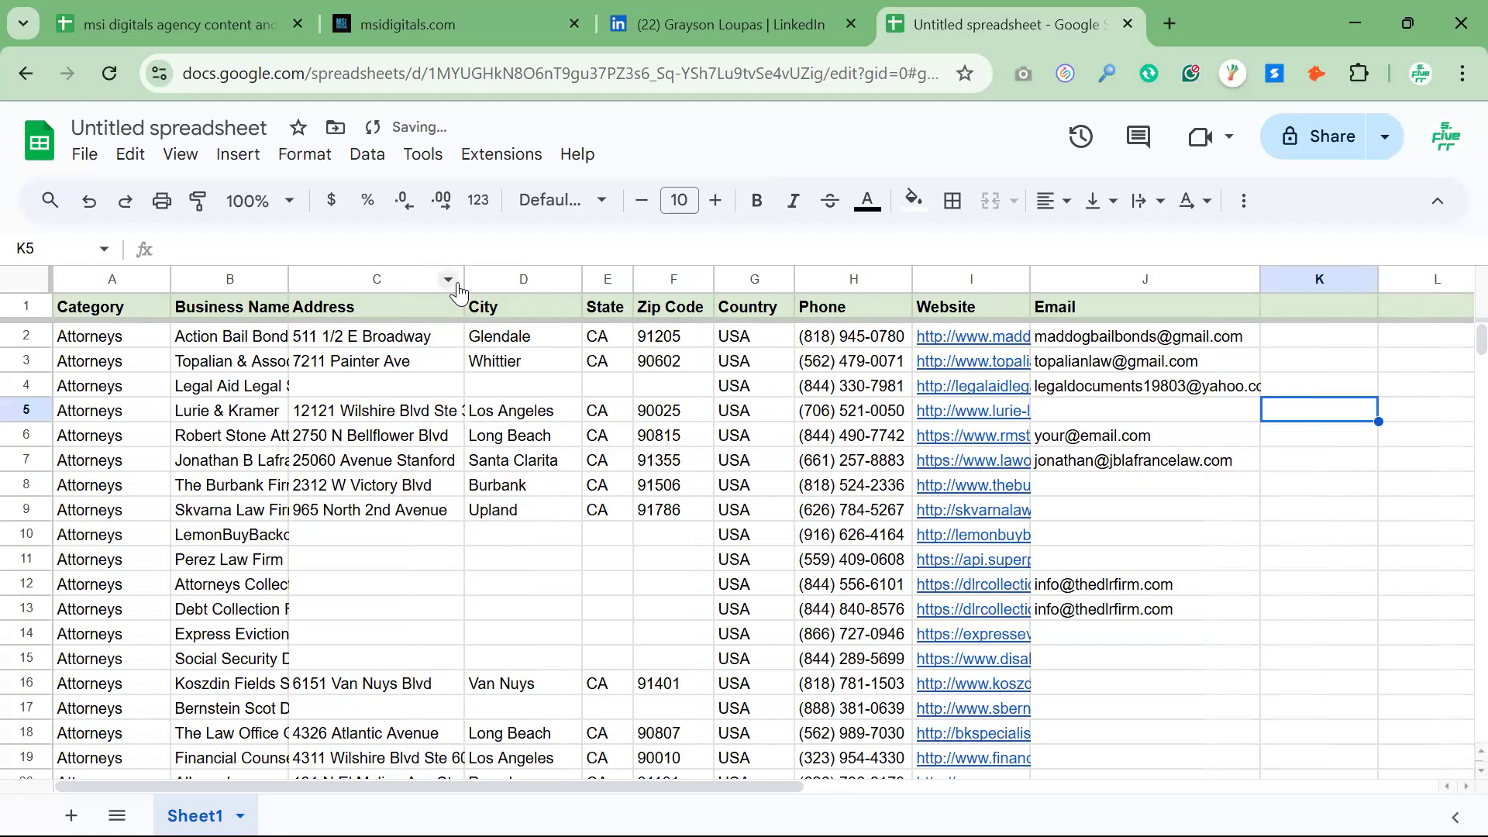
pyautogui.click(575, 482)
pyautogui.hscroll(2, 574, 482)
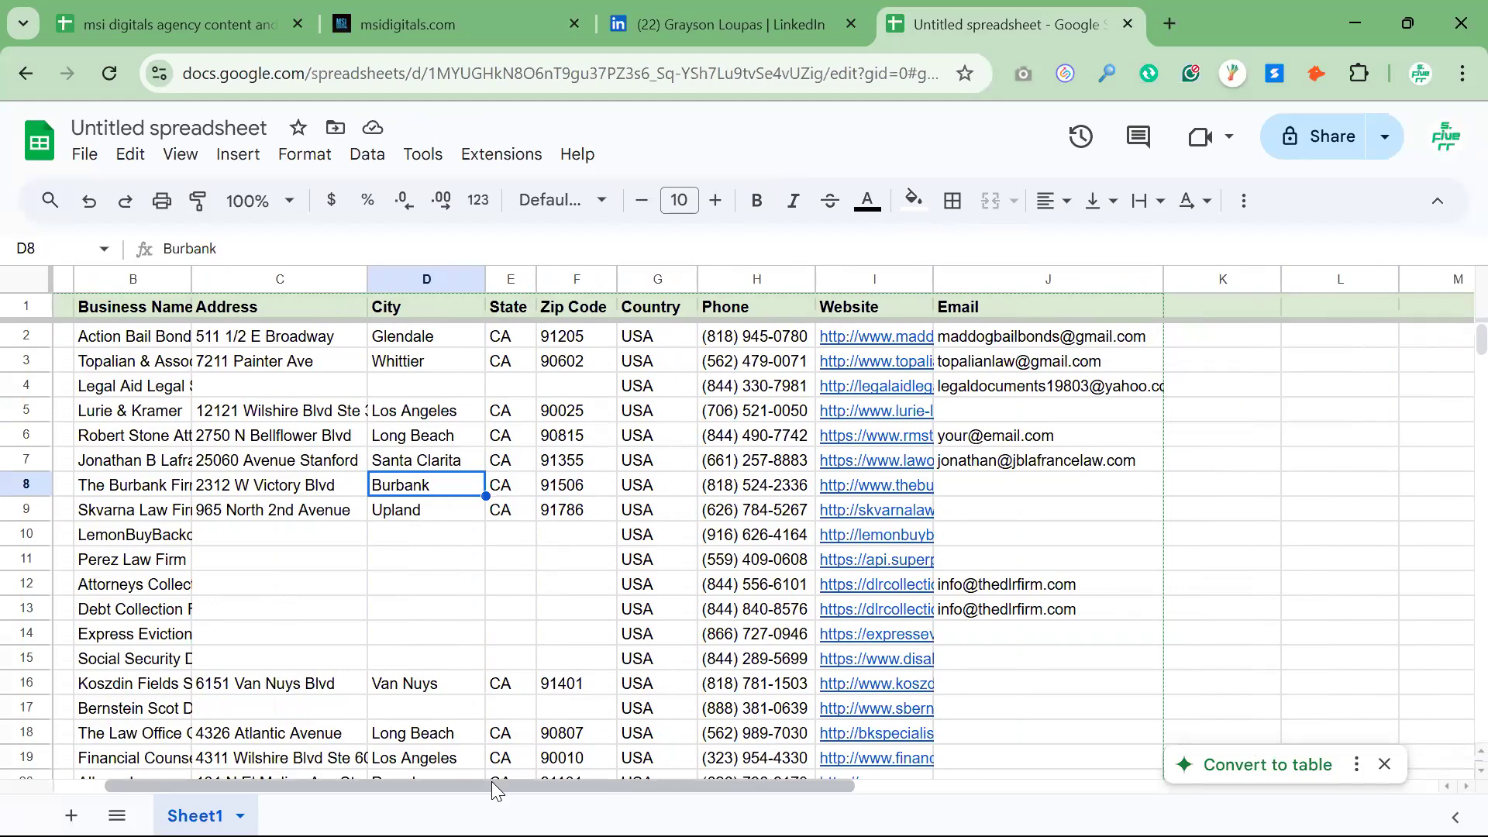
pyautogui.hscroll(-2, 702, 781)
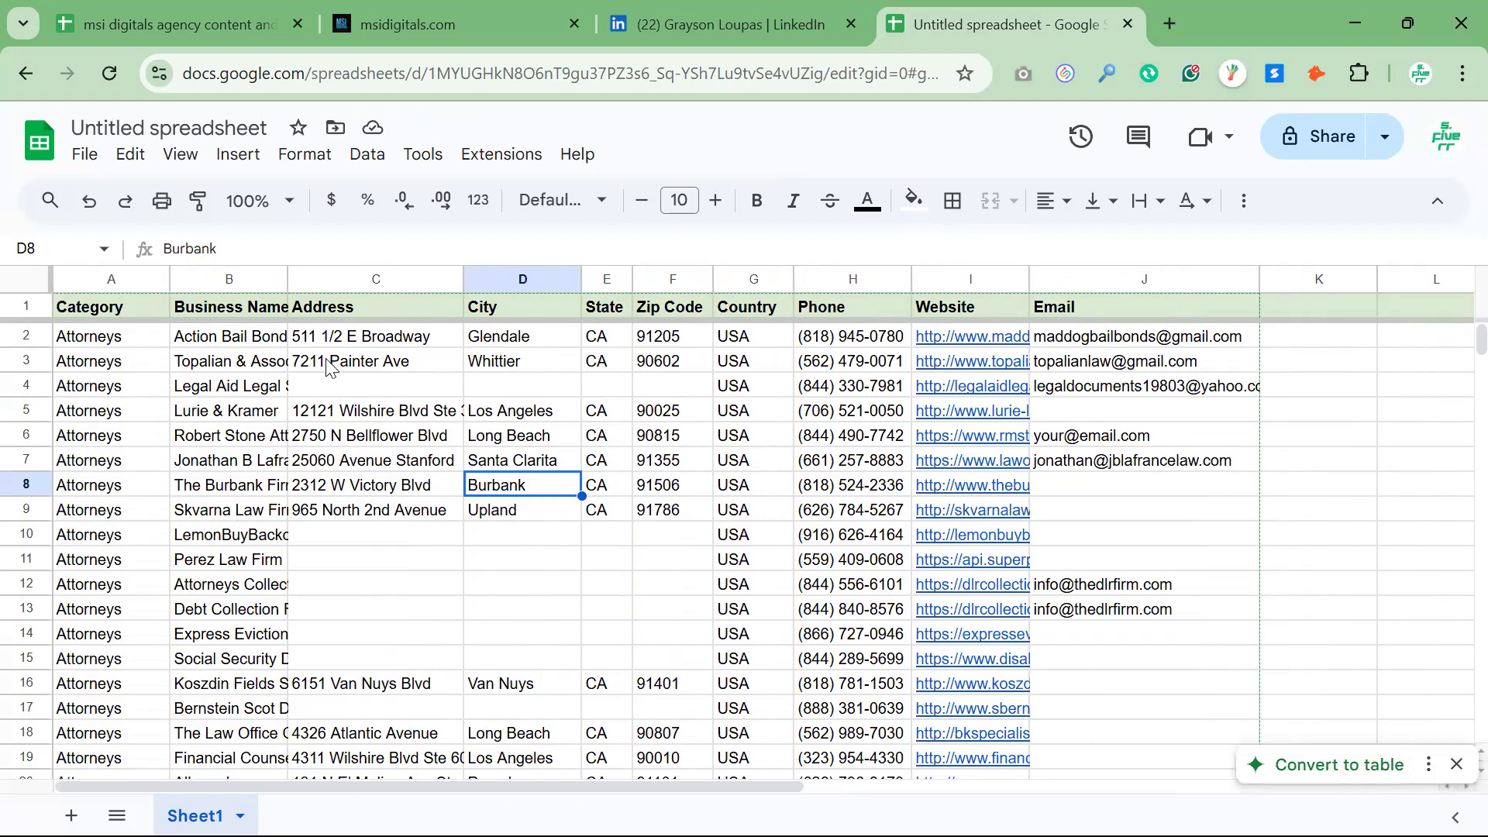
pyautogui.moveTo(286, 276); pyautogui.dragTo(358, 277)
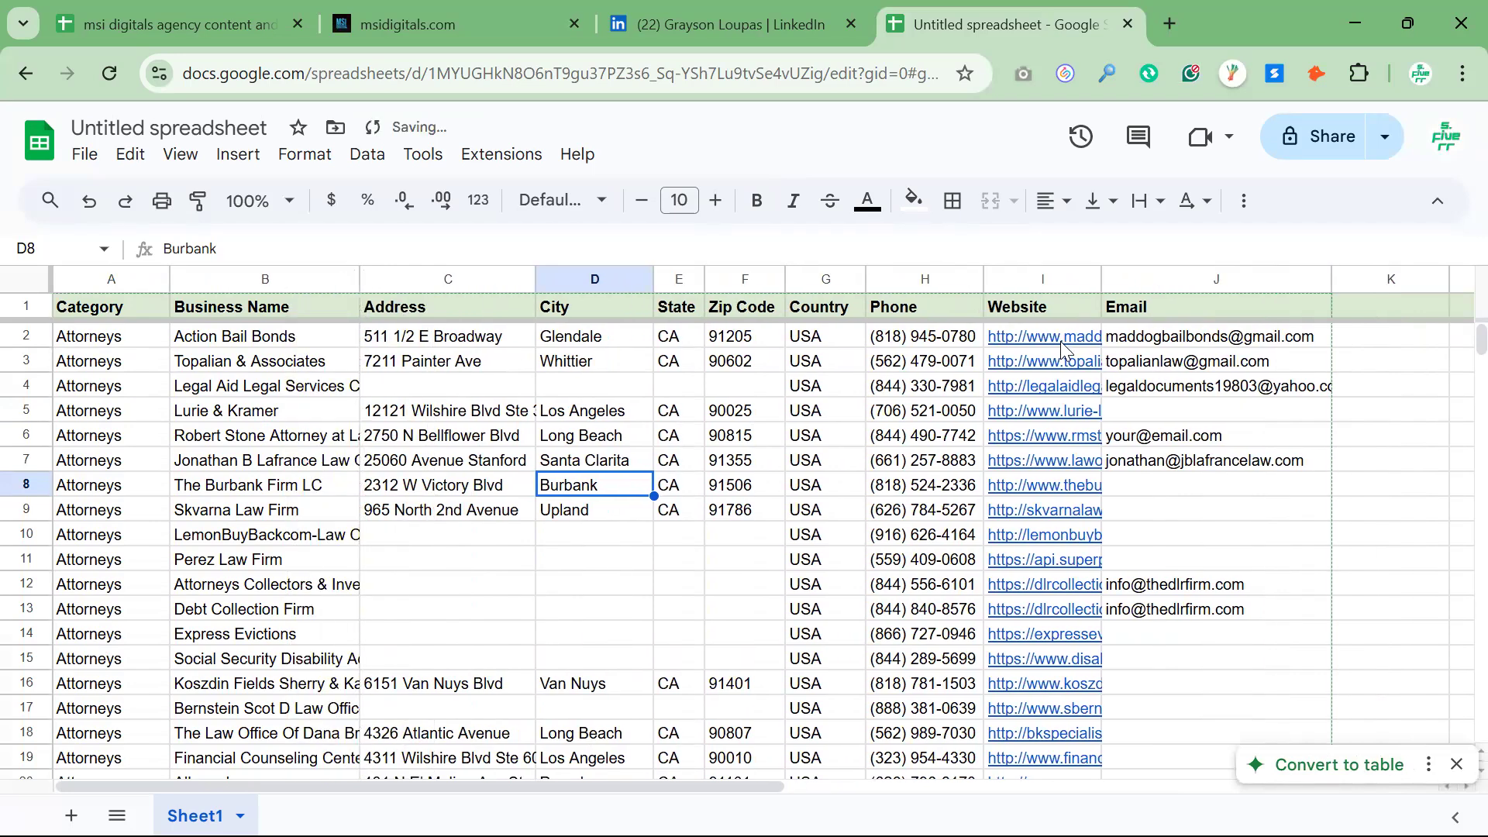
# Check the e-mail entries of the first leads and copy the business name in cell B4
pyautogui.click(1189, 341)
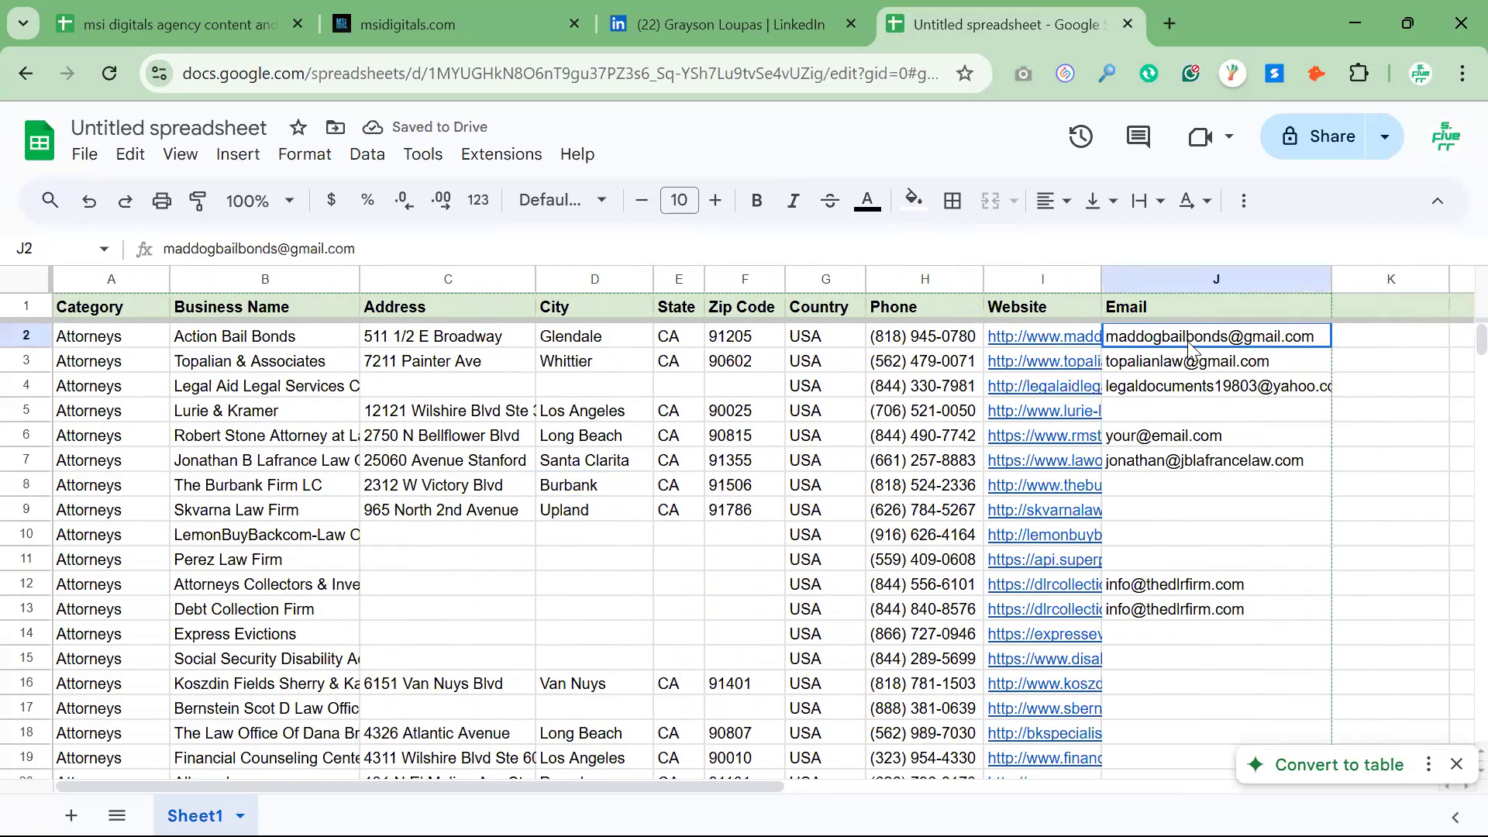
pyautogui.click(606, 370)
pyautogui.click(1238, 368)
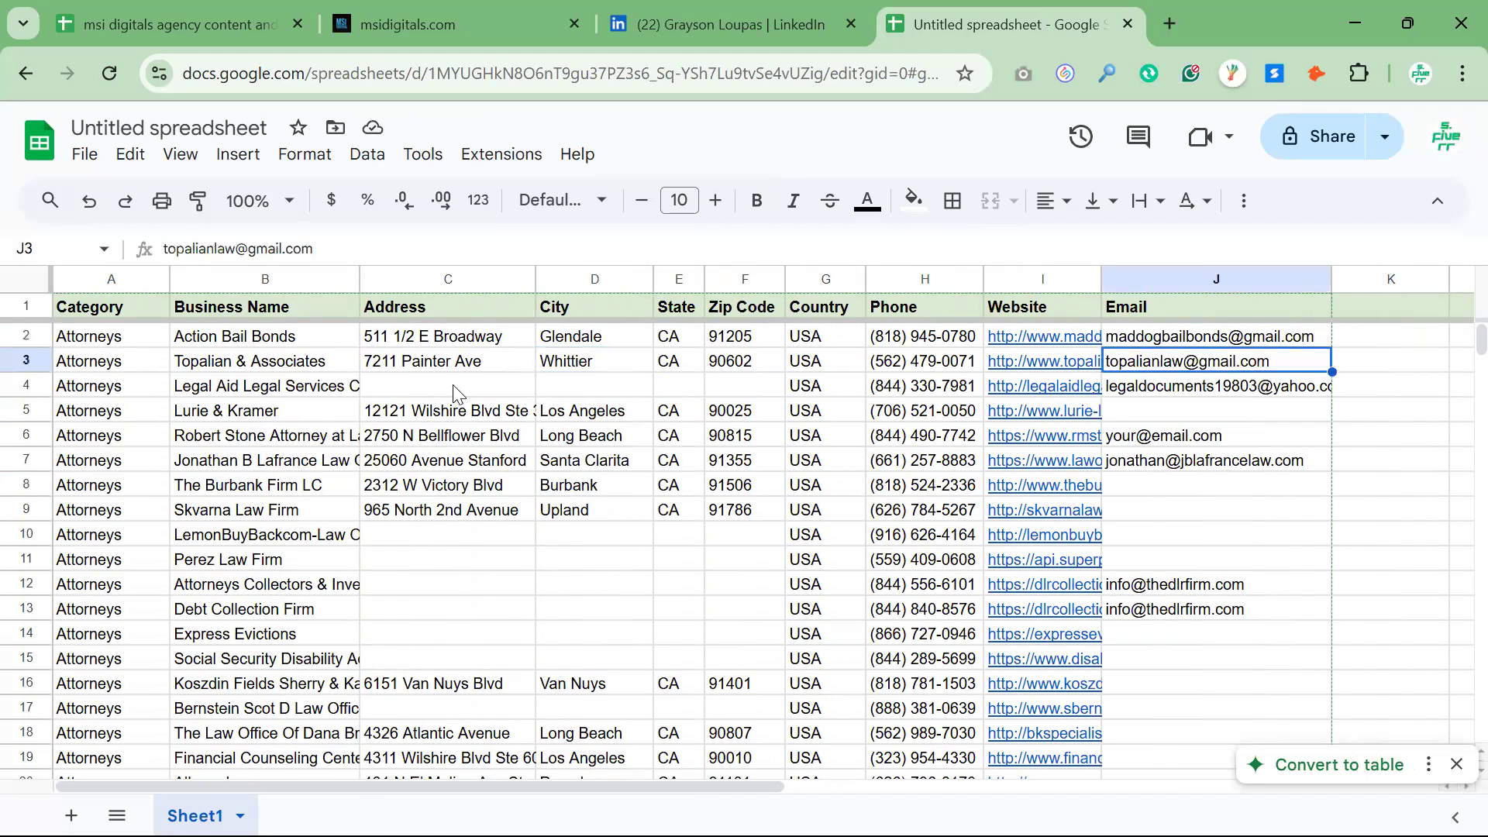
pyautogui.click(281, 387)
pyautogui.hotkey('ctrl', 'c')
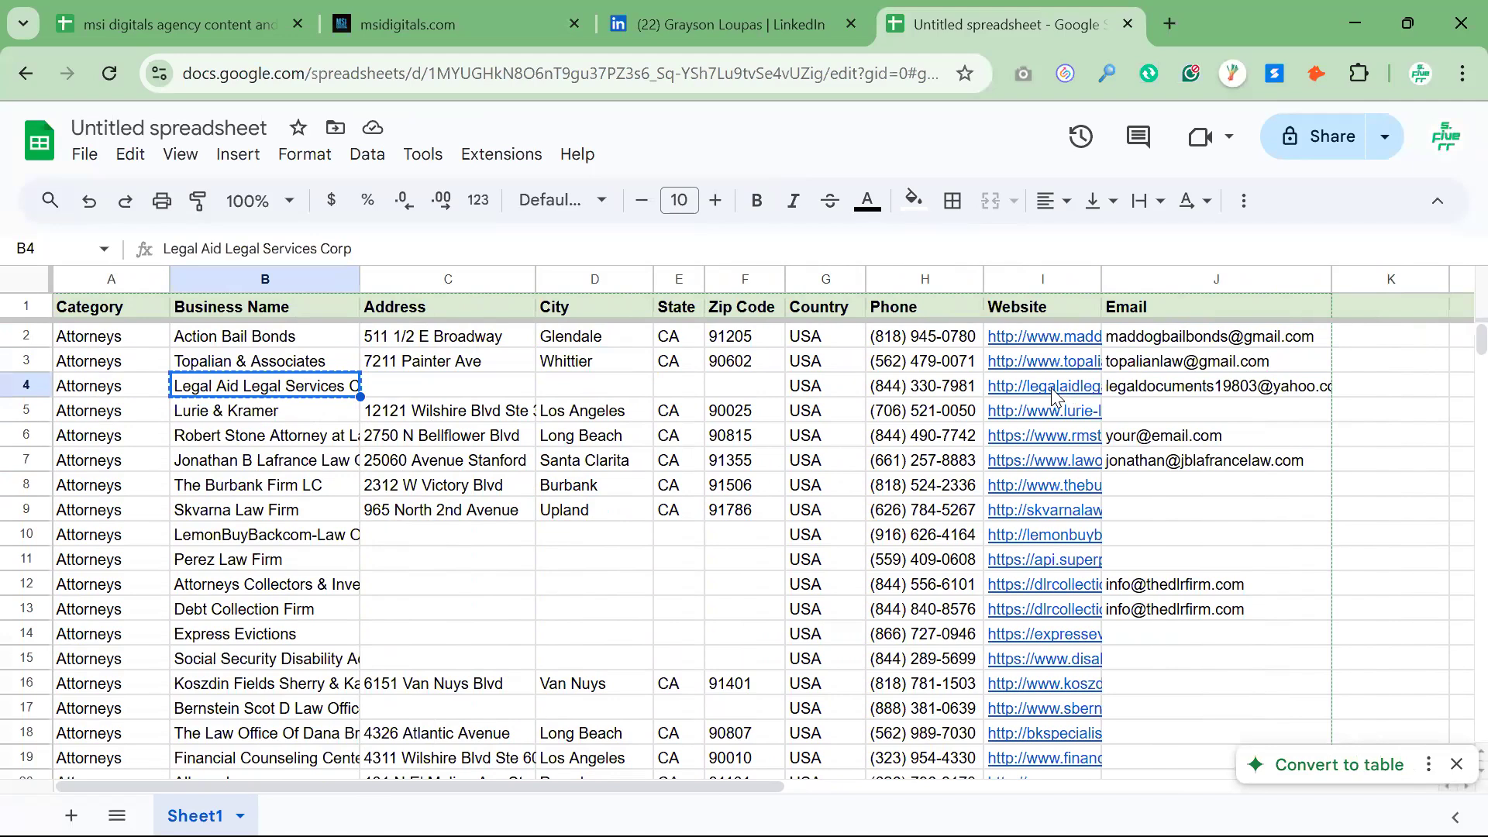
# Open the website linked in row 4 for Legal Aid Legal Services Corp and examine the page for its contact details
pyautogui.click(1070, 396)
pyautogui.click(1143, 428)
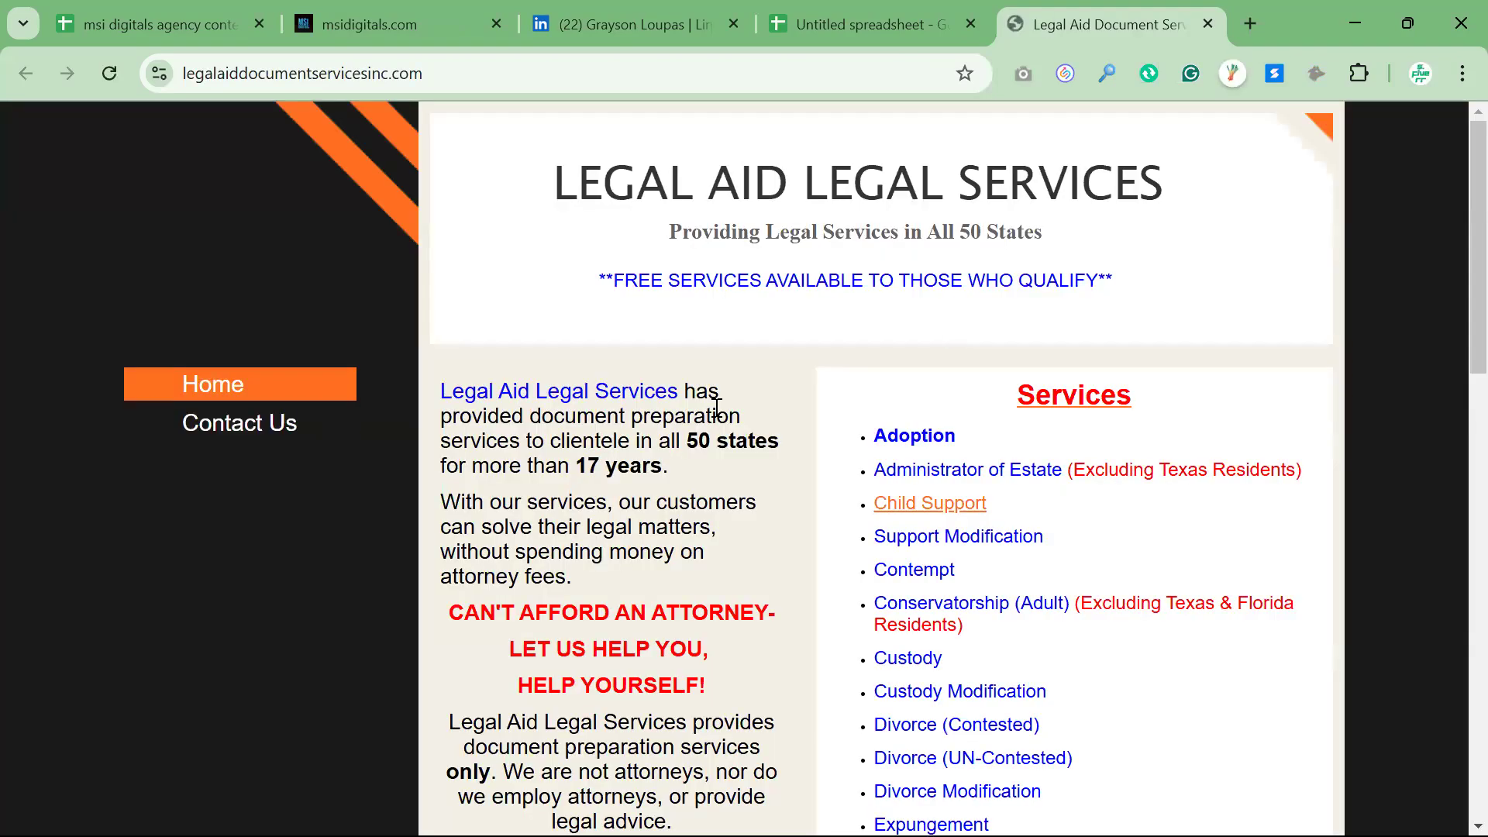
pyautogui.scroll(-15, 717, 409)
pyautogui.scroll(-1, 717, 409)
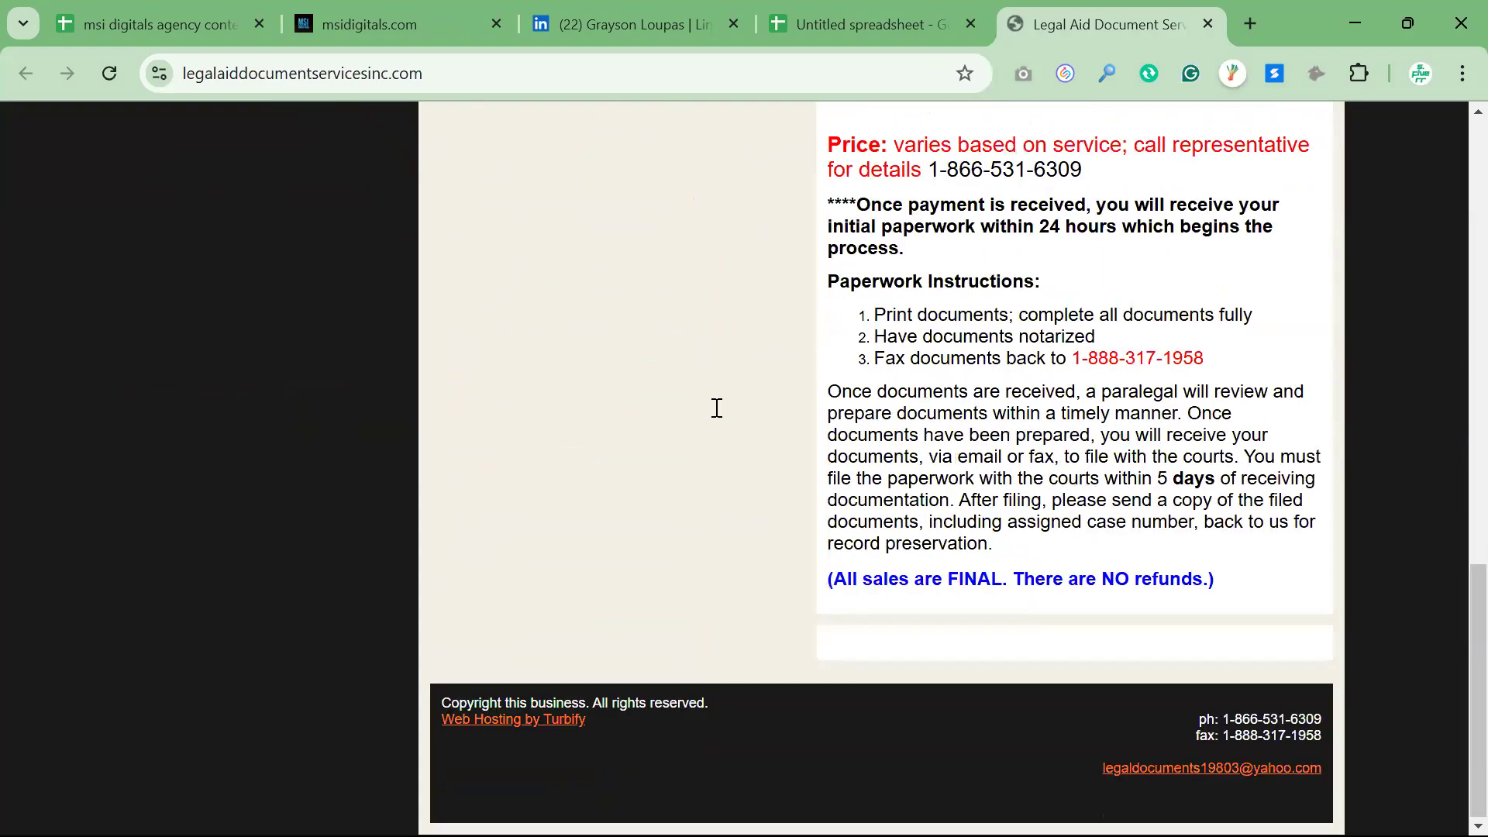
pyautogui.scroll(6, 715, 409)
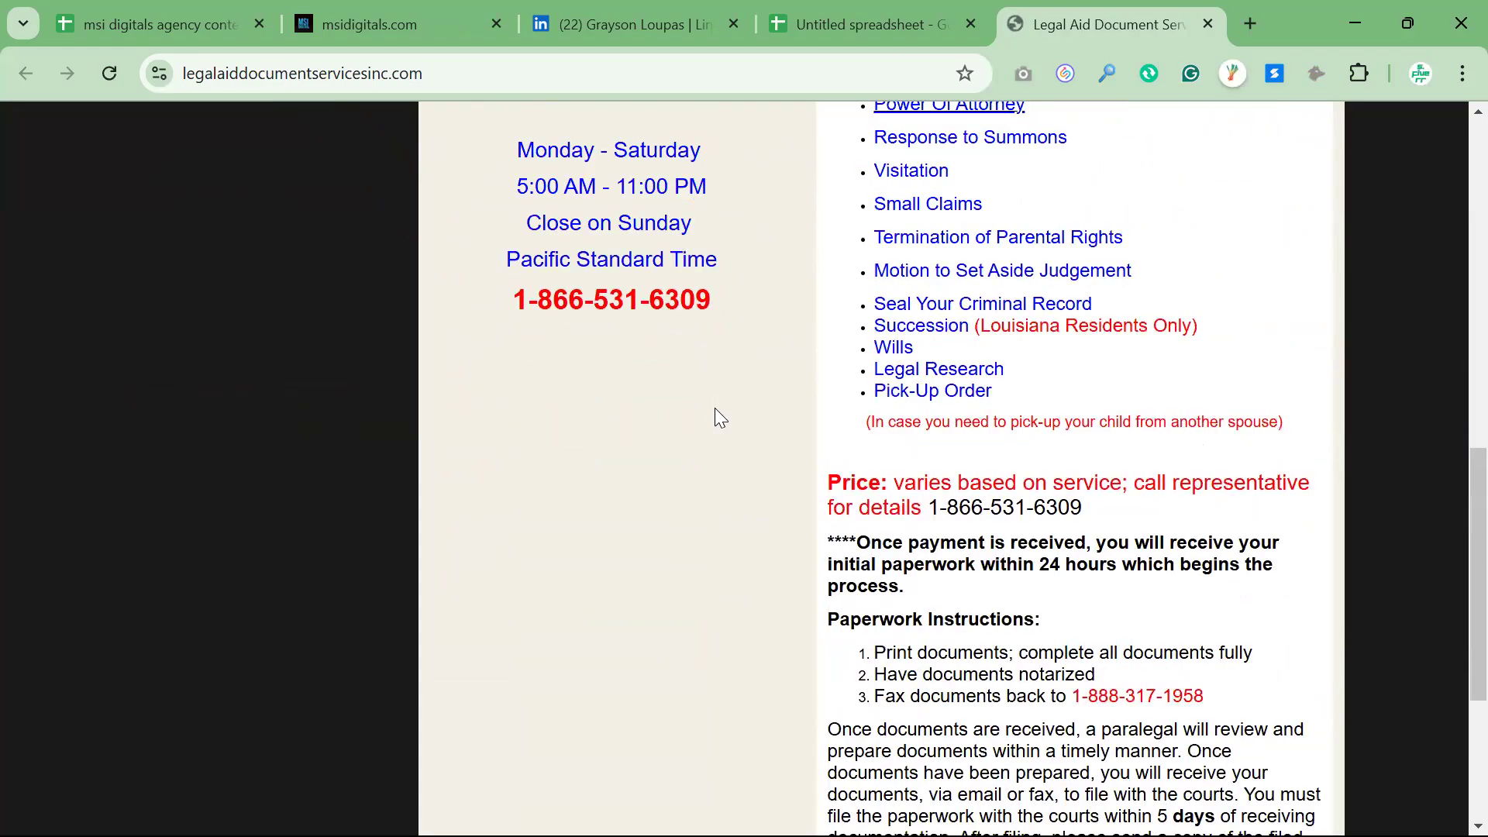
pyautogui.scroll(6, 717, 409)
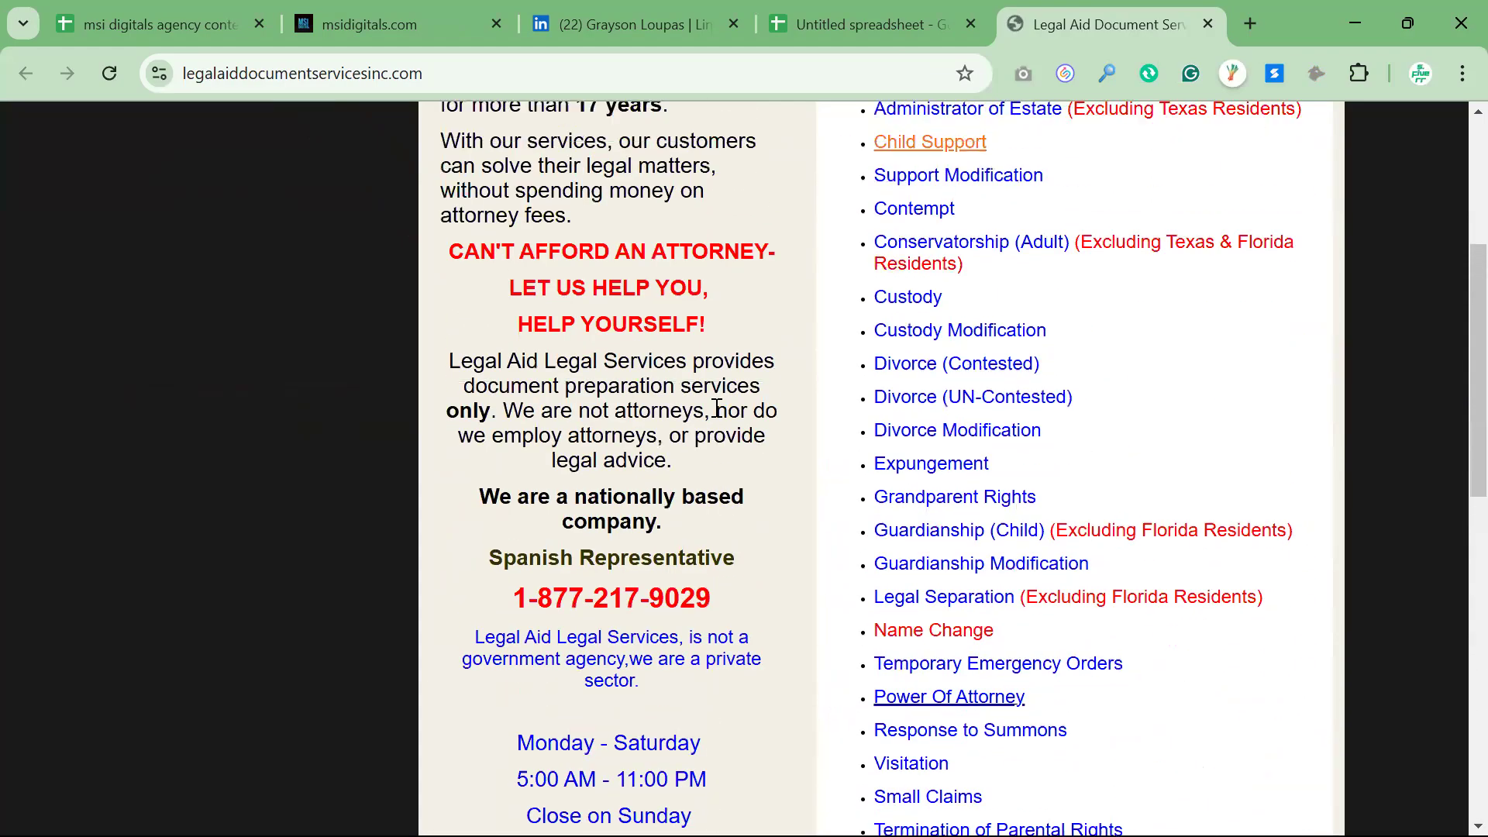
# Open the Contact Us page of the Legal Aid Legal Services website and examine it down to the footer for contact details
pyautogui.scroll(4, 717, 408)
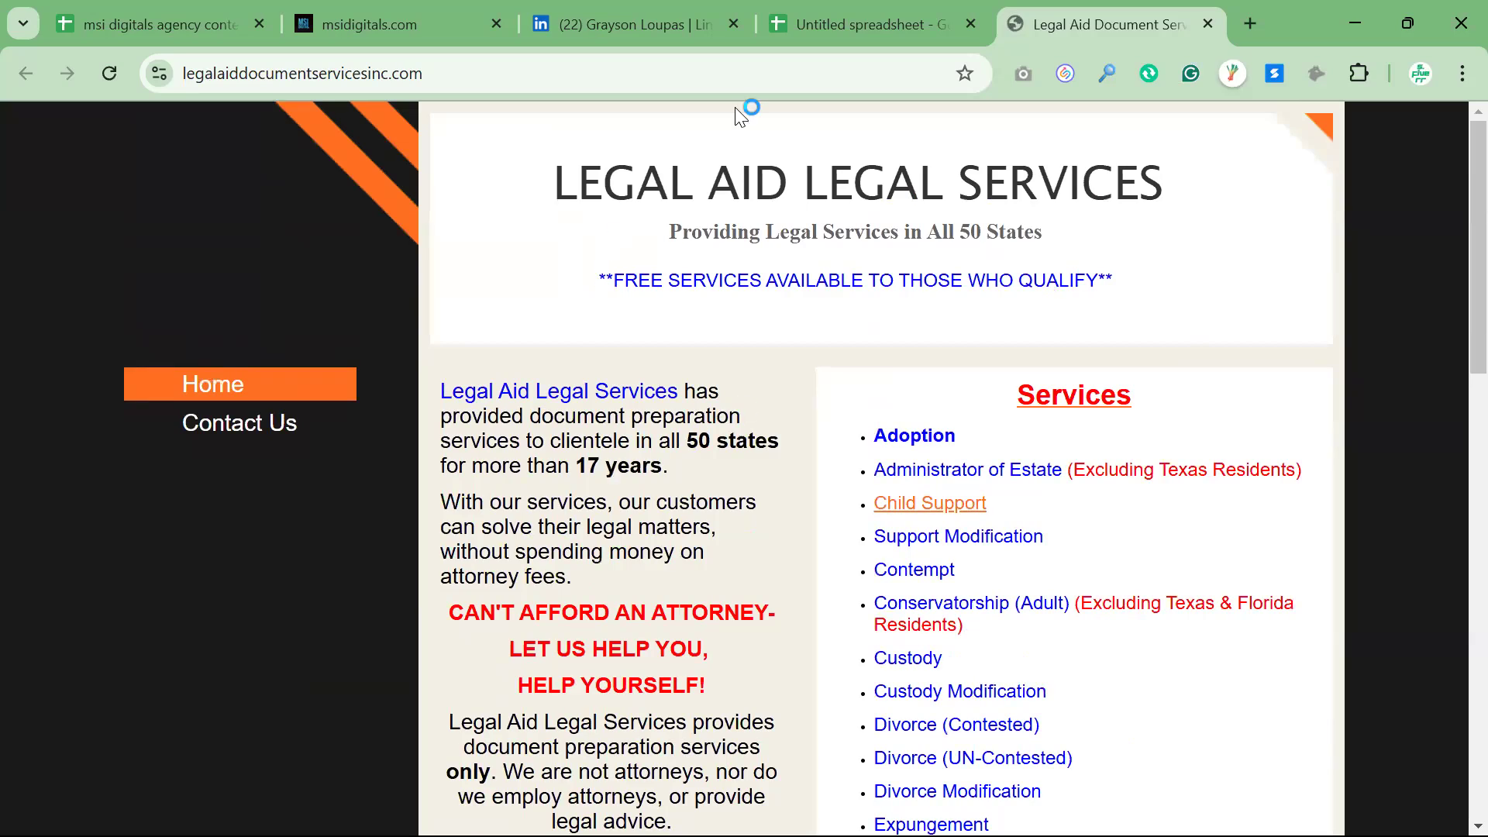
pyautogui.click(894, 17)
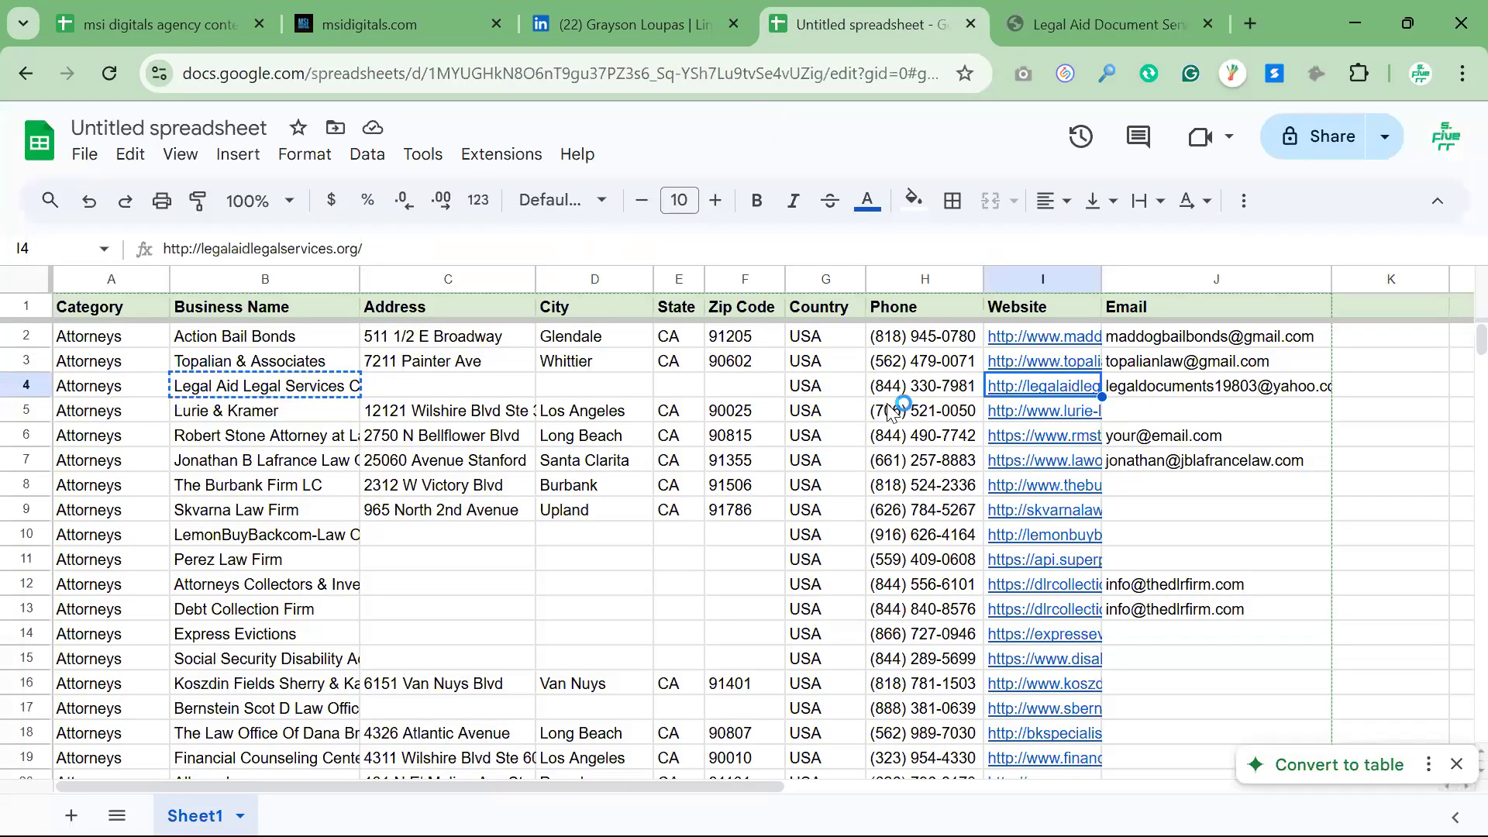
pyautogui.click(1067, 20)
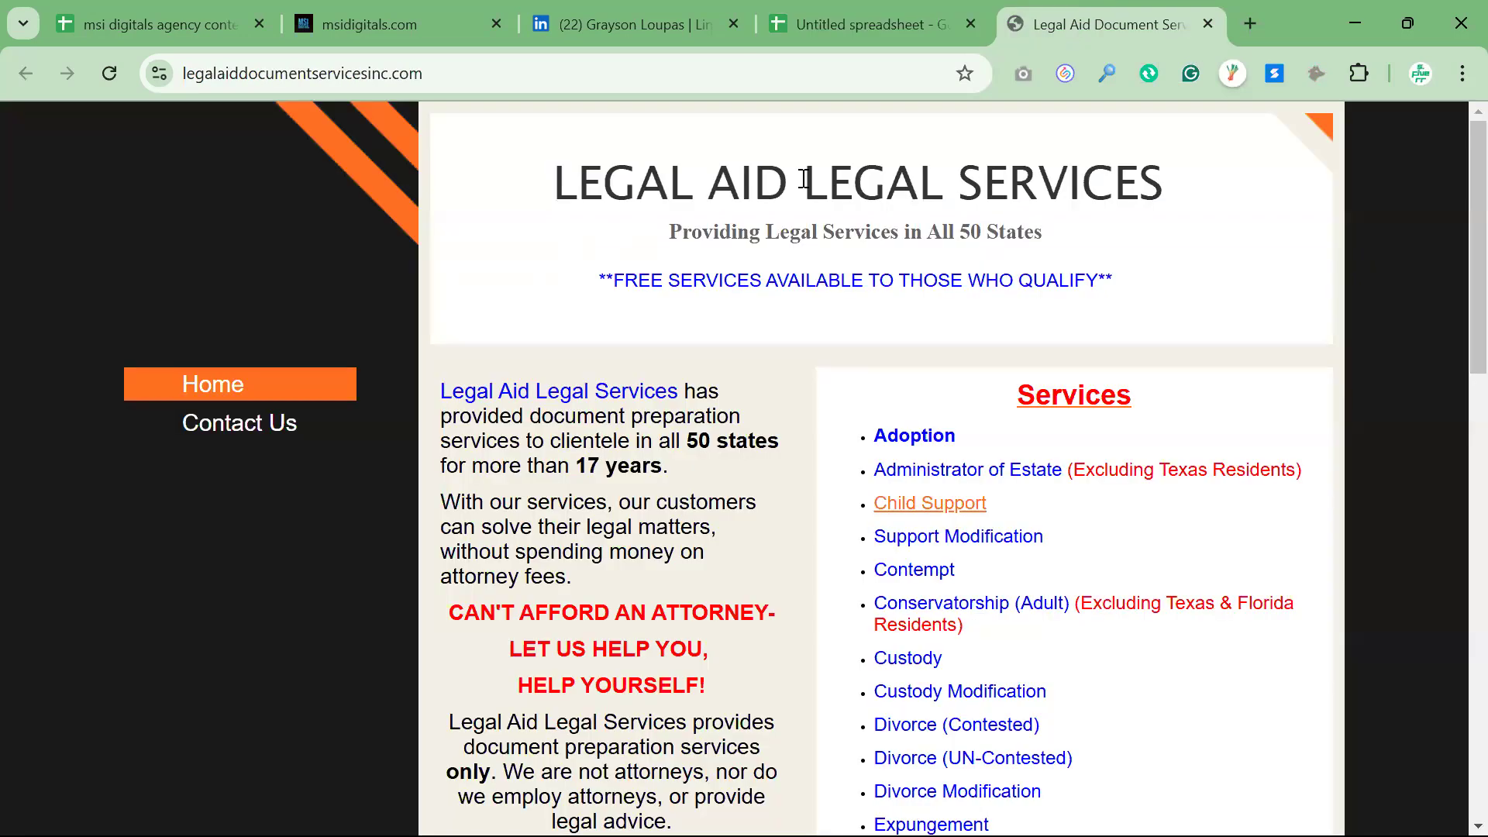
pyautogui.click(236, 438)
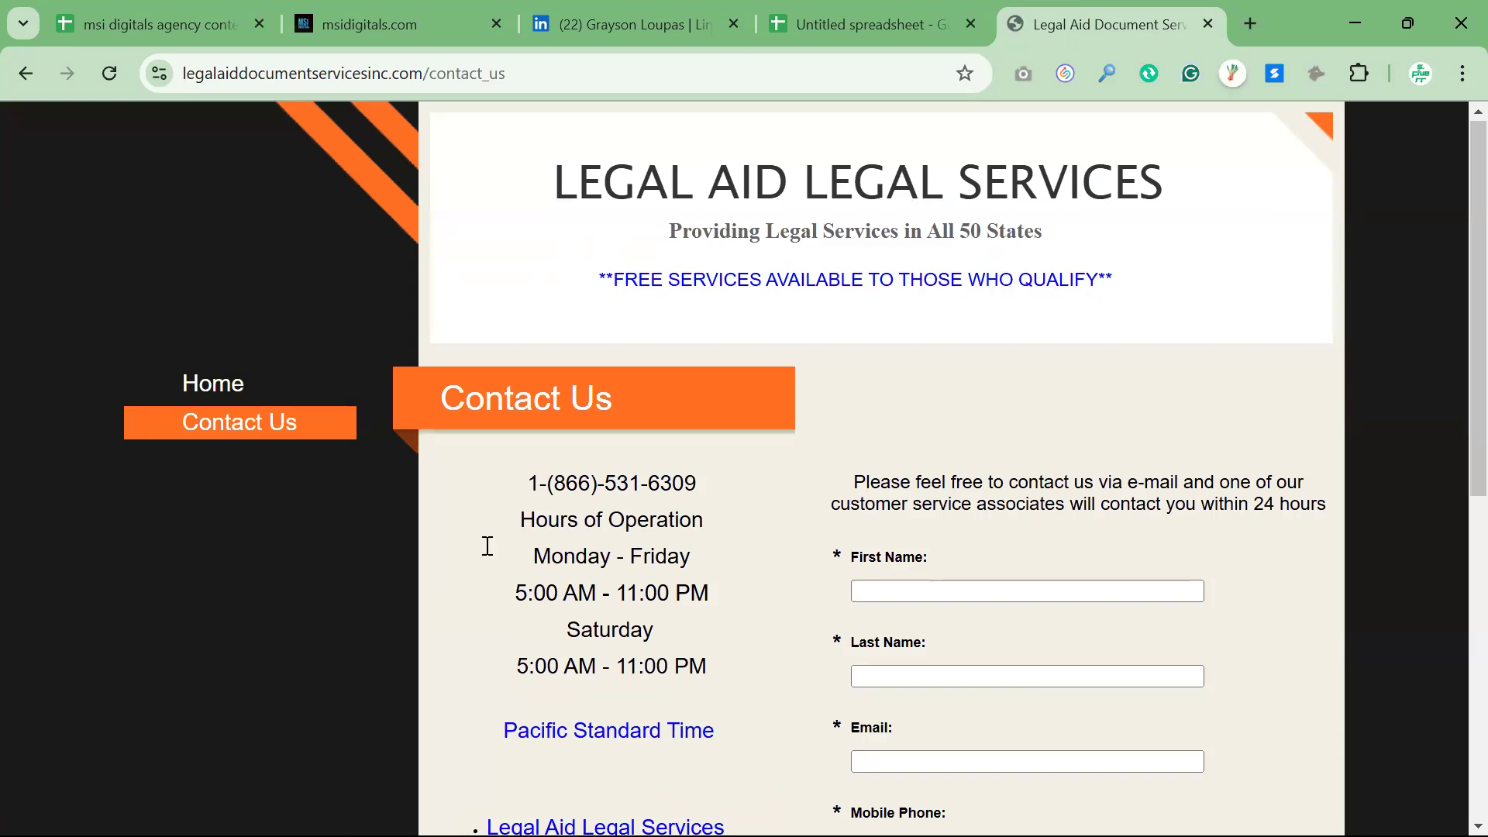
pyautogui.scroll(-3, 487, 548)
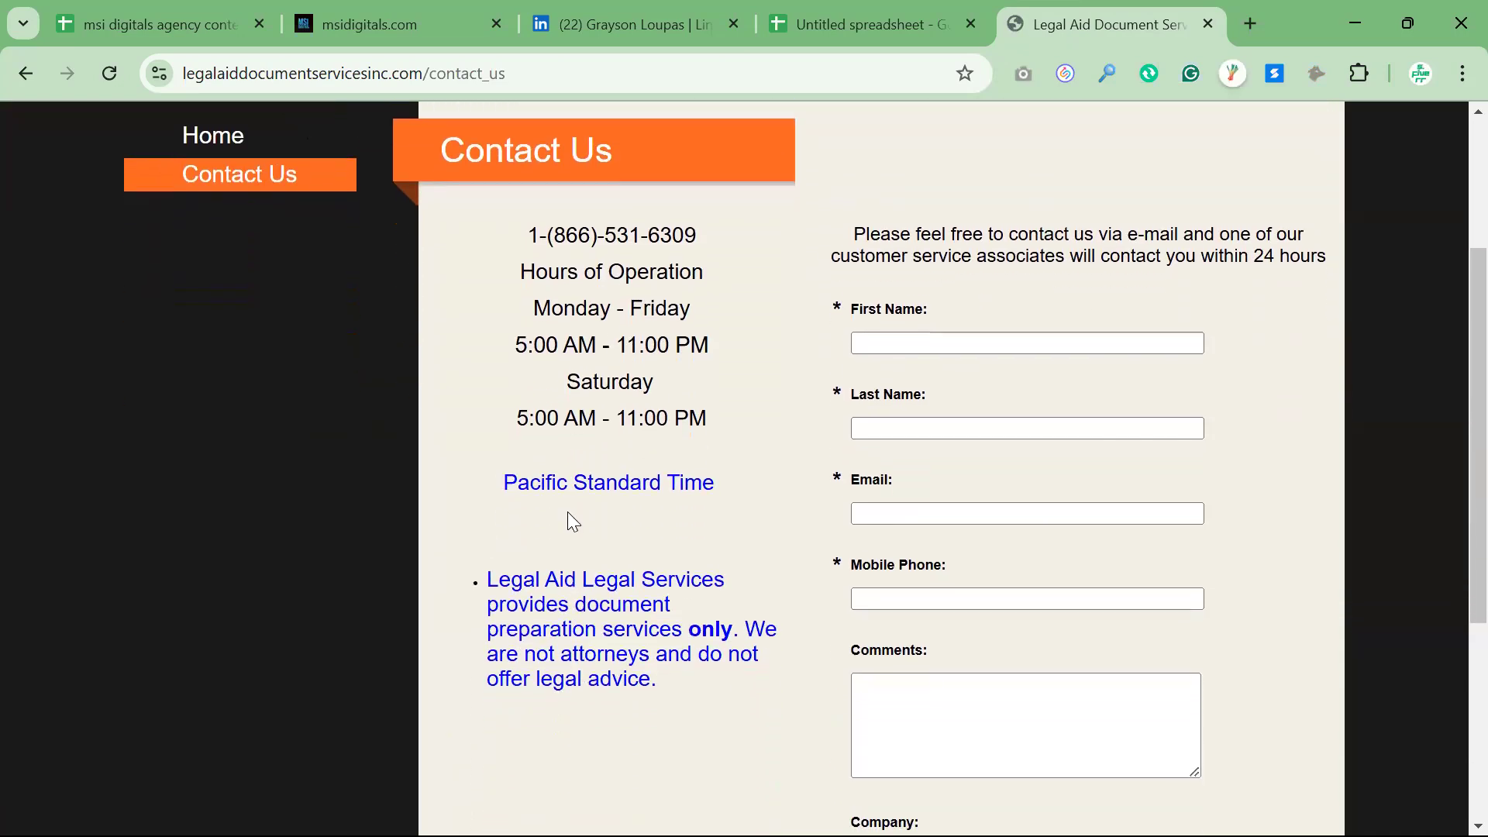
pyautogui.scroll(-5, 568, 513)
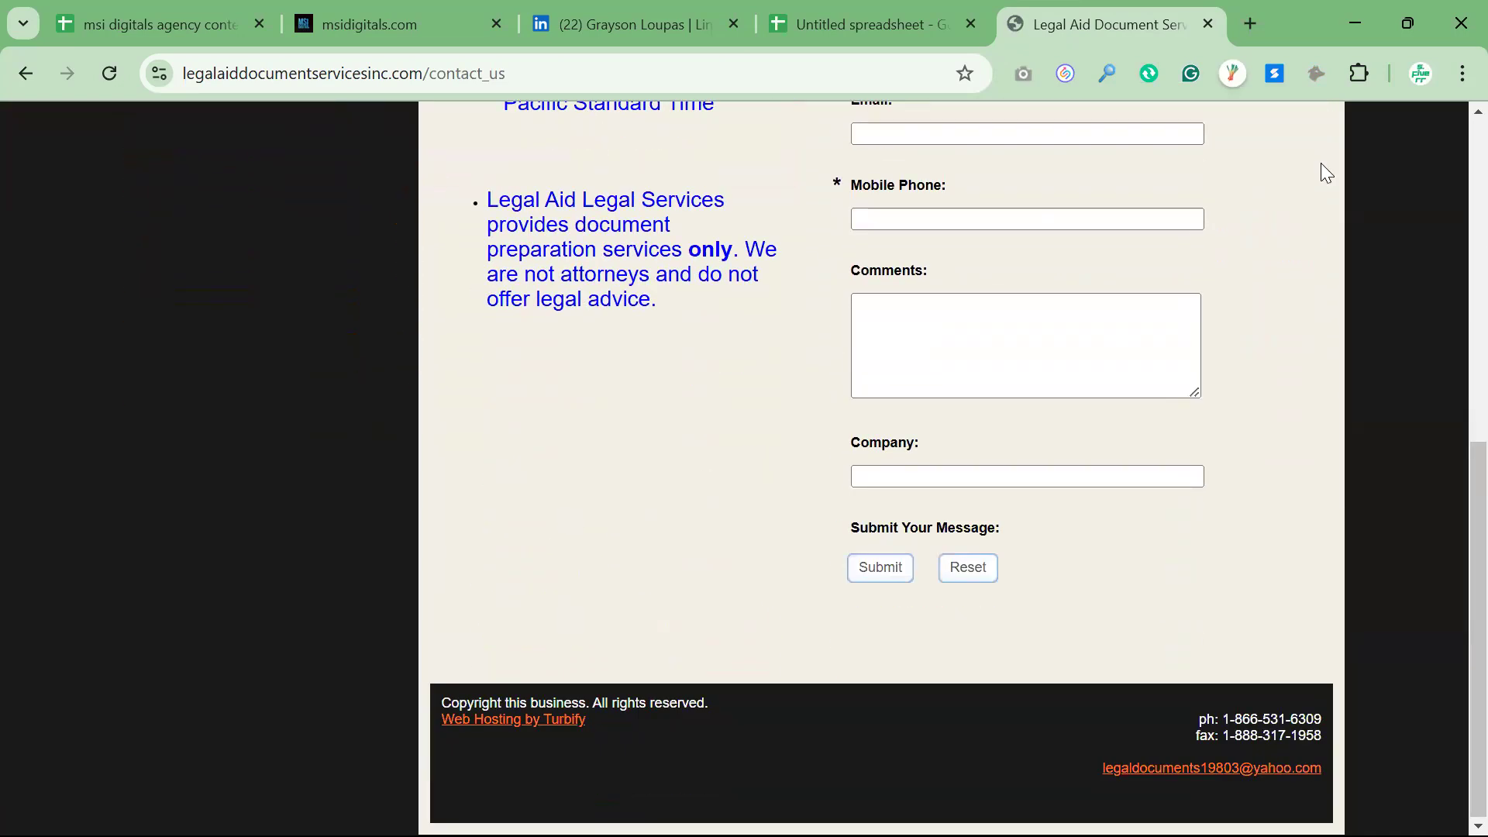
# Search Google in a new tab for "zoominfo Legal Aid Legal Services Corp" and open the company's ZoomInfo profile
pyautogui.click(1249, 26)
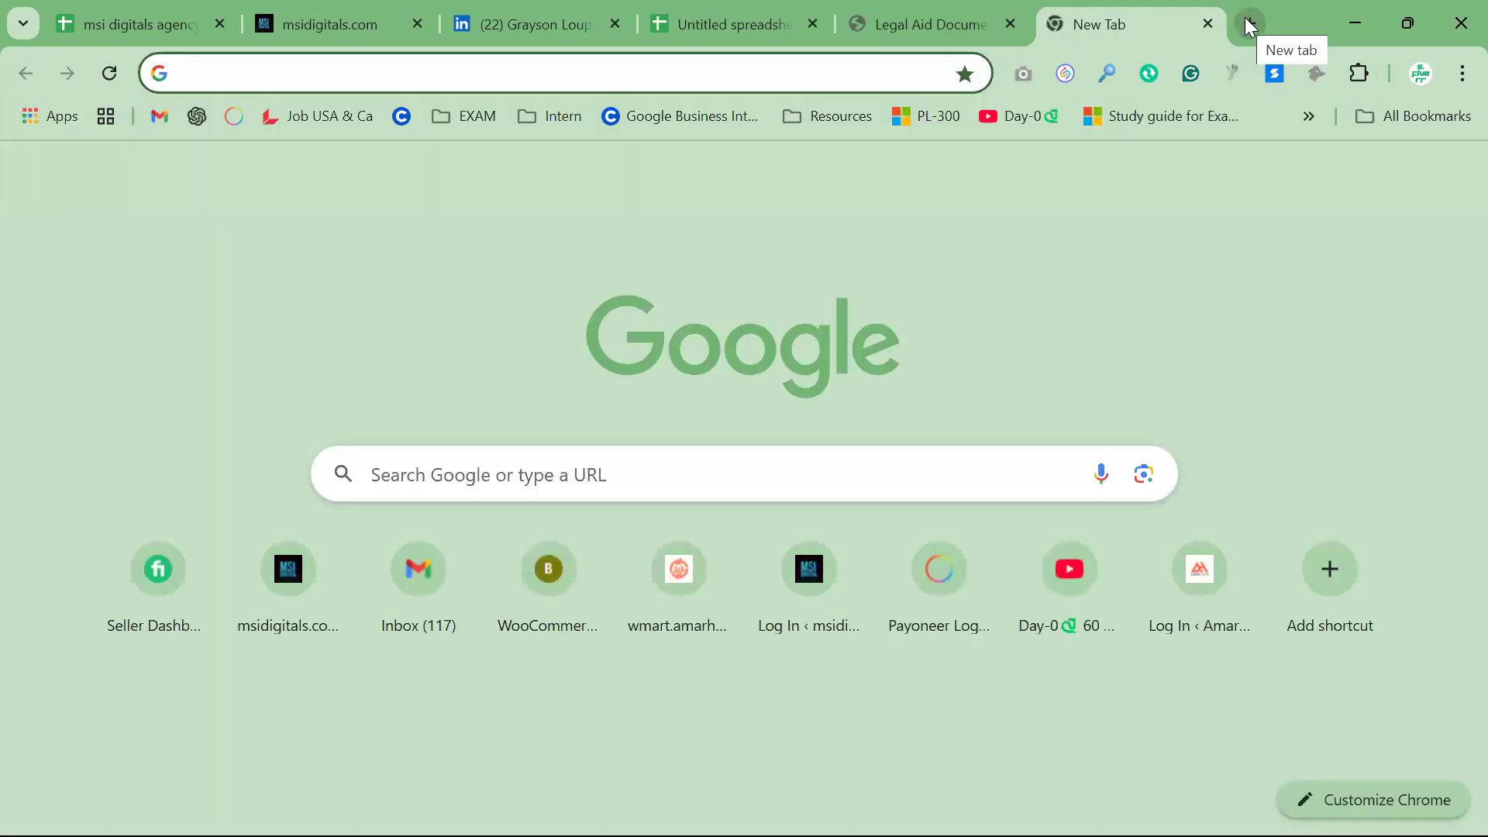
pyautogui.write('zoominfo')
pyautogui.hotkey('ctrl', 'v')
pyautogui.press('Return')
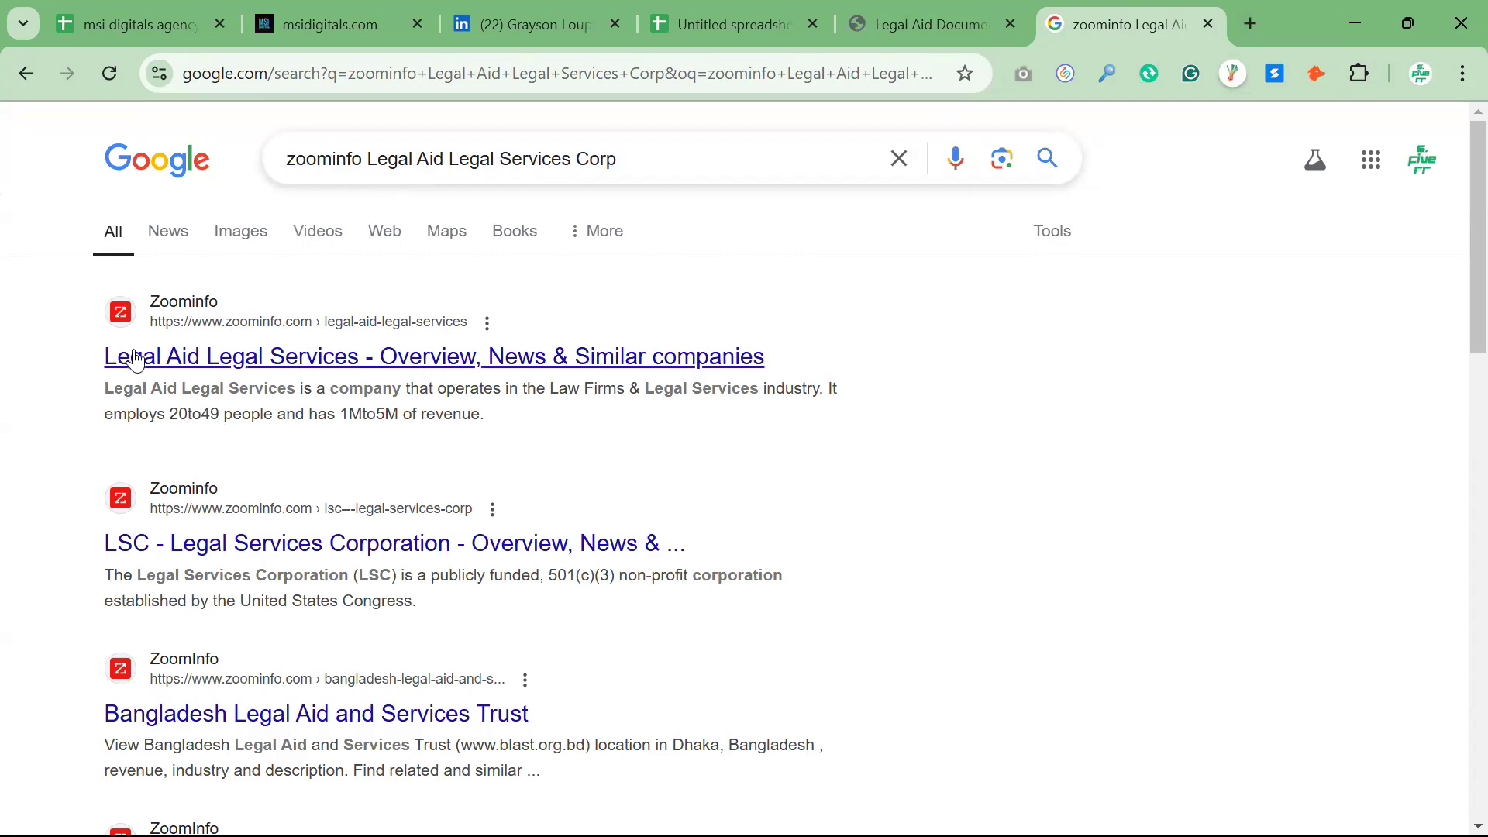
pyautogui.click(226, 359)
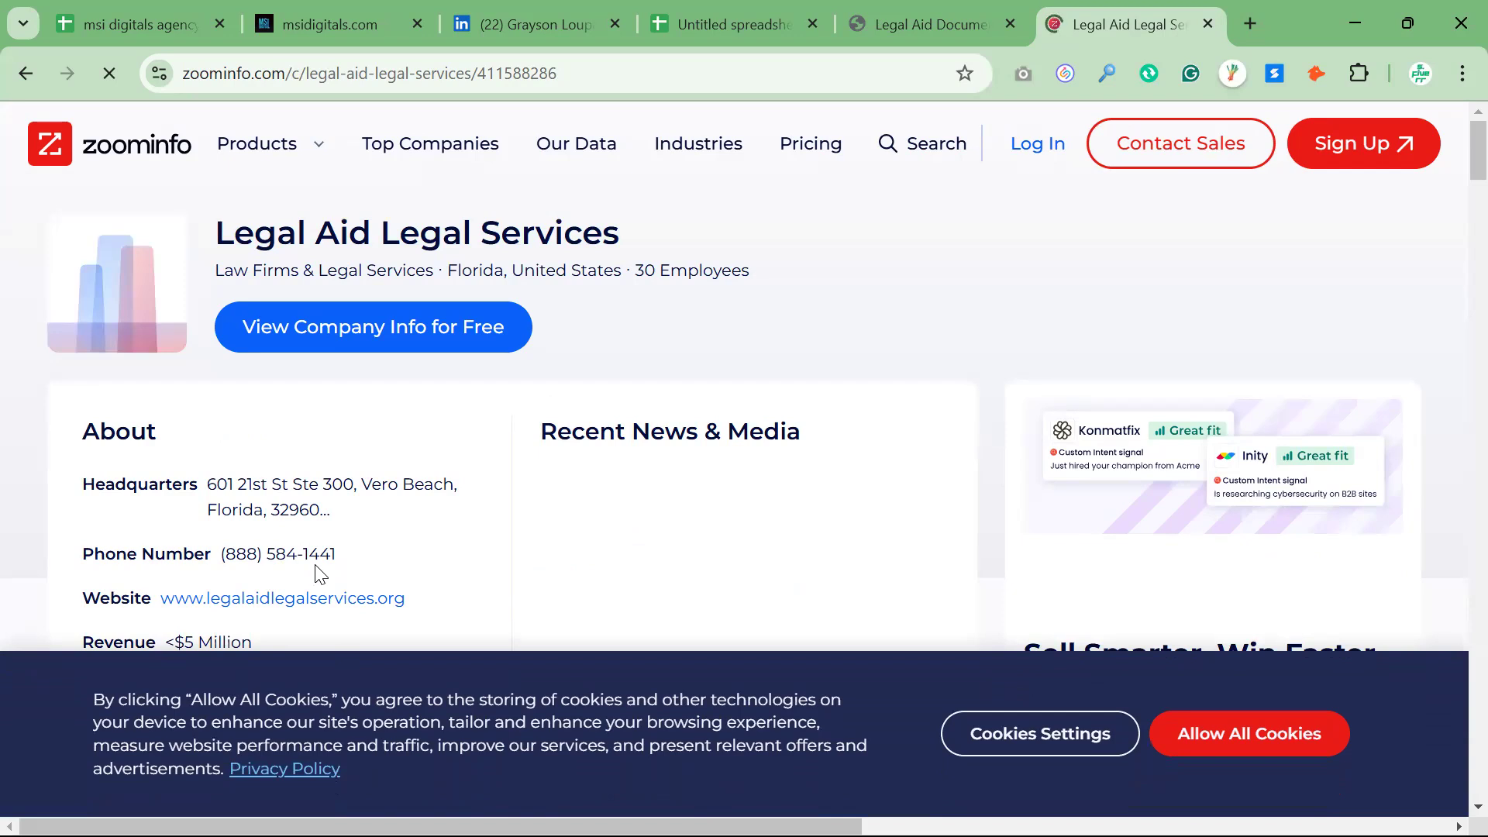
# Compare the phone and e-mail entries in row 4 of the spreadsheet with the headquarters details on the ZoomInfo profile
pyautogui.click(694, 33)
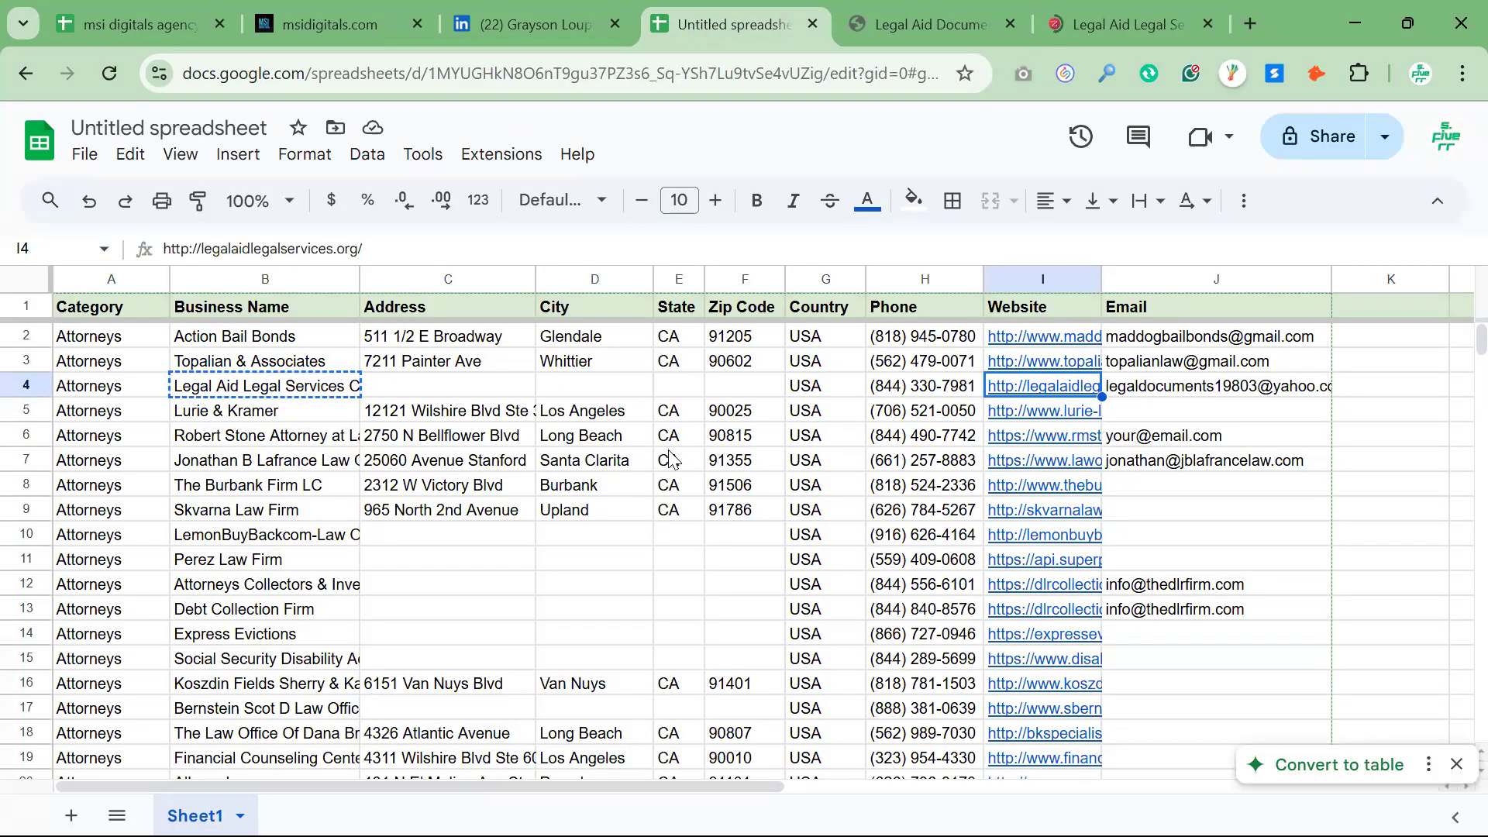
pyautogui.click(930, 389)
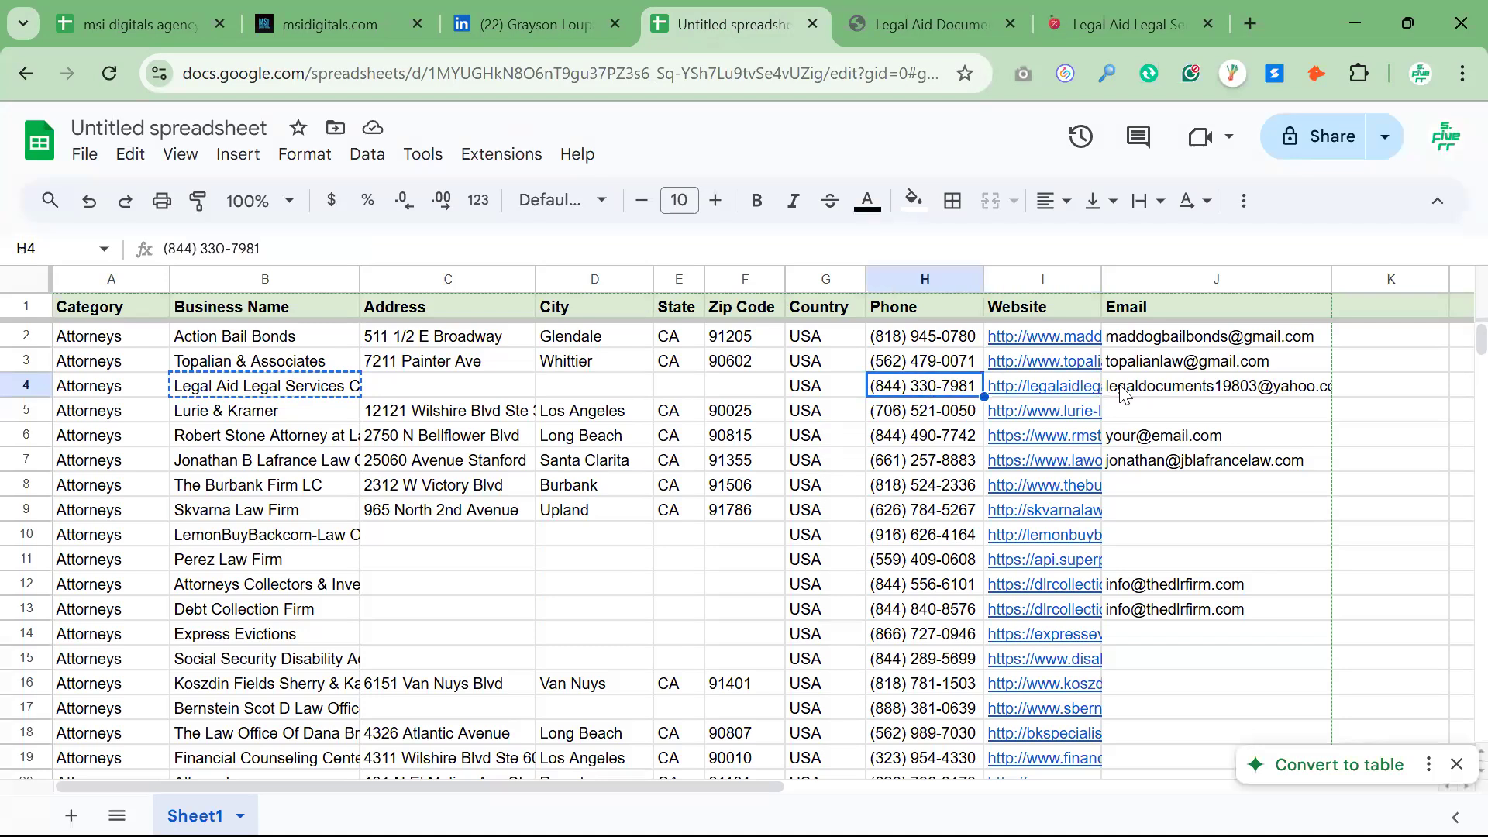
pyautogui.click(1123, 393)
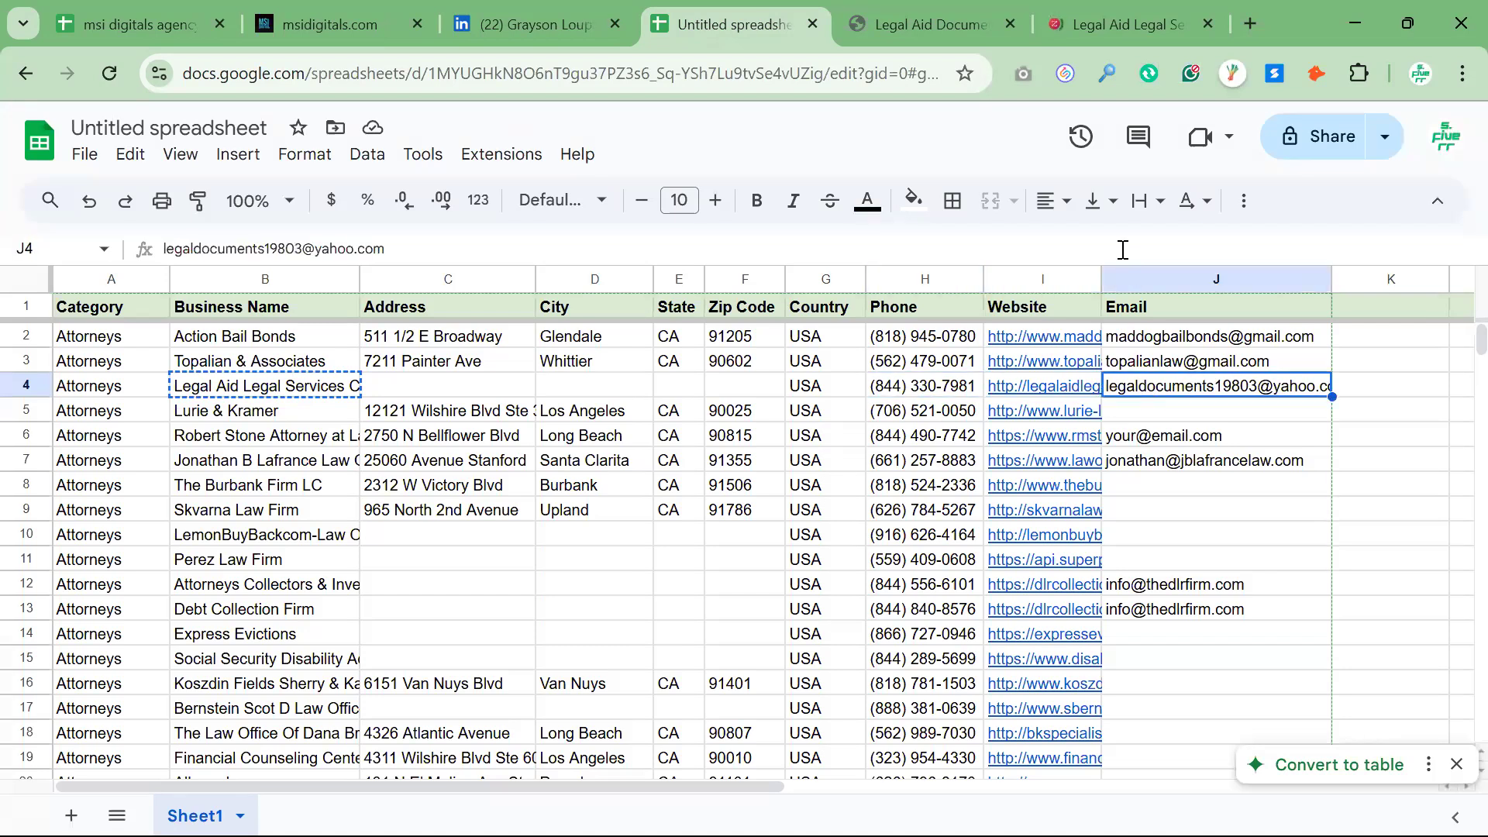
pyautogui.click(1093, 28)
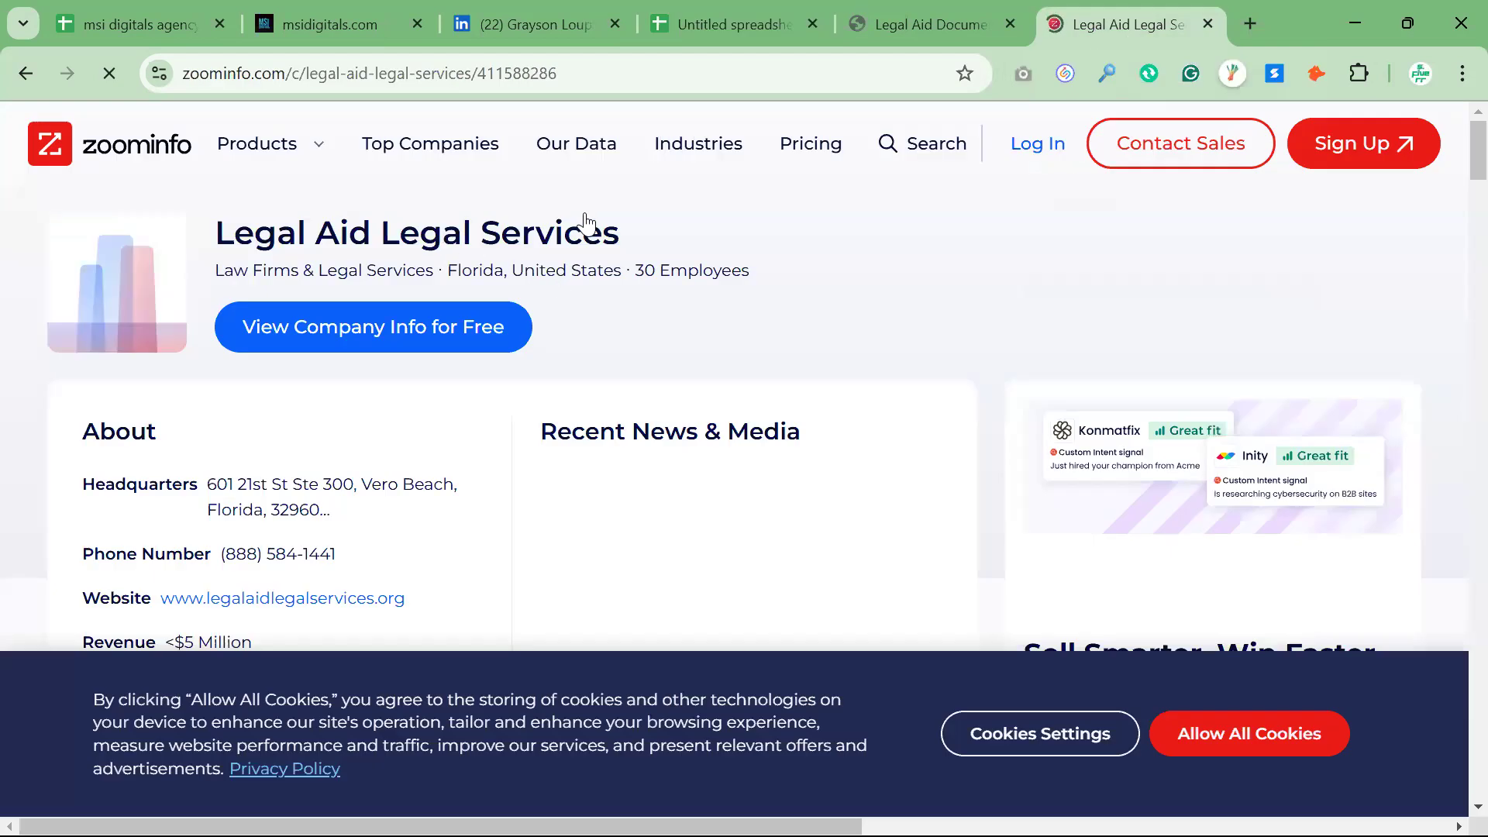
pyautogui.doubleClick(222, 512)
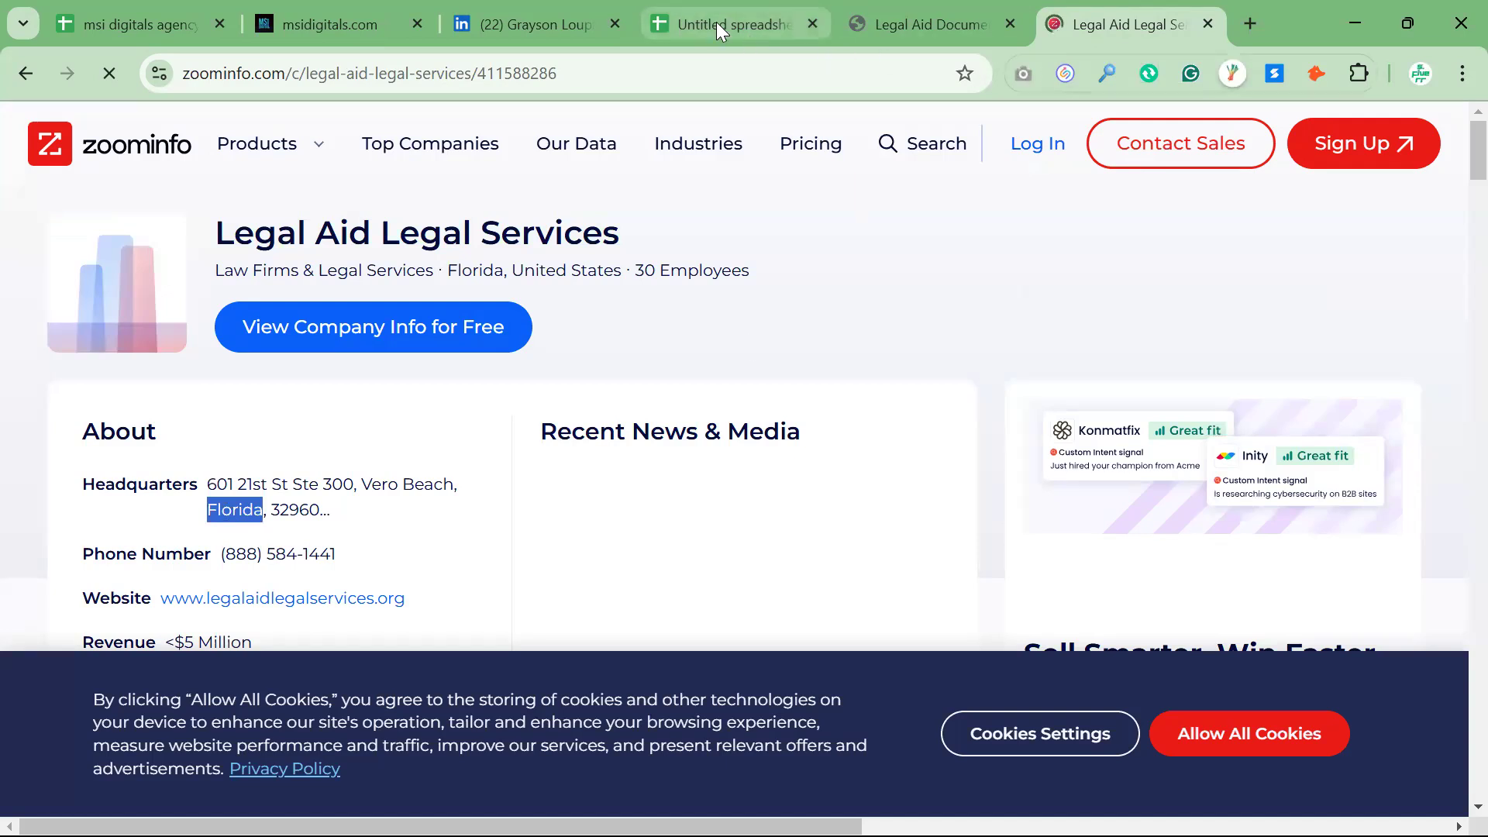
# Check the State column and row 4's Address through Zip Code and Email cells in the spreadsheet for completeness
pyautogui.click(716, 22)
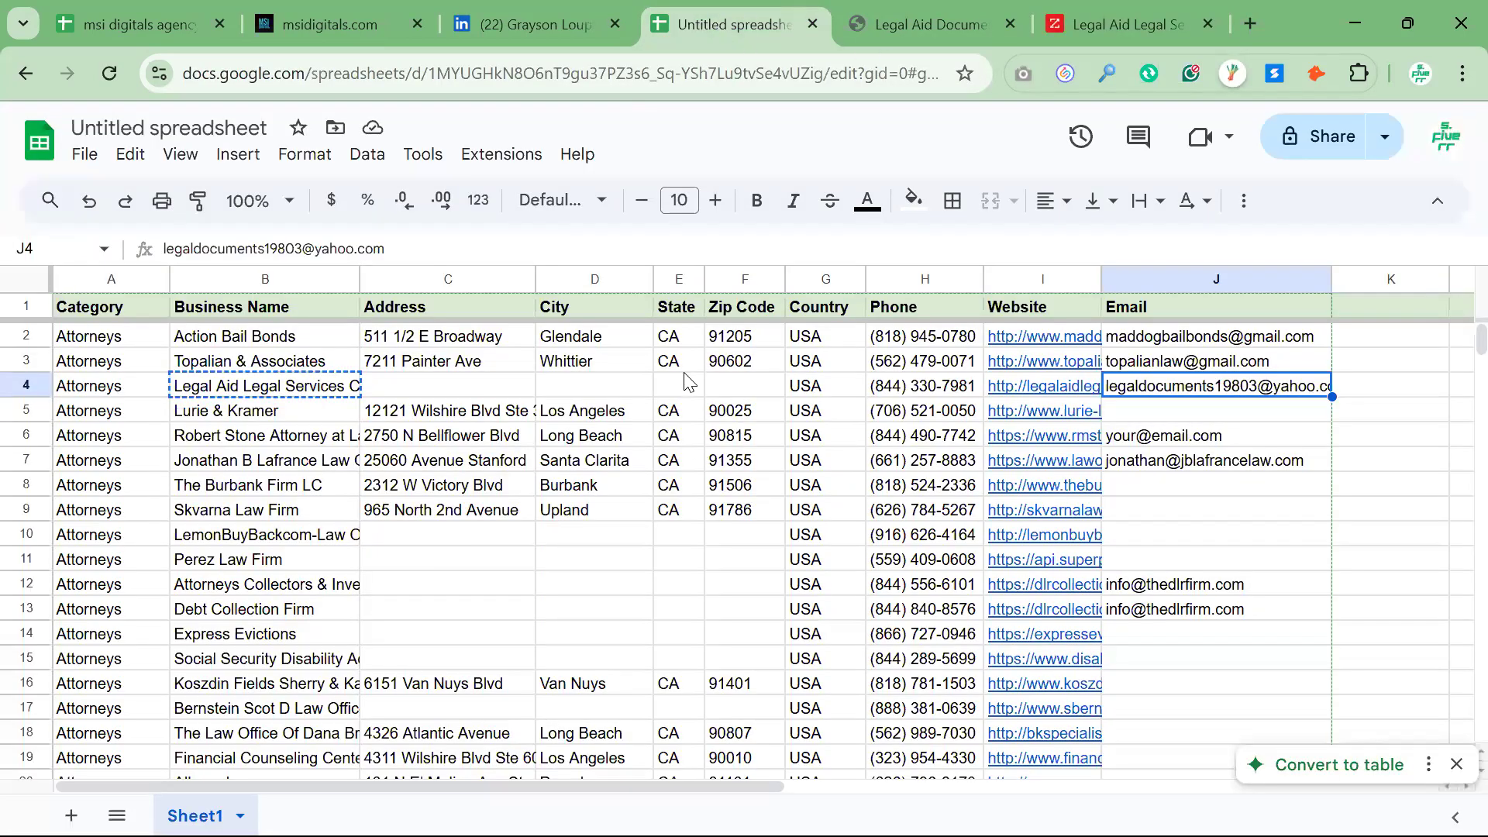
pyautogui.moveTo(678, 361); pyautogui.dragTo(681, 615)
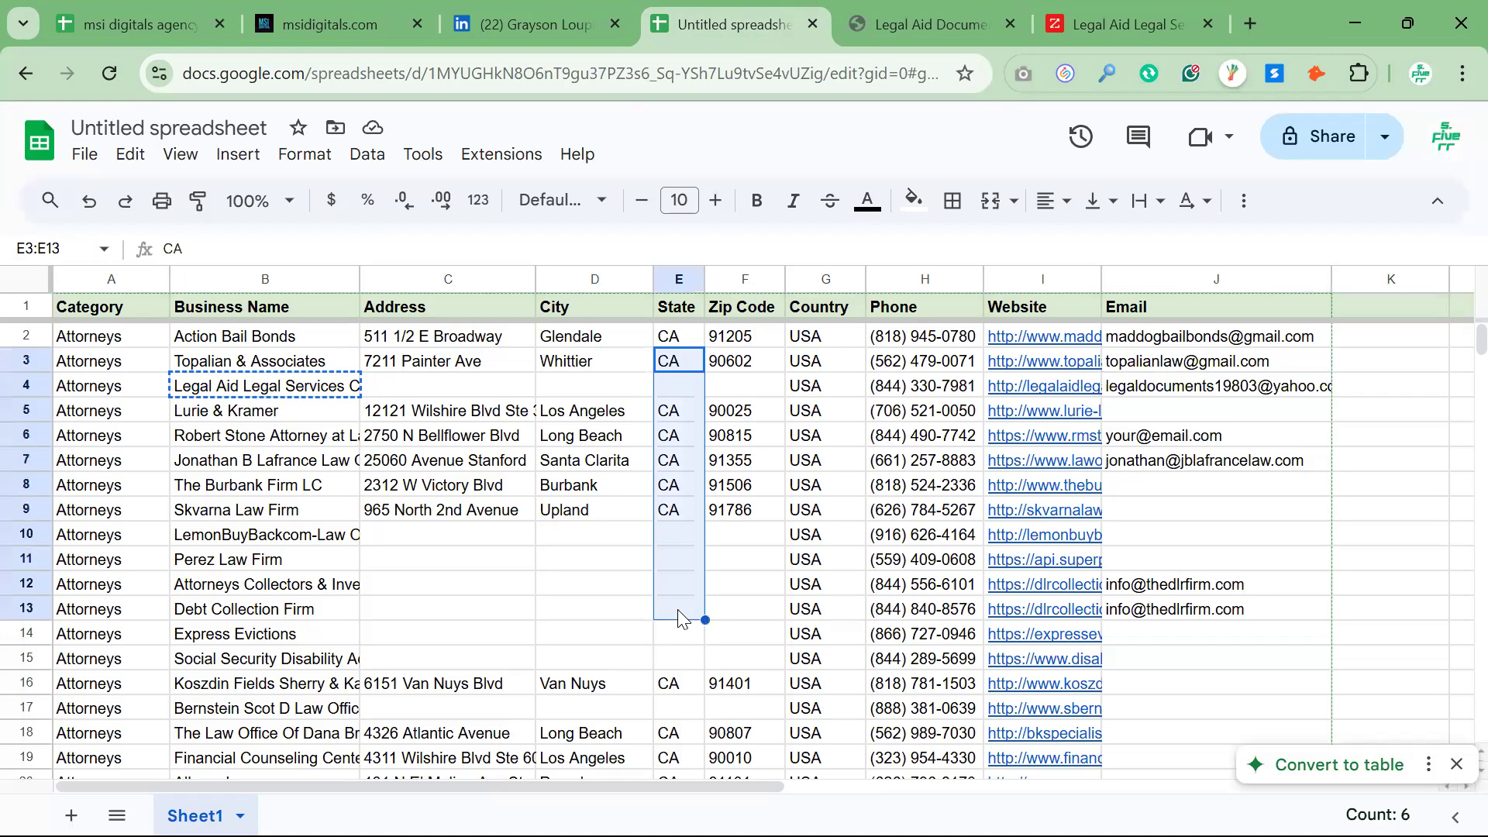
pyautogui.click(416, 388)
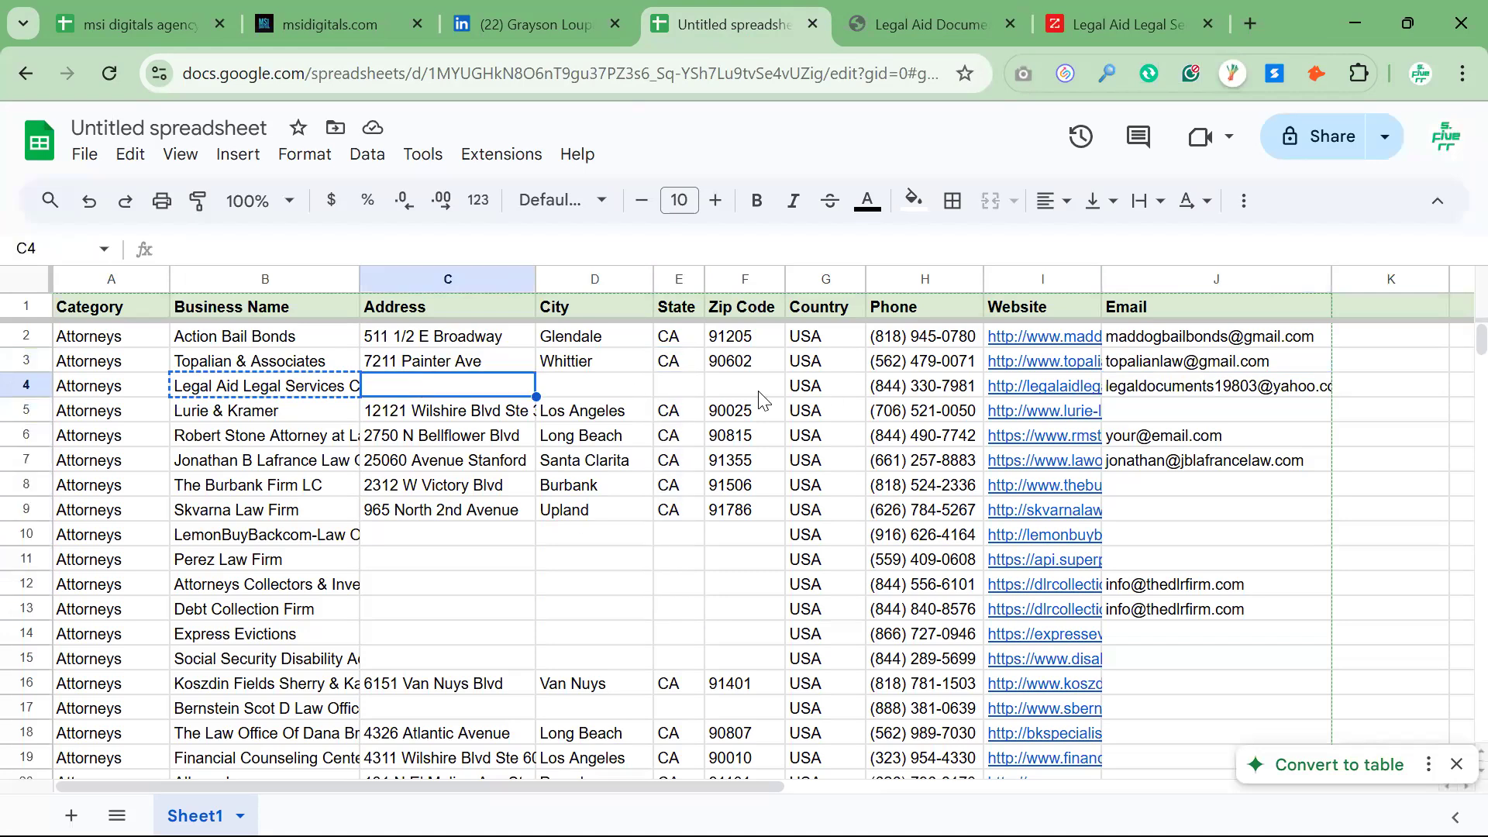
pyautogui.moveTo(460, 390); pyautogui.dragTo(721, 390)
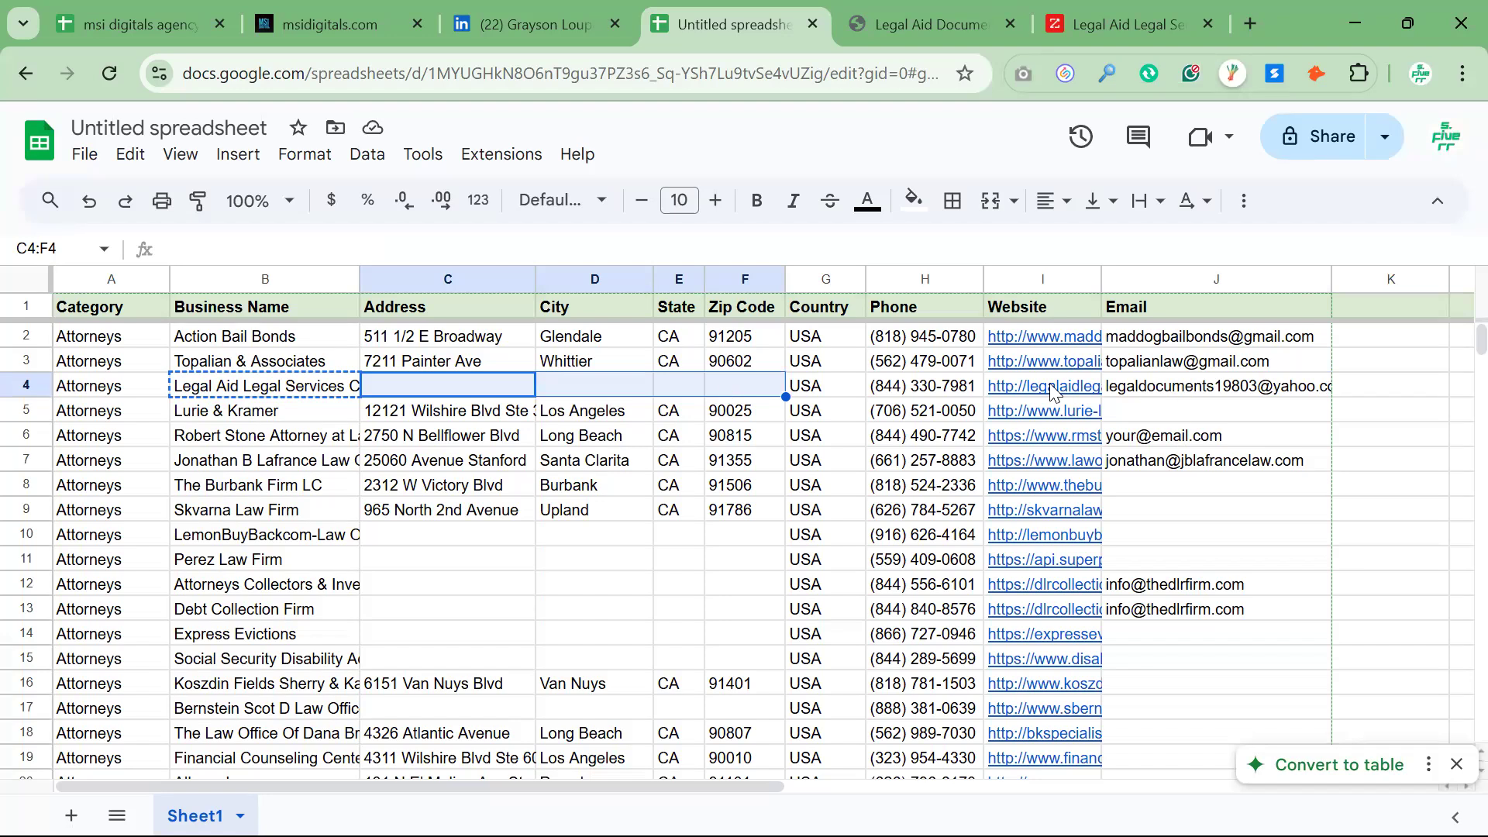
pyautogui.click(1180, 397)
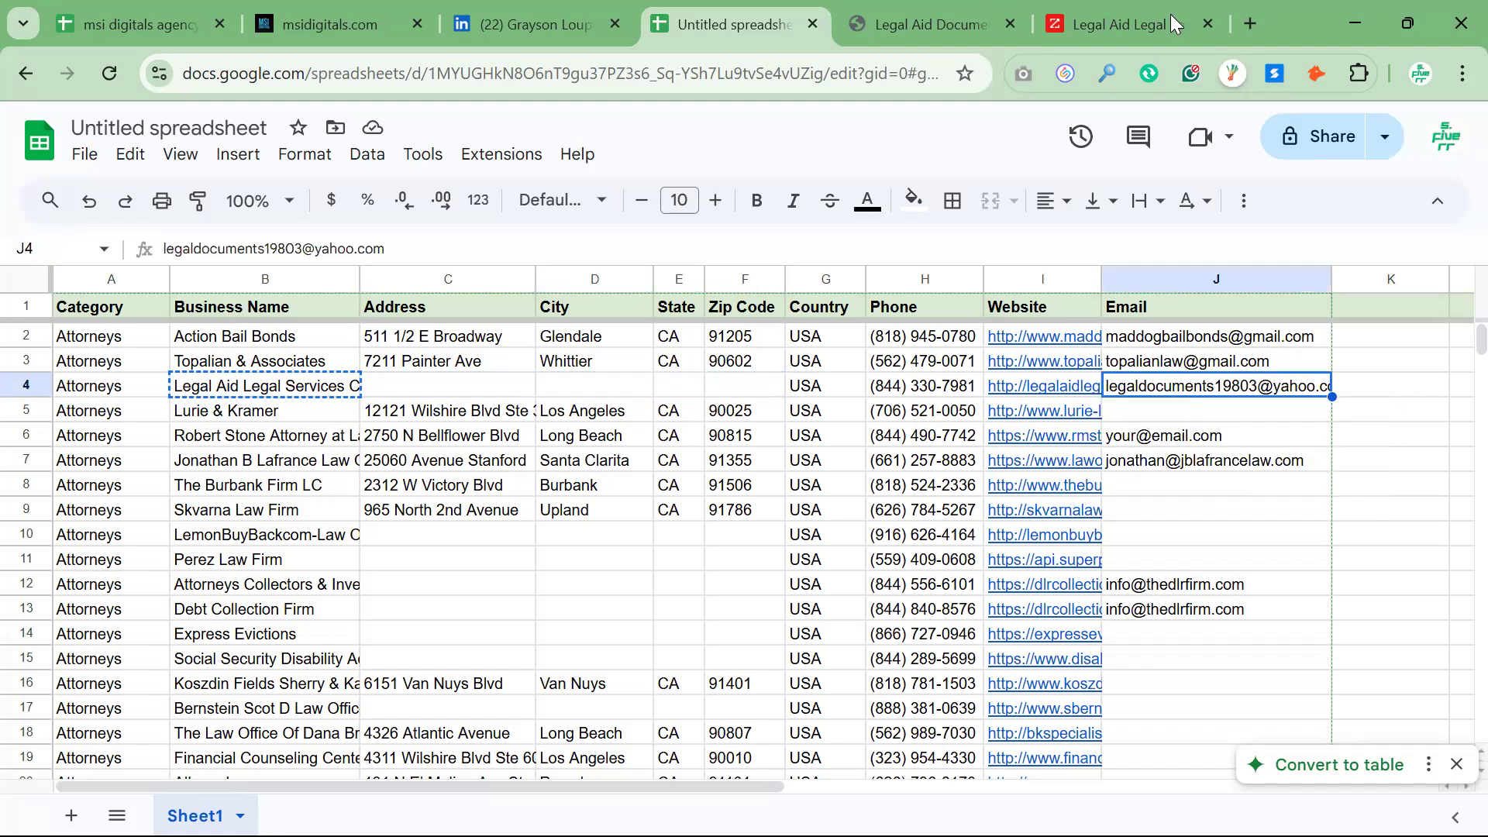
# Search Google for "site:linkedin.com Legal Aid Legal Services Corp" and open the Legal Services Corporation company page on LinkedIn
pyautogui.click(1144, 25)
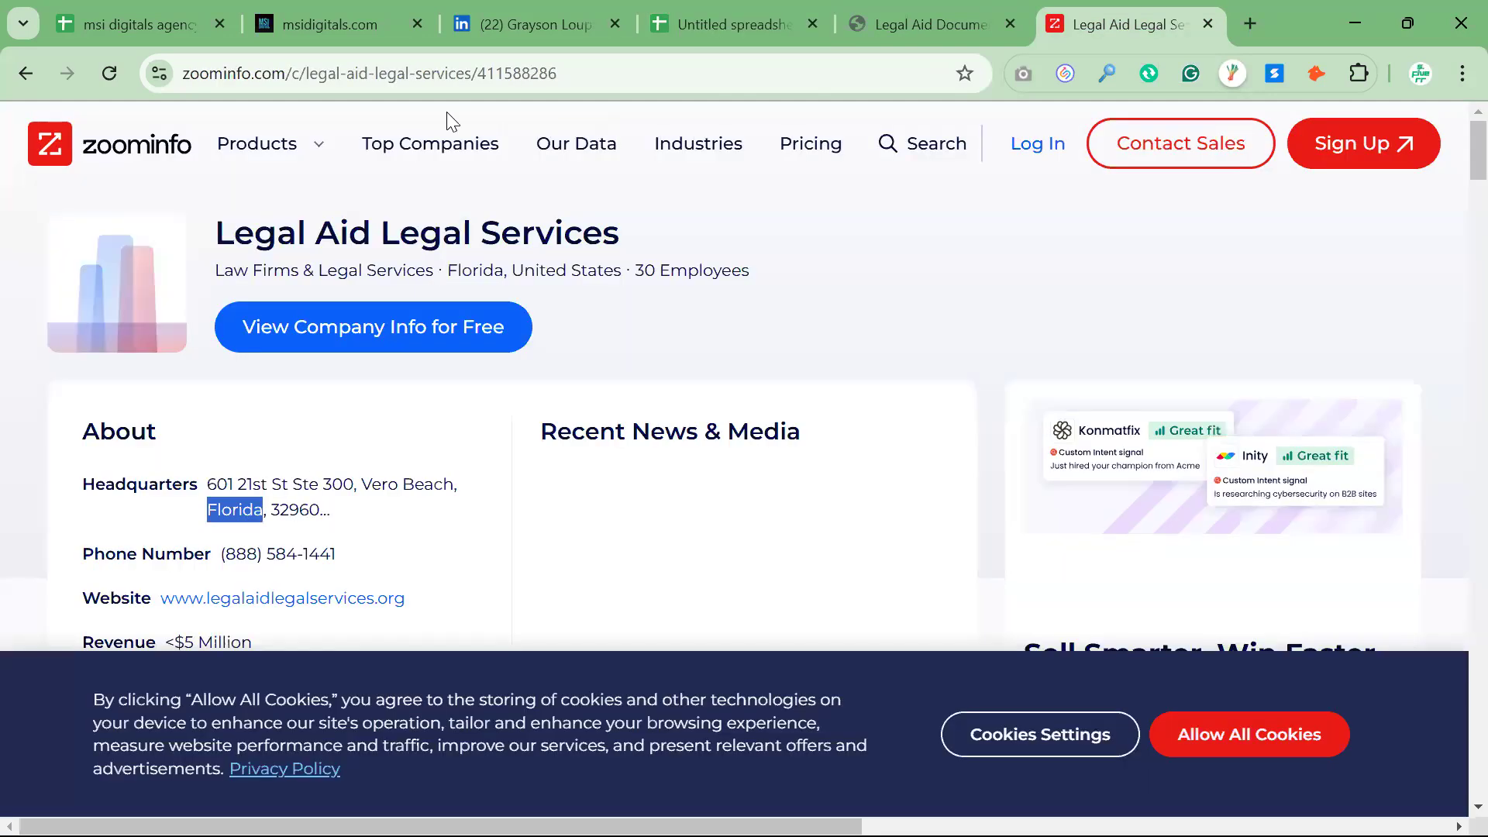
pyautogui.click(393, 76)
pyautogui.write('si')
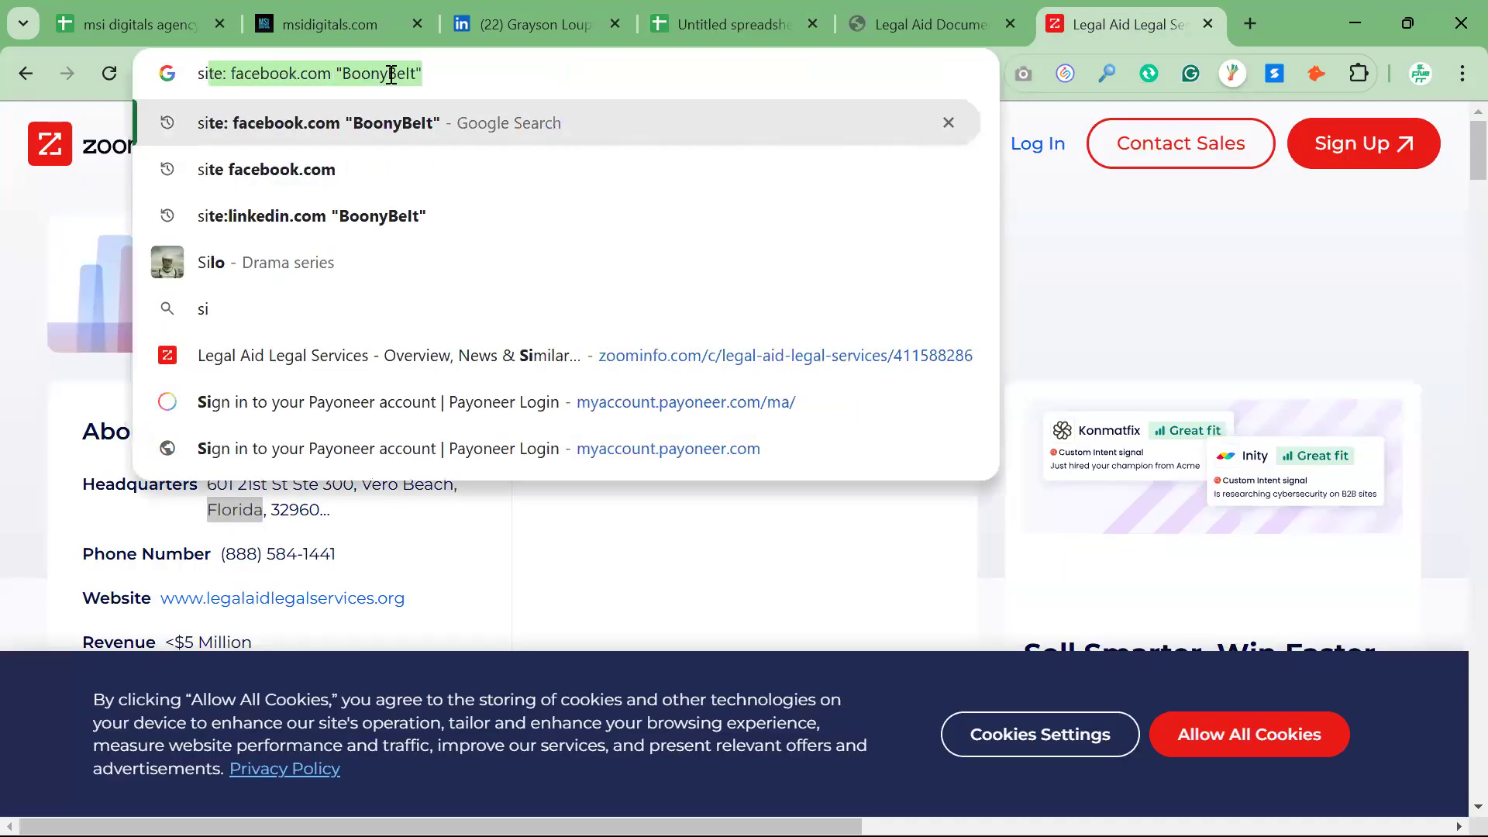
pyautogui.write('te:linkedin.com')
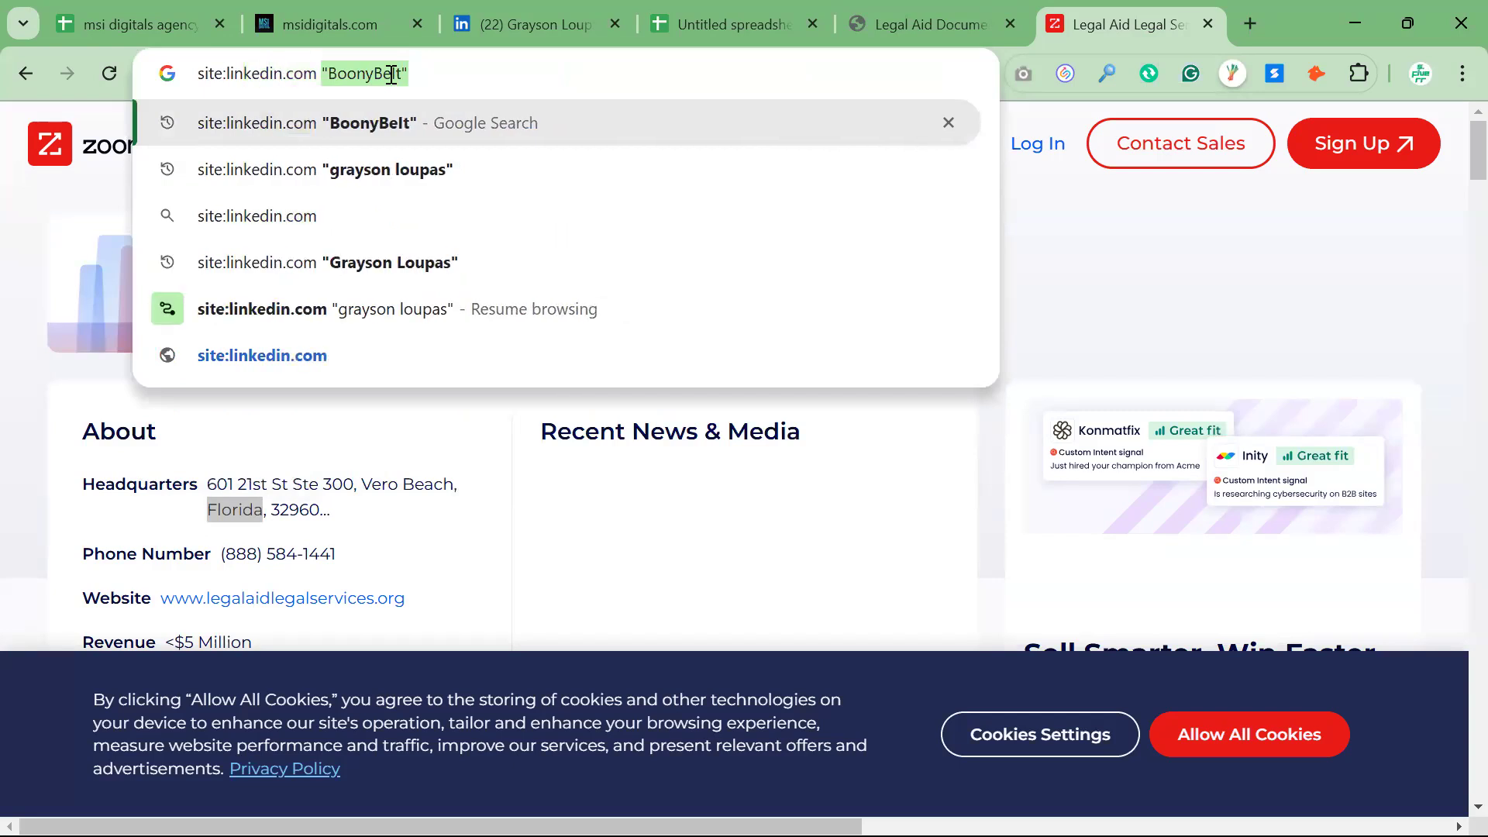
pyautogui.write('Legal Aid Legal Services Corp')
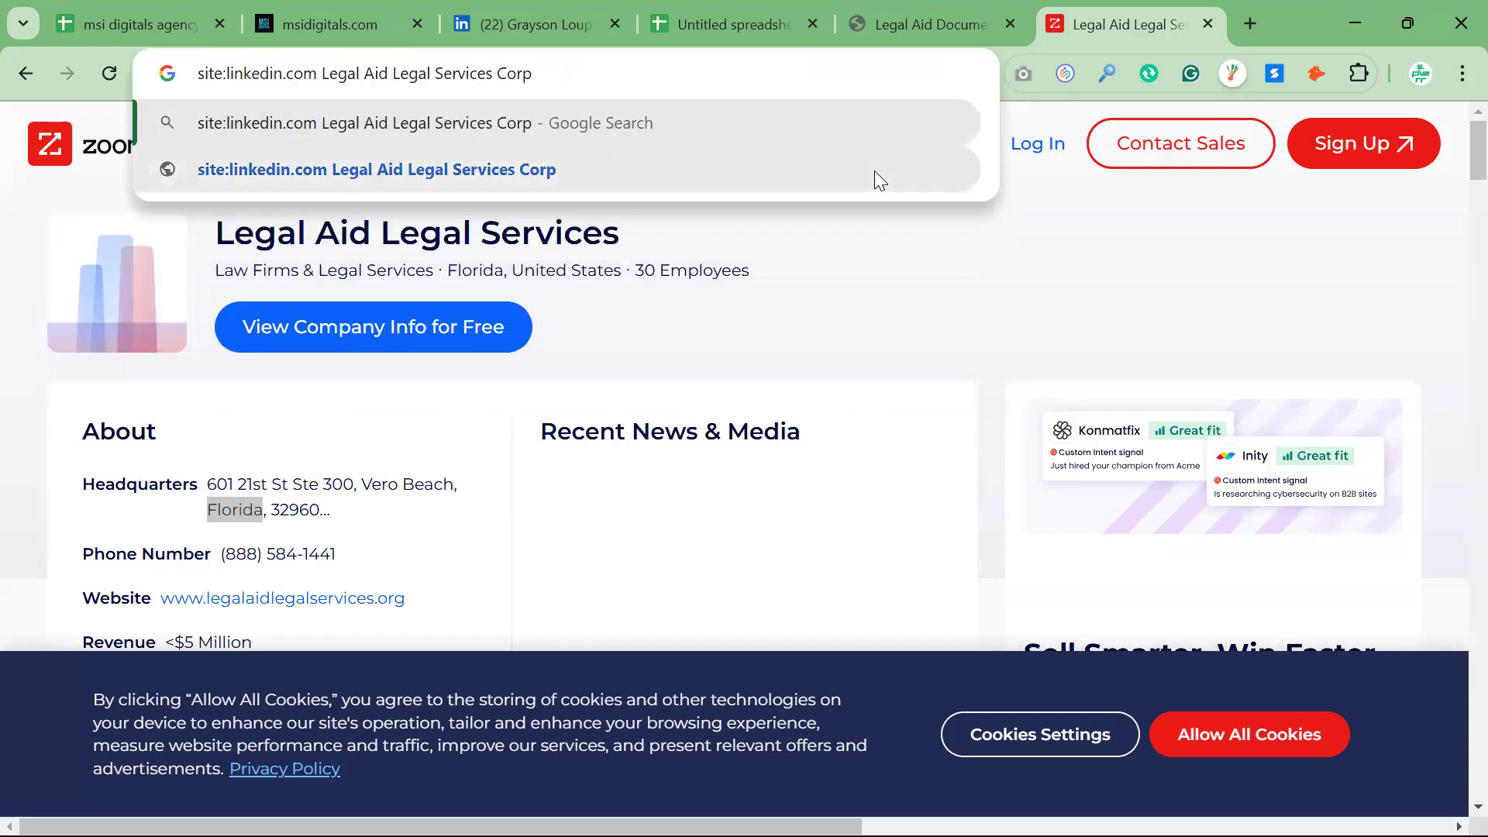
pyautogui.press('Return')
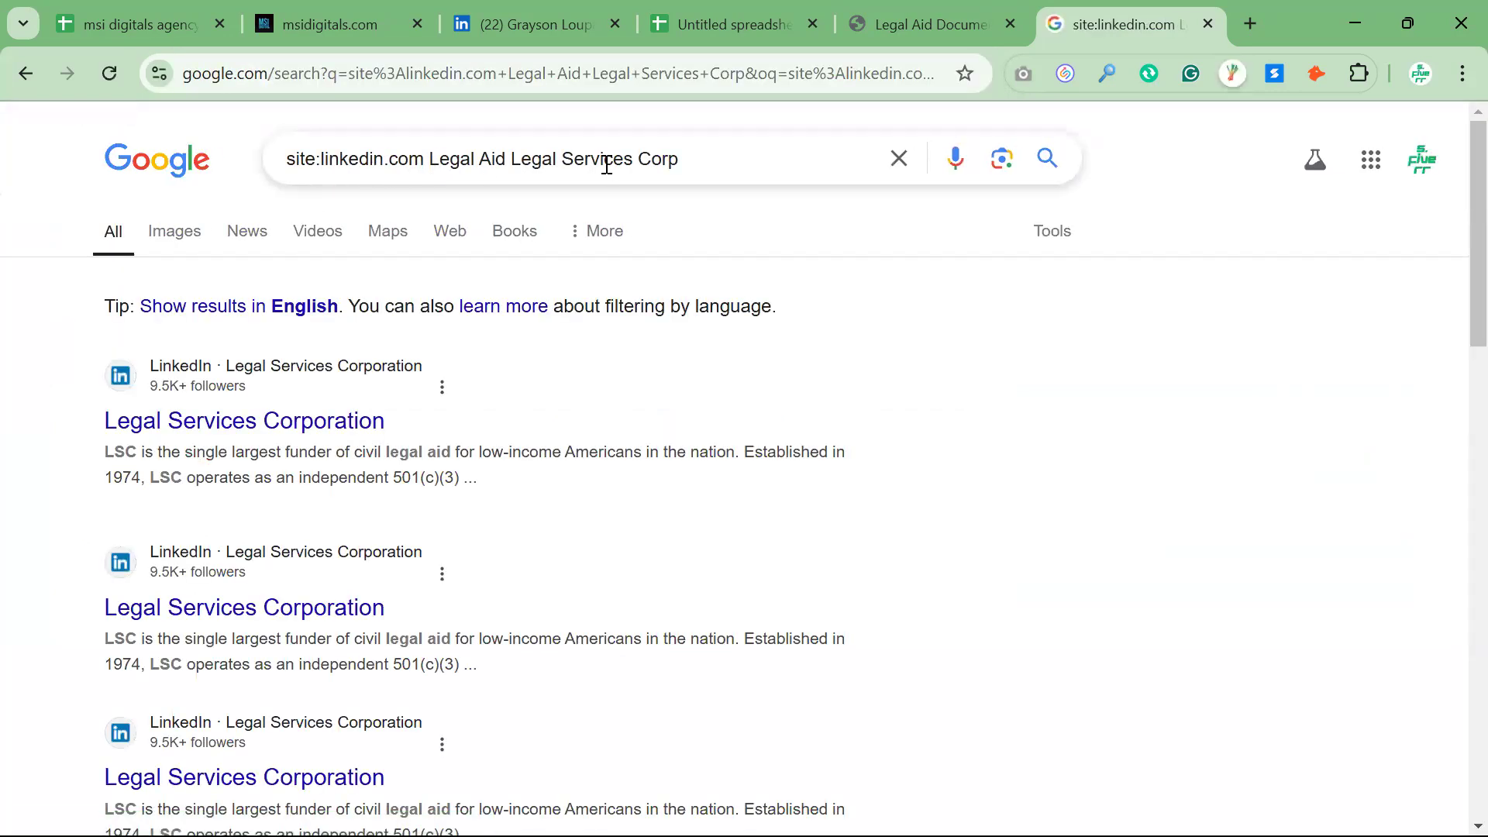
pyautogui.click(329, 423)
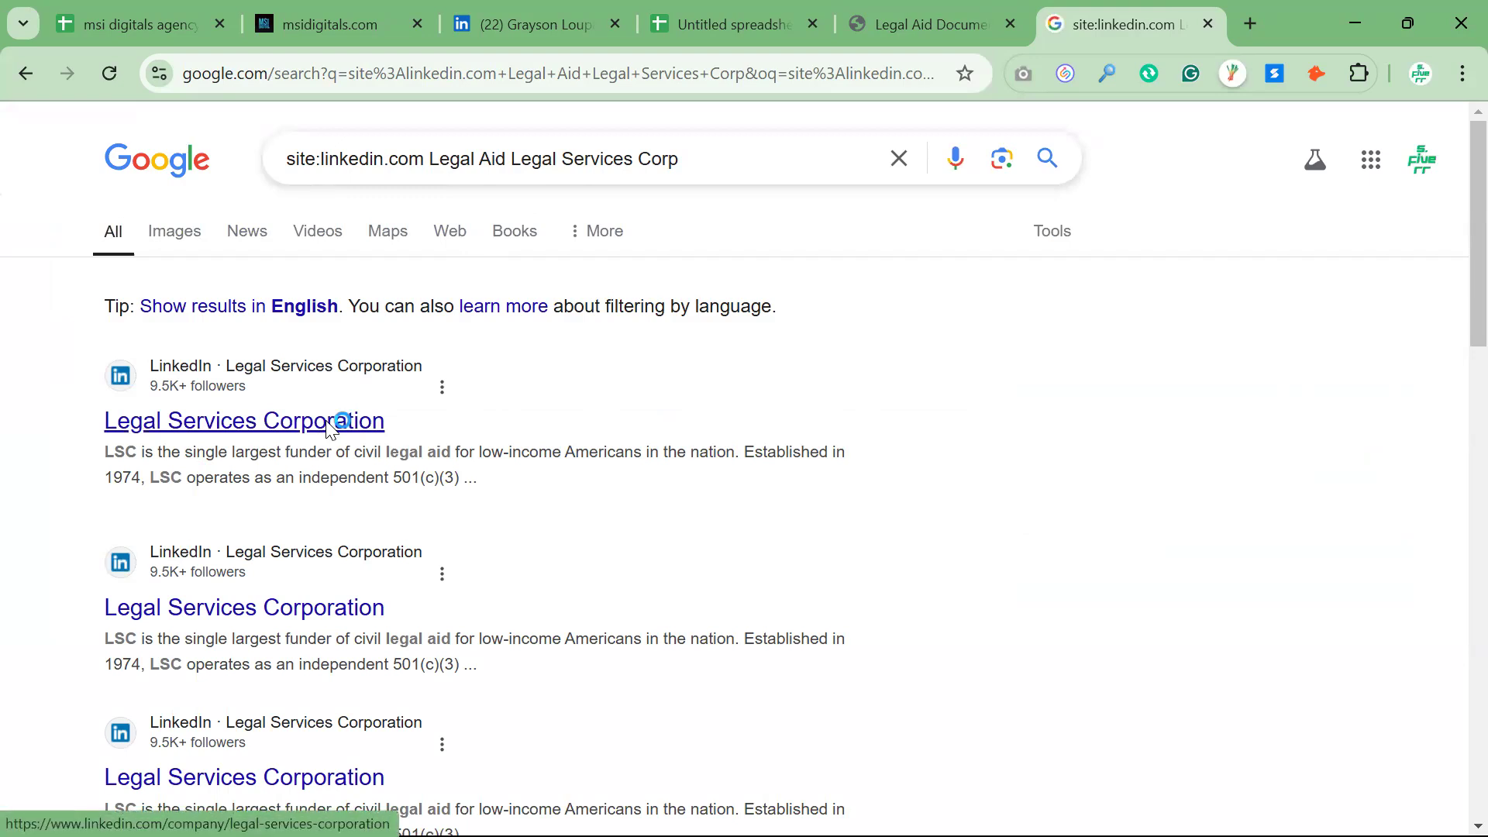
pyautogui.click(330, 426)
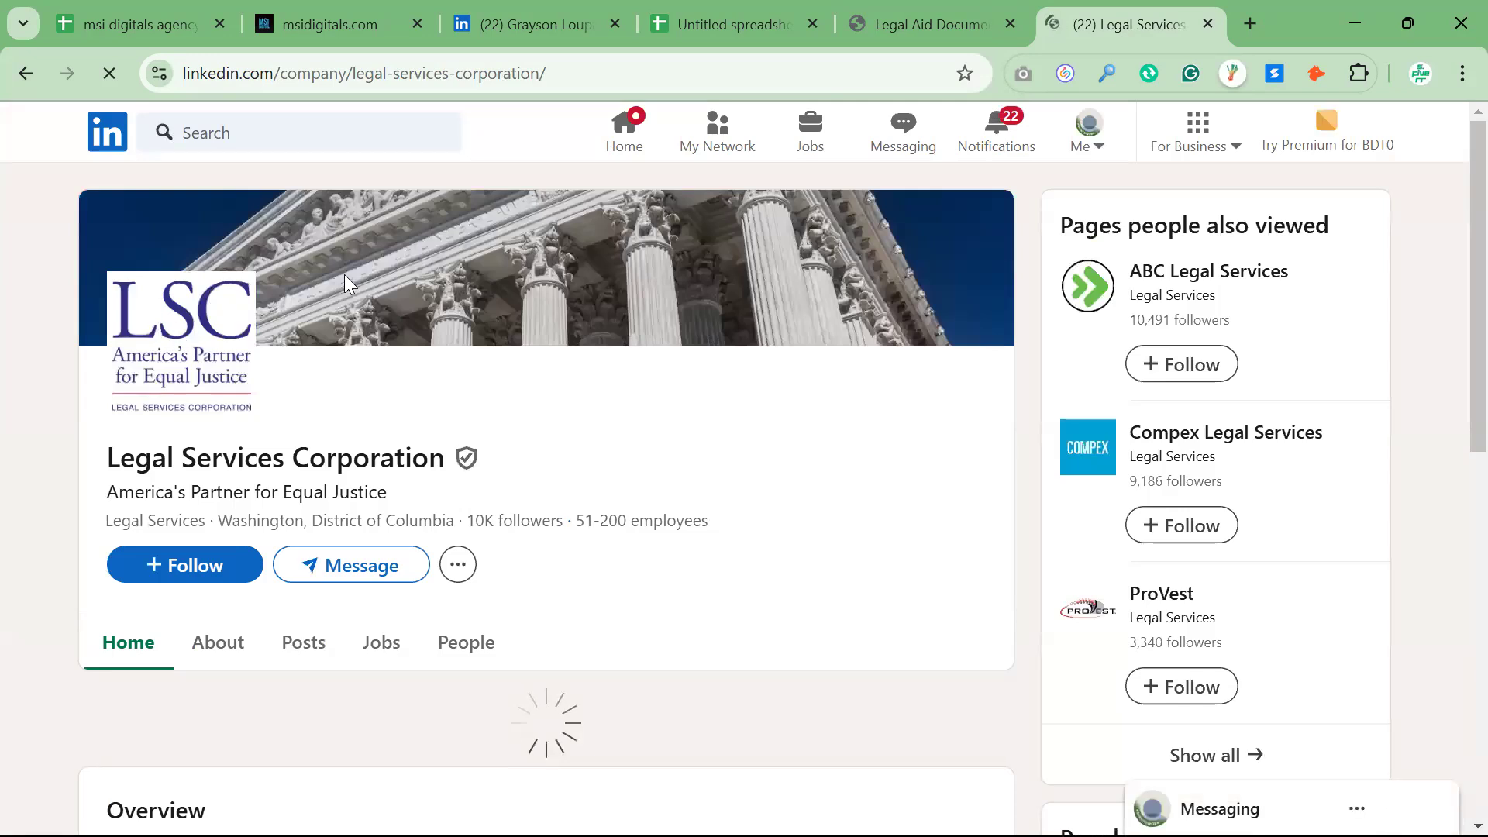
# Recheck the Contact Us page of the Legal Aid Legal Services website and go back to its previous page
pyautogui.click(941, 27)
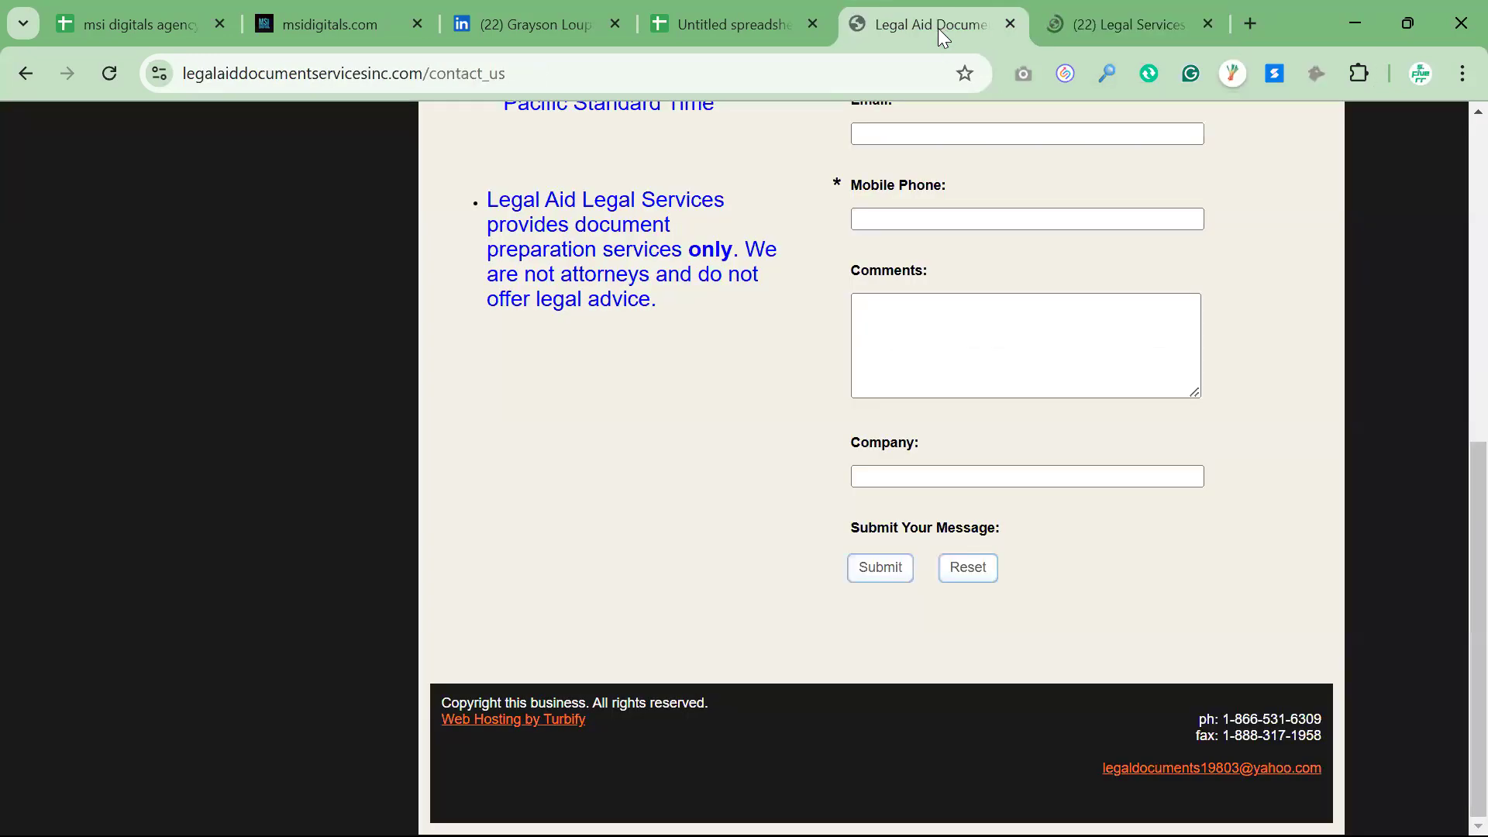
pyautogui.scroll(4, 726, 360)
pyautogui.scroll(4, 727, 362)
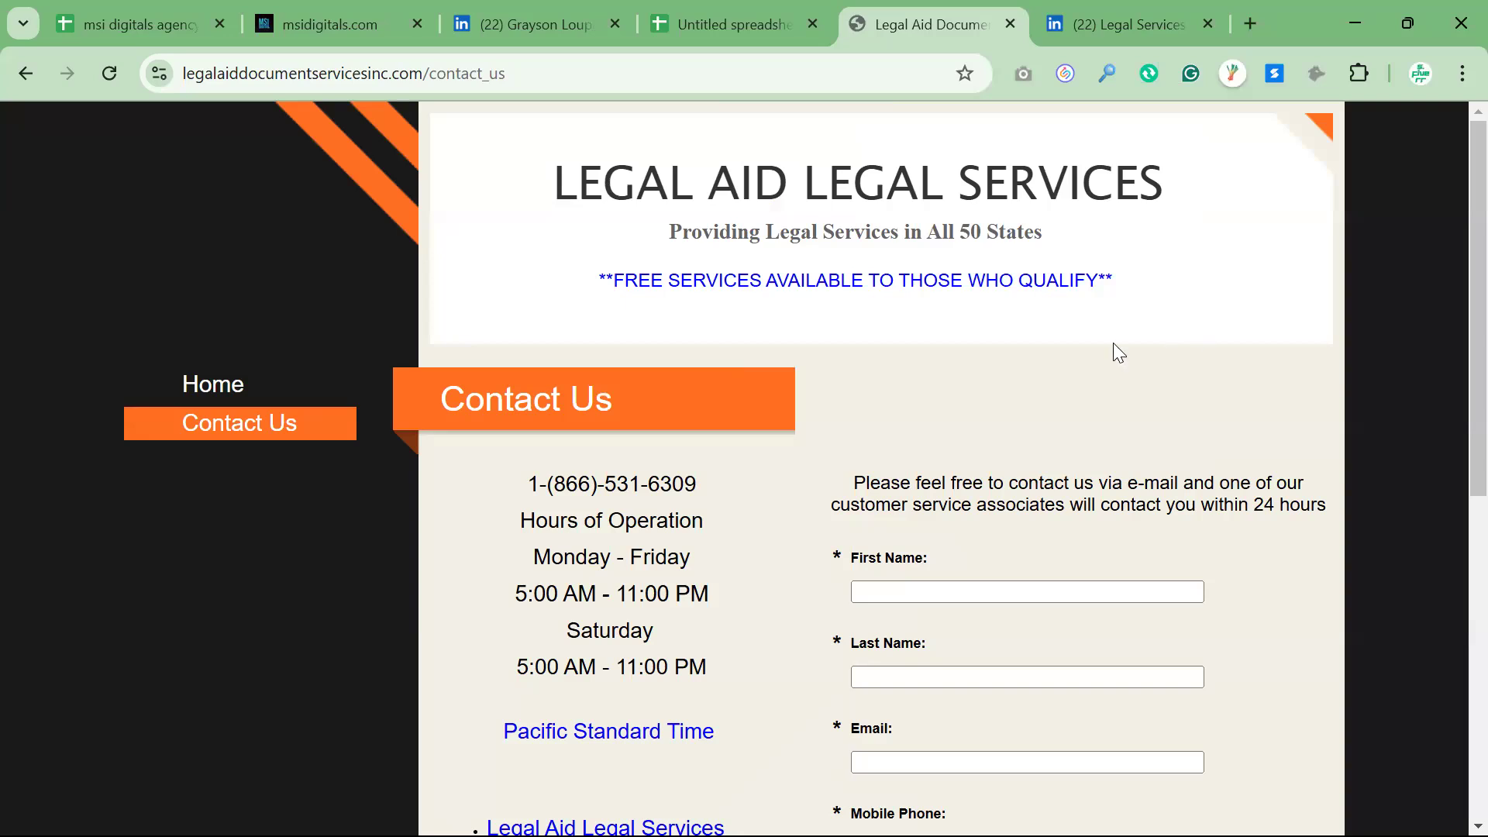
pyautogui.scroll(-8, 809, 586)
pyautogui.scroll(8, 809, 586)
pyautogui.click(30, 62)
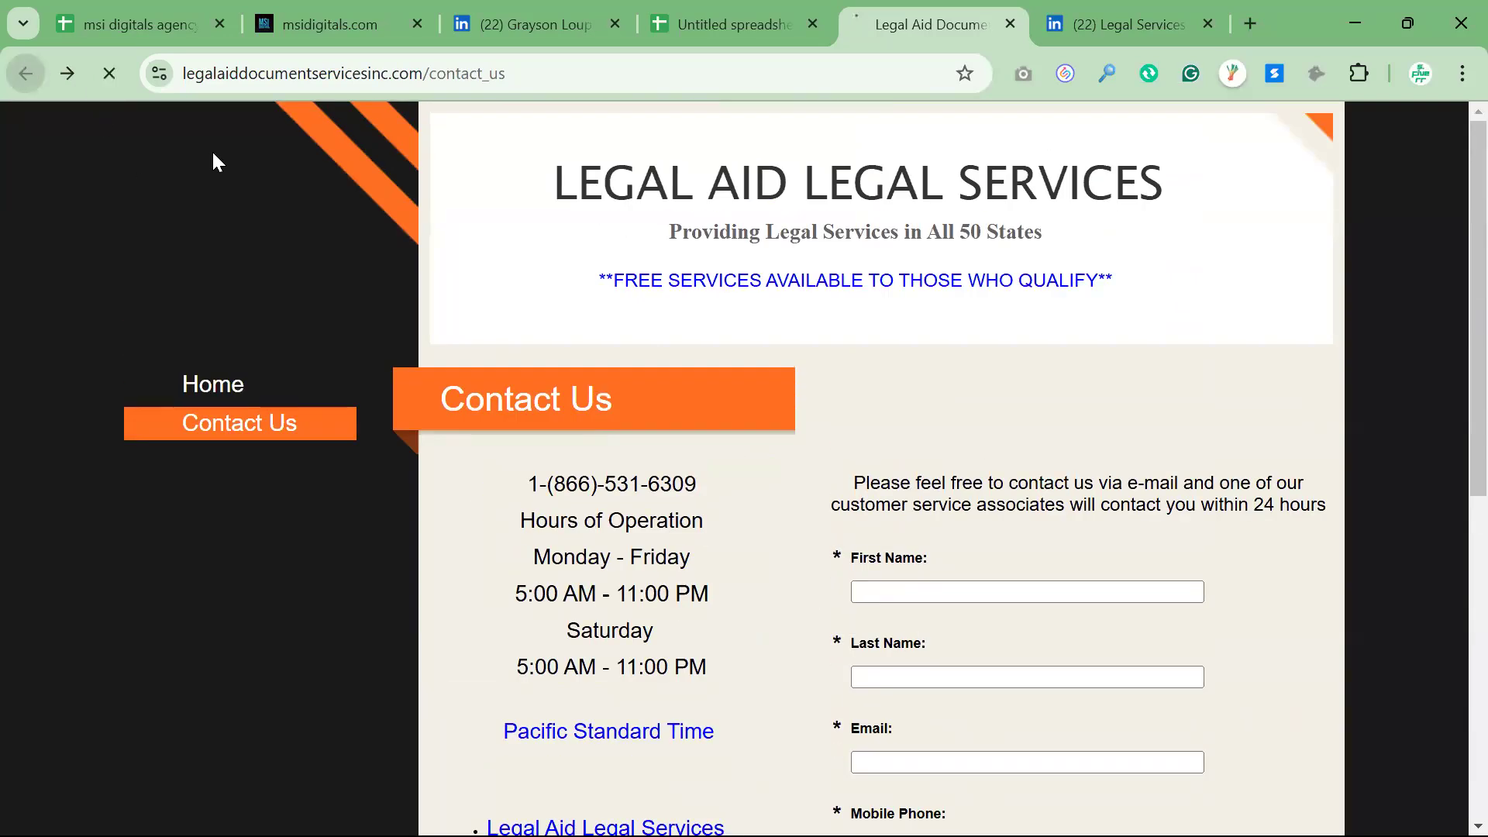
# In the spreadsheet, try deleting row 4 with the Legal Aid Legal Services Corp lead and undo the deletion
pyautogui.click(724, 34)
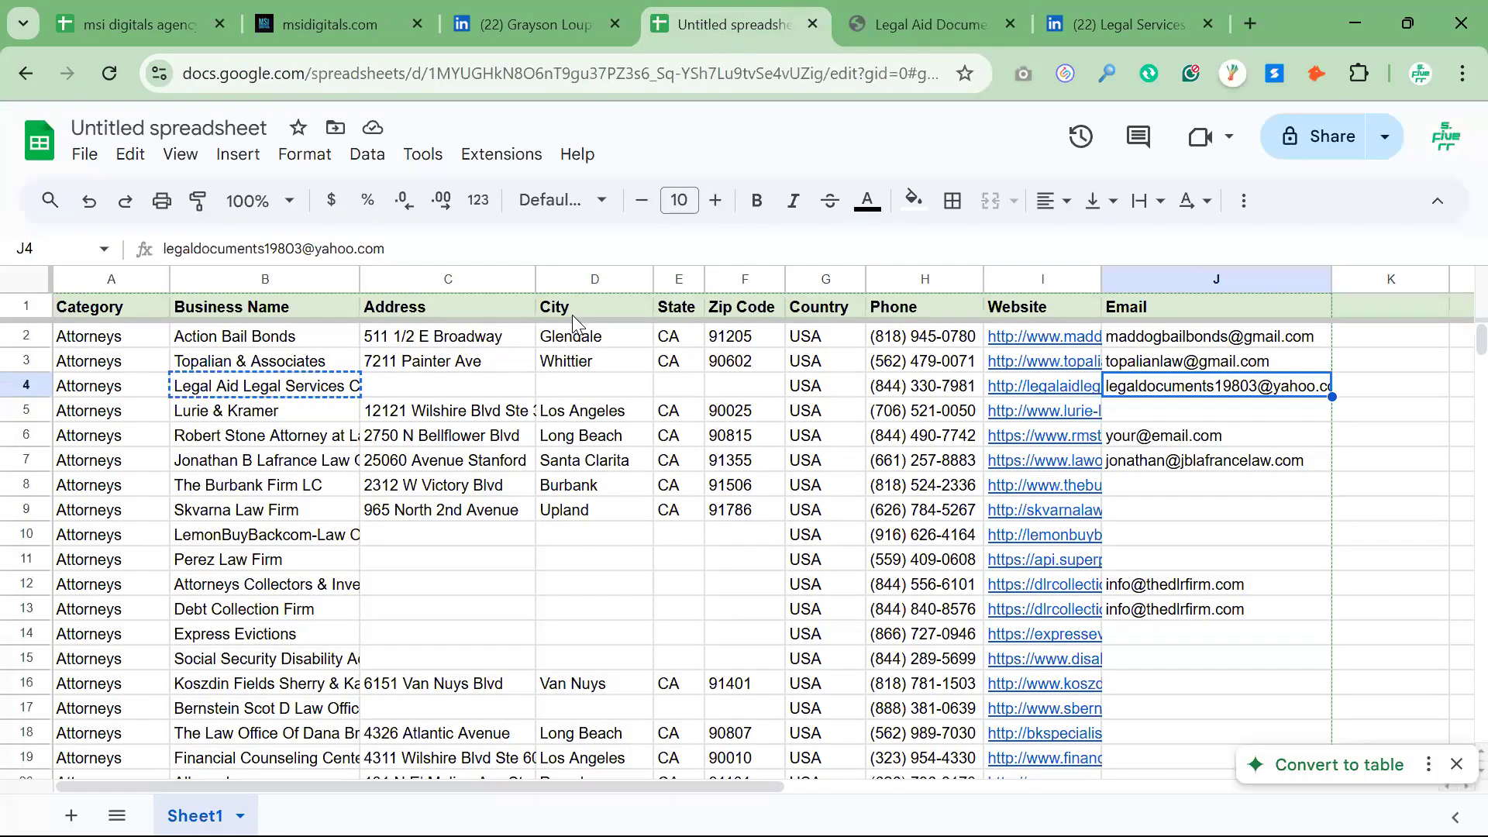
pyautogui.rightClick(28, 390)
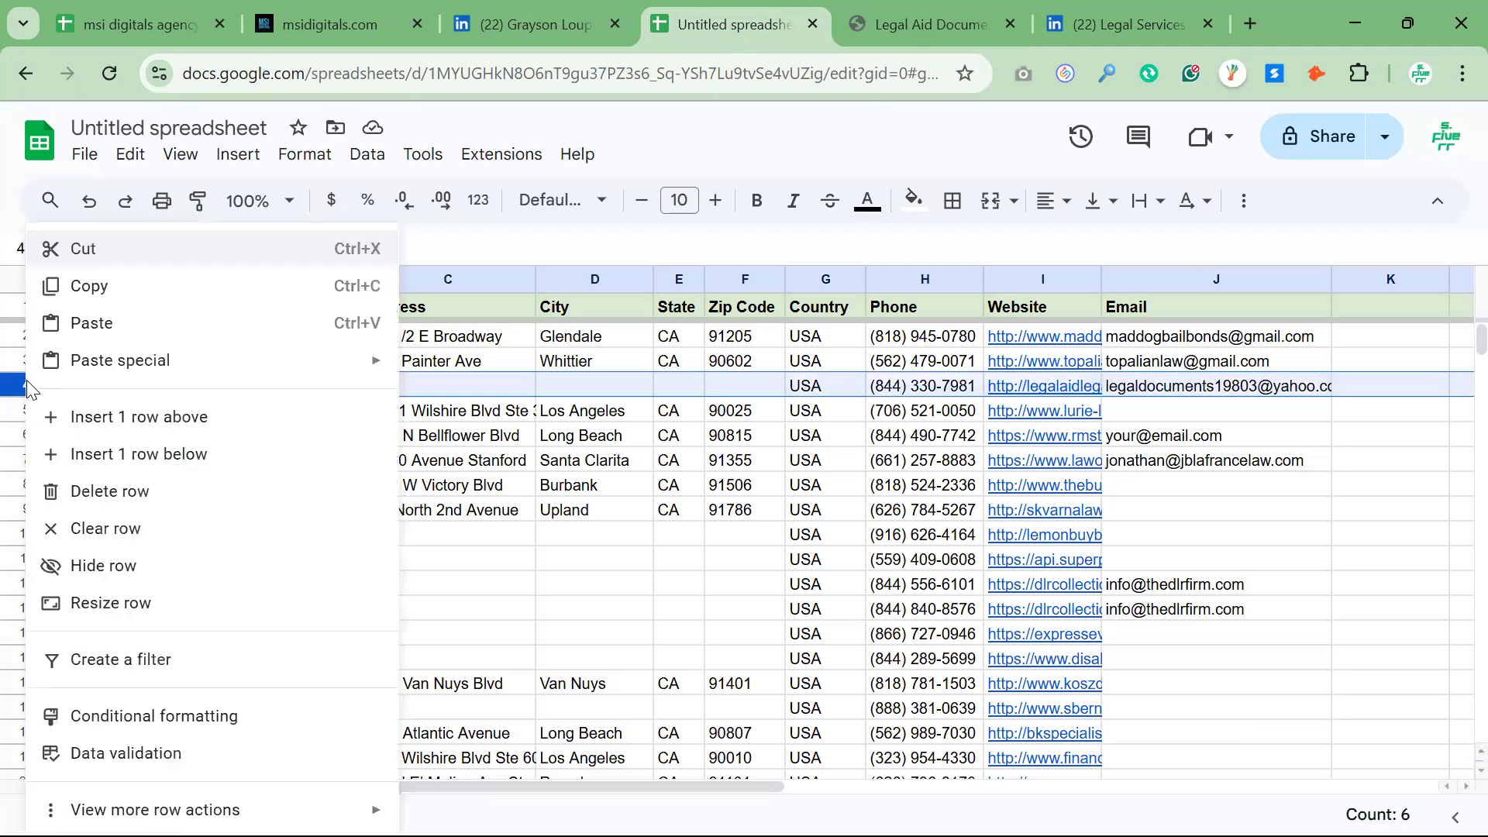
pyautogui.click(124, 492)
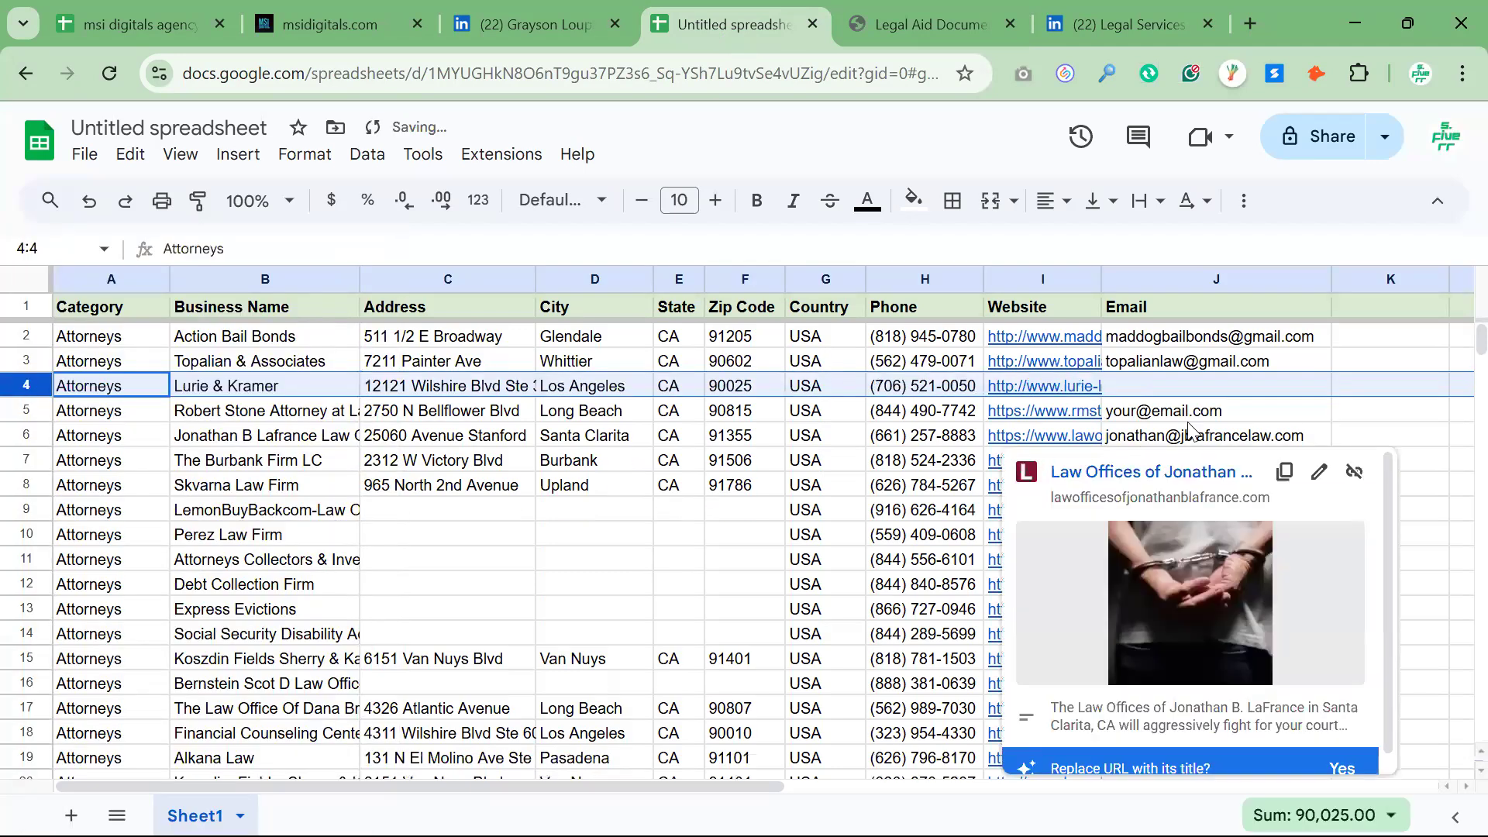
pyautogui.hotkey('ctrl', 'z')
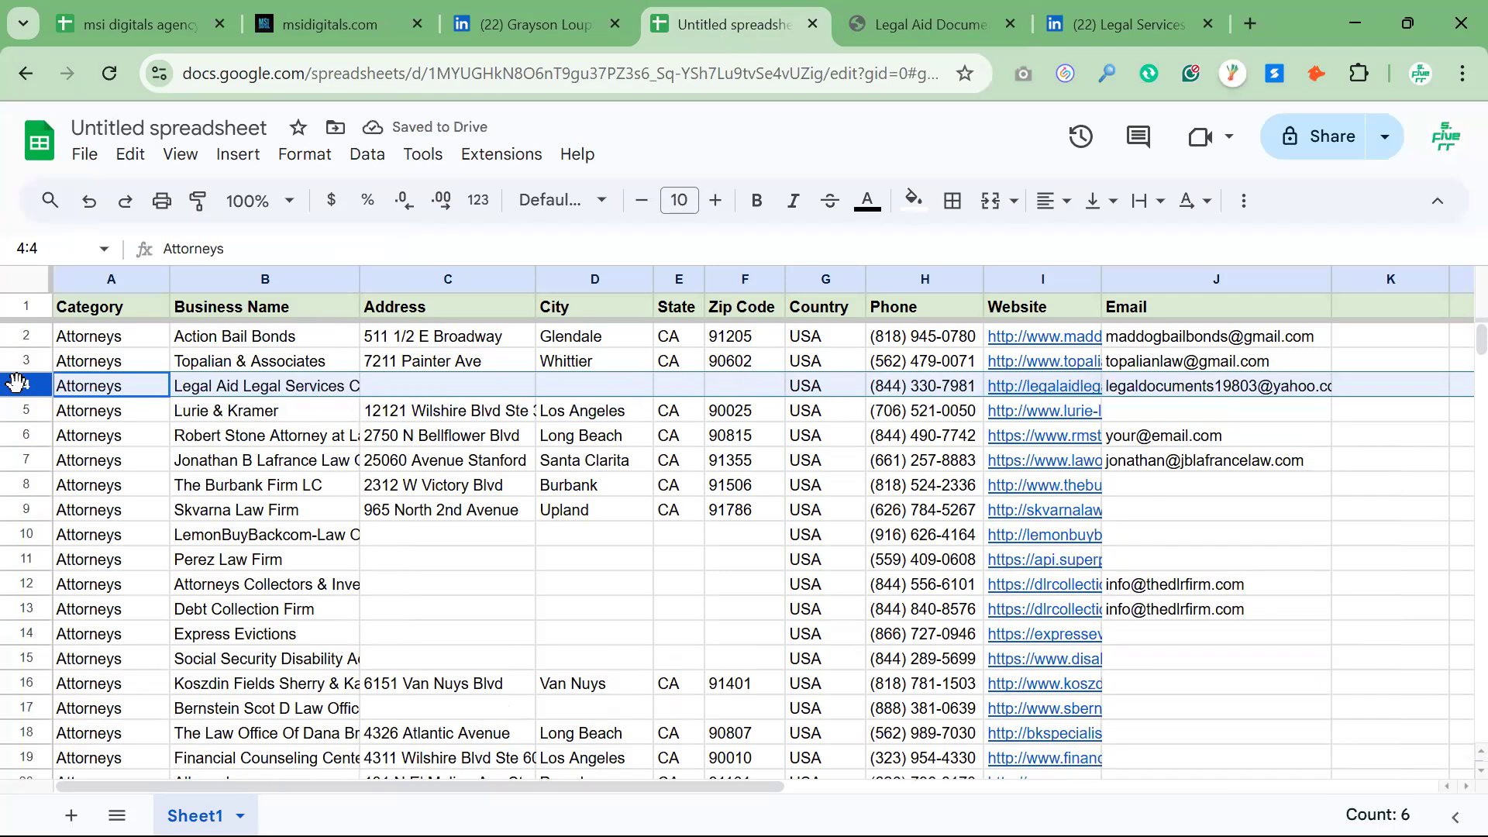
# Delete the Legal Aid Legal Services Corp lead's entire row 4 from the sheet
pyautogui.rightClick(18, 388)
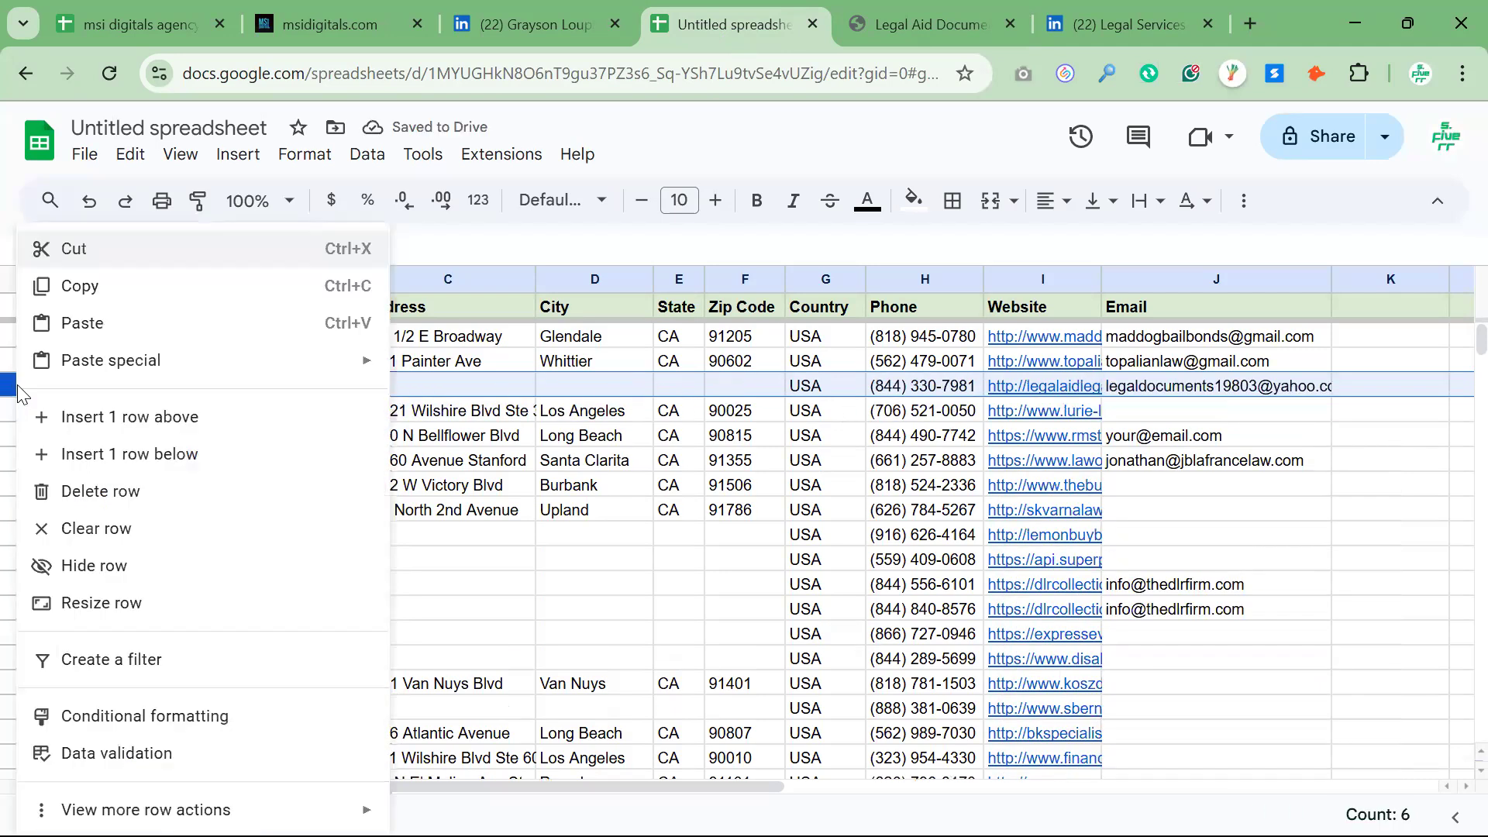
pyautogui.click(113, 502)
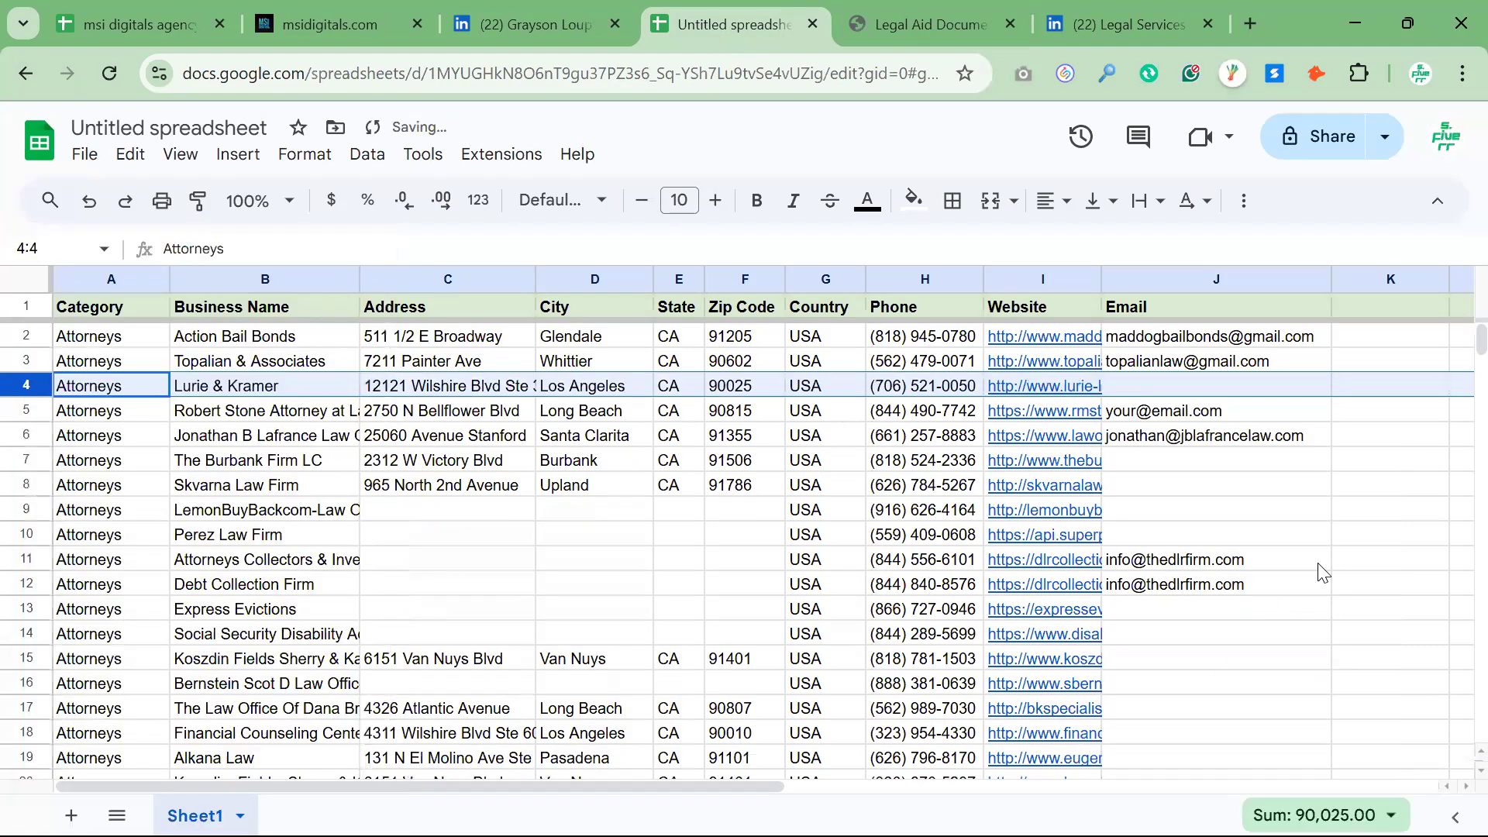
# Copy the Lurie & Kramer website URL from row 4 of the sheet and open it in a new browser tab
pyautogui.click(1250, 518)
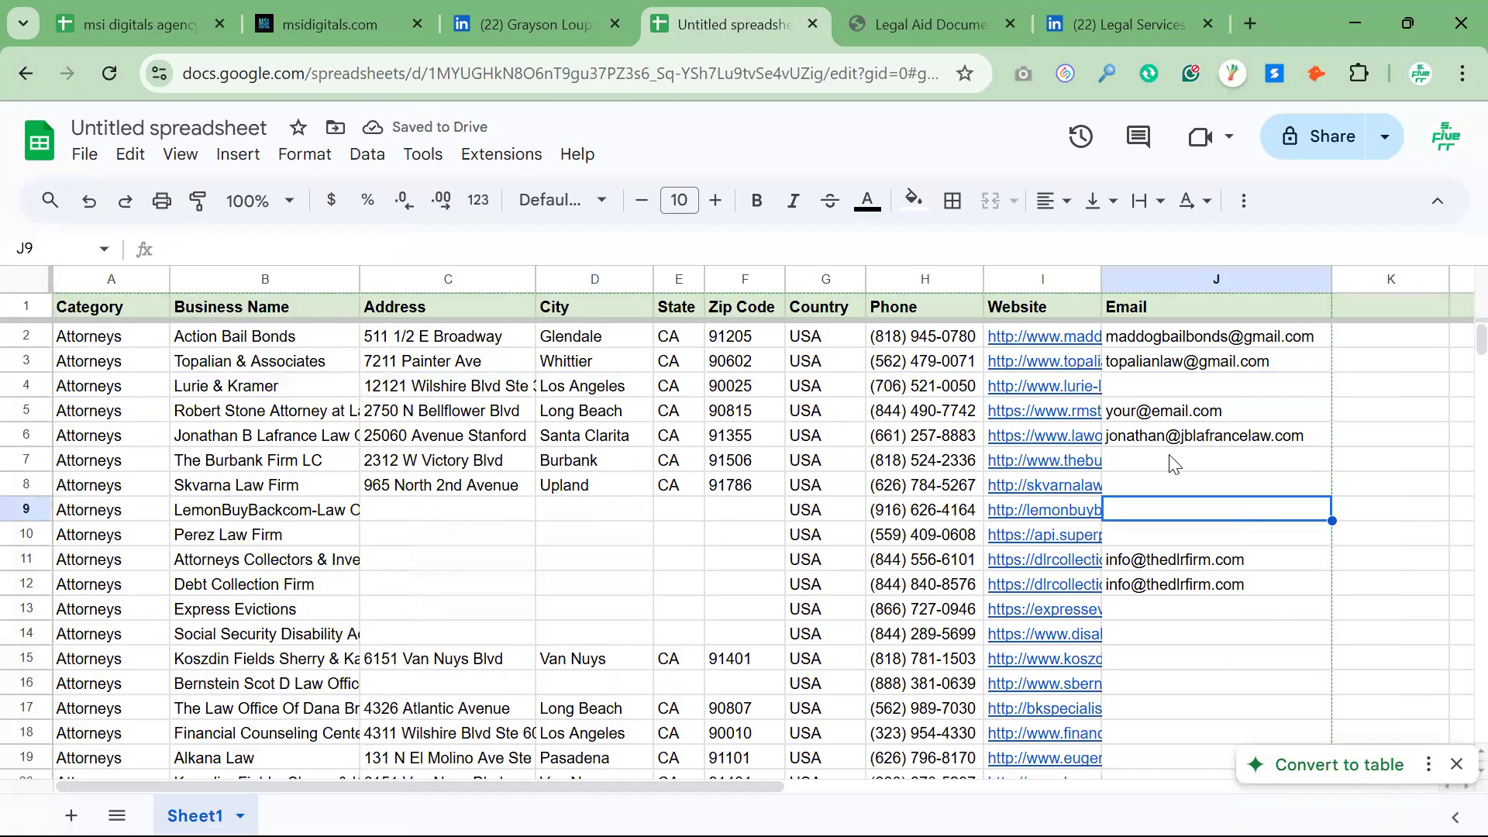
pyautogui.moveTo(1151, 337); pyautogui.dragTo(1145, 609)
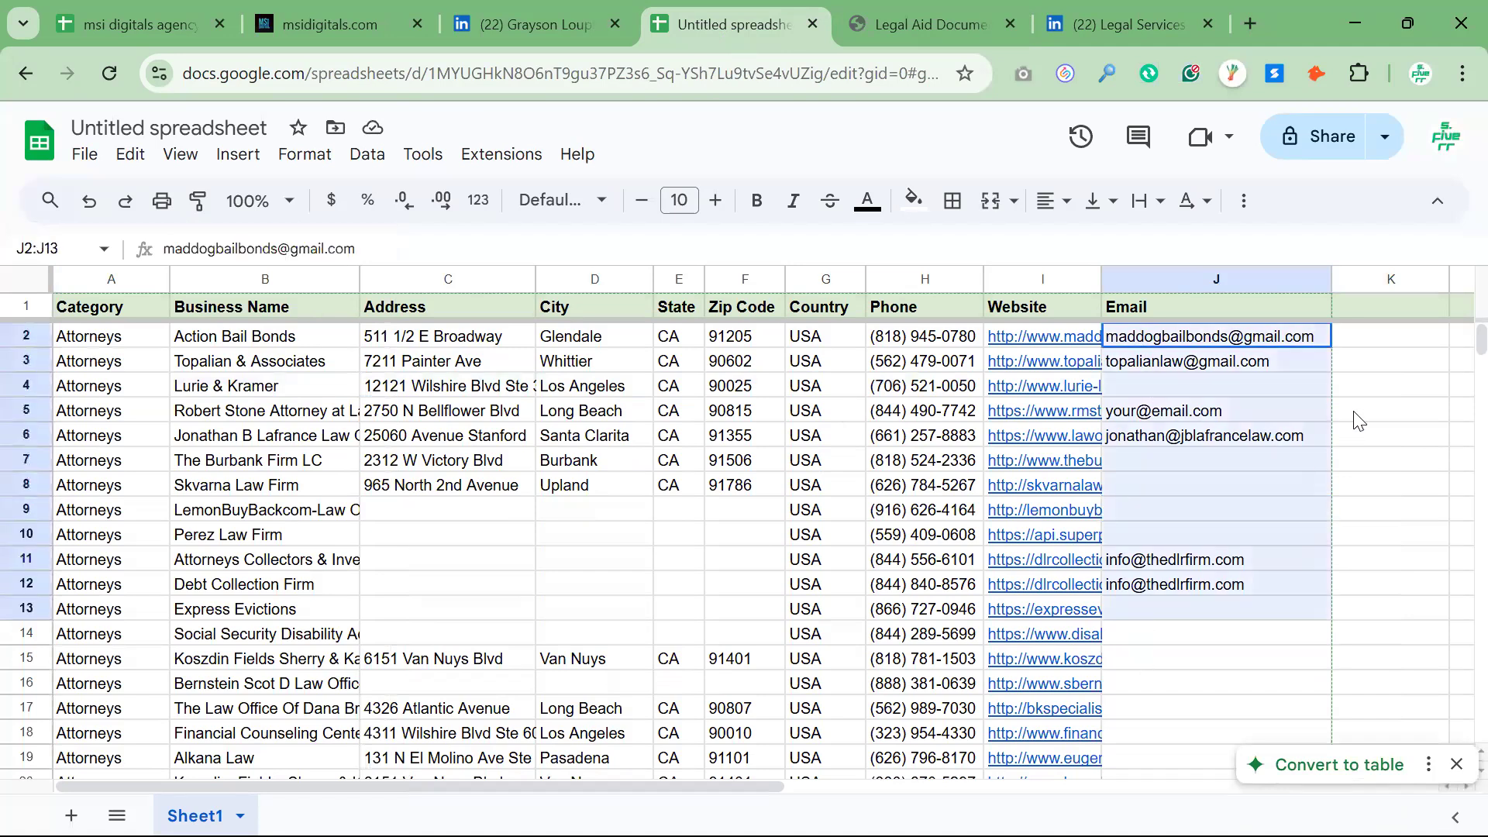
pyautogui.click(1046, 386)
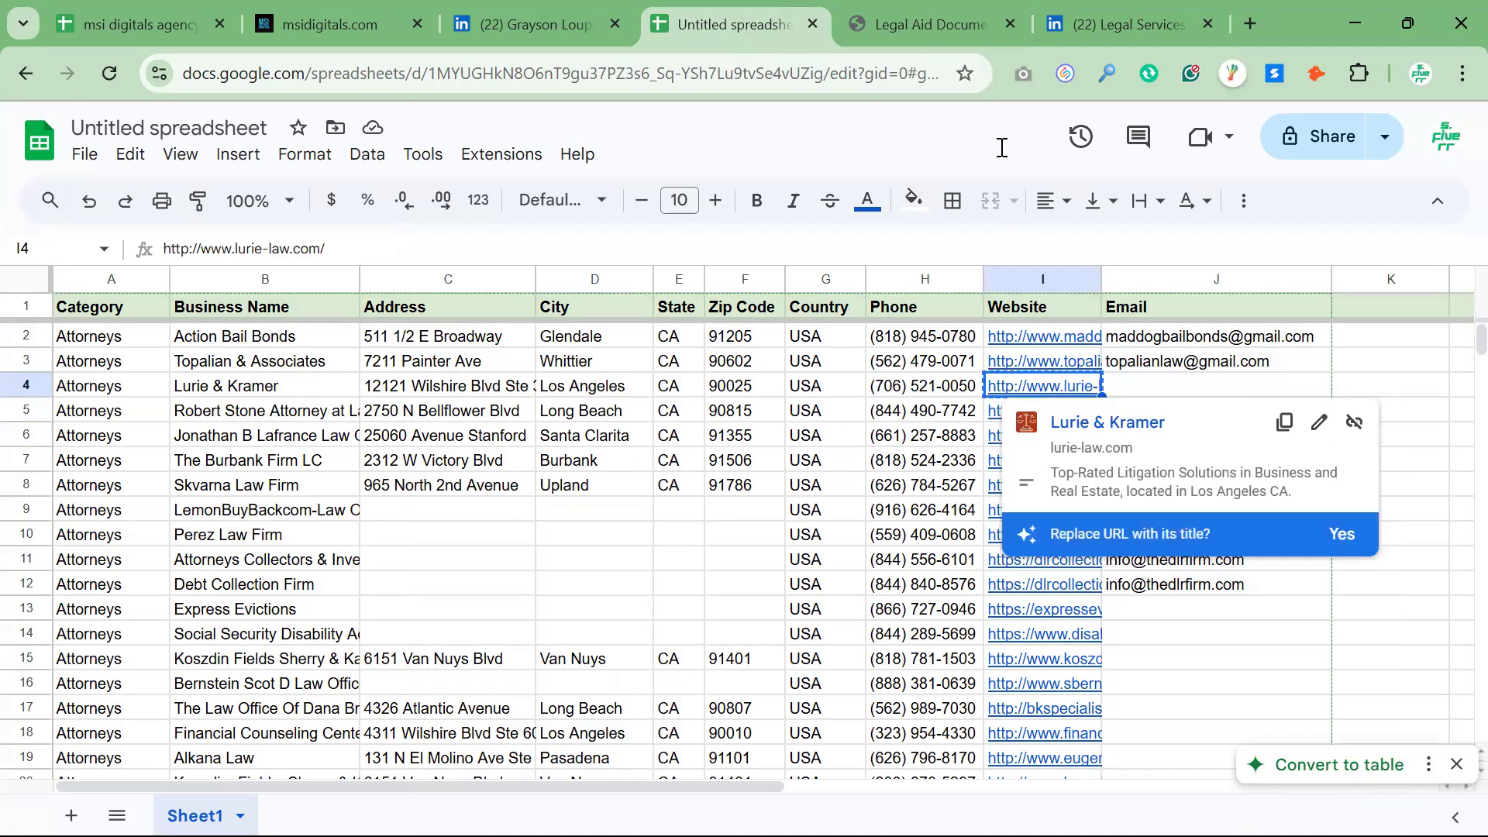
pyautogui.click(1250, 23)
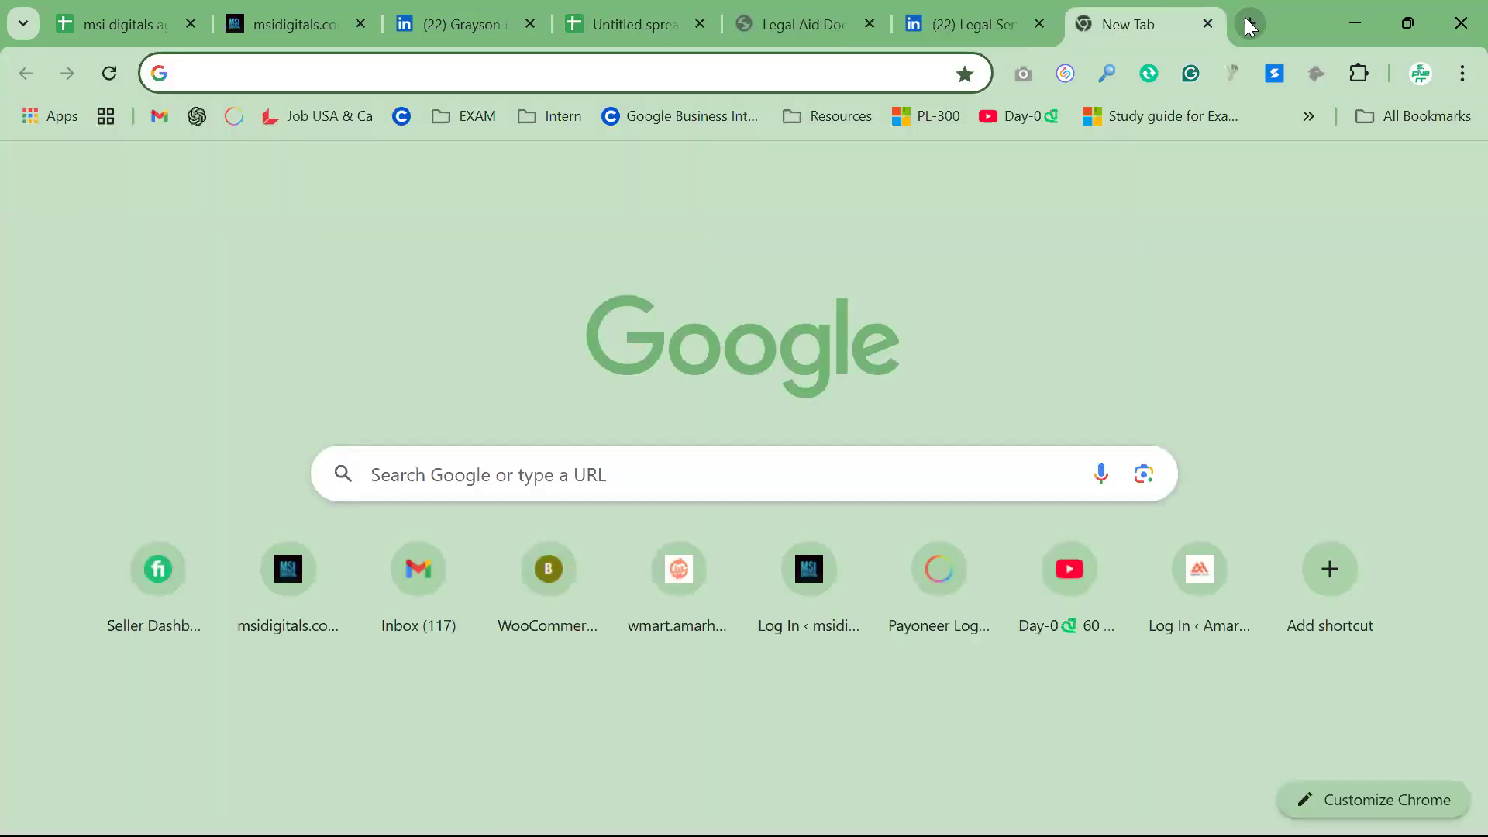
pyautogui.write('http://www.lurie-law.com/')
pyautogui.press('Return')
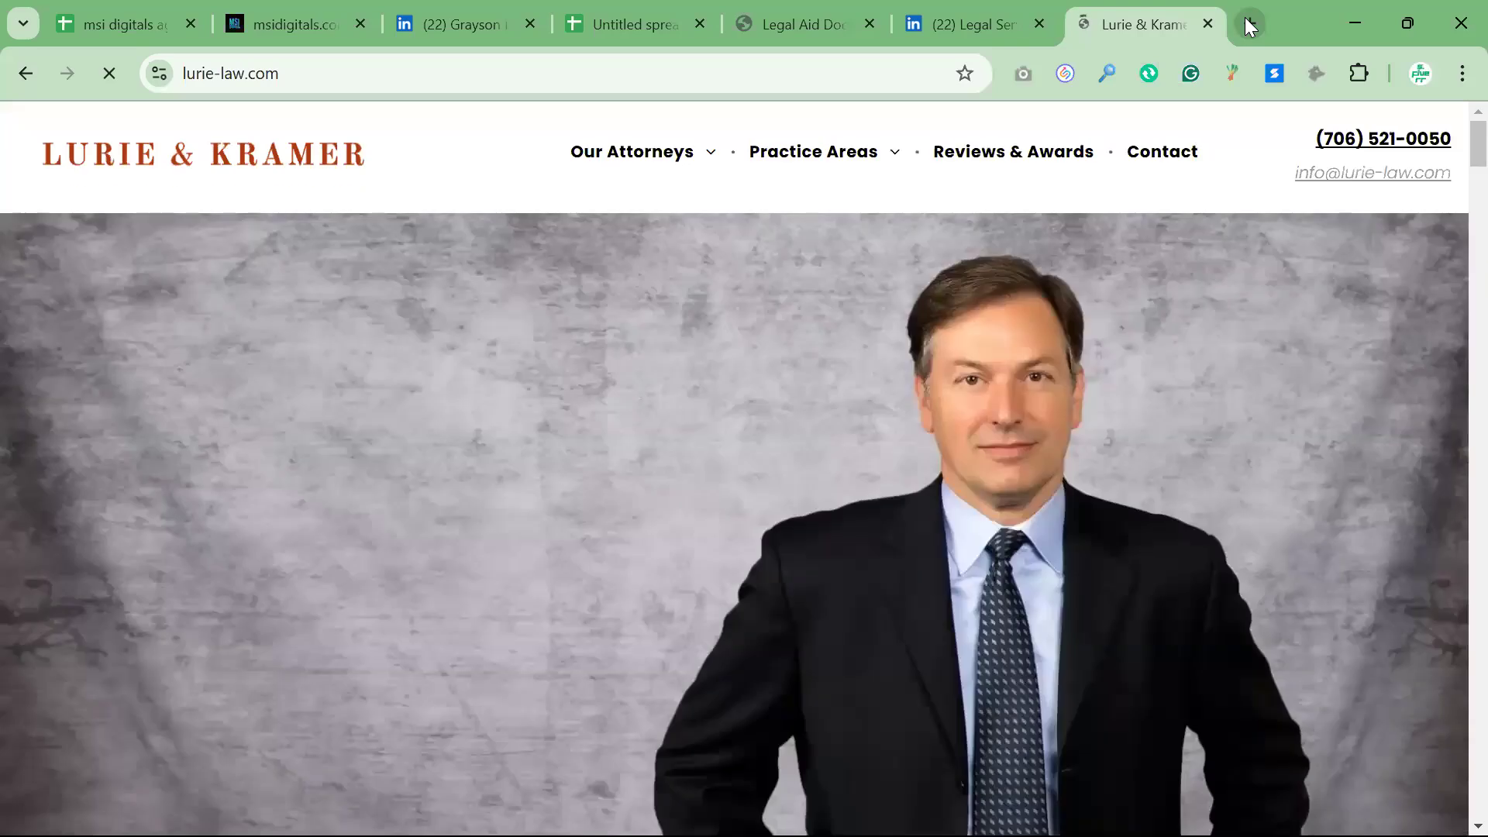
# Search Google for "snovio" in a new tab and open the official Snov.io website
pyautogui.click(1250, 23)
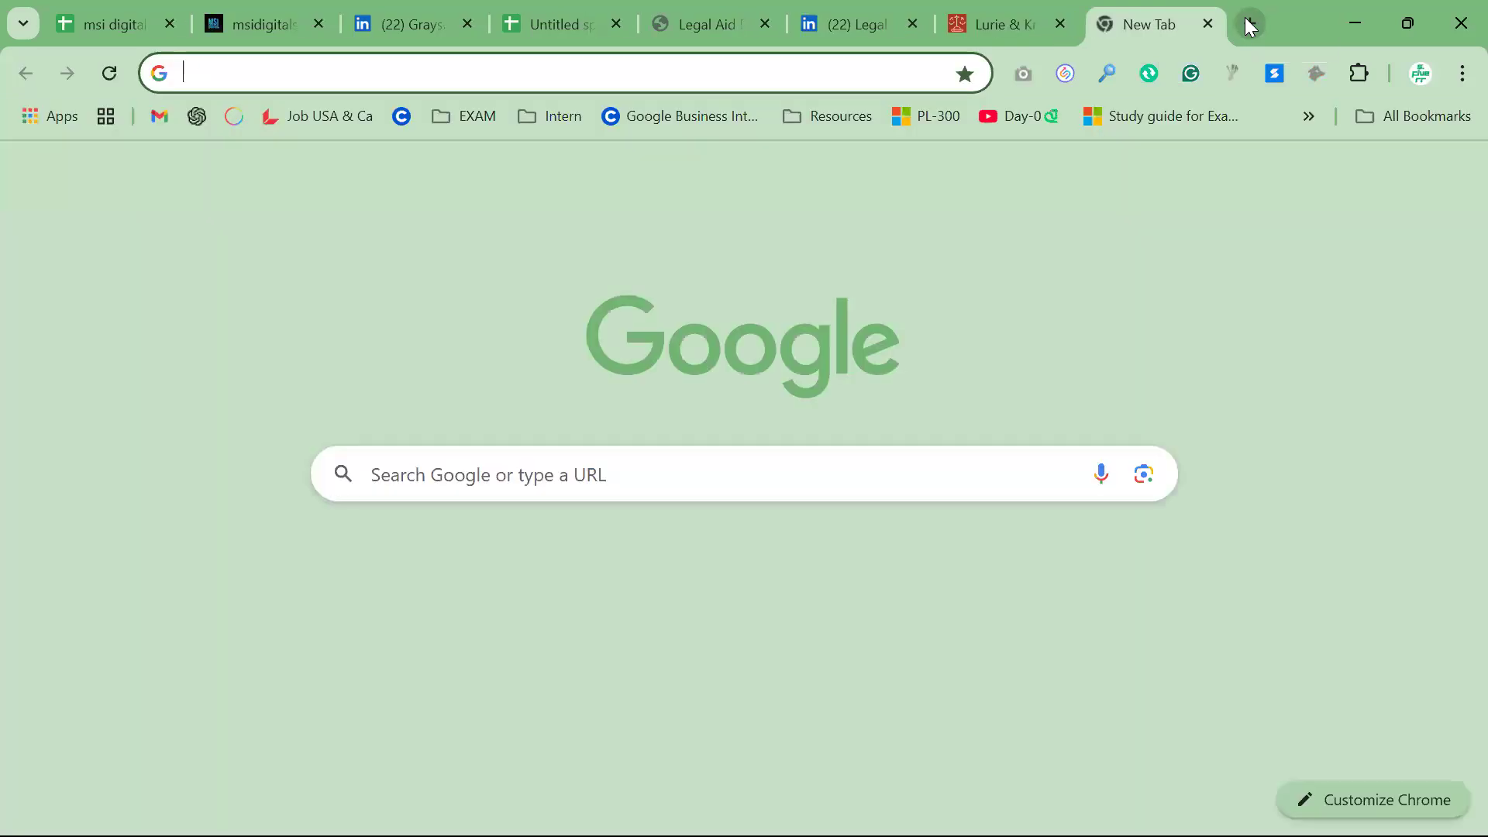
pyautogui.write('snov')
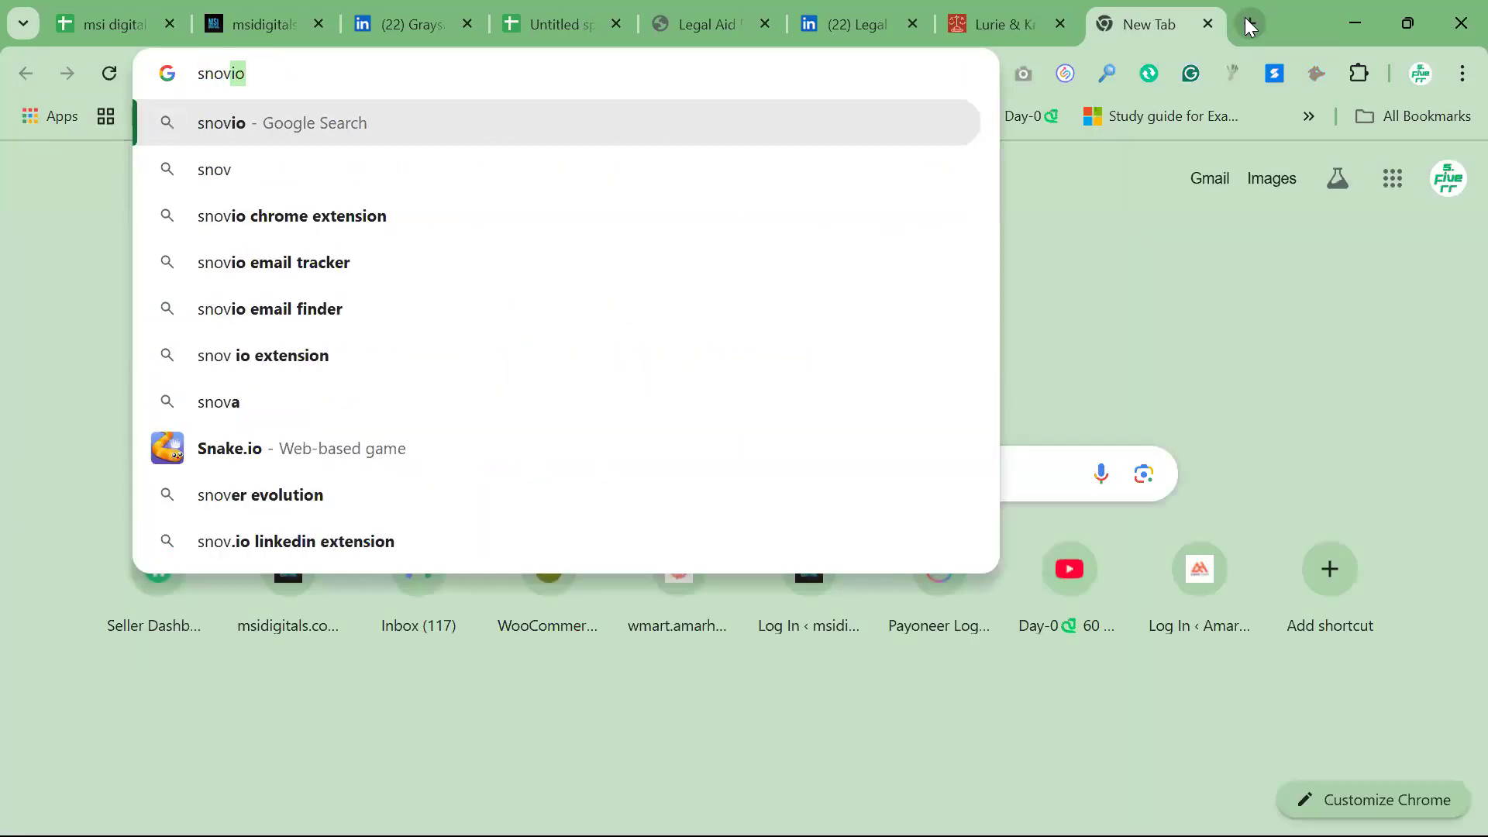
pyautogui.write('io')
pyautogui.press('Return')
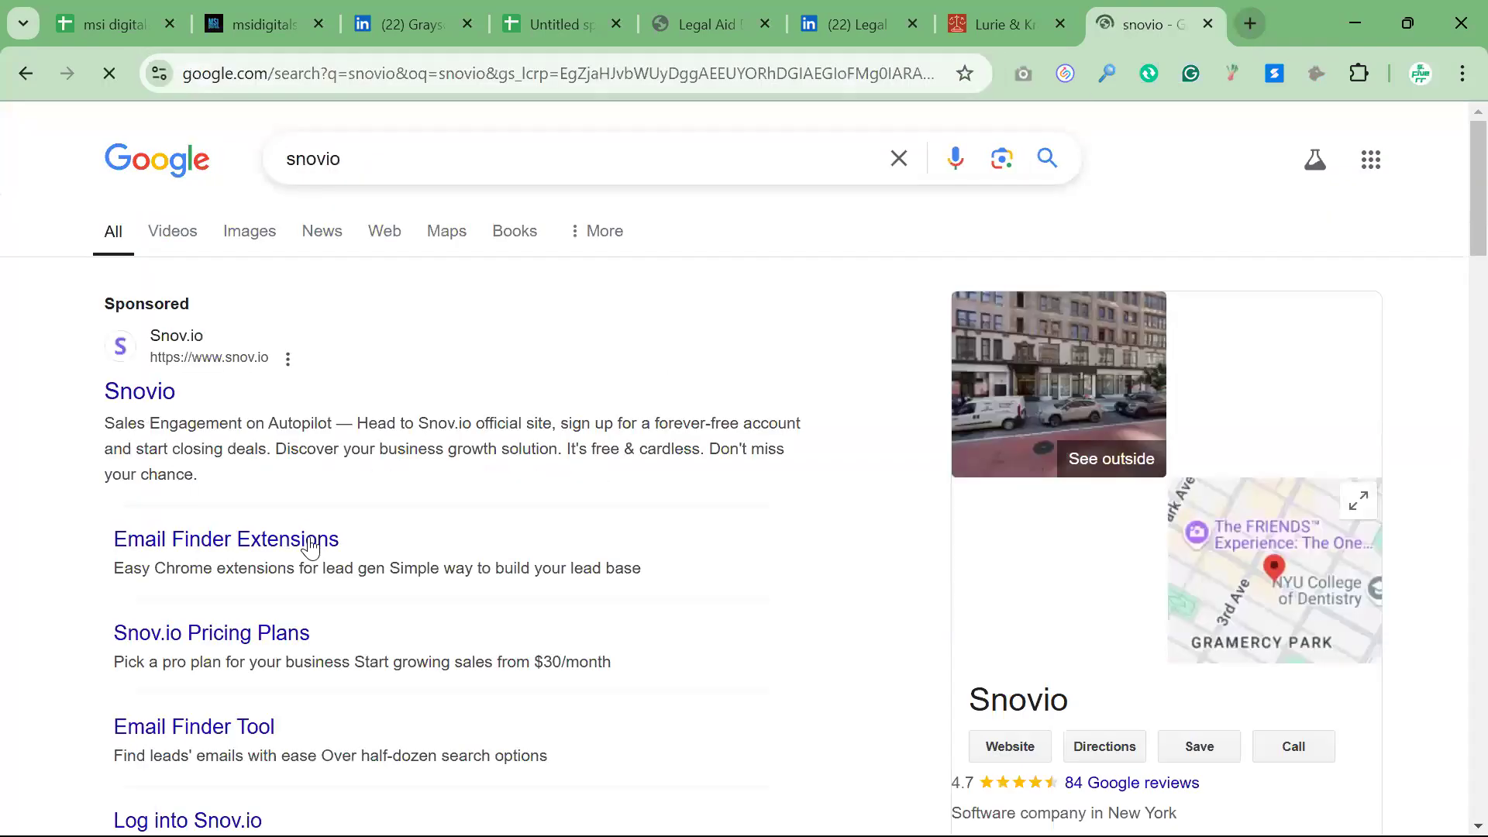
pyautogui.scroll(-5, 81, 577)
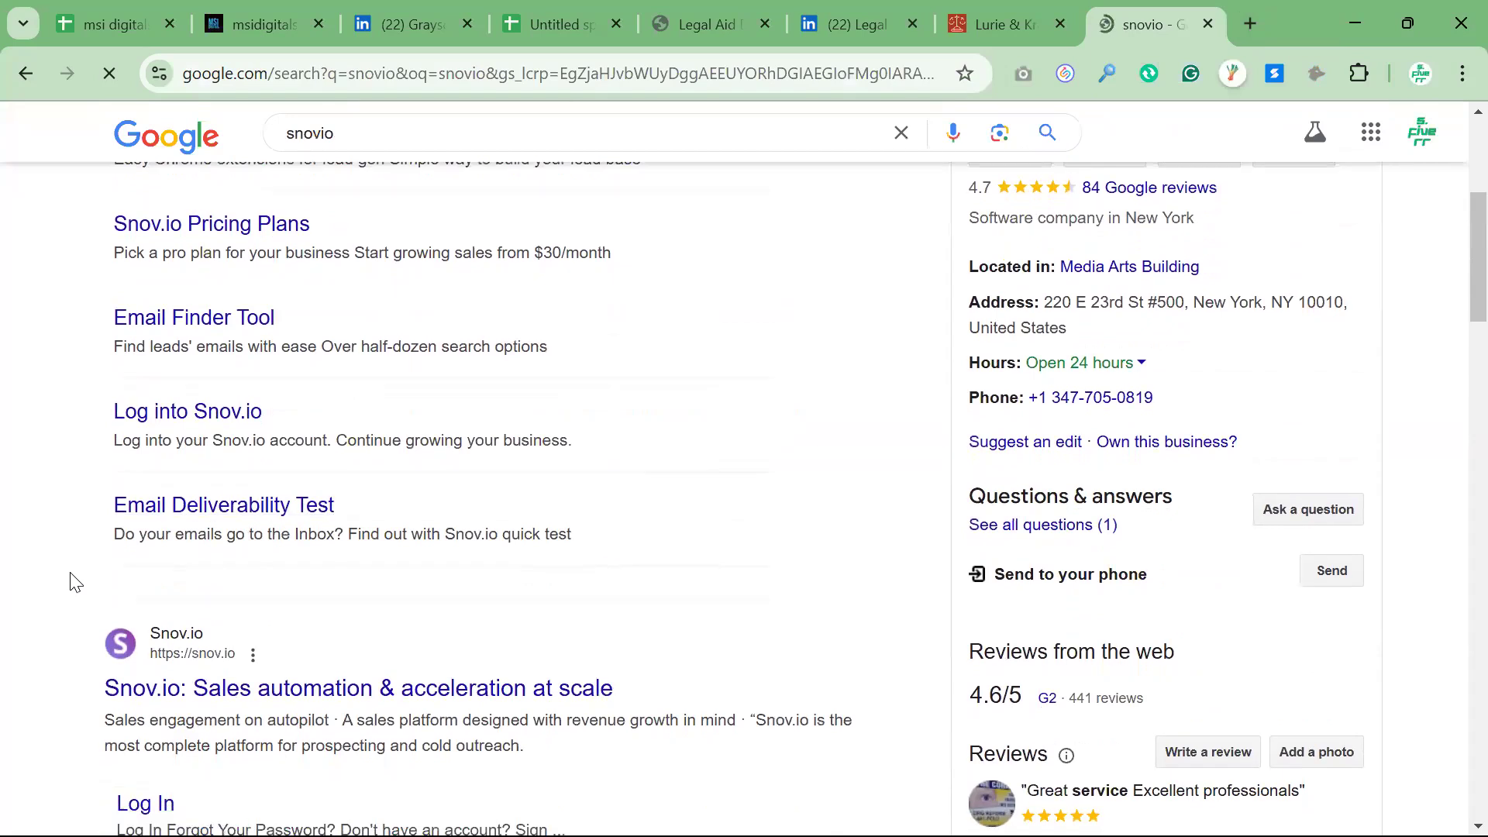
pyautogui.scroll(-1, 155, 635)
pyautogui.click(228, 657)
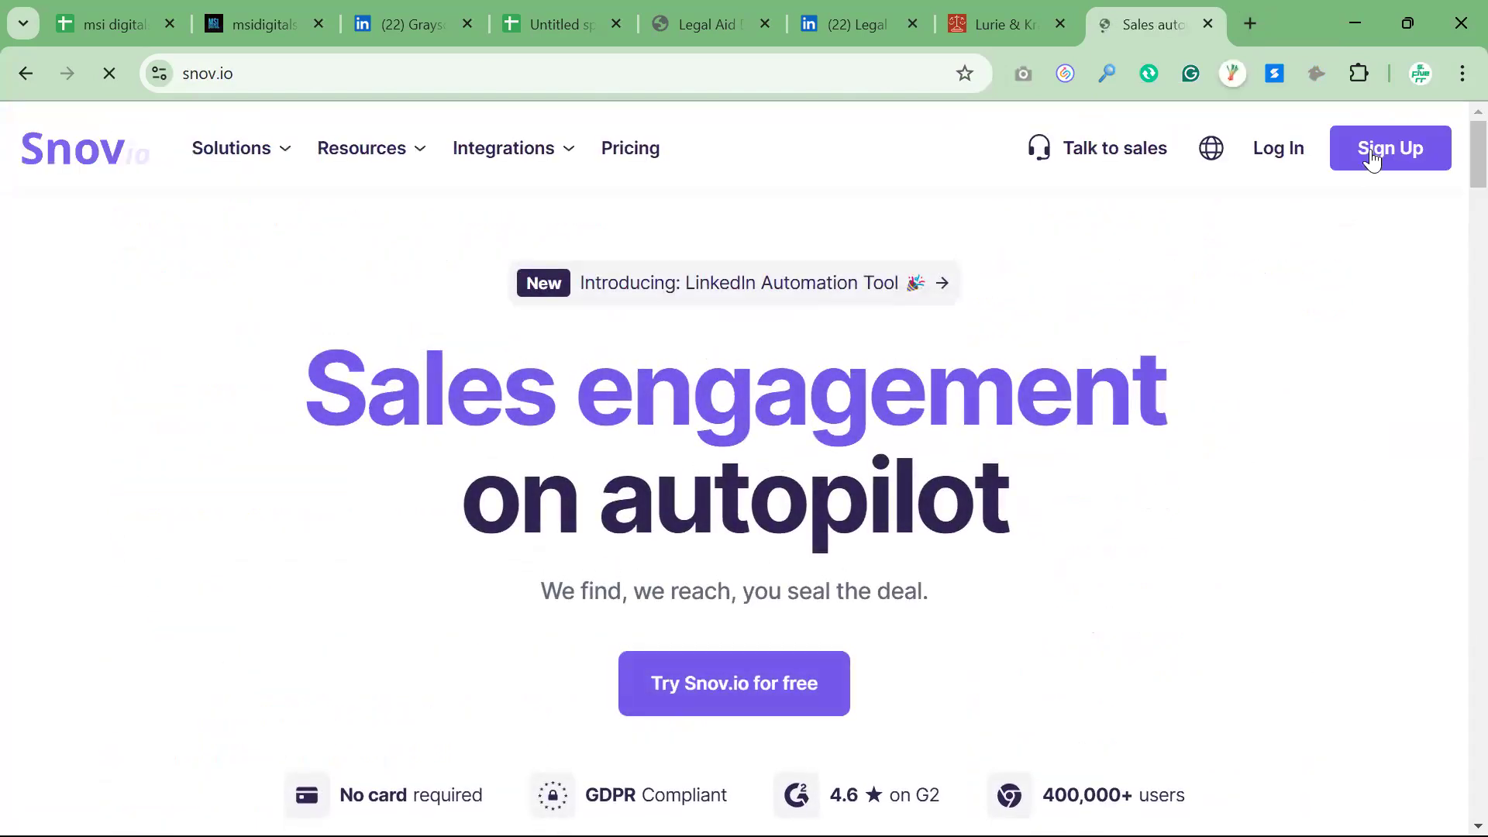
# Start a Snov.io account sign-up with the existing Google account and approve sharing its profile details
pyautogui.click(1372, 155)
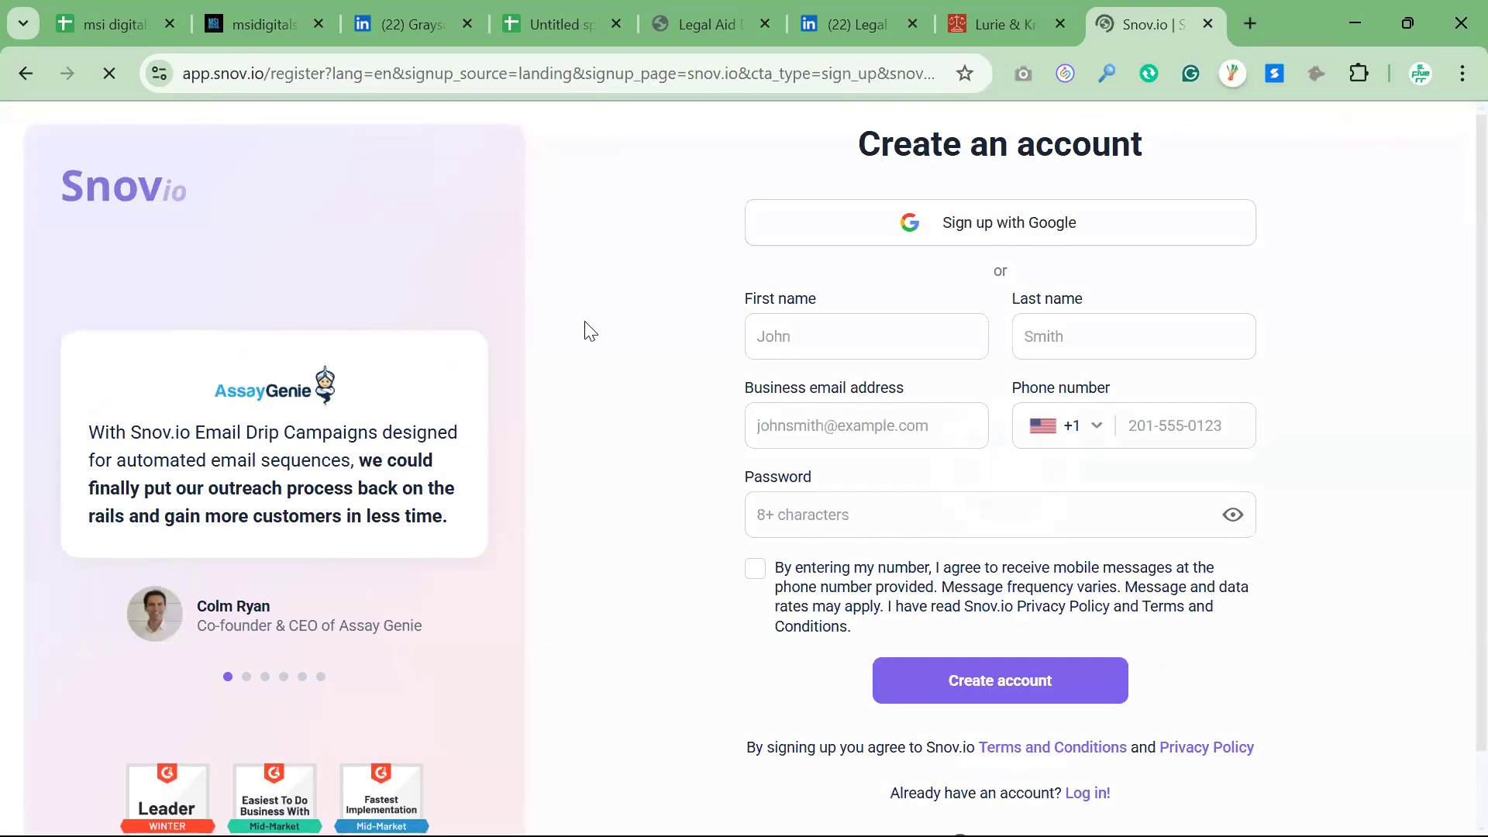
pyautogui.click(1022, 242)
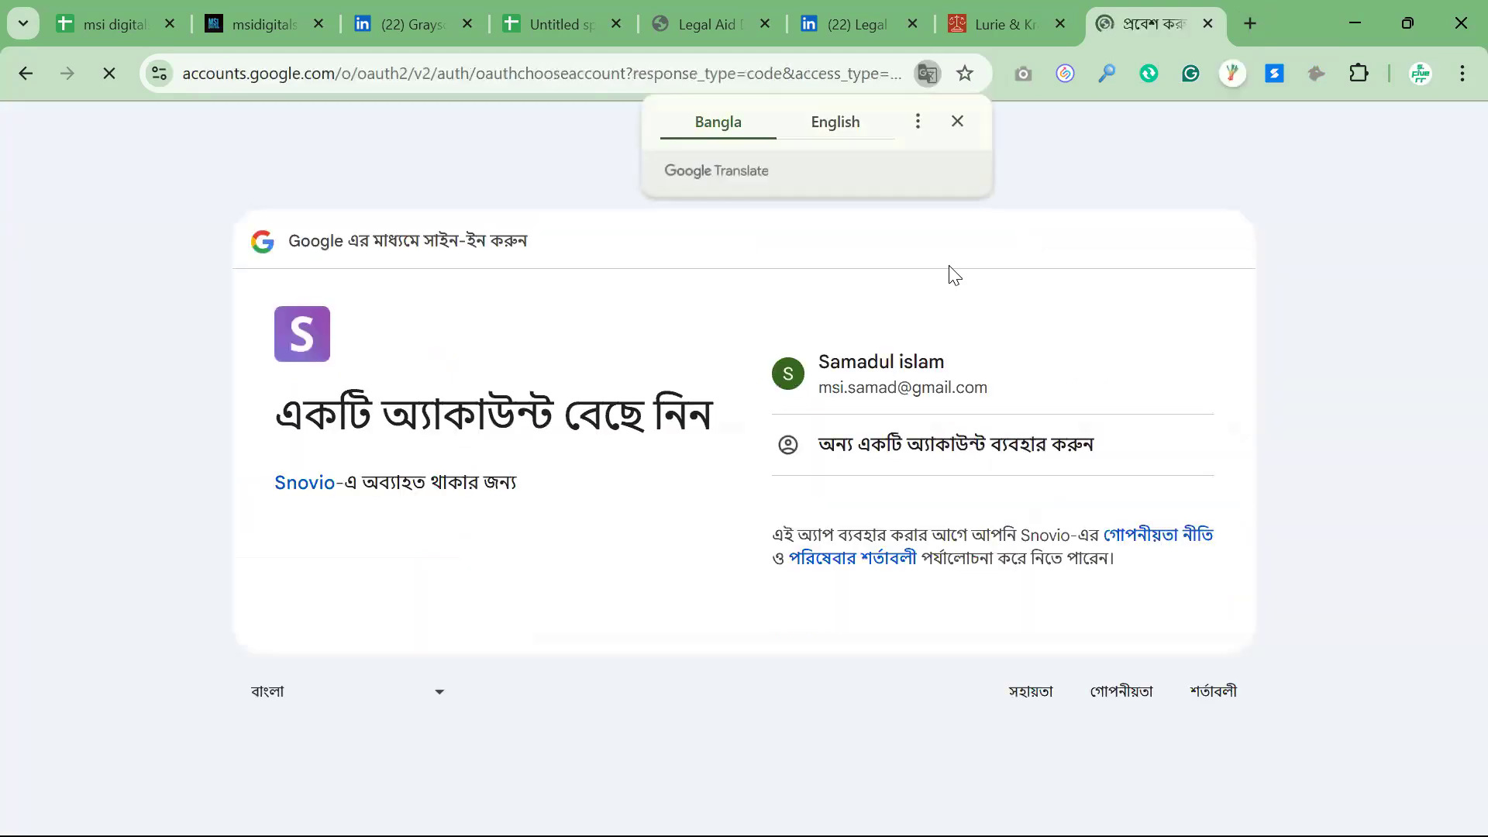
pyautogui.click(883, 383)
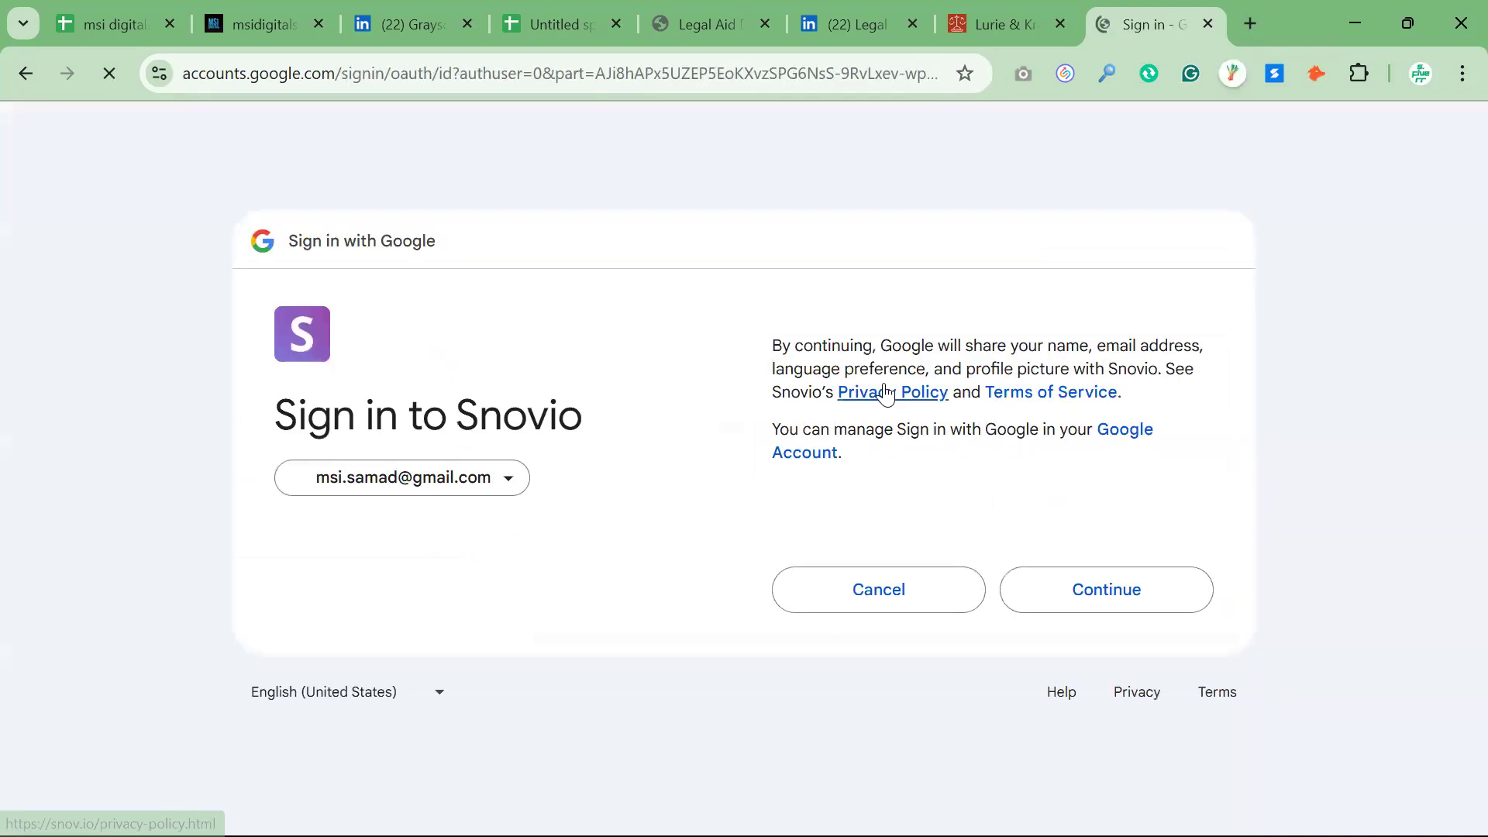
pyautogui.click(1106, 591)
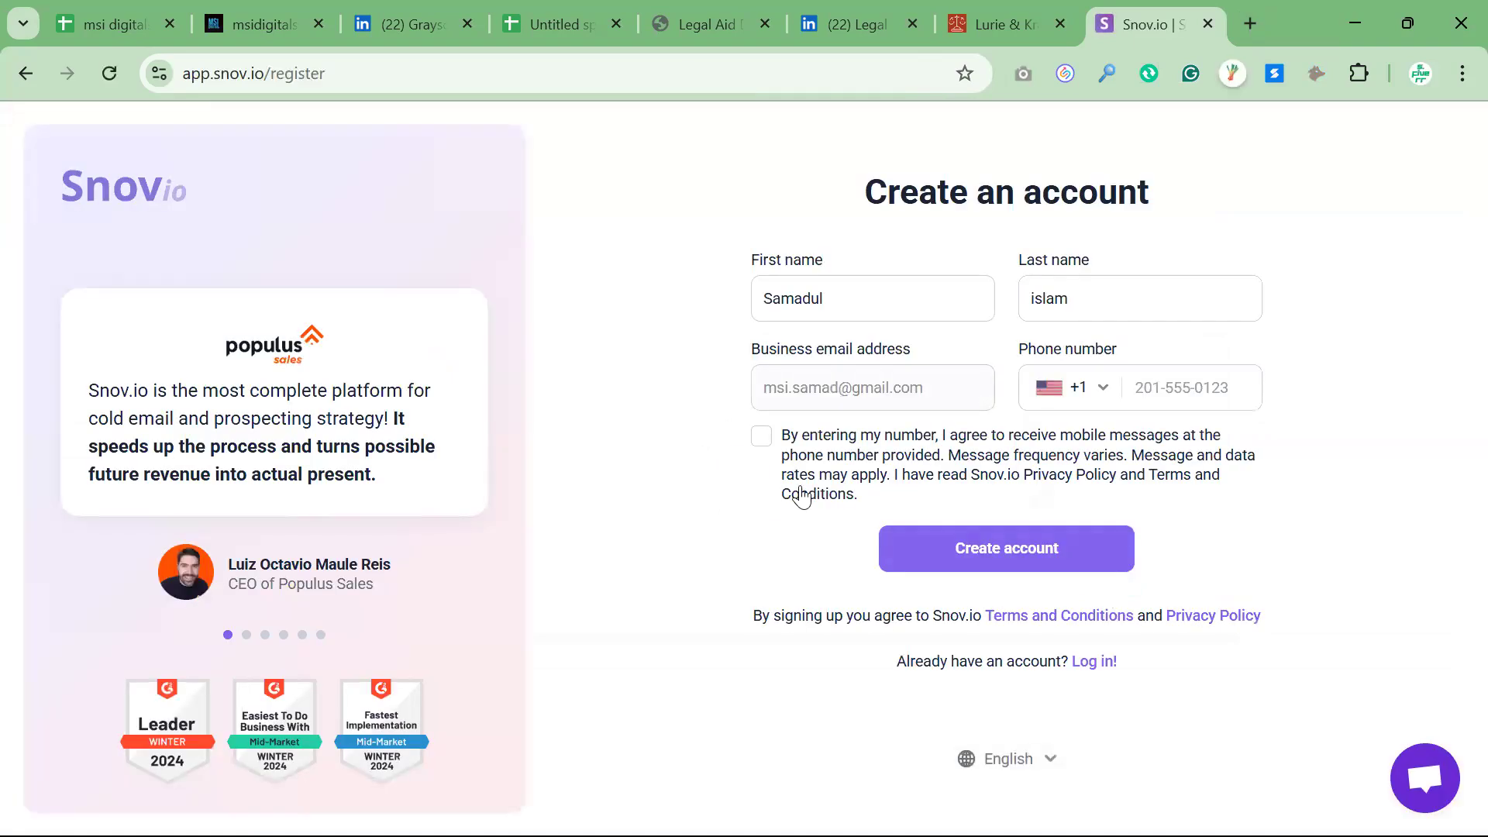
# Complete the Snov.io registration with the Bangladesh +880 country code, the phone number and consent to the terms, and create the account
pyautogui.click(1013, 557)
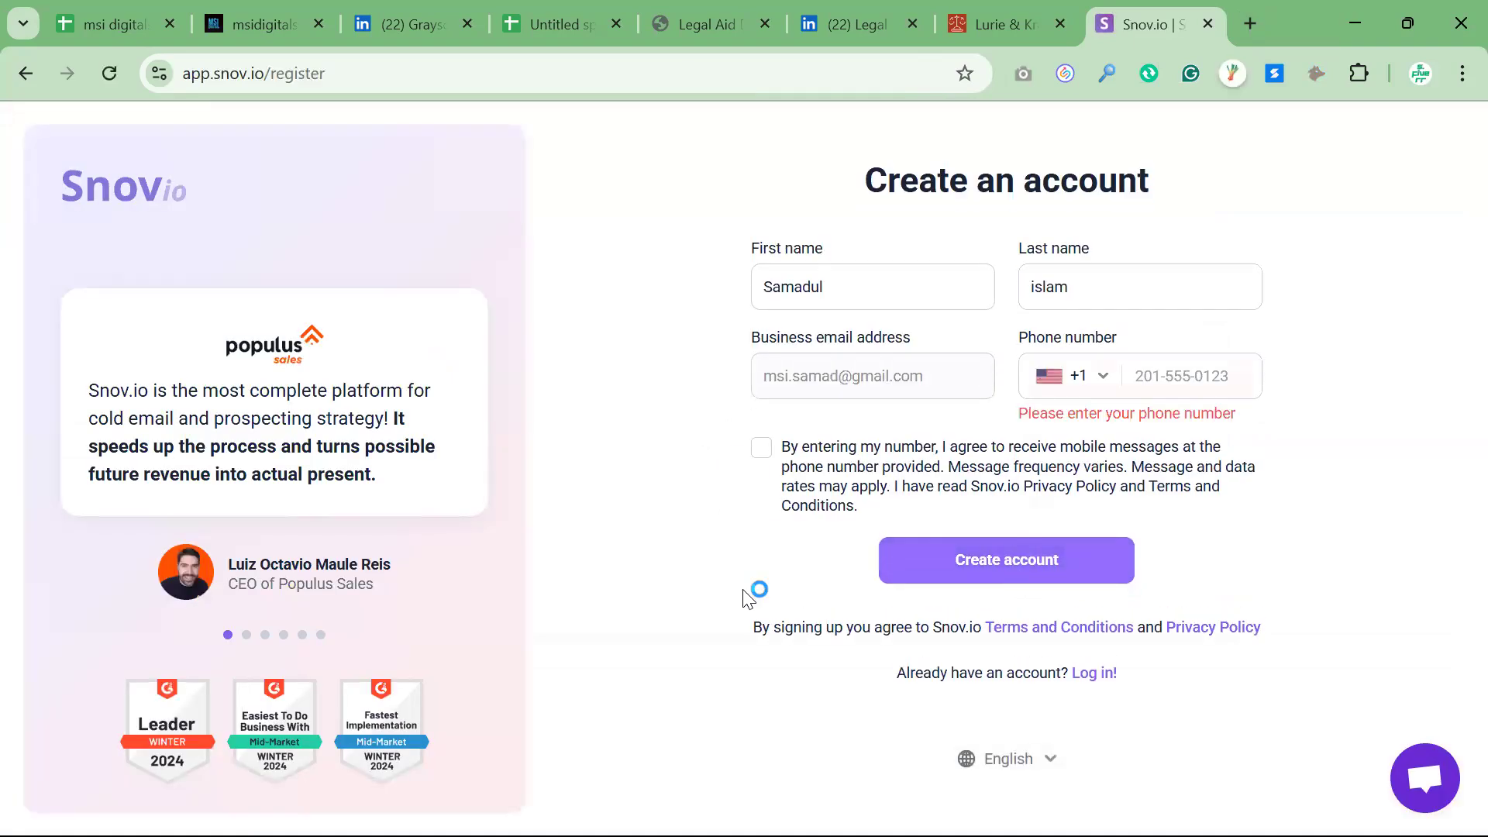
pyautogui.click(1078, 380)
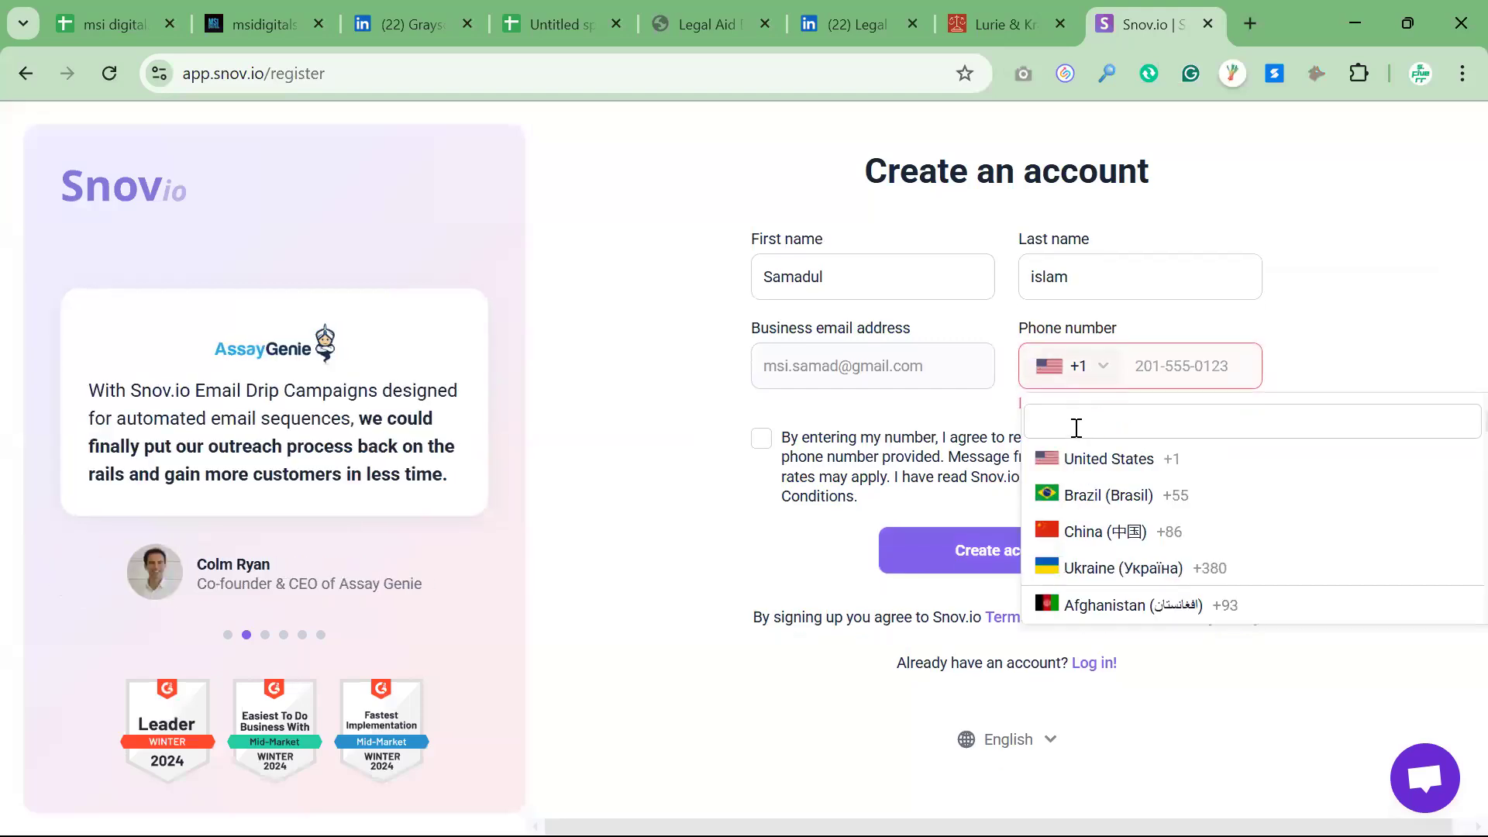
pyautogui.write('ban')
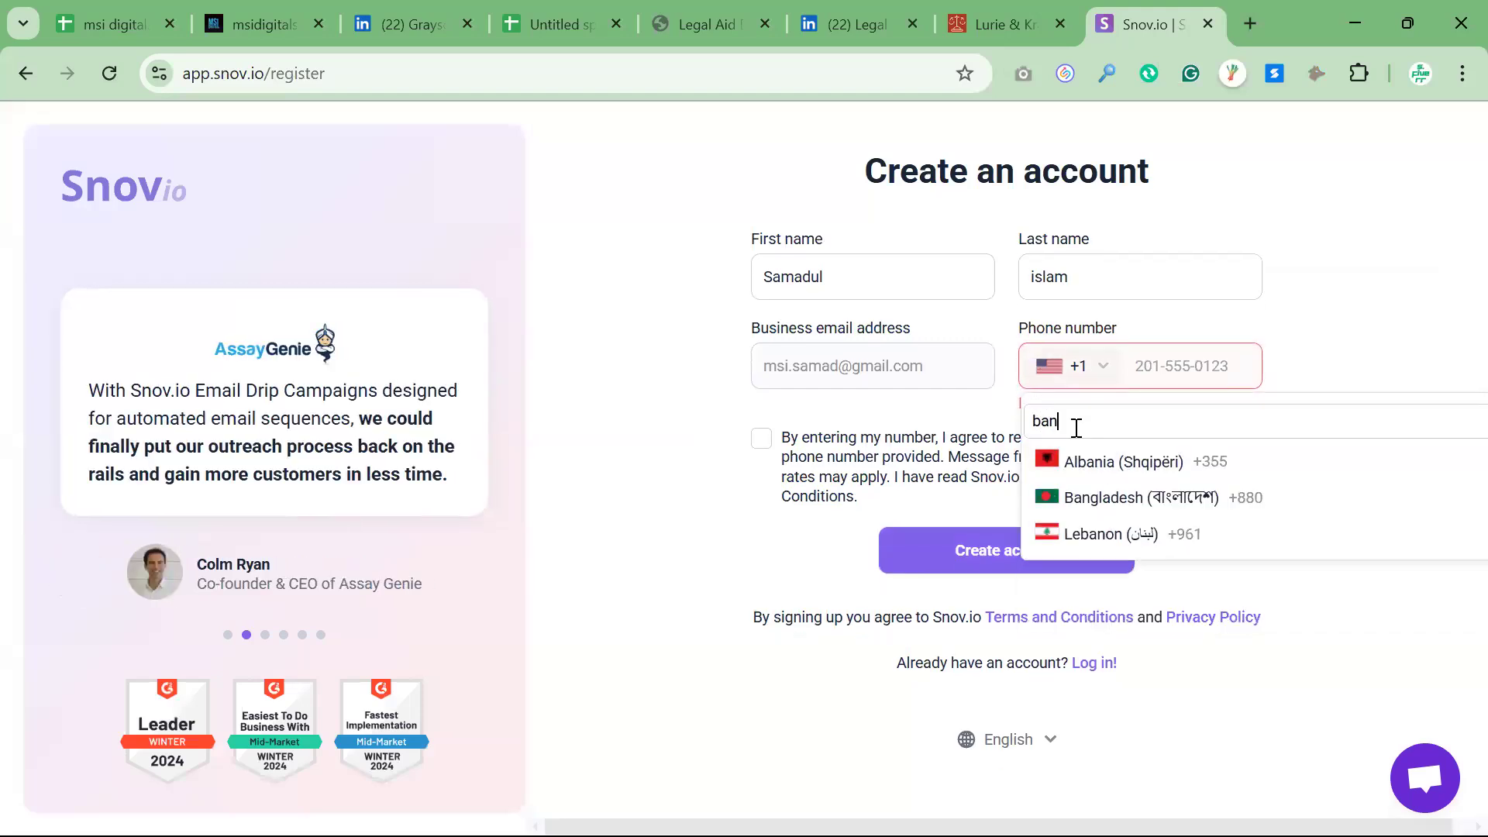
pyautogui.click(1128, 498)
pyautogui.click(1164, 383)
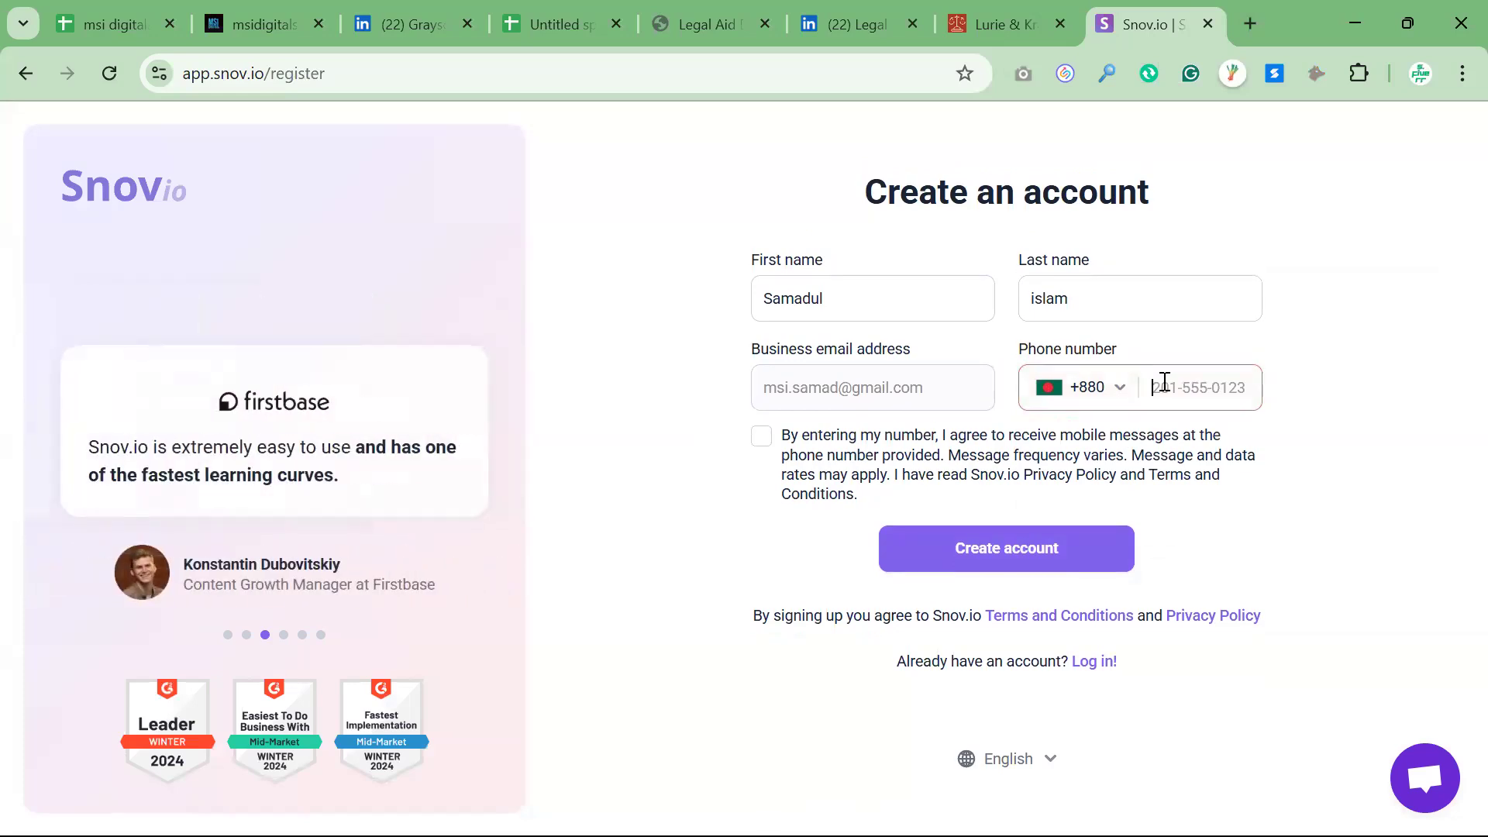
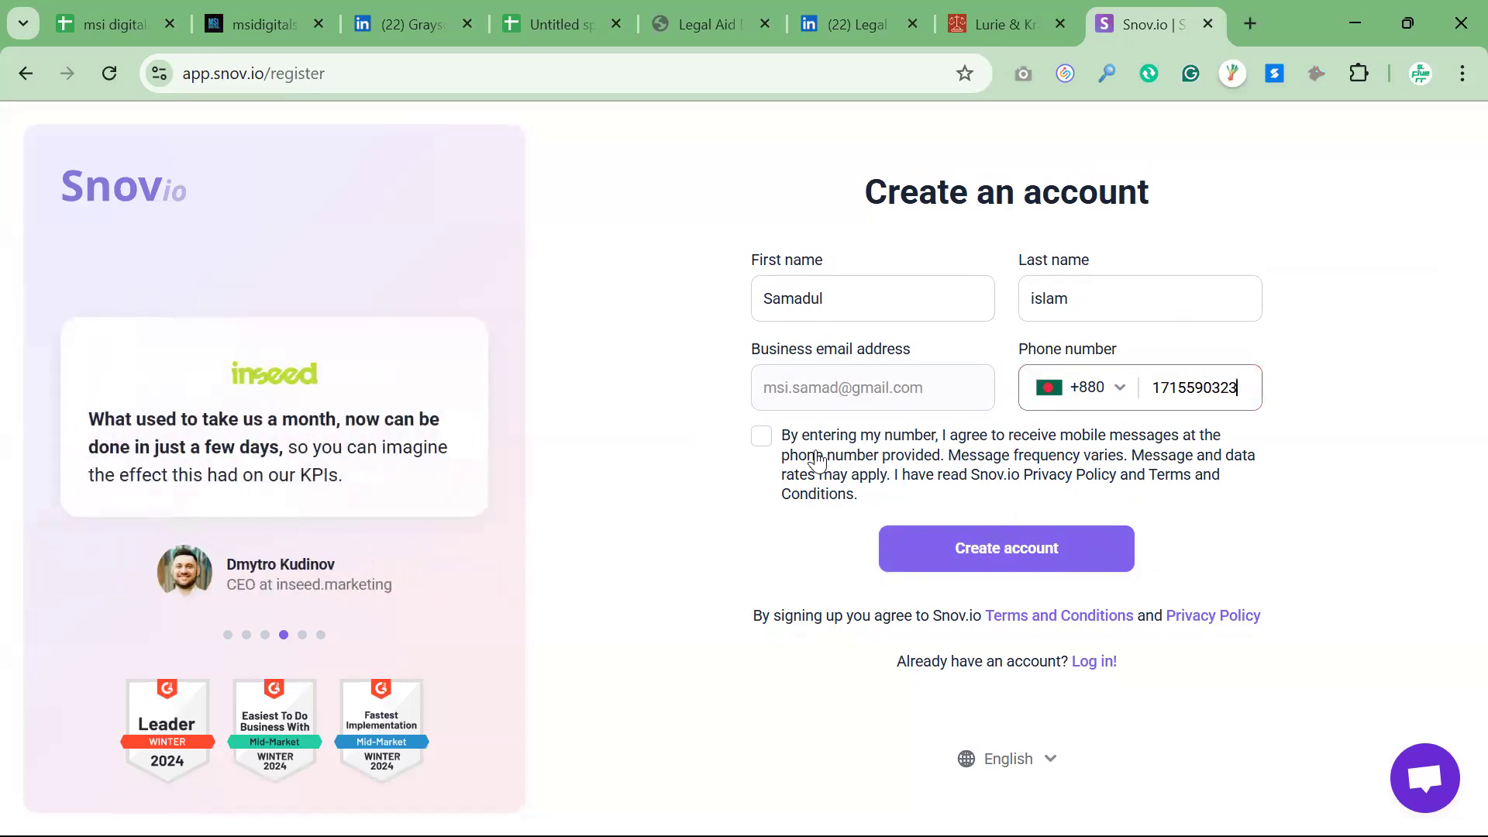
pyautogui.click(763, 439)
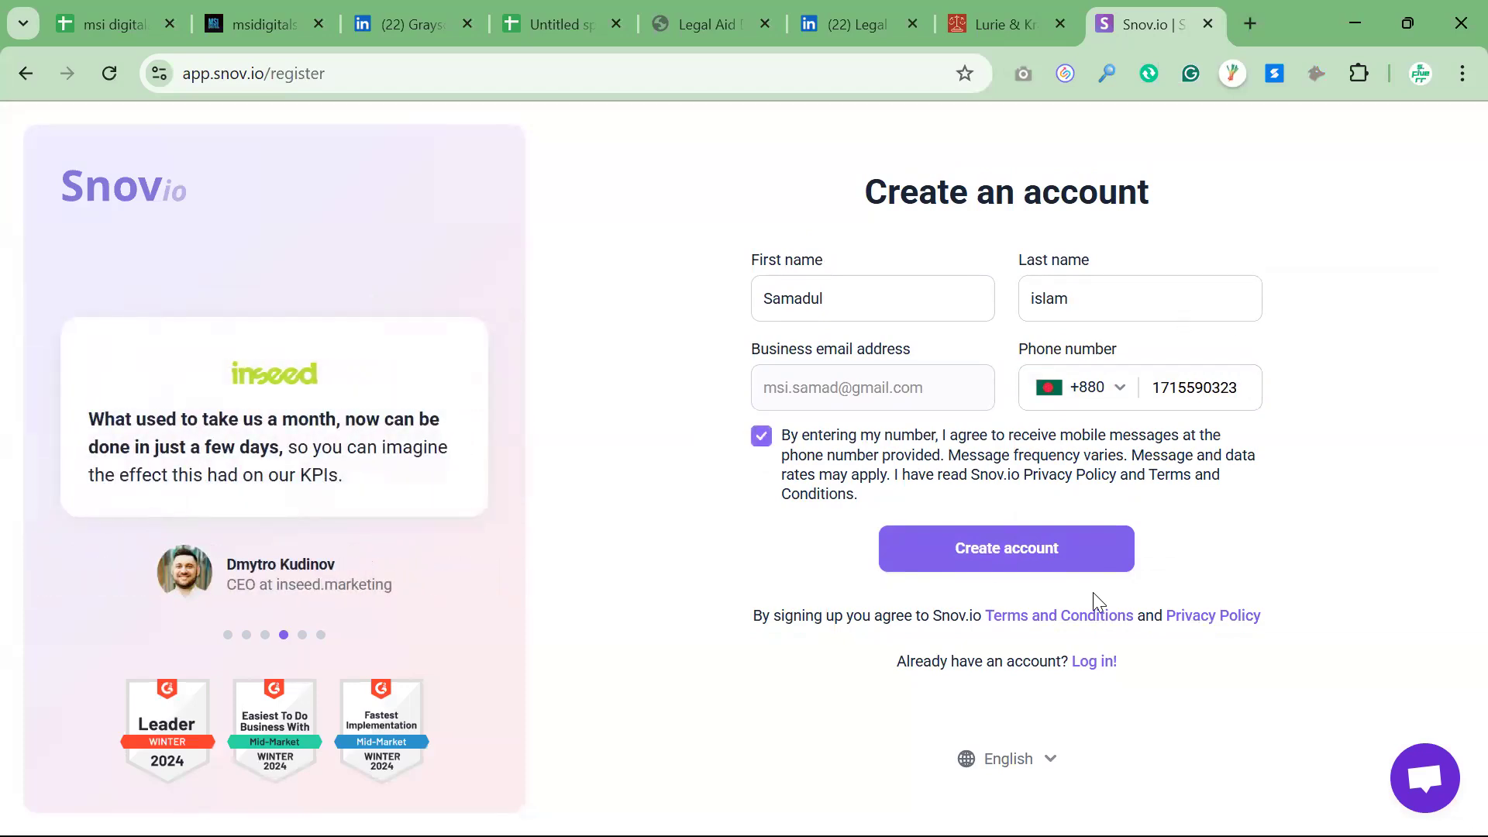
pyautogui.click(1041, 549)
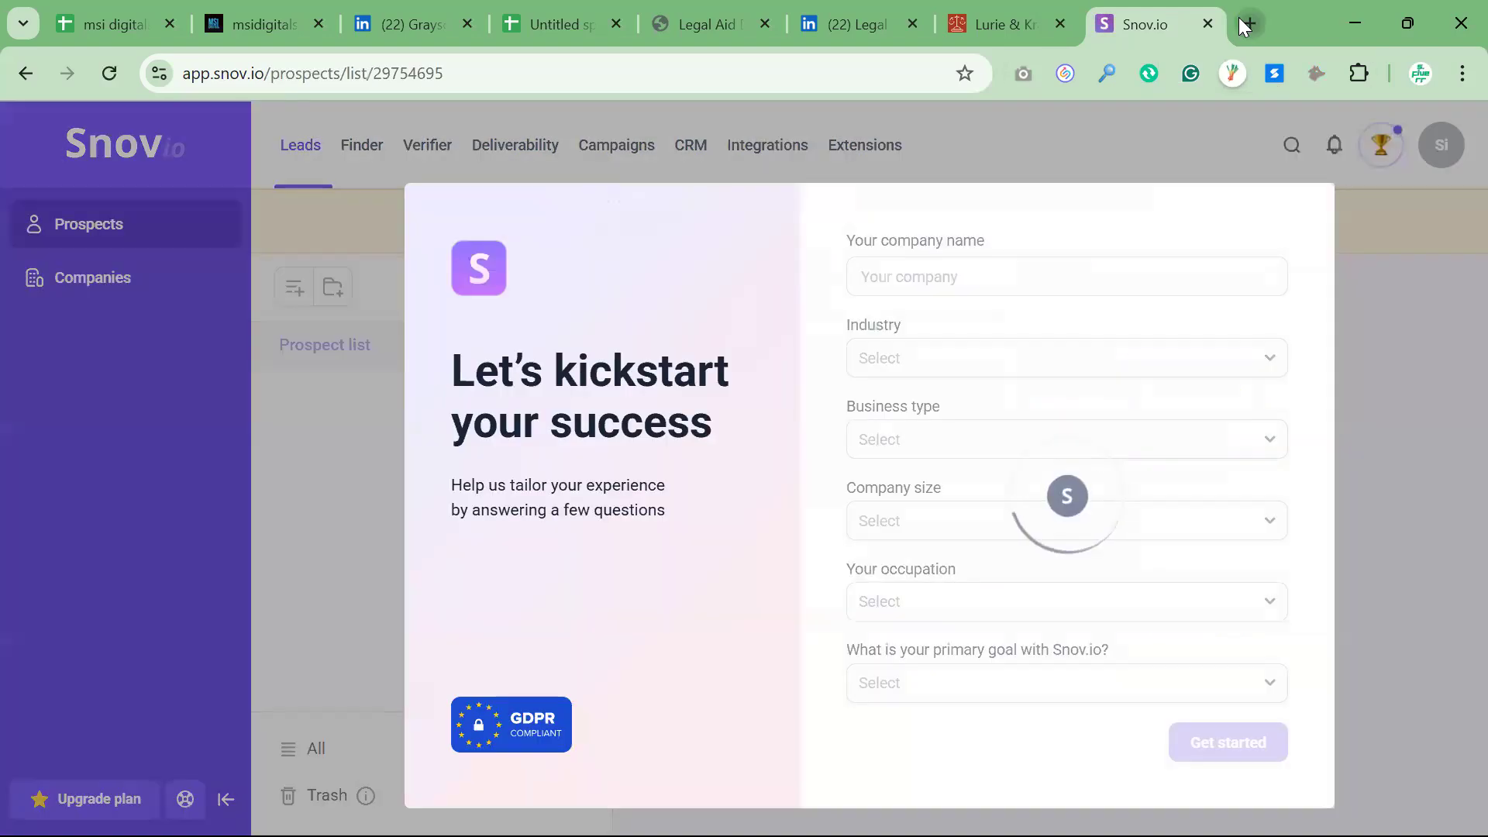
# Search Google for "snov io chrome extension" and open the Email Finder by Snov.io listing in the Chrome Web Store
pyautogui.click(1249, 25)
pyautogui.write('sno')
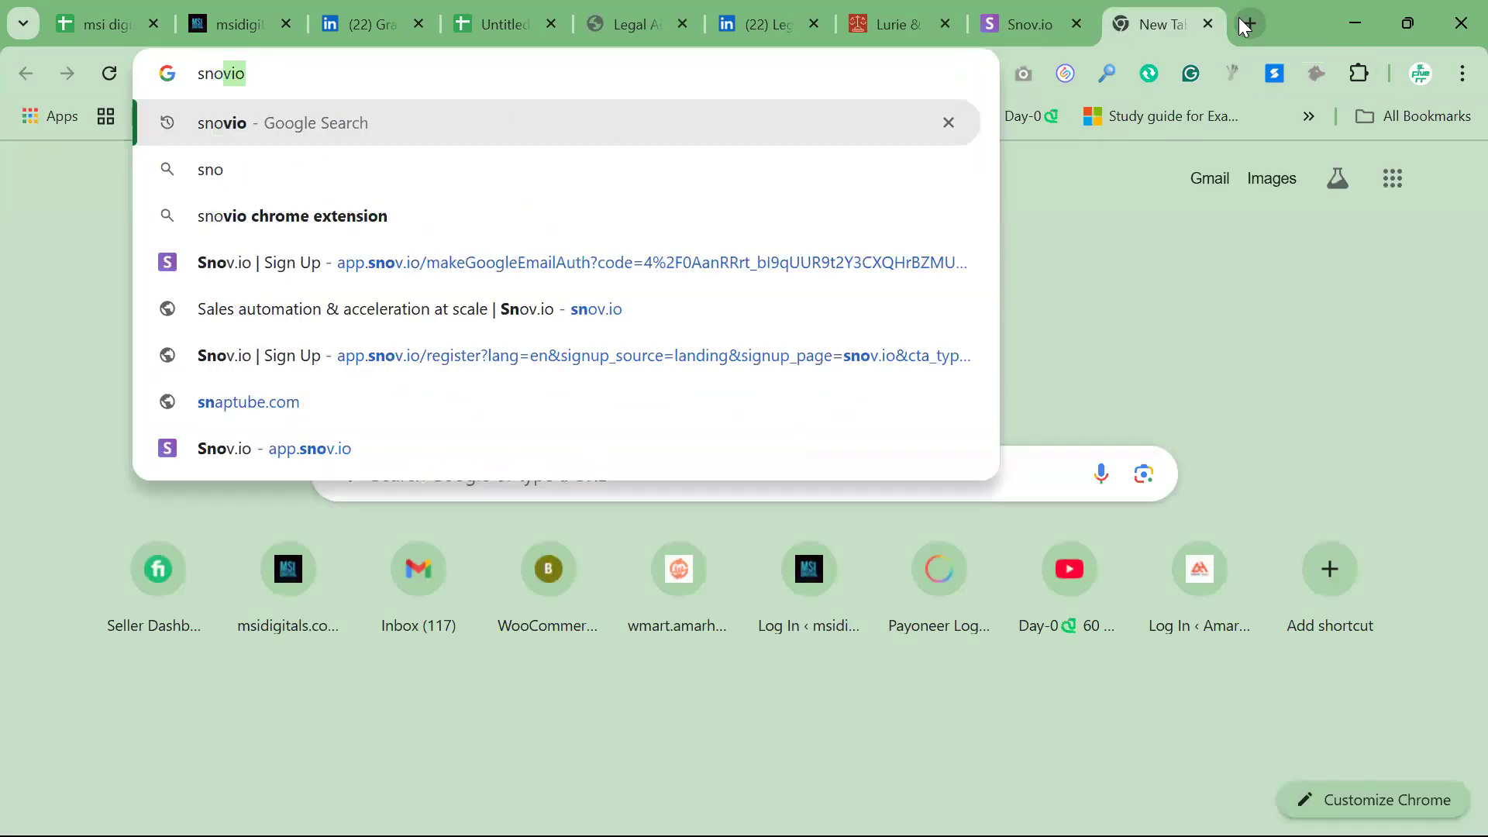
pyautogui.write('v io chrome')
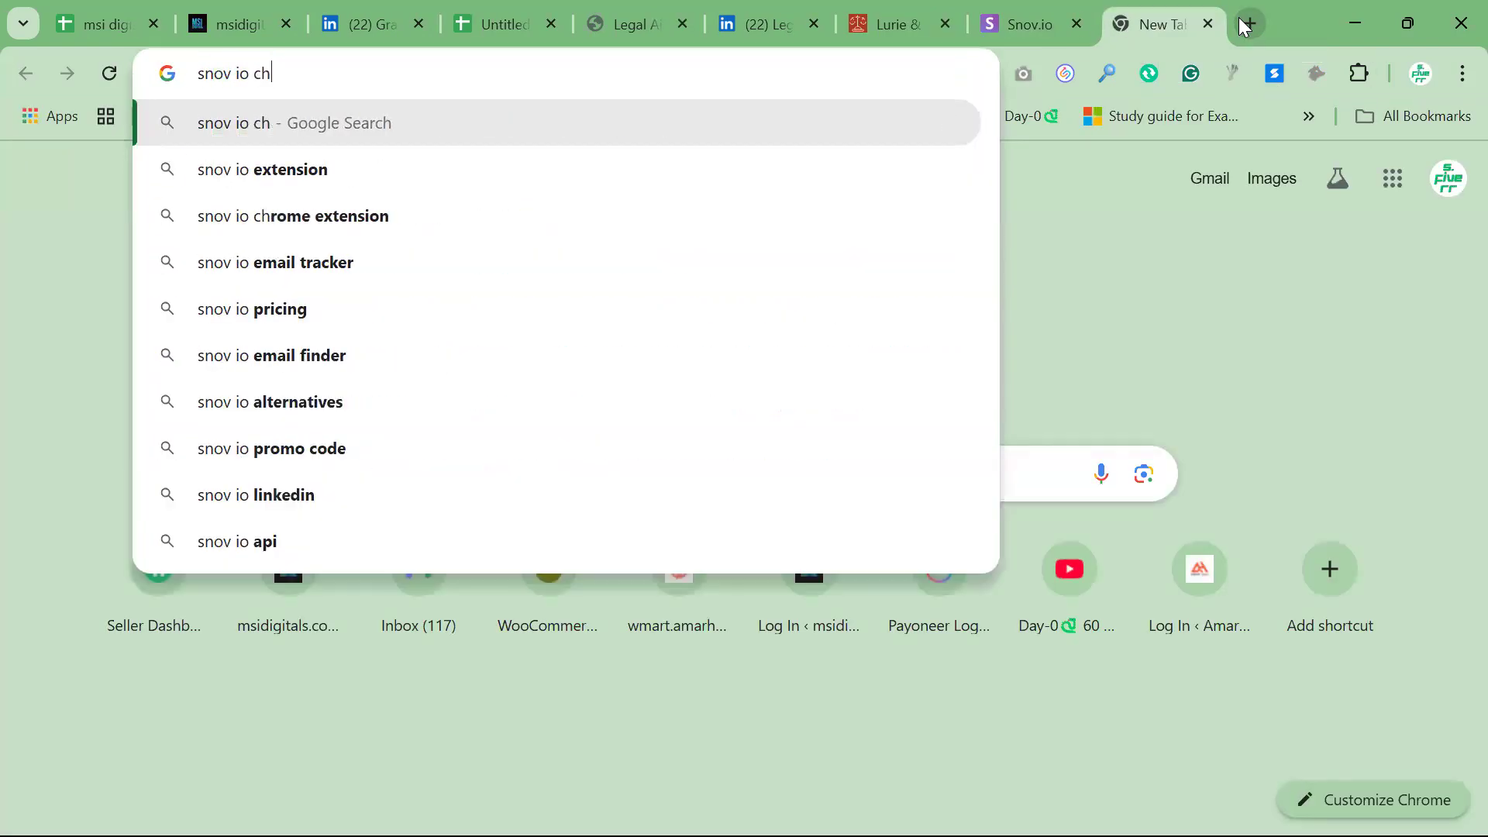
pyautogui.press('Return')
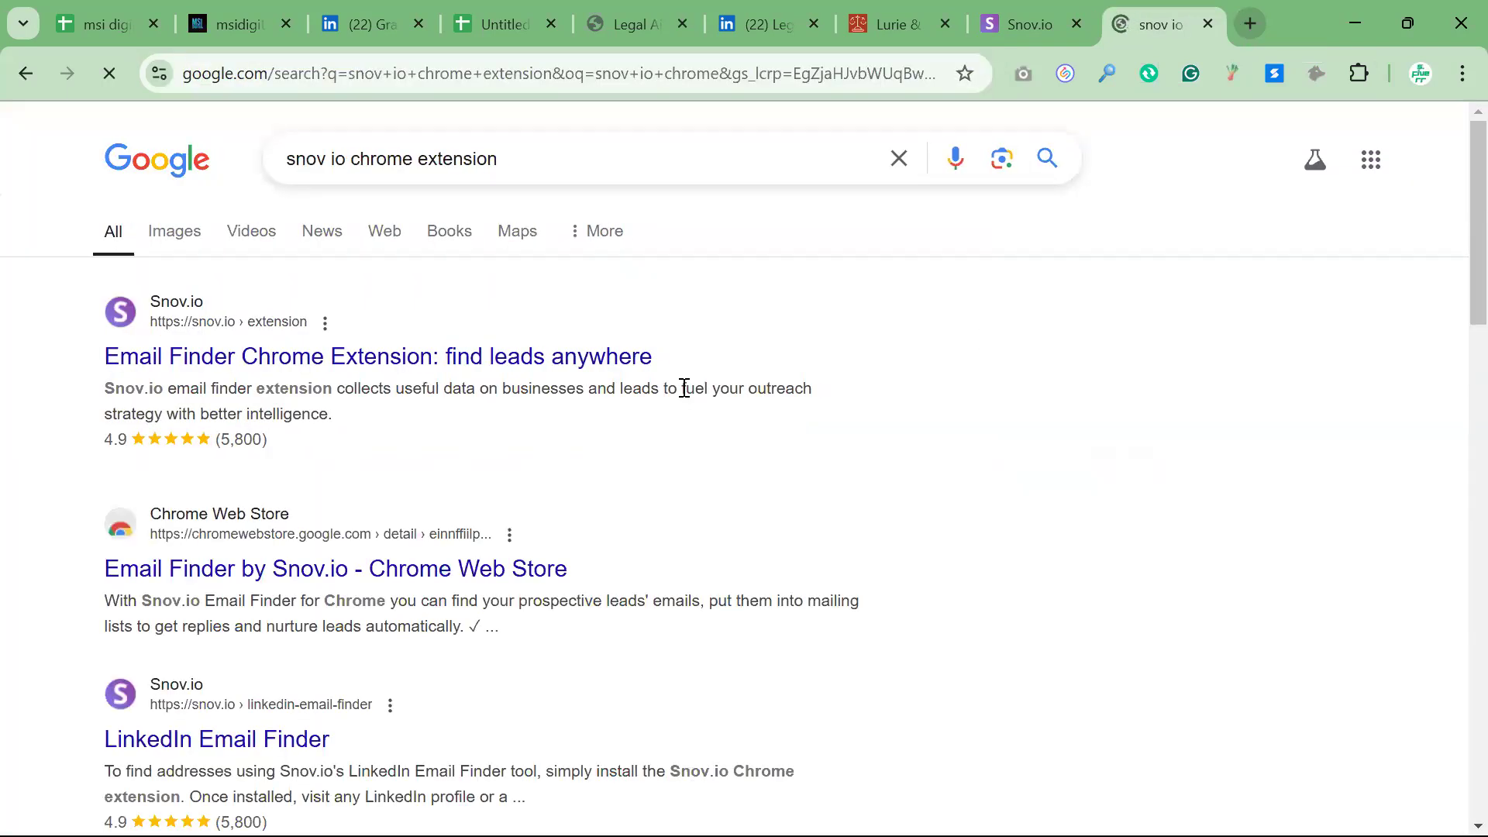
pyautogui.click(348, 358)
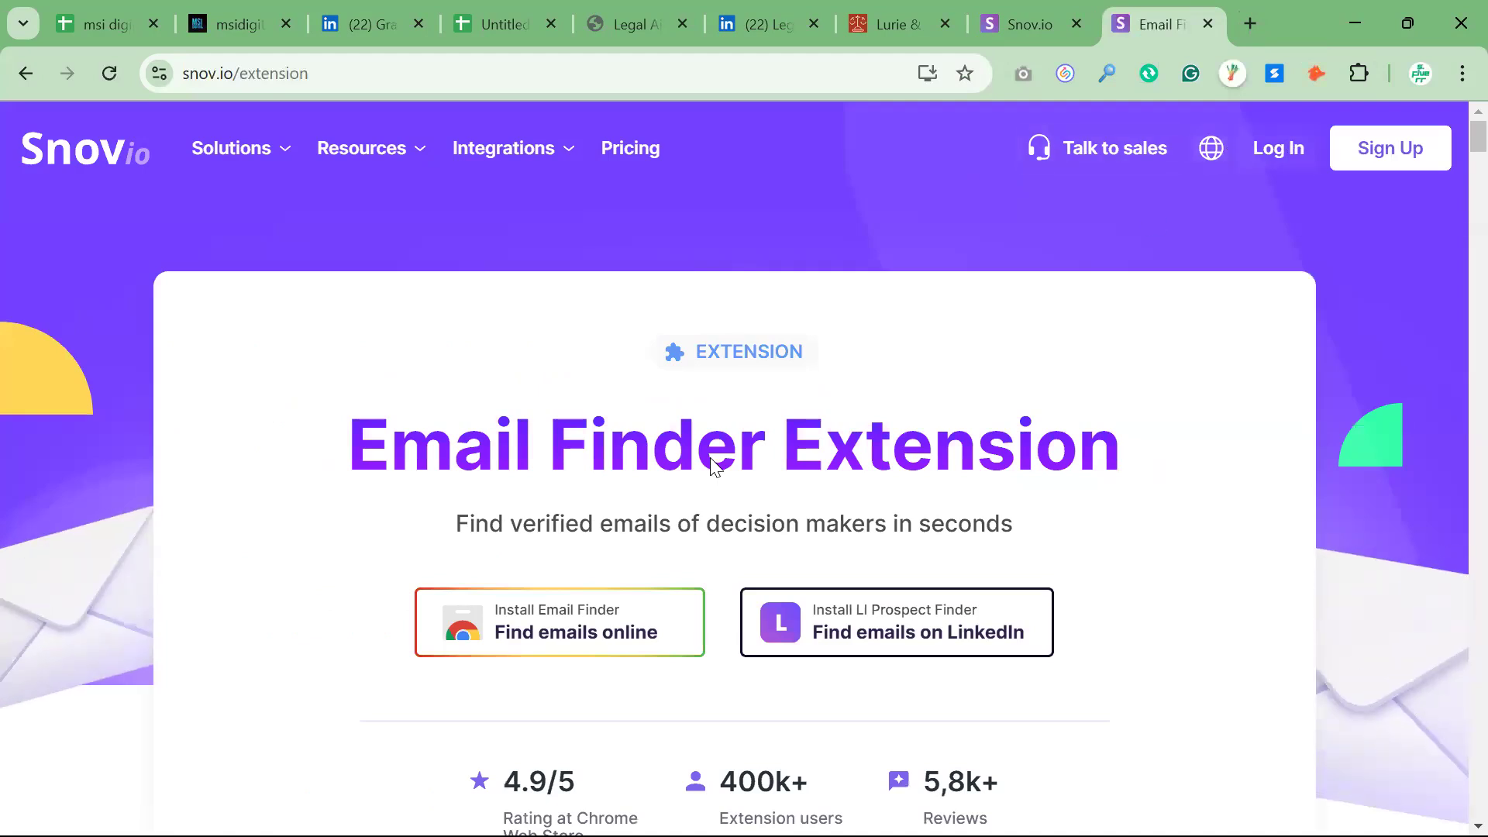
pyautogui.click(535, 643)
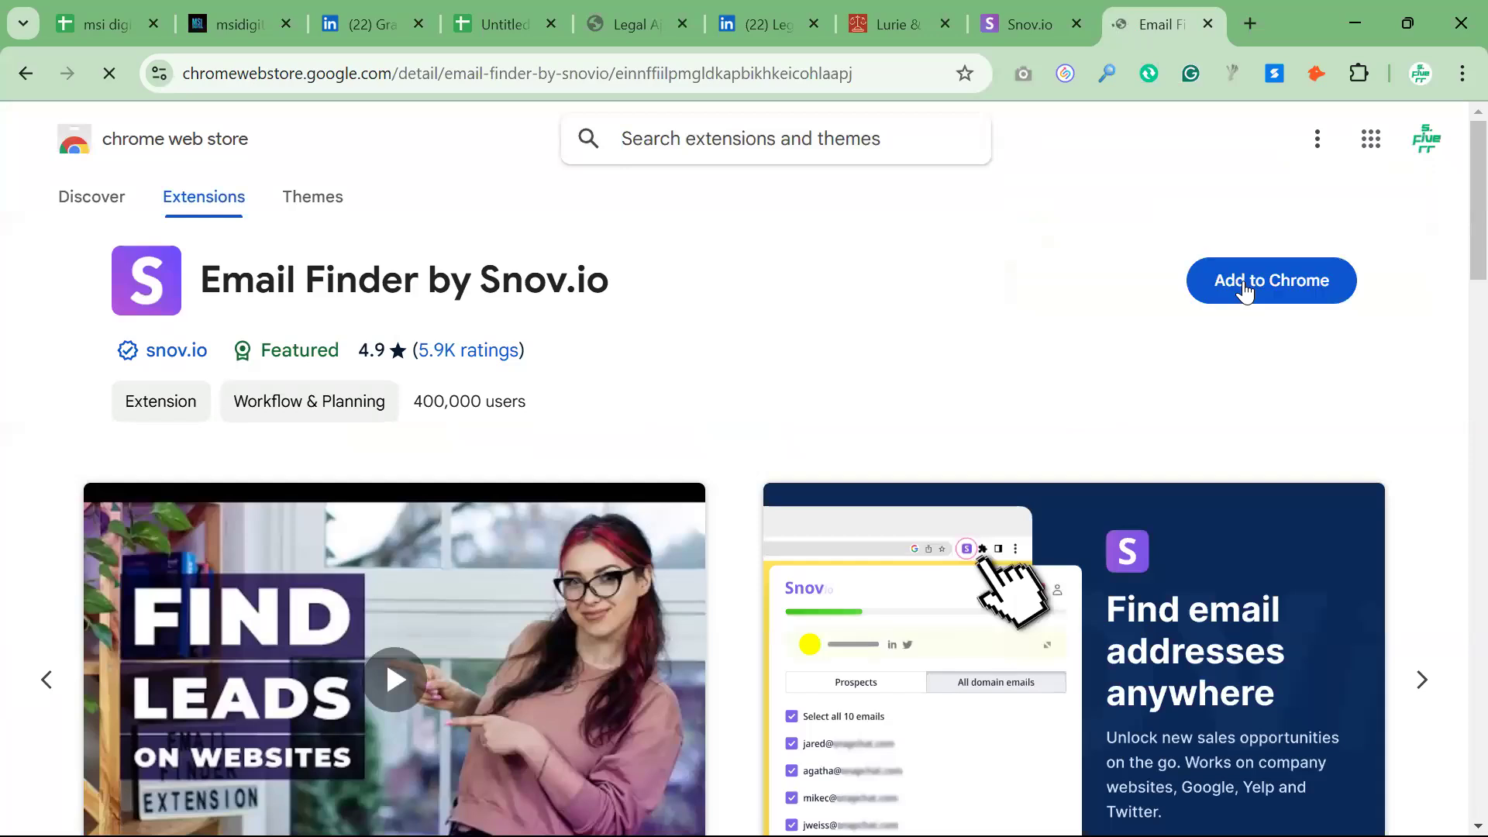
# Add the Email Finder by Snov.io extension to Chrome and pin it to the browser
pyautogui.click(1245, 283)
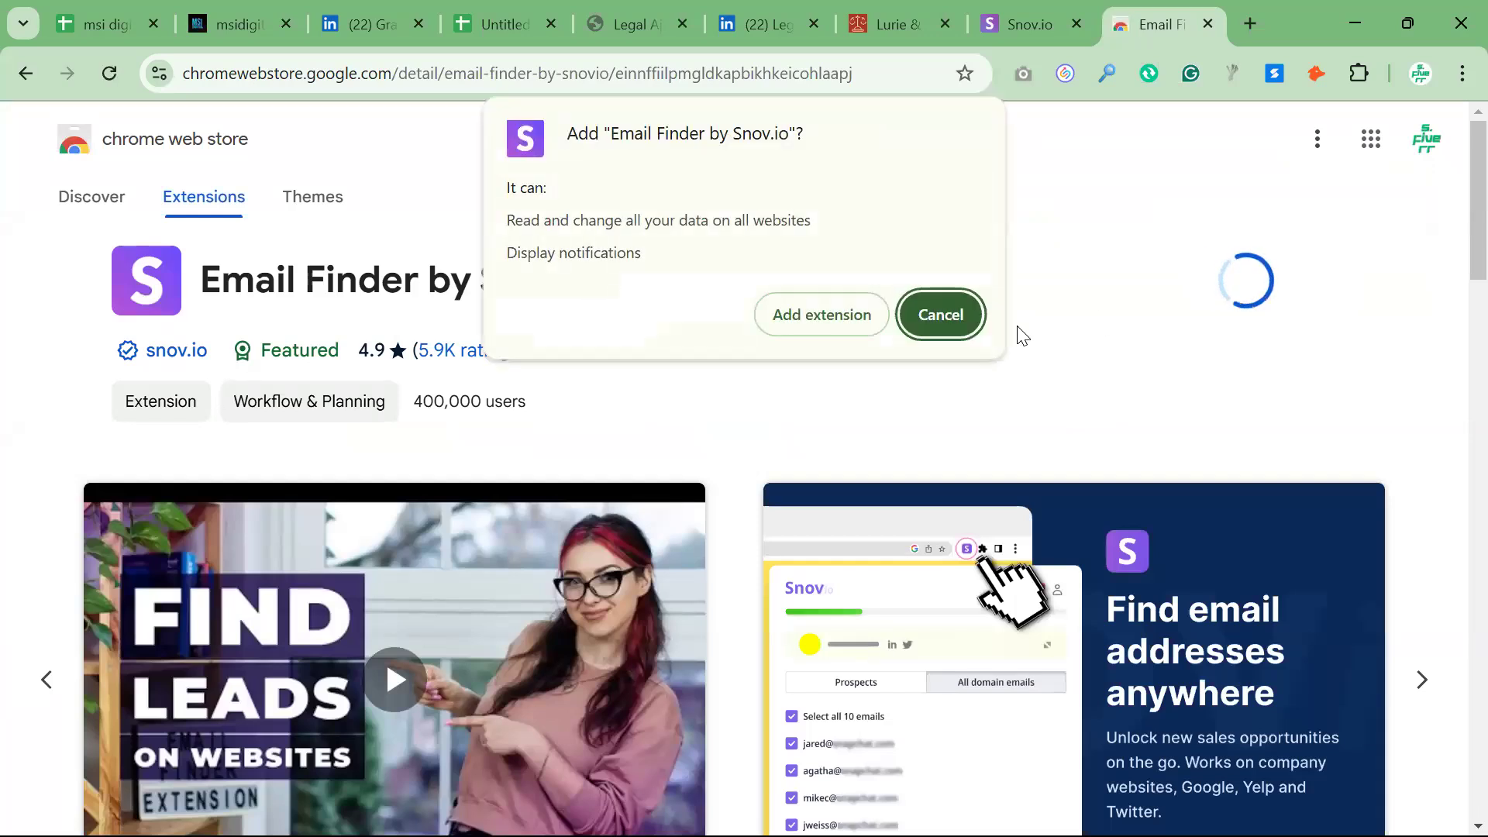
pyautogui.click(855, 317)
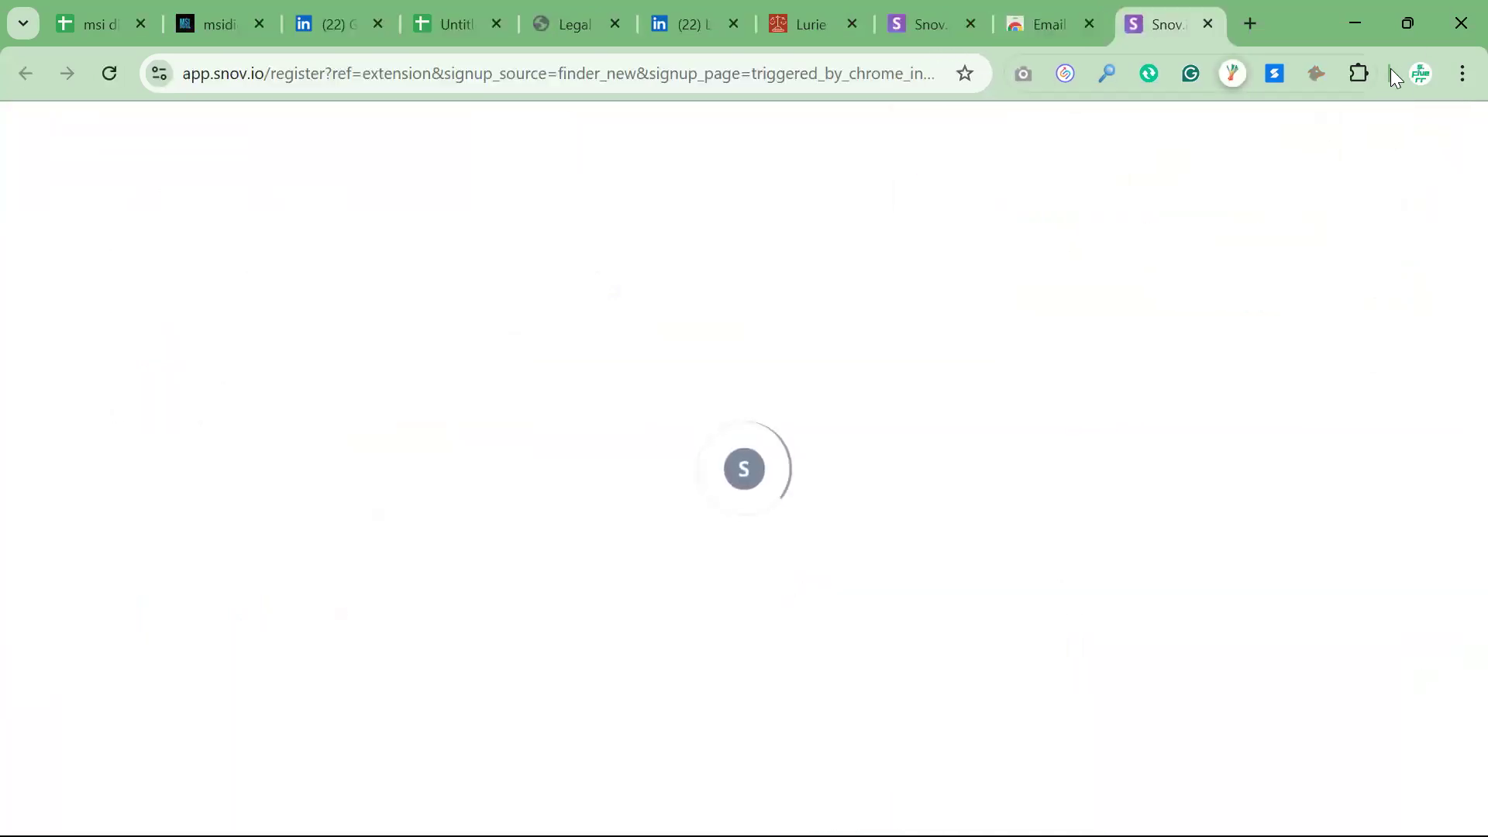
pyautogui.click(1359, 73)
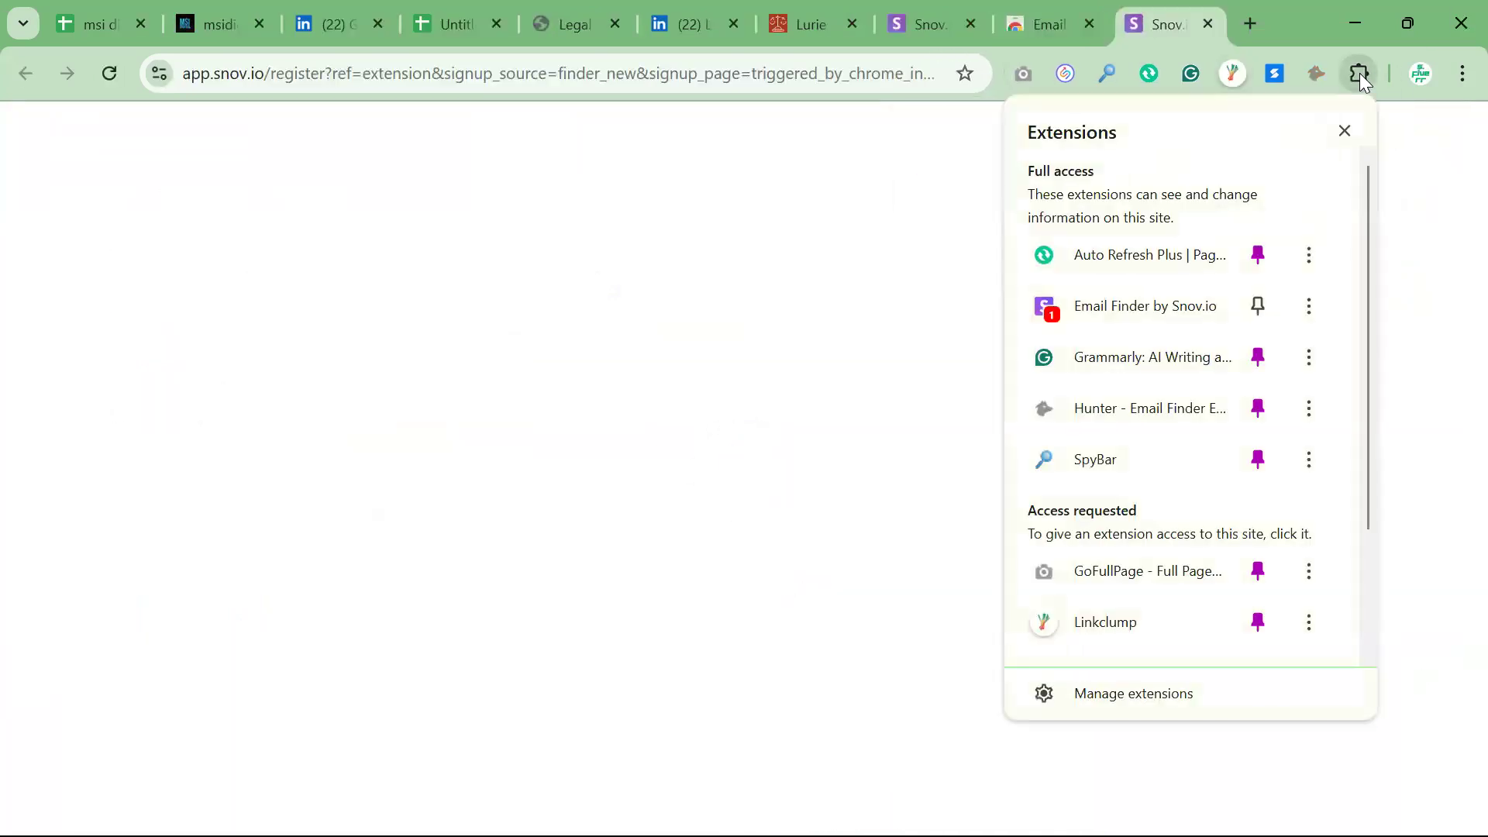
pyautogui.click(1256, 305)
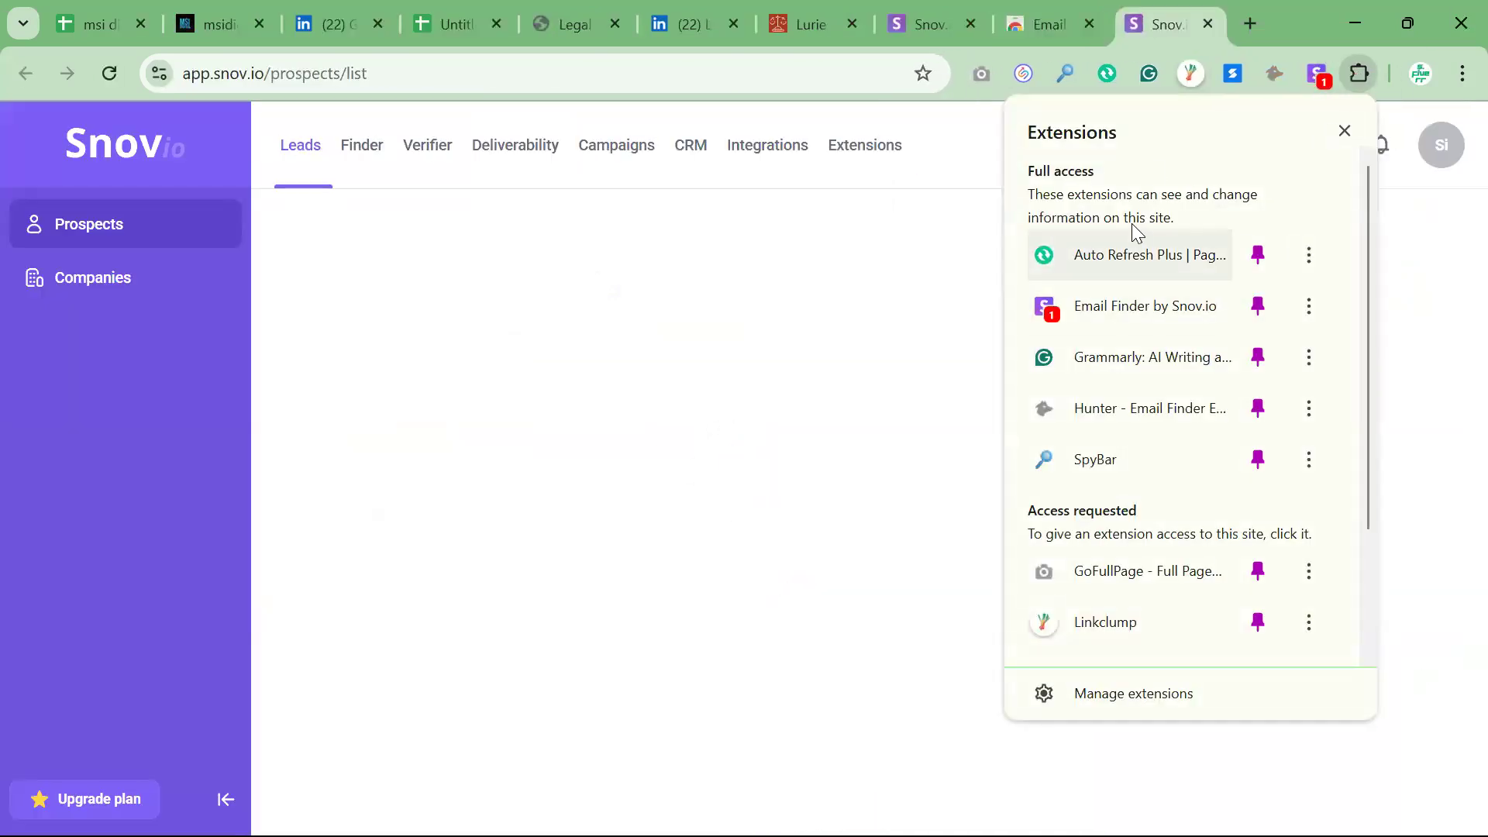
# Look up the domain emails on Lurie & Kramer's website with the Snov.io extension and copy the first listed address
pyautogui.click(1318, 75)
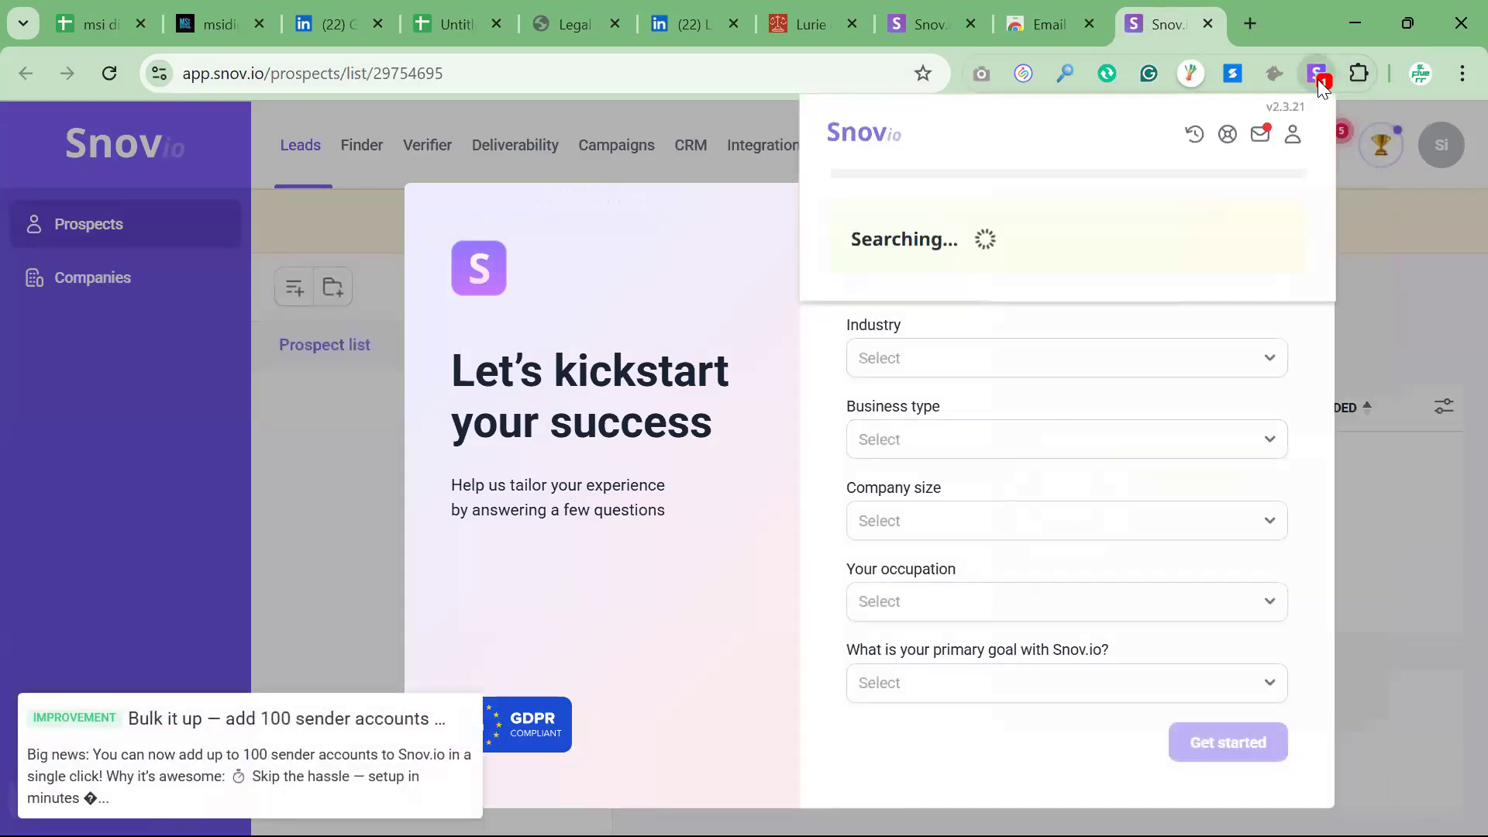
pyautogui.click(1076, 16)
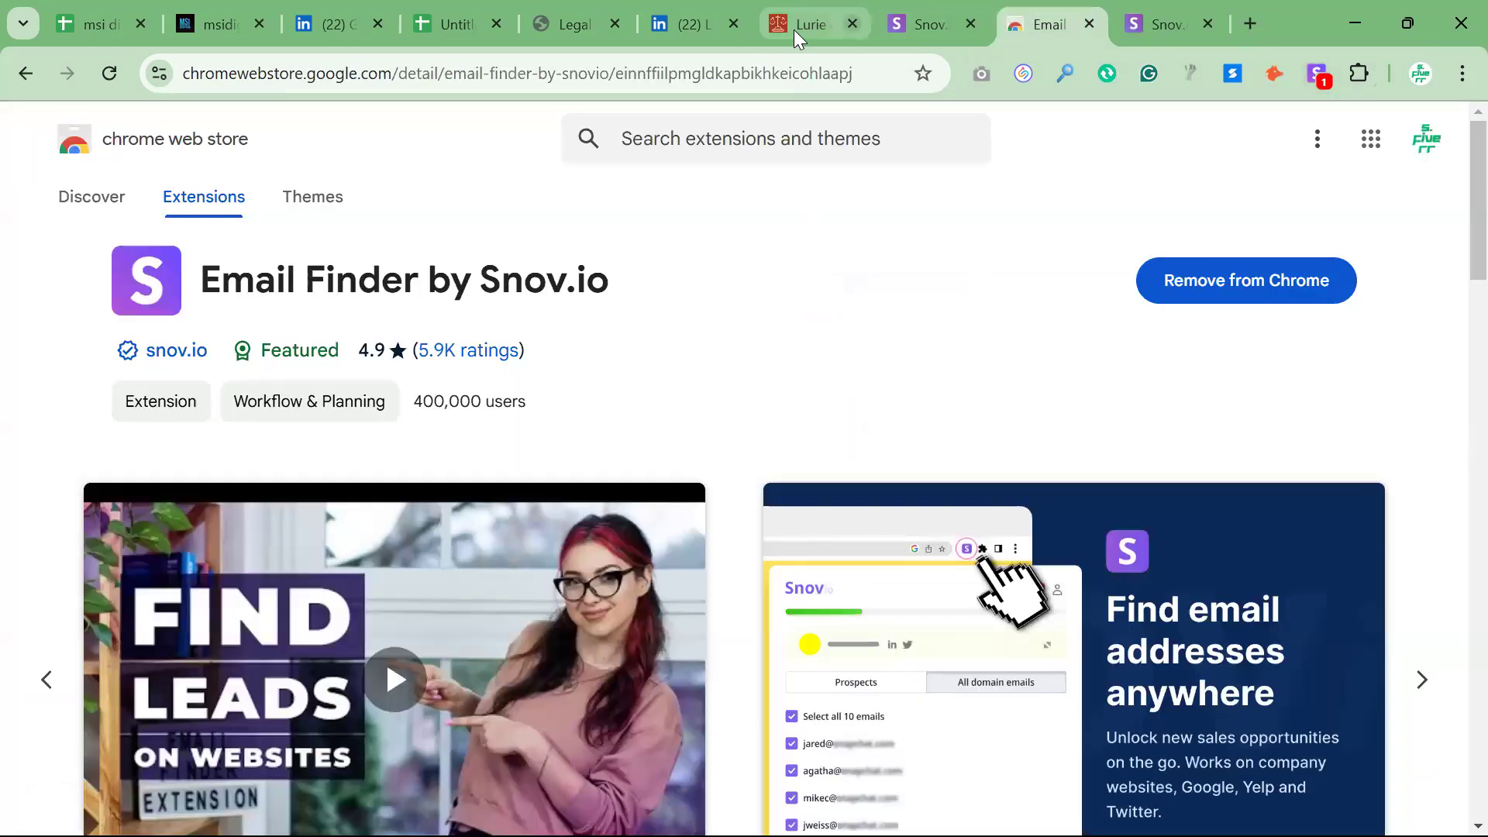
pyautogui.click(794, 30)
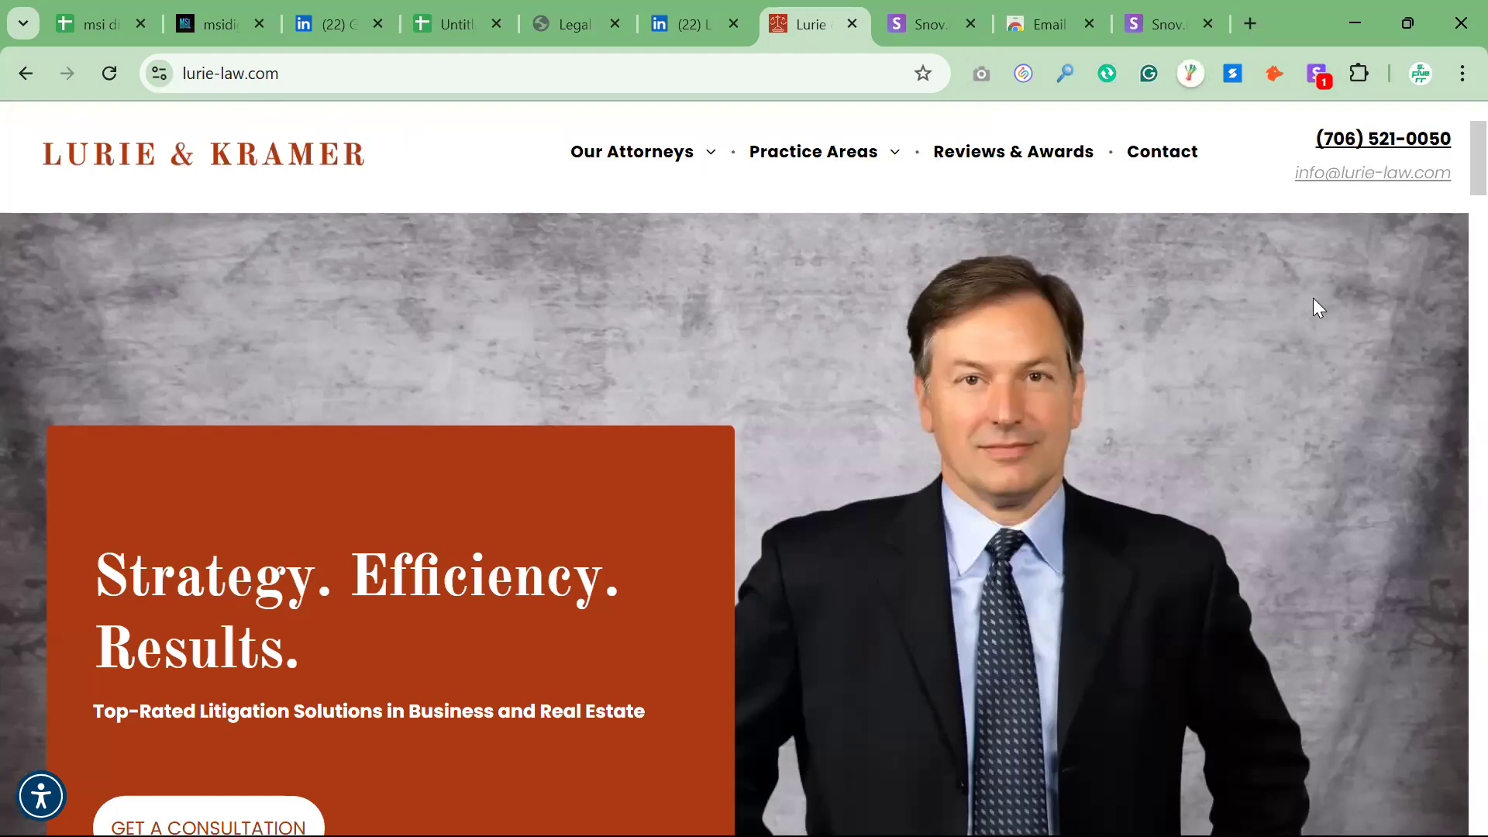
pyautogui.click(1315, 75)
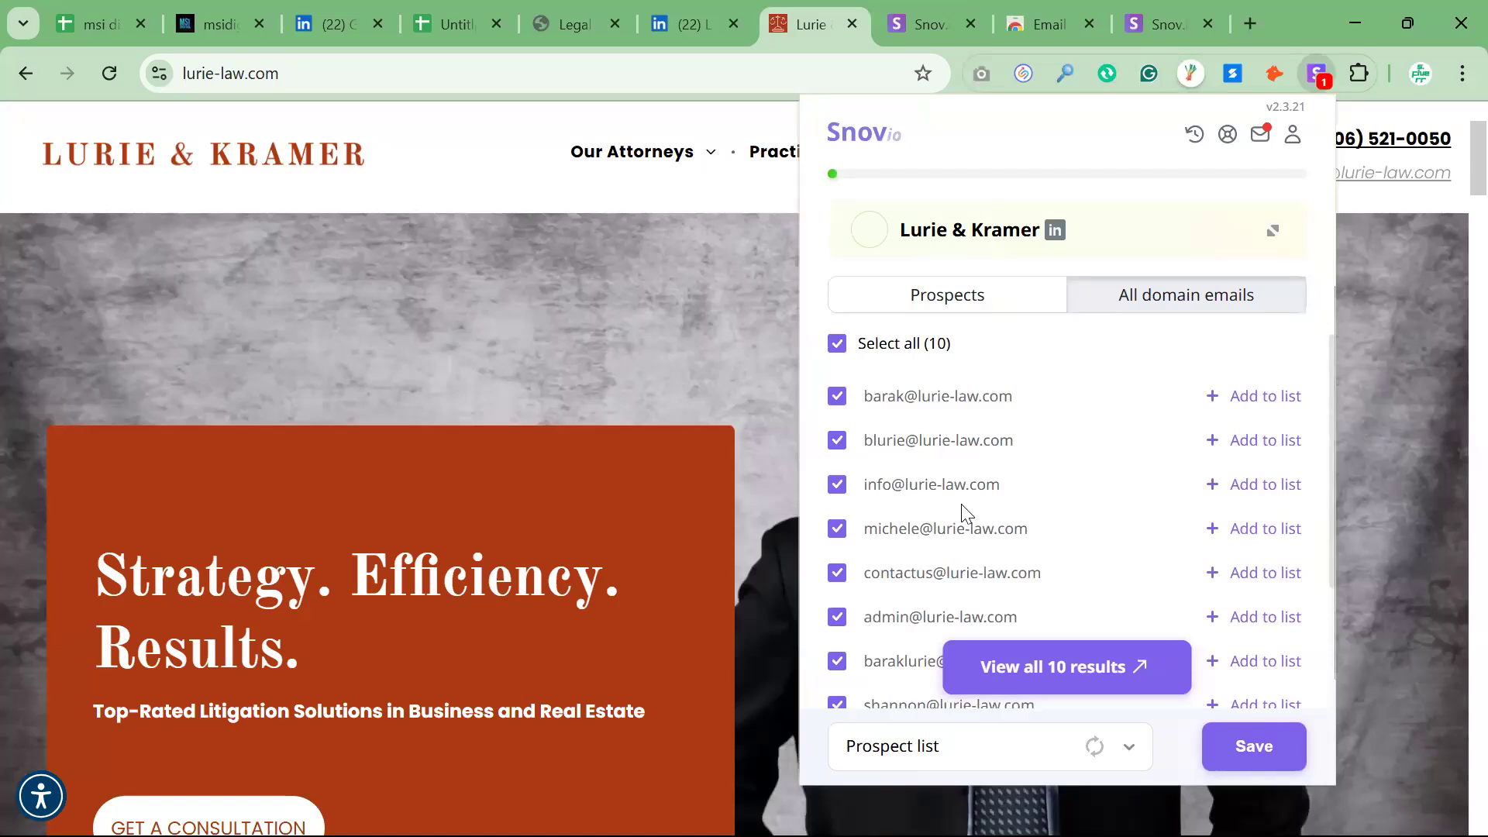
pyautogui.moveTo(864, 397); pyautogui.dragTo(1013, 402)
pyautogui.hotkey('ctrl', 'c')
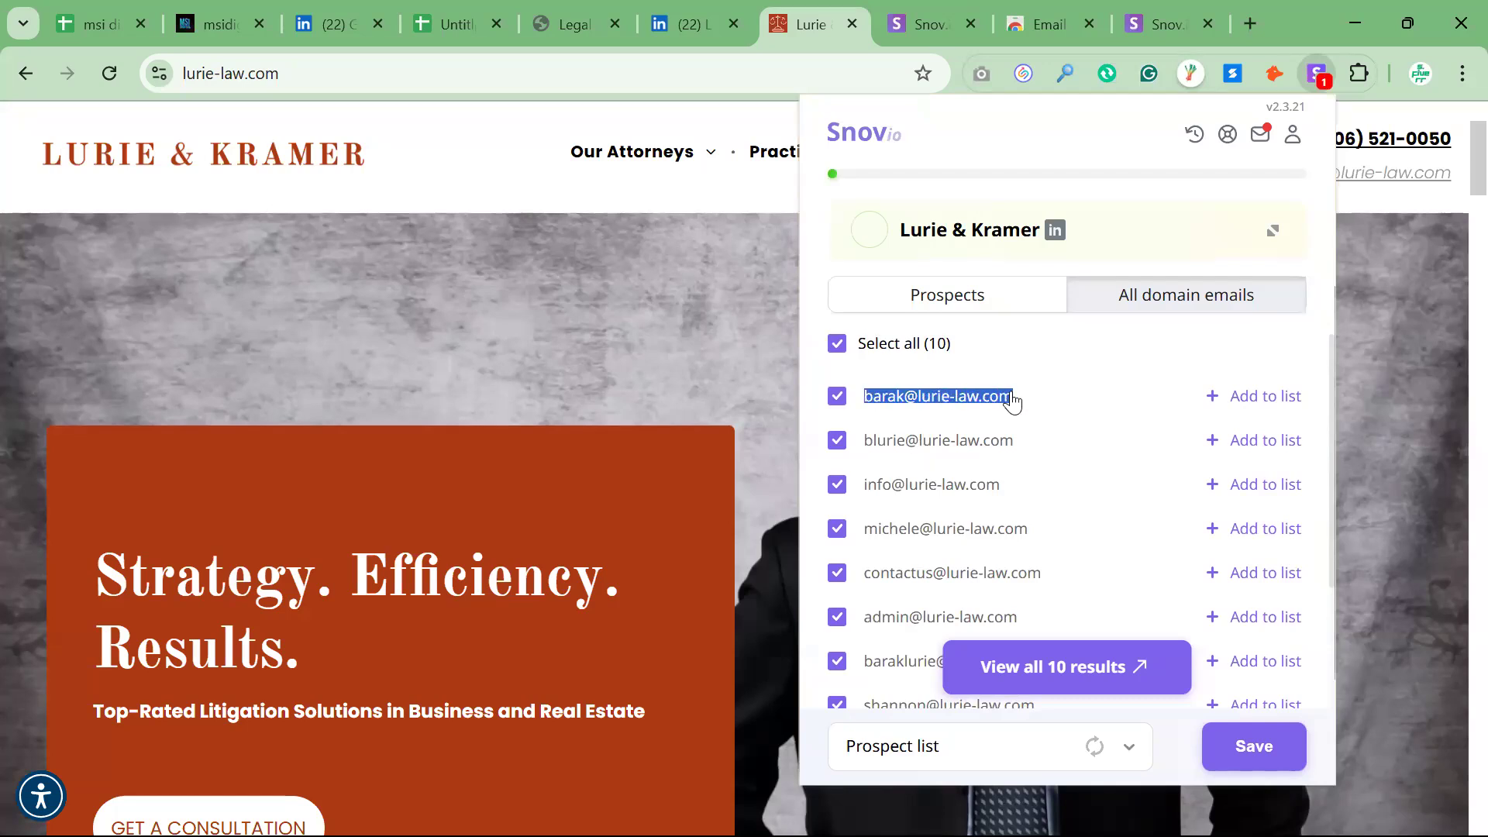
# Paste the copied address into Email cell J4 for Lurie & Kramer in the lead spreadsheet
pyautogui.click(441, 32)
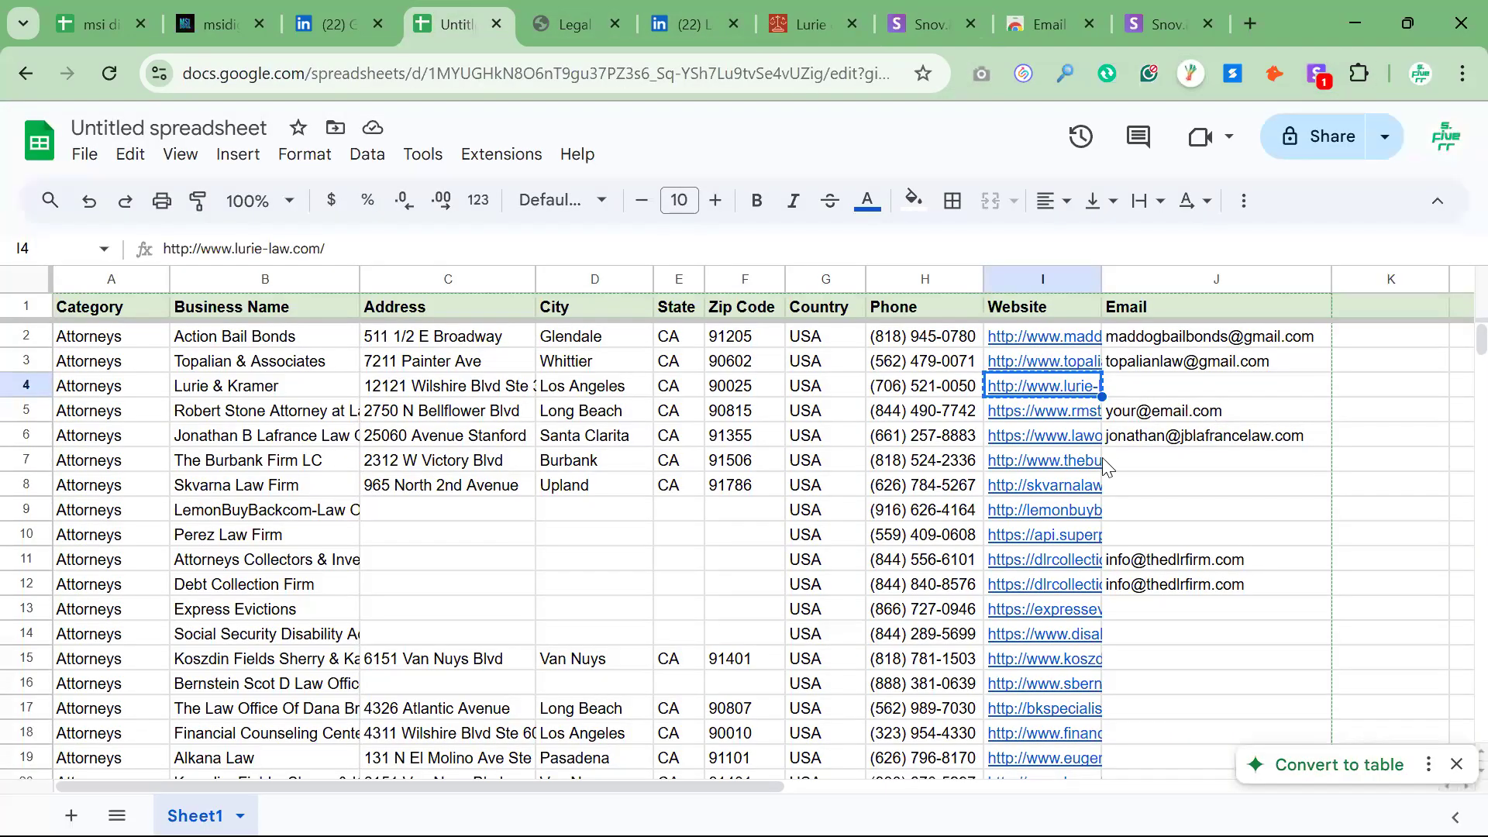
pyautogui.press('Right')
pyautogui.hotkey('ctrl', 'v')
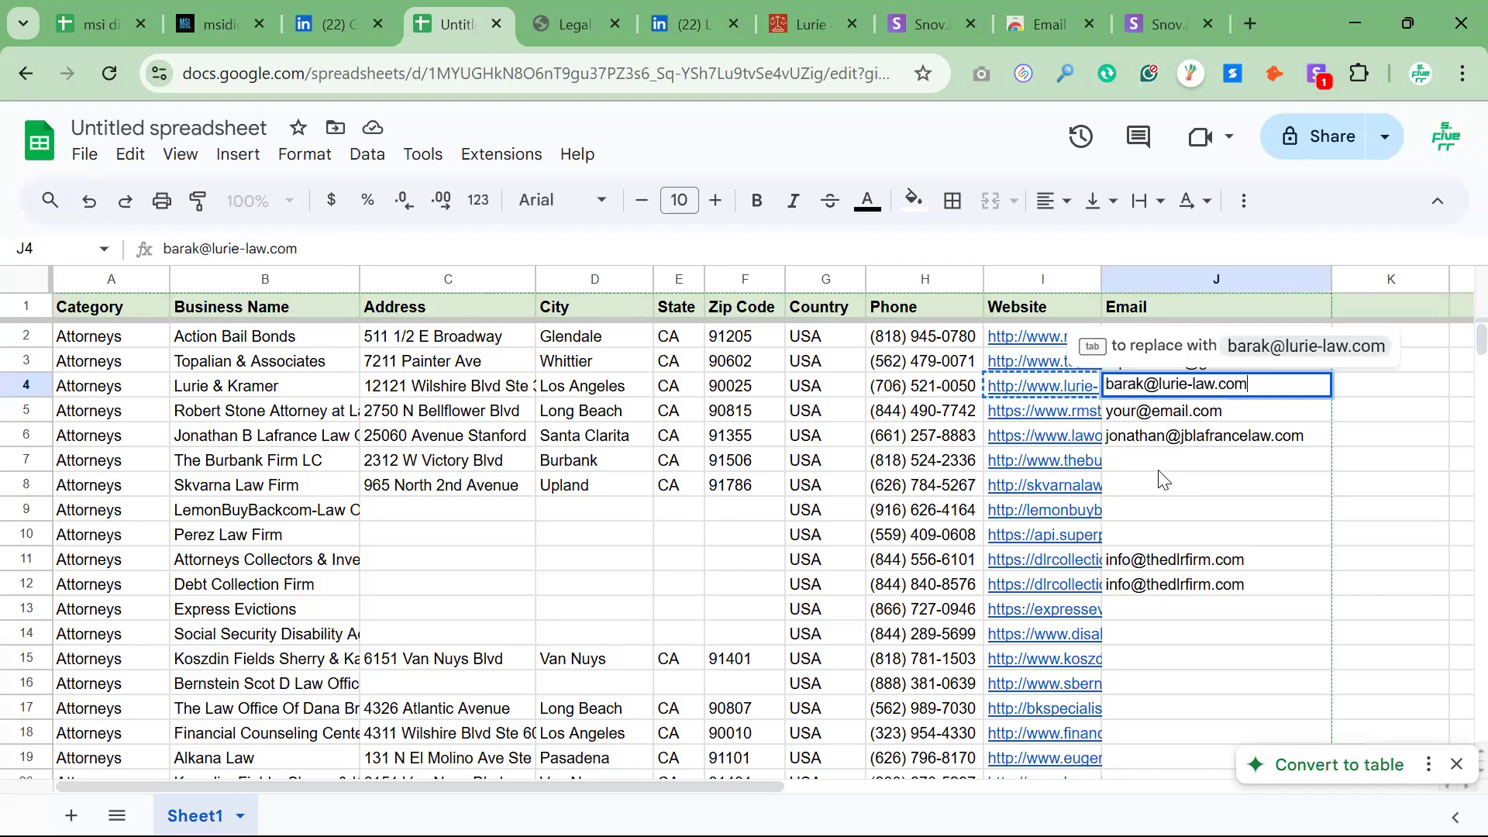
# Open The Burbank Firm LC's website from its sheet link, find its domain emails with Snov.io and copy the first address
pyautogui.click(1067, 472)
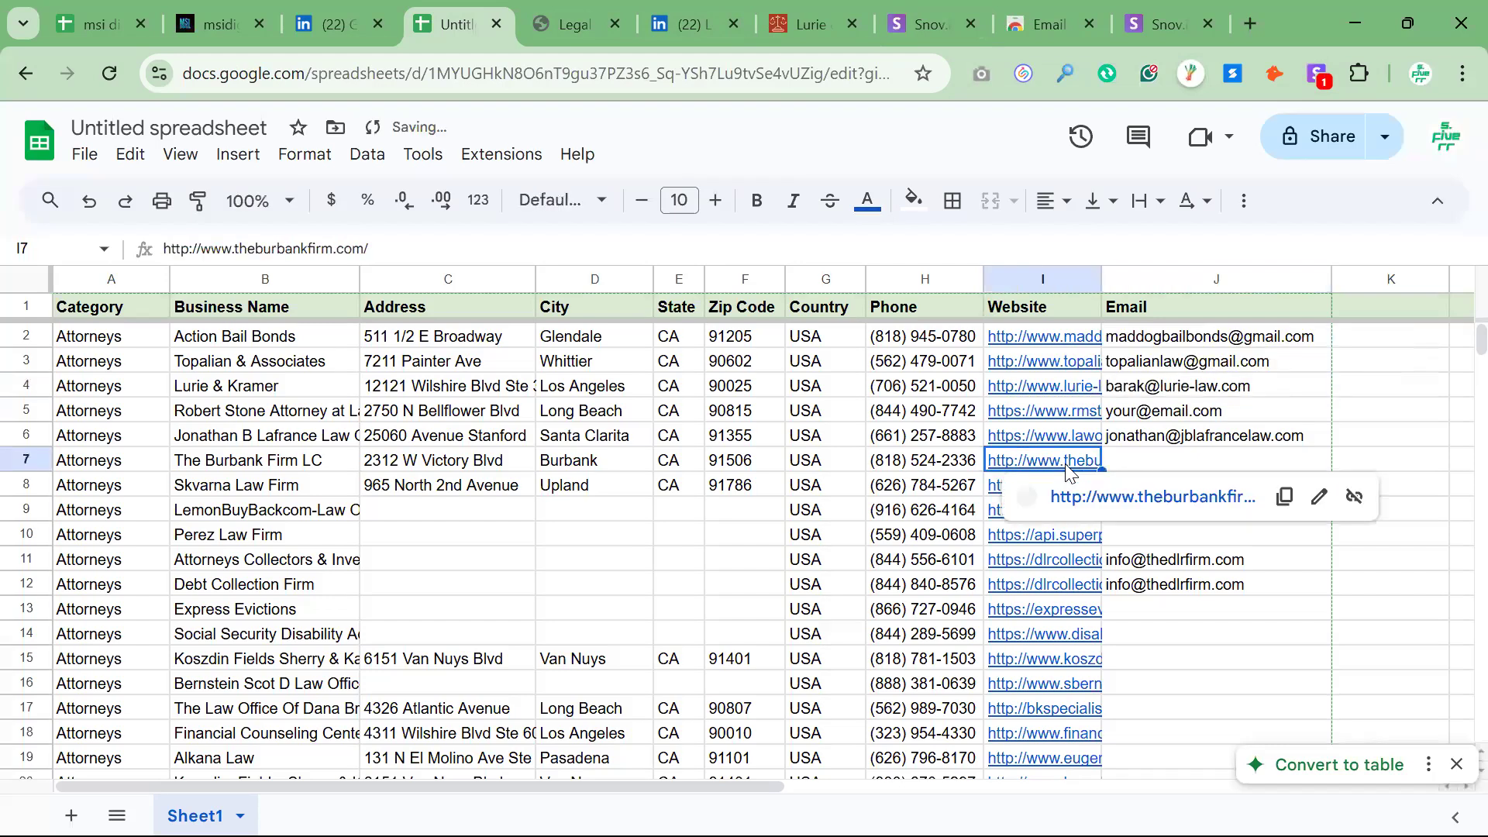
pyautogui.click(1124, 496)
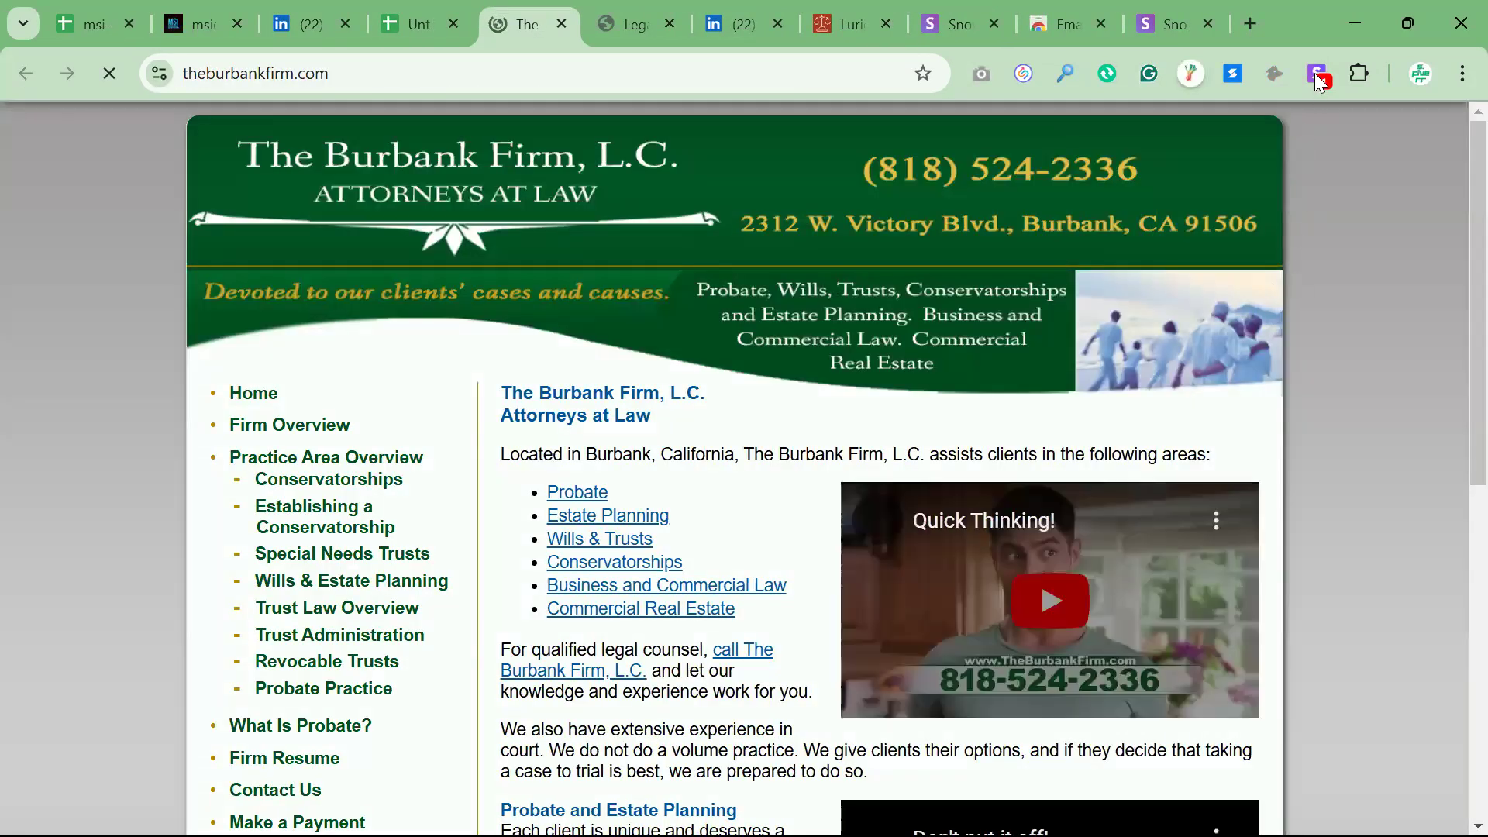
pyautogui.click(1318, 75)
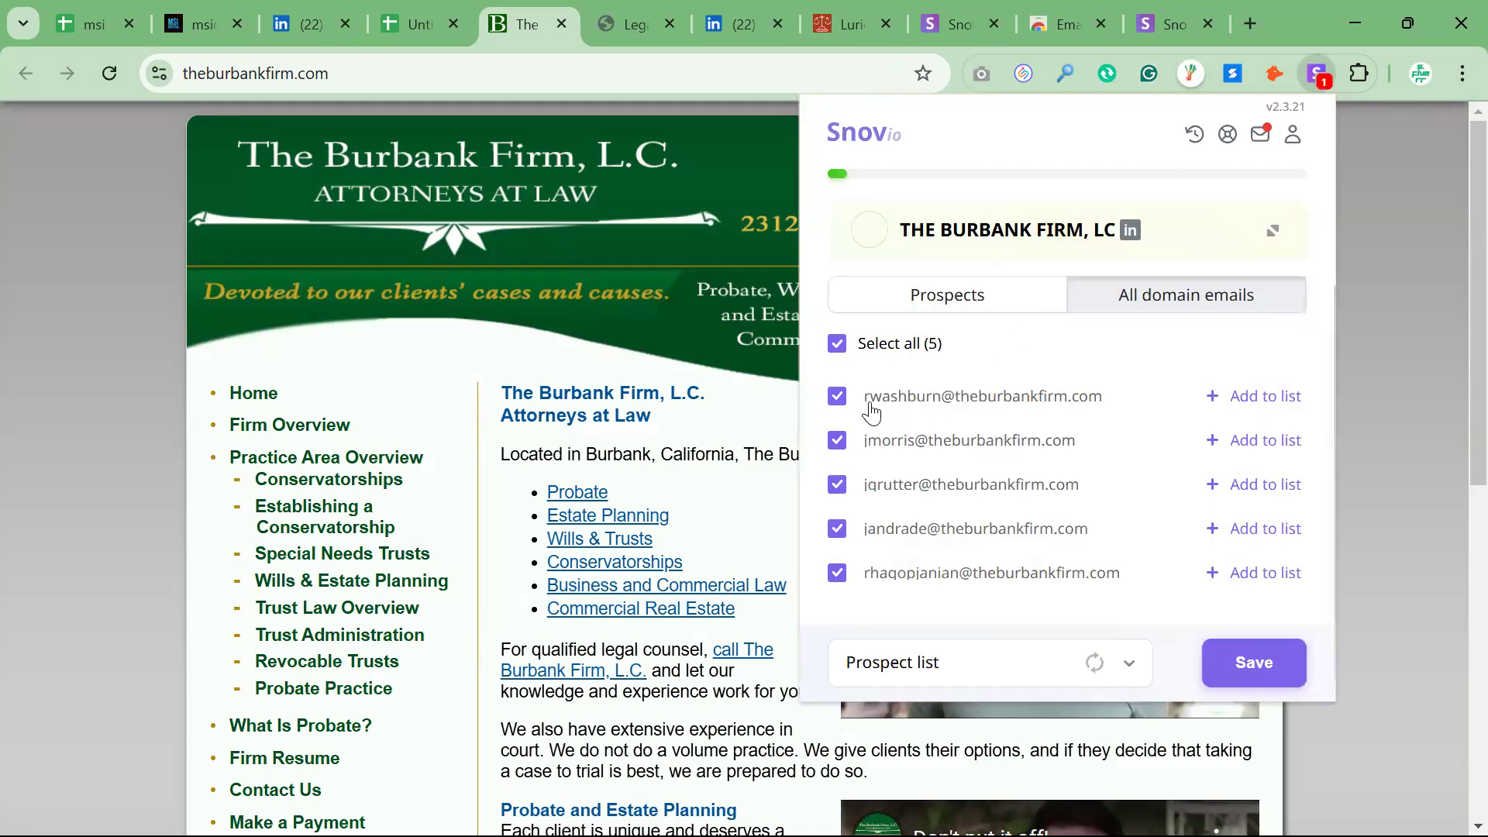
pyautogui.moveTo(862, 403); pyautogui.dragTo(1098, 405)
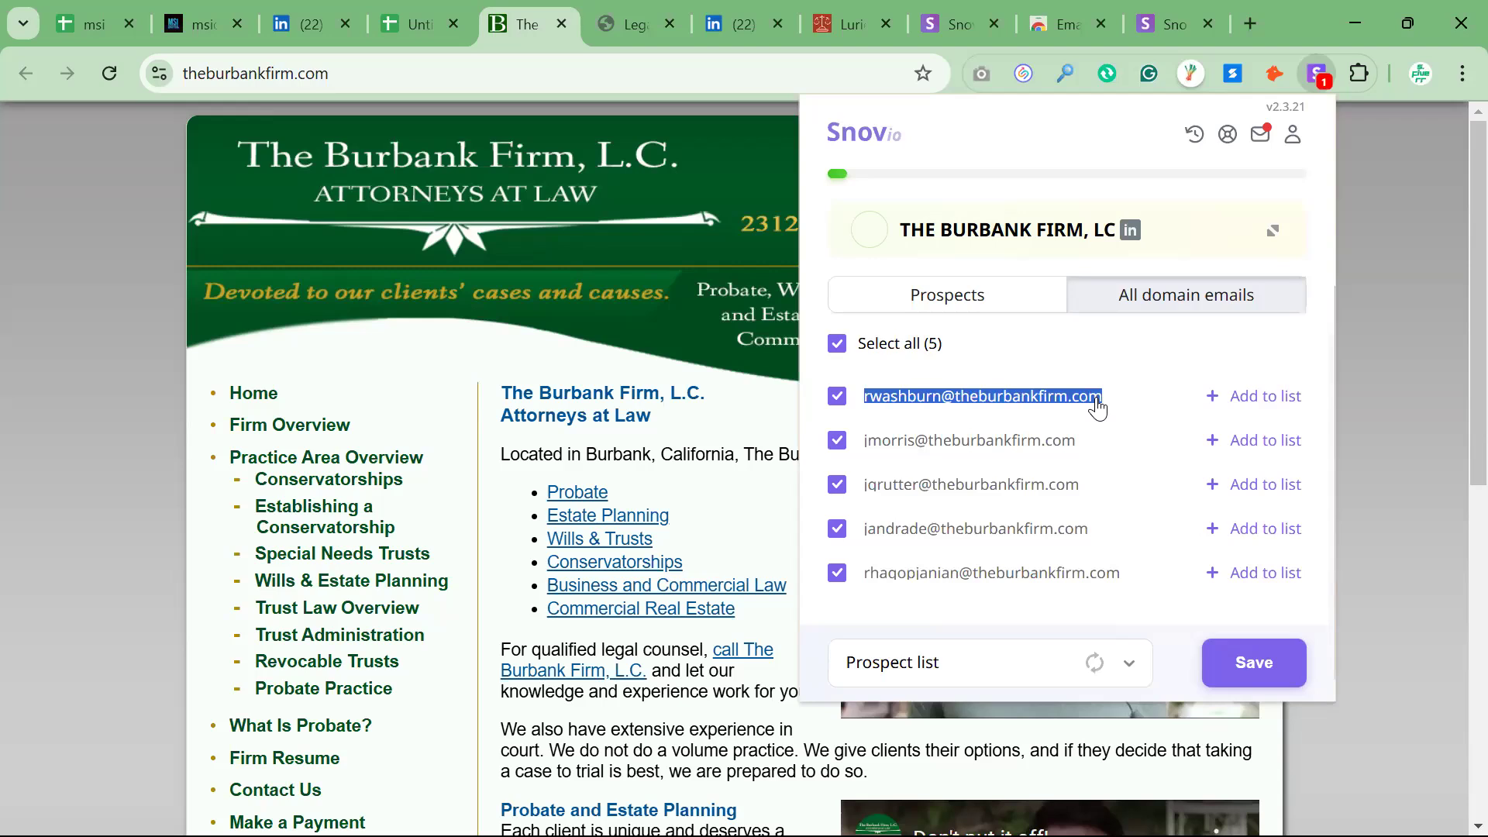
# Paste the copied address into Email cell J7 for The Burbank Firm LC in the lead spreadsheet
pyautogui.click(408, 33)
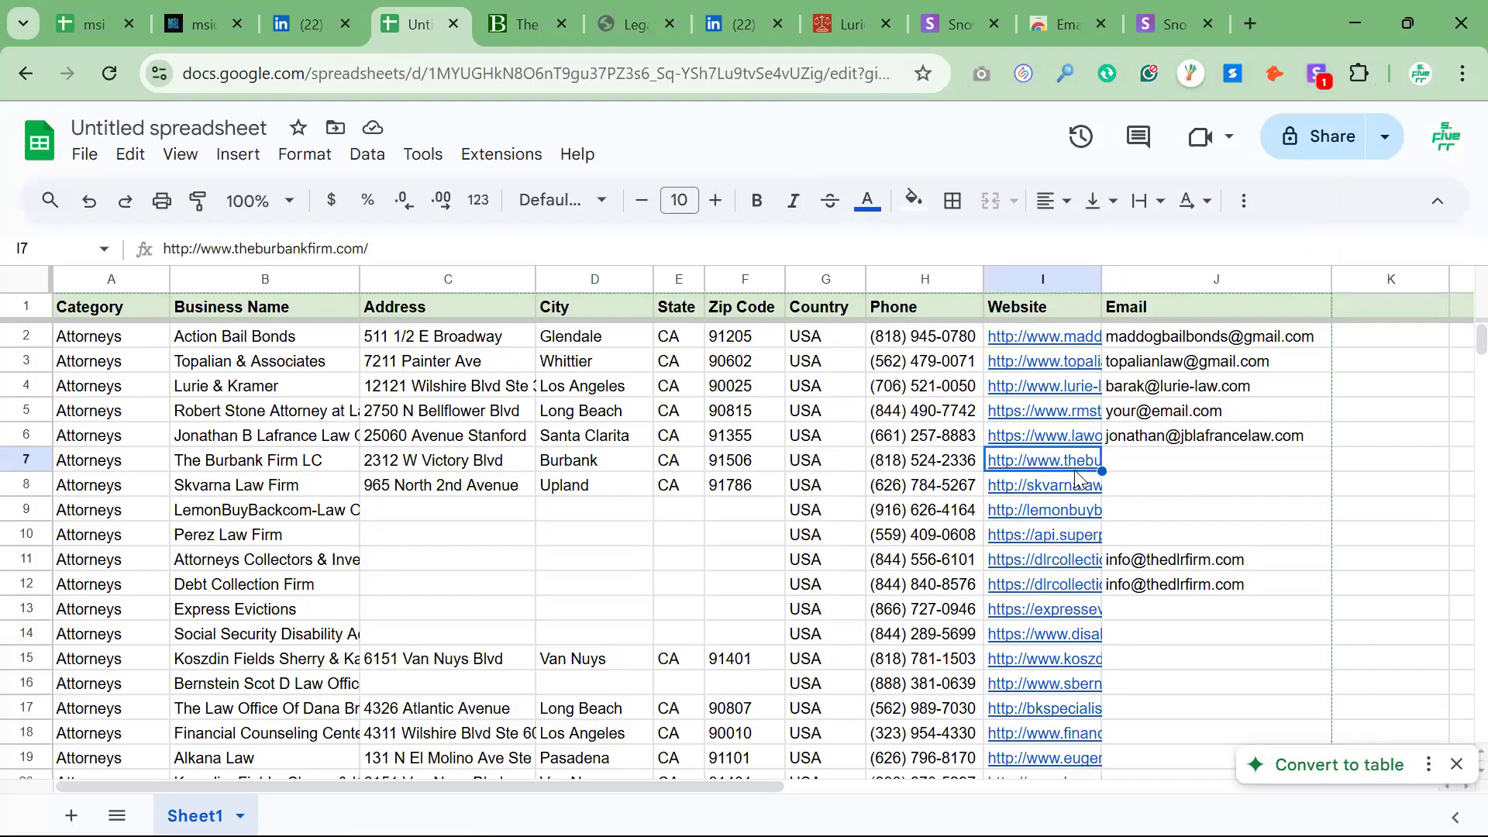
pyautogui.doubleClick(1168, 461)
pyautogui.hotkey('ctrl', 'v')
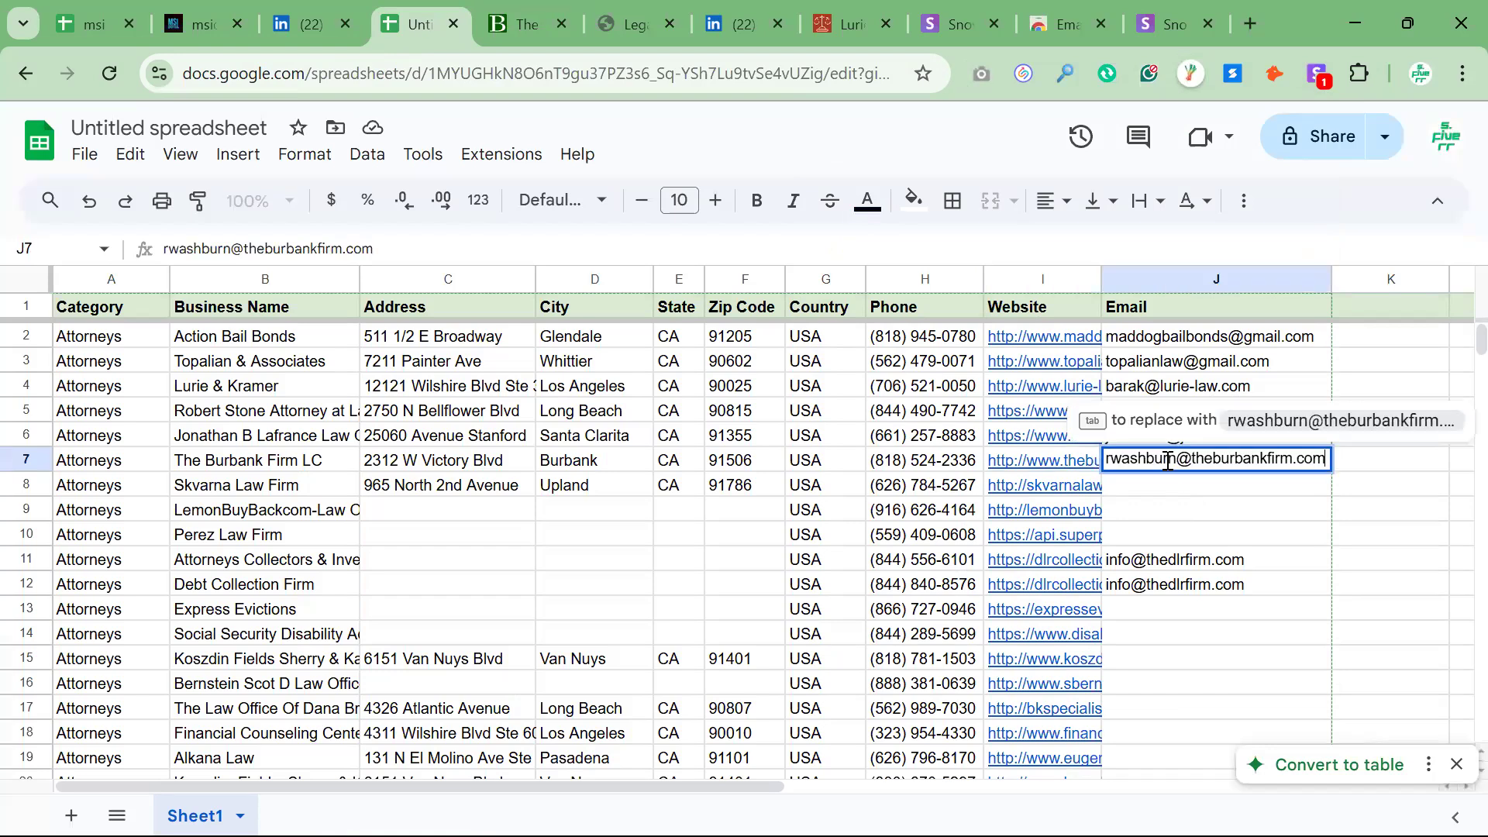
pyautogui.click(1223, 535)
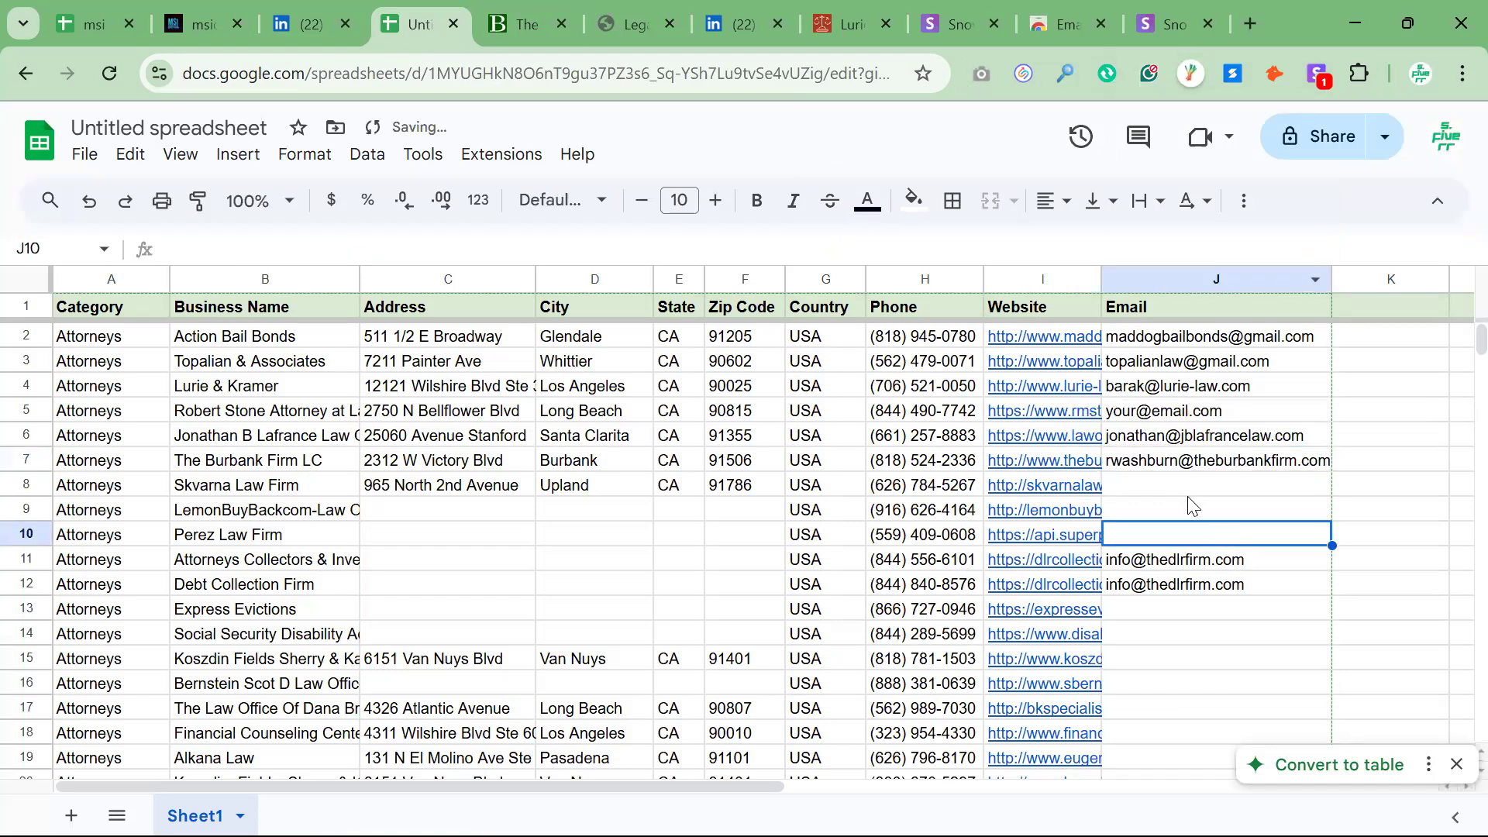
pyautogui.click(1174, 560)
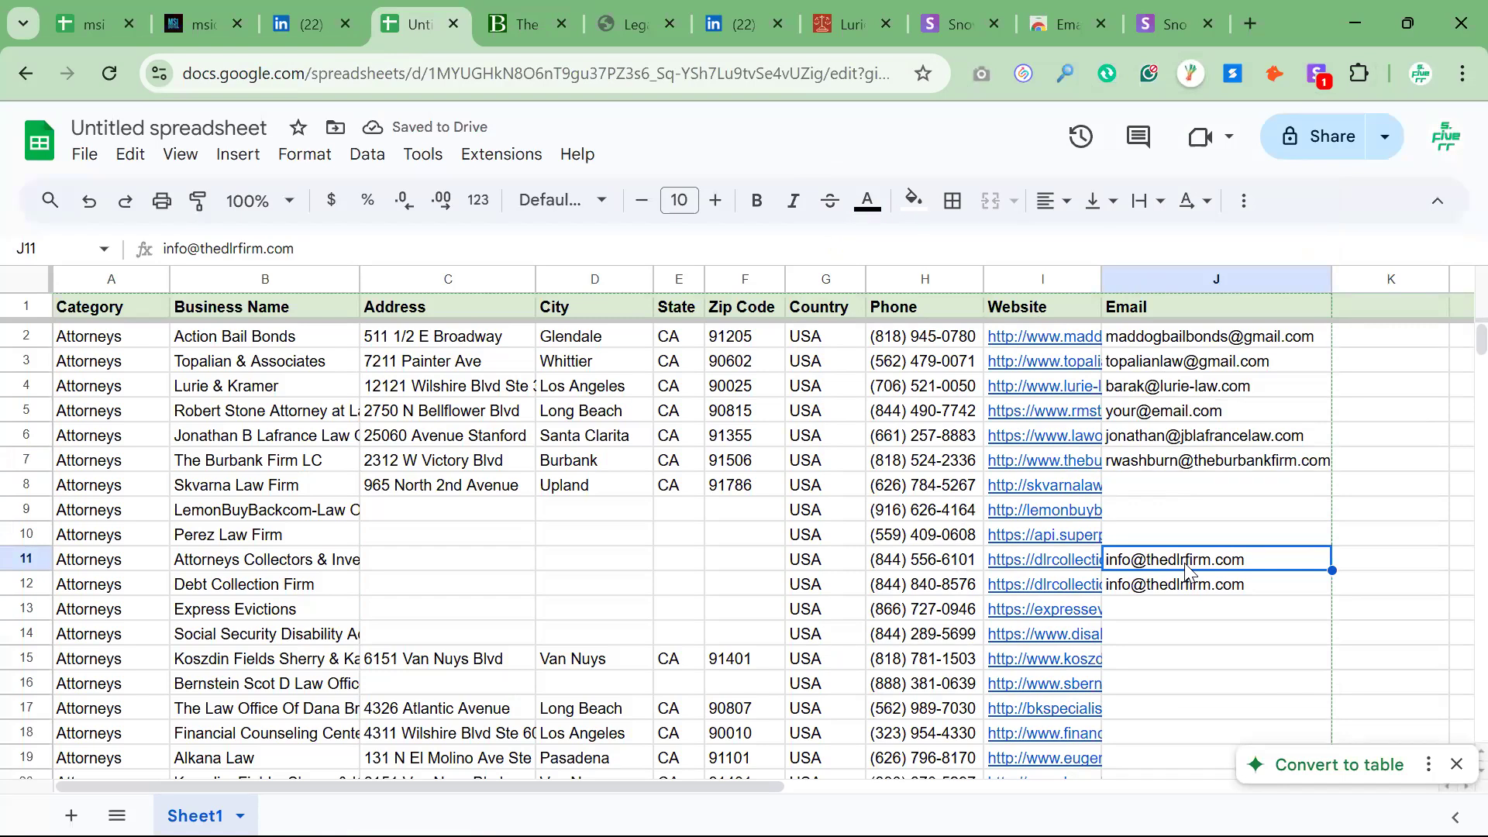
pyautogui.click(1179, 460)
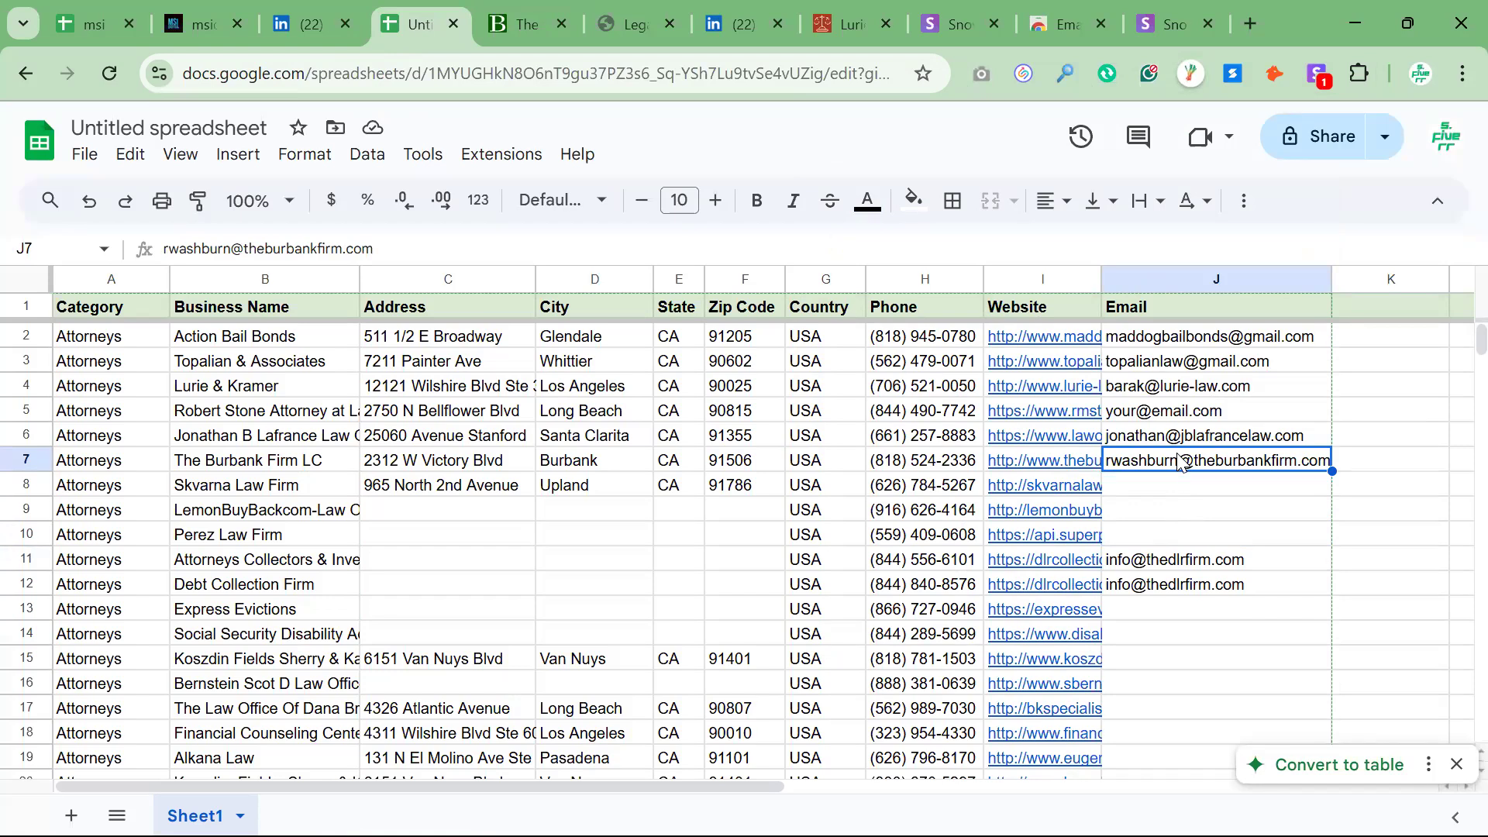
pyautogui.click(1132, 573)
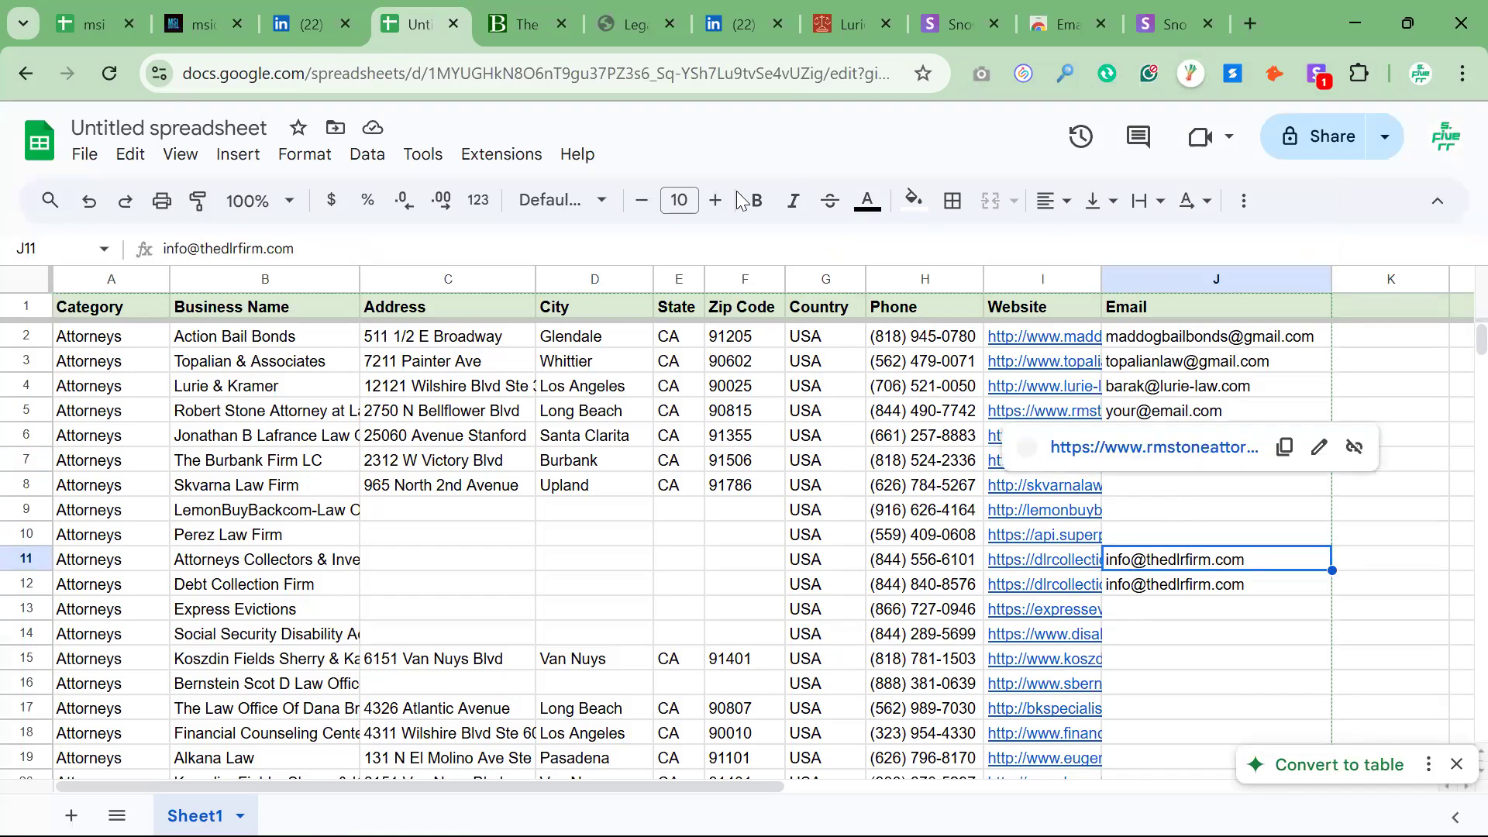
pyautogui.click(964, 480)
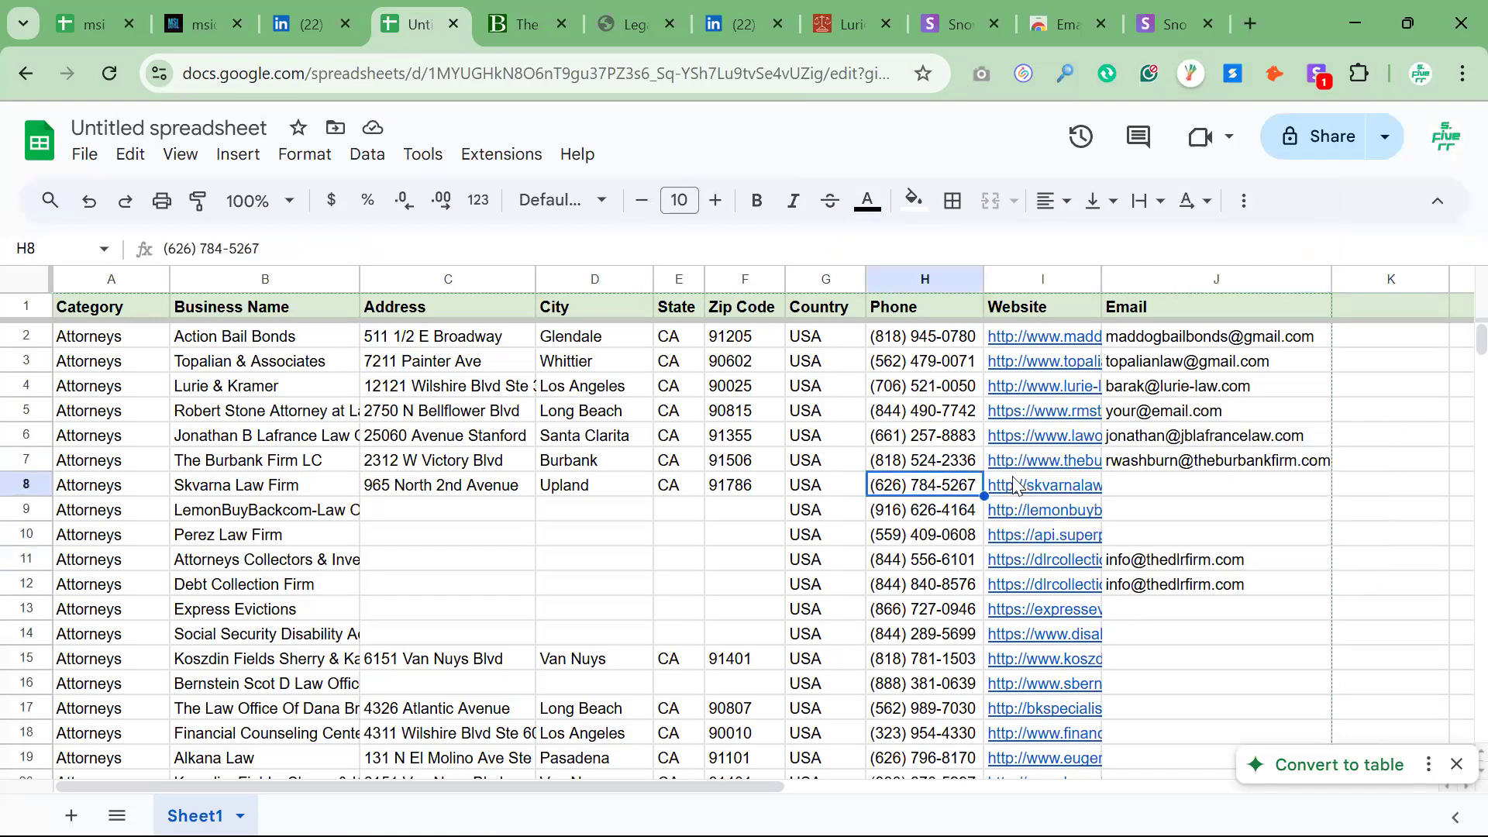
pyautogui.moveTo(1181, 490); pyautogui.dragTo(1182, 516)
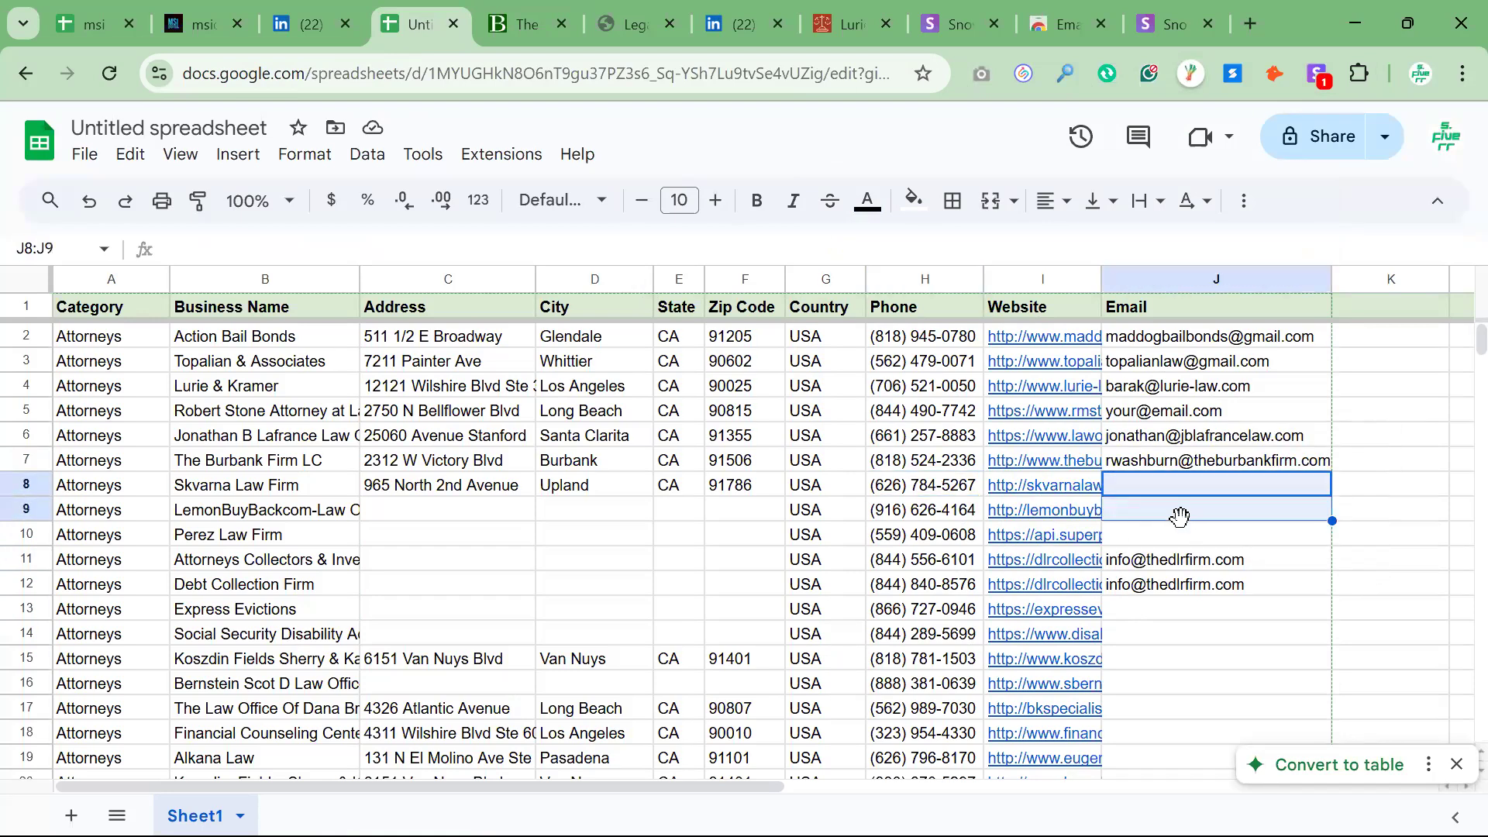
pyautogui.click(331, 515)
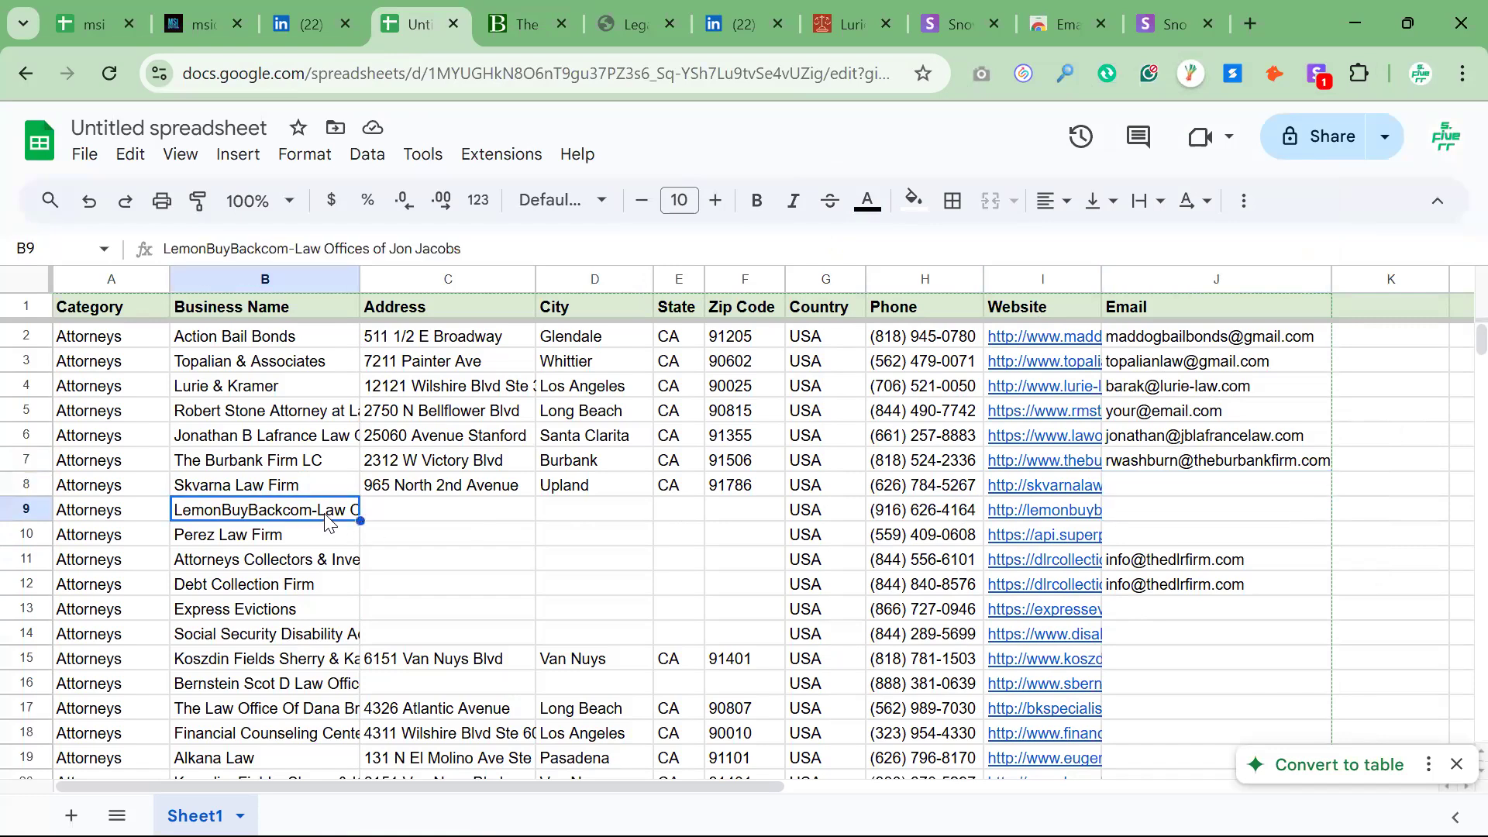
# Copy the Perez Law Firm name, search Google for "zoominfo Perez Law Firm" and examine the first ZoomInfo company profile
pyautogui.click(296, 541)
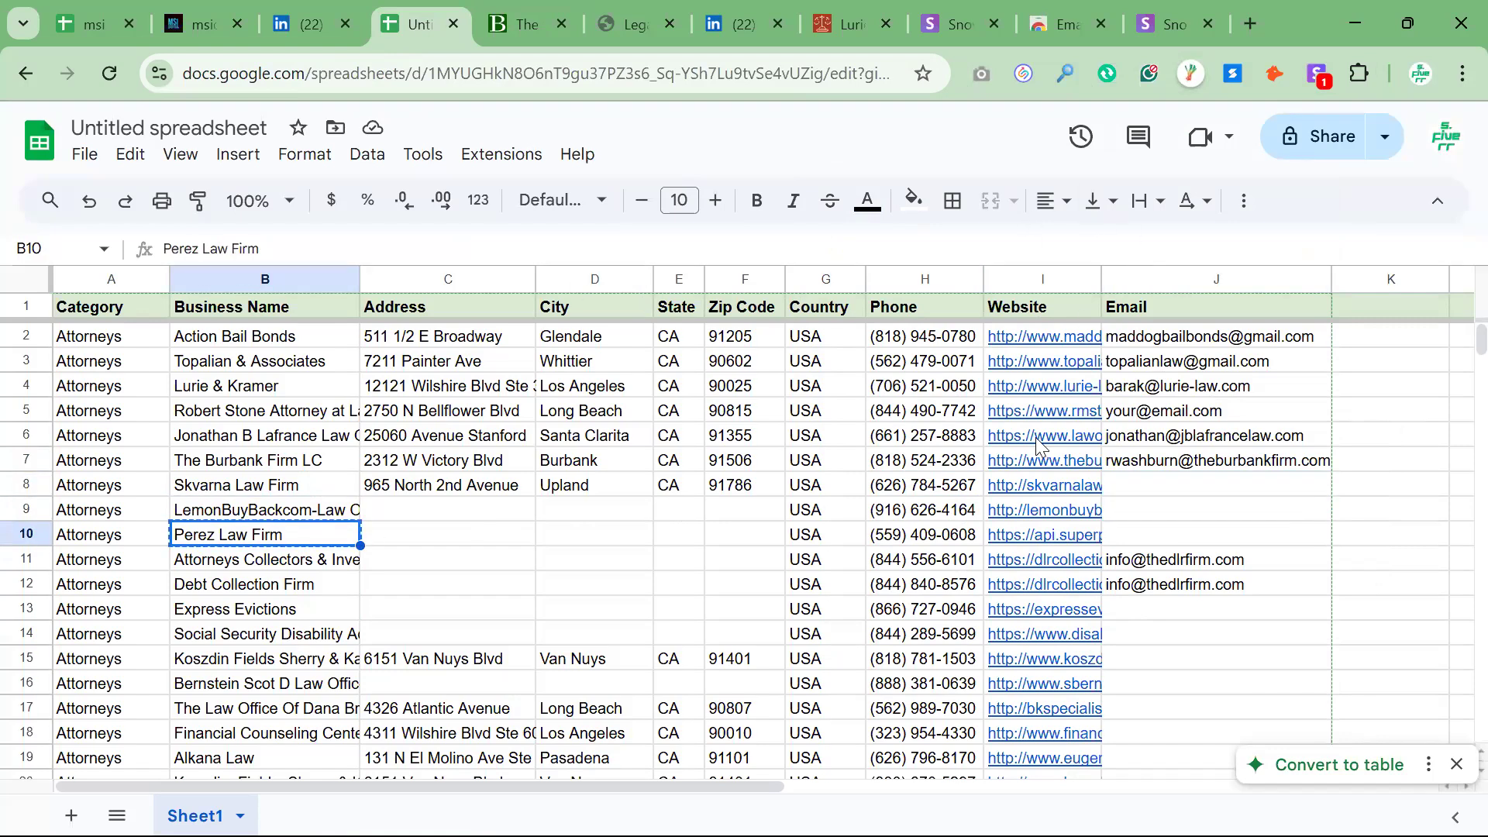
pyautogui.moveTo(1041, 543)
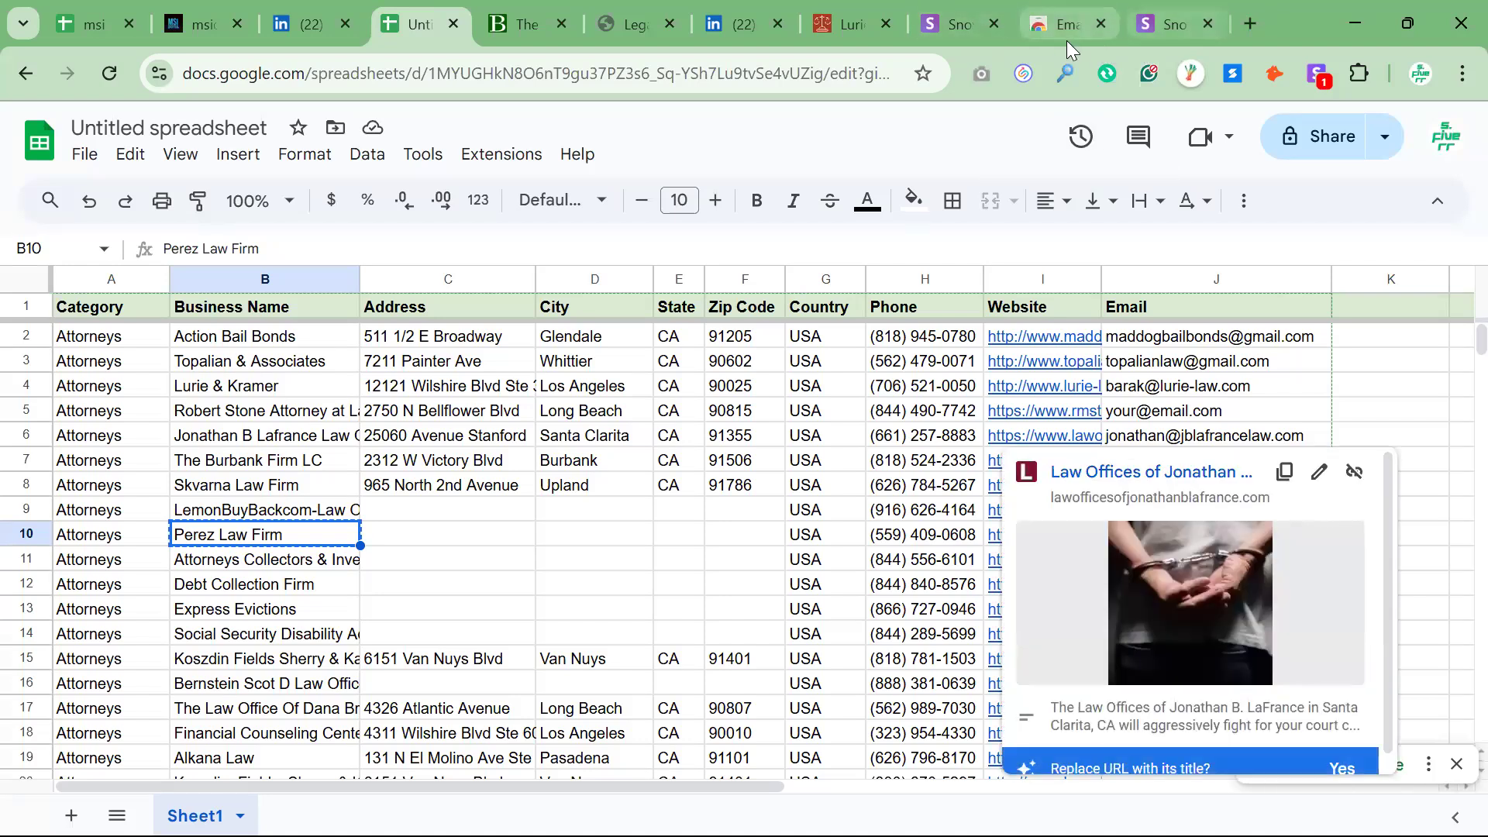
pyautogui.click(1253, 25)
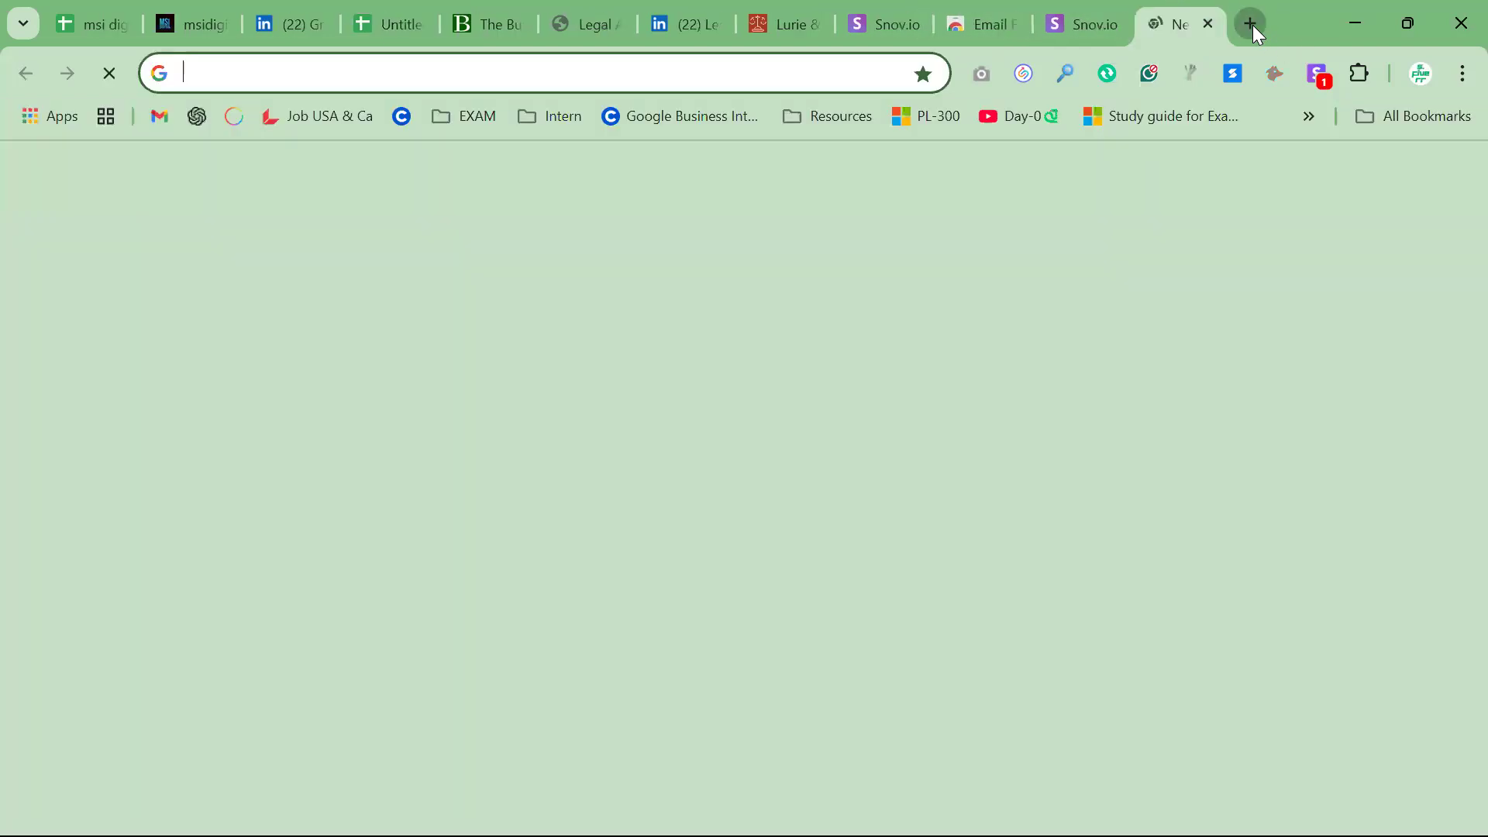
pyautogui.write('zoo')
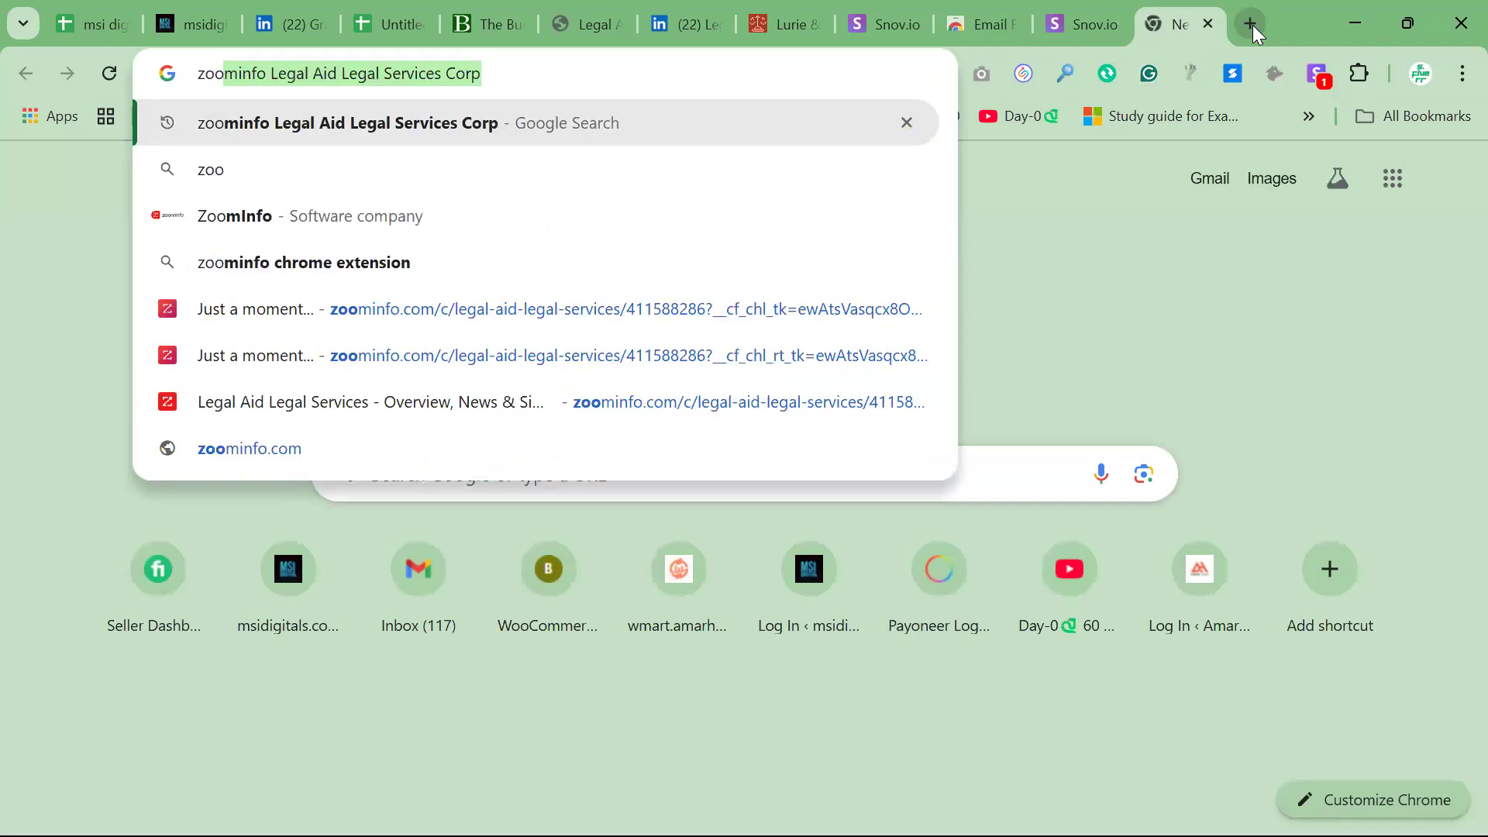
pyautogui.write('minfo Perez Law Firm')
pyautogui.press('Return')
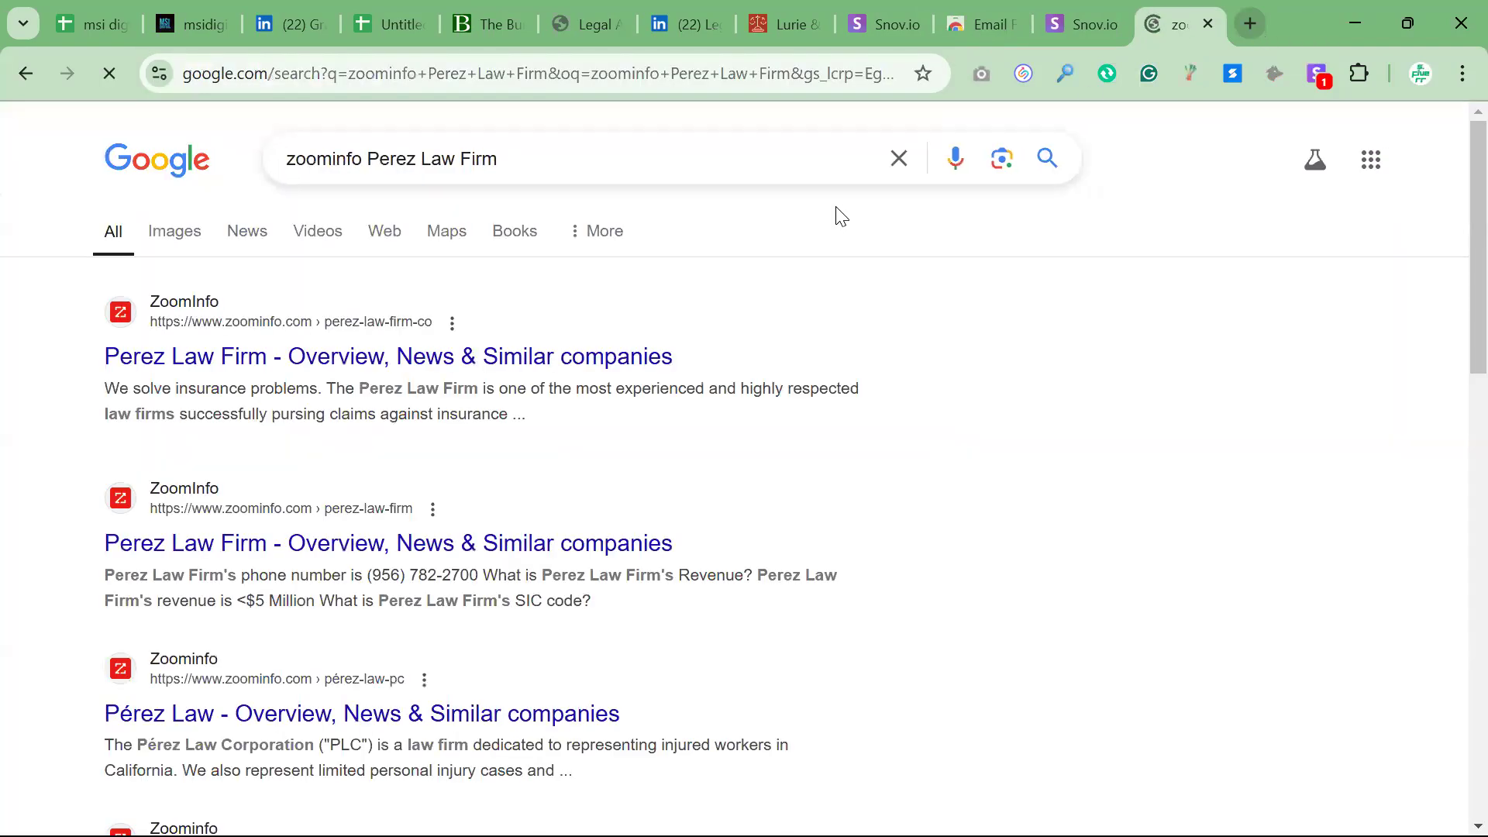
pyautogui.click(267, 372)
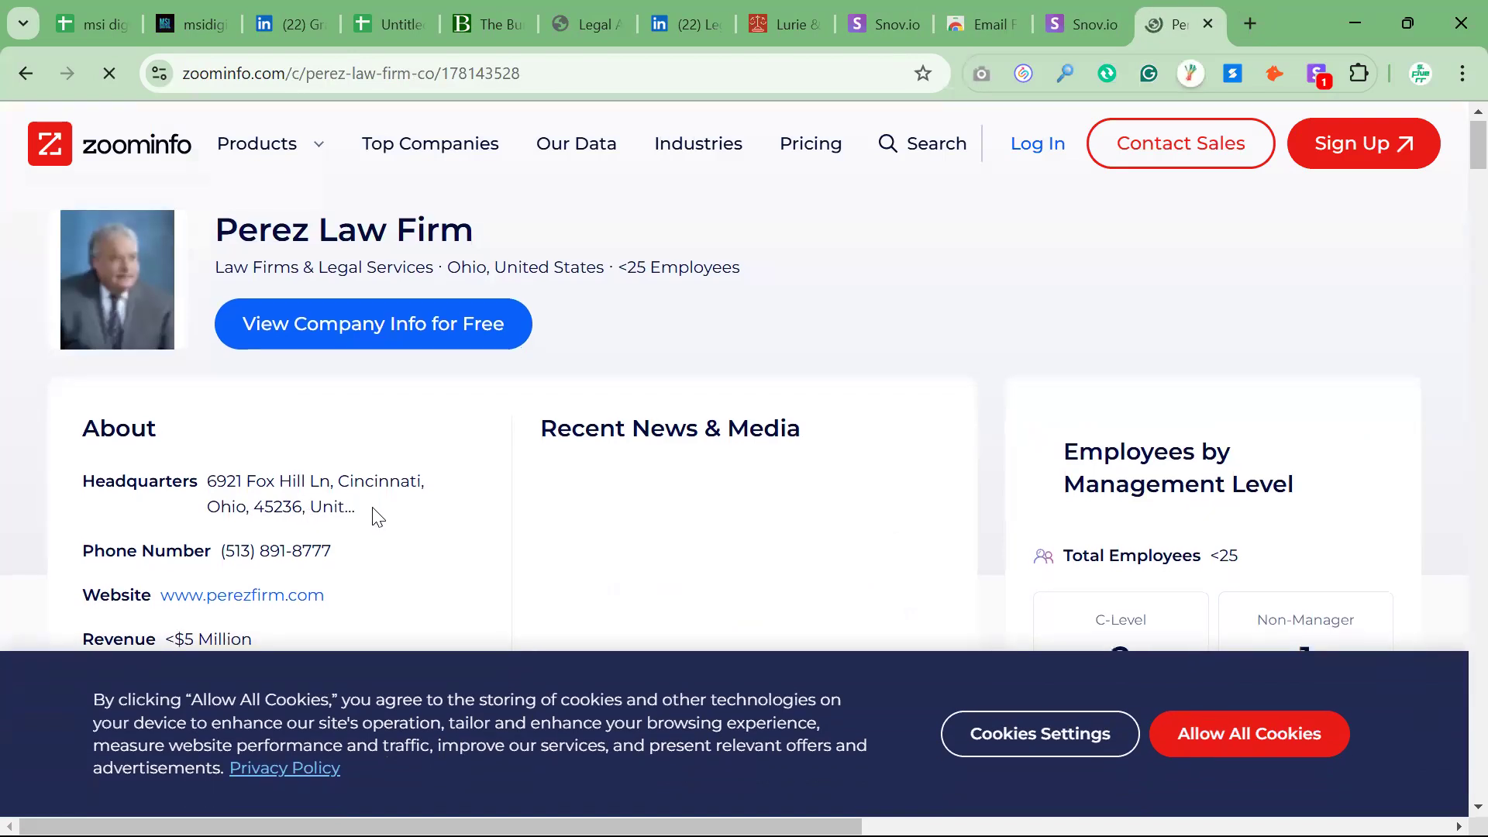
pyautogui.scroll(-1, 374, 517)
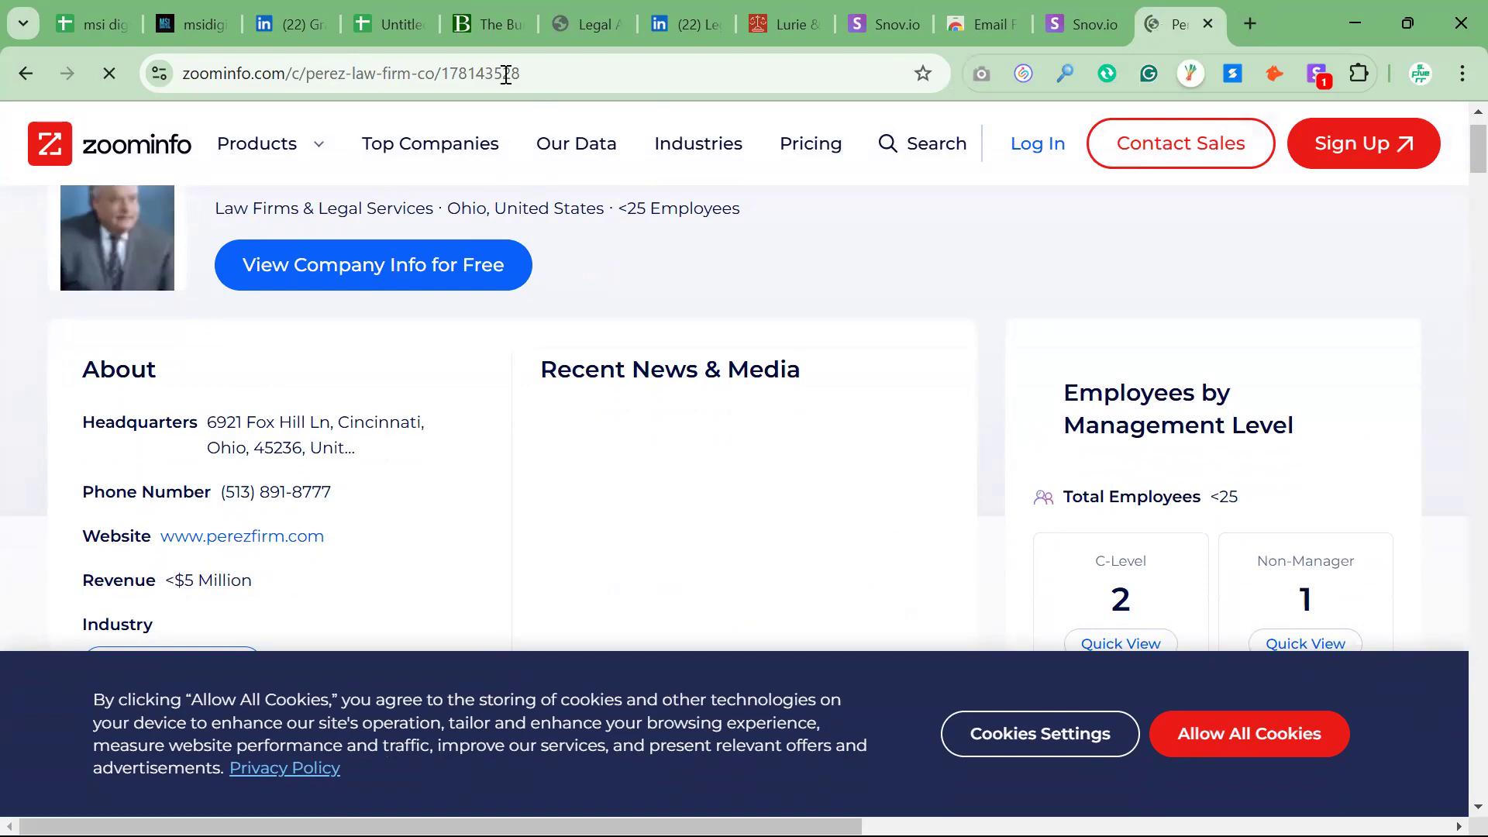
# Check Perez Law Firm's website, country and address cells in the lead spreadsheet and delete its row 10
pyautogui.click(406, 34)
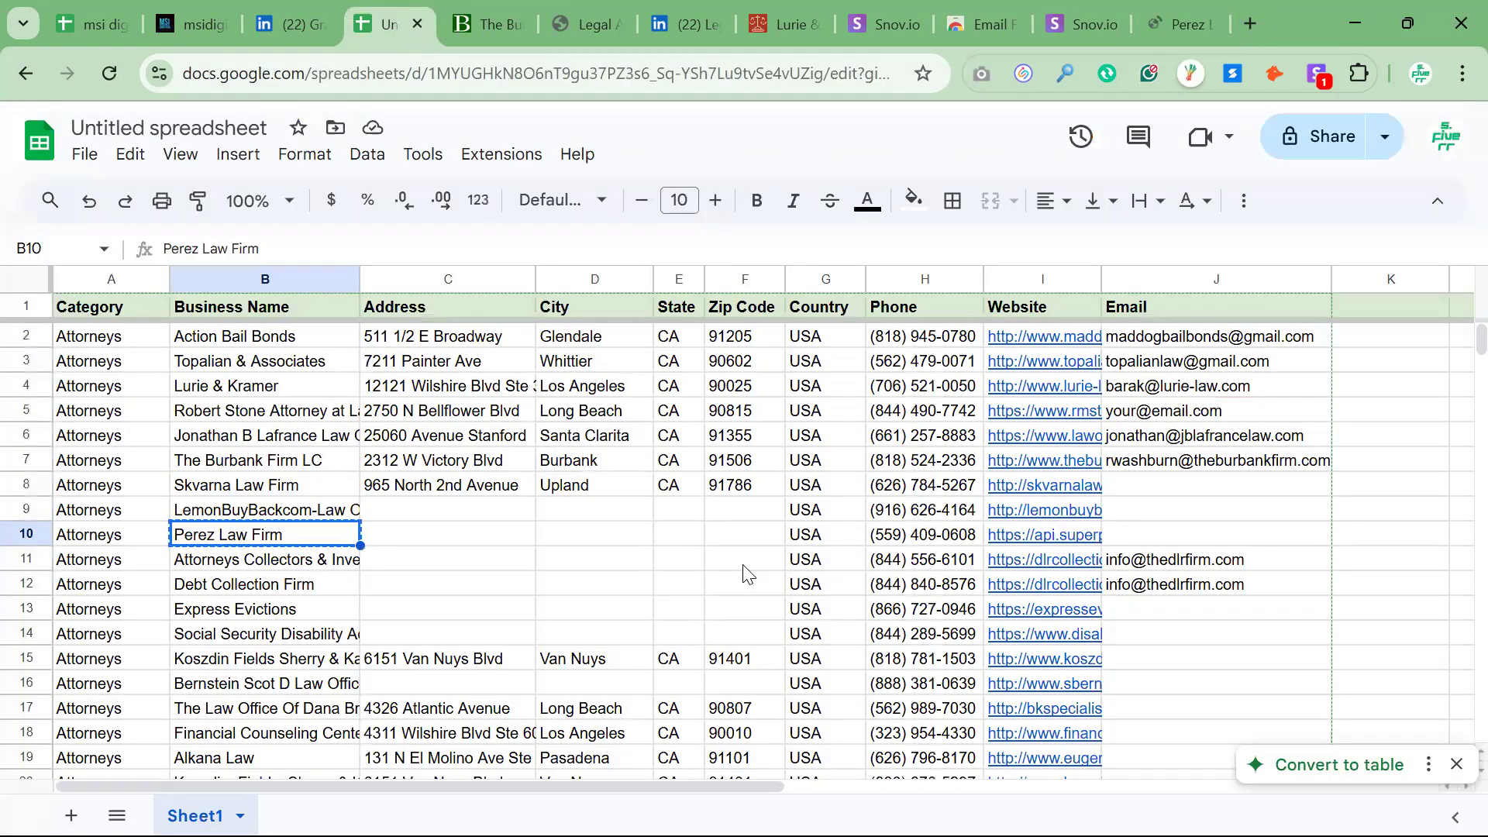
pyautogui.click(1056, 535)
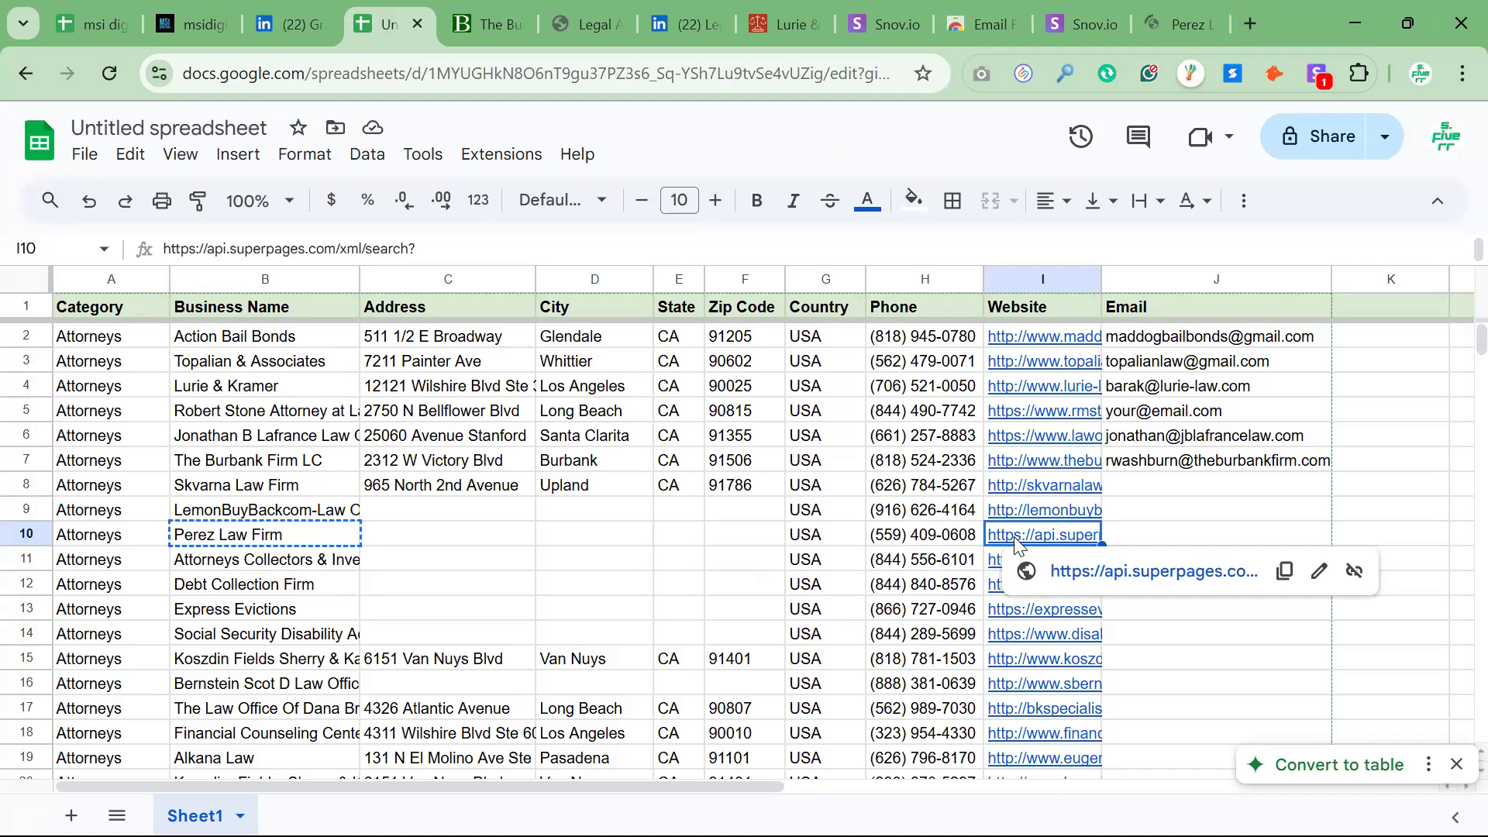
pyautogui.click(828, 541)
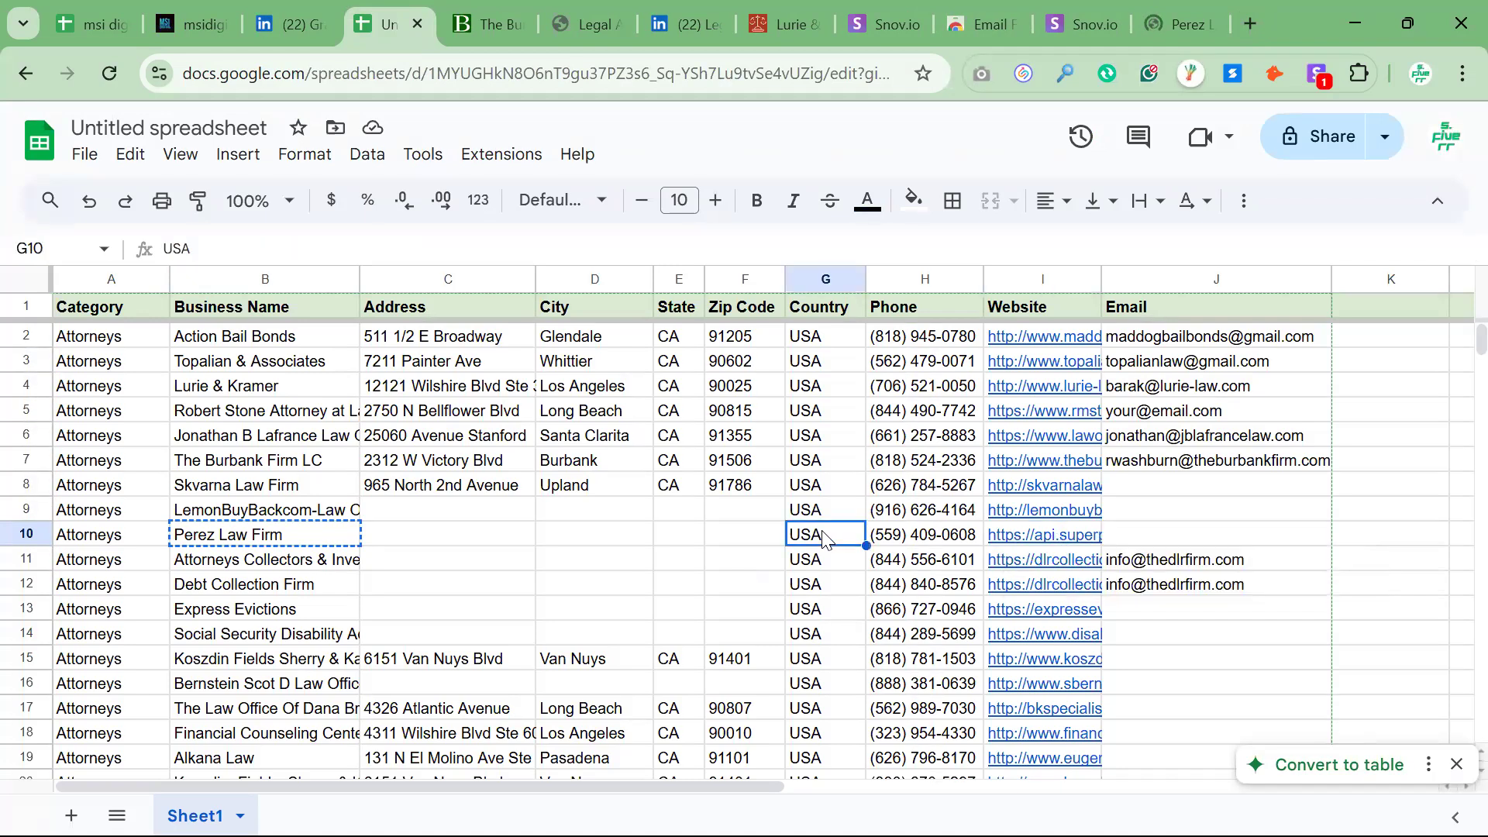
pyautogui.click(458, 535)
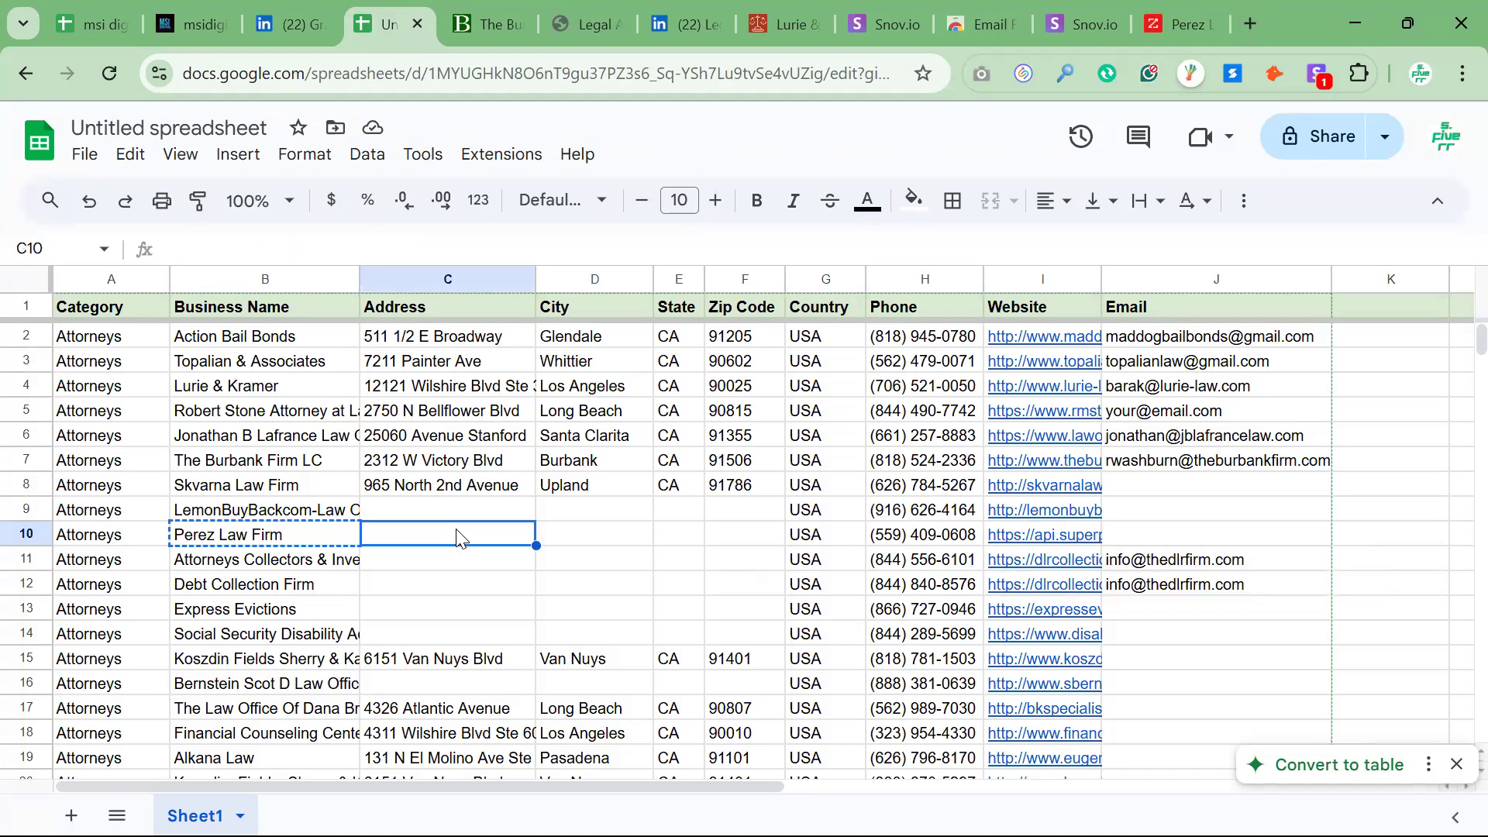
pyautogui.rightClick(14, 535)
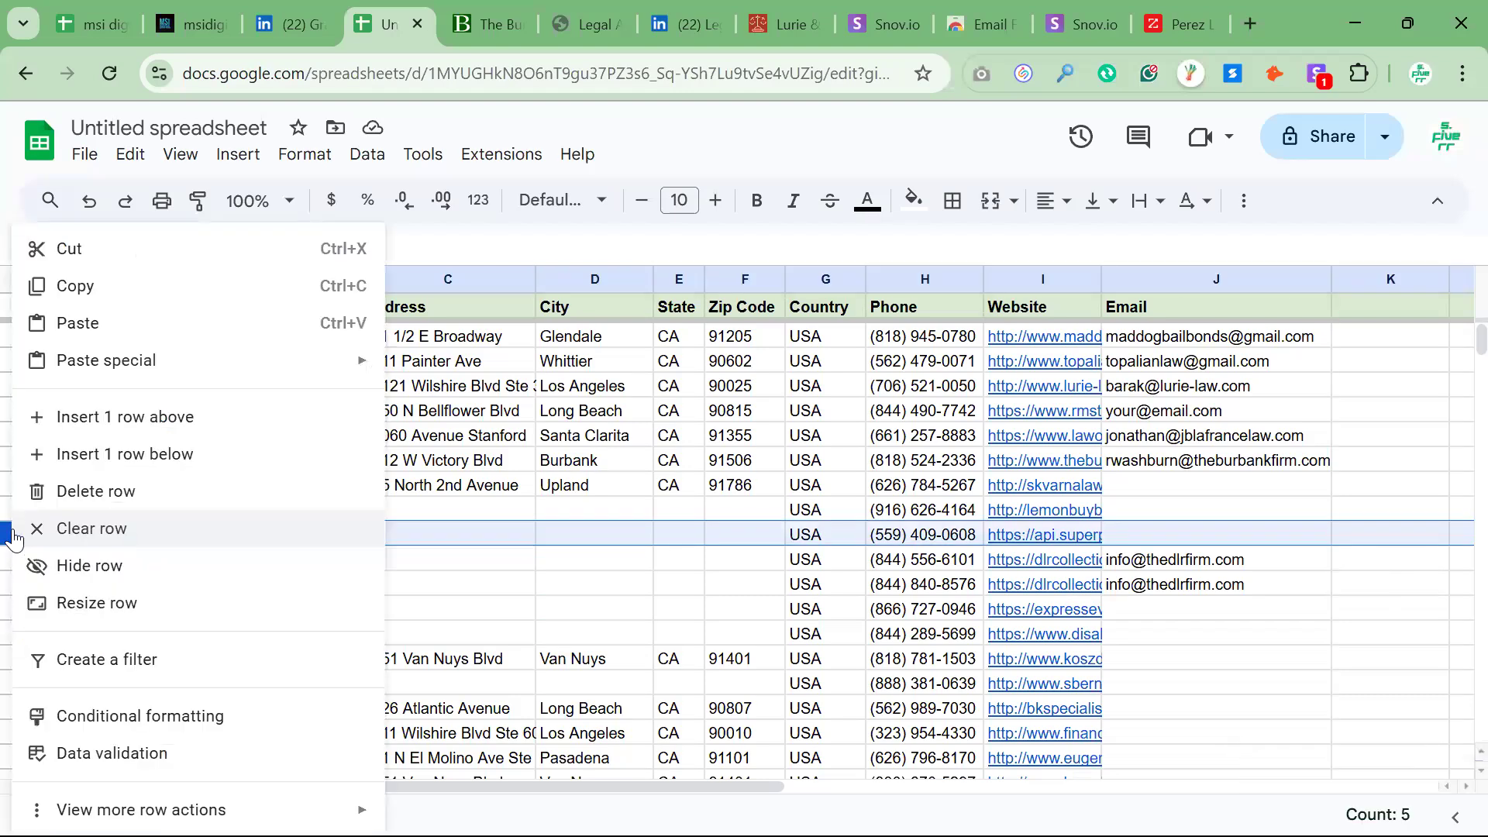
pyautogui.click(96, 491)
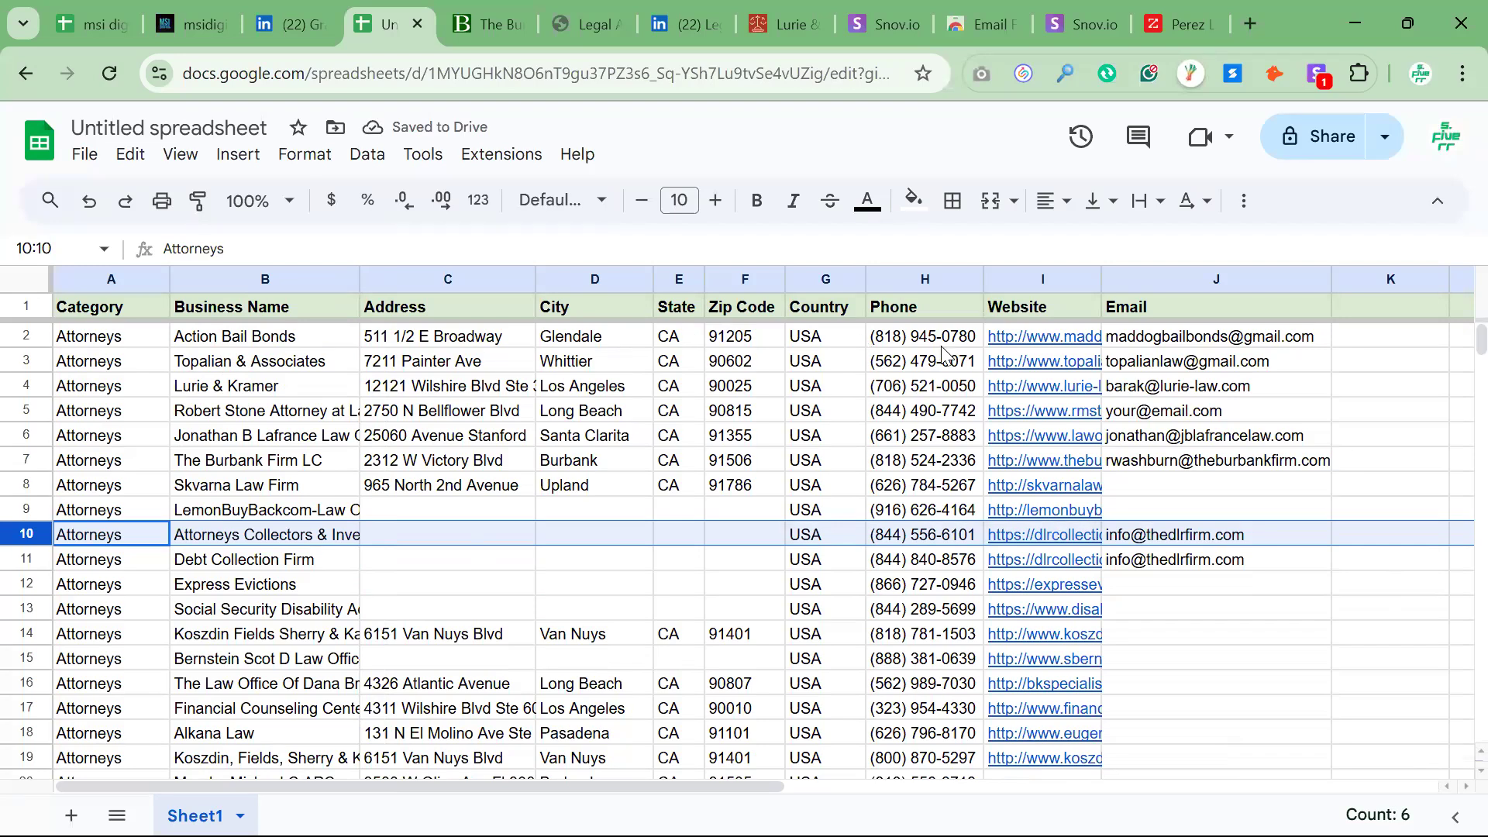
pyautogui.scroll(-2, 1279, 594)
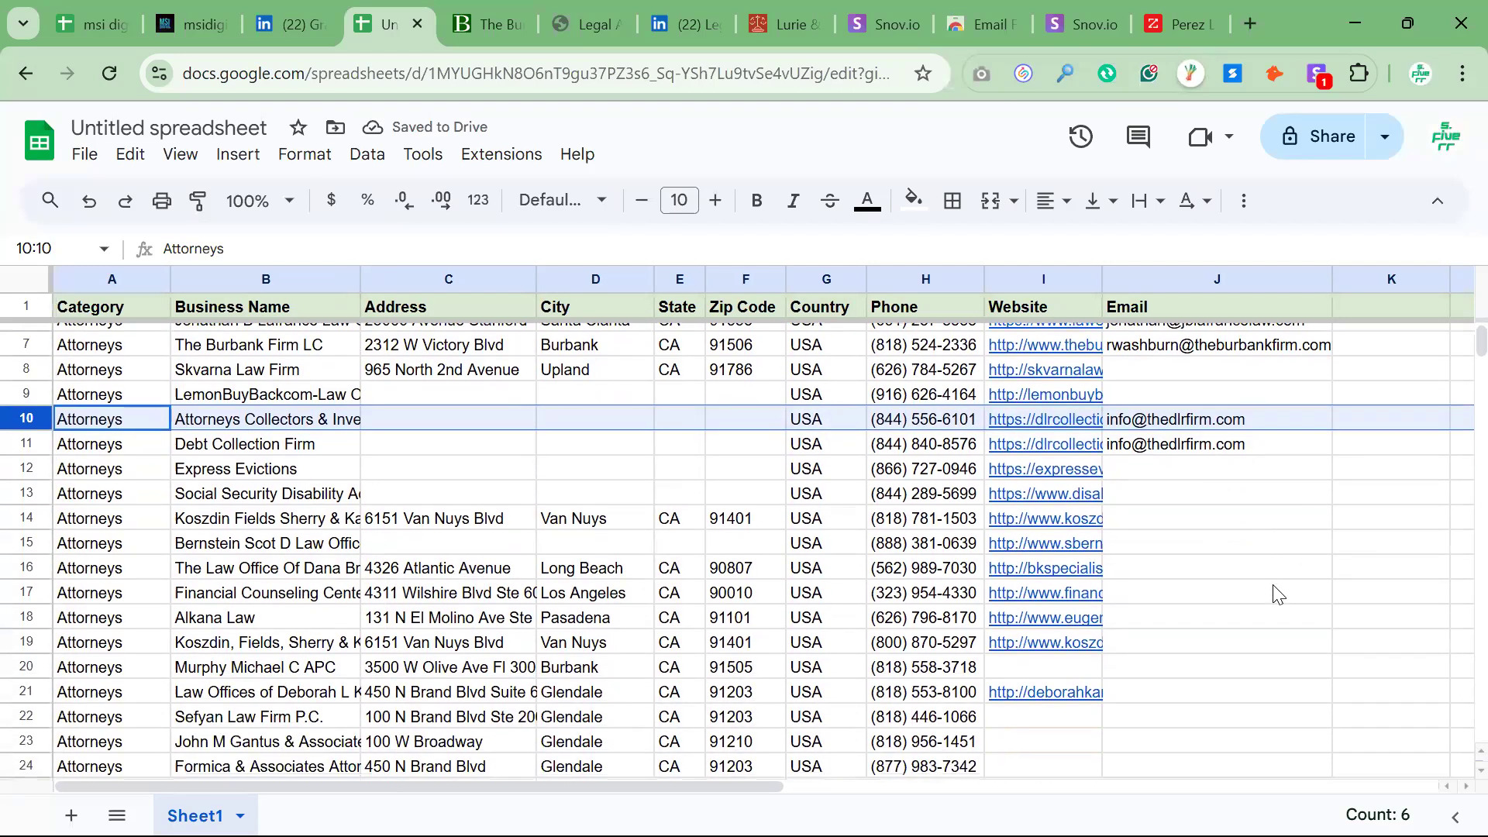
pyautogui.click(1279, 599)
pyautogui.hscroll(1, 1279, 603)
pyautogui.scroll(2, 1240, 581)
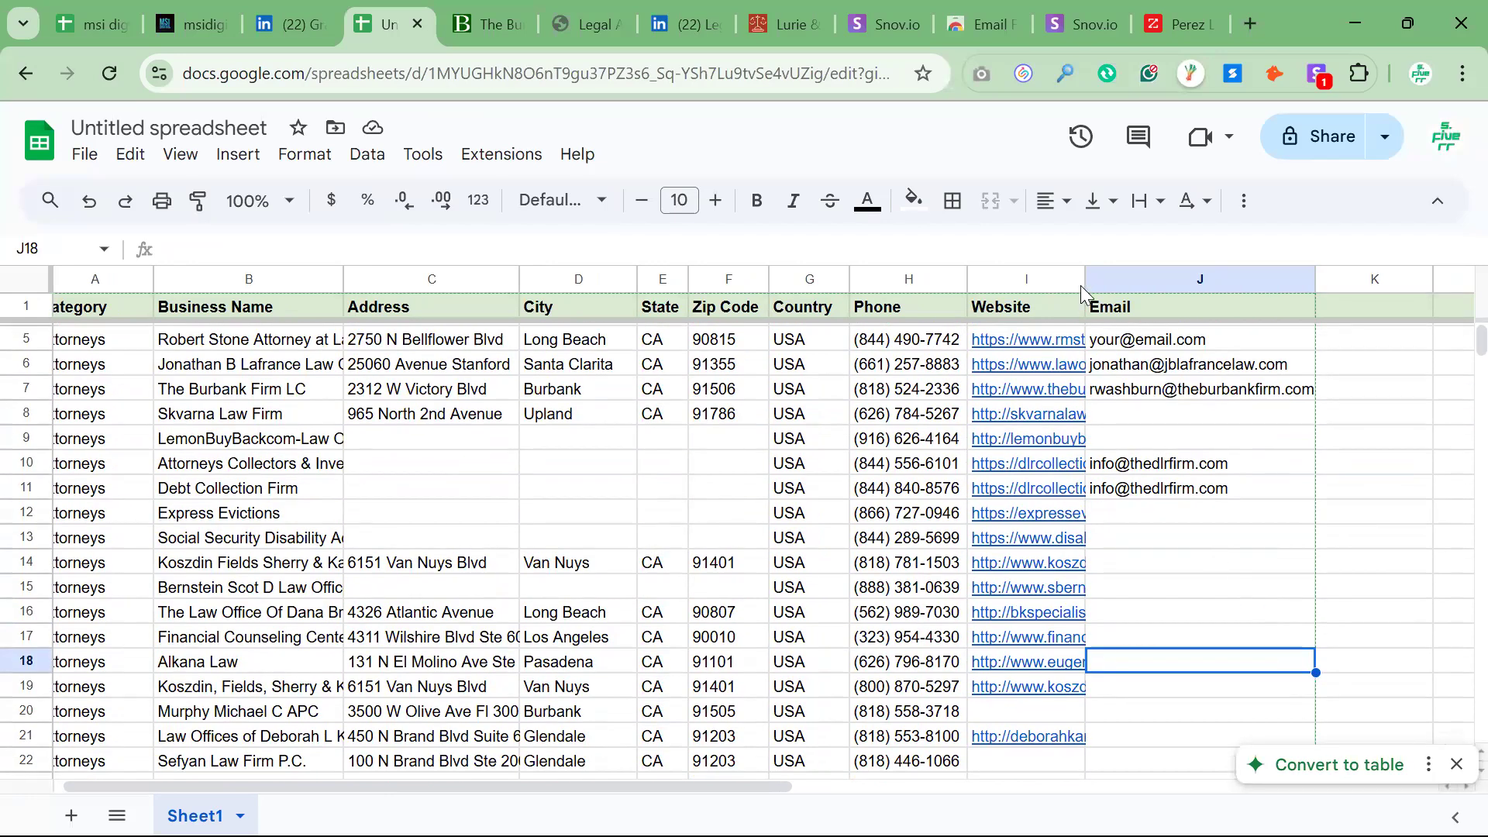
# Widen the Website and Business Name columns so their entries can be read in full
pyautogui.moveTo(1084, 279); pyautogui.dragTo(1260, 297)
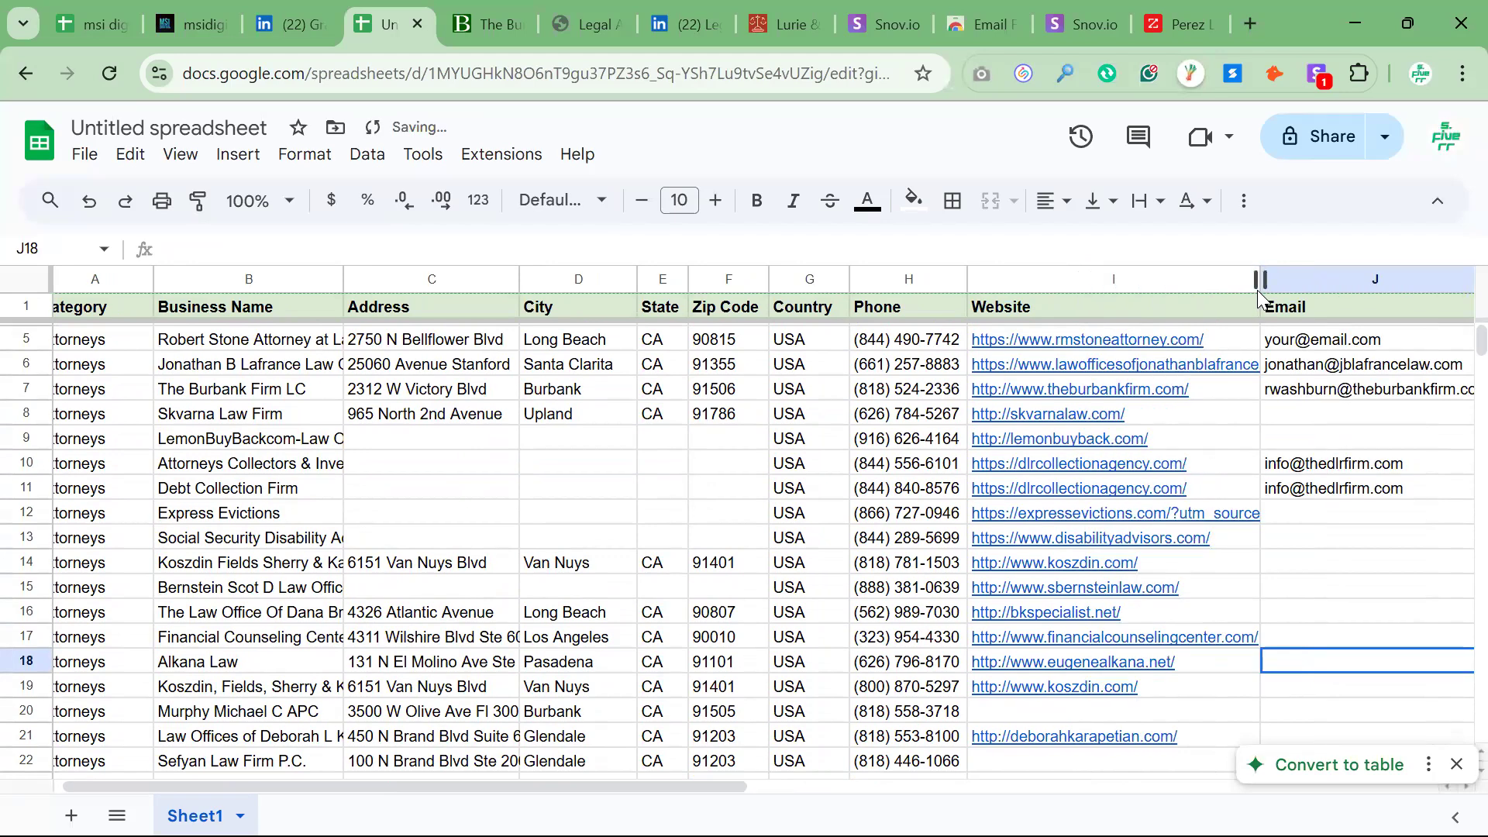
pyautogui.click(648, 494)
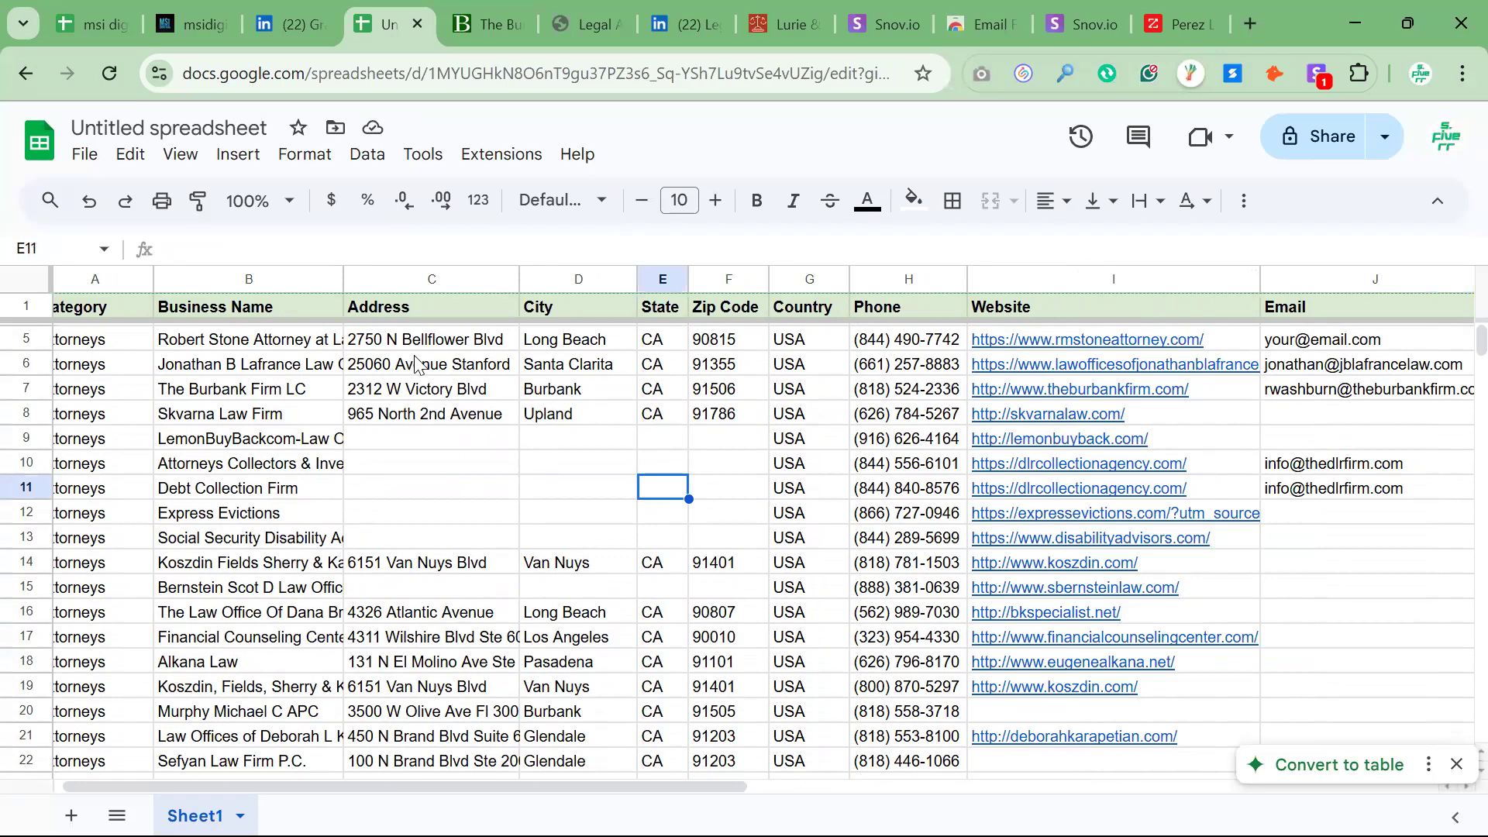
pyautogui.moveTo(343, 277); pyautogui.dragTo(464, 276)
pyautogui.click(782, 556)
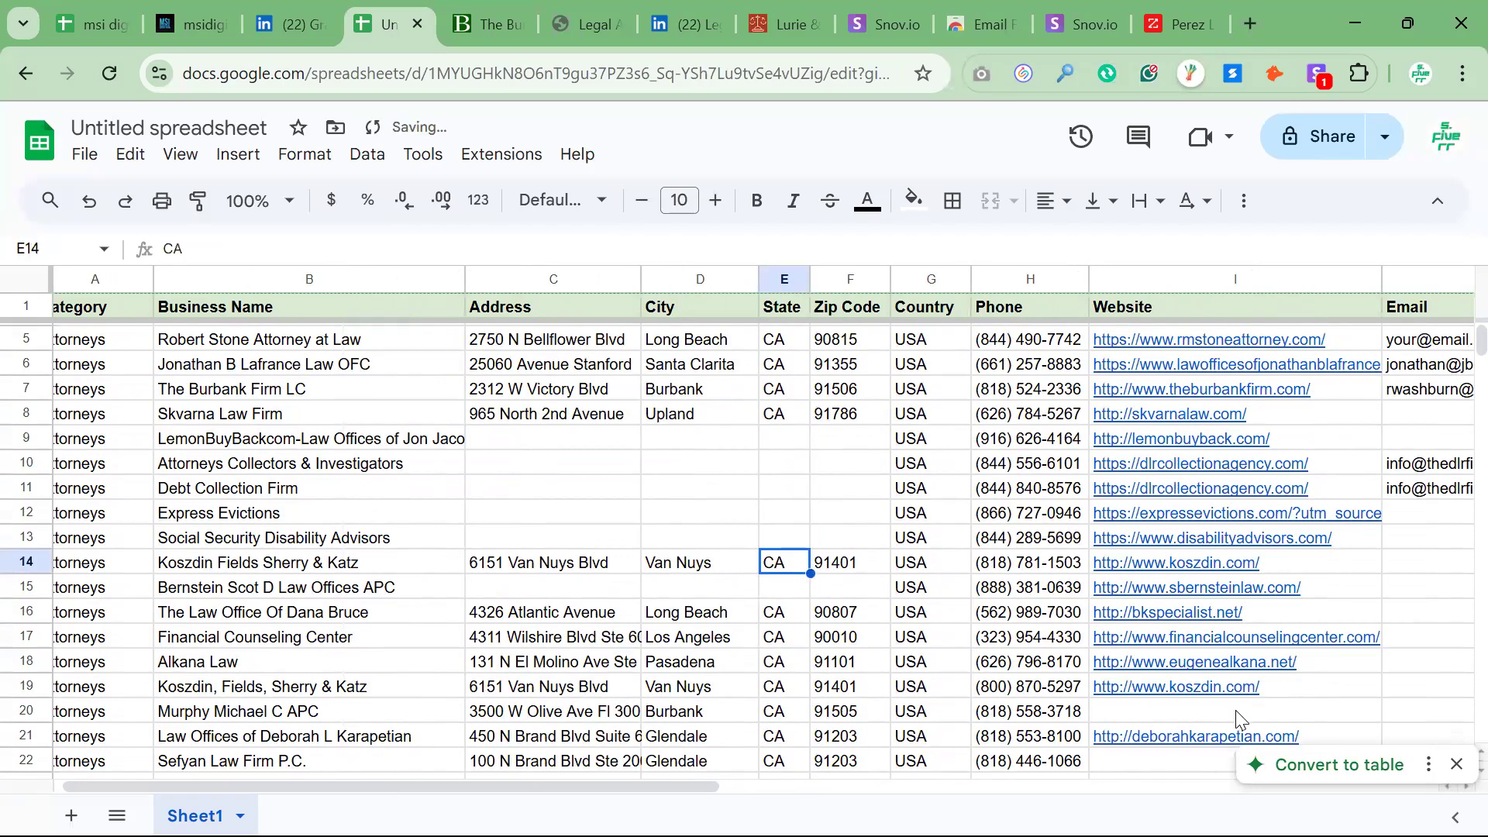
# Check the business names and website links of the leads in rows 17, 16 and 14, plus row 14's Email cell
pyautogui.click(318, 643)
pyautogui.press('Right')
pyautogui.press('Right')
pyautogui.press('Right')
pyautogui.press('Right')
pyautogui.press('Right')
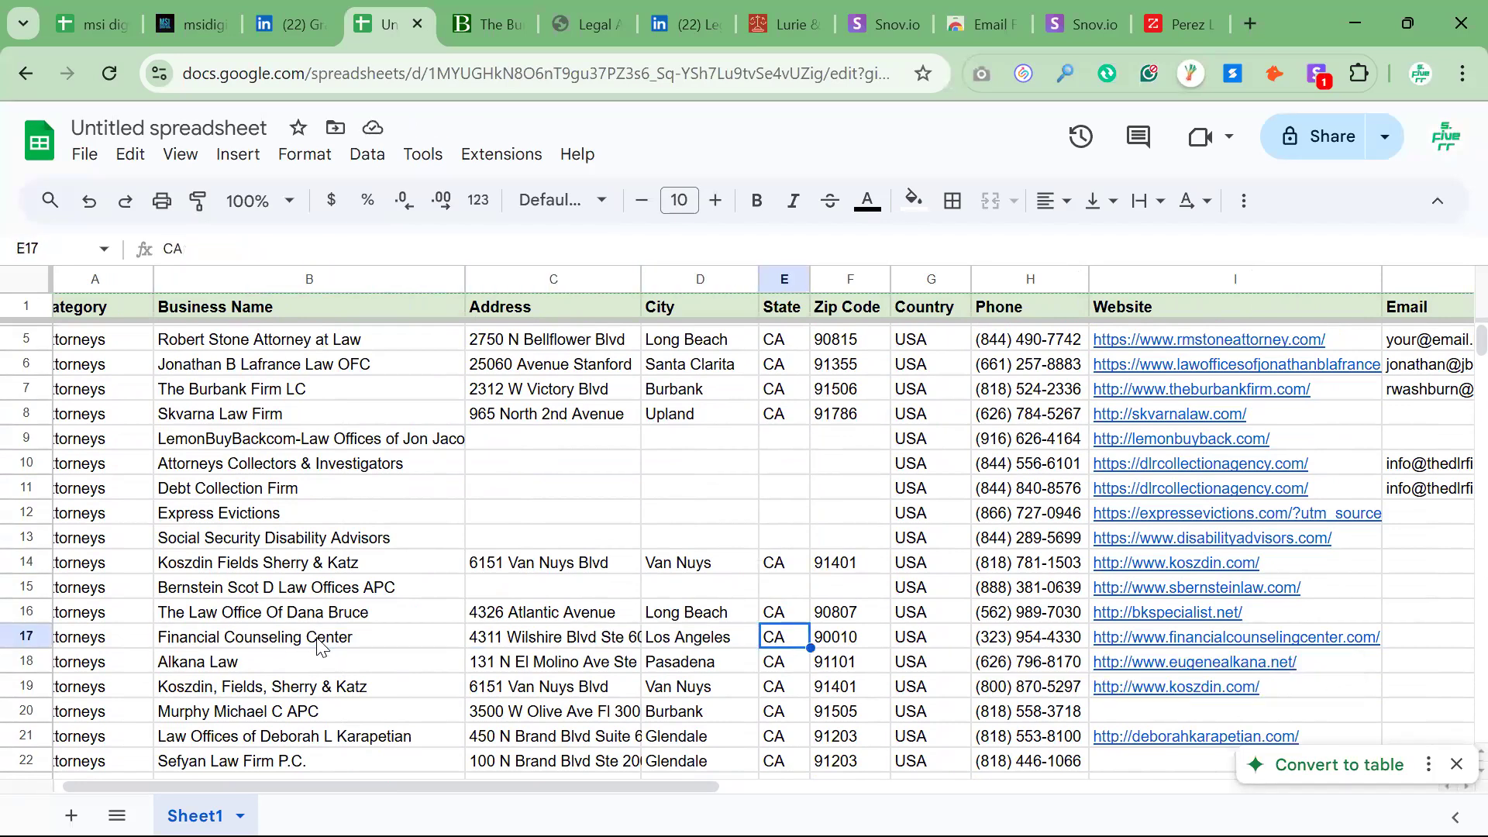
pyautogui.press('Right')
pyautogui.press('Right')
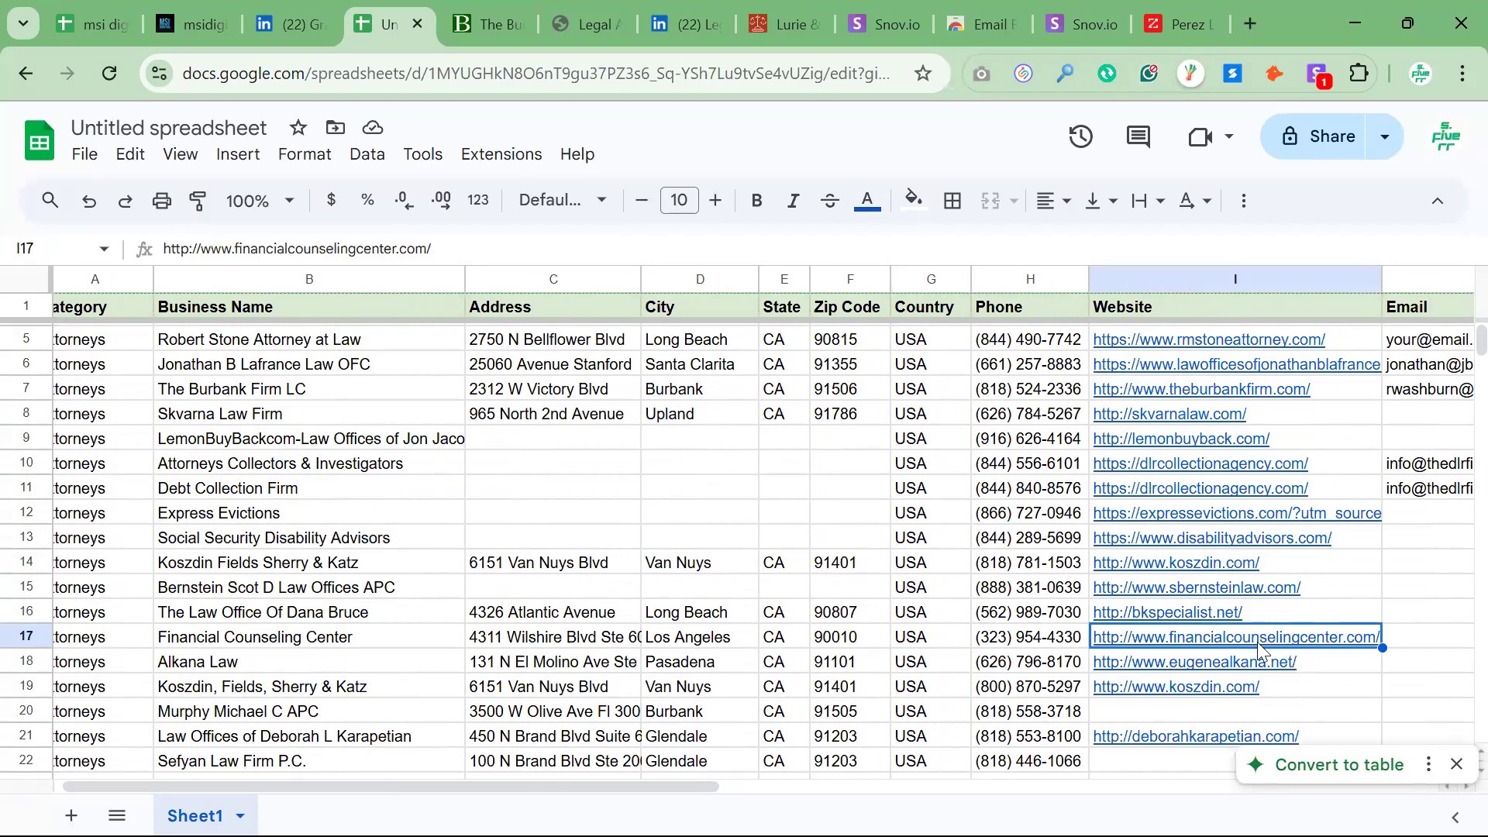
pyautogui.moveTo(1258, 642)
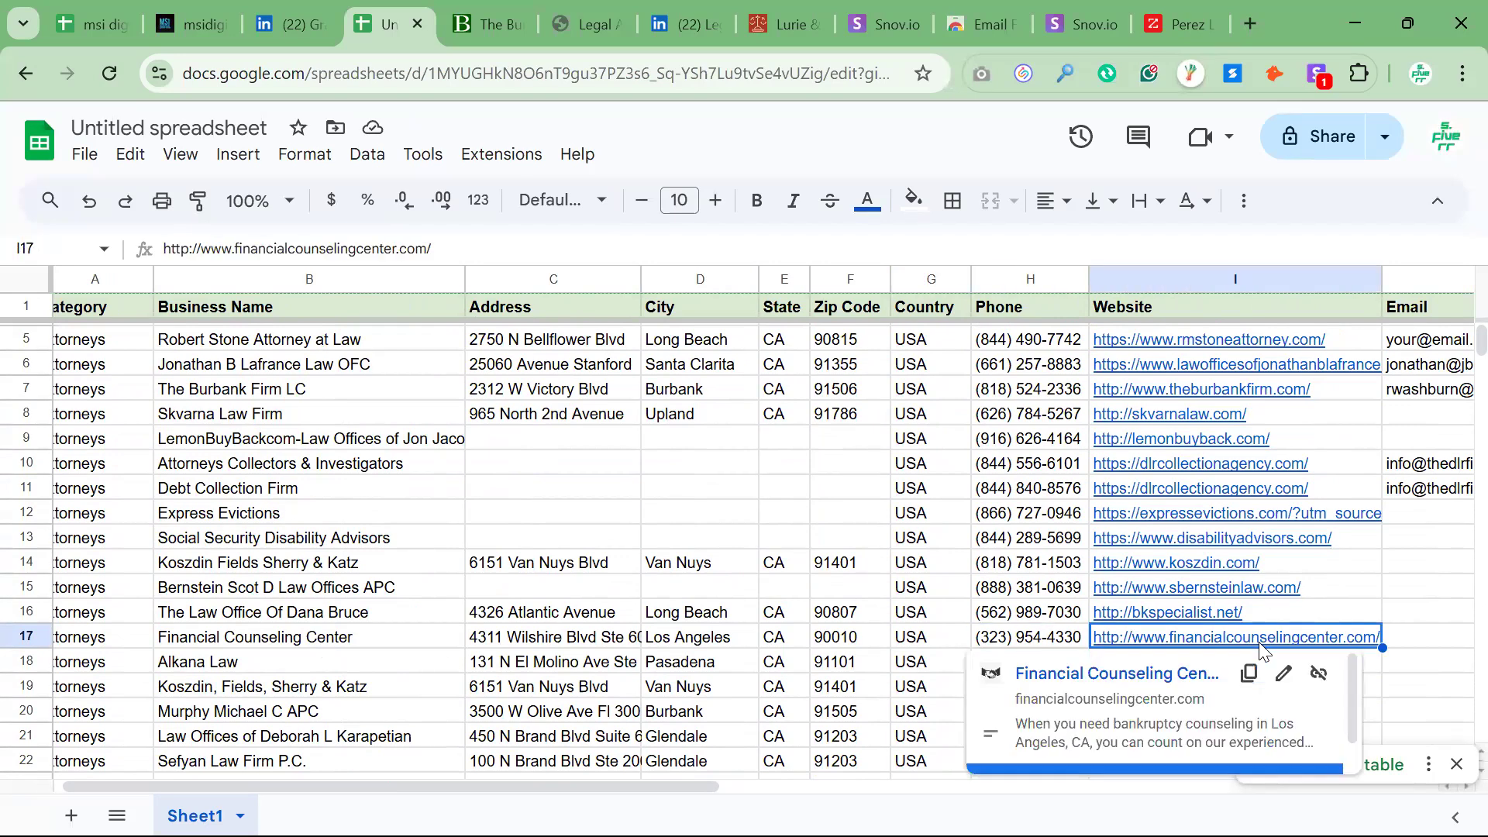
pyautogui.click(279, 620)
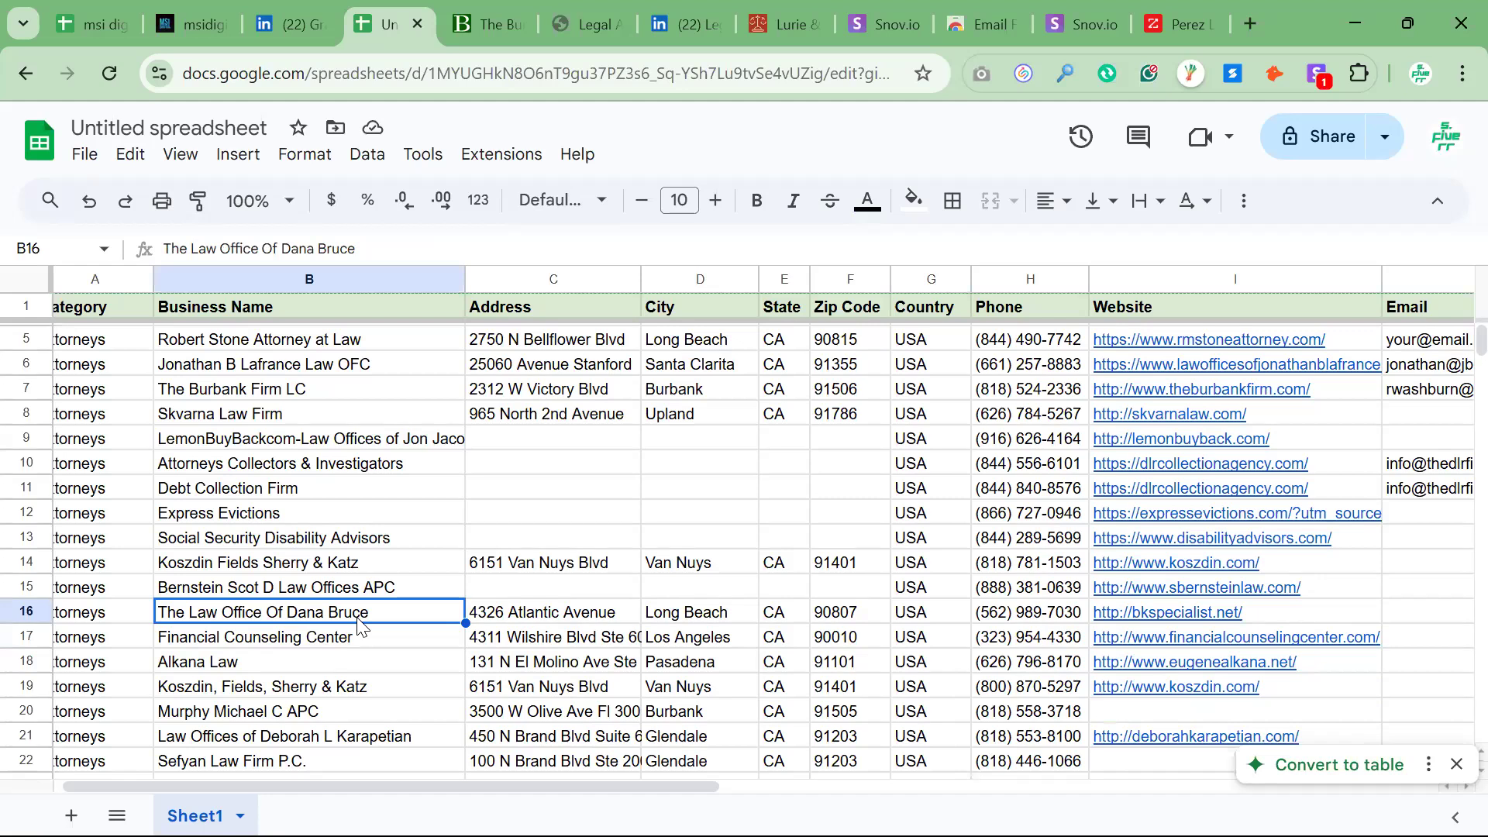
pyautogui.click(1143, 618)
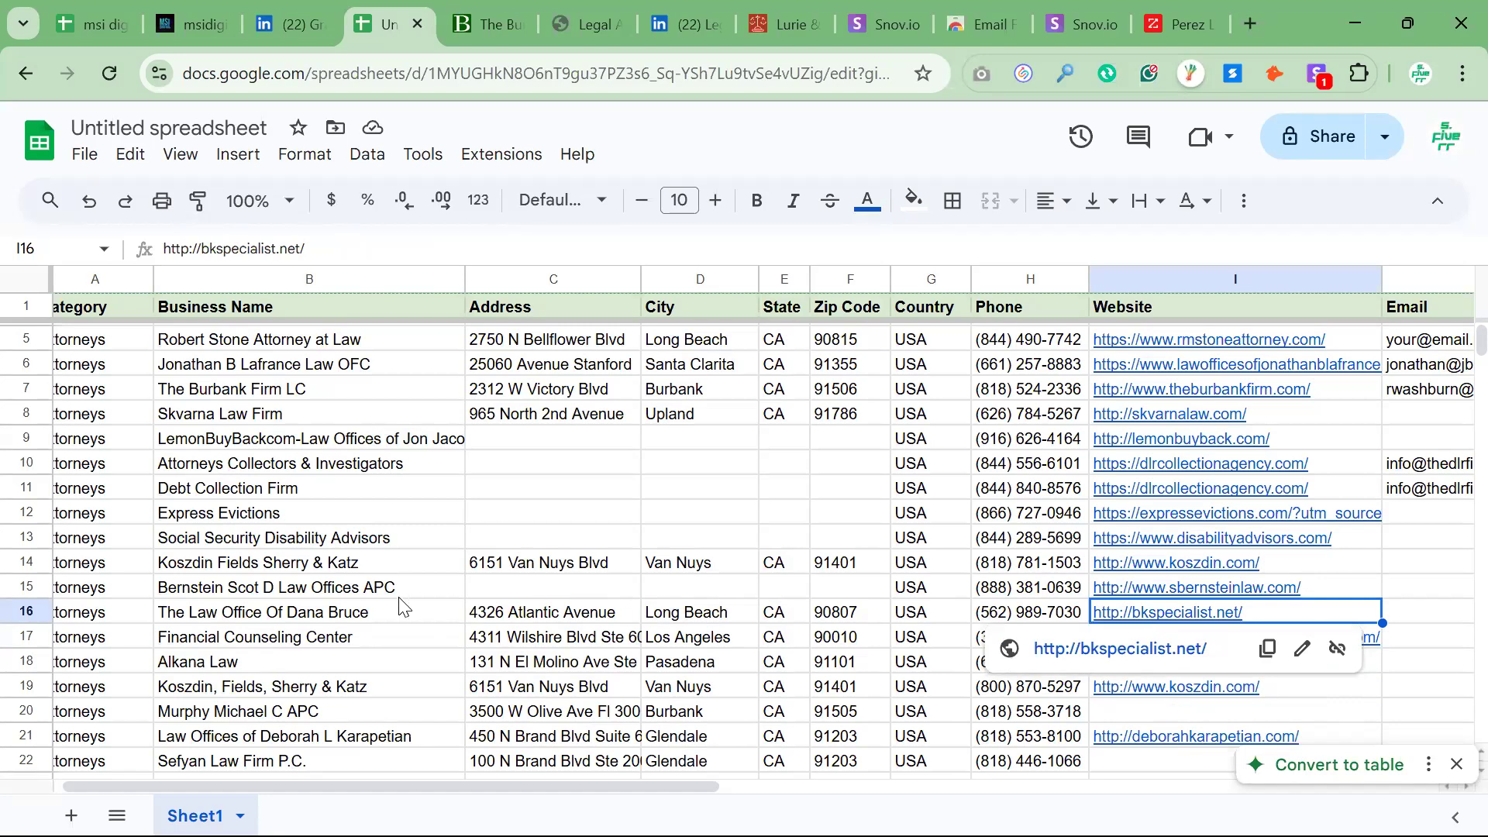
pyautogui.click(235, 571)
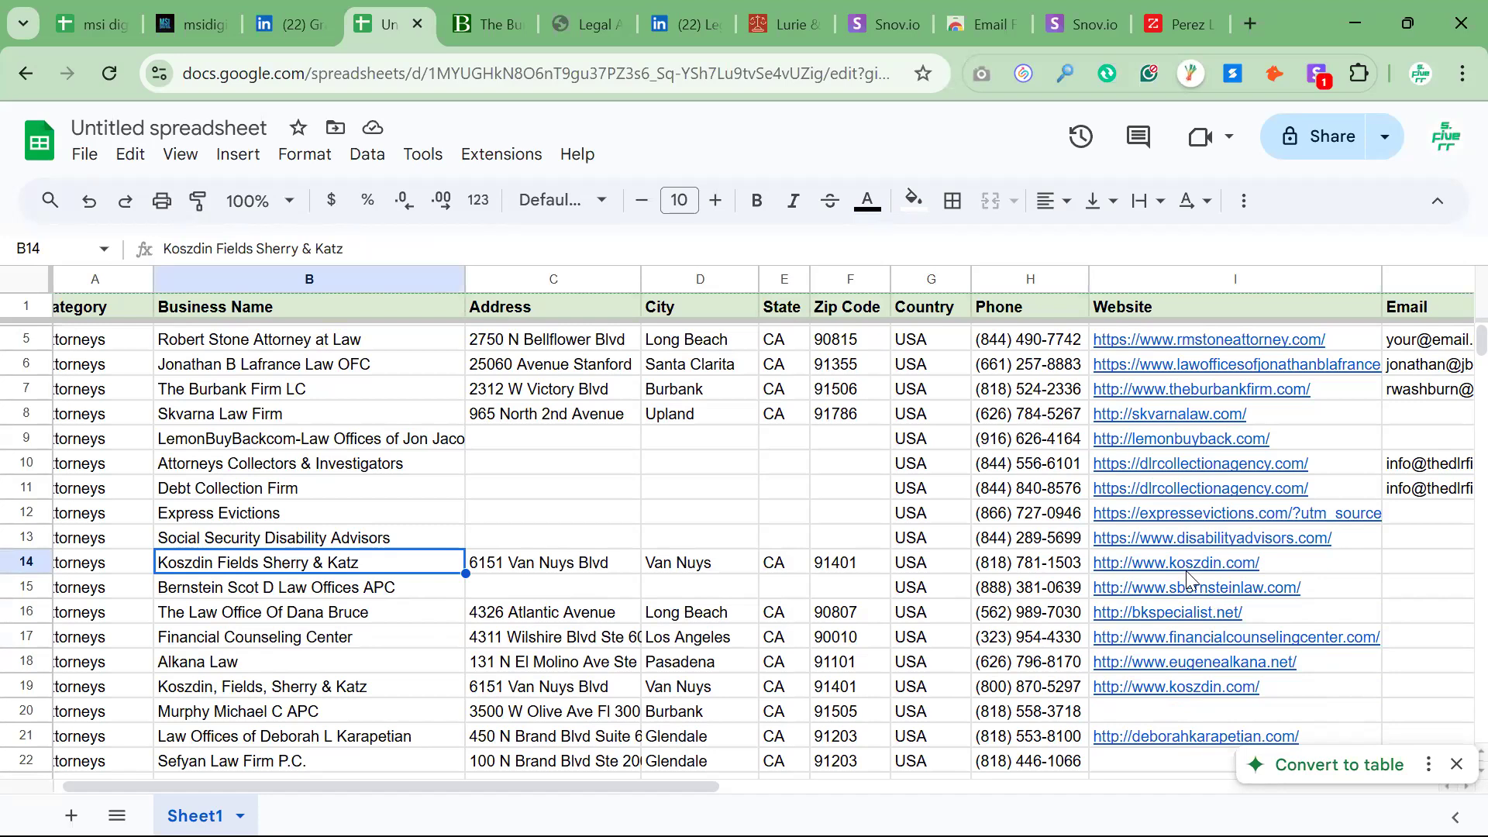
pyautogui.moveTo(1235, 568)
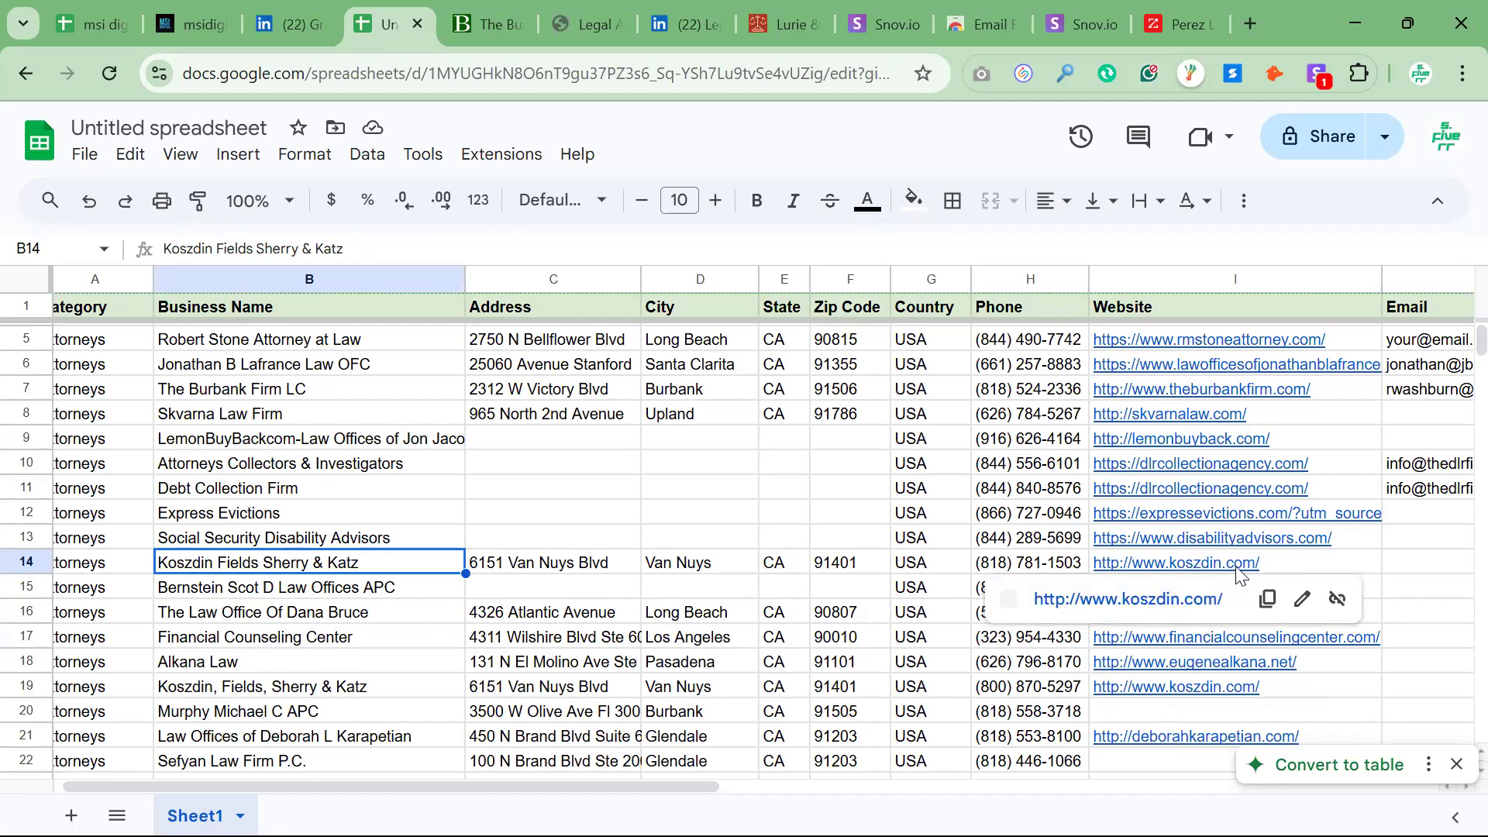
pyautogui.click(1409, 569)
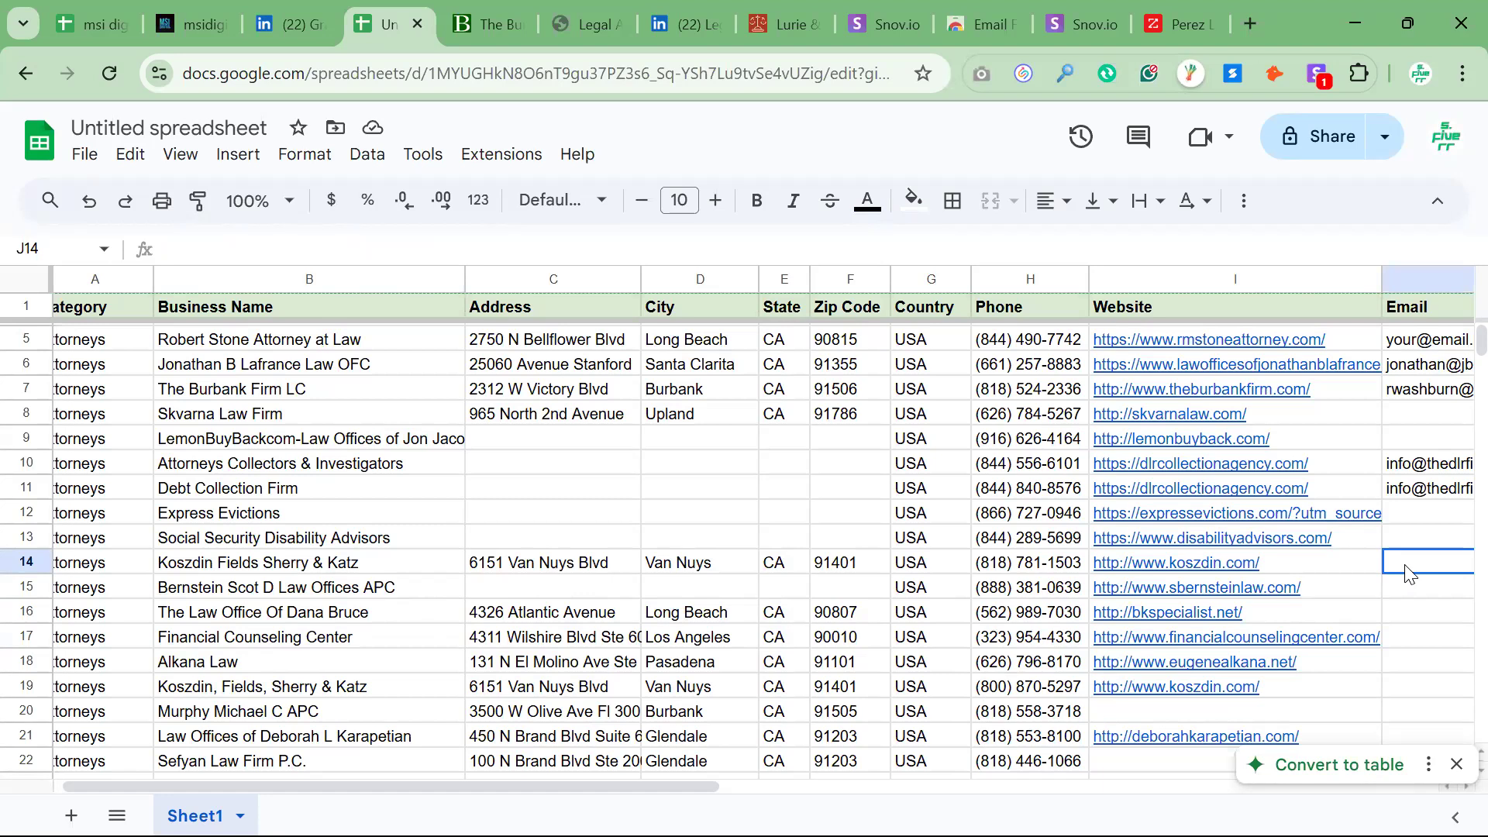
# Open dlrcollectionagency.com from row 10's website link, return to the lead sheet and compare the names and websites in rows 10 and 11
pyautogui.click(1197, 471)
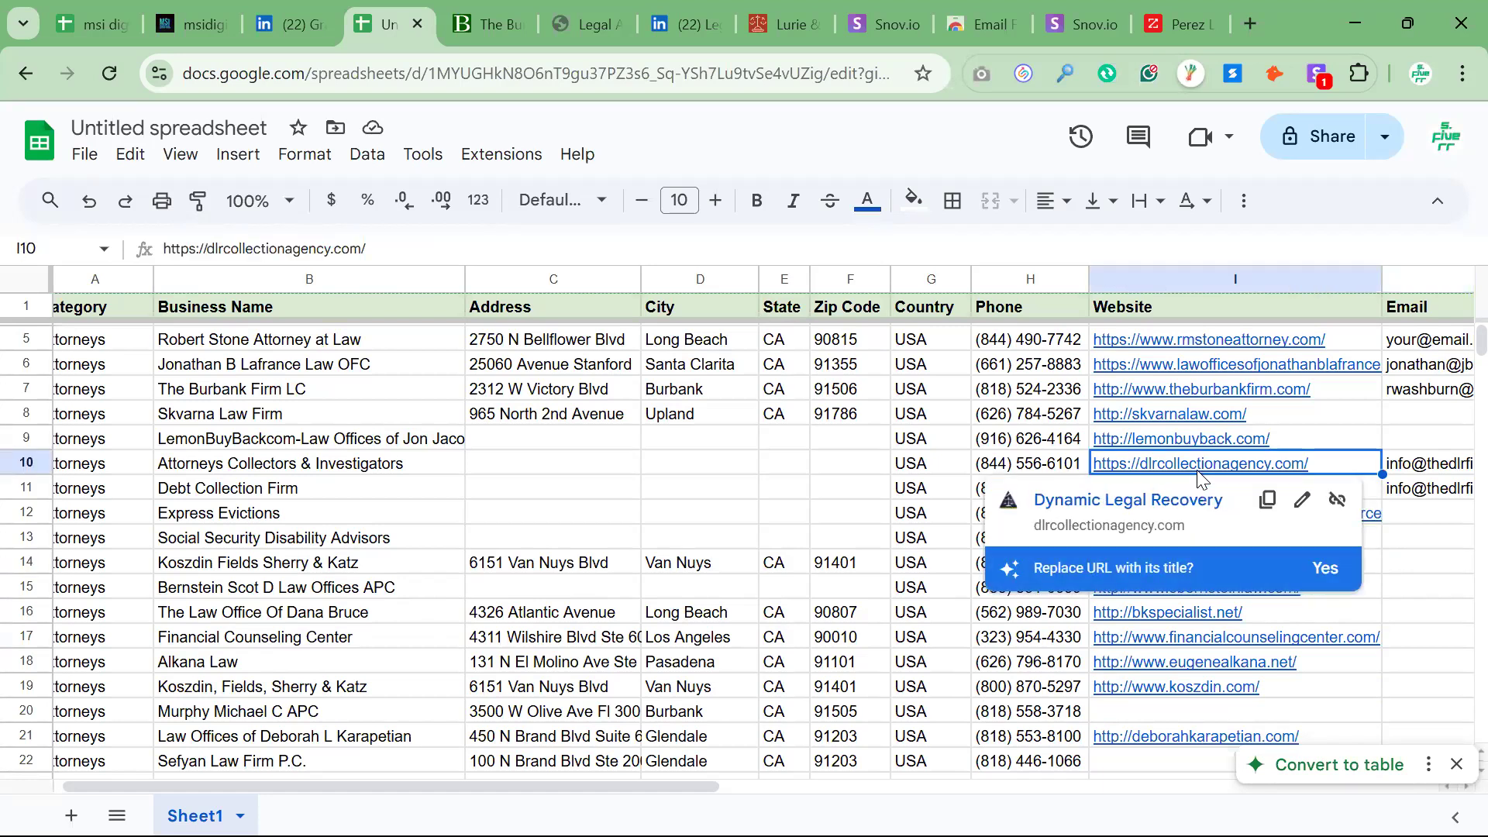
pyautogui.click(1154, 510)
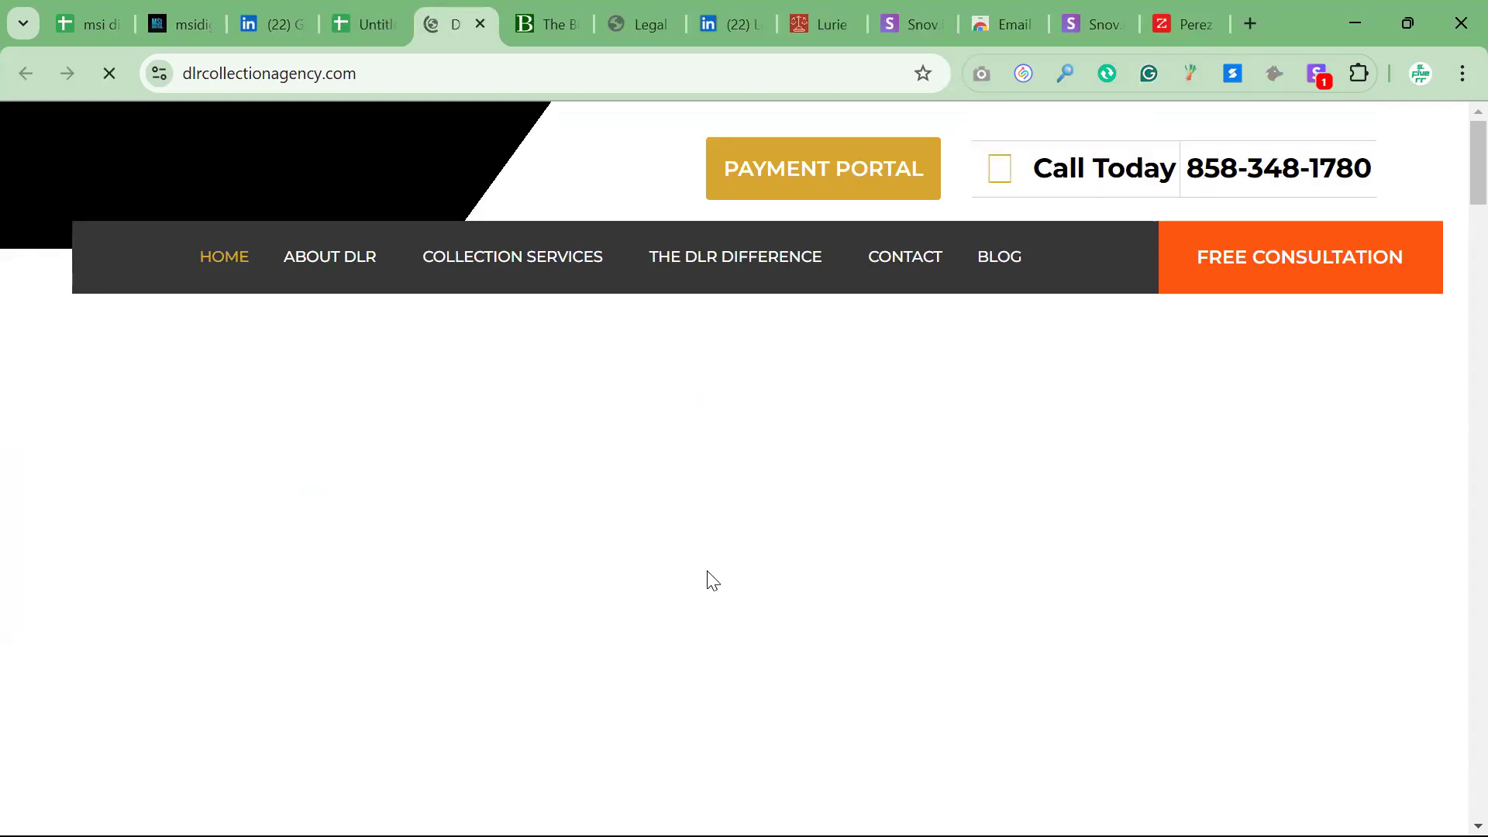
pyautogui.click(360, 29)
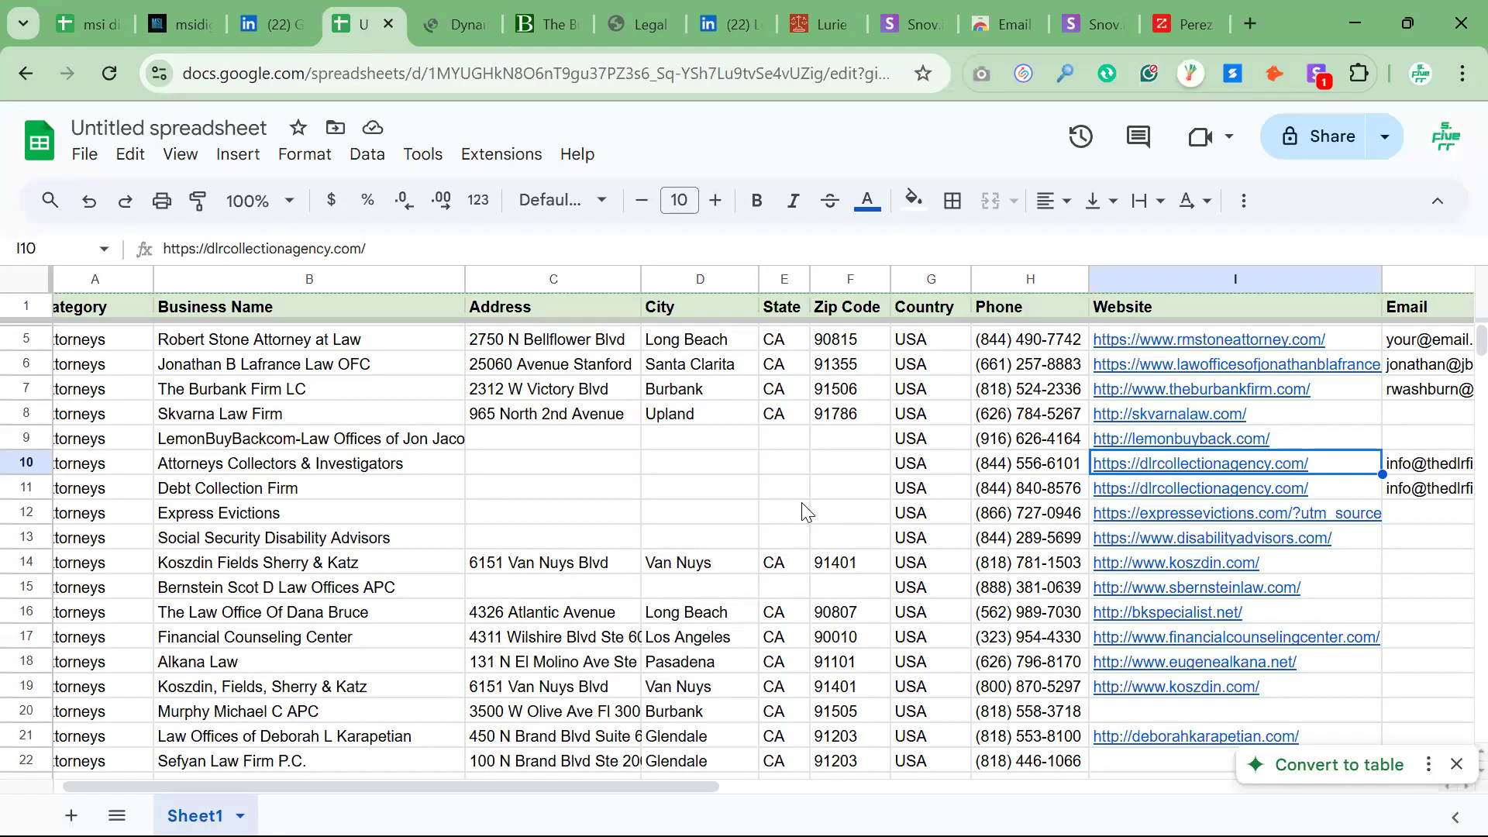
pyautogui.click(308, 468)
pyautogui.click(302, 492)
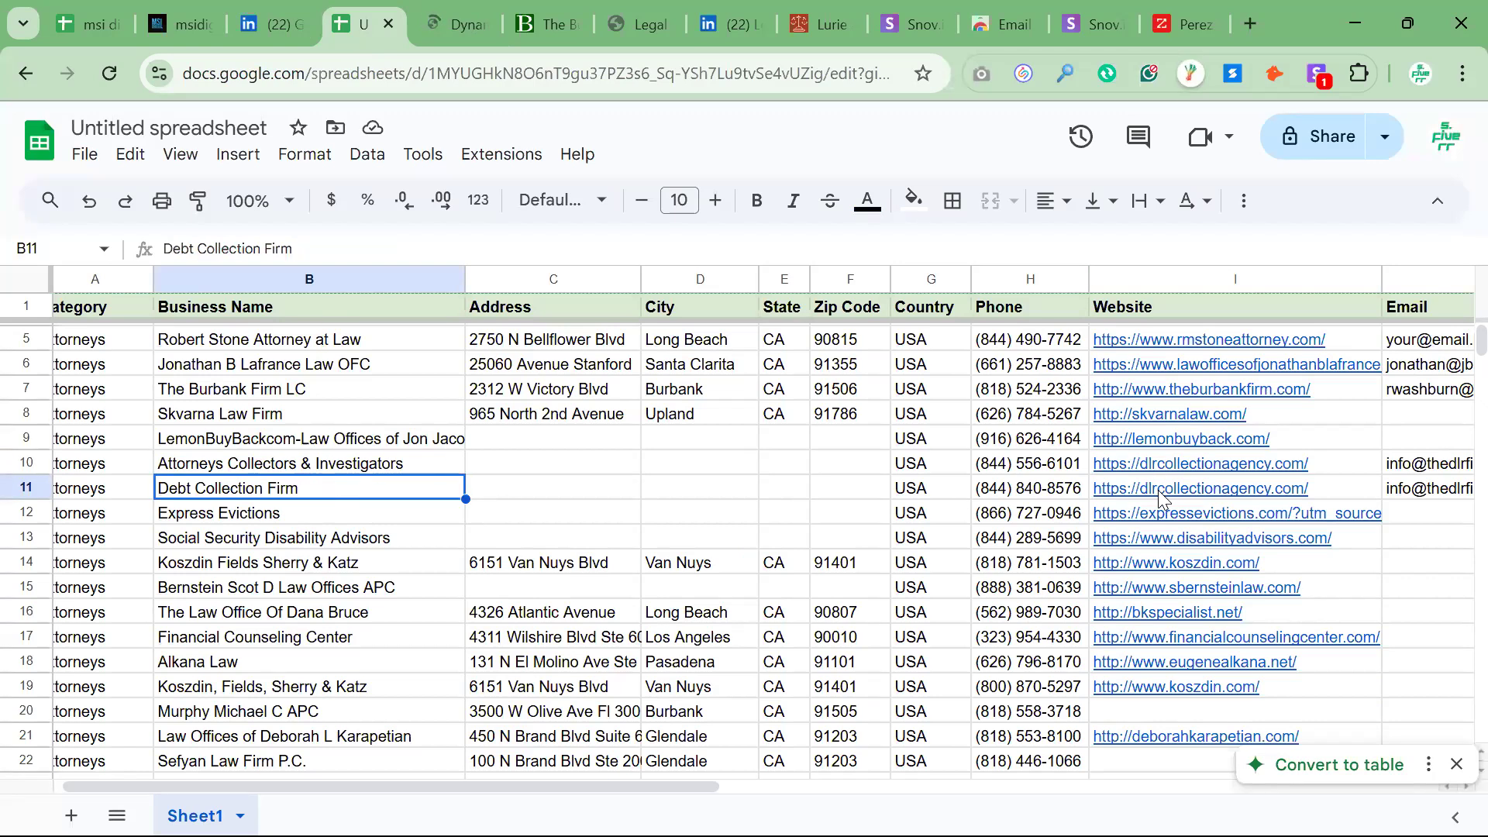
pyautogui.click(1350, 470)
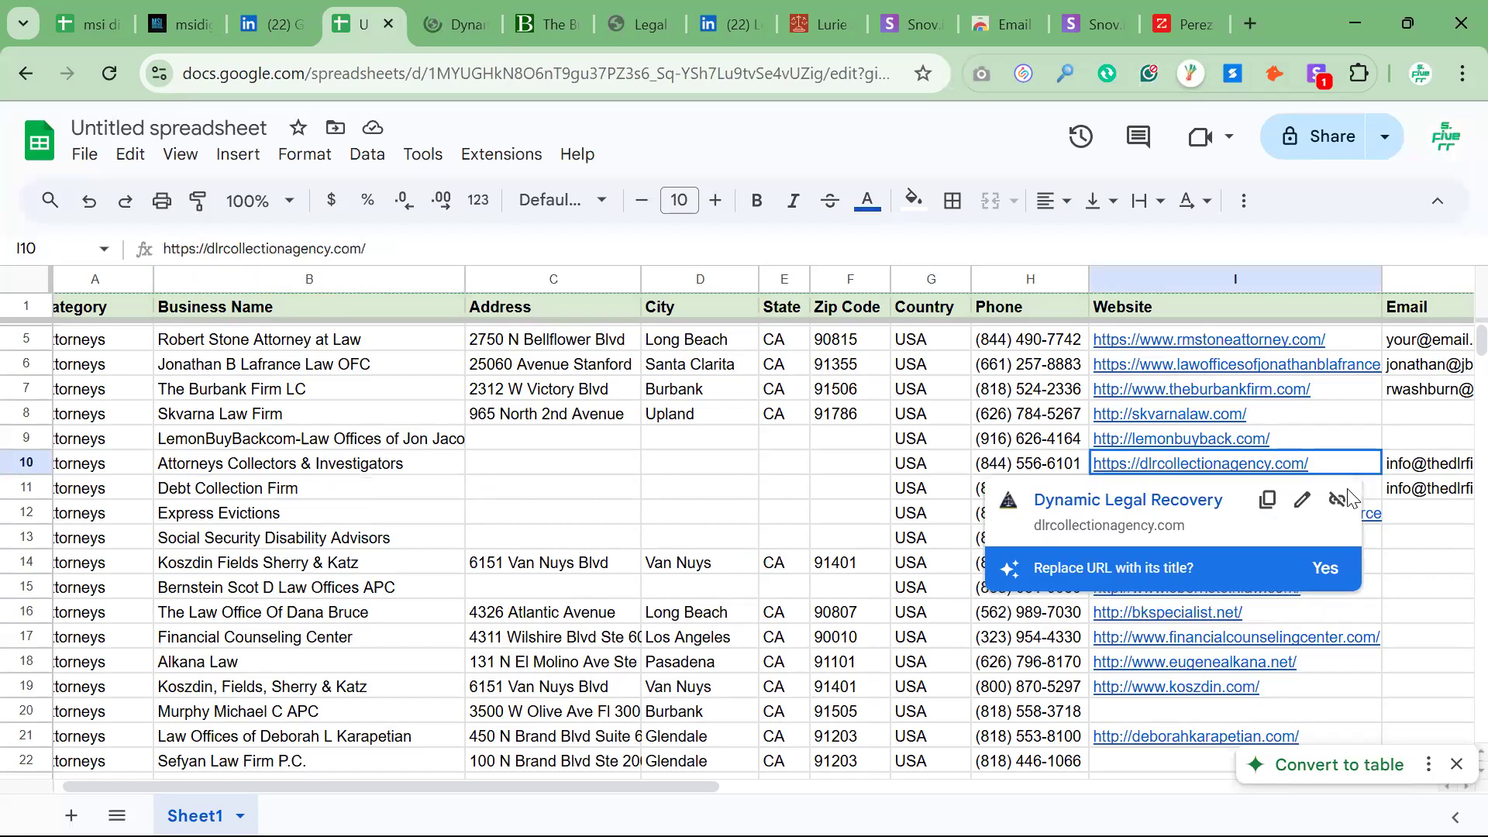
pyautogui.hotkey('shift', 'Down')
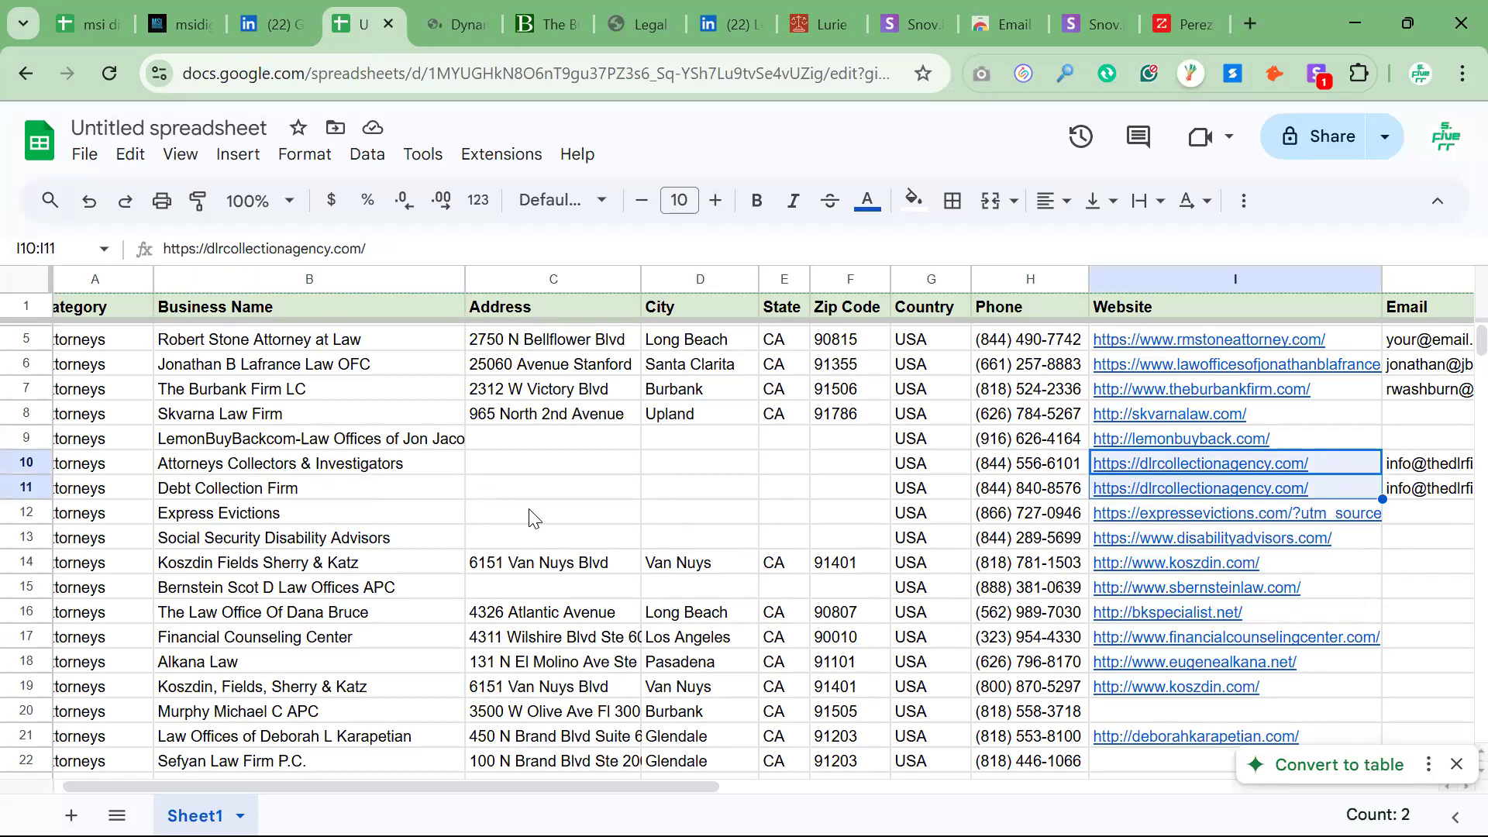
# Delete rows 10 and 11, the Attorneys Collectors & Investigators and Debt Collection Firm leads that share one website
pyautogui.click(23, 459)
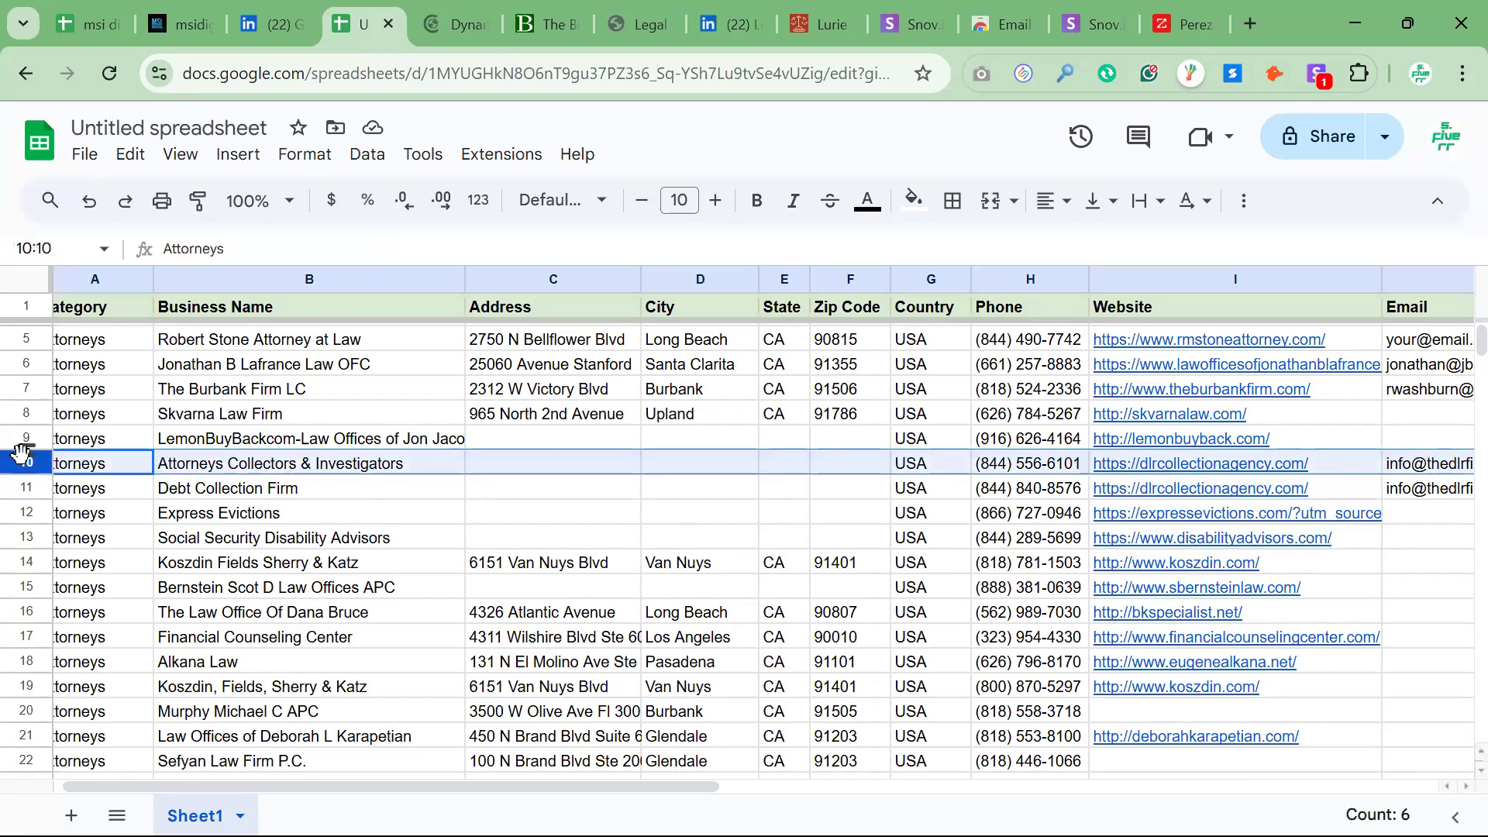
pyautogui.hotkey('shift', 'Down')
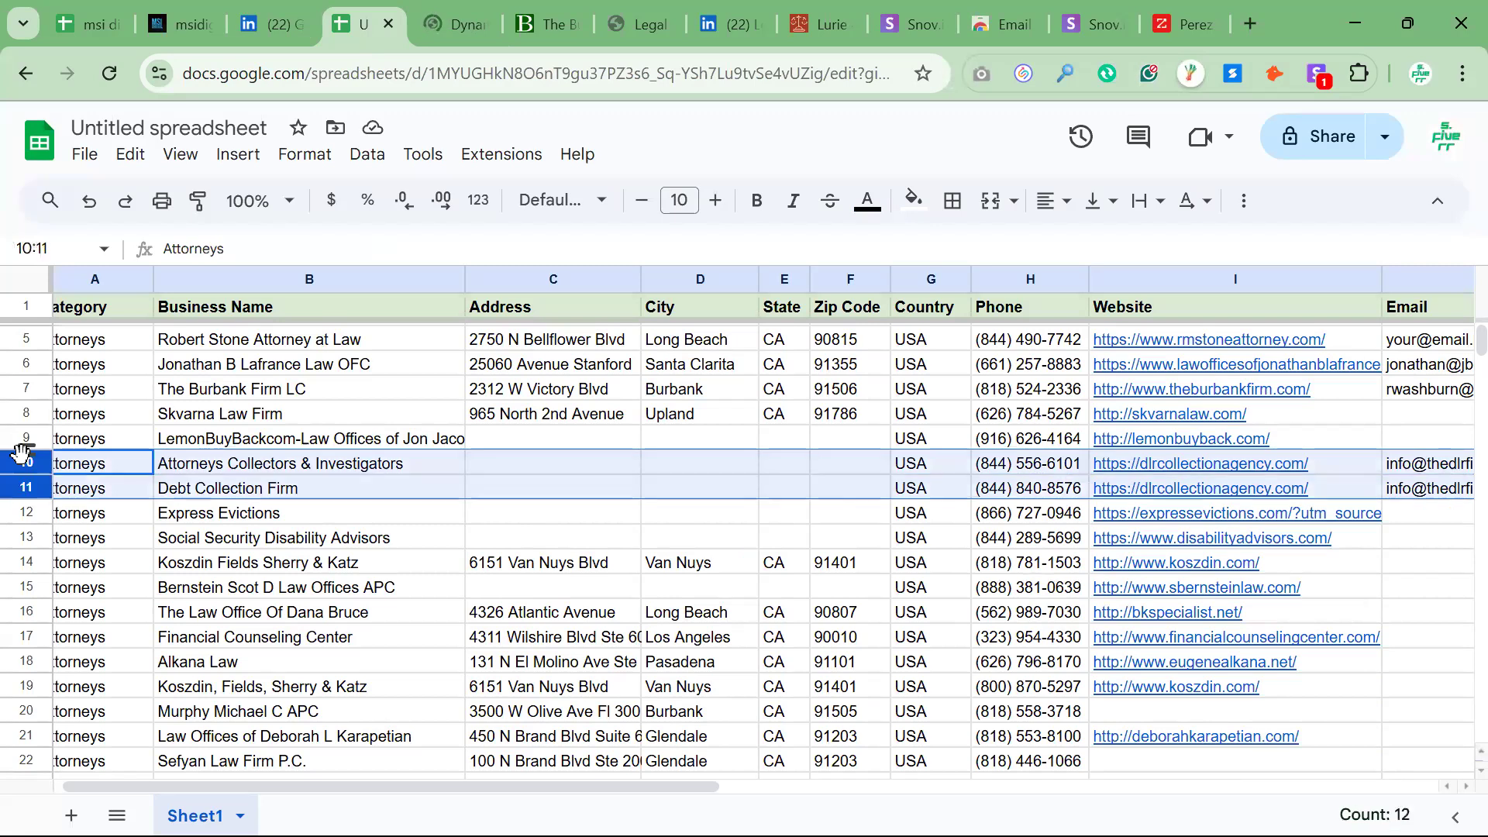
pyautogui.rightClick(180, 488)
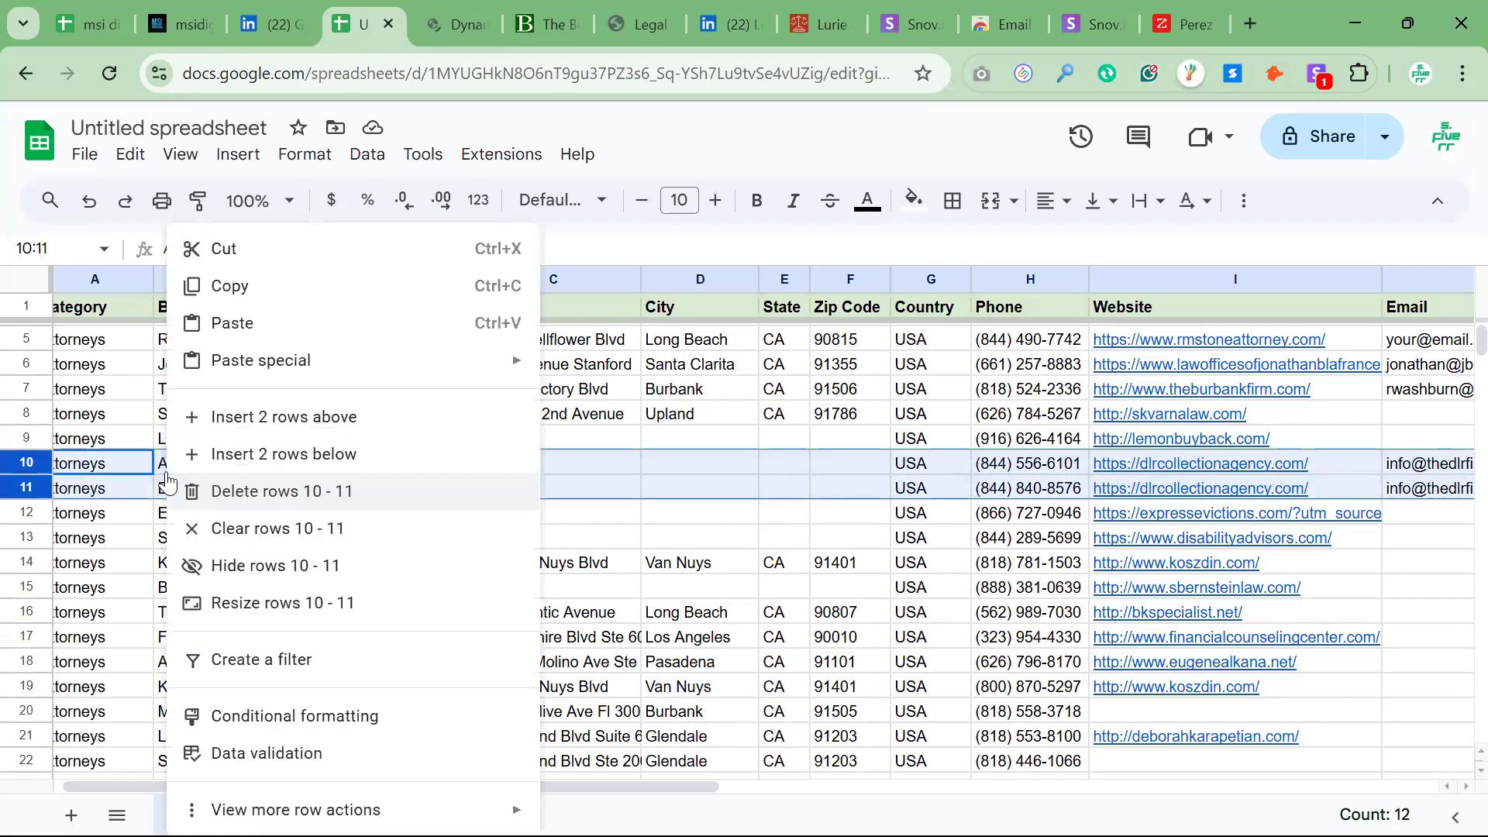
pyautogui.click(225, 491)
pyautogui.click(907, 542)
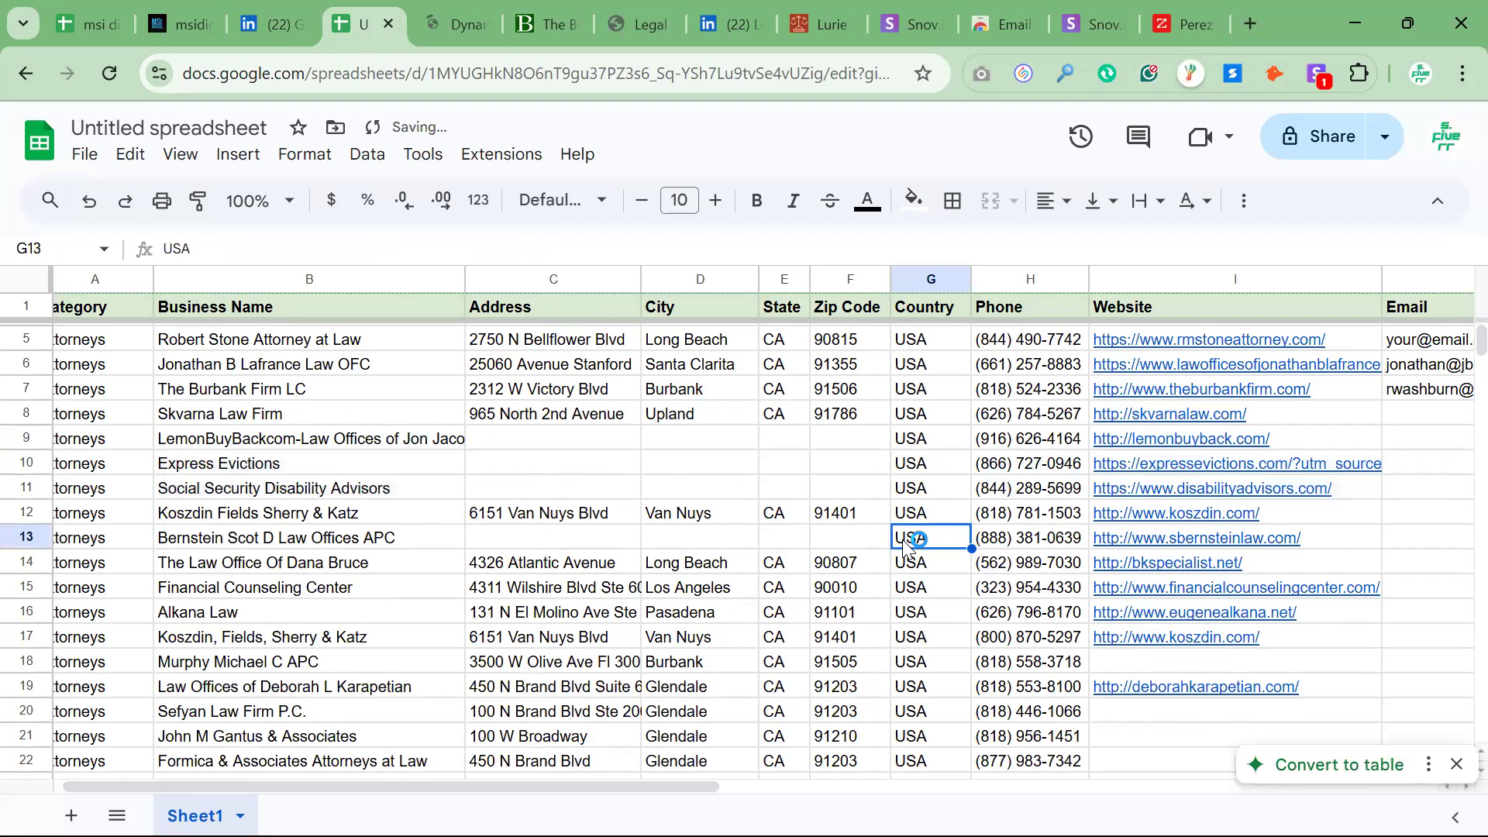
# Look over the remaining leads in the sheet, from their business names across to the Website and Email columns
pyautogui.scroll(-3, 906, 543)
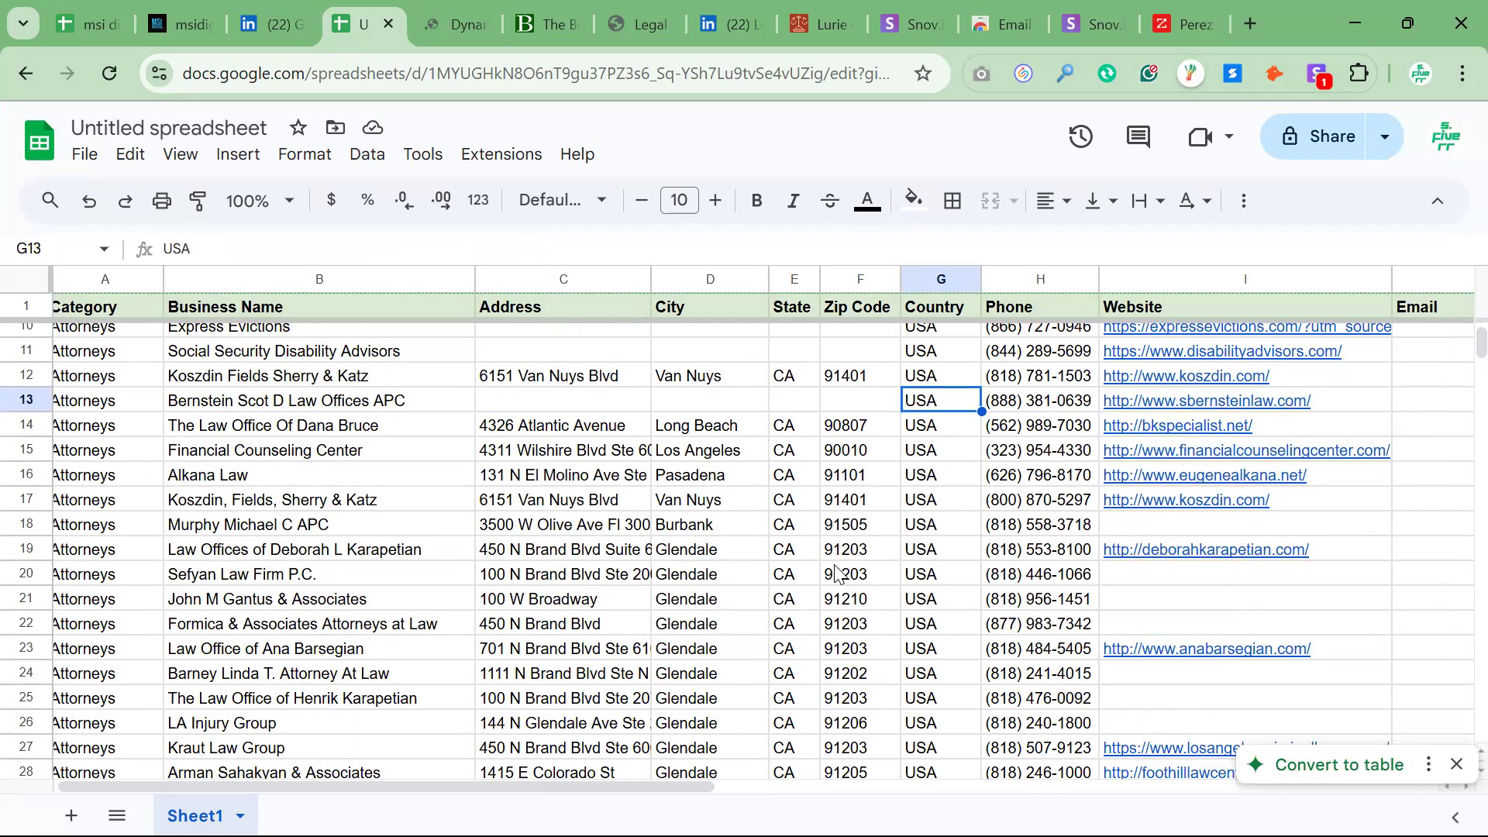
pyautogui.hscroll(2, 836, 574)
pyautogui.scroll(1, 836, 574)
pyautogui.hscroll(10, 836, 574)
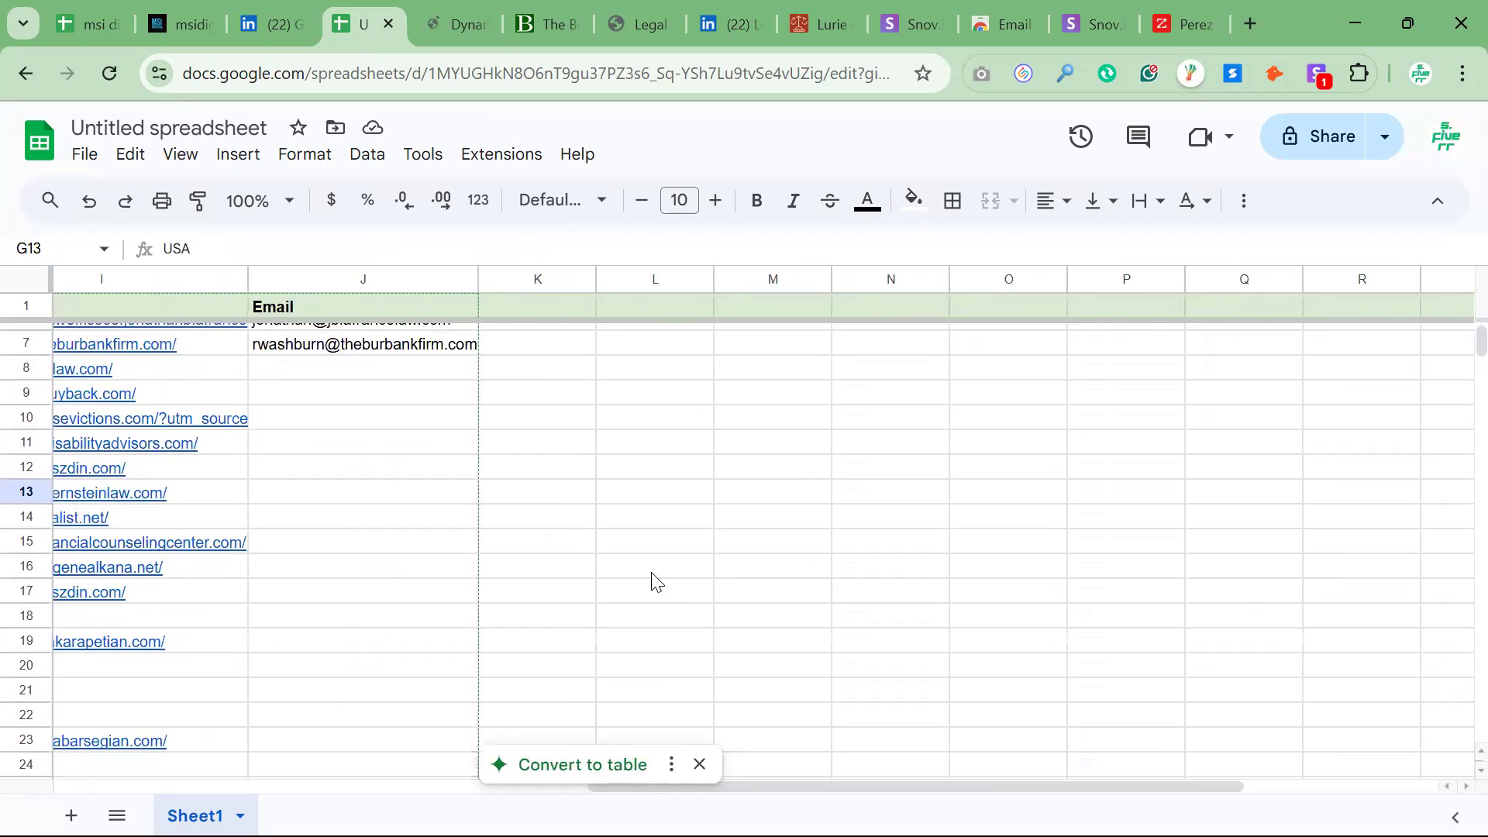
pyautogui.hscroll(-4, 585, 598)
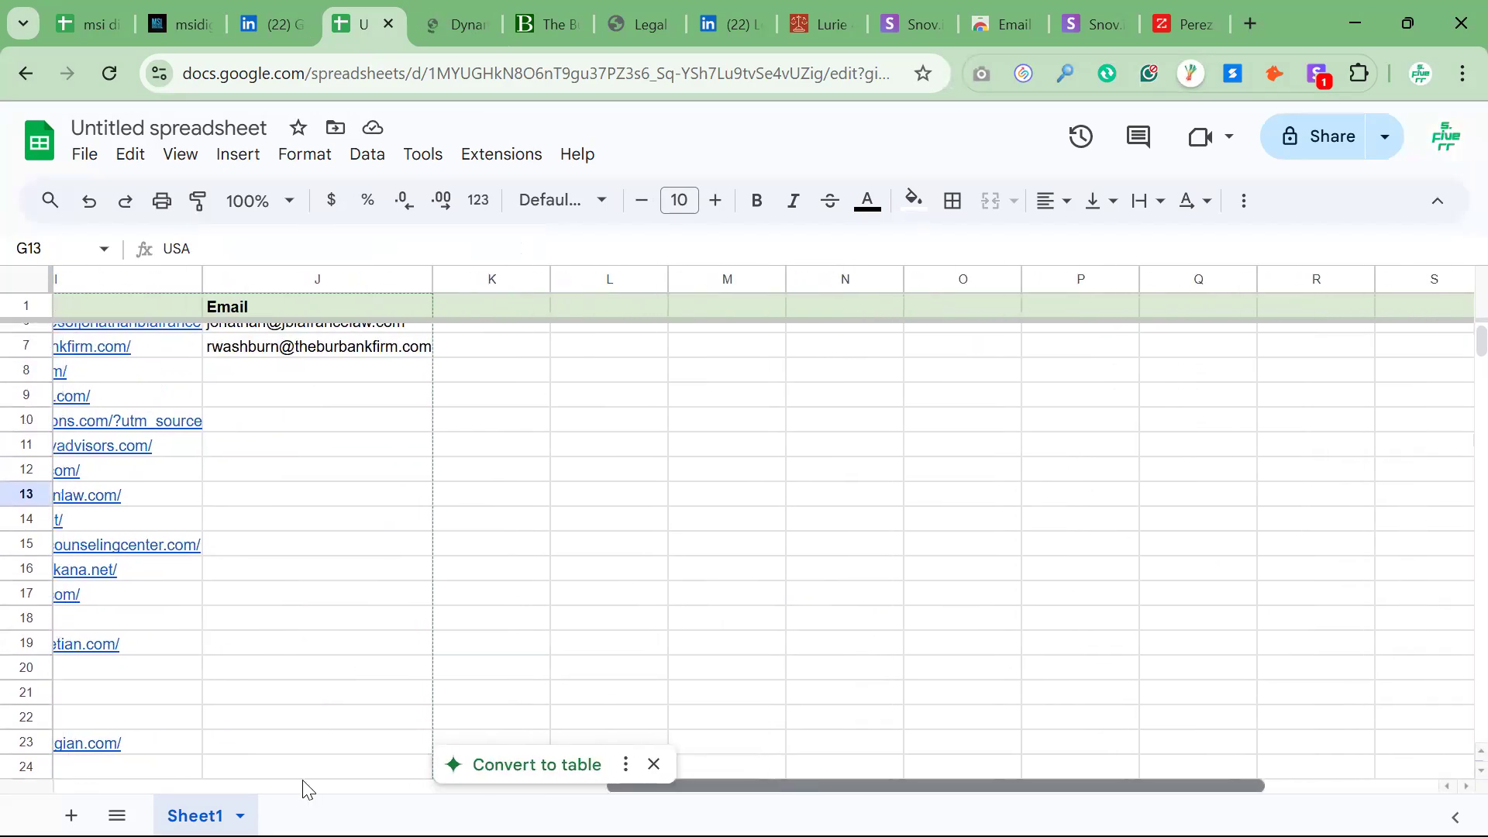
pyautogui.hscroll(-6, 663, 725)
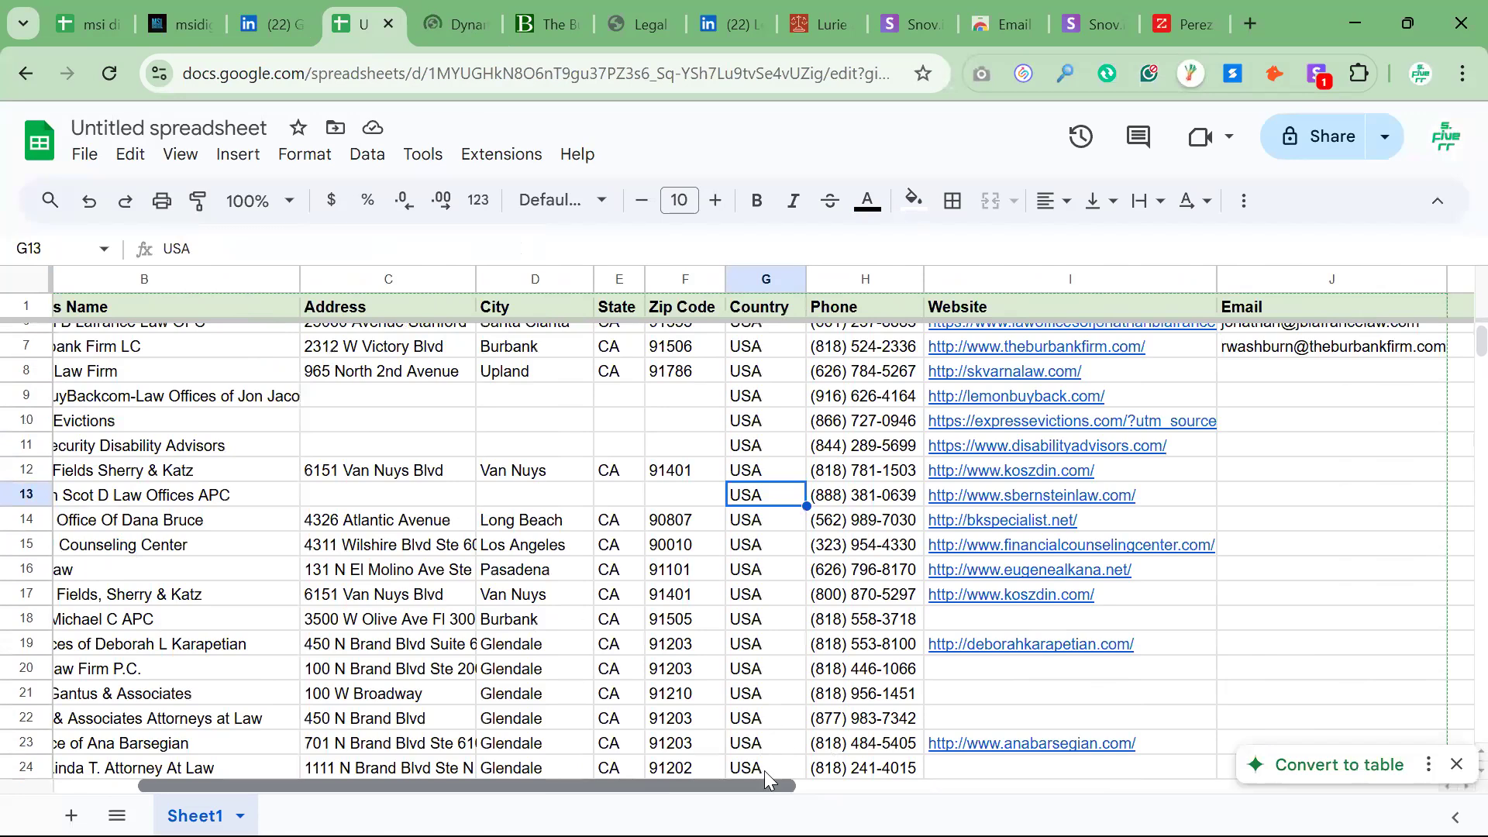
pyautogui.hscroll(-1, 748, 558)
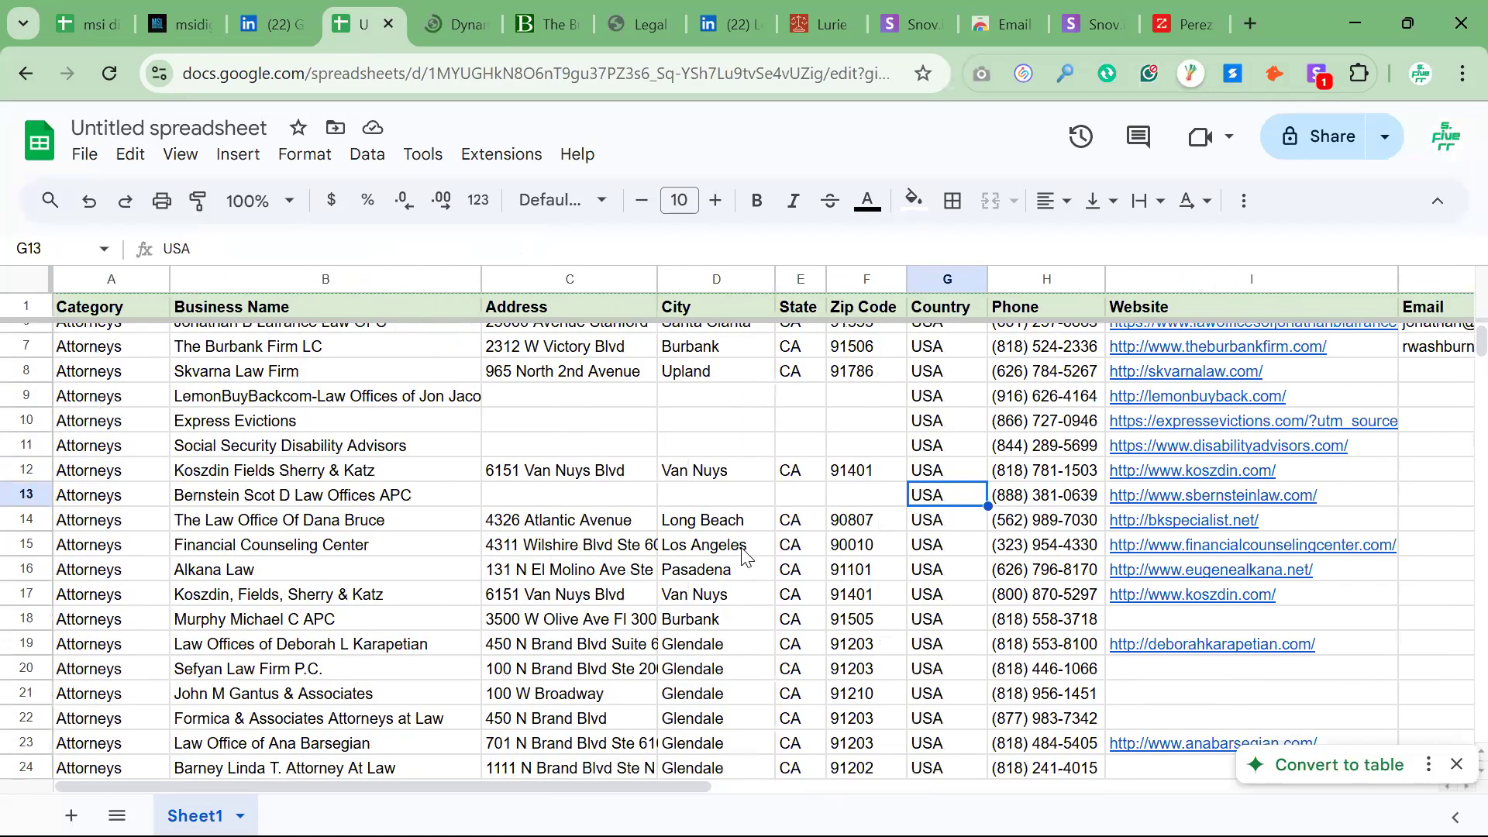
# Copy The Burbank Firm LC's name and review the leads in the first rows against their emails, ending at Email cell J5
pyautogui.click(266, 353)
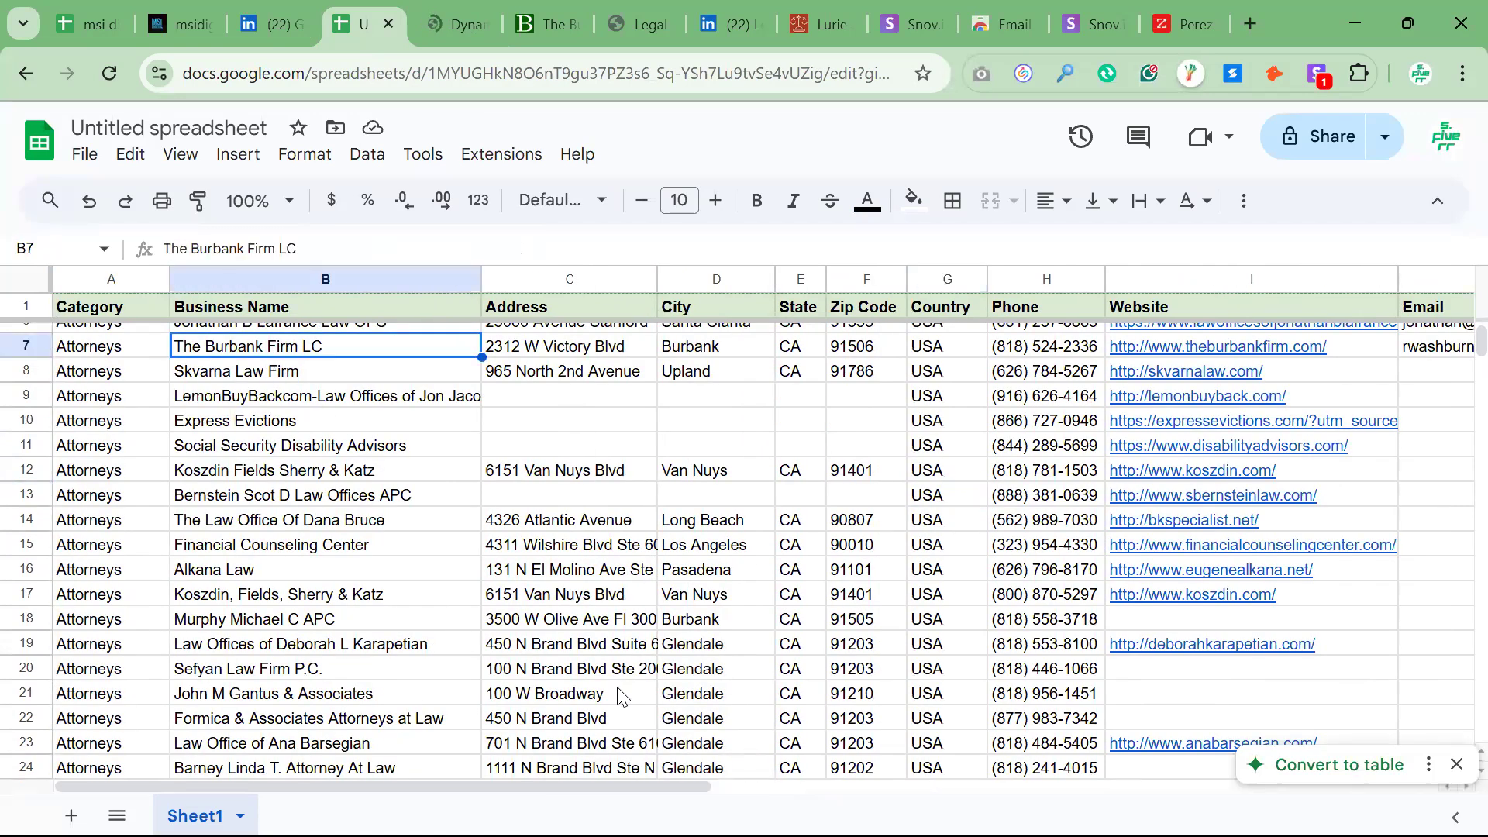
pyautogui.scroll(3, 595, 587)
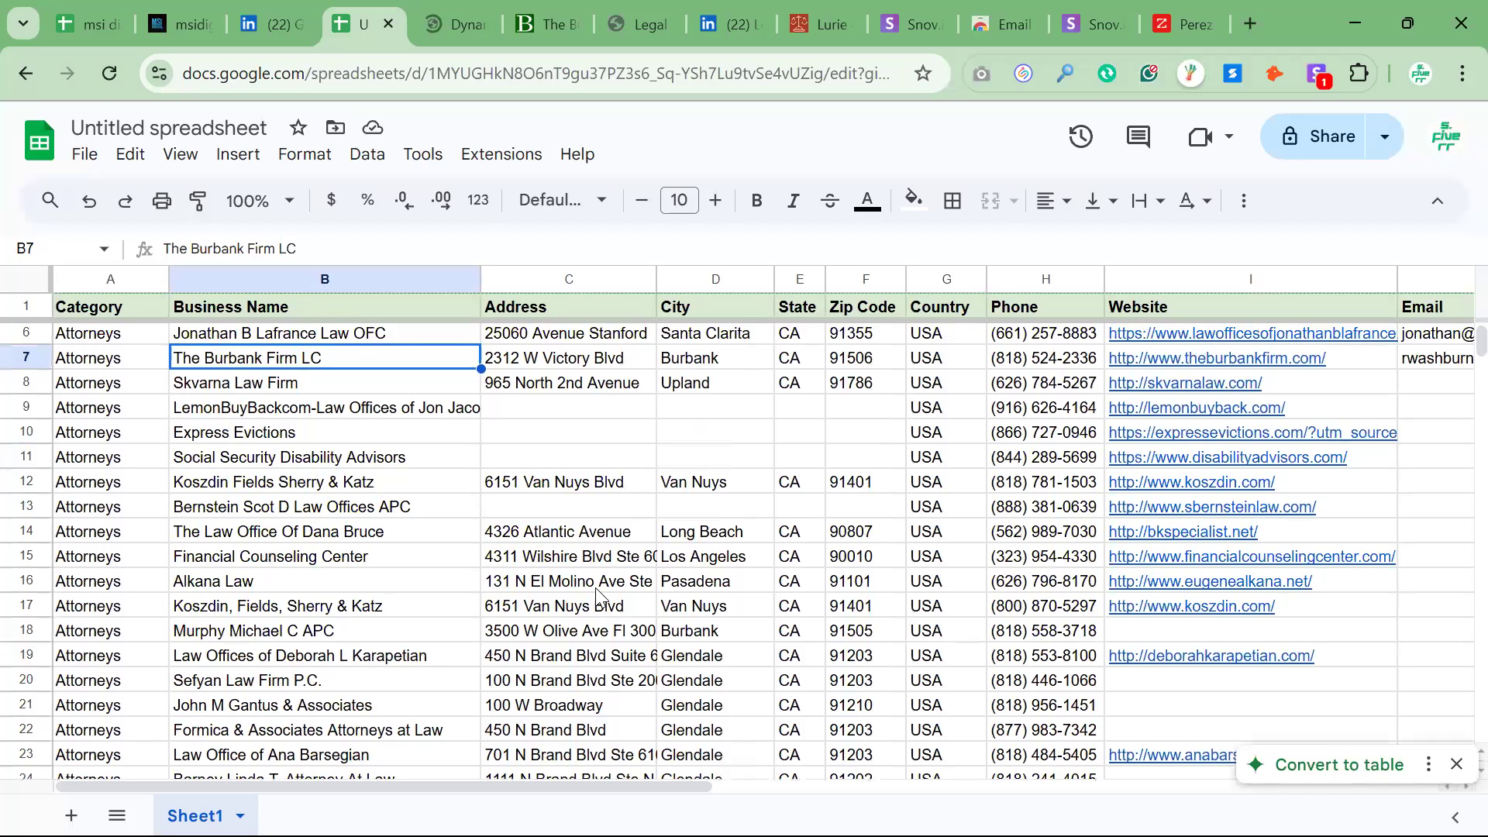
pyautogui.hscroll(3, 595, 588)
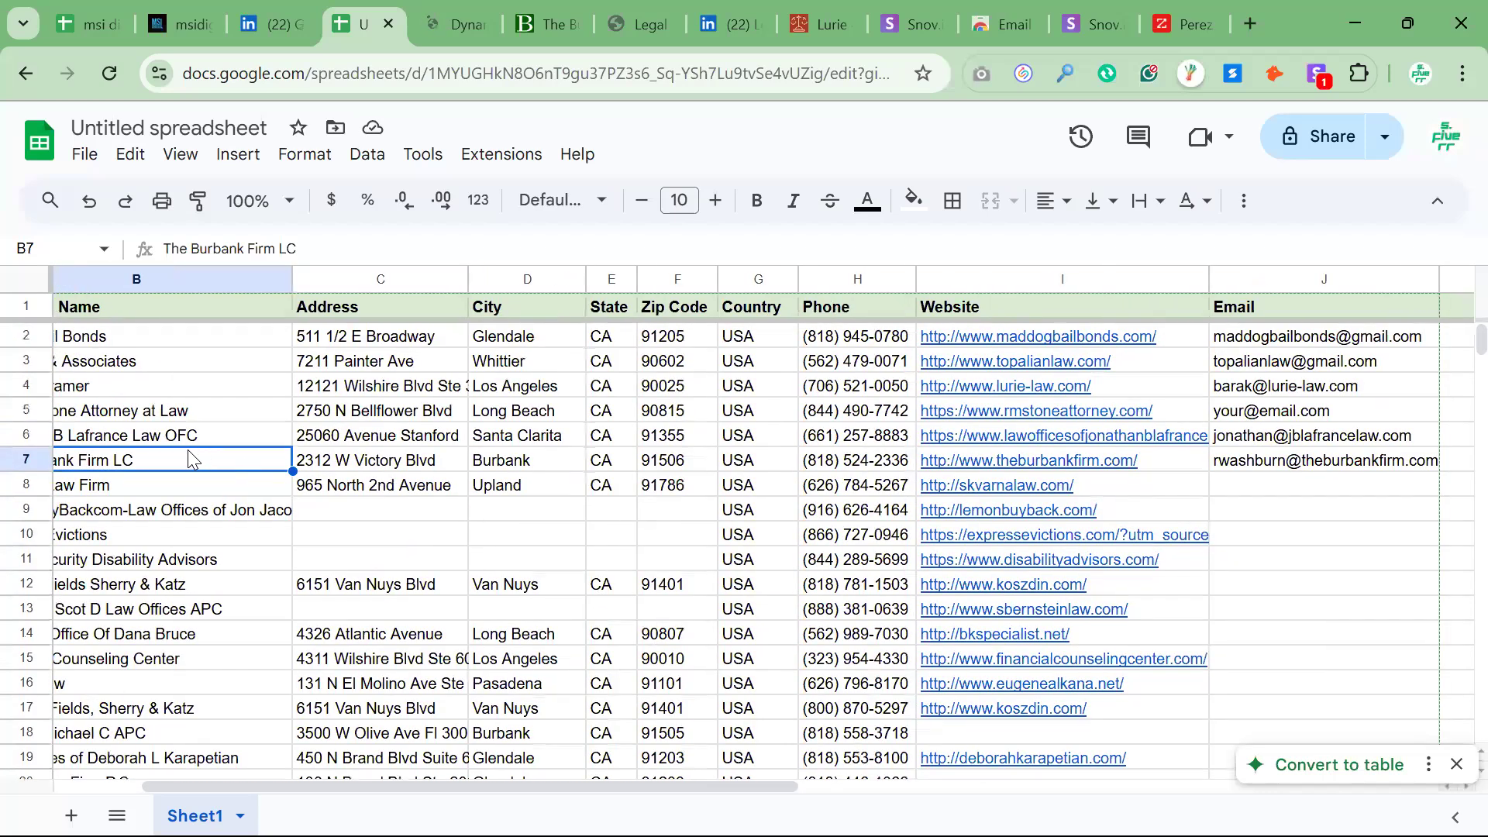
pyautogui.hscroll(2, 187, 453)
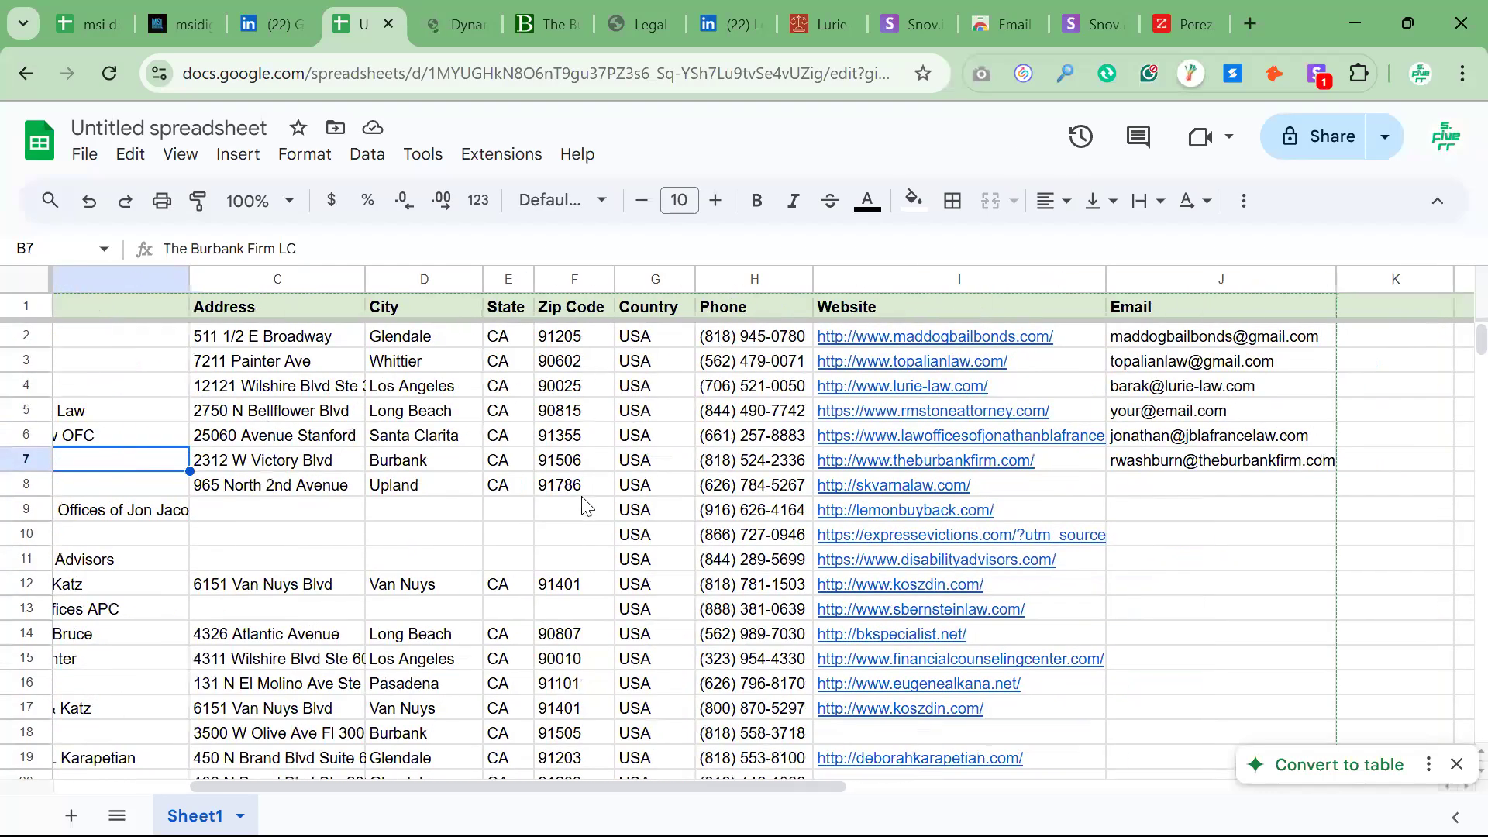
pyautogui.hotkey('ctrl', 'c')
pyautogui.click(469, 496)
pyautogui.hscroll(10, 469, 496)
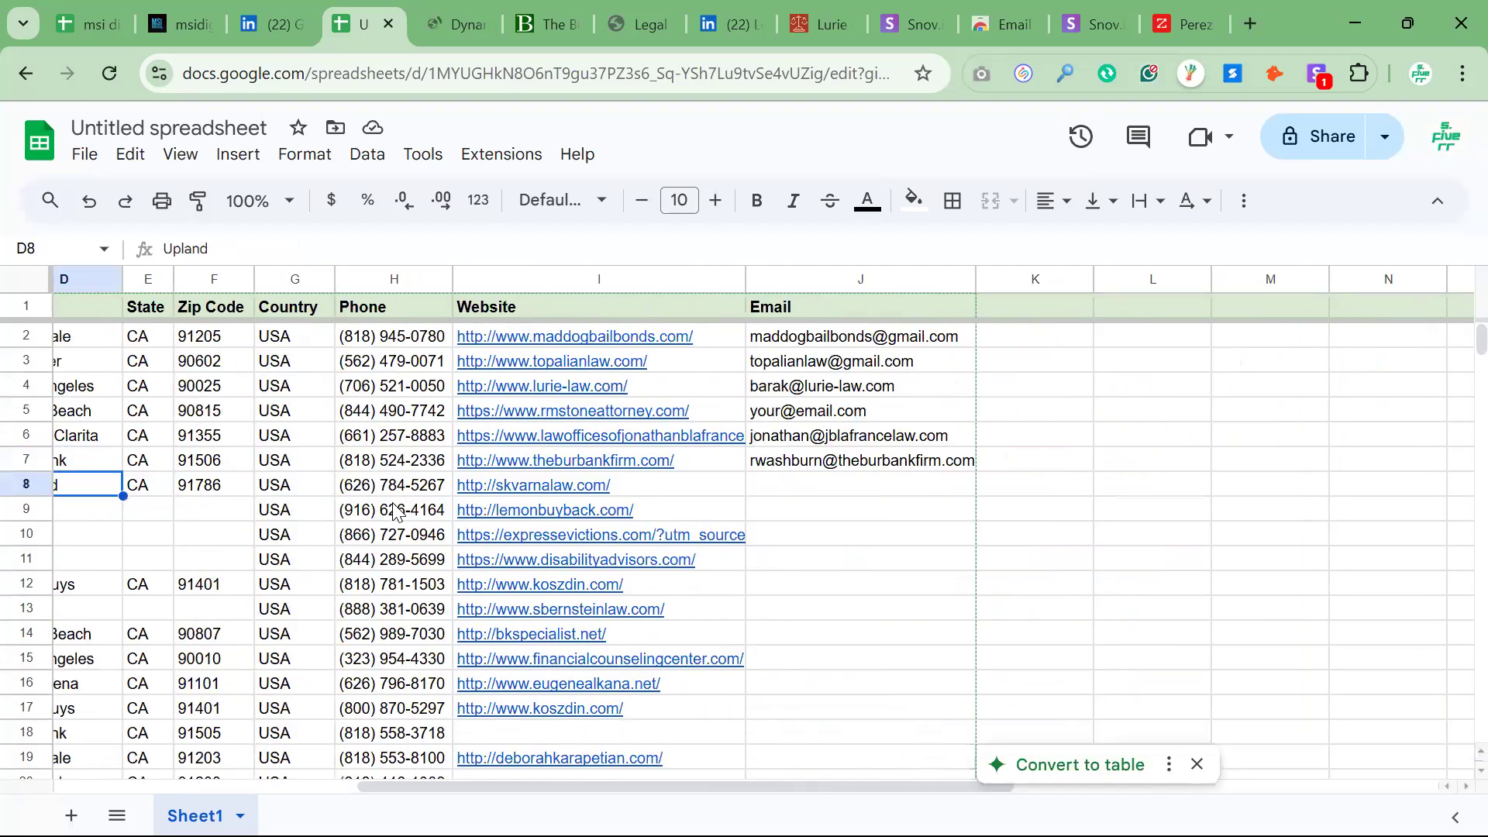
pyautogui.hscroll(-5, 846, 764)
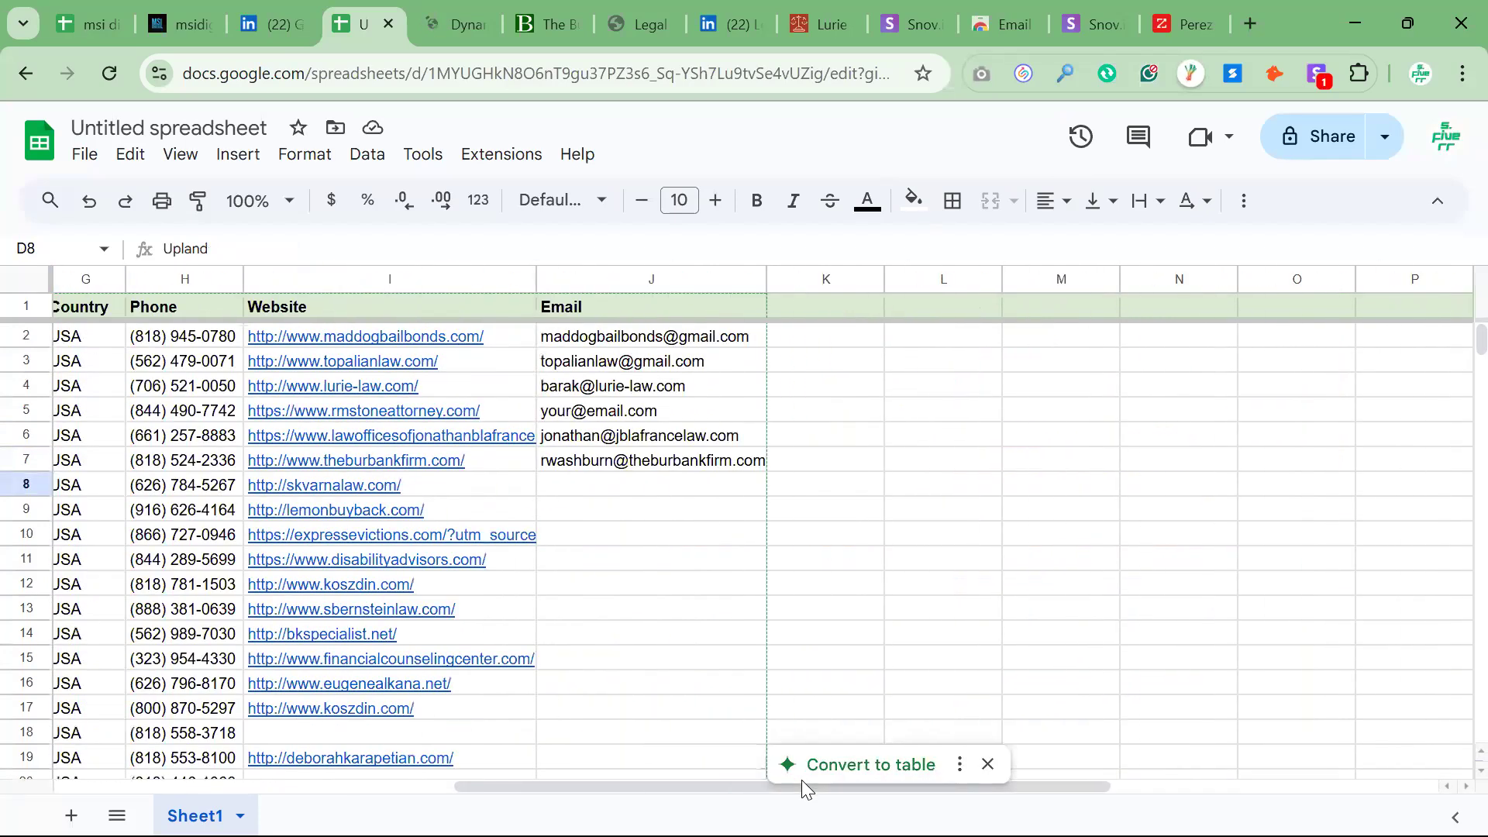
pyautogui.hscroll(-5, 142, 788)
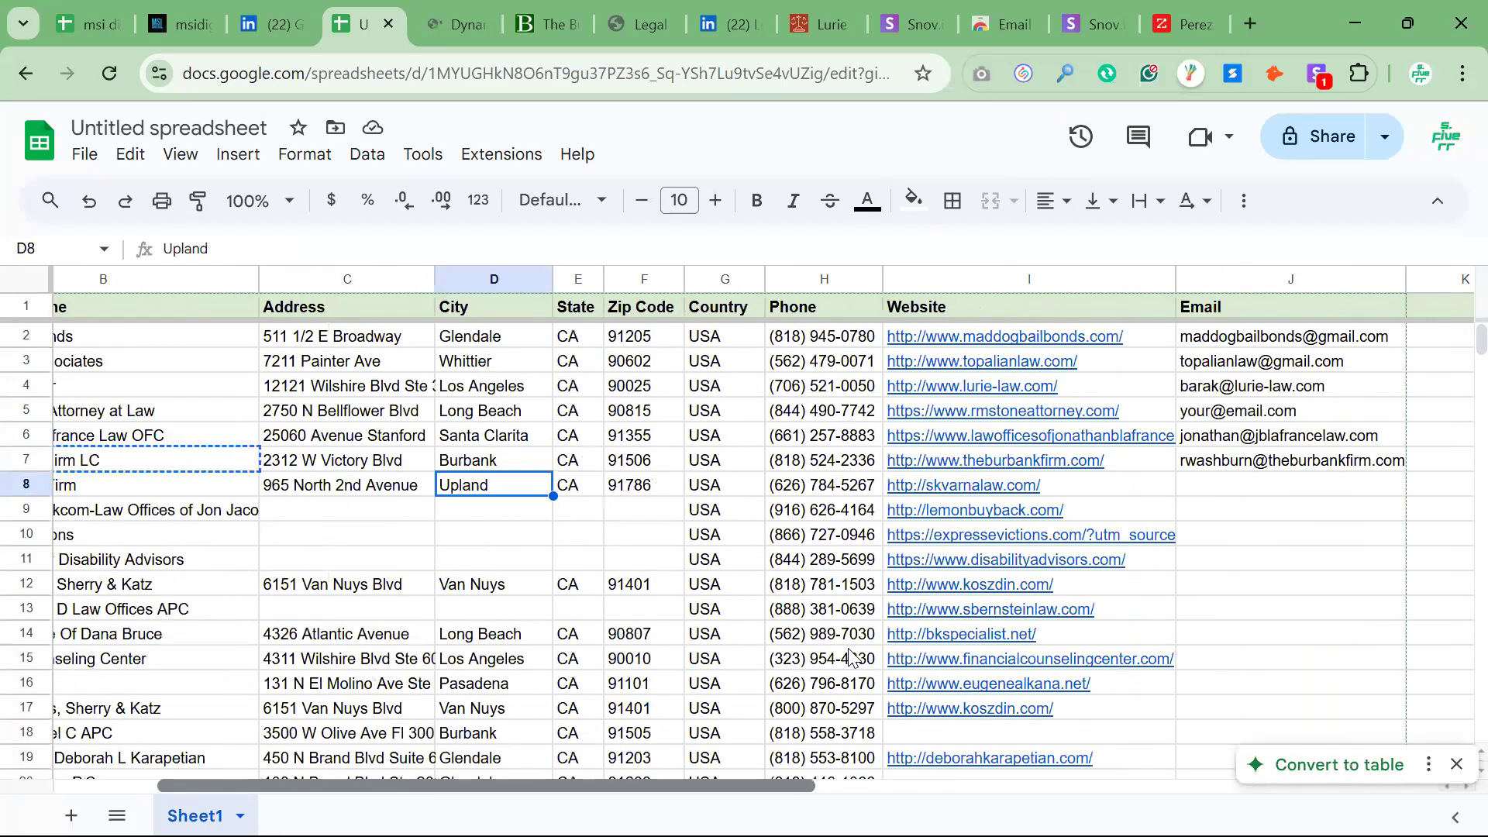
pyautogui.hscroll(-3, 850, 657)
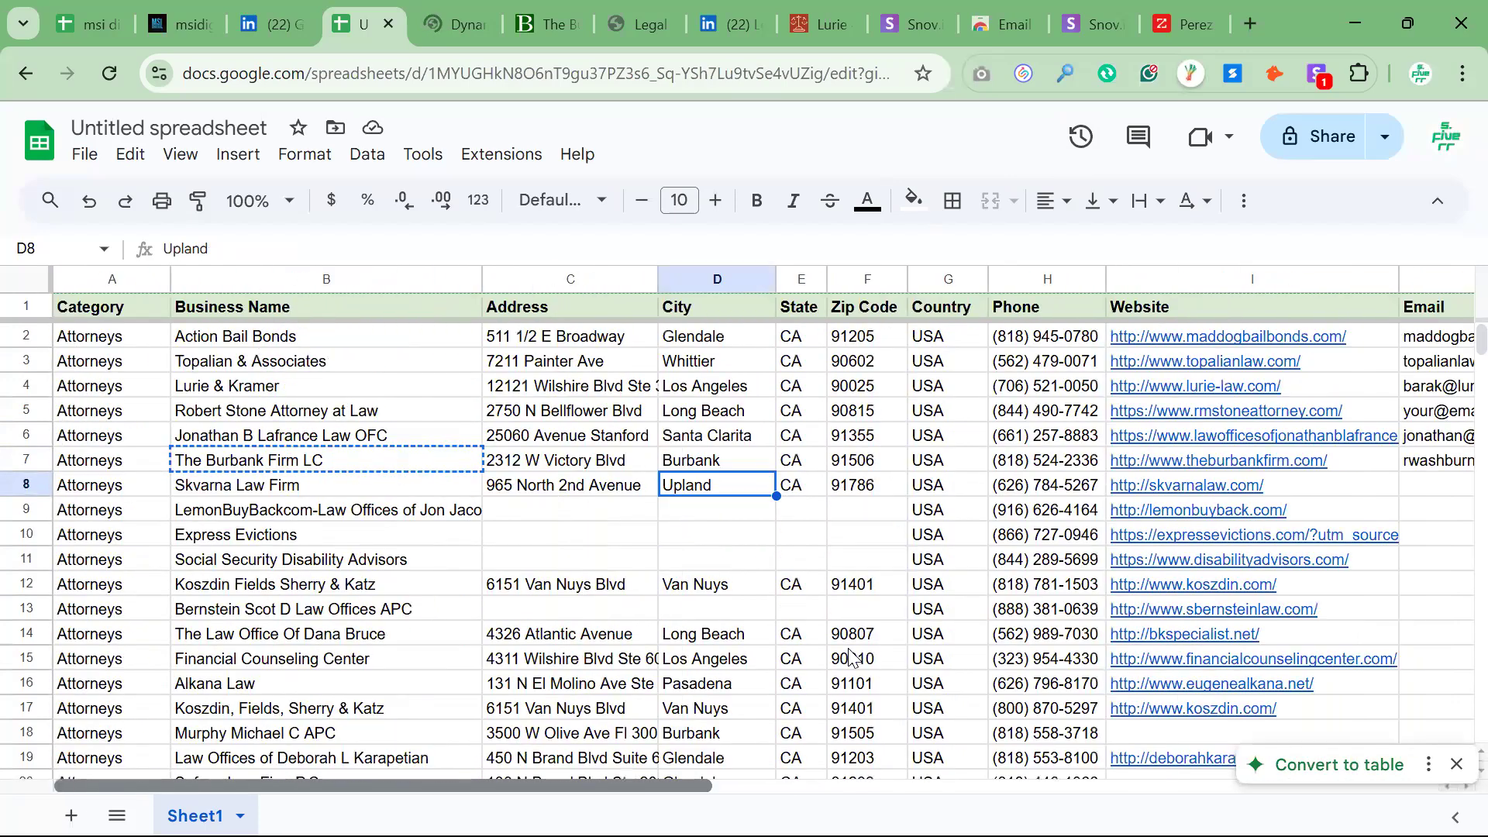
pyautogui.click(1416, 419)
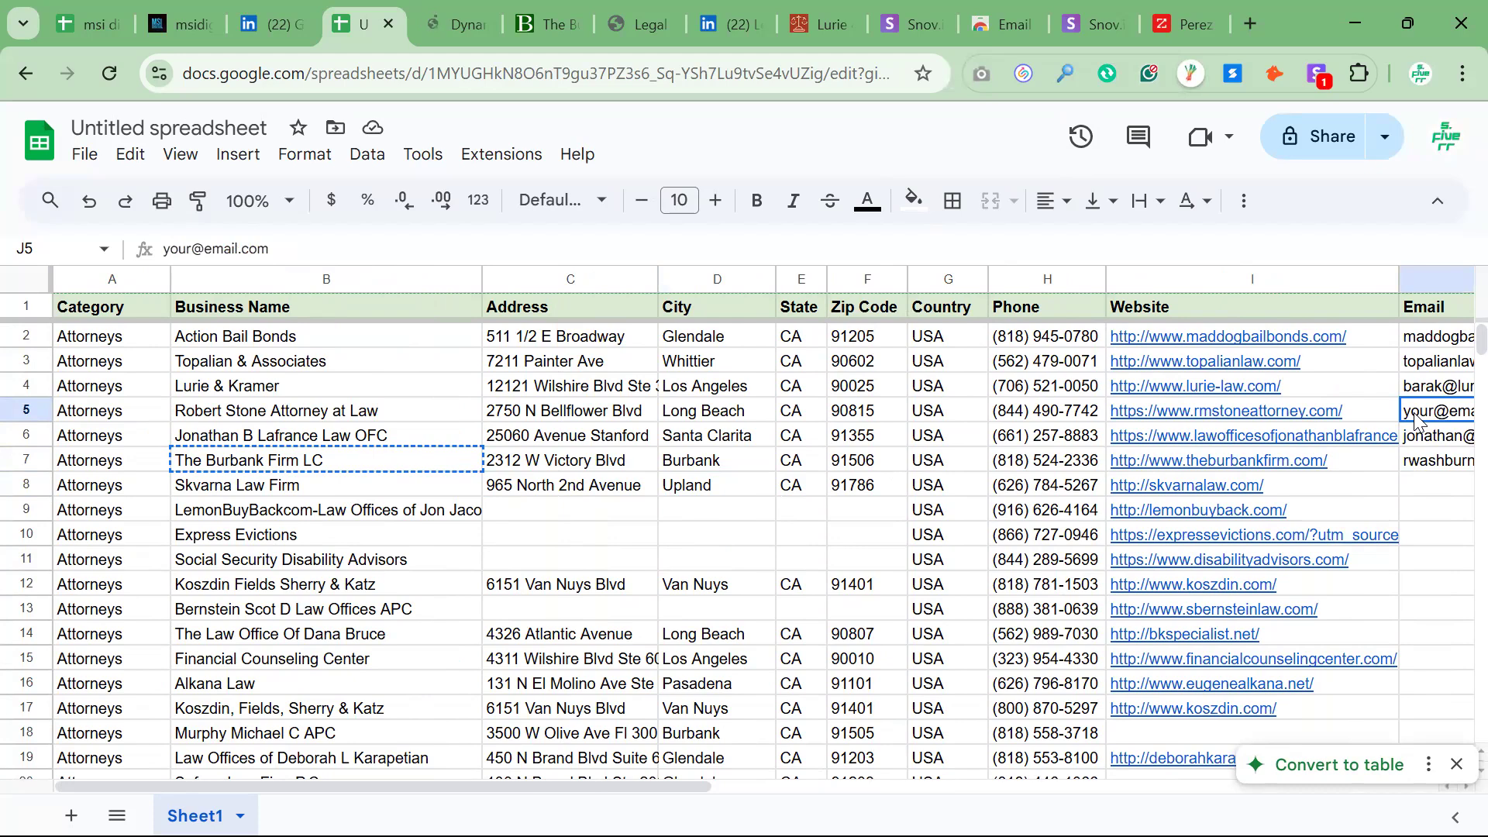
# Check the Email entries in rows 5 and 7 and return to the start of The Burbank Firm LC's row
pyautogui.press('Right')
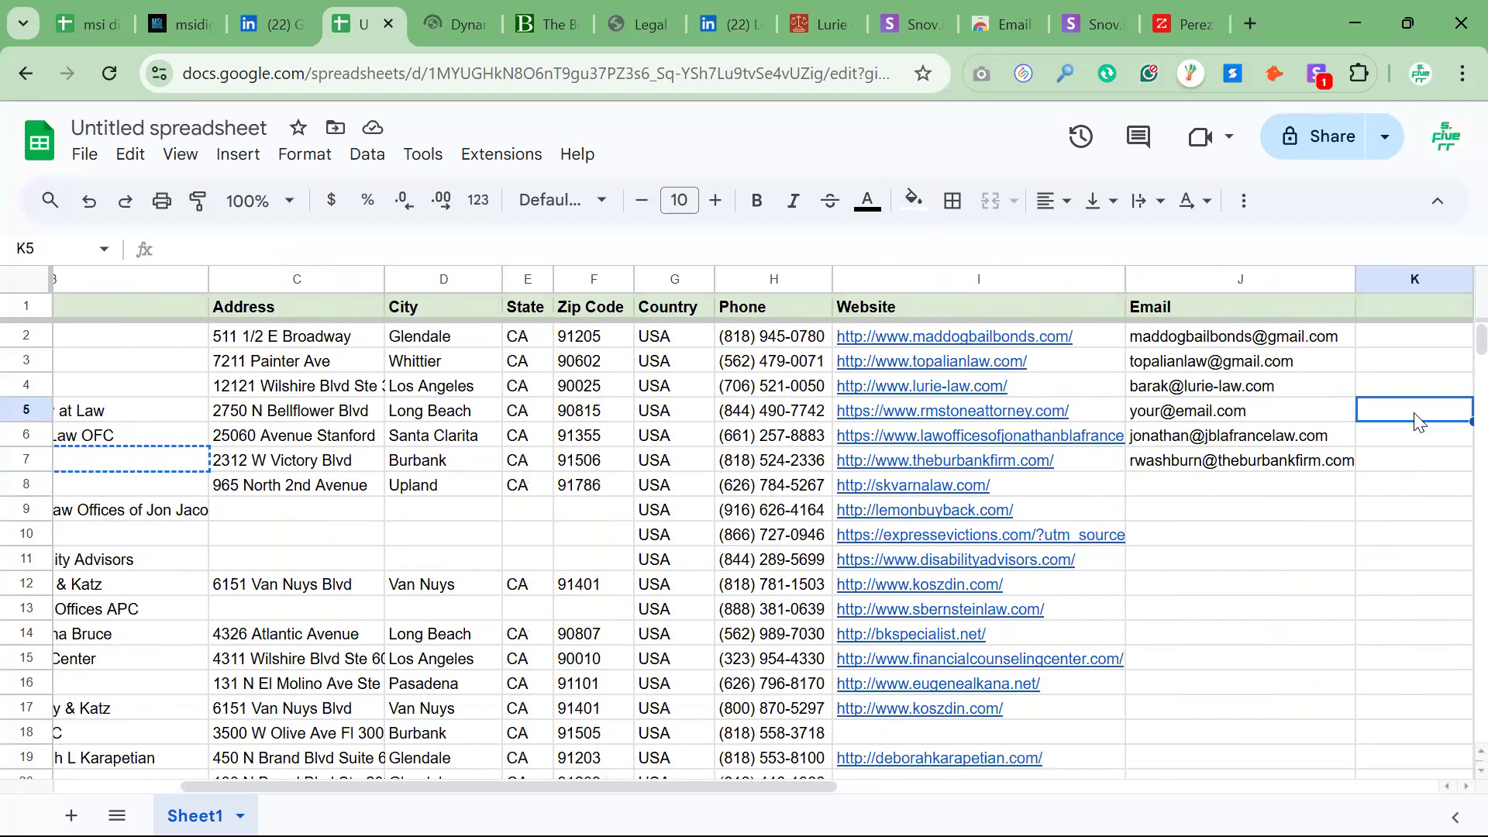
pyautogui.click(1259, 457)
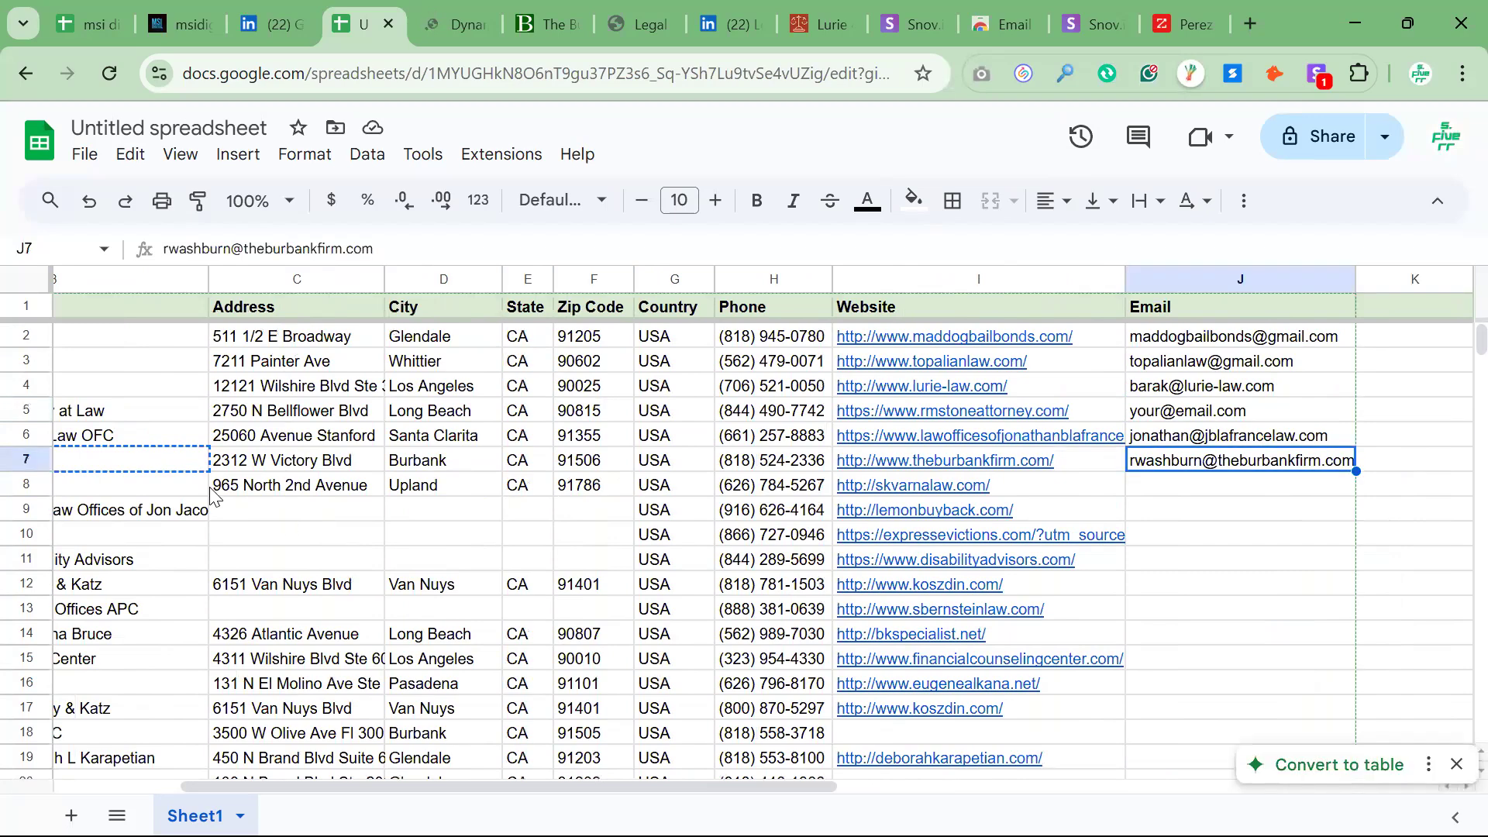
pyautogui.click(136, 463)
pyautogui.press('Left')
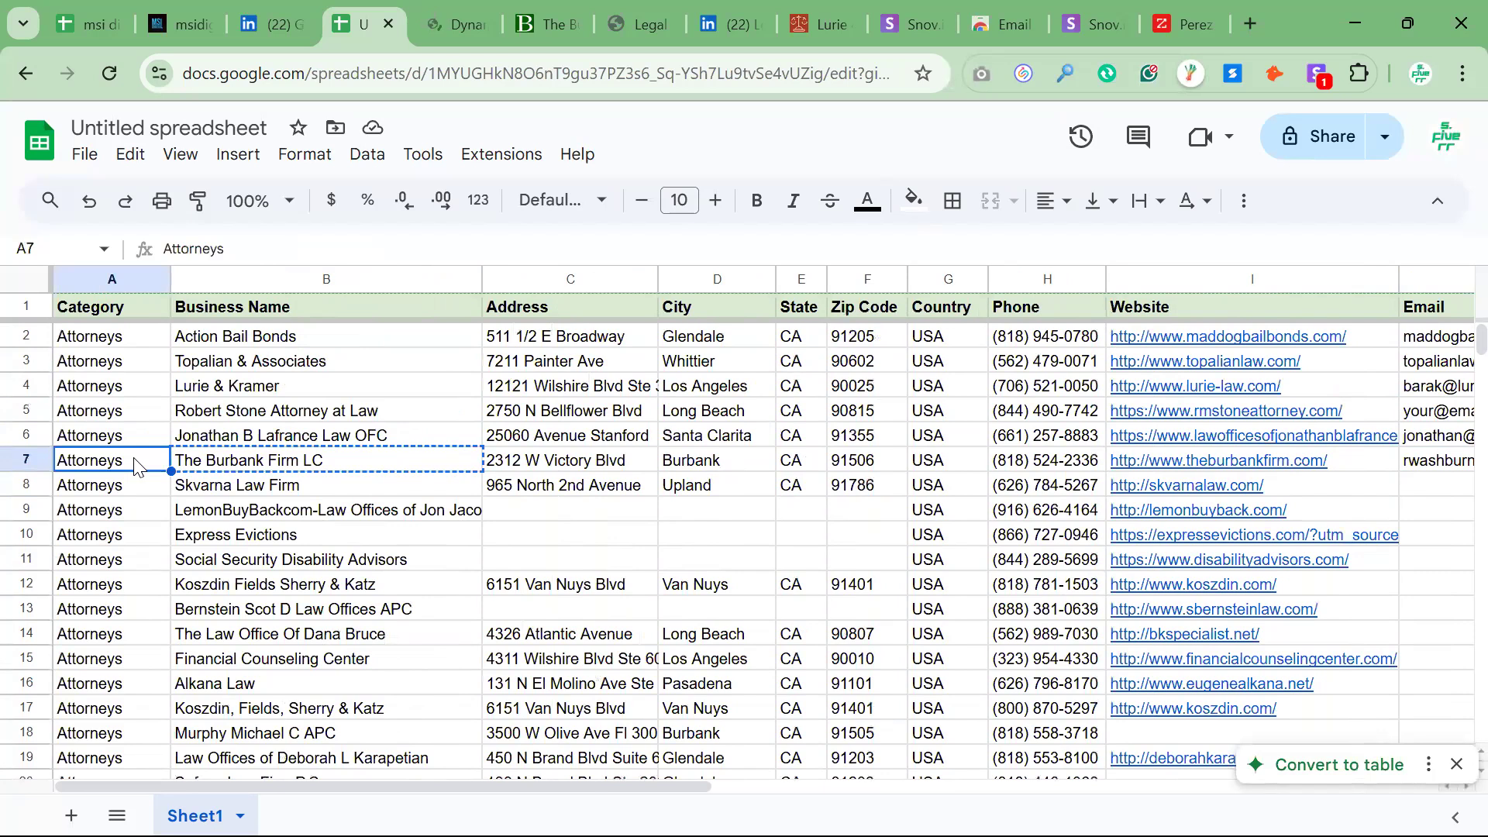
# Copy the business name in row 5 and start a web search in a new browser tab
pyautogui.click(234, 417)
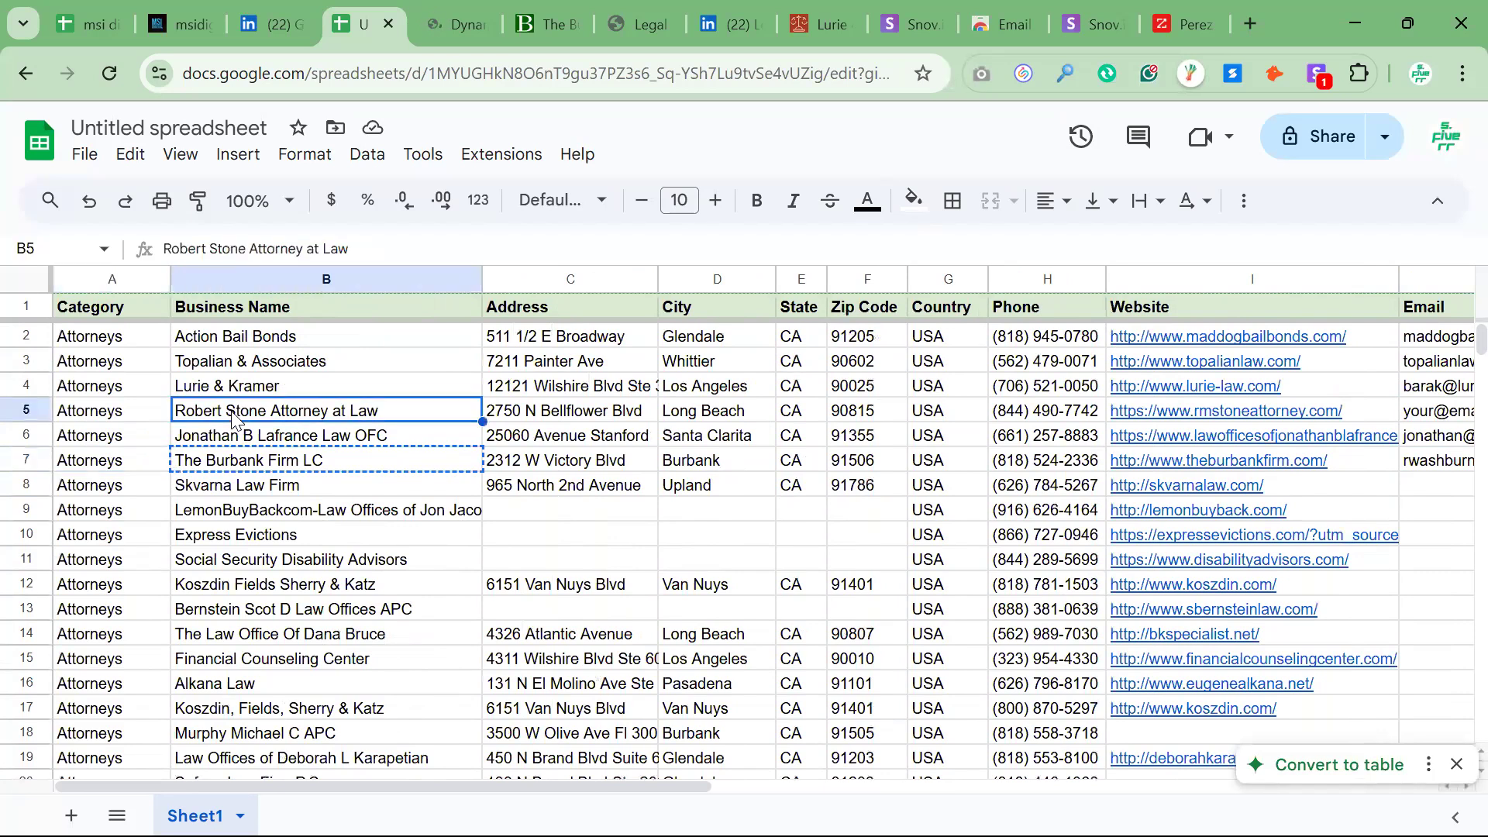
pyautogui.hotkey('ctrl', 'c')
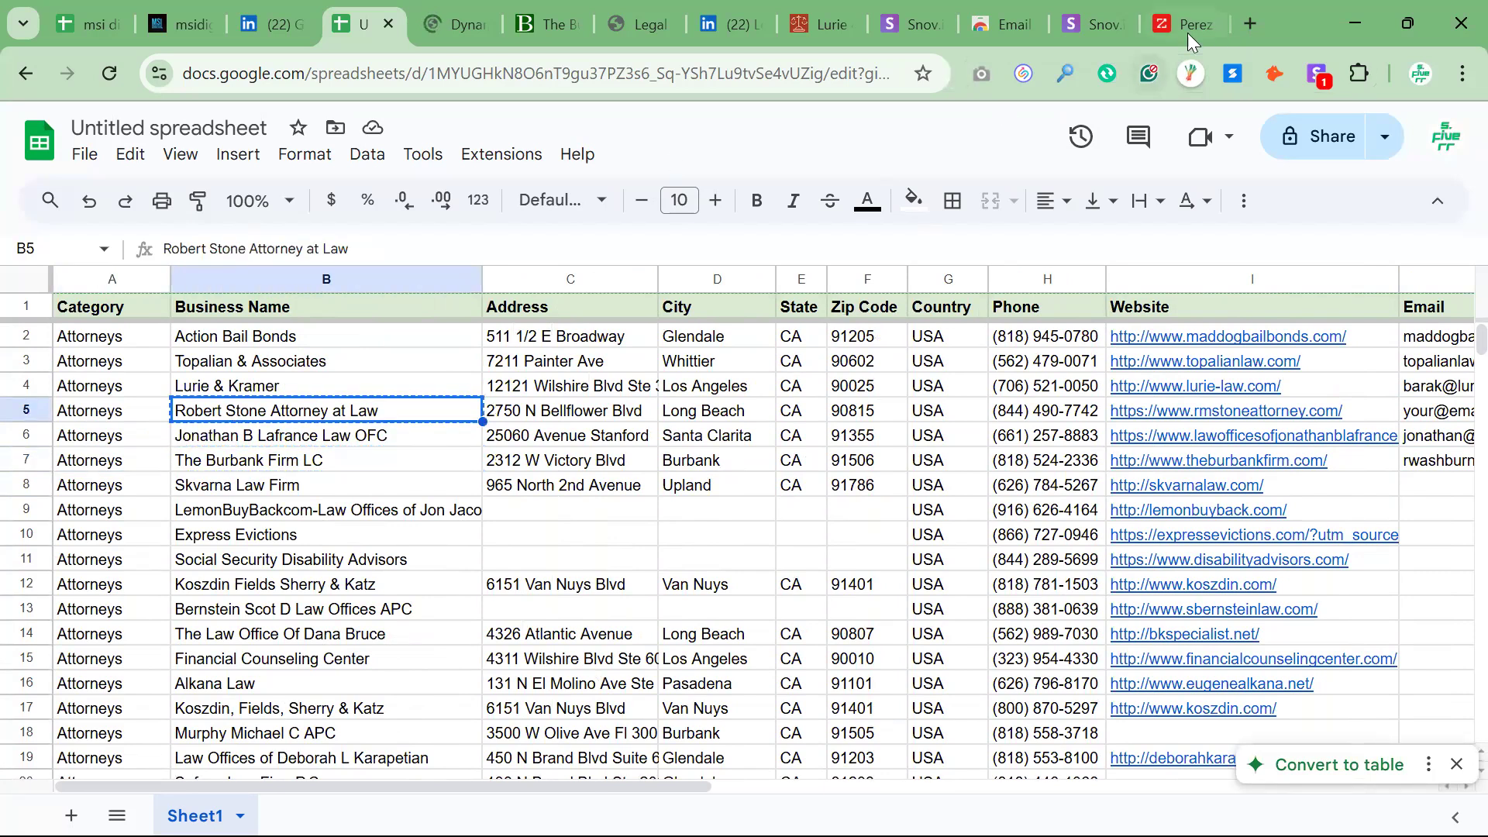
pyautogui.click(1252, 25)
pyautogui.write('েগ')
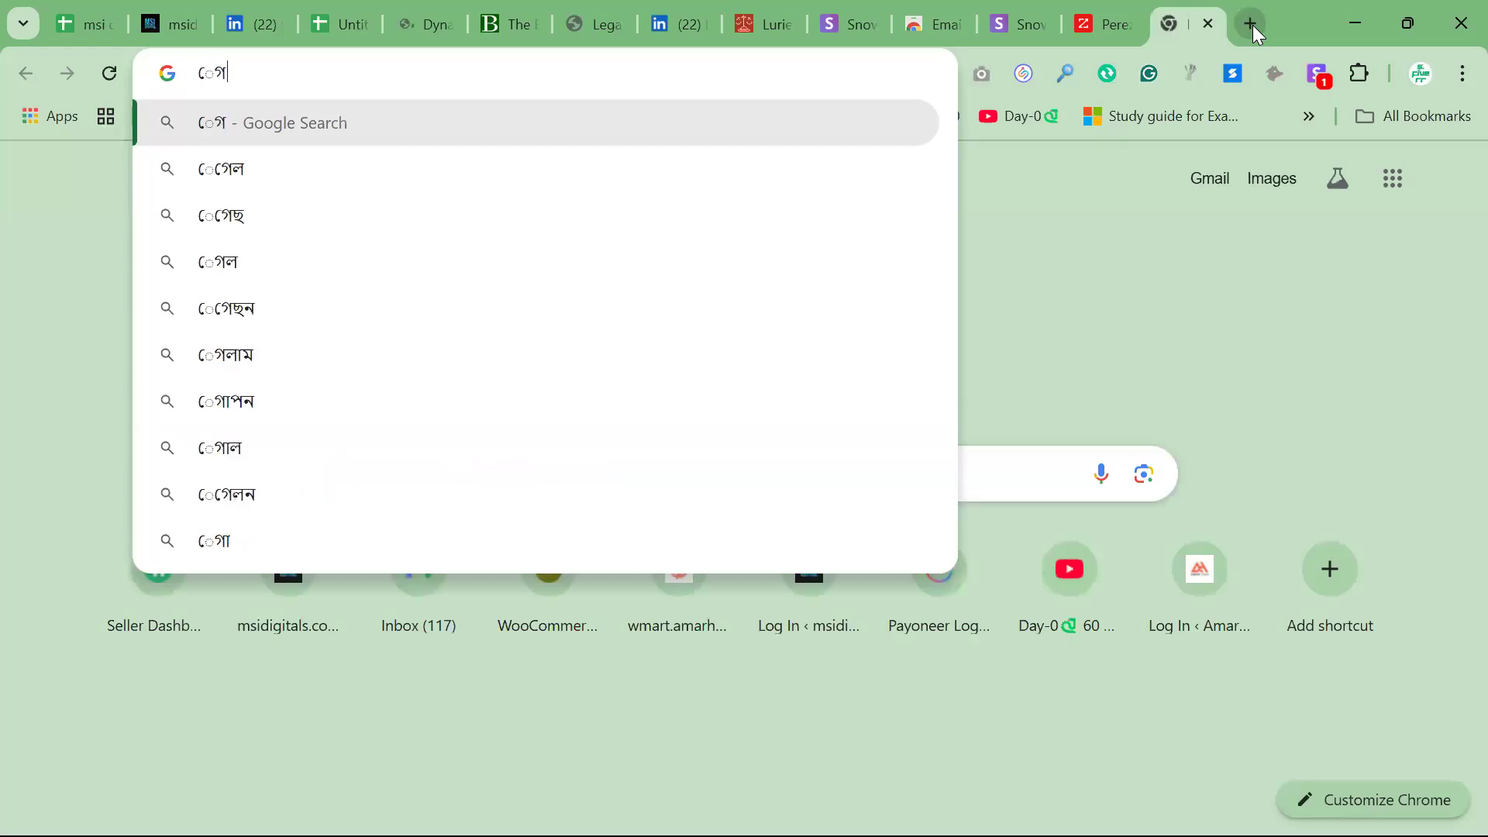
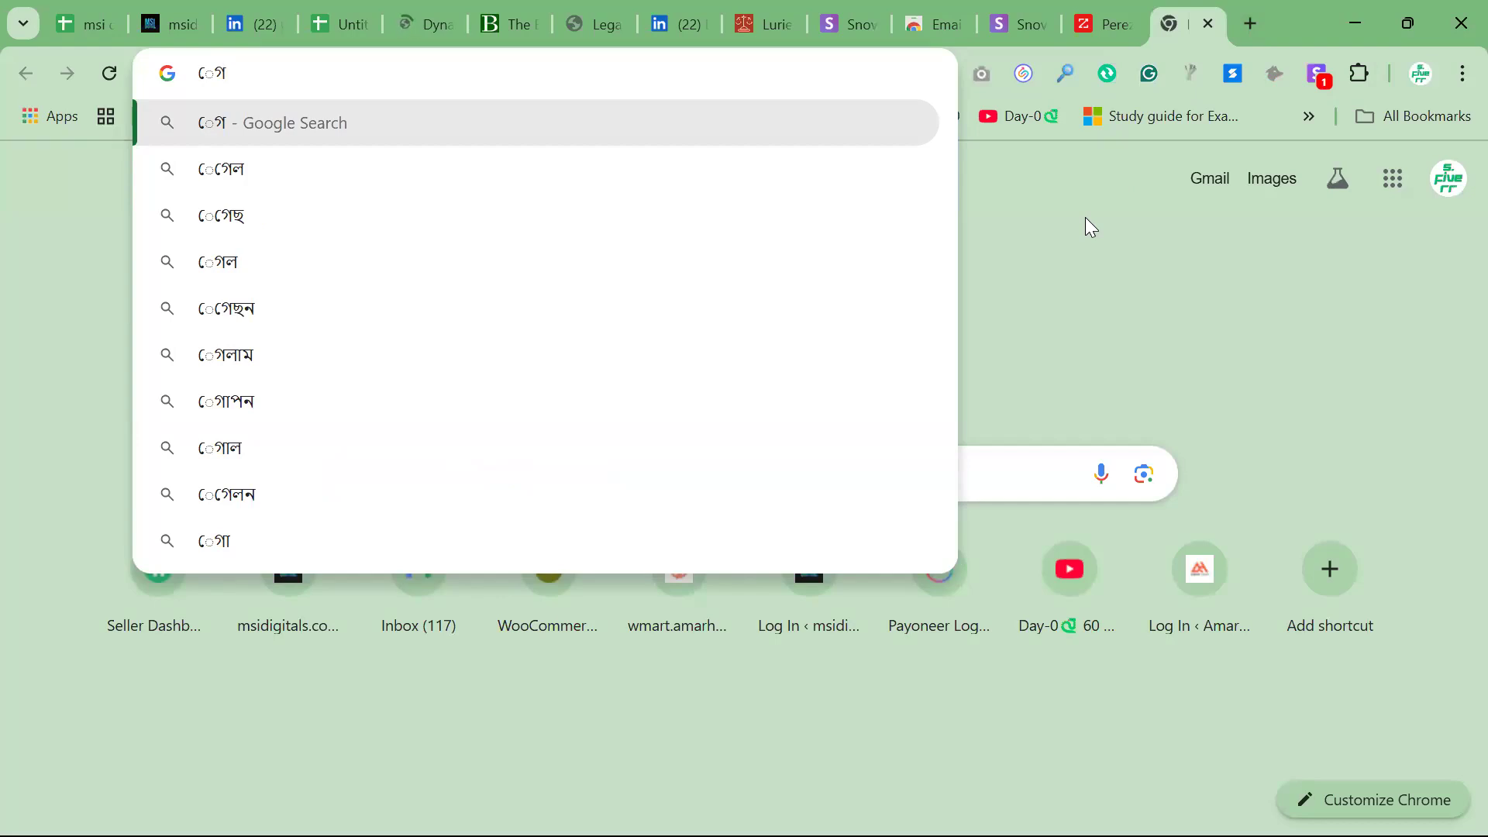
# Abandon the mistyped search and review the ZoomInfo page for Perez Law Firm and the Legal Aid Legal Services website
pyautogui.click(1032, 273)
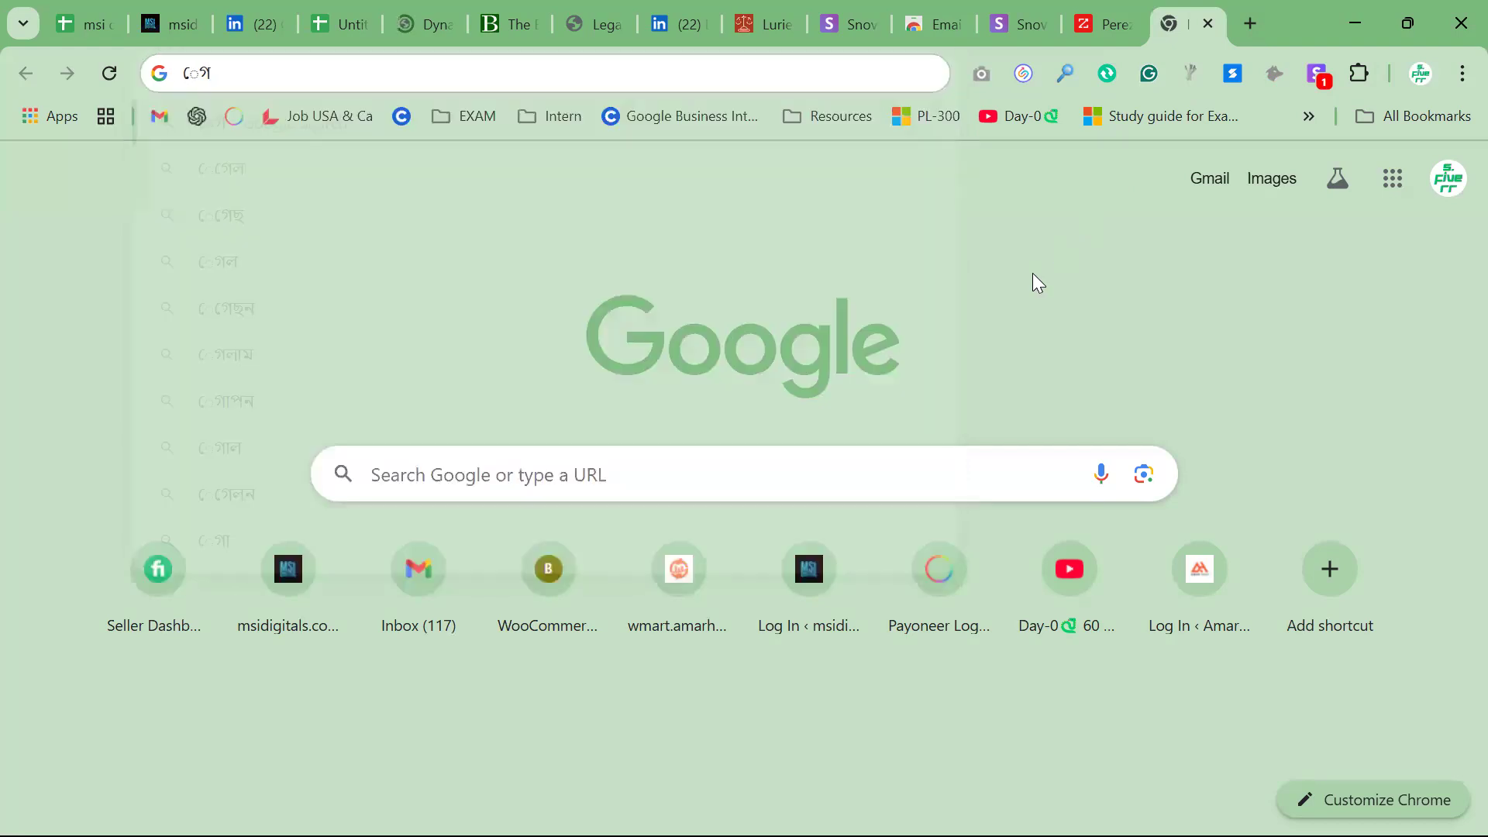
pyautogui.click(1096, 31)
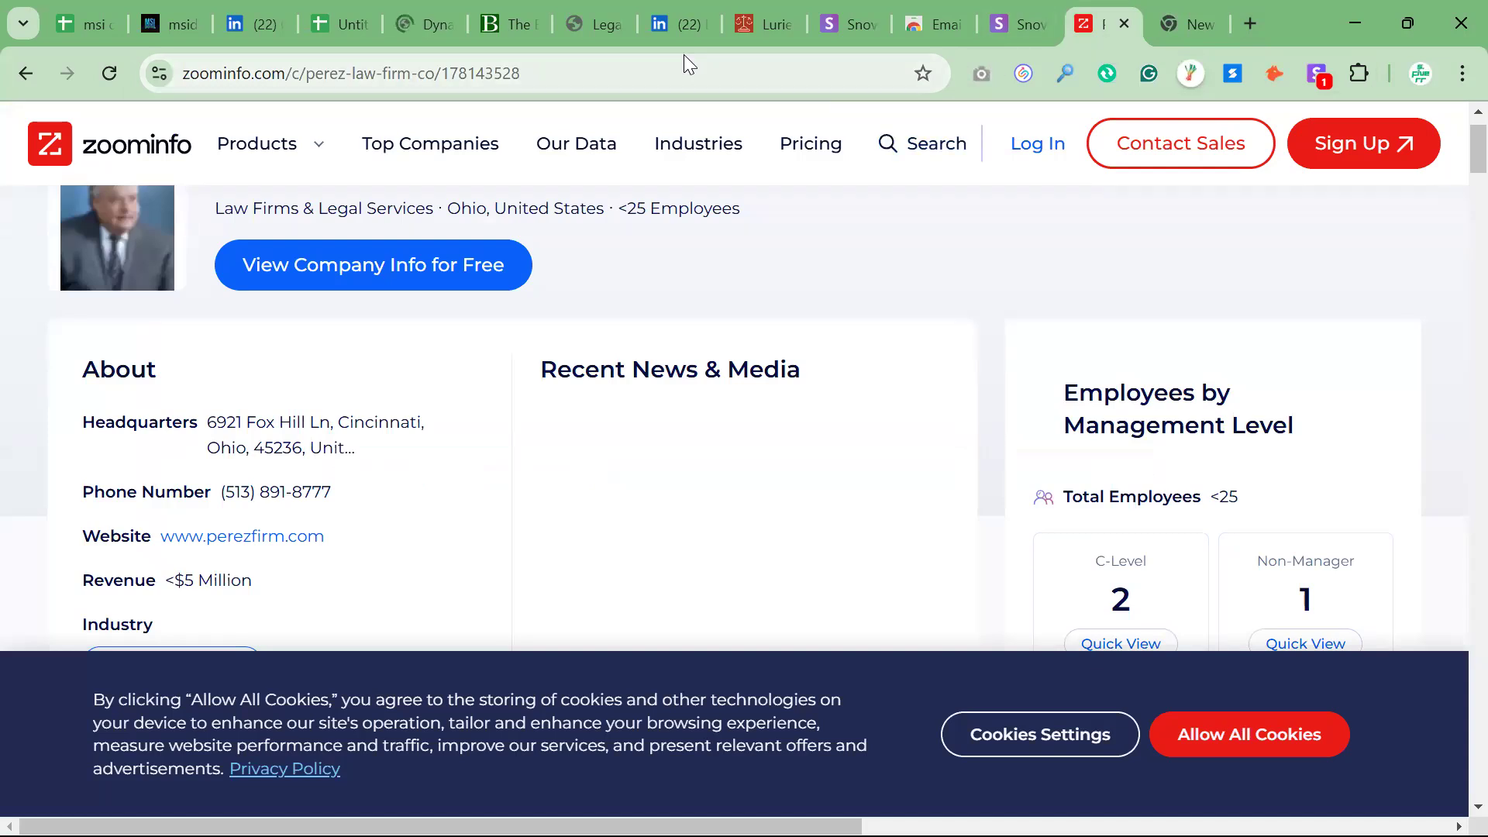
pyautogui.click(590, 27)
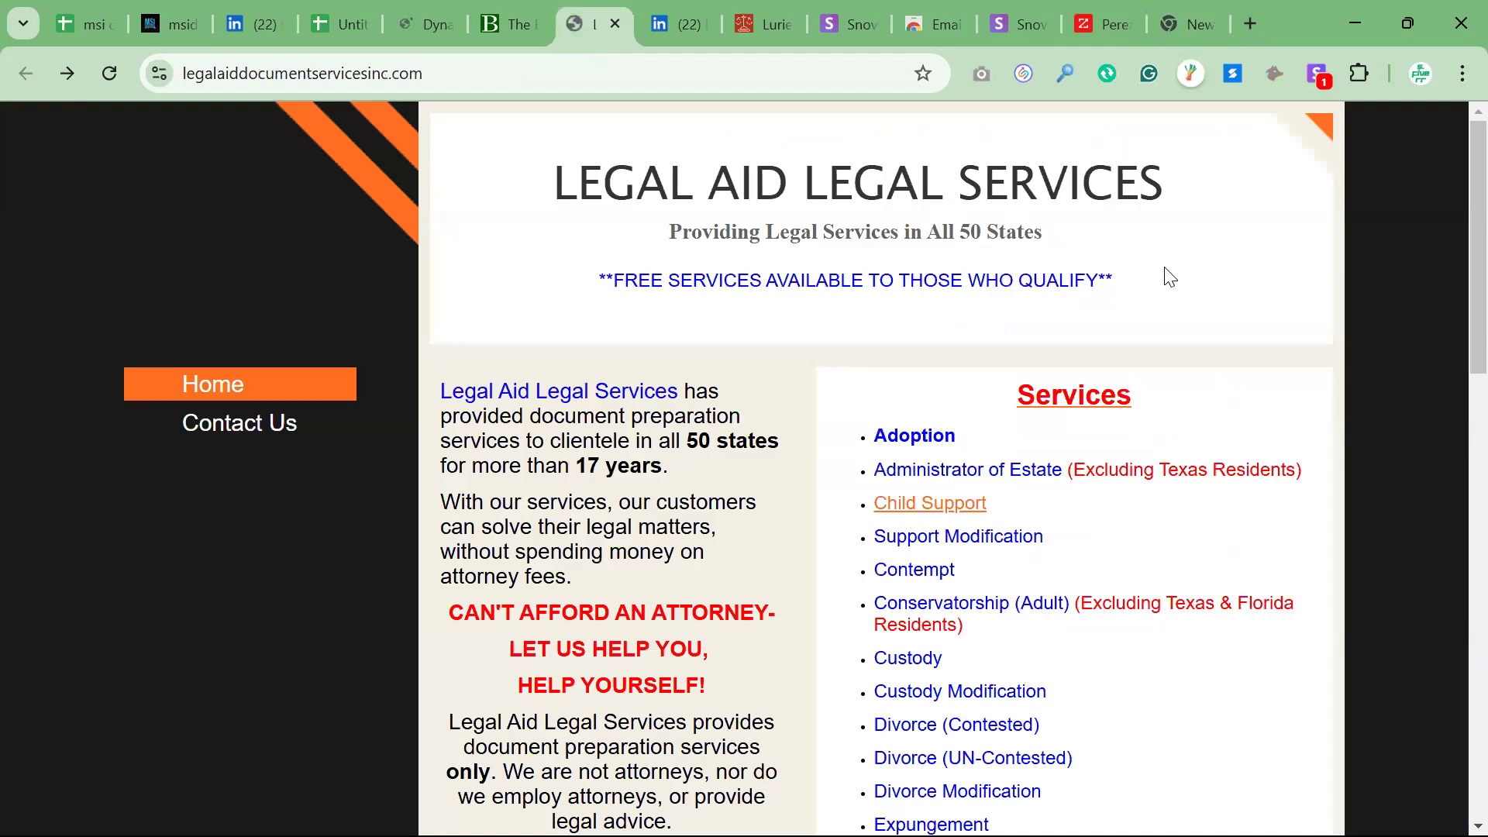
pyautogui.click(1247, 25)
pyautogui.write('া')
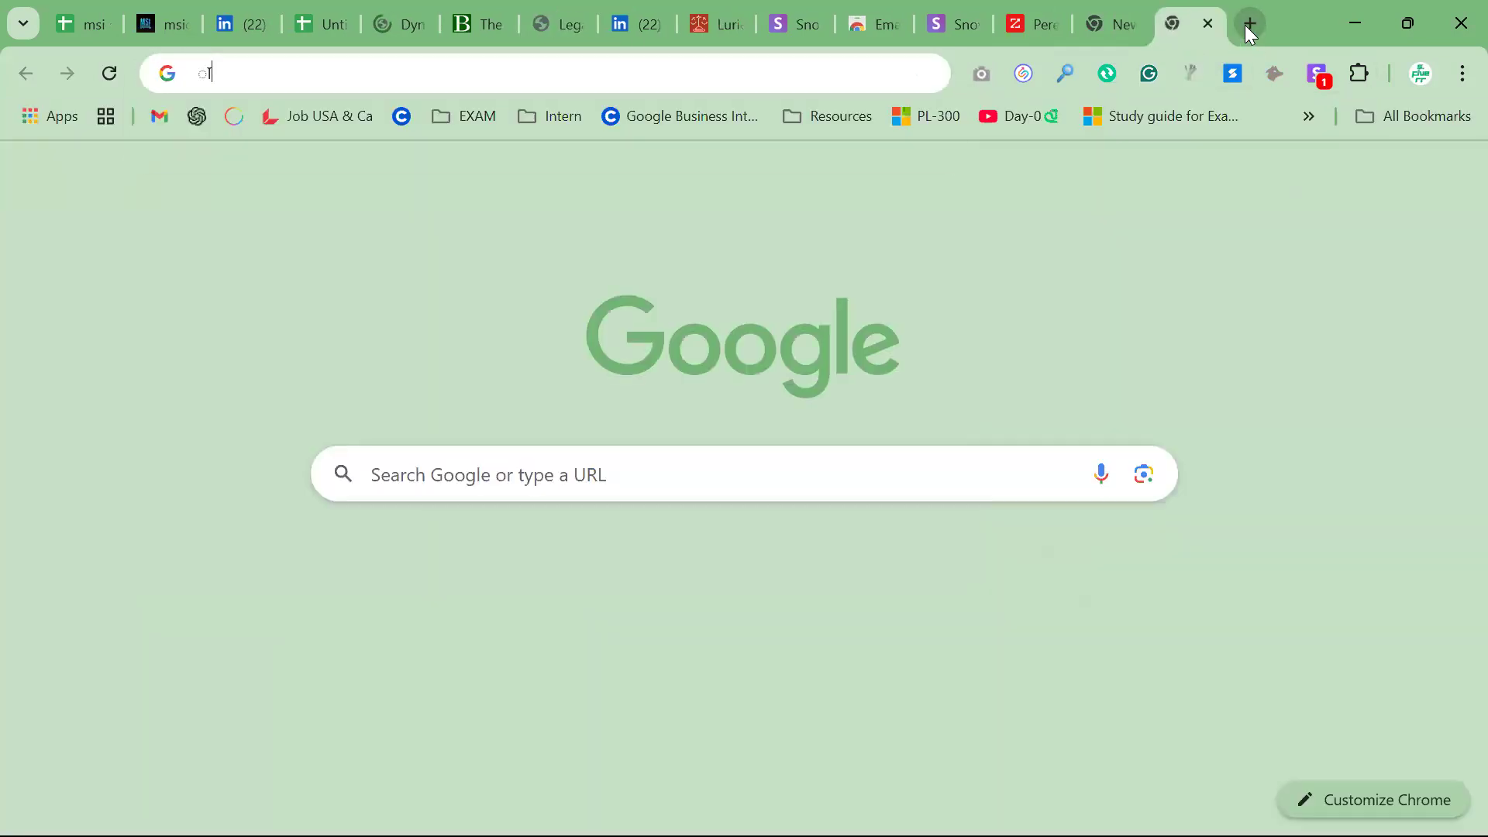
pyautogui.write('সোগত ূীোমূদ')
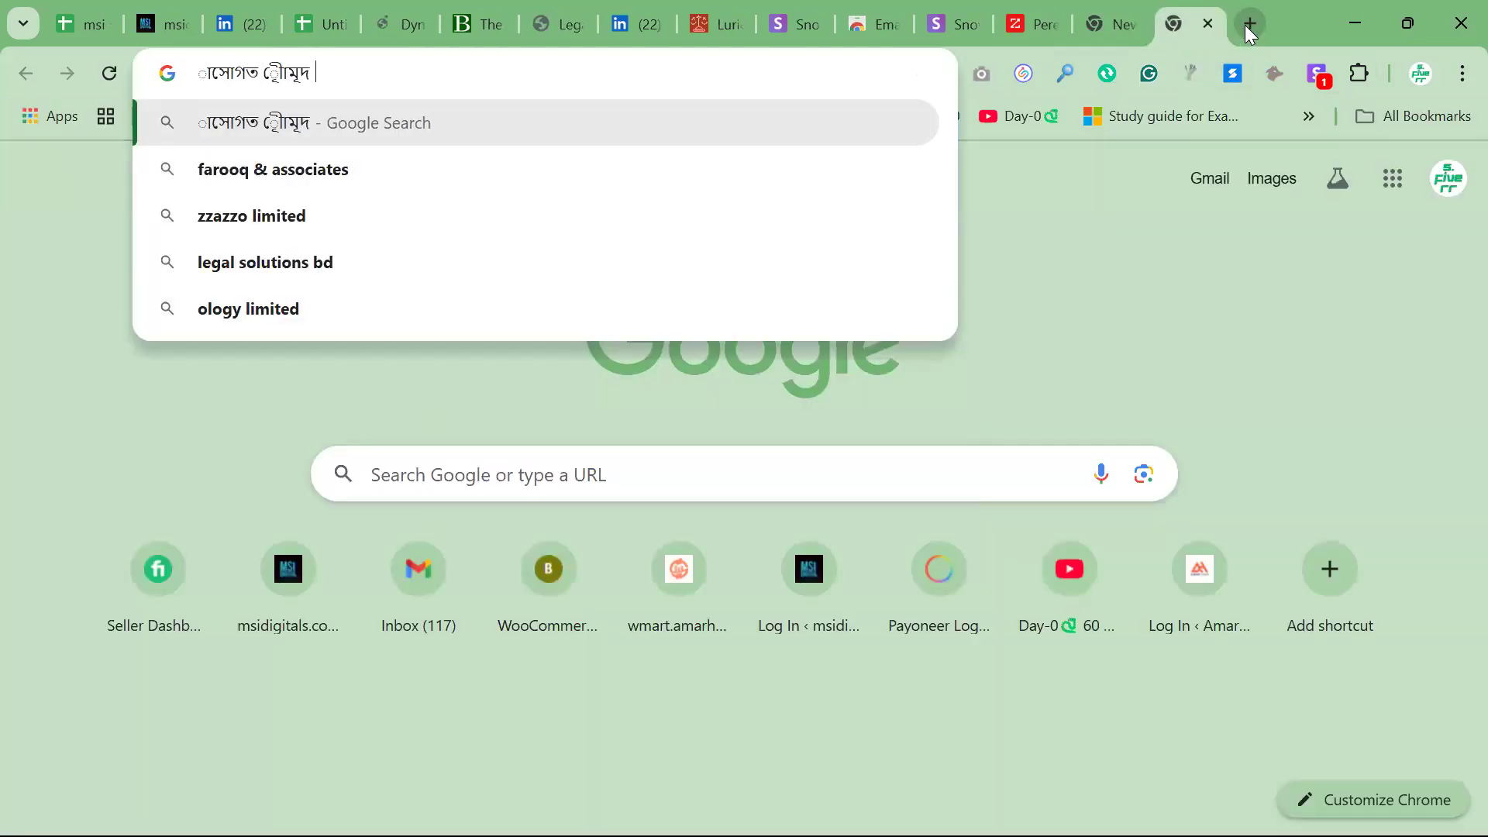
pyautogui.press('Return')
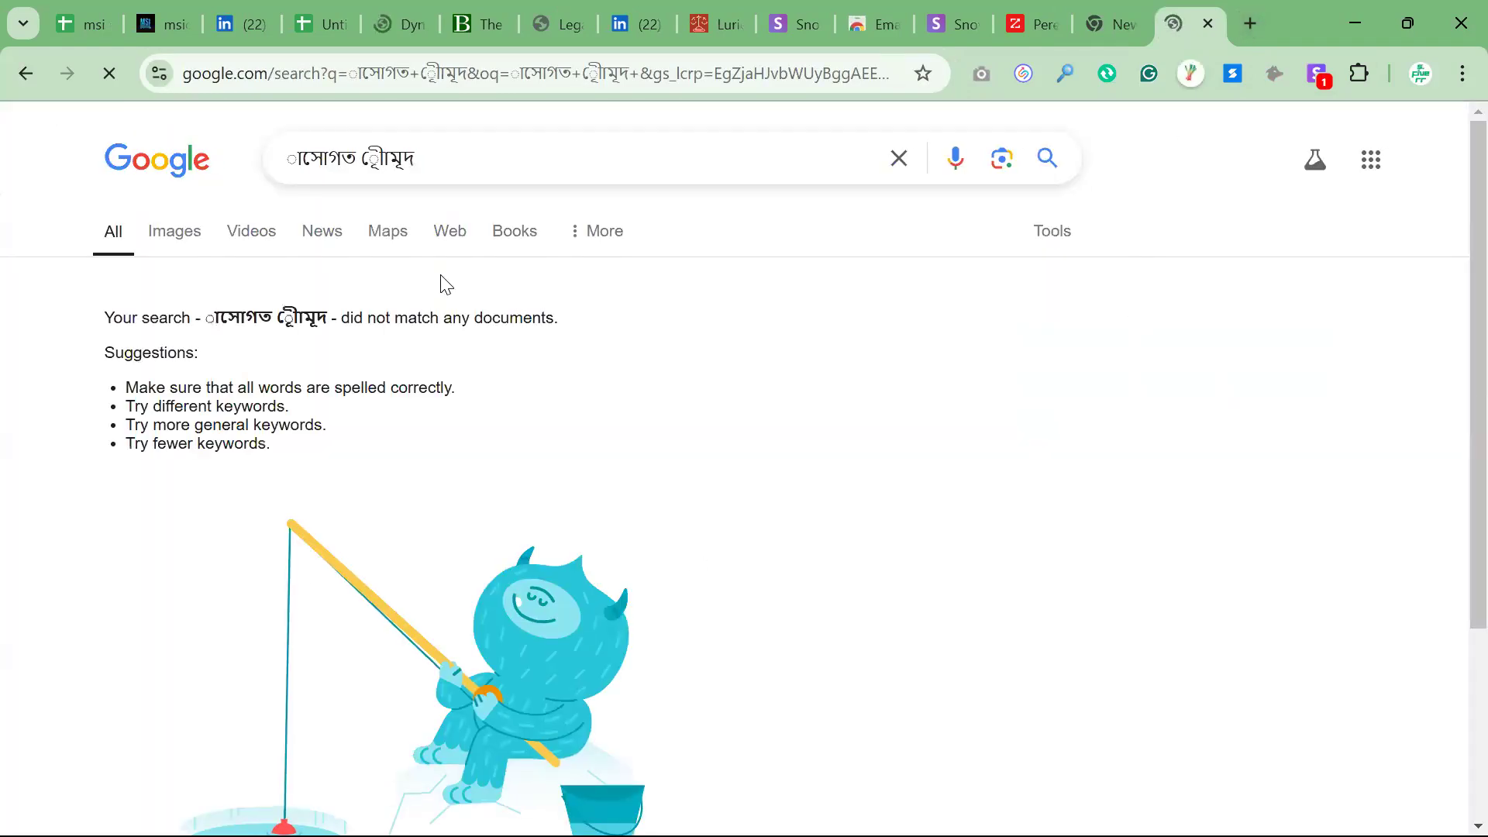
pyautogui.moveTo(449, 161); pyautogui.dragTo(140, 162)
pyautogui.hotkey('ctrl', 'a')
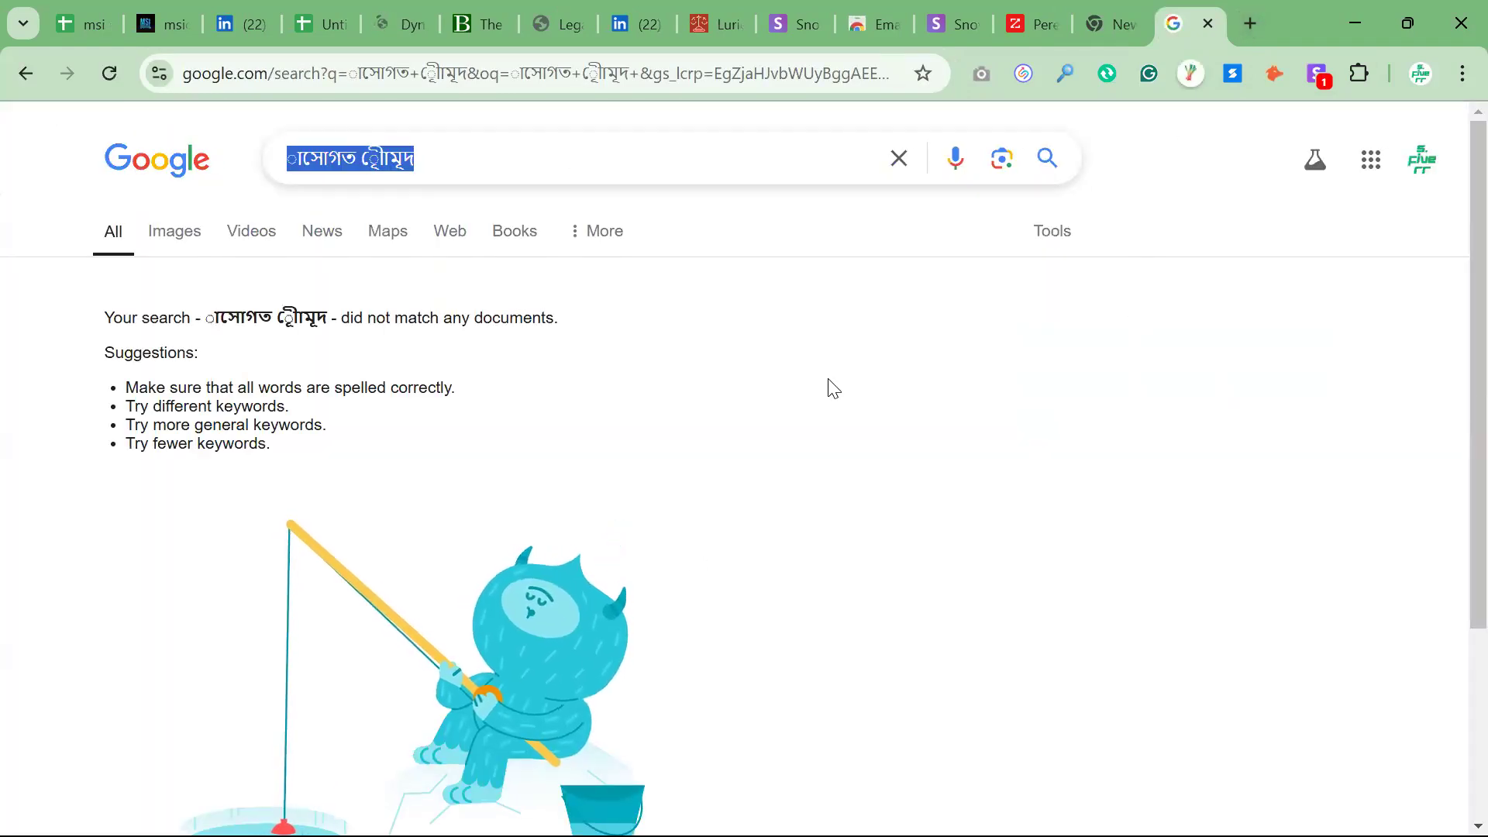
pyautogui.press('BackSpace')
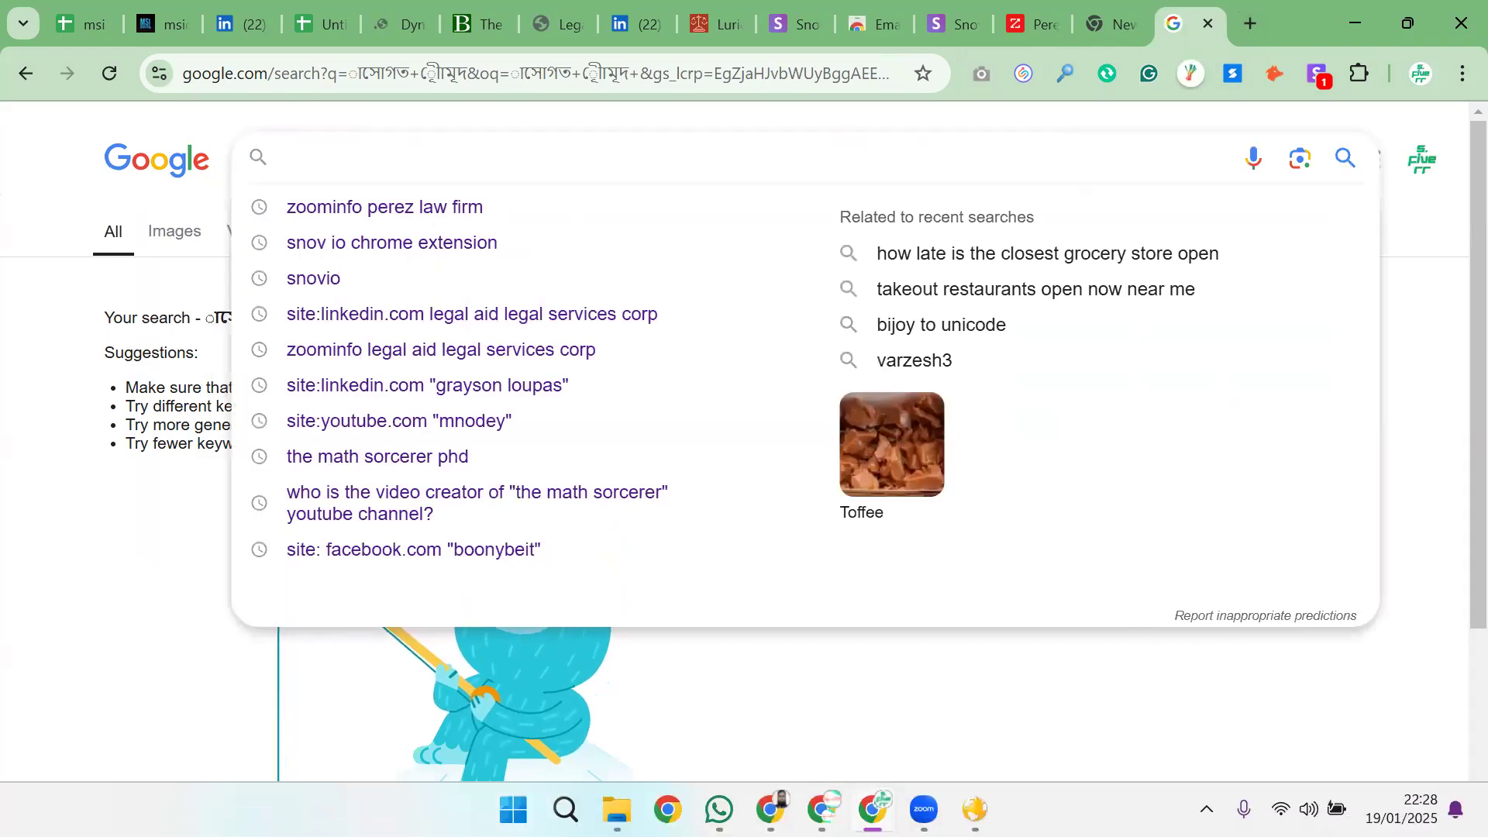
# Search the web for "email extractor chrome" and open the Email Extractor page in the Chrome Web Store
pyautogui.write('email ')
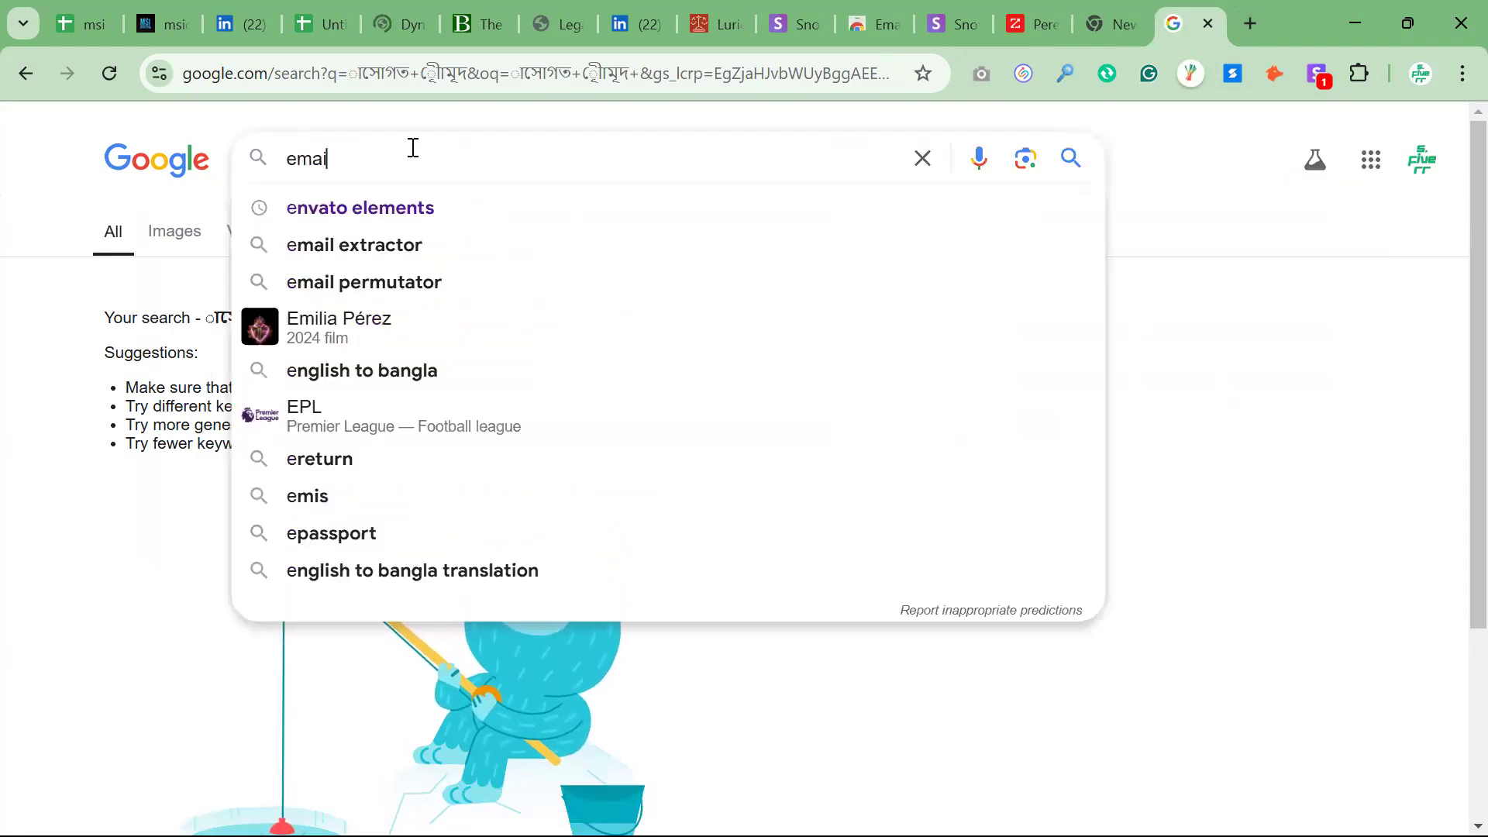
pyautogui.write('extract')
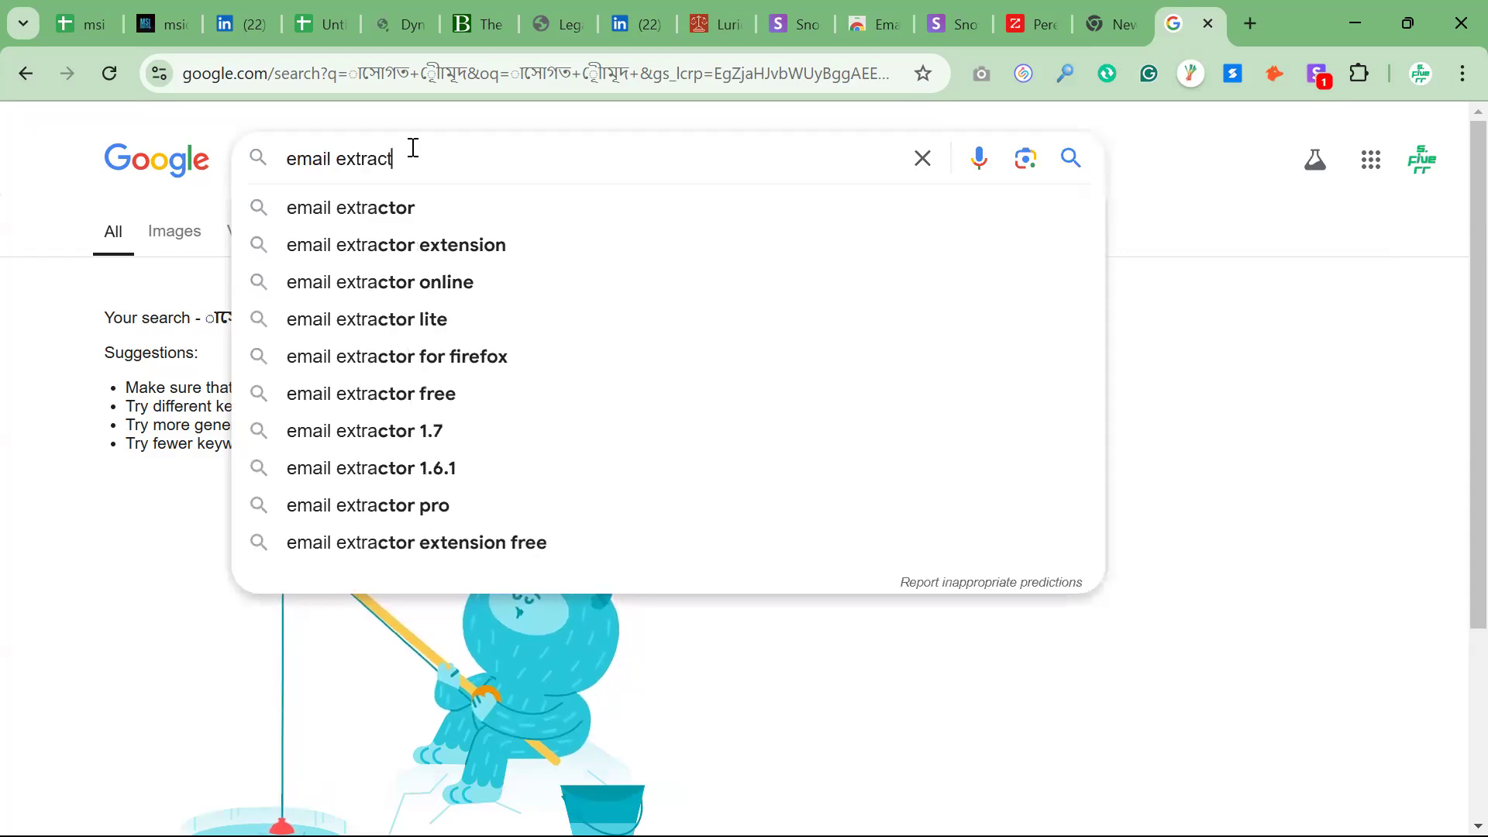
pyautogui.write('or chrome')
pyautogui.press('Return')
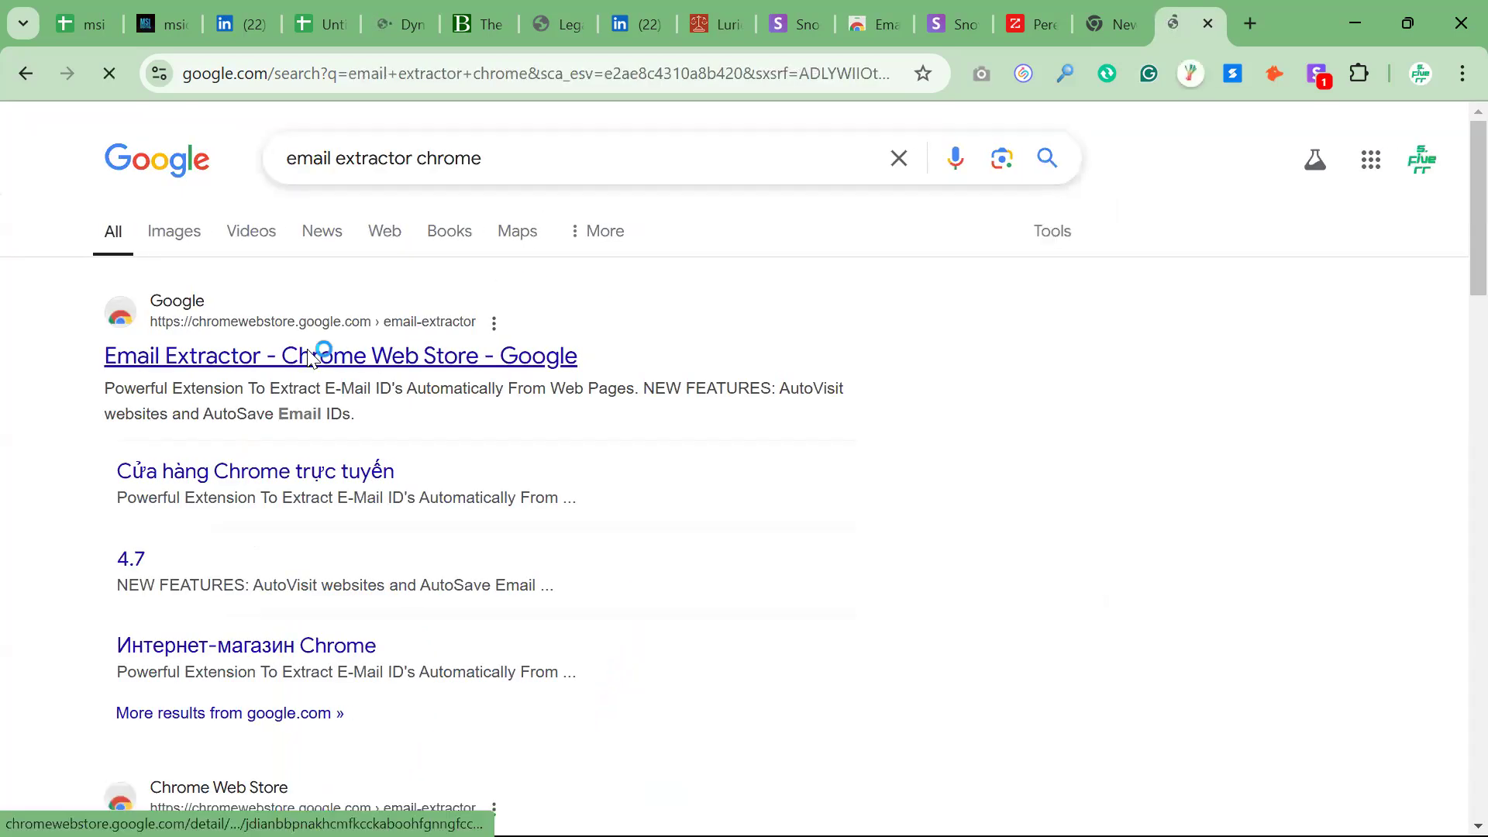
pyautogui.click(321, 347)
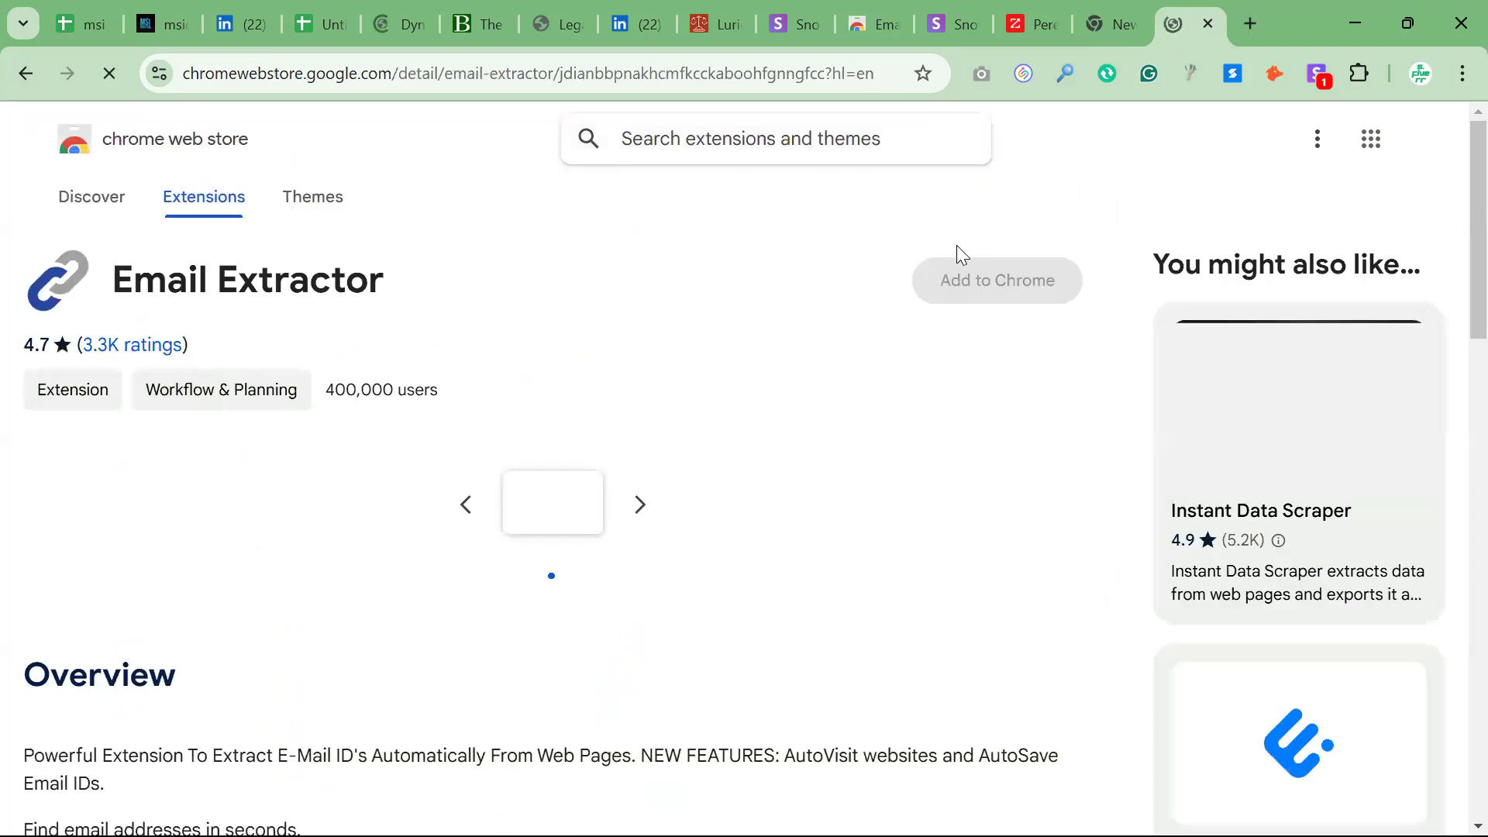
# Add the Email Extractor extension to Chrome and pin it for quick access
pyautogui.click(1000, 301)
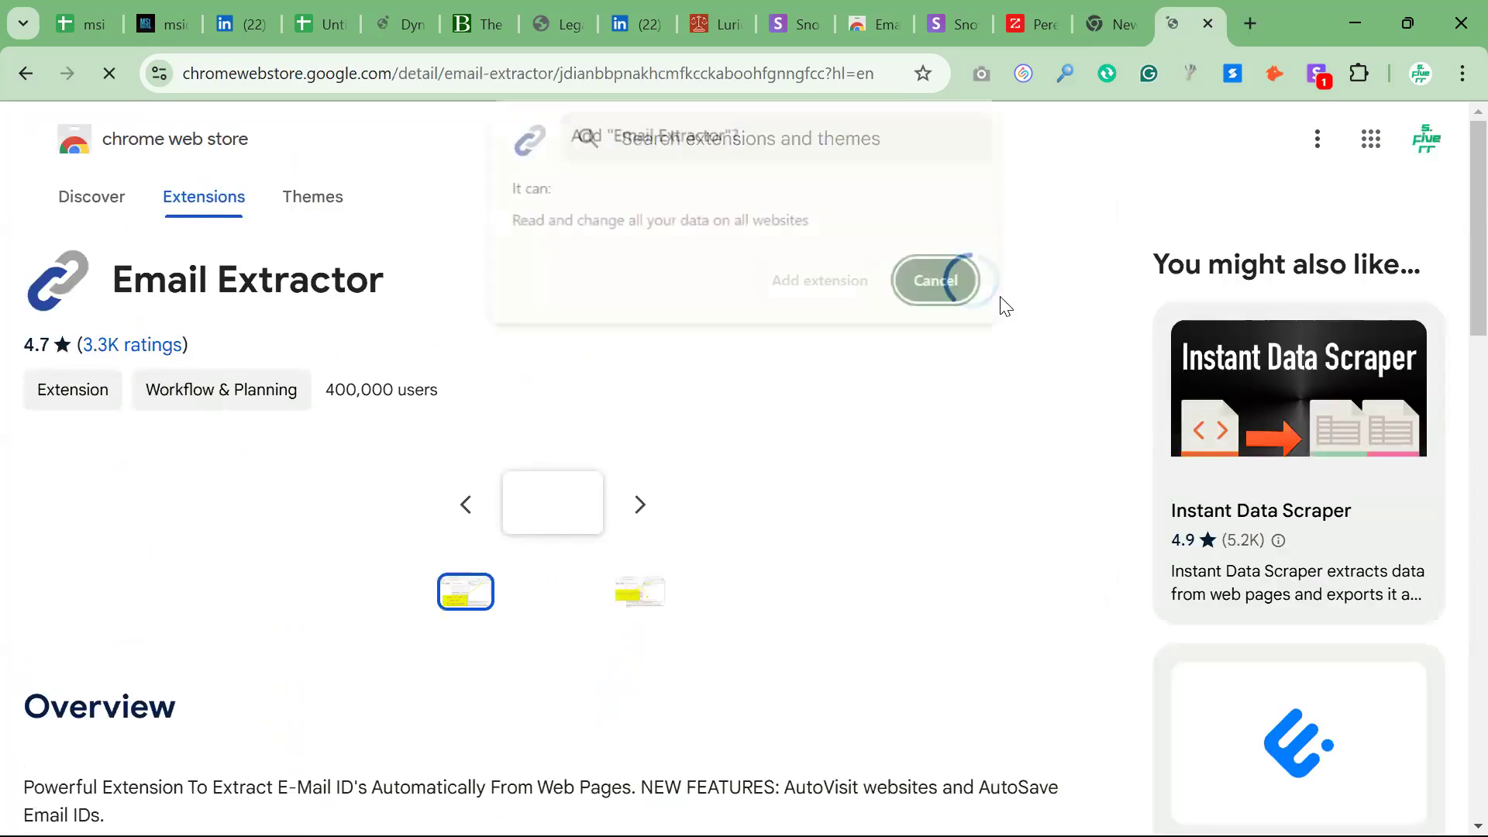
pyautogui.click(822, 282)
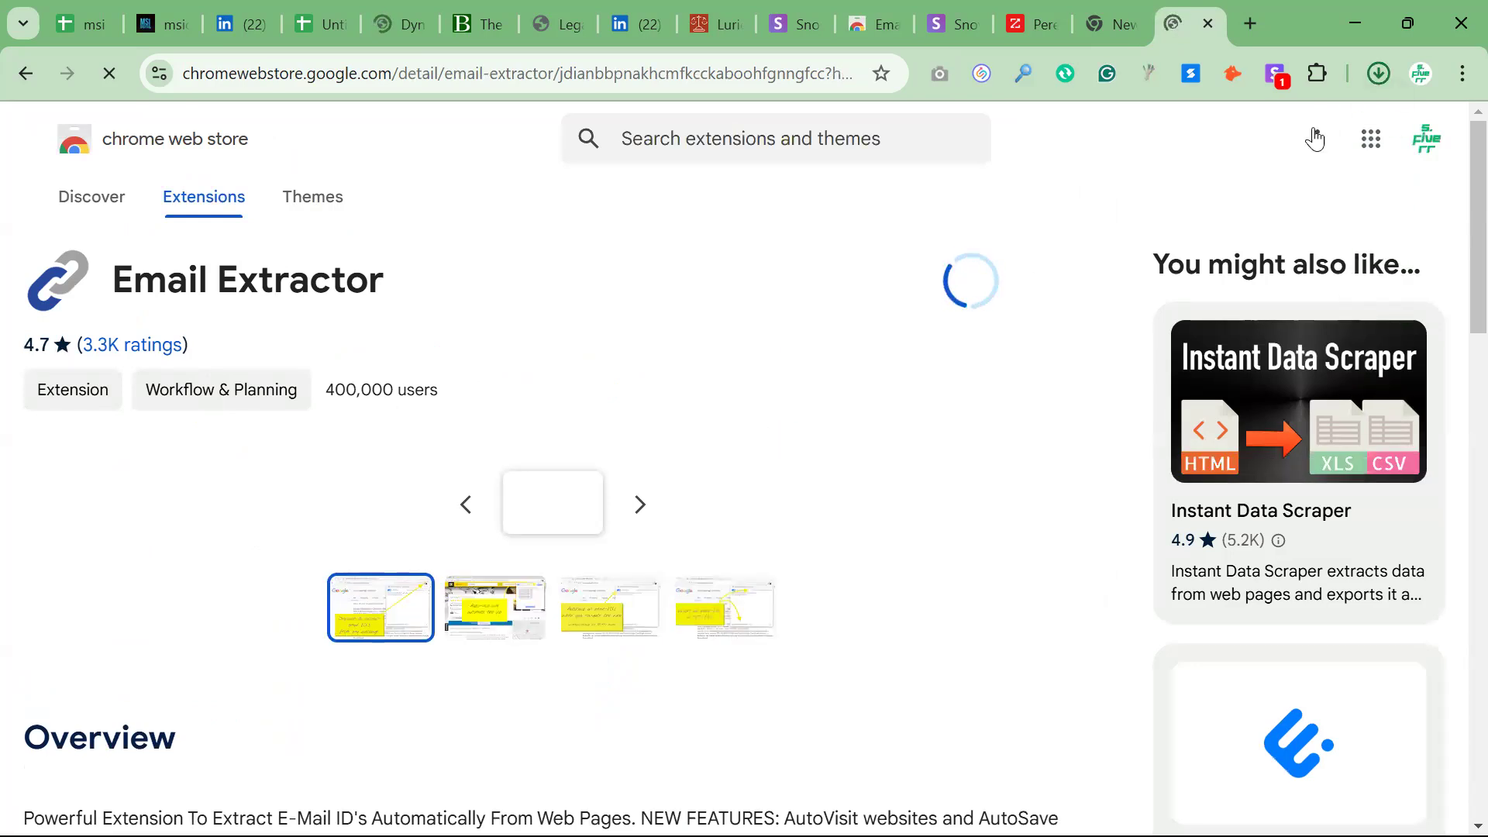
pyautogui.click(1378, 76)
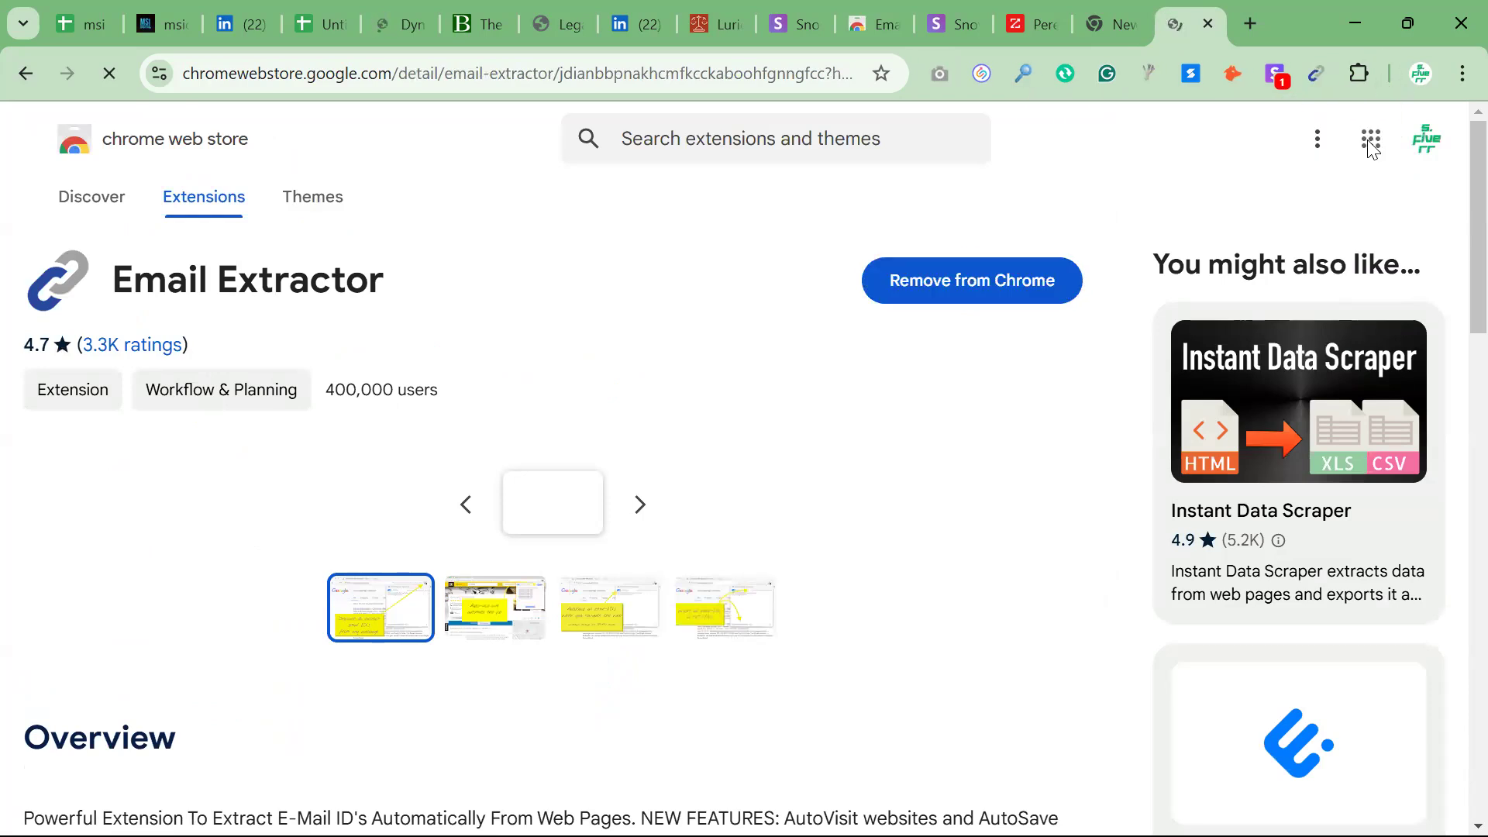
pyautogui.click(1361, 79)
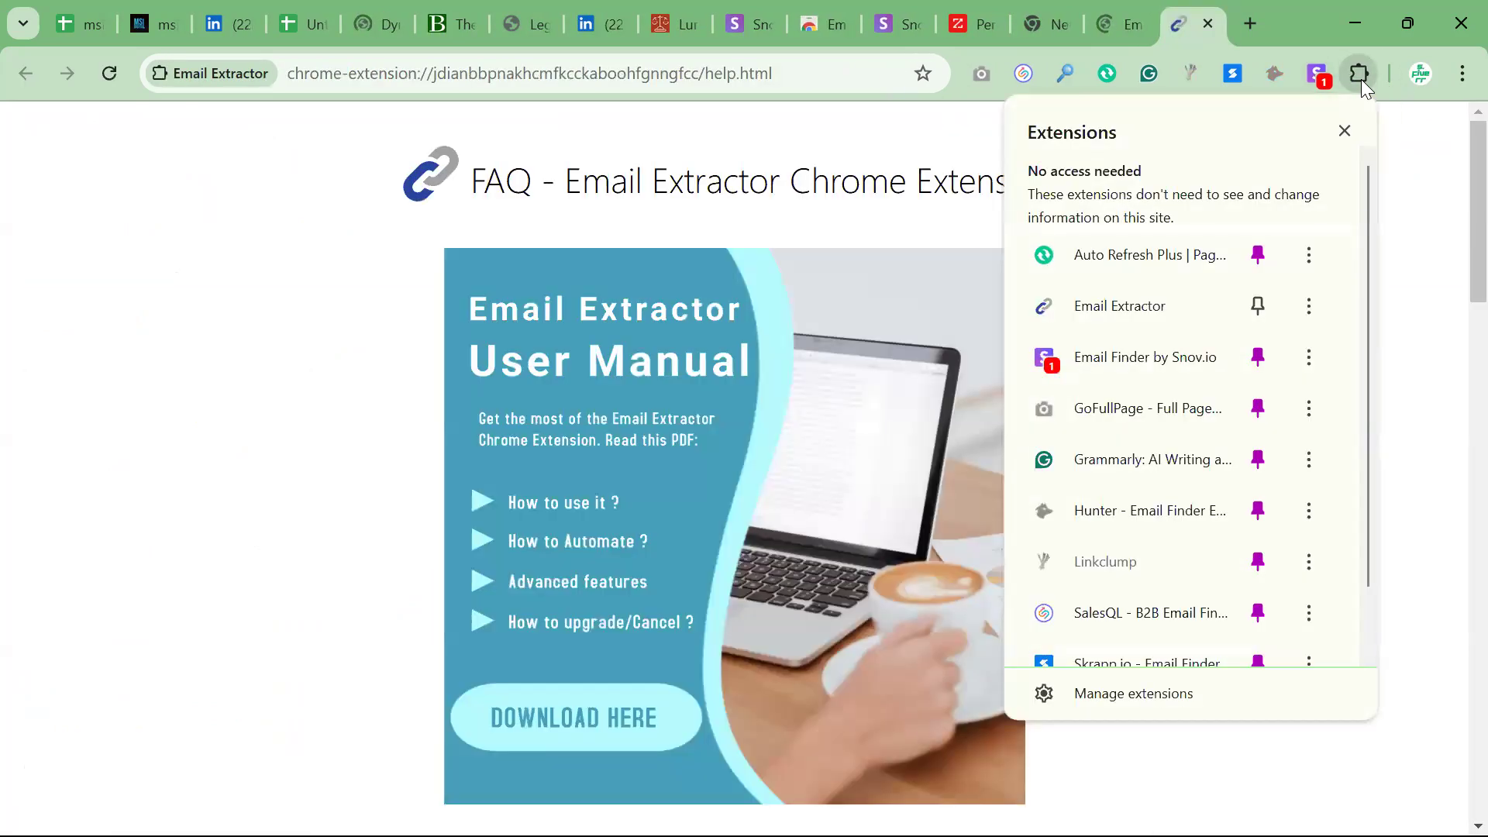
pyautogui.click(1260, 306)
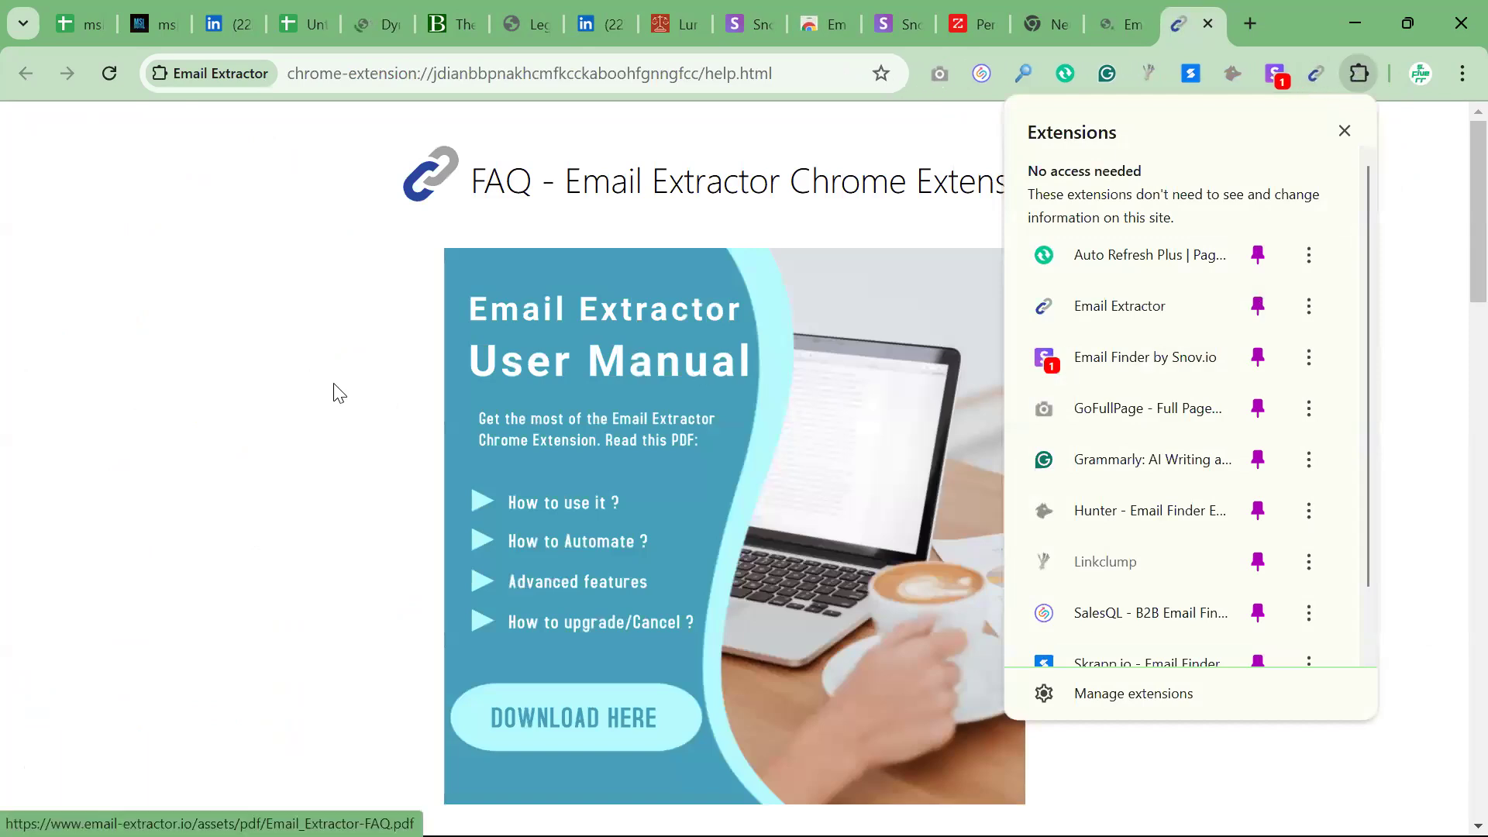
# Reload the Legal Aid Legal Services website and check which email address Email Extractor finds on its home page
pyautogui.click(520, 25)
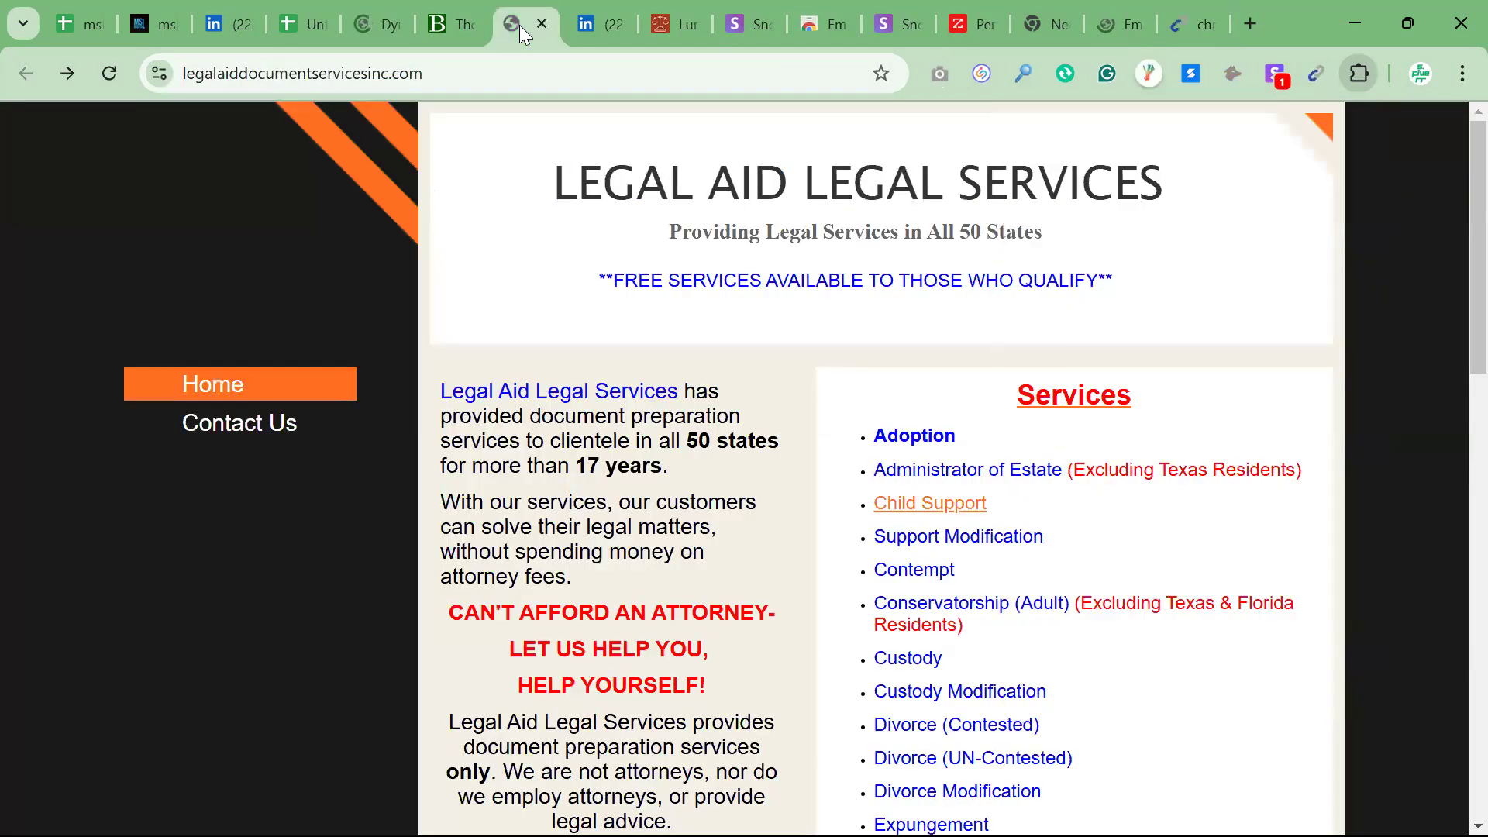
pyautogui.click(109, 73)
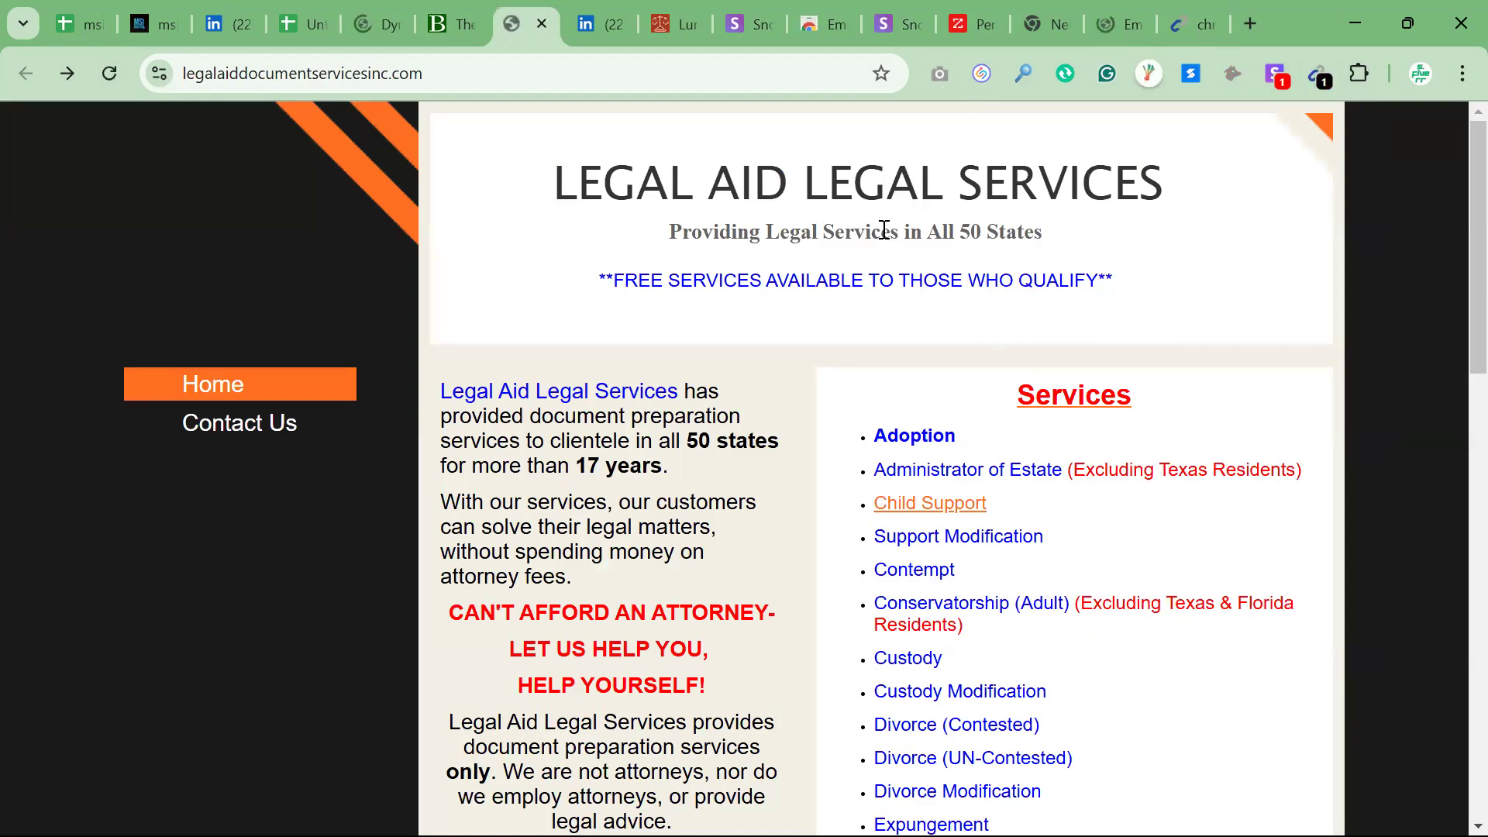
pyautogui.click(1321, 76)
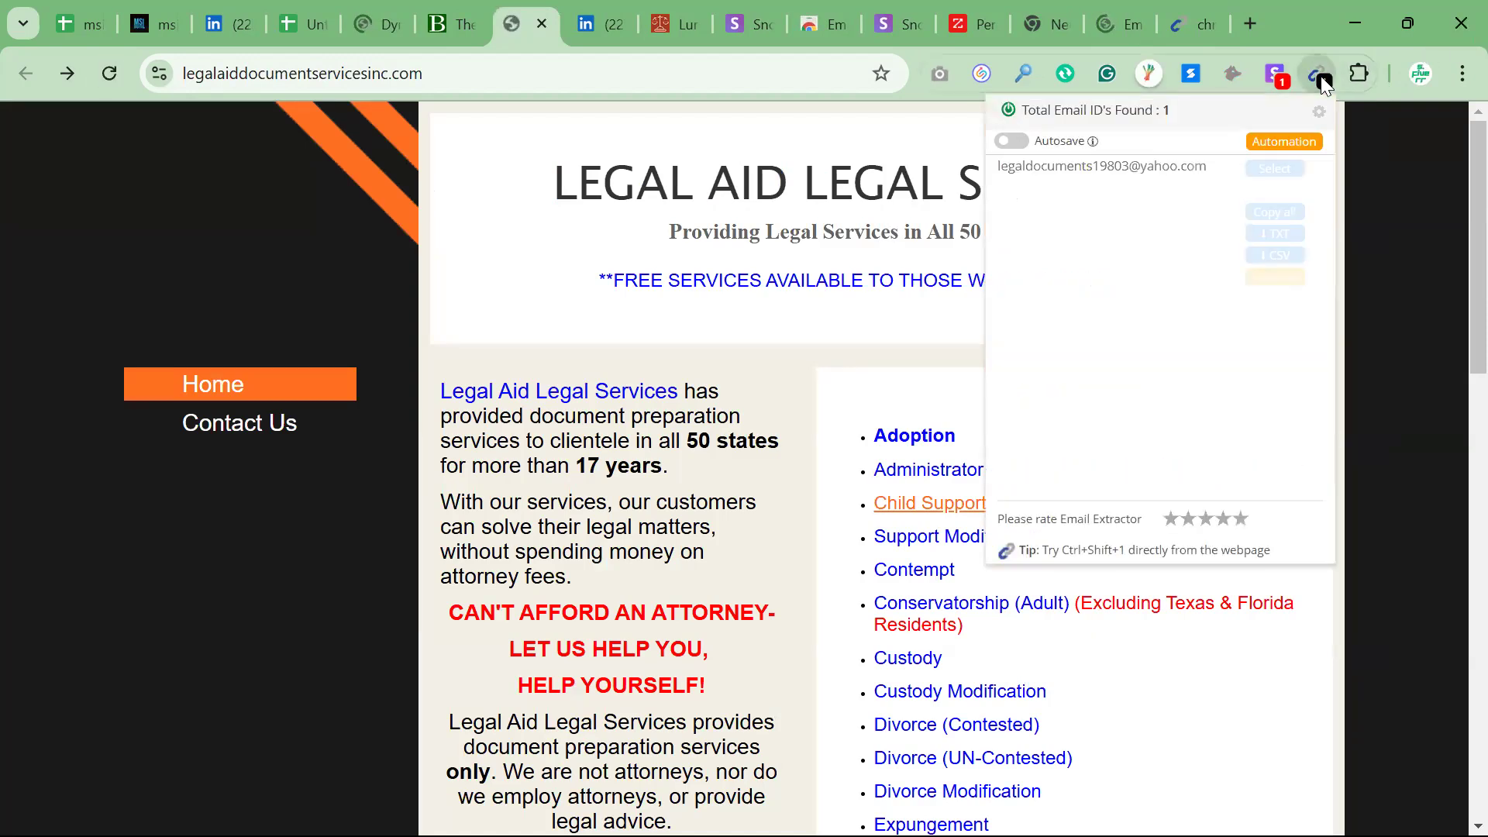
pyautogui.tripleClick(1110, 169)
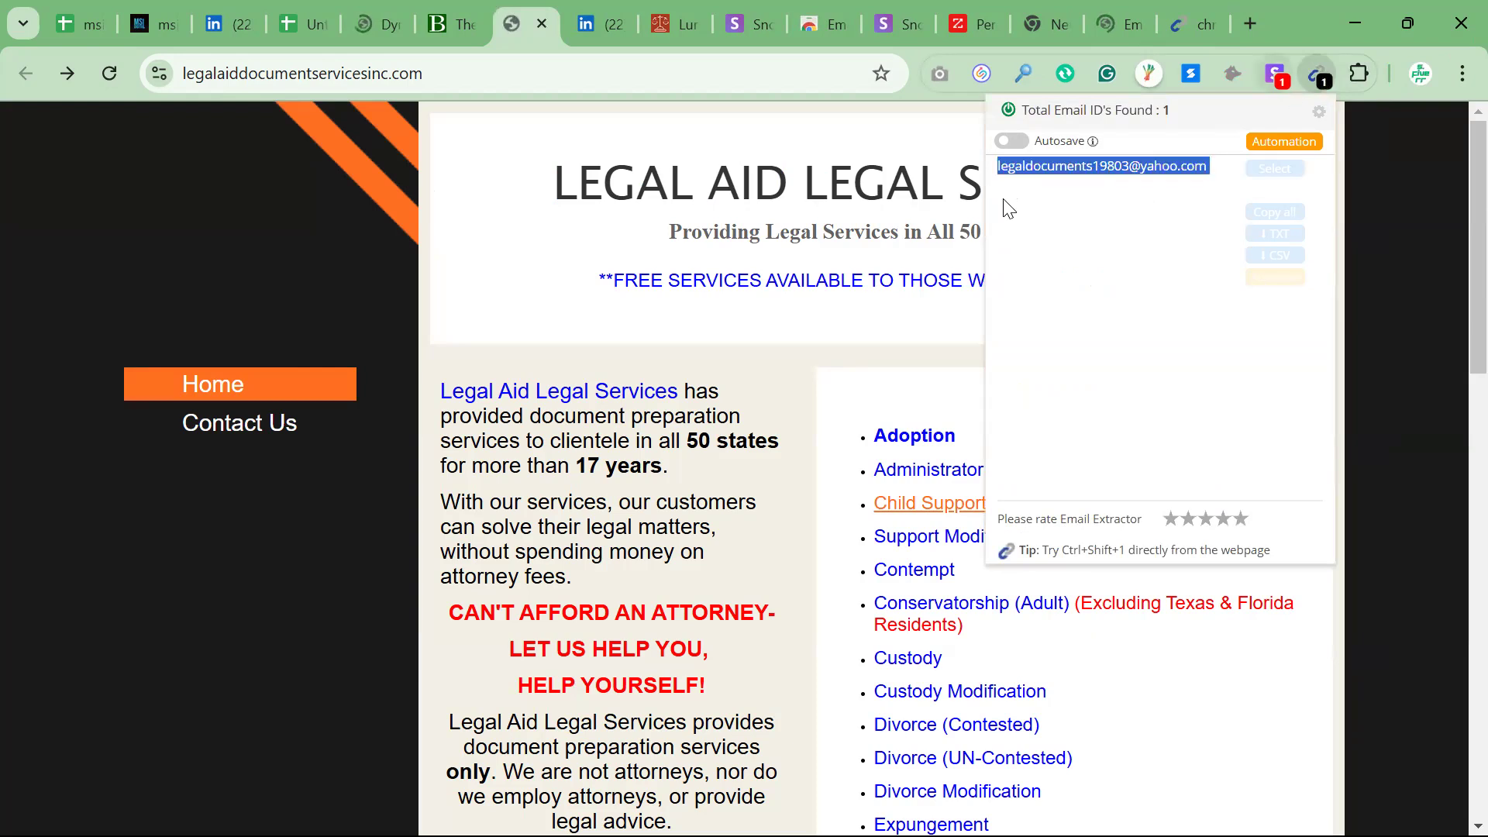
pyautogui.click(537, 351)
# Compare the extracted email with the home page footer and the Contact Us page, running Email Extractor there too
pyautogui.scroll(-5, 536, 350)
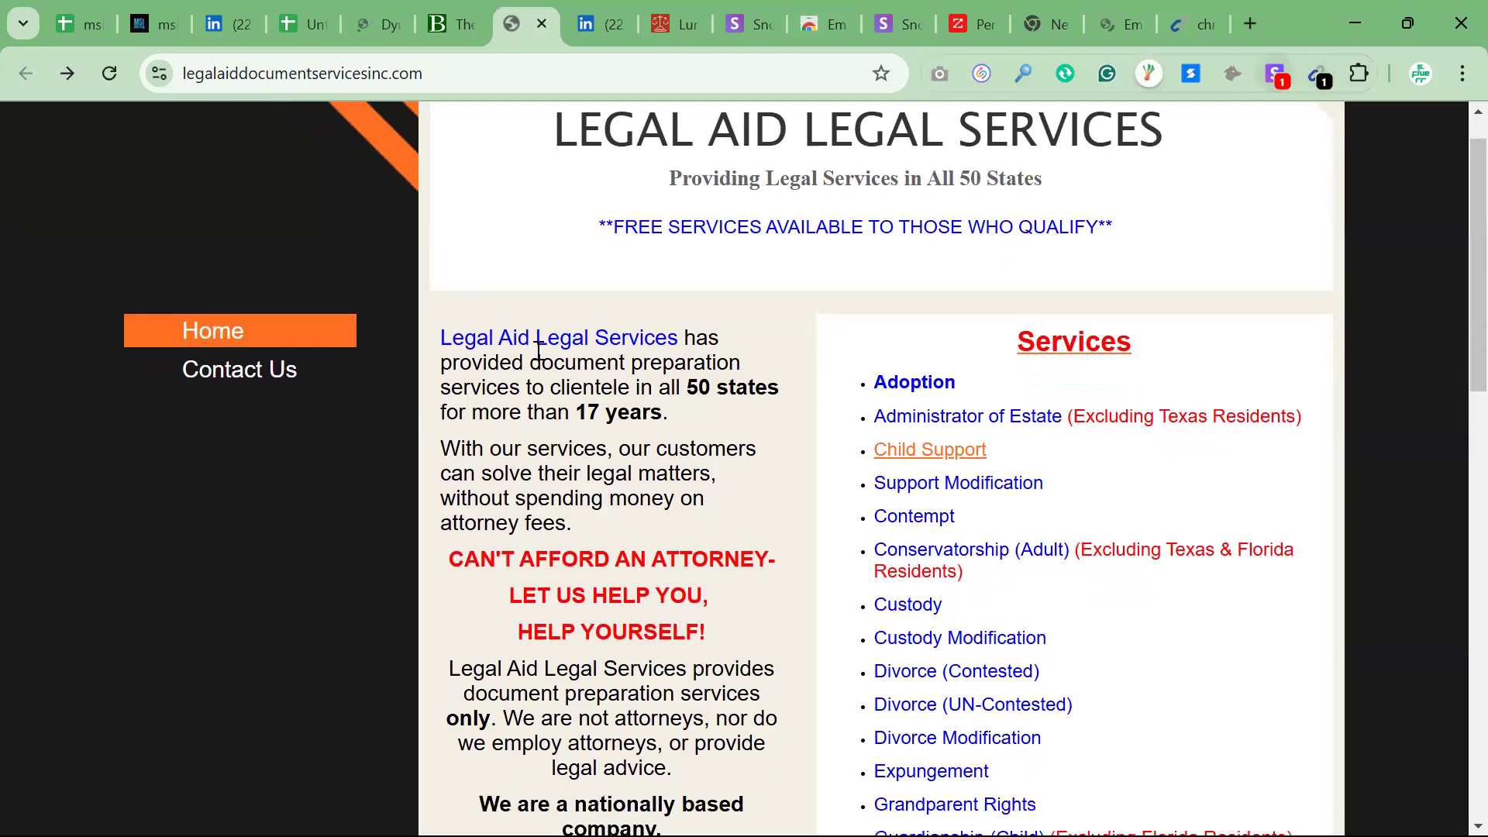
pyautogui.scroll(-10, 538, 350)
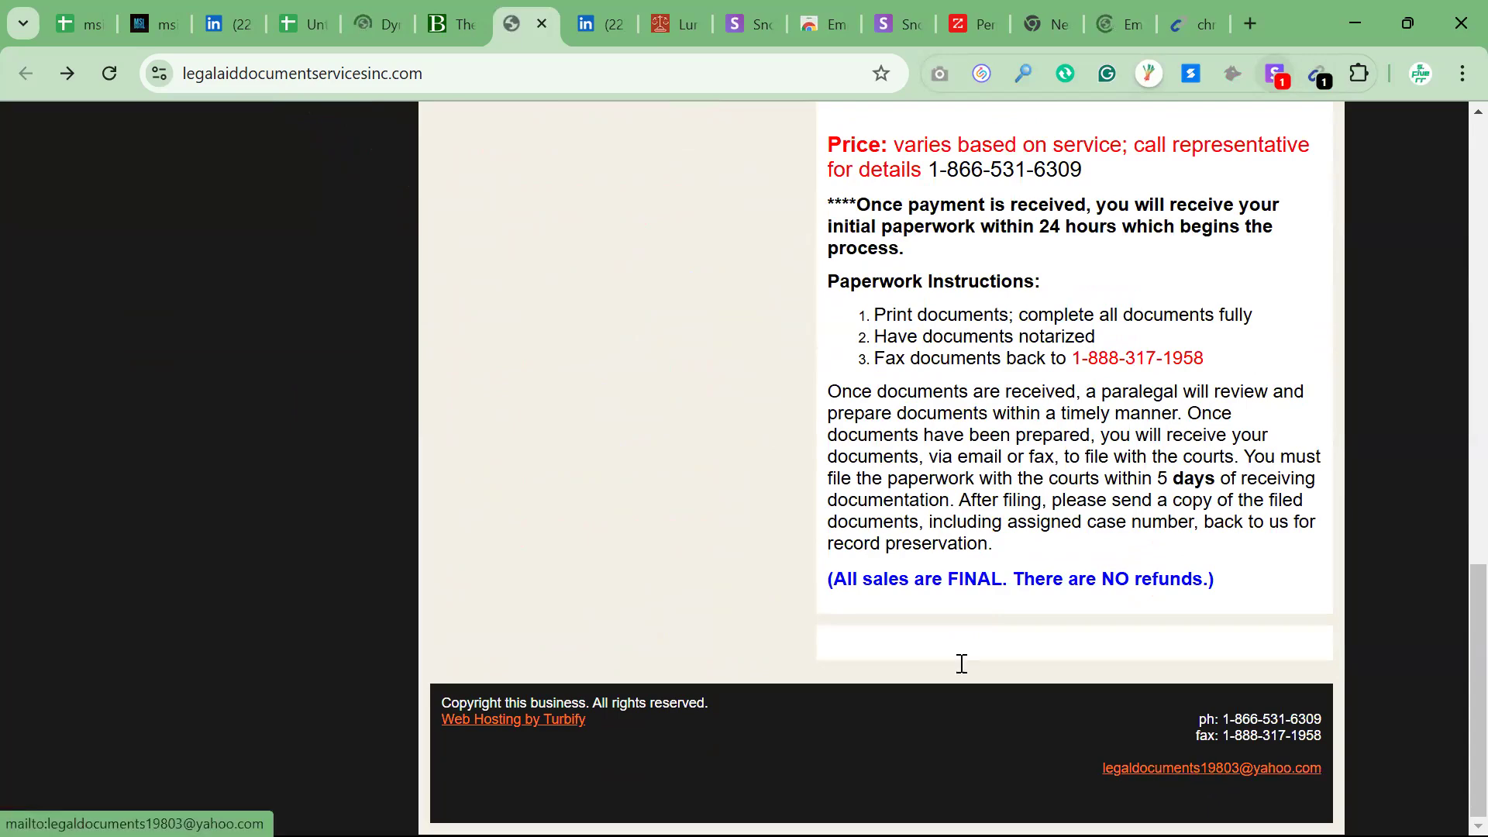
pyautogui.scroll(5, 962, 664)
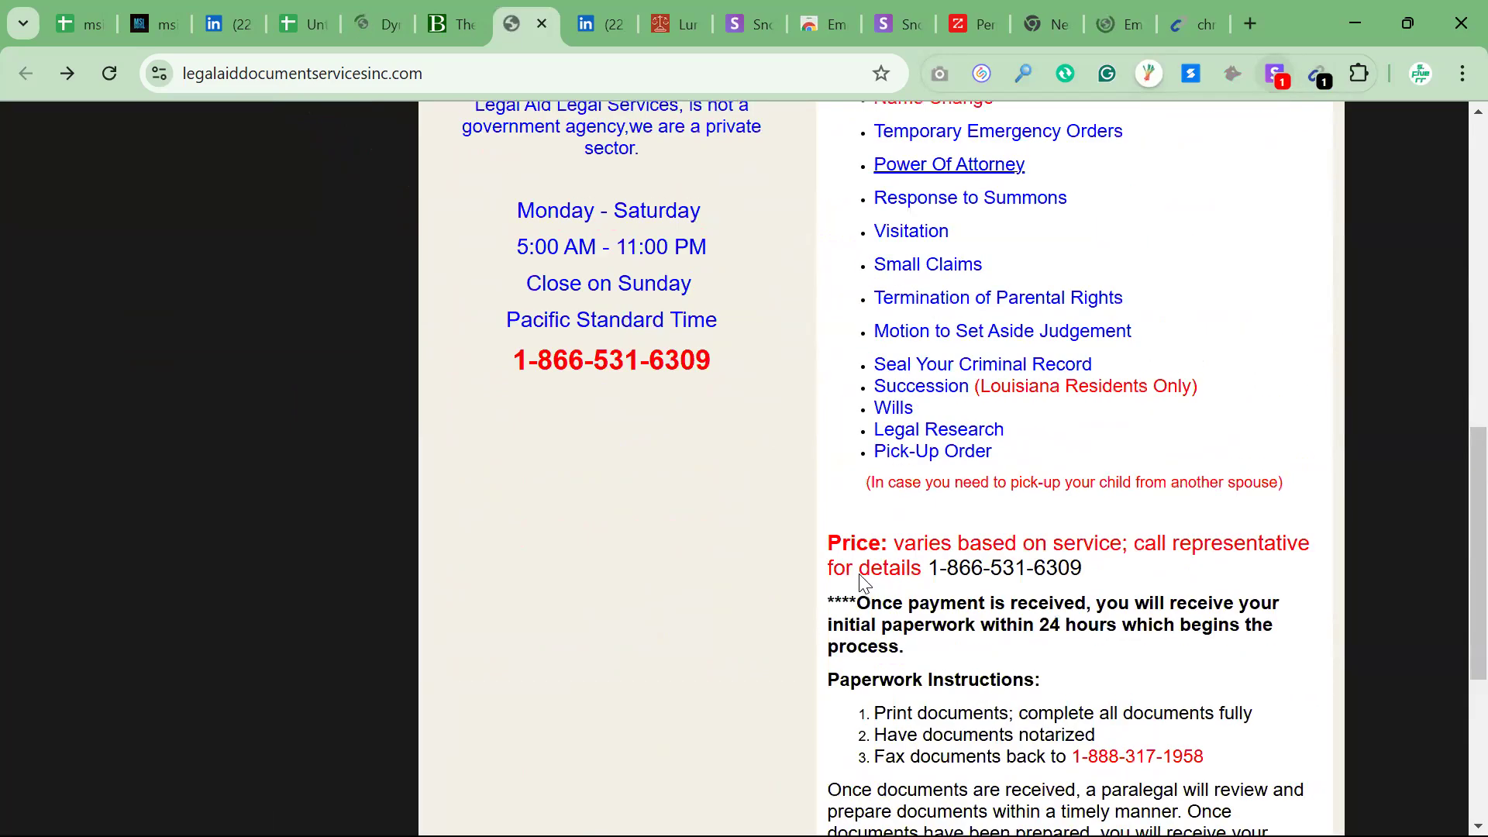
pyautogui.scroll(10, 778, 512)
pyautogui.click(293, 426)
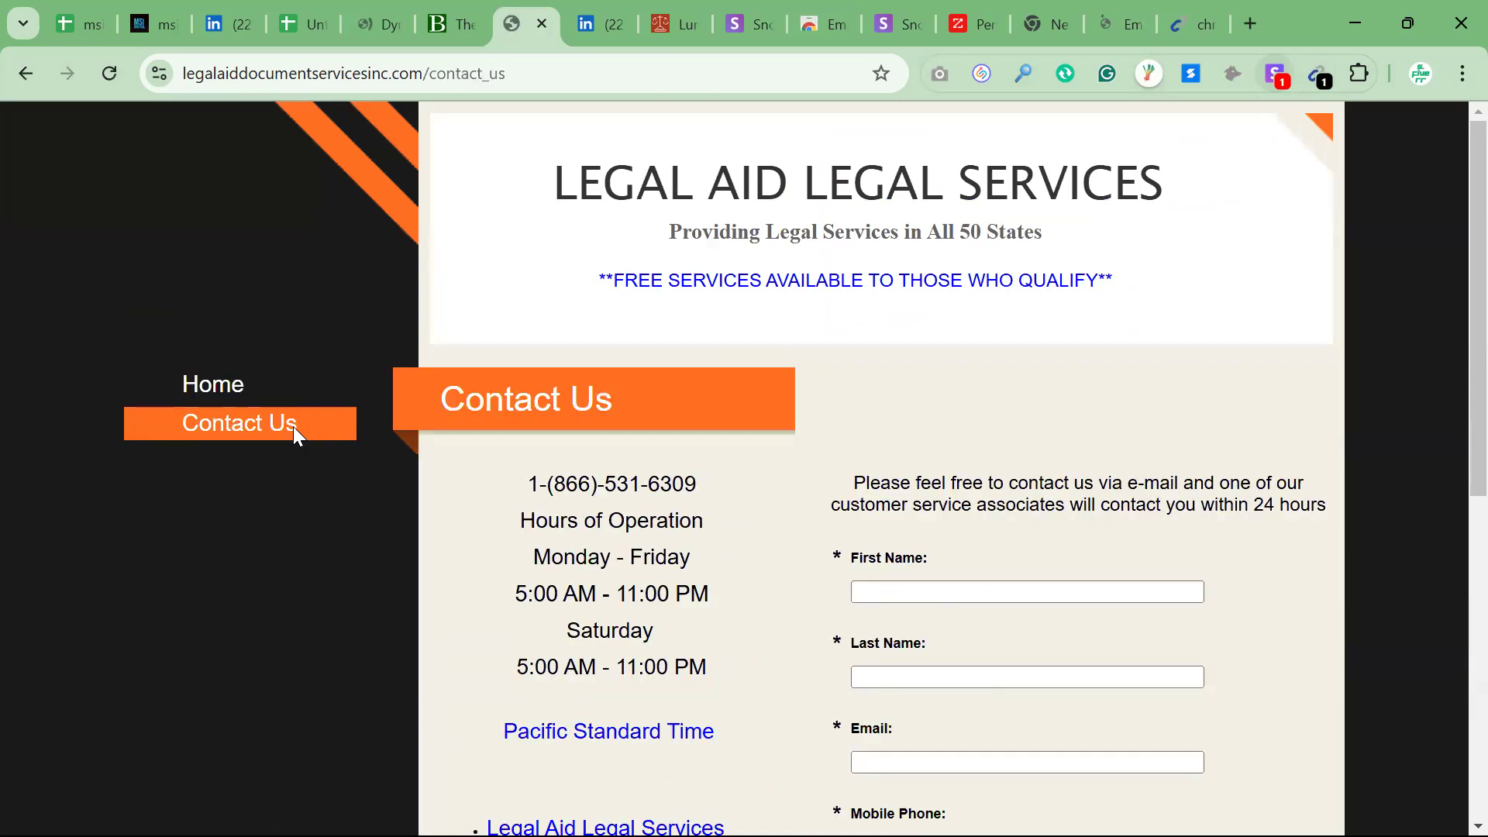
pyautogui.scroll(-8, 468, 431)
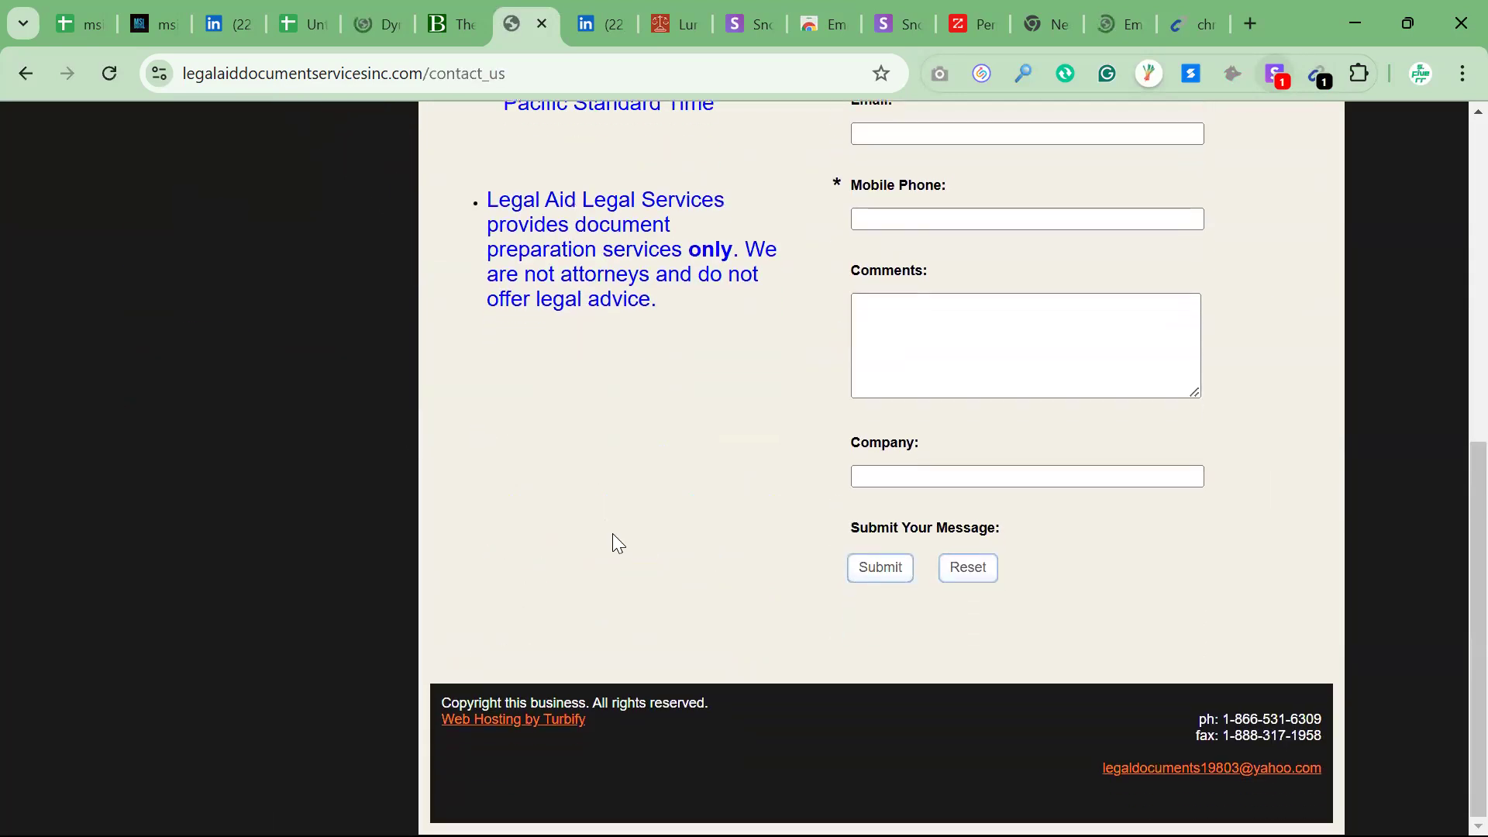
pyautogui.click(1318, 78)
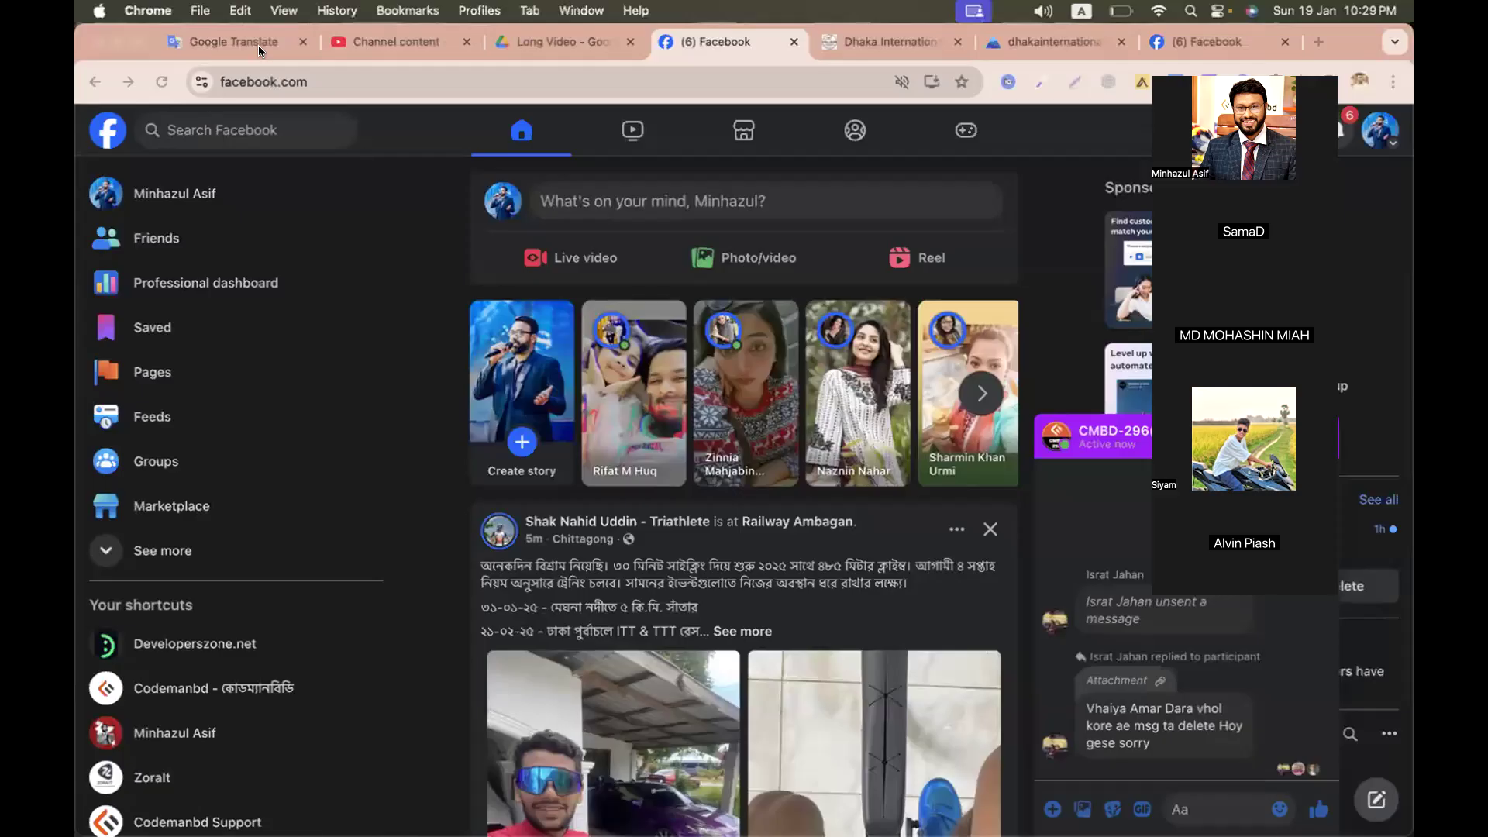
# Switch to Google Classroom and start a new Material in the CMBD-296 (Lead Generation) class
pyautogui.click(259, 49)
pyautogui.hotkey('ctrl', 'Left')
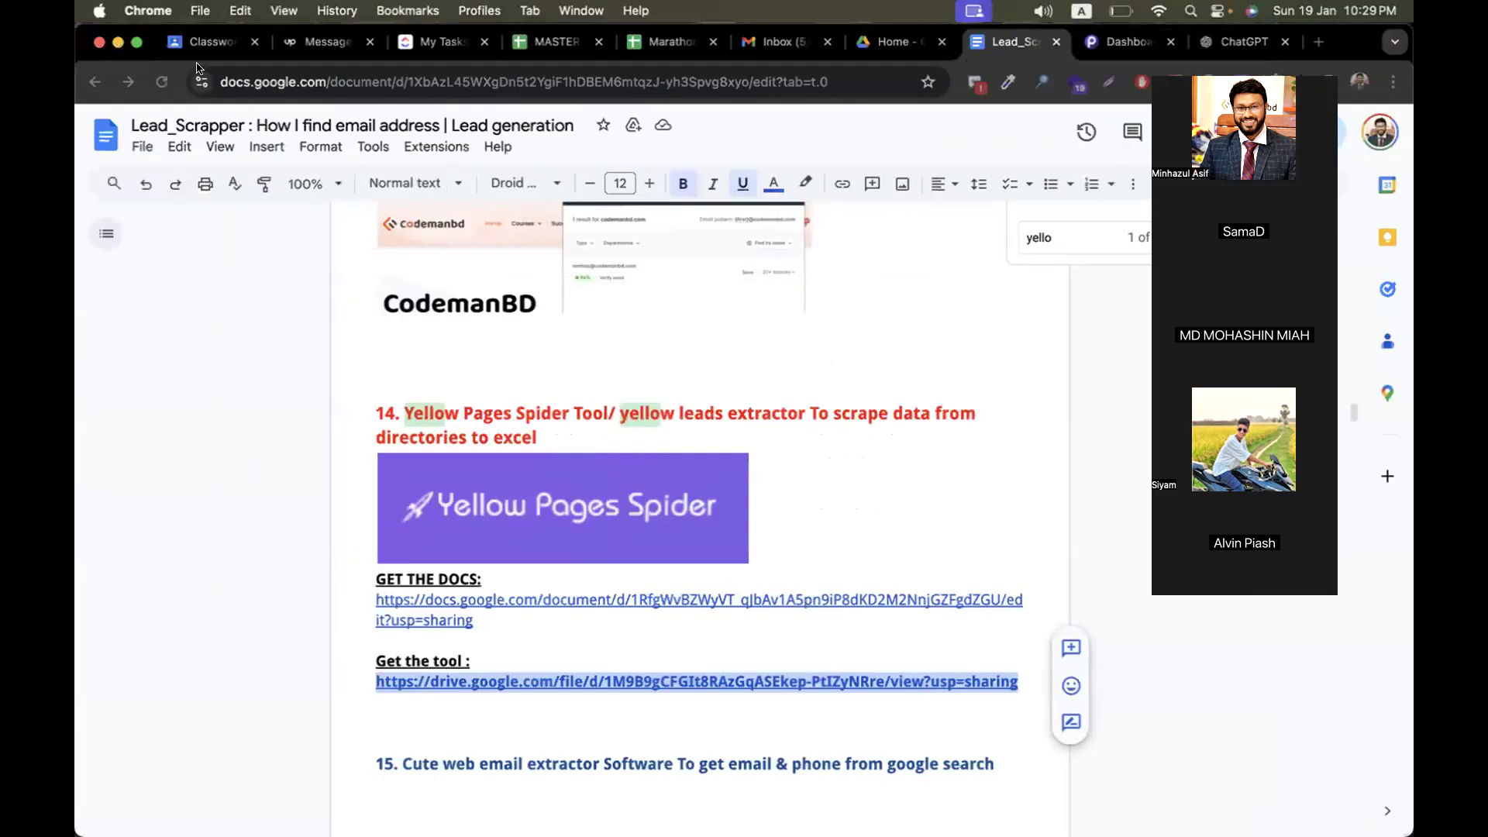
pyautogui.click(208, 42)
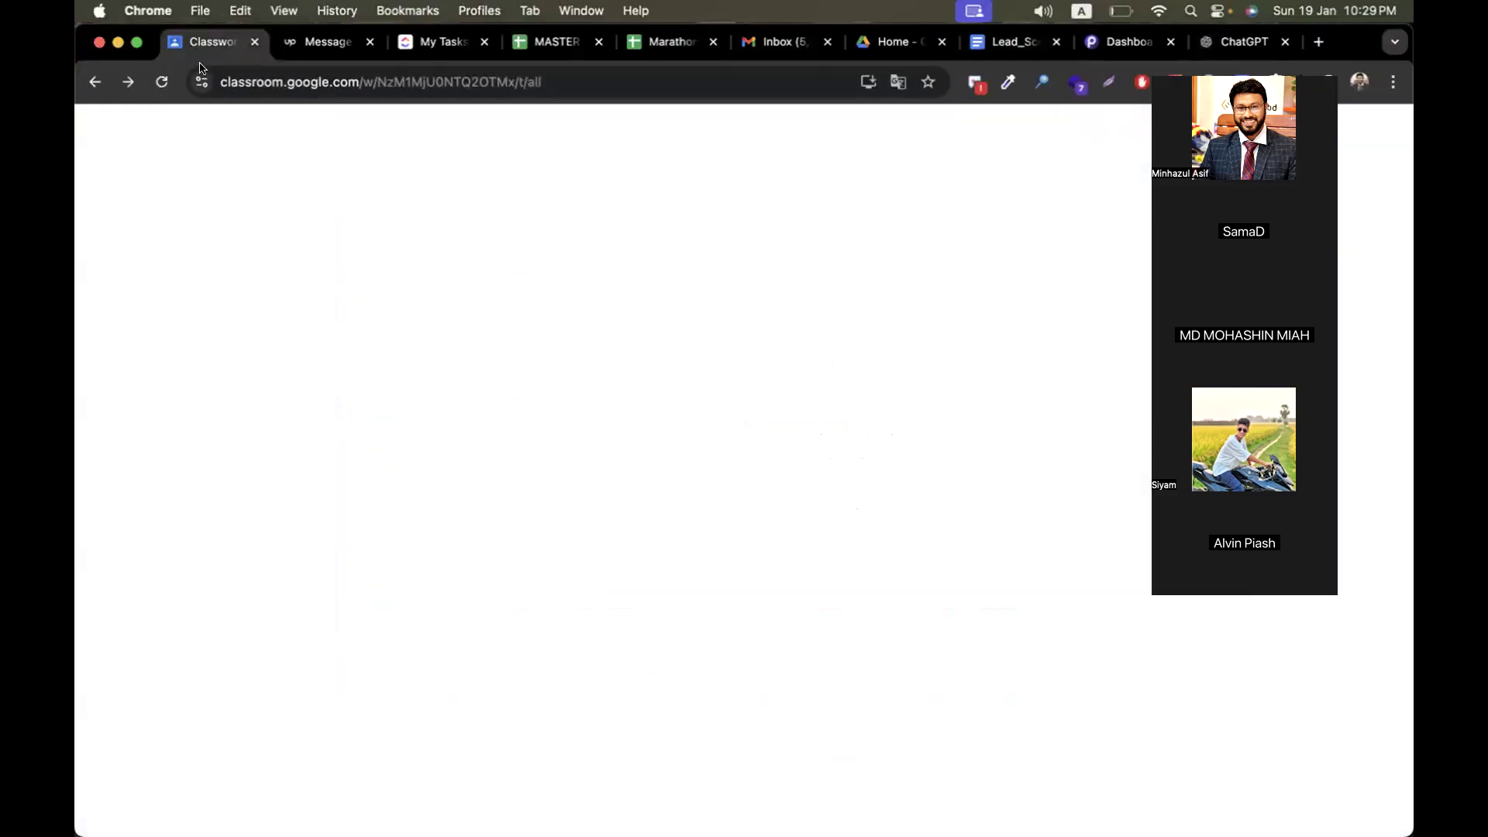
pyautogui.click(577, 253)
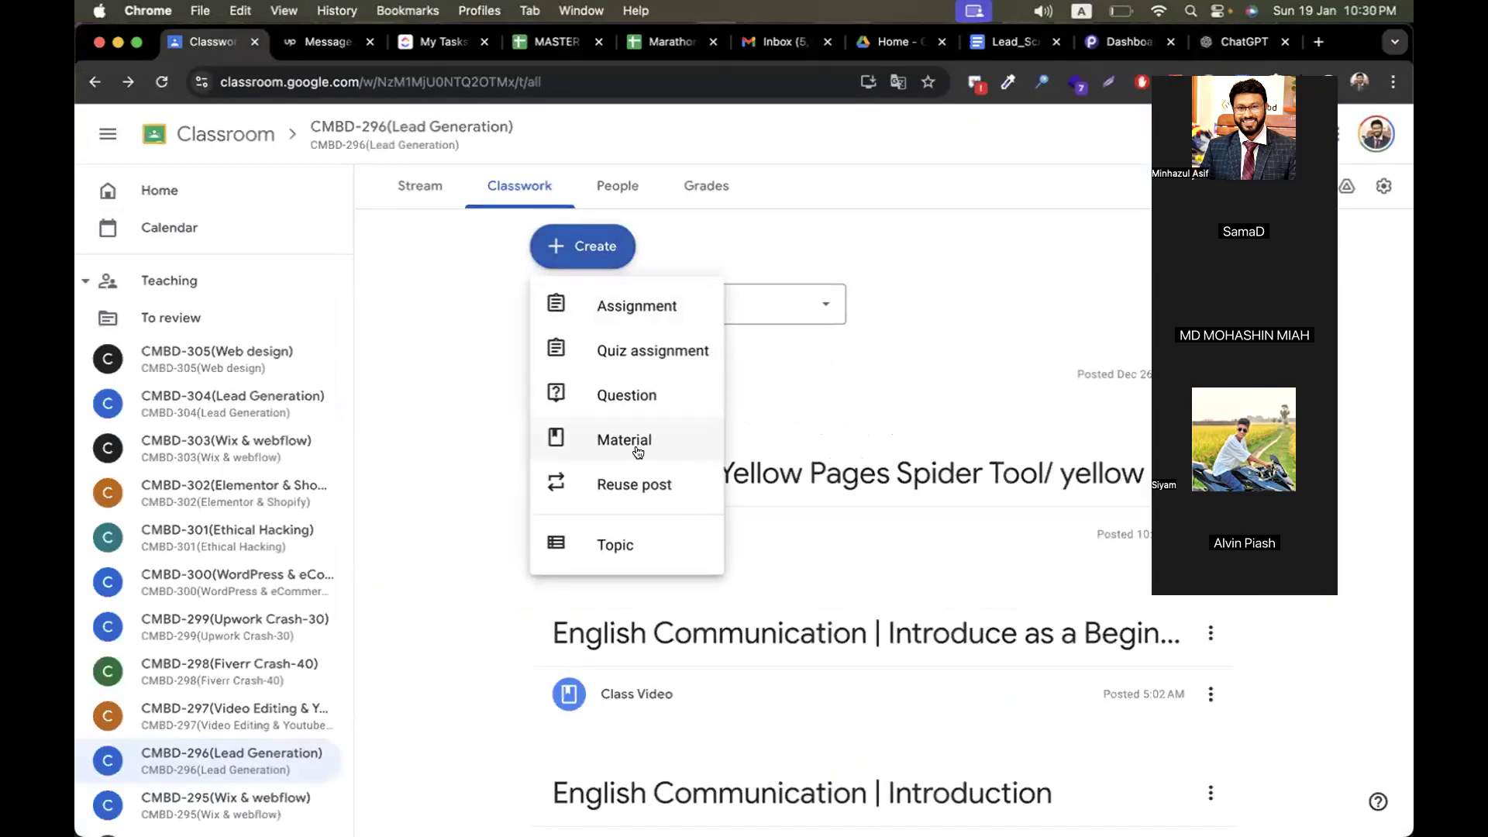
pyautogui.click(616, 437)
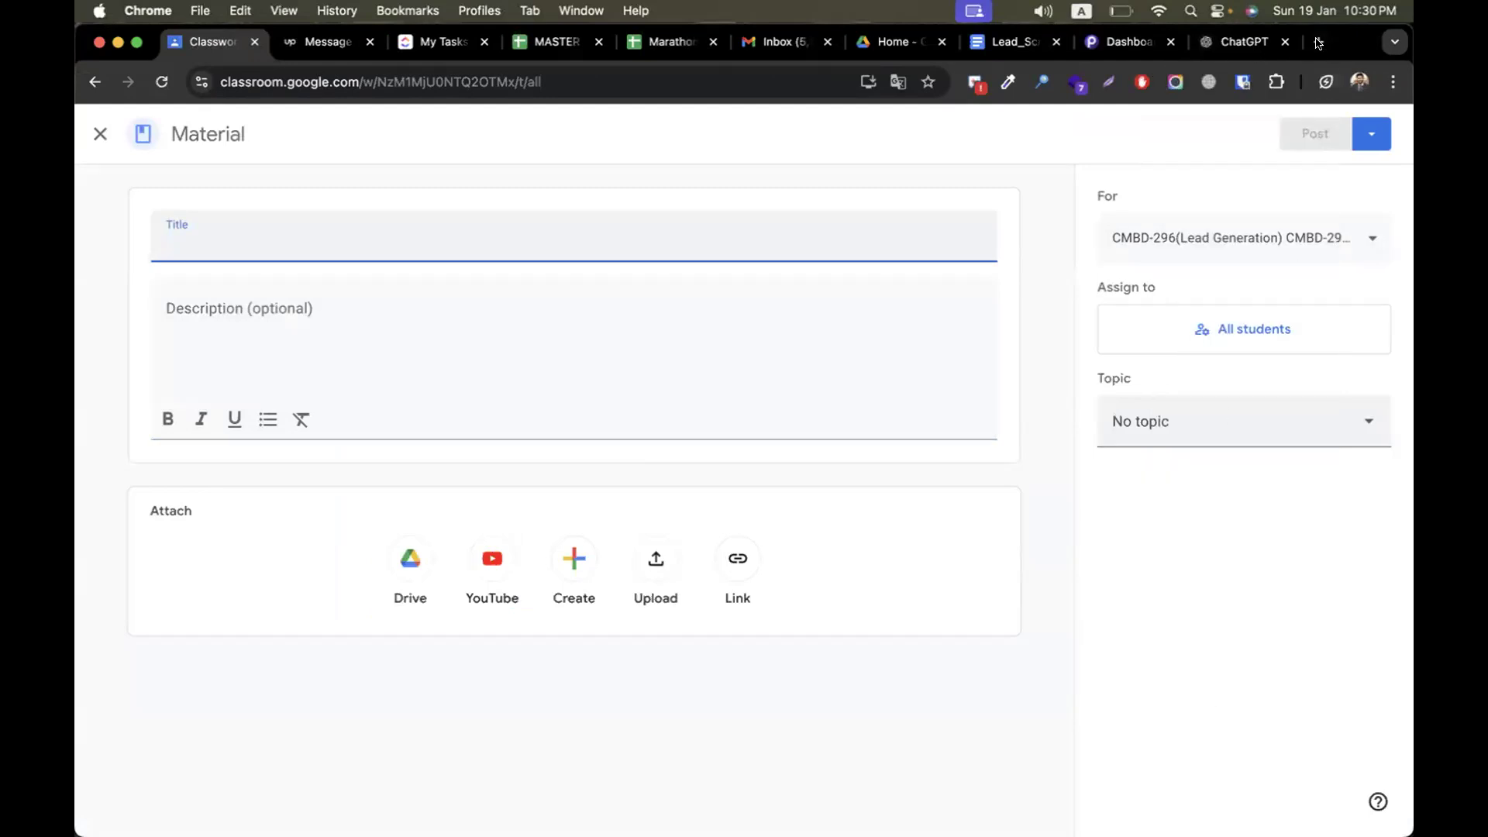
# Search the web for "email tractor chrome", open the Email Extractor Chrome Web Store page and copy its link
pyautogui.click(1318, 42)
pyautogui.write('email tractor chrome')
pyautogui.press('Return')
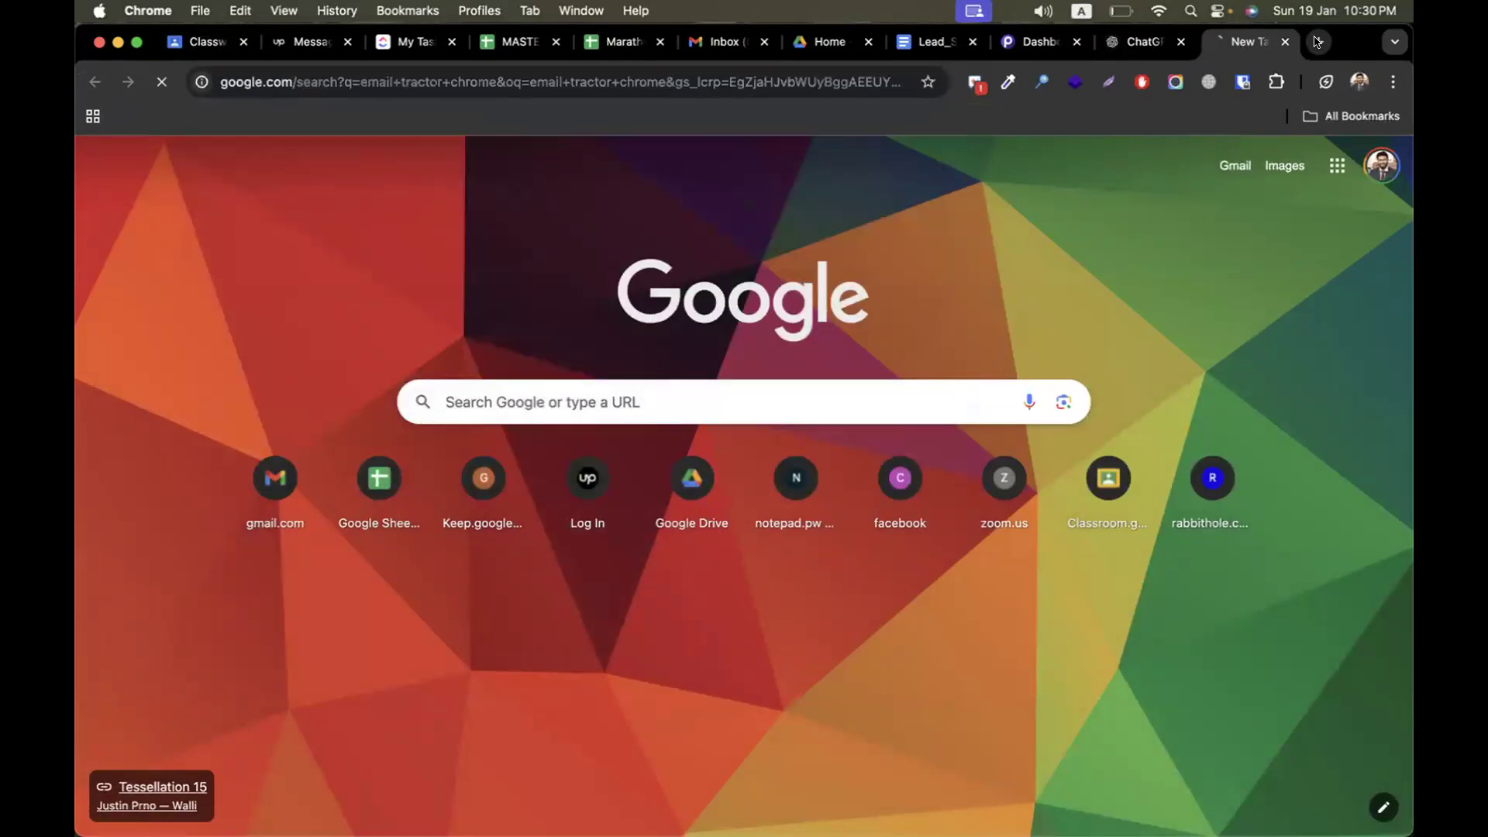
pyautogui.click(549, 81)
pyautogui.press('super+c')
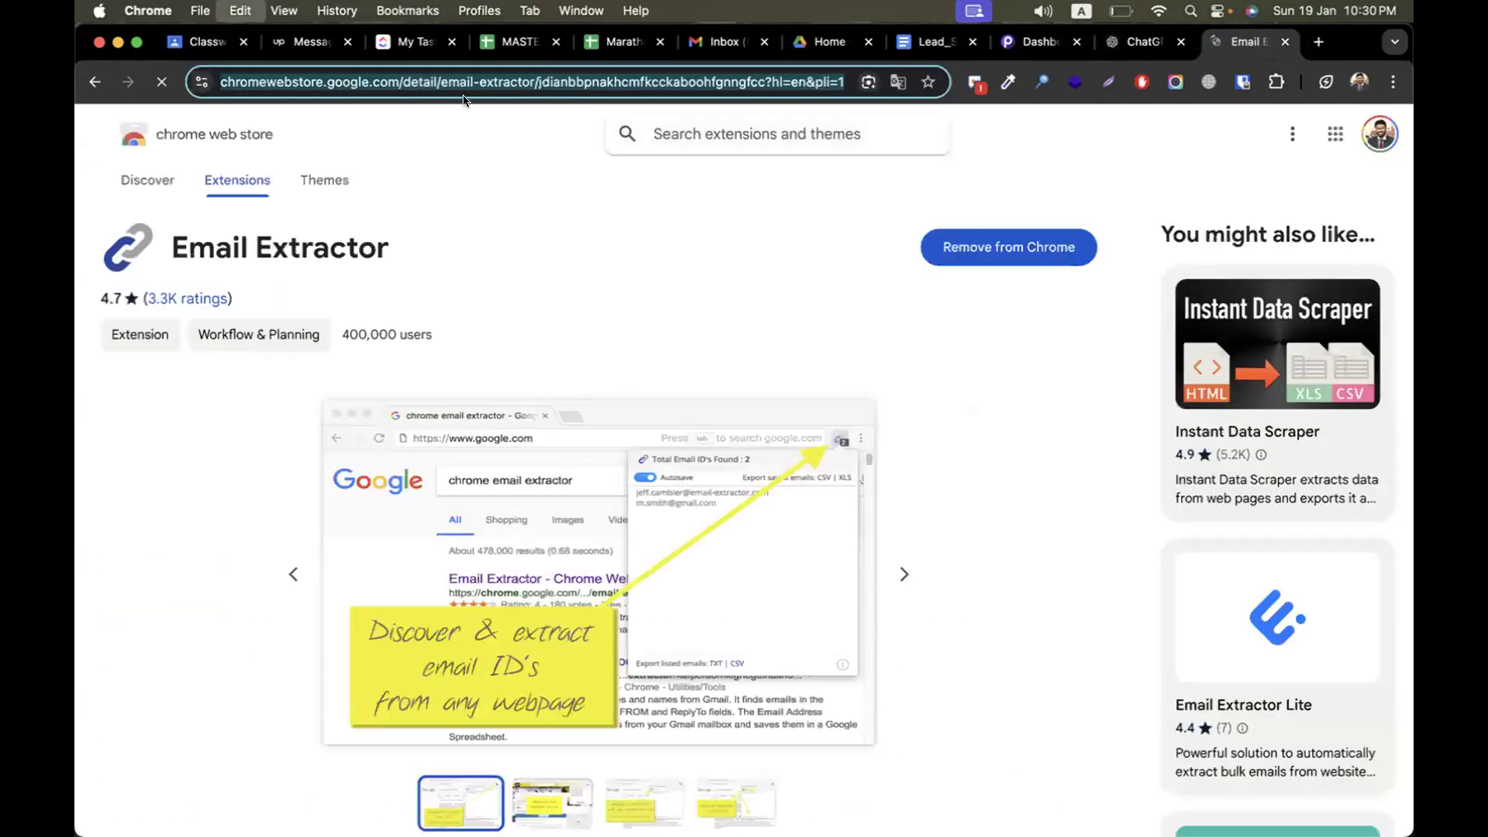
# In the new Classroom Material, enter the title "email extractor chrome ext" and paste the copied Email Extractor link as the description
pyautogui.press('super+1')
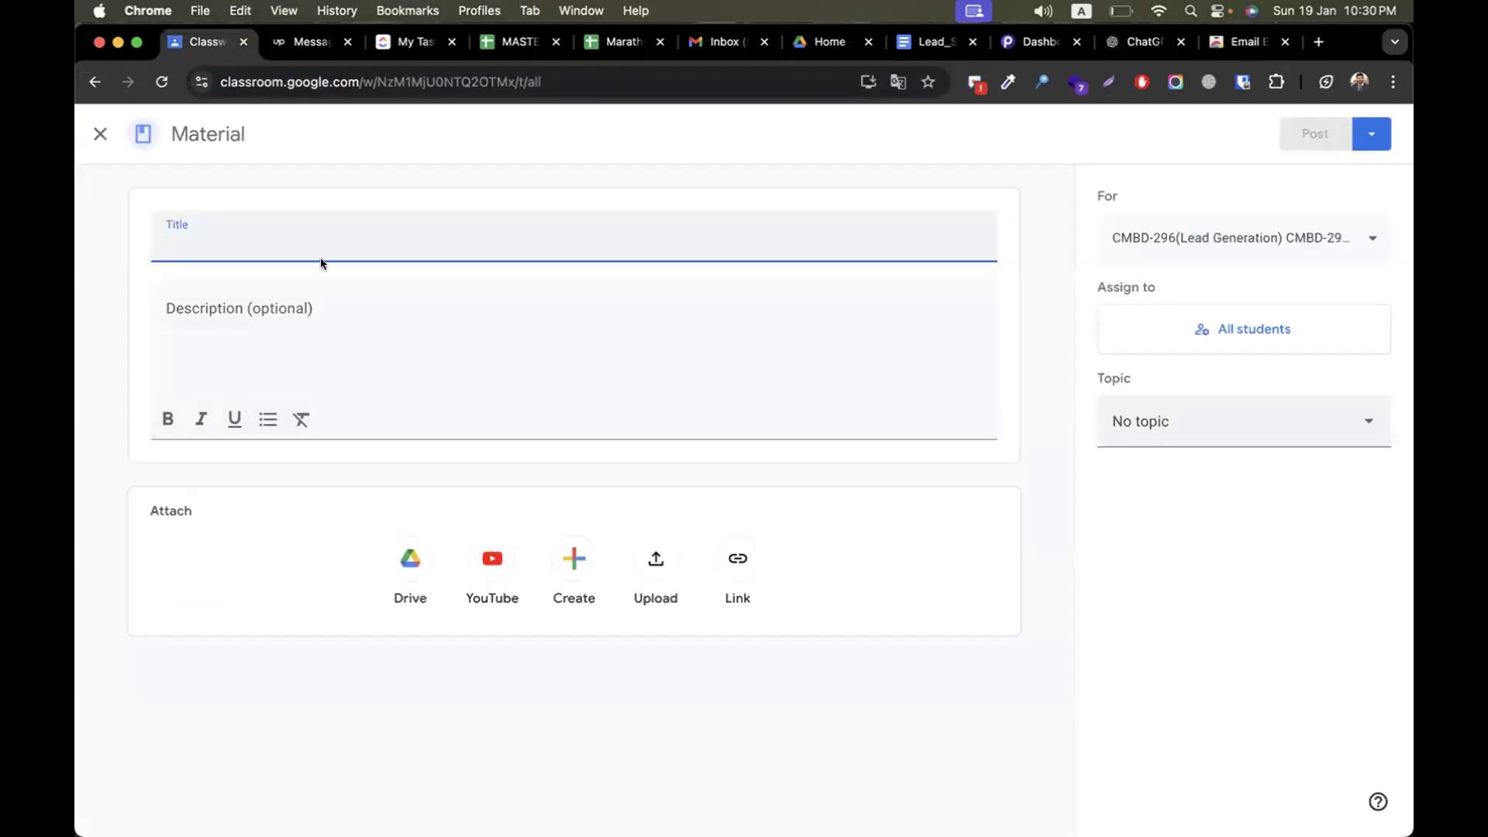
pyautogui.write('email extractor ch')
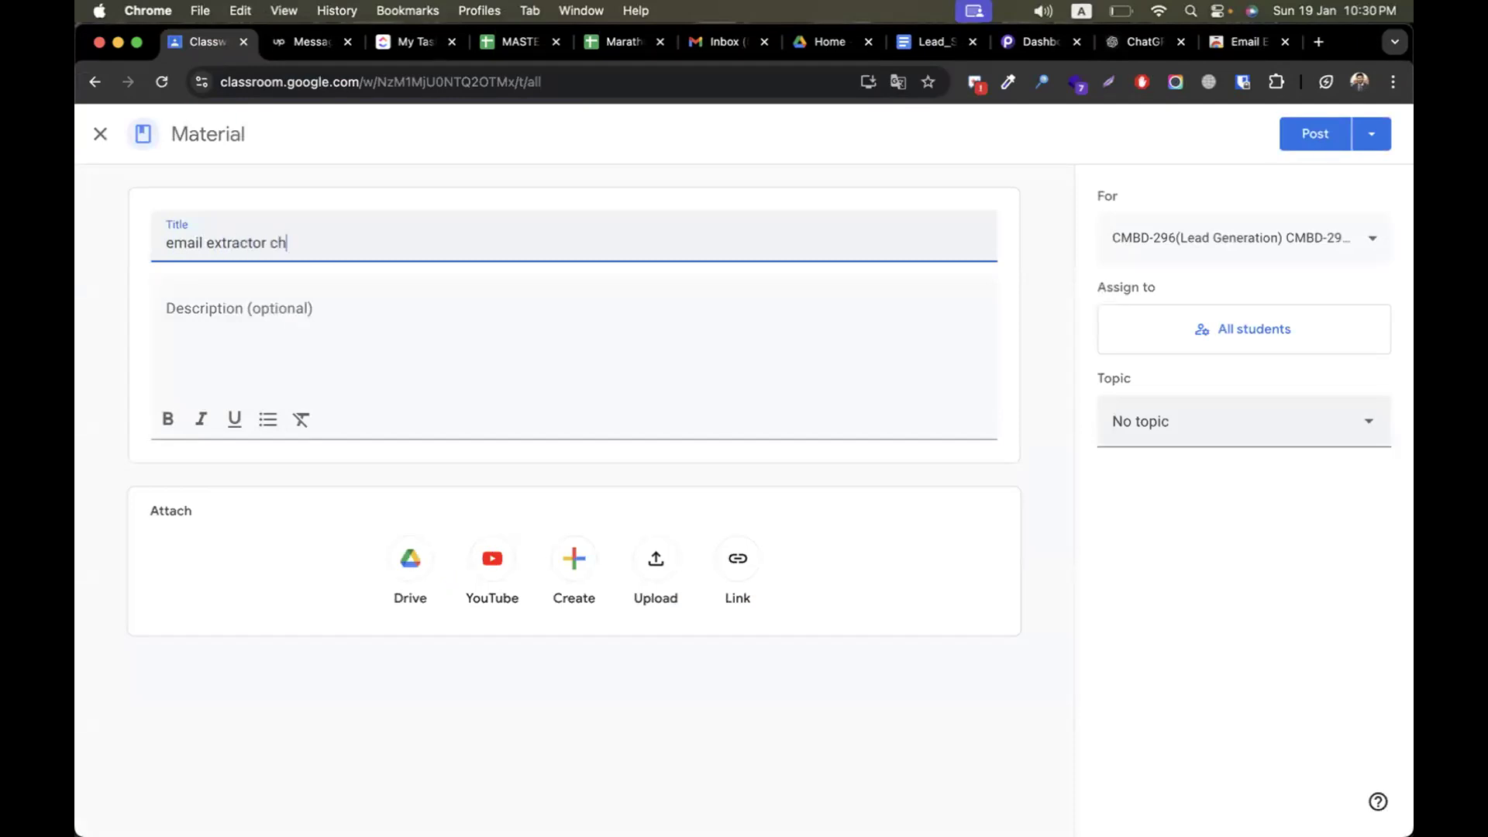
pyautogui.click(206, 318)
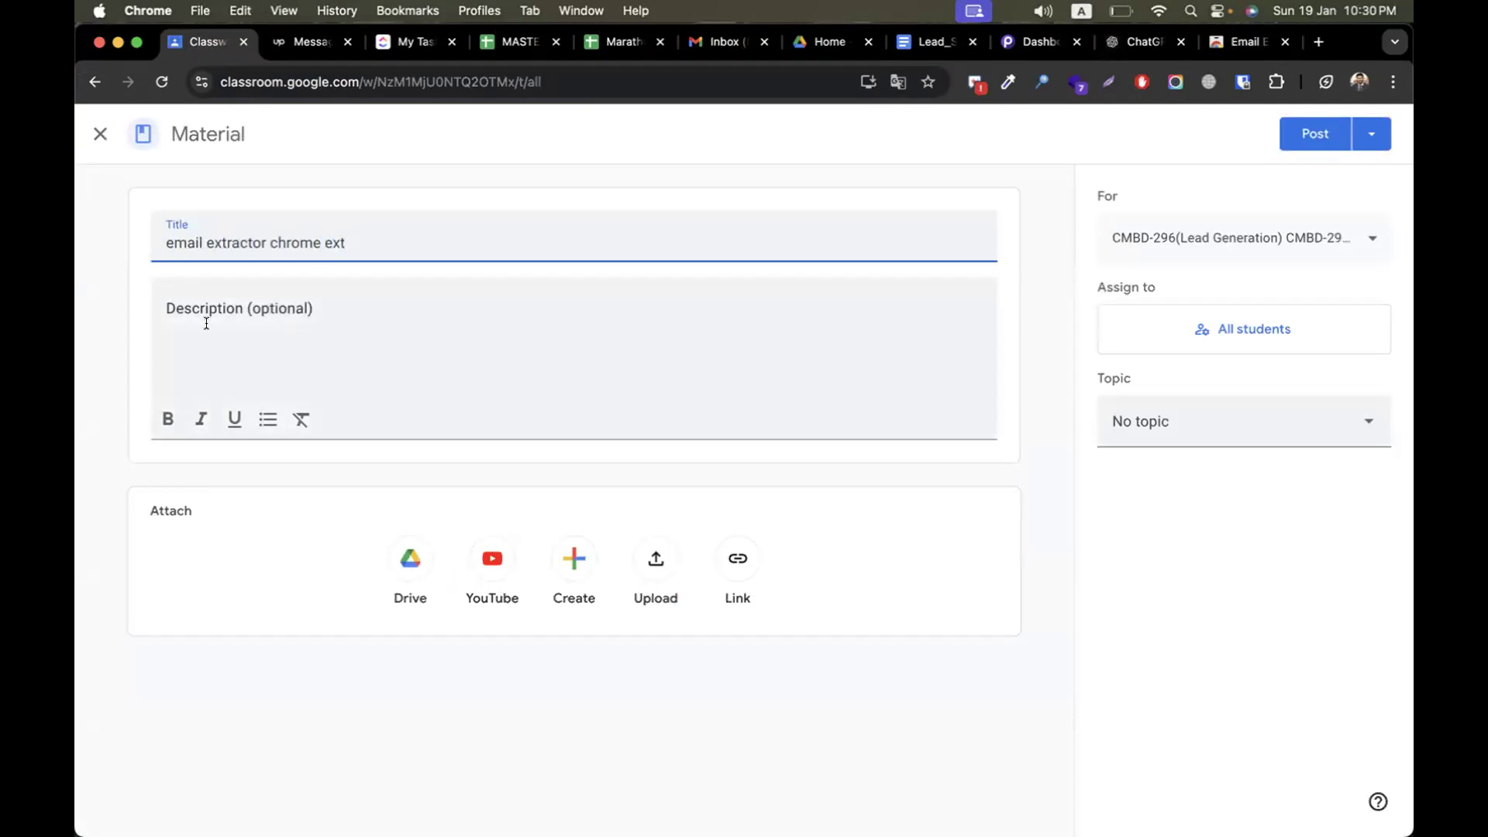
pyautogui.press('super+v')
# Assign the email extractor material to the Episode-08 (Yellow Pages Spider) topic and post it
pyautogui.click(1209, 431)
pyautogui.scroll(-5, 1240, 620)
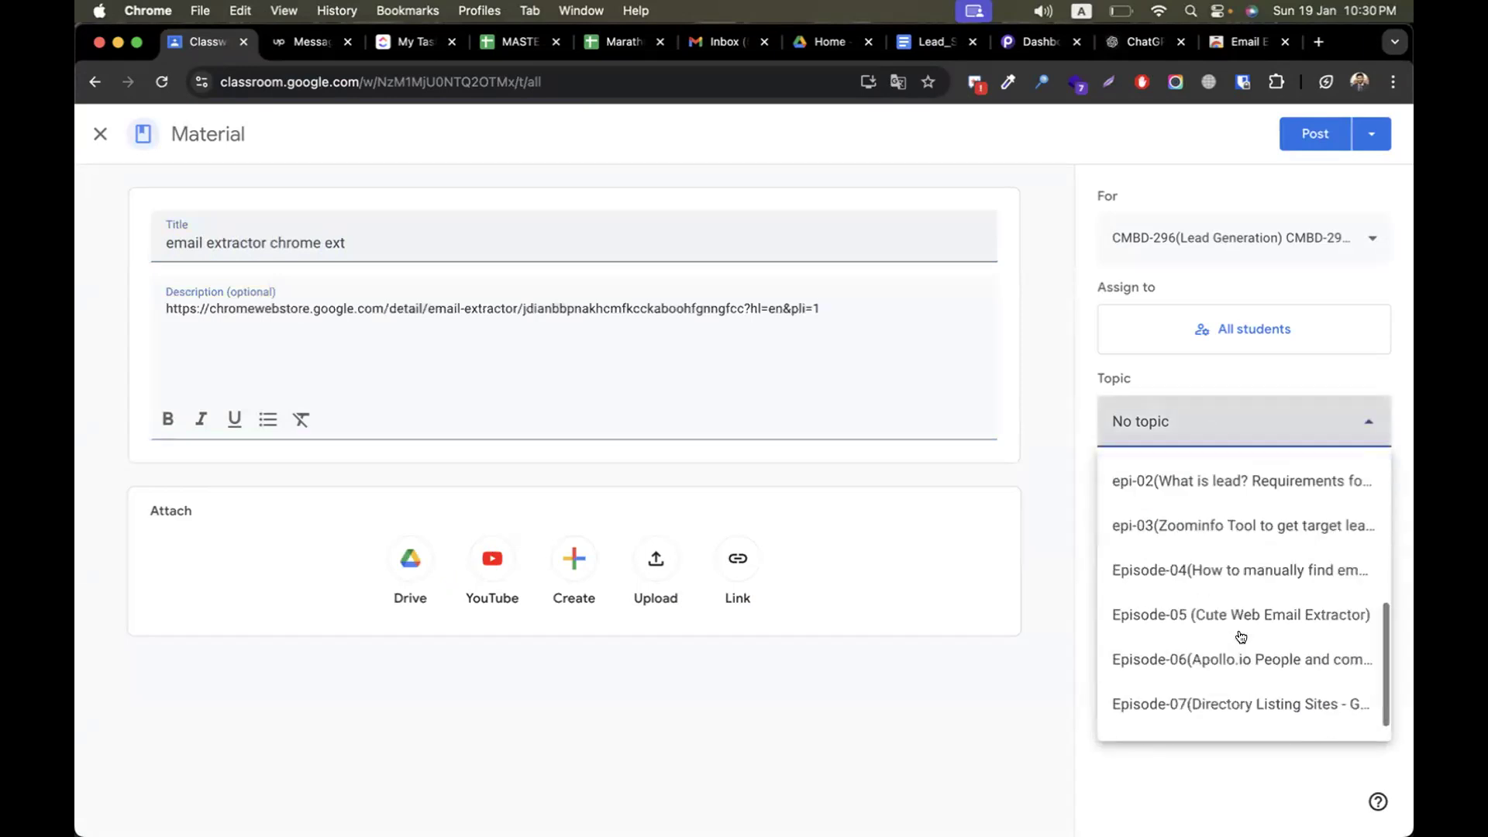
pyautogui.click(1108, 717)
pyautogui.click(1311, 134)
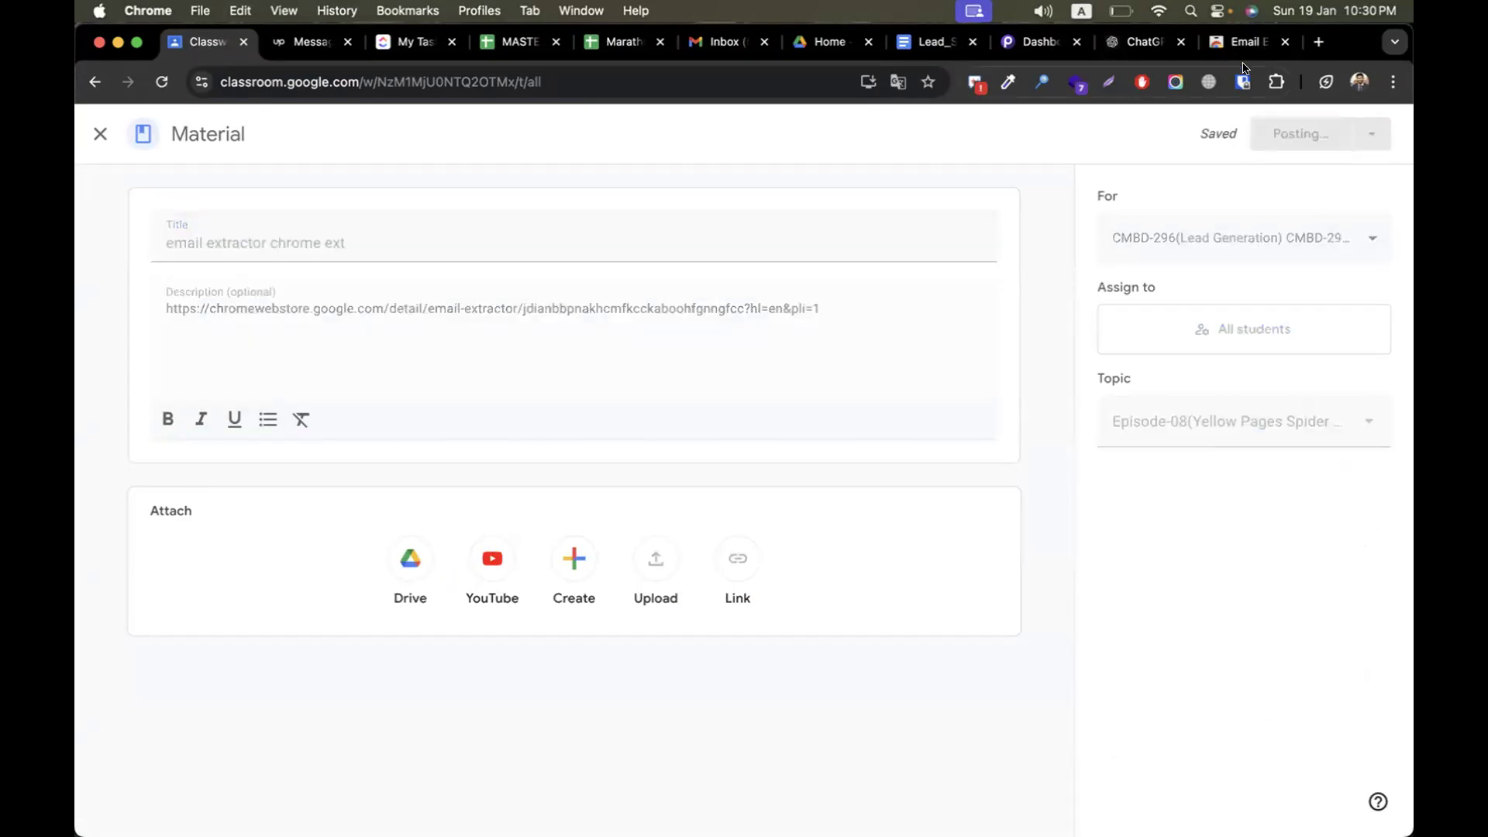
# Search for "snov.io extension", open the Email Finder by Snov.io Chrome Web Store page, and return to Classroom with its link copied
pyautogui.click(1204, 46)
pyautogui.write('snovio')
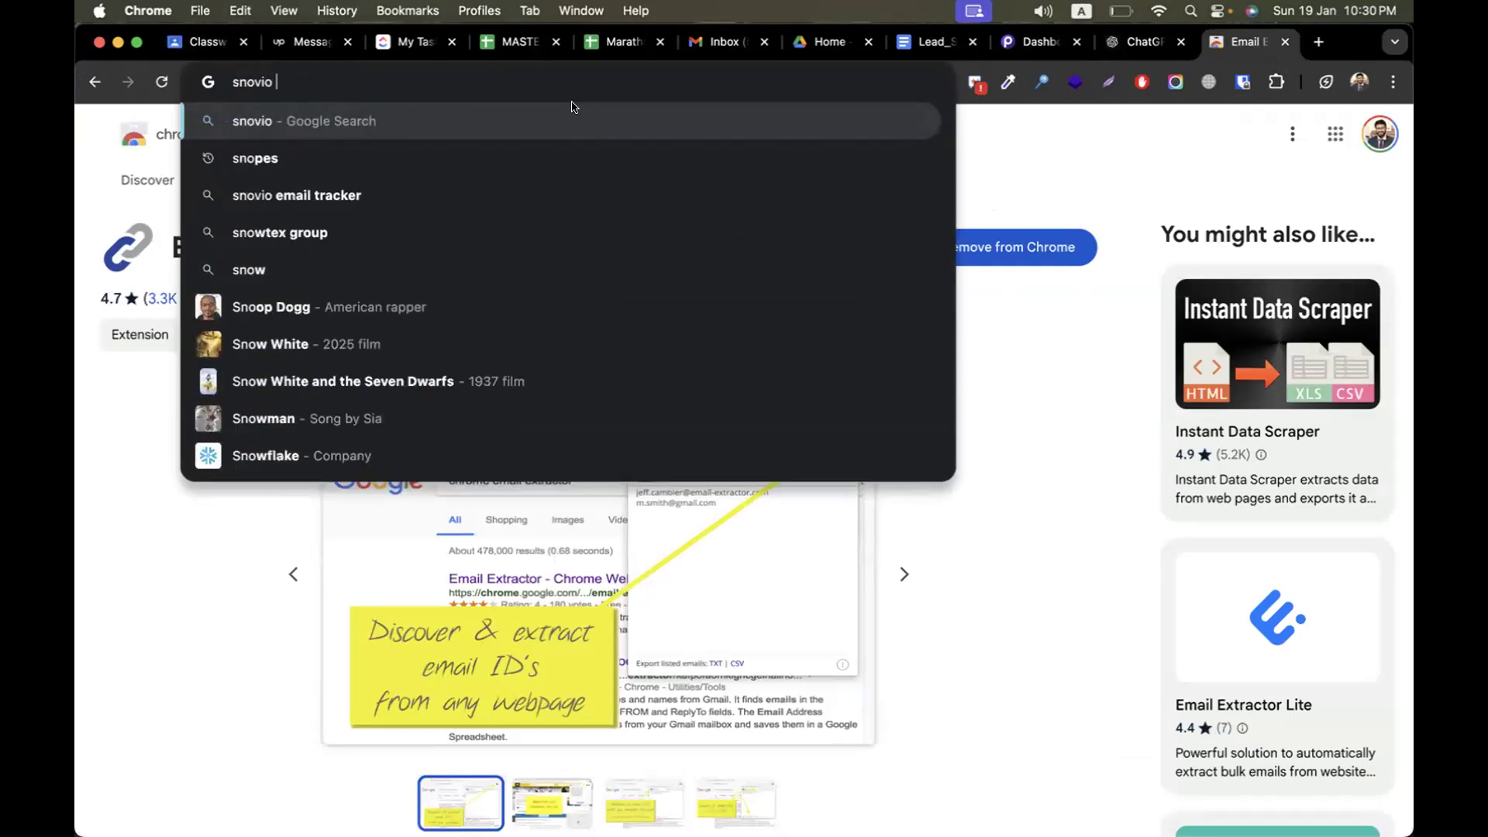
pyautogui.press('Return')
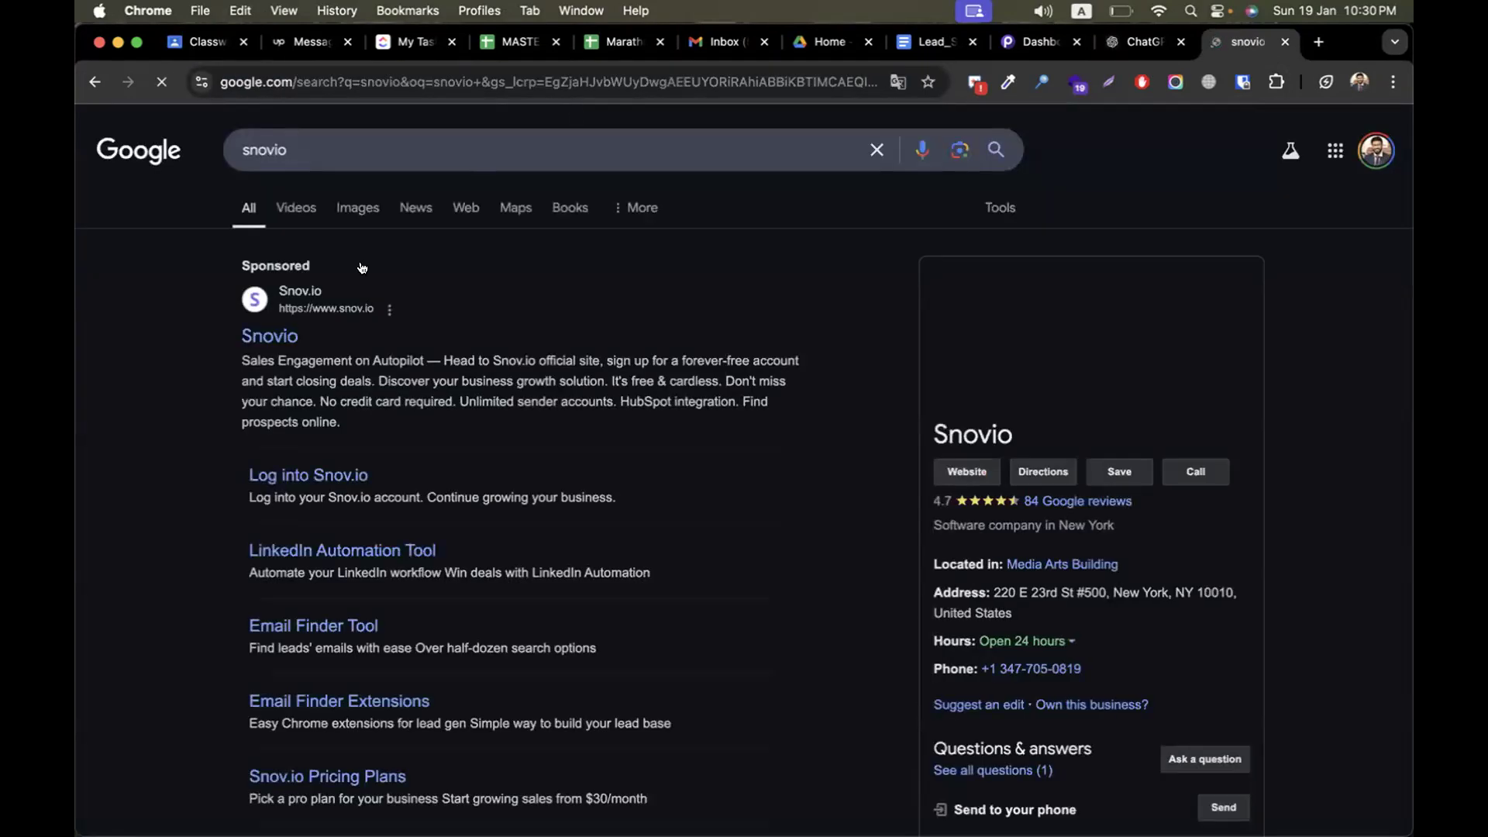
pyautogui.click(312, 150)
pyautogui.click(317, 193)
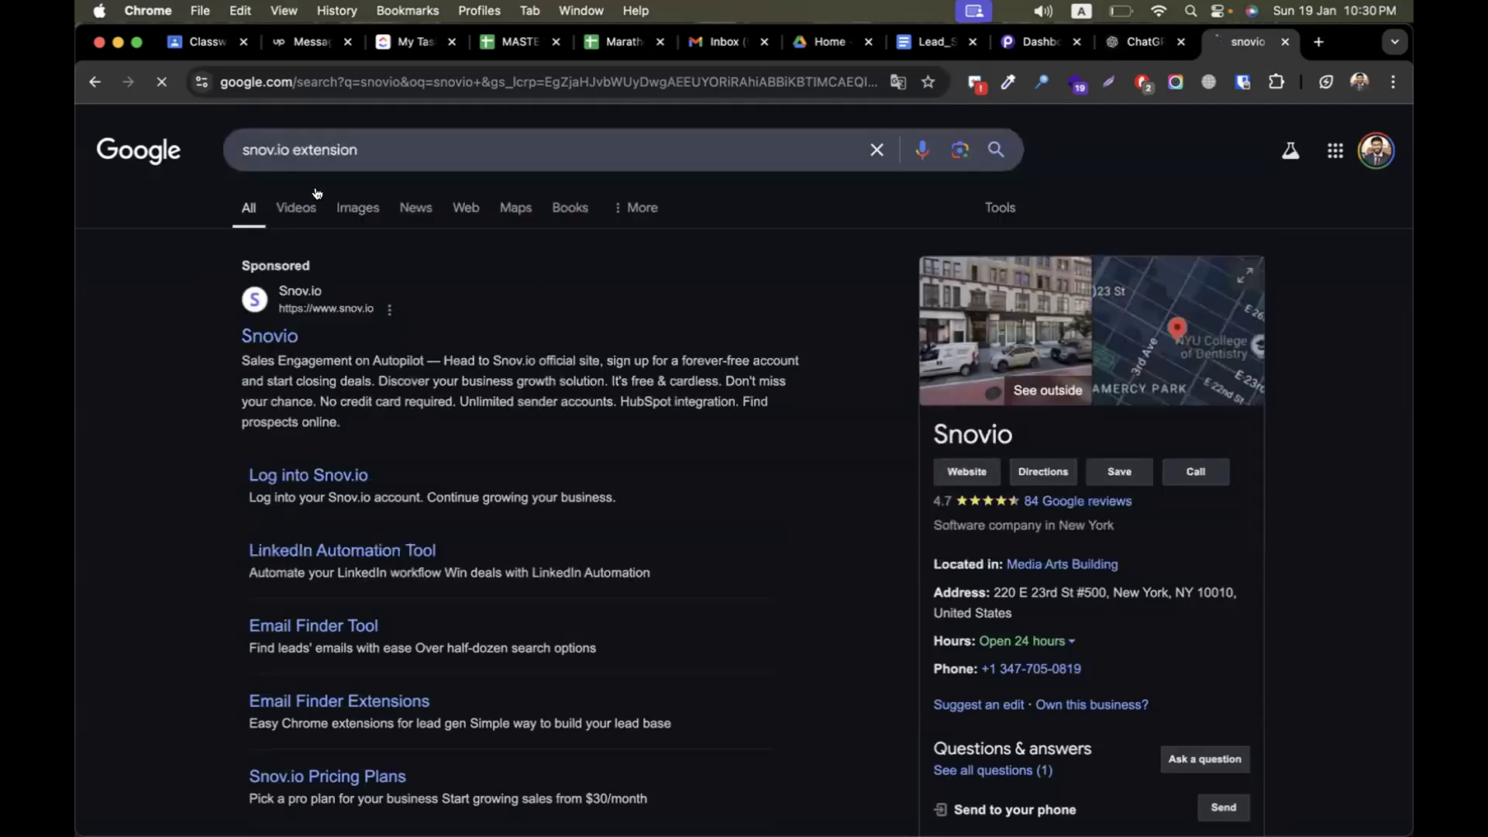
pyautogui.click(302, 478)
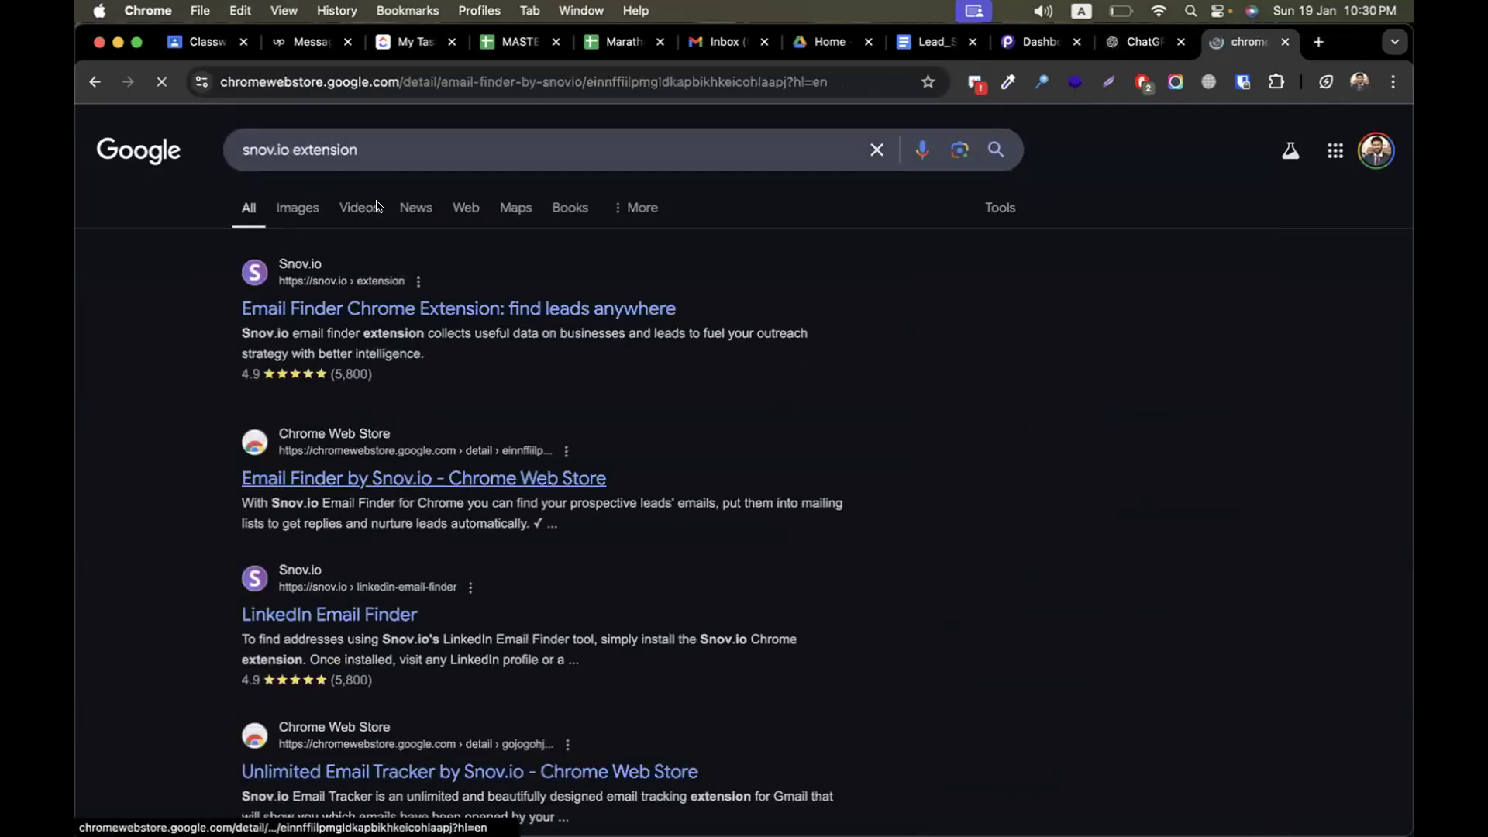
pyautogui.click(194, 48)
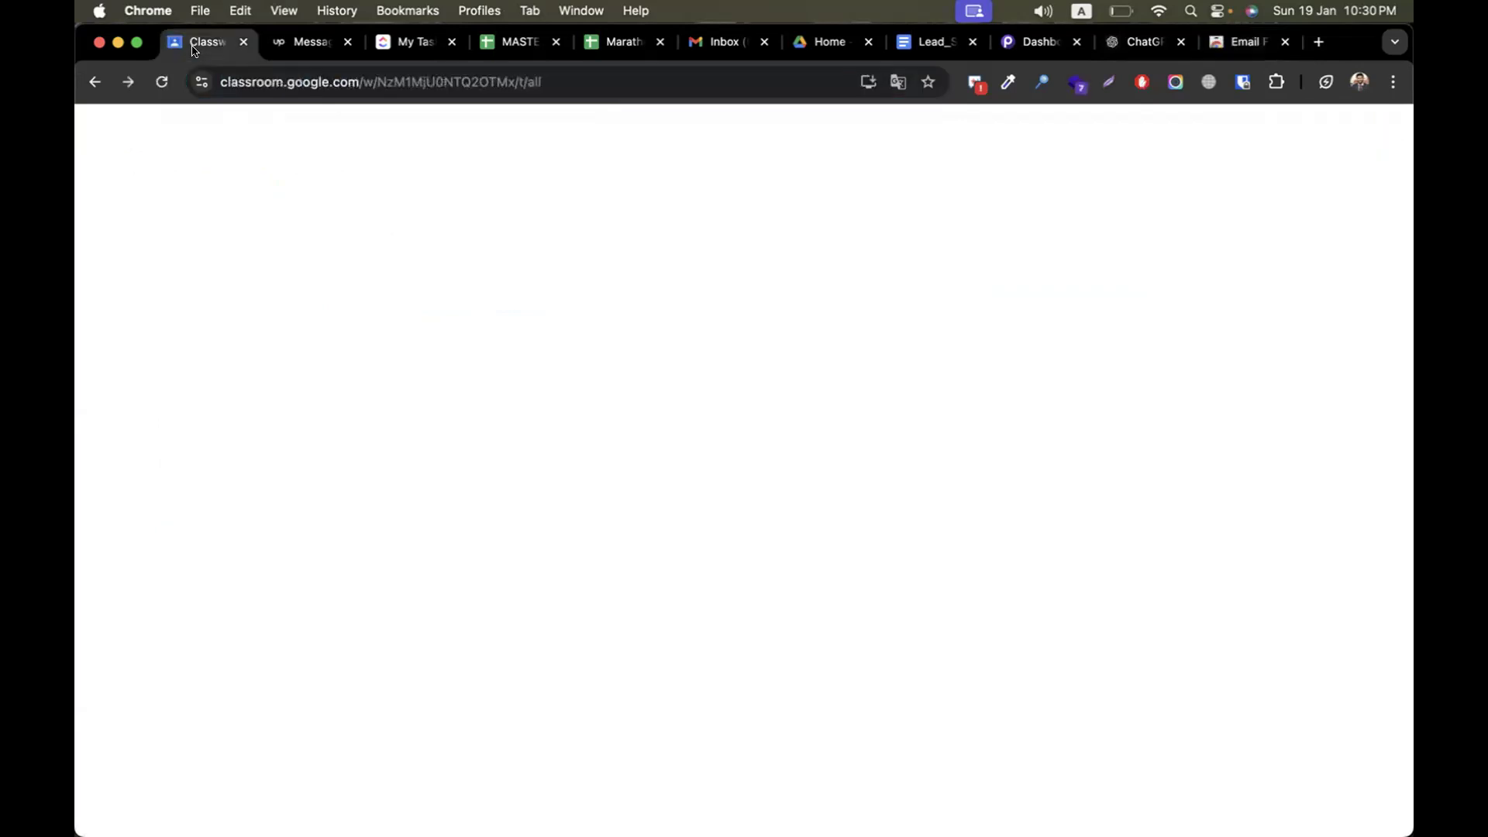
pyautogui.click(578, 246)
pyautogui.click(620, 394)
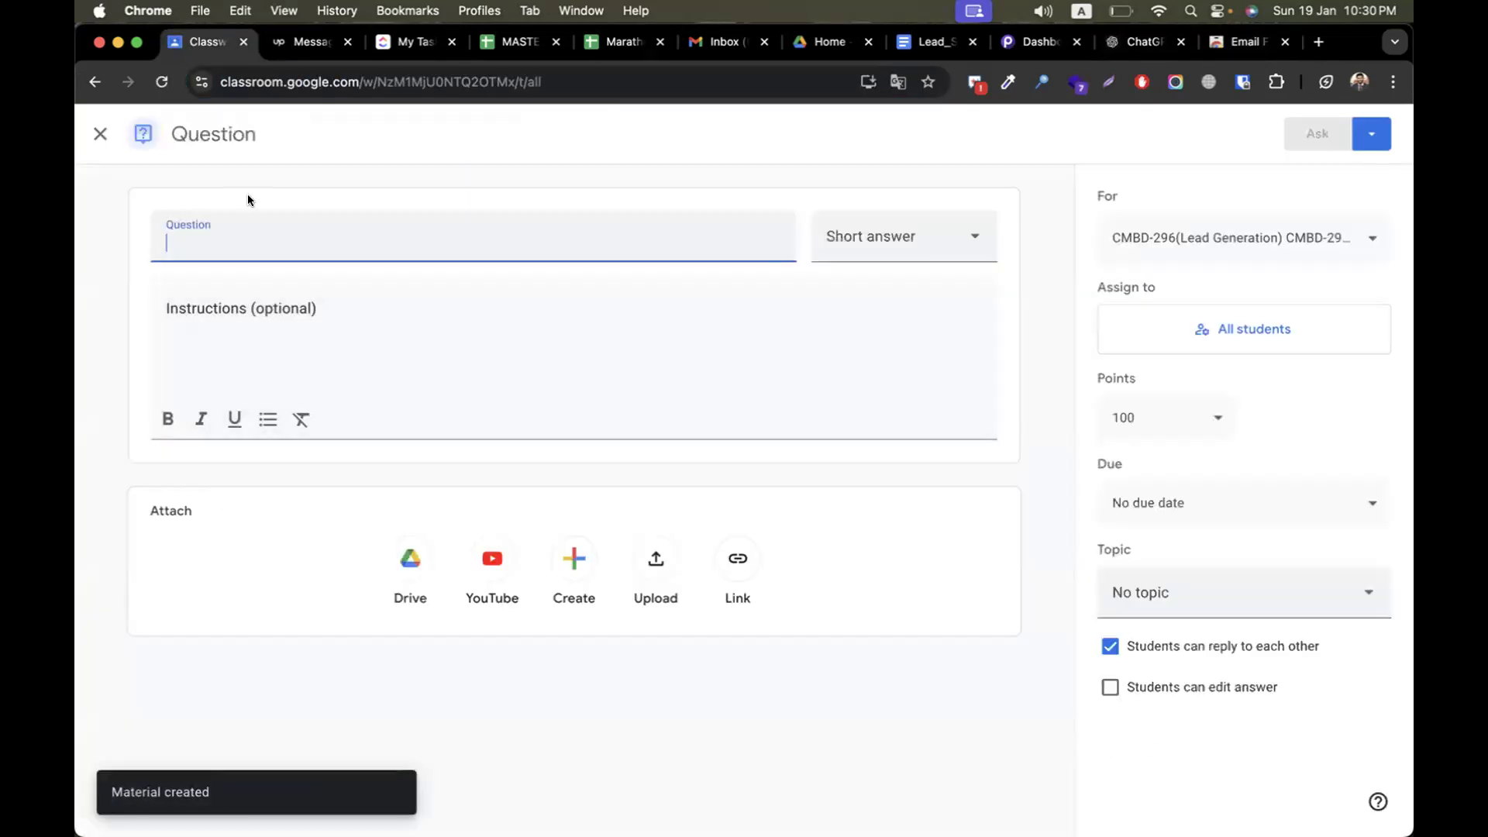
pyautogui.click(100, 134)
# Create a Material titled "snov io chrome ext to find email from website" with the copied Snov.io extension link as its description
pyautogui.click(581, 246)
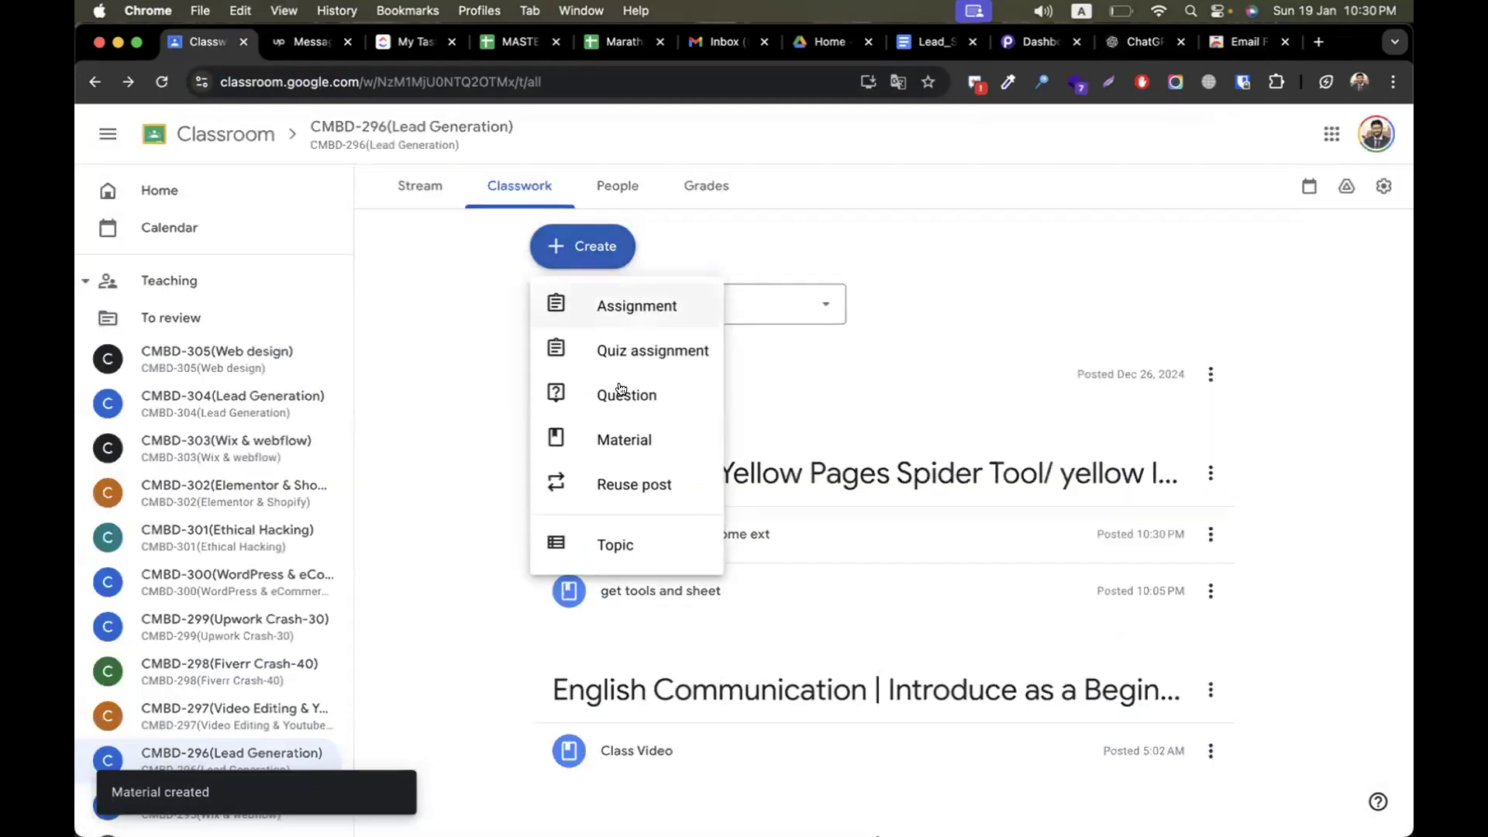
pyautogui.click(620, 439)
pyautogui.write('snov io')
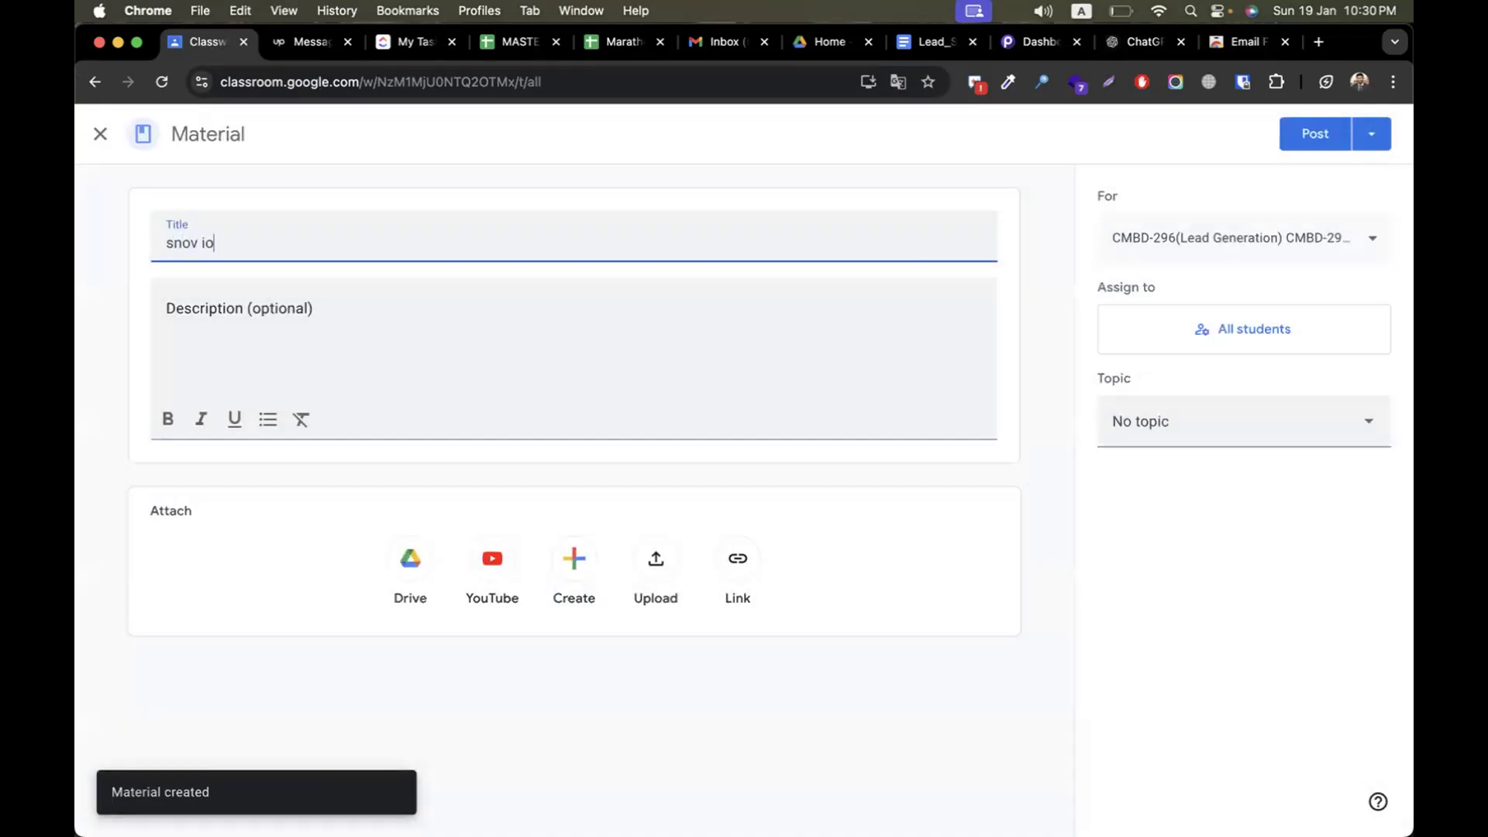
pyautogui.write(' chrome ext to find email from webdsit')
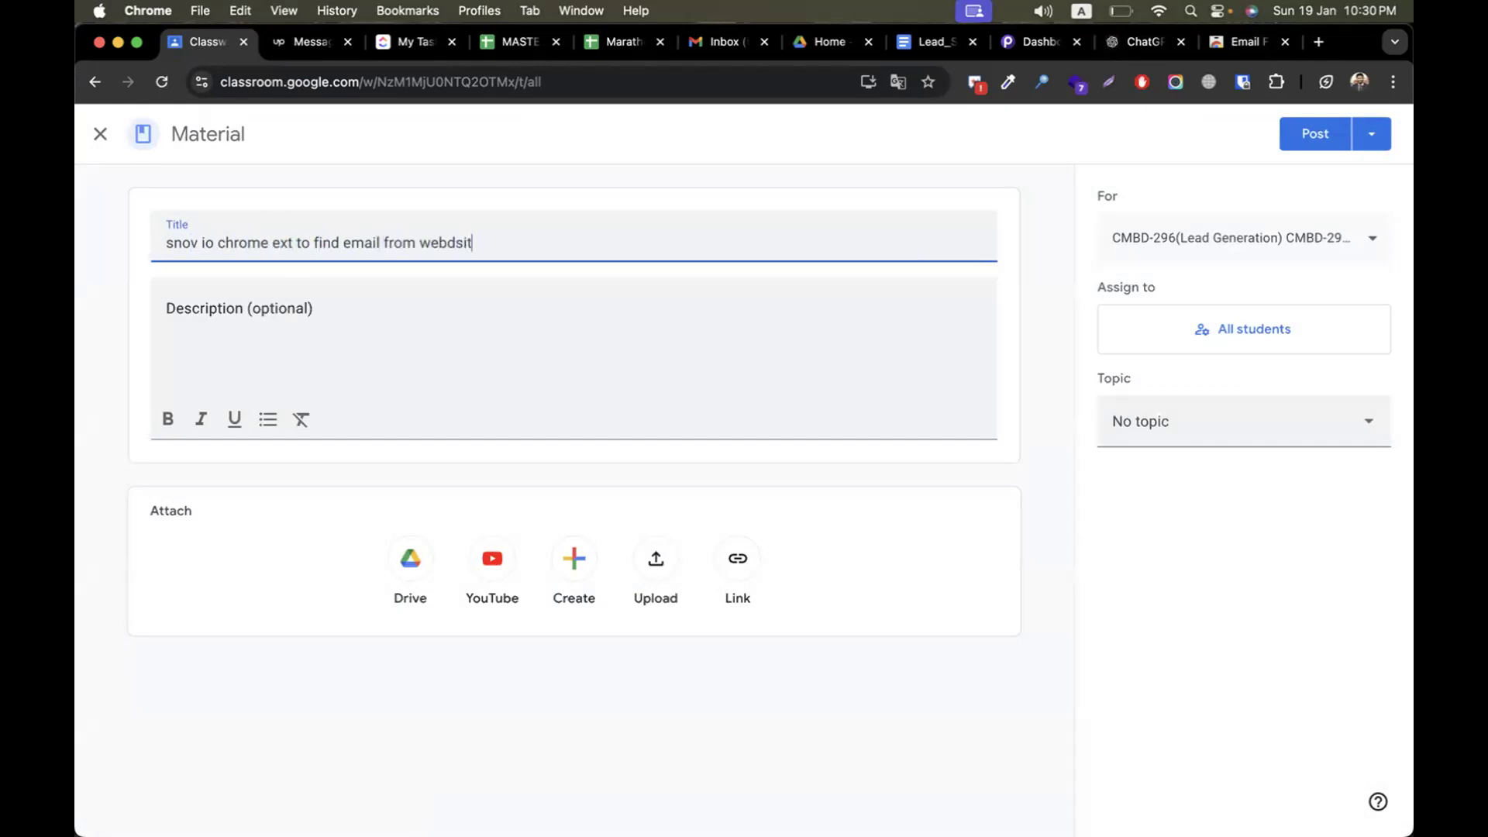
pyautogui.click(383, 350)
pyautogui.press('super+v')
# Place the Snov.io material under the Episode-08 (Yellow Pages Spider) topic and post it
pyautogui.click(1152, 422)
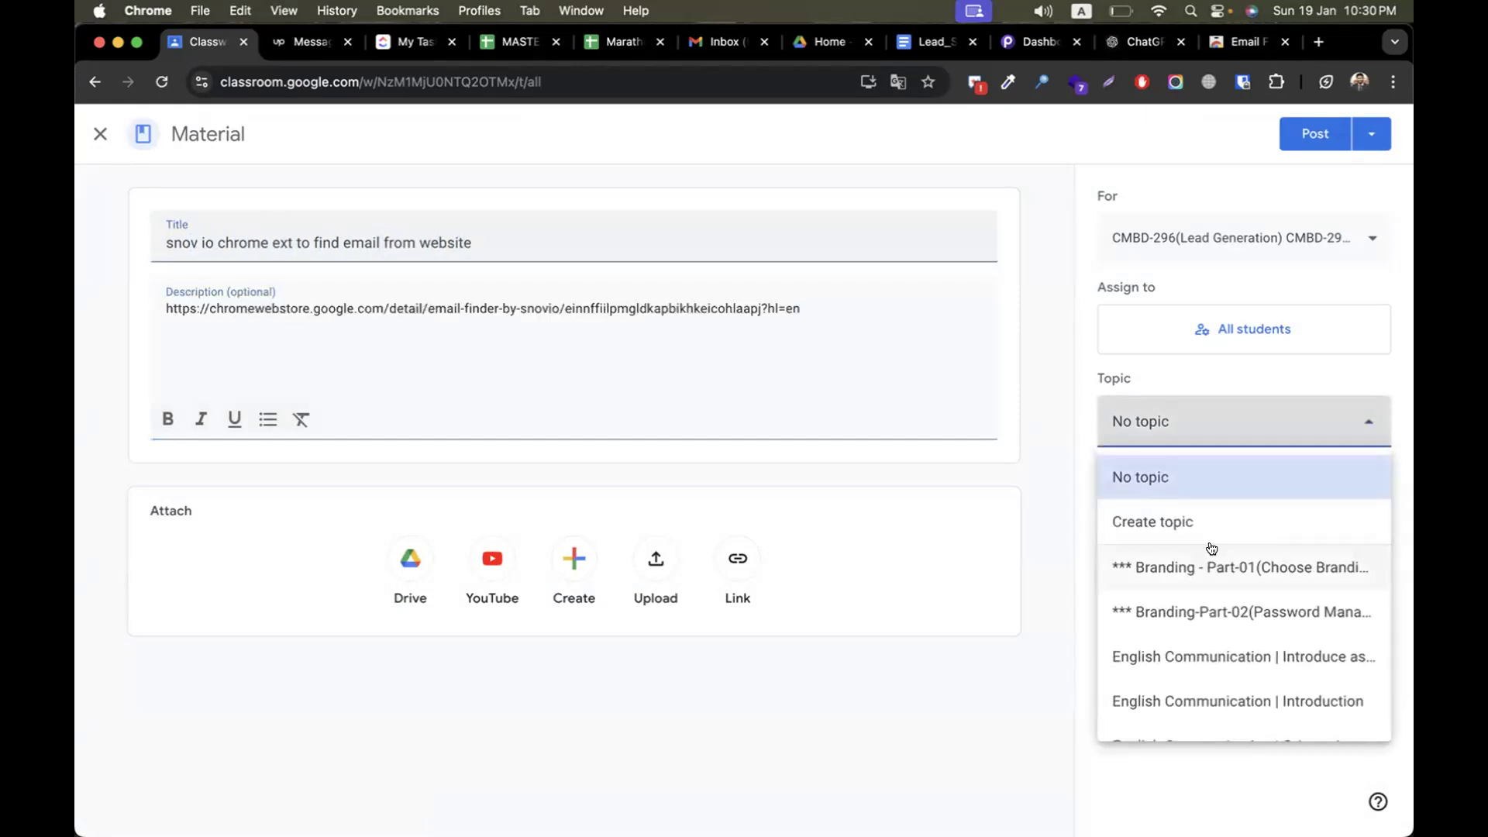
pyautogui.scroll(-5, 1211, 542)
pyautogui.click(1230, 709)
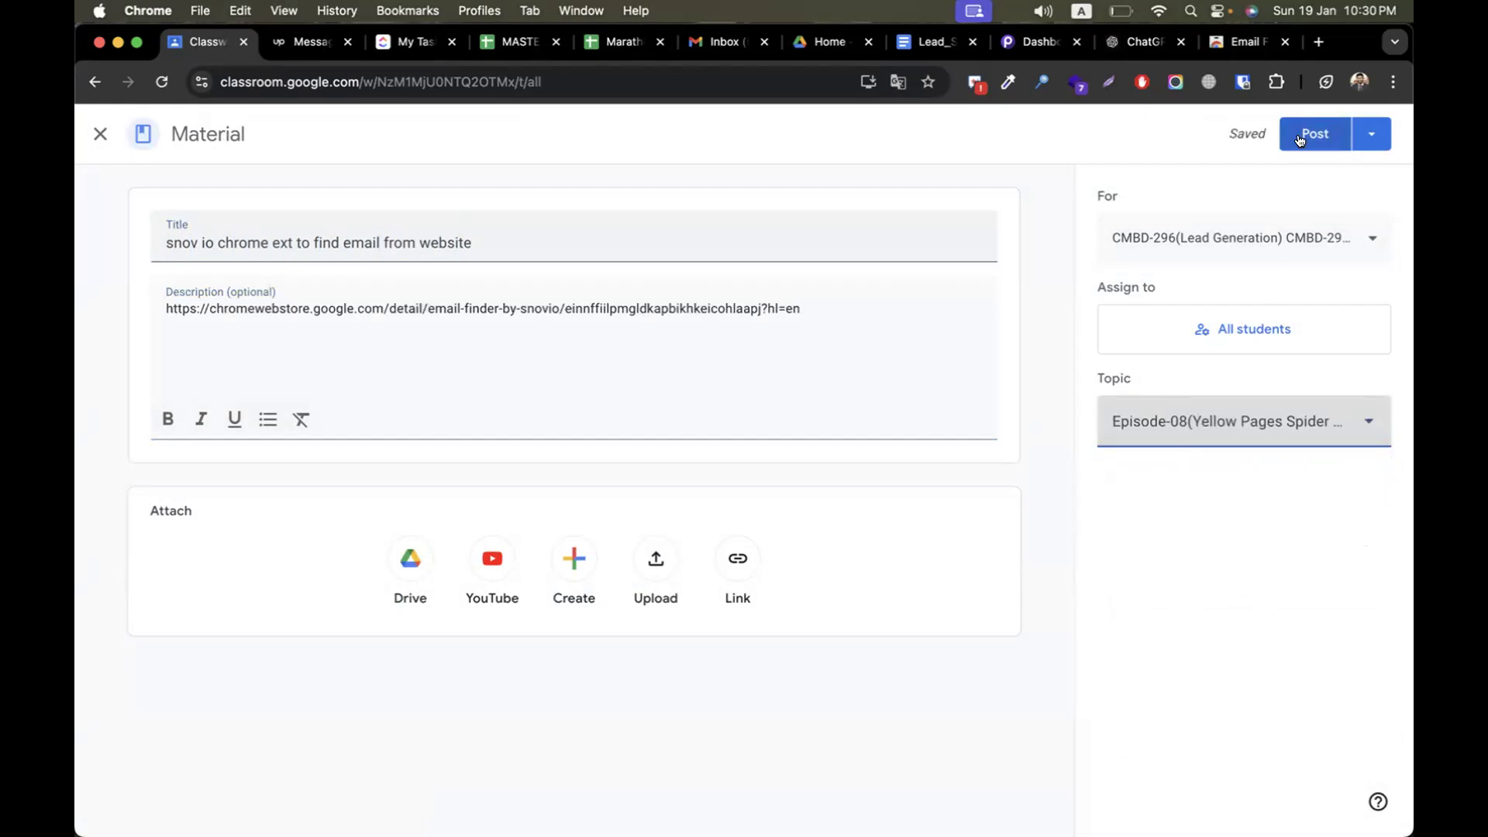
pyautogui.click(1301, 138)
# Search Google for "site:linkedin.com codemanbd" in the Chrome Web Store tab
pyautogui.click(1242, 42)
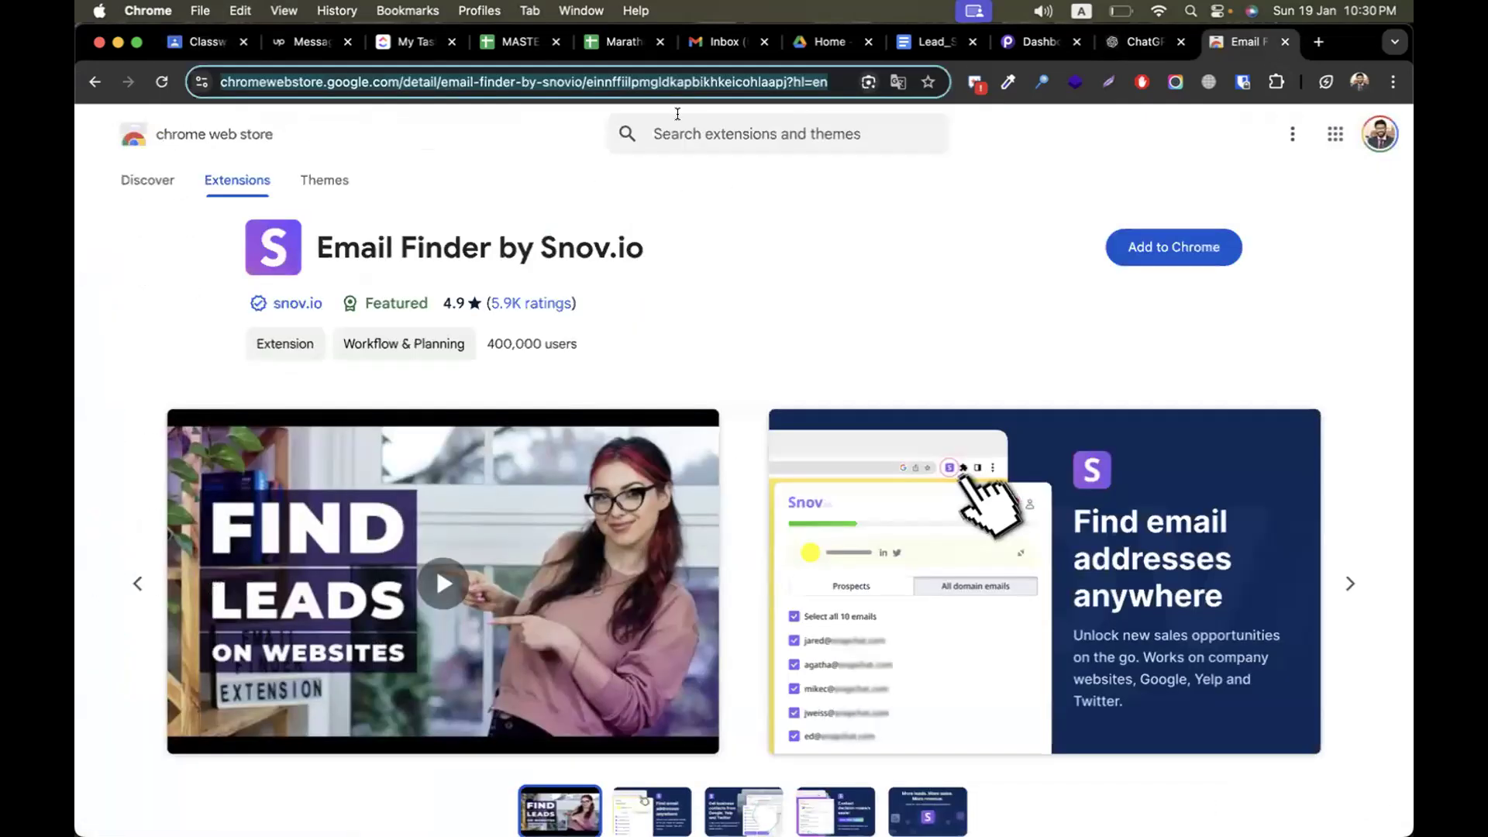
pyautogui.write('site')
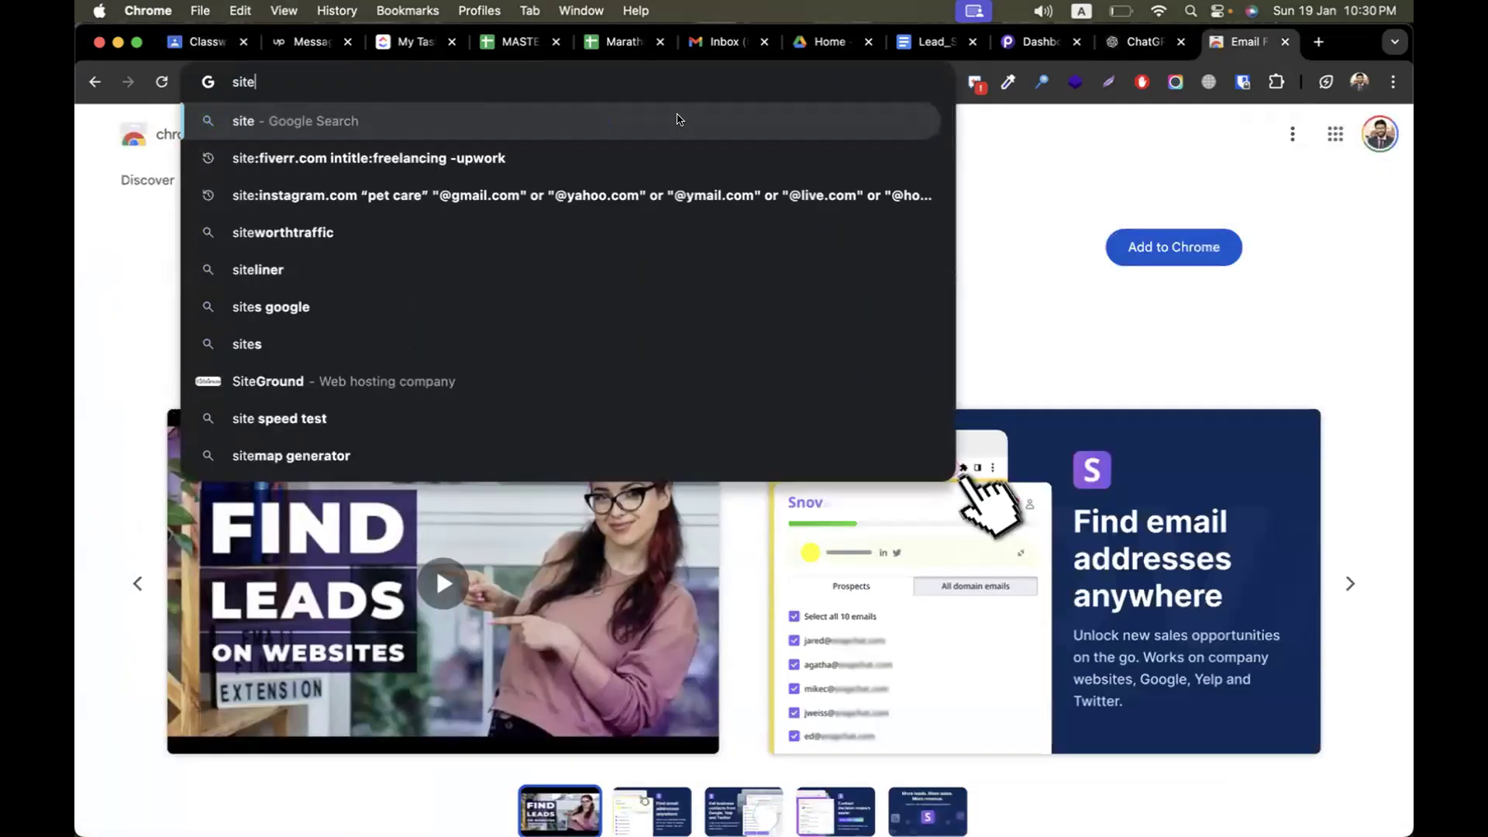
pyautogui.write(':lin')
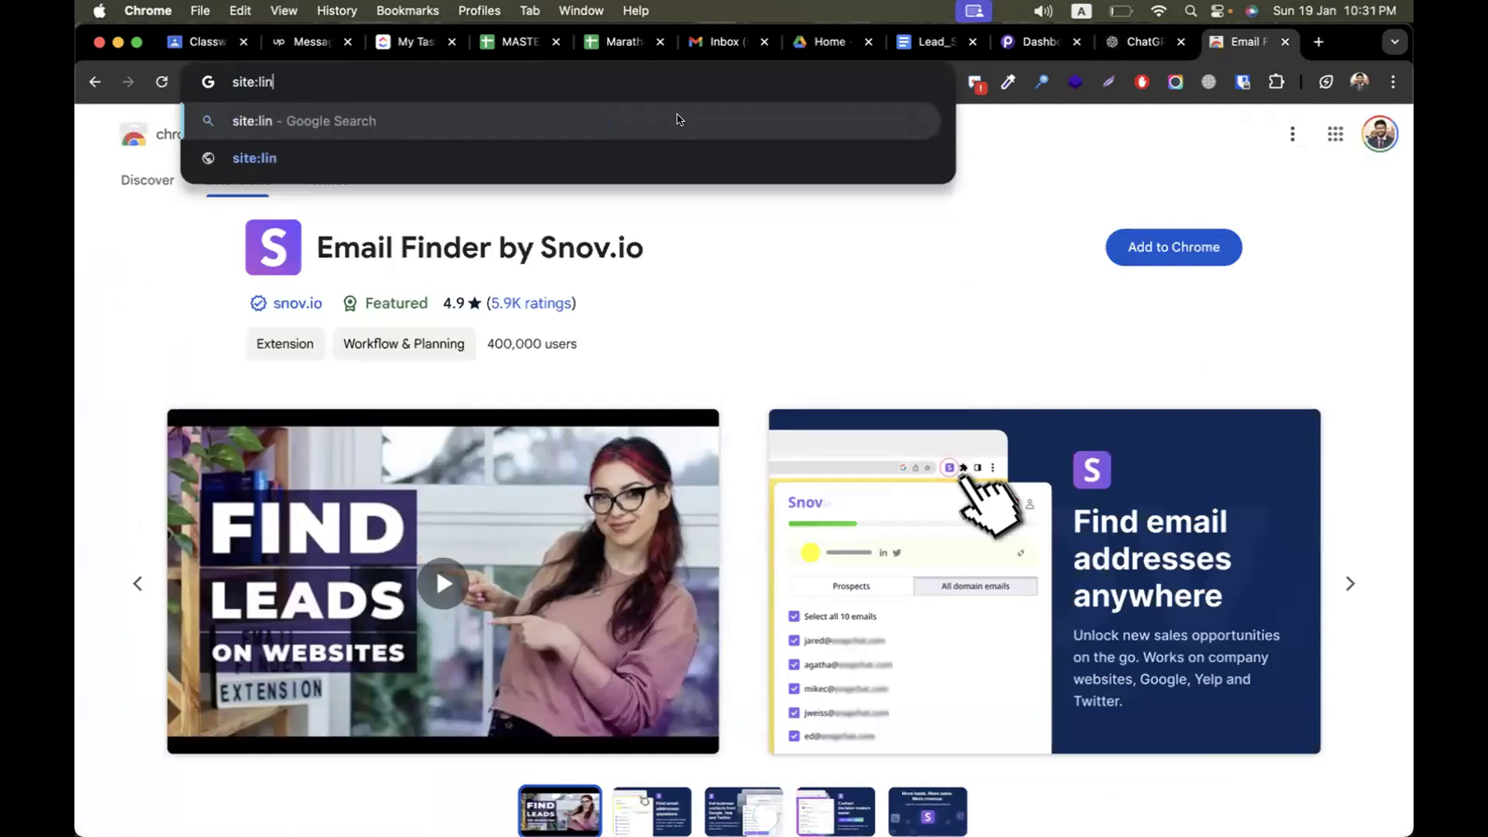
pyautogui.write('kedin.com codemanbd')
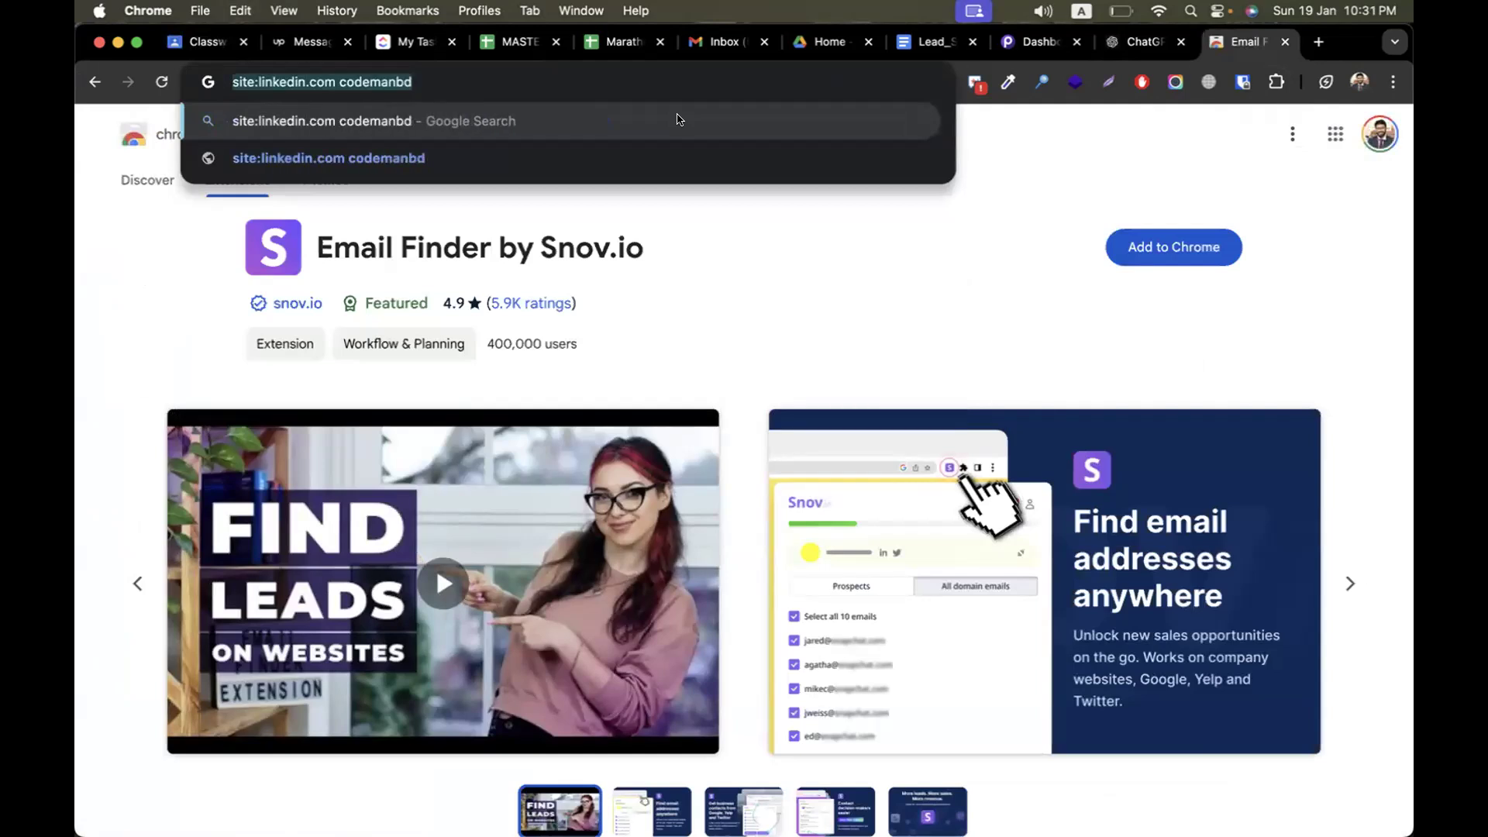
pyautogui.press('Return')
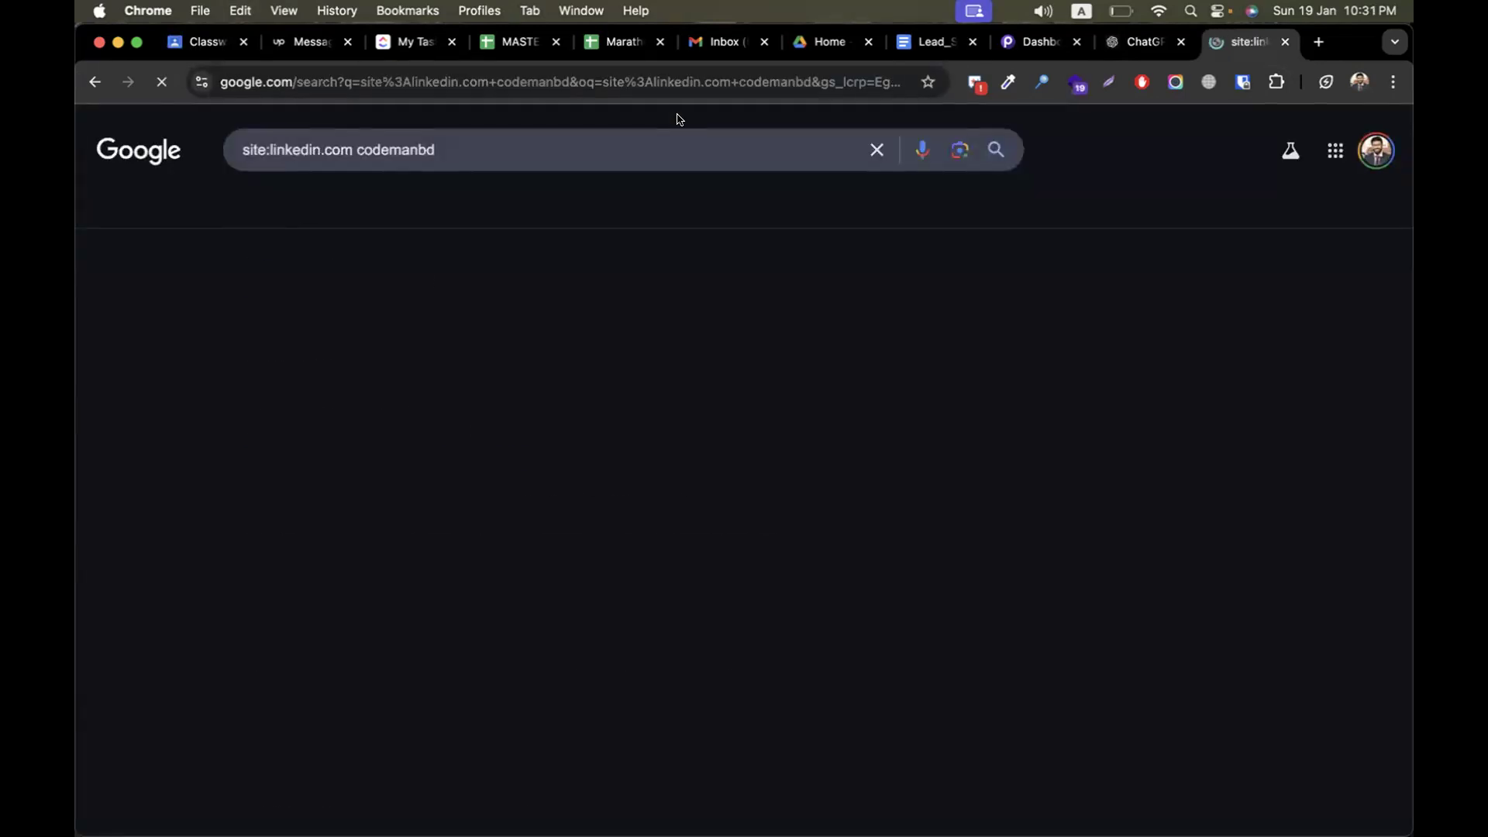
# Create a Classroom Material titled "linkedin company page find" with "site:linkedin.com codemanbd" as its description
pyautogui.click(198, 41)
pyautogui.click(582, 245)
pyautogui.click(639, 443)
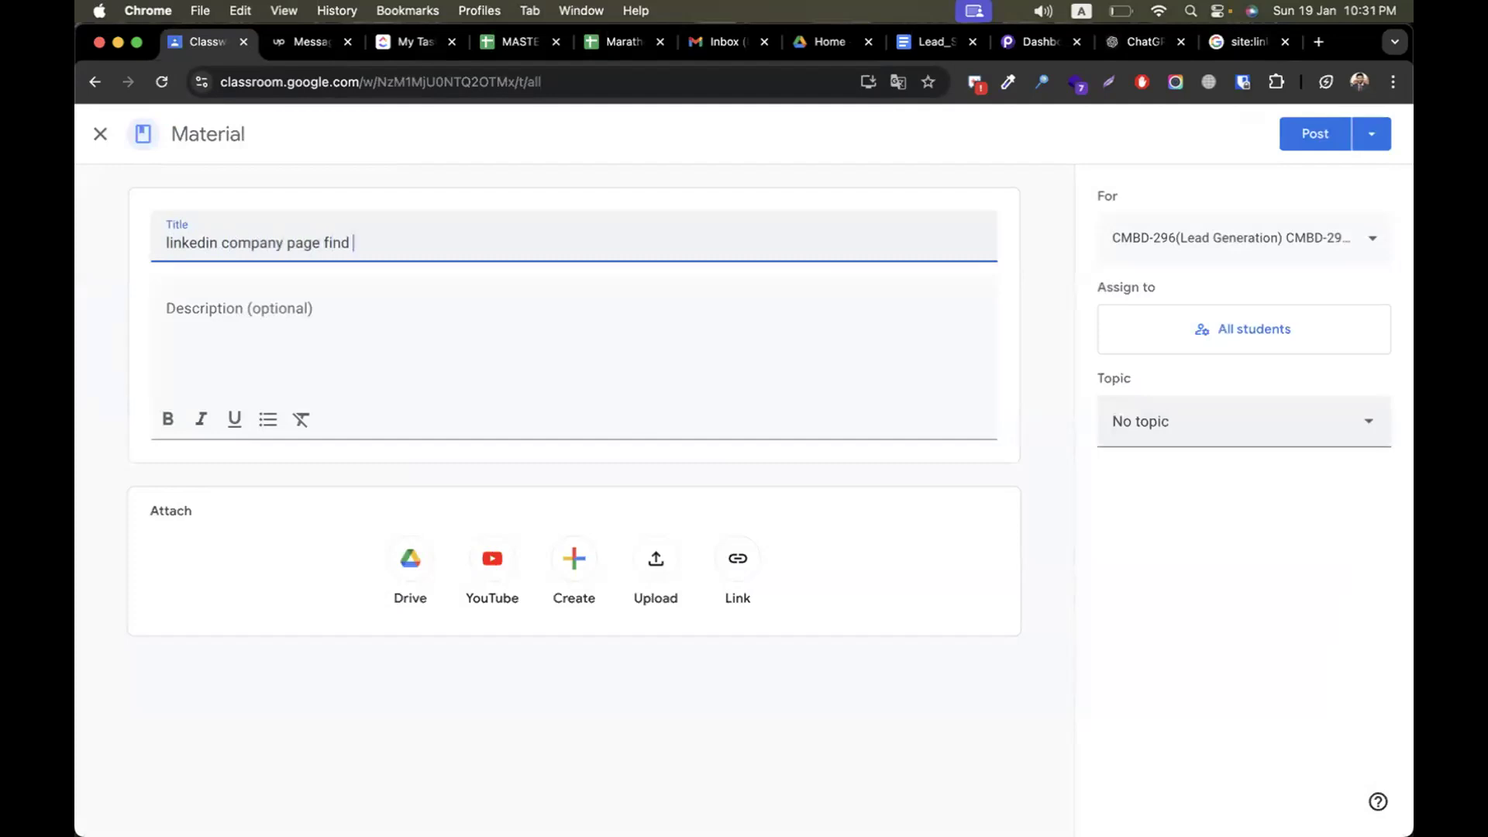
pyautogui.click(454, 372)
pyautogui.write('site:linkedin.com codemanbd')
# Set the LinkedIn company page material's topic to Episode-08 (Yellow Pages Spider) and post it
pyautogui.click(1159, 426)
pyautogui.scroll(-5, 1185, 597)
pyautogui.click(1216, 713)
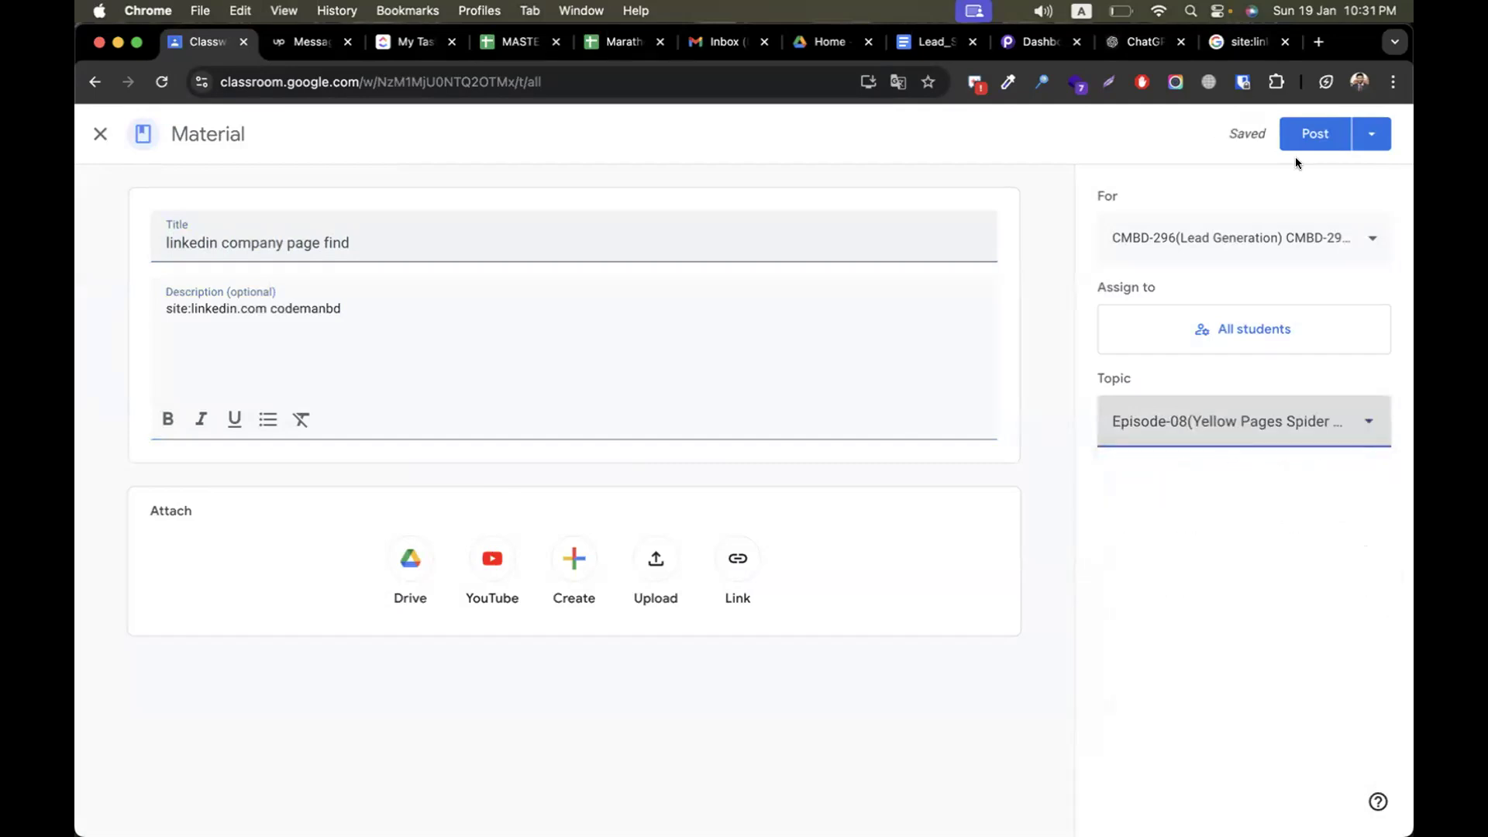
pyautogui.click(1300, 137)
# Return to the Google results and change the search query to "zoominfo codemanbd"
pyautogui.click(1248, 41)
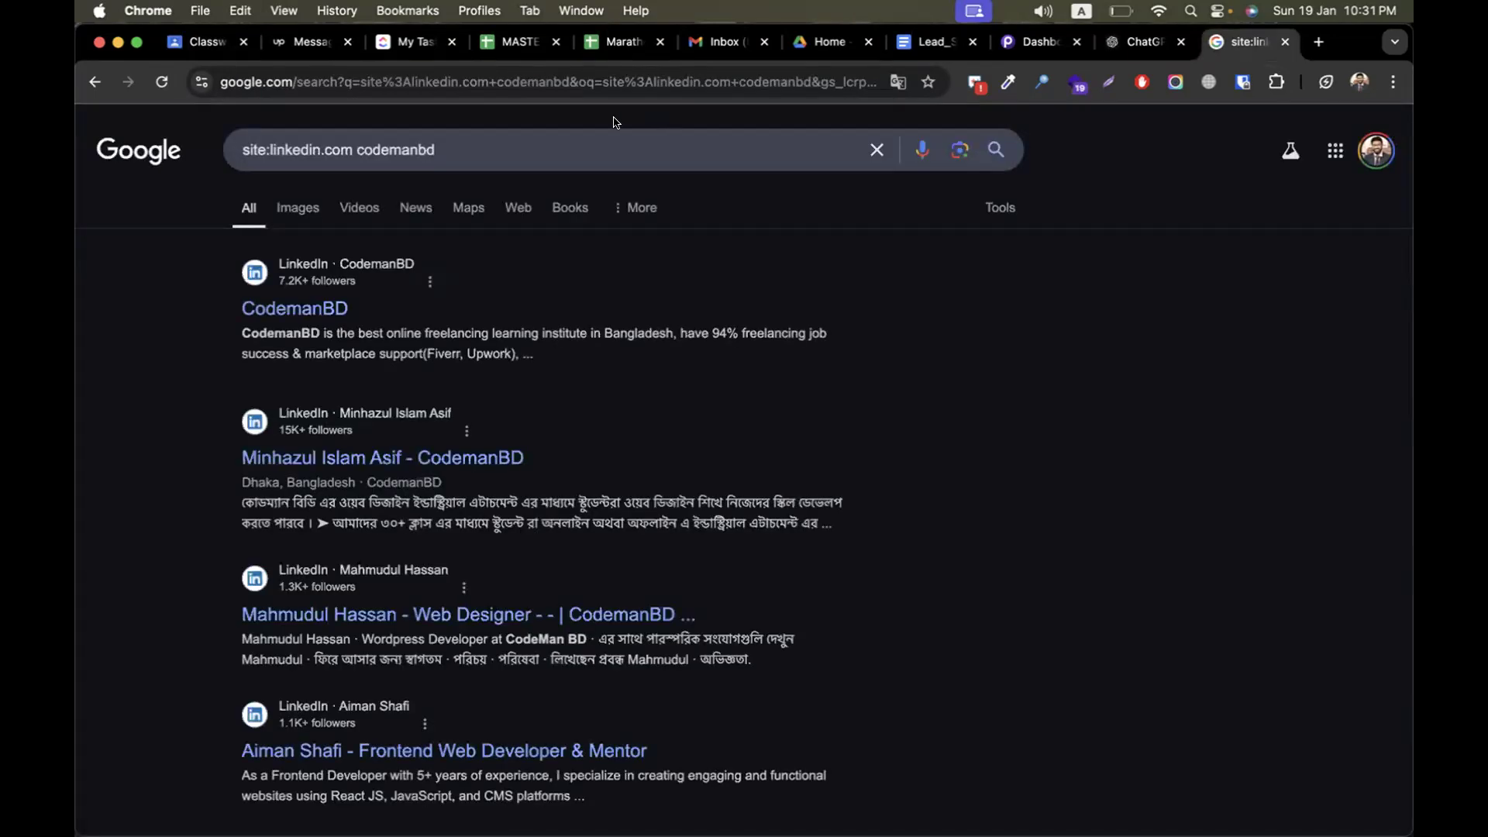
pyautogui.click(353, 147)
pyautogui.press('super+BackSpace')
pyautogui.write('zoominfo')
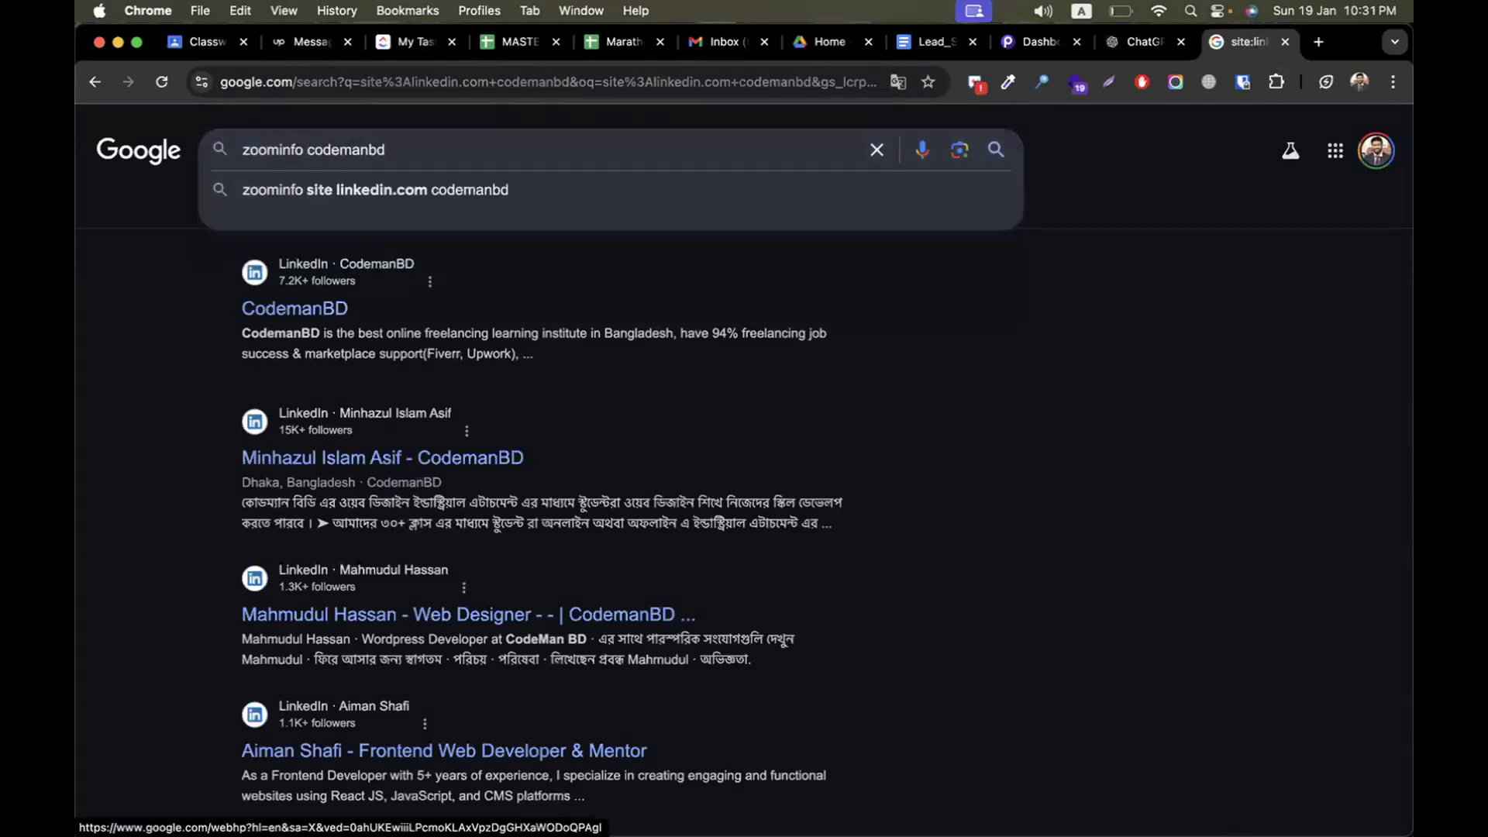
pyautogui.press('Return')
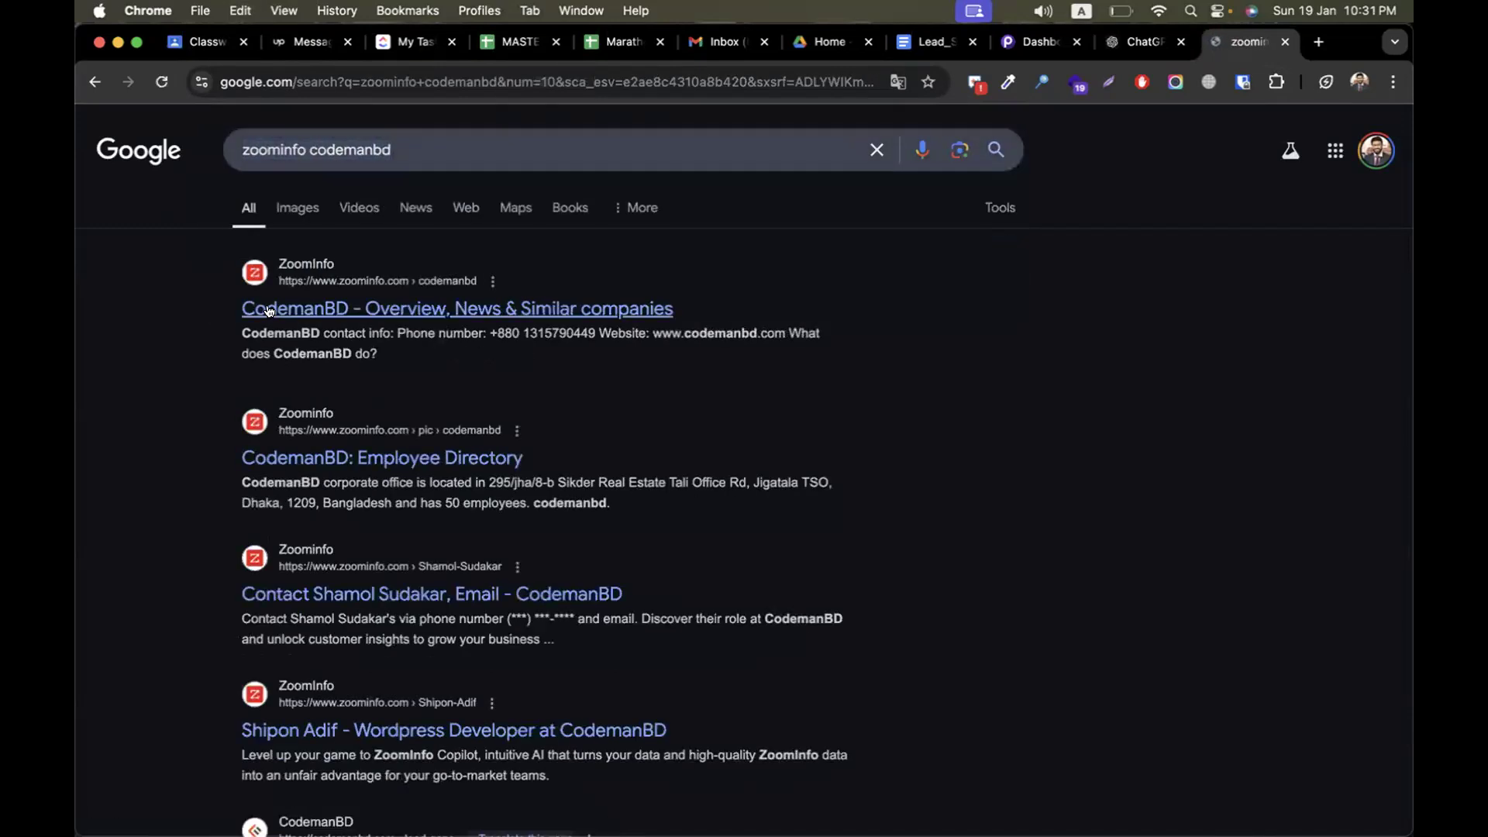
# Create a Classroom Material titled "company address find" with "zoominfo codemanbd" as its description
pyautogui.click(203, 43)
pyautogui.click(597, 248)
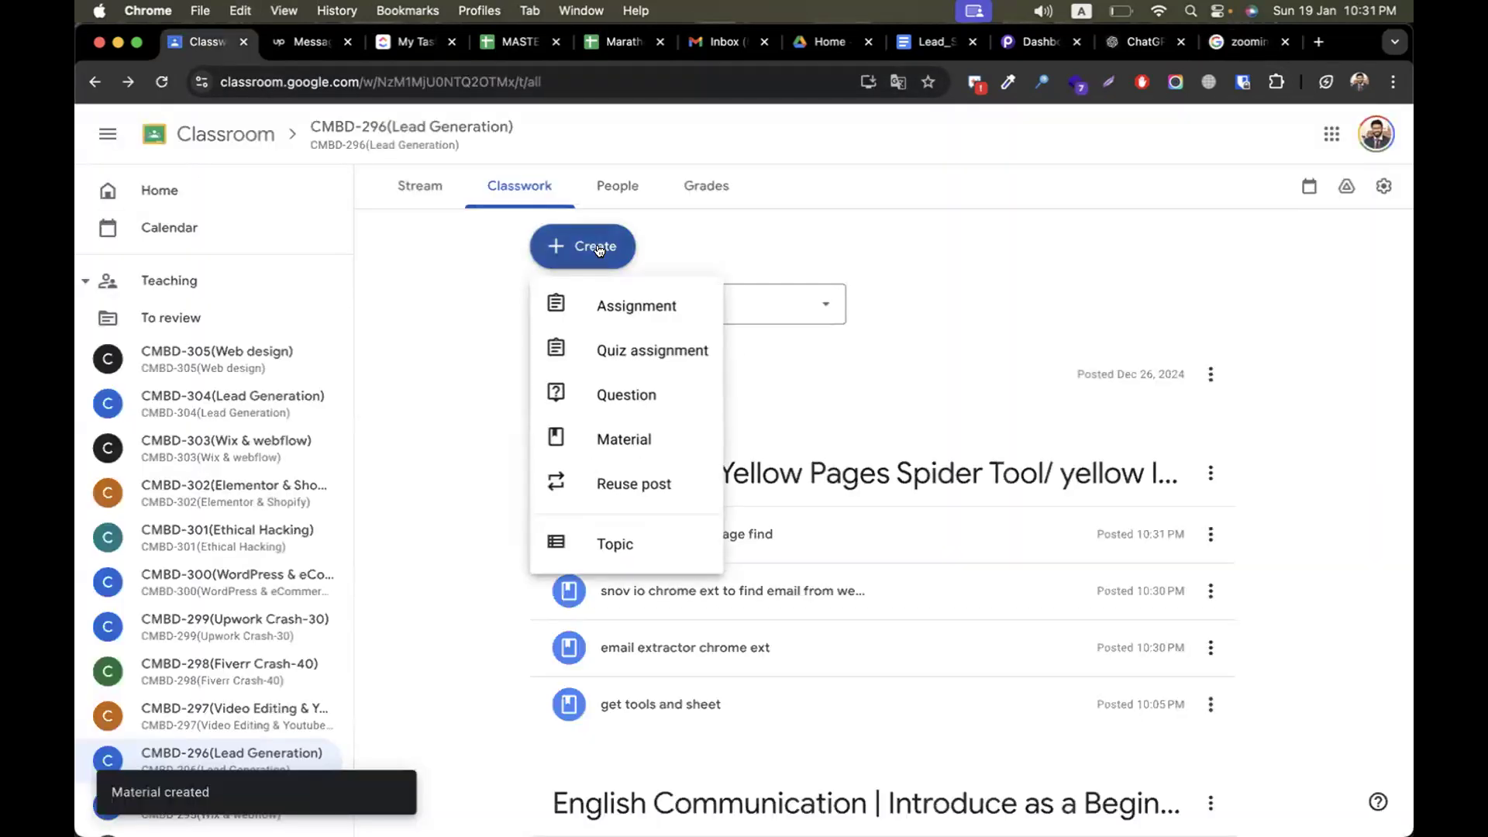
pyautogui.click(634, 438)
pyautogui.write('company address find')
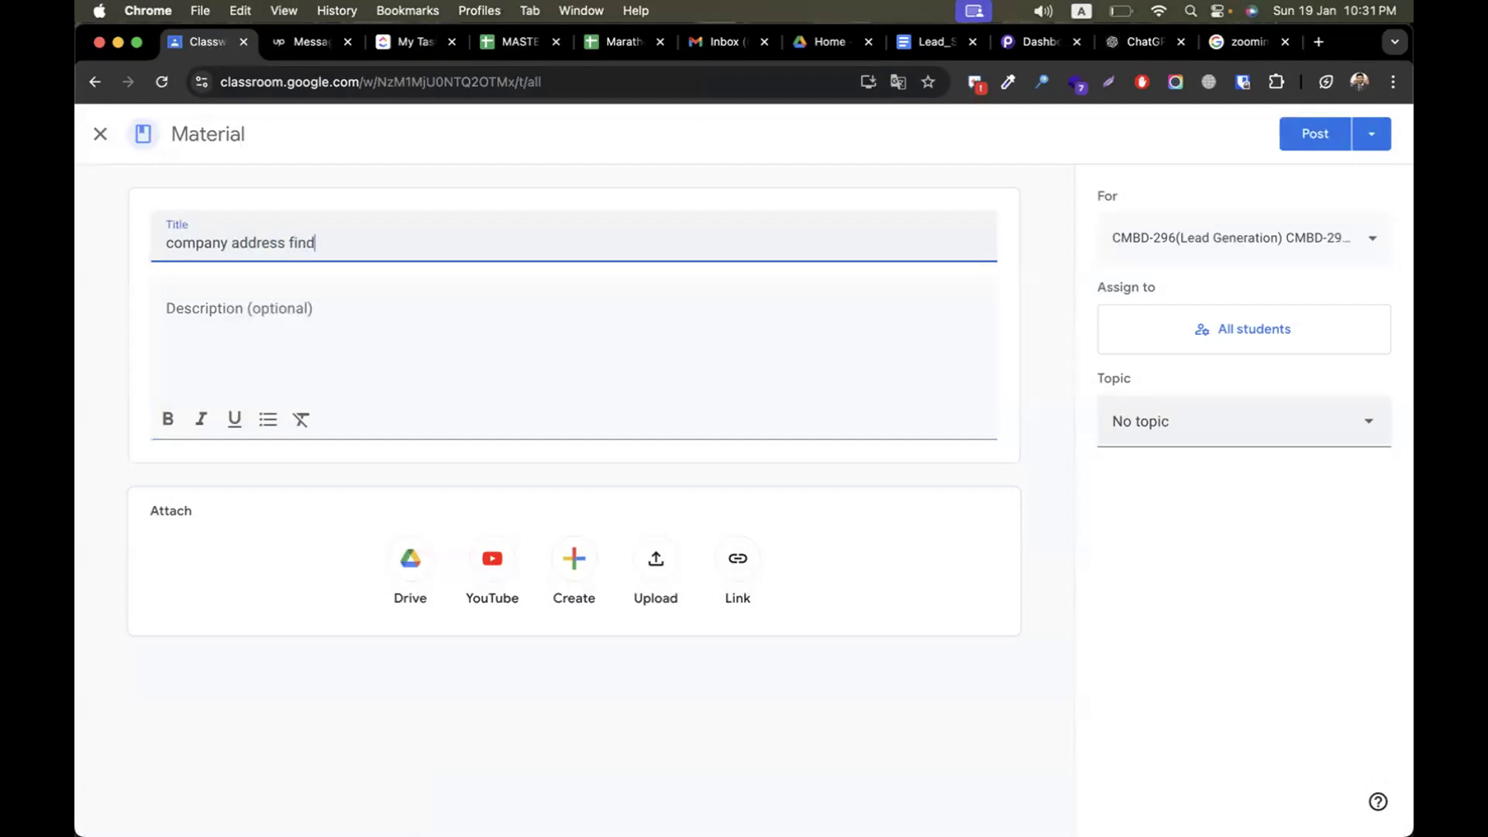
pyautogui.click(516, 419)
pyautogui.write('zoominfo codemanbd')
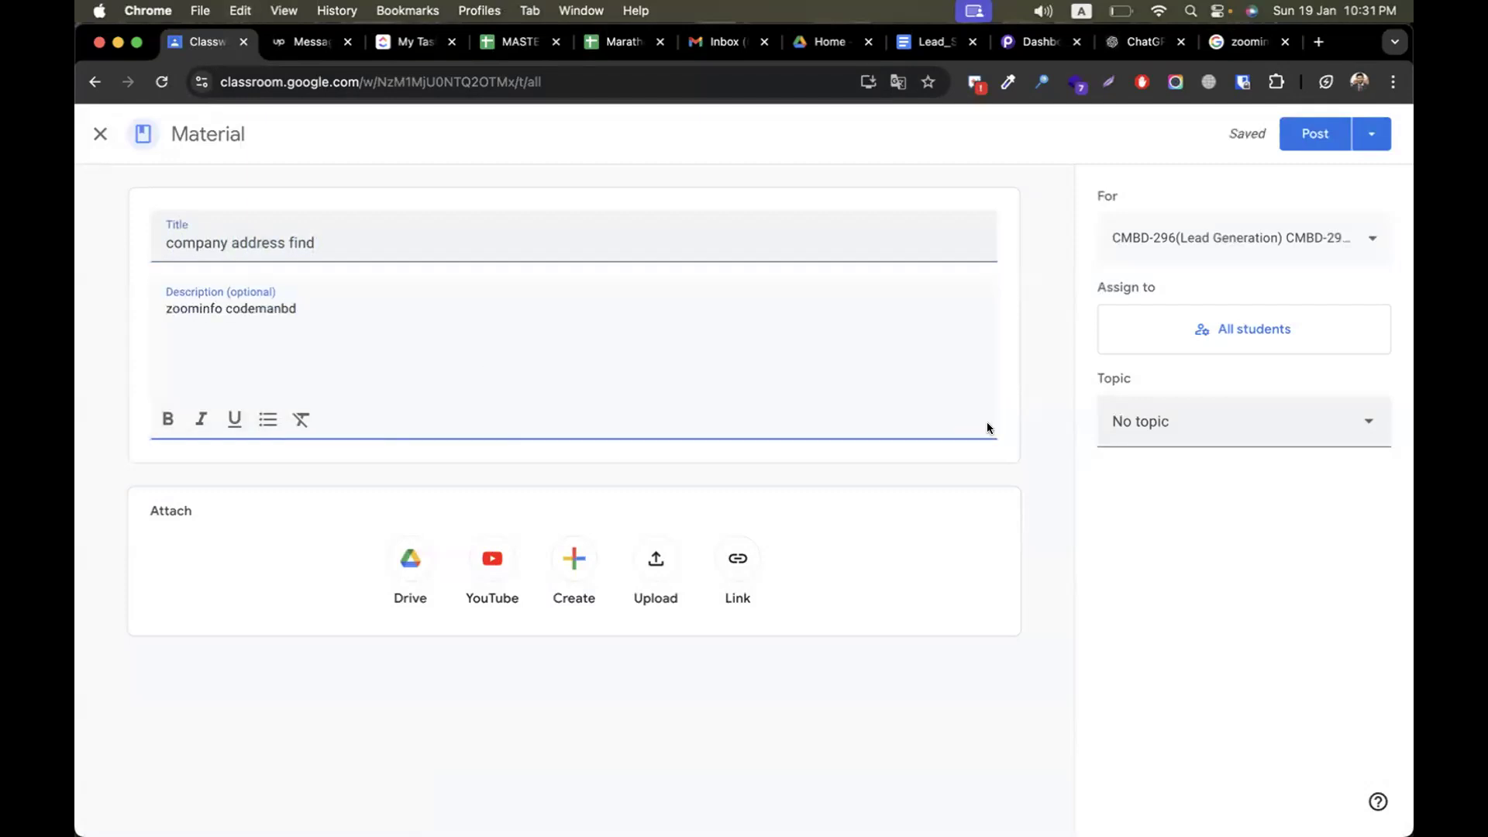
# Search Google for "codemanbd" alone and examine the results for the company's information
pyautogui.click(1245, 41)
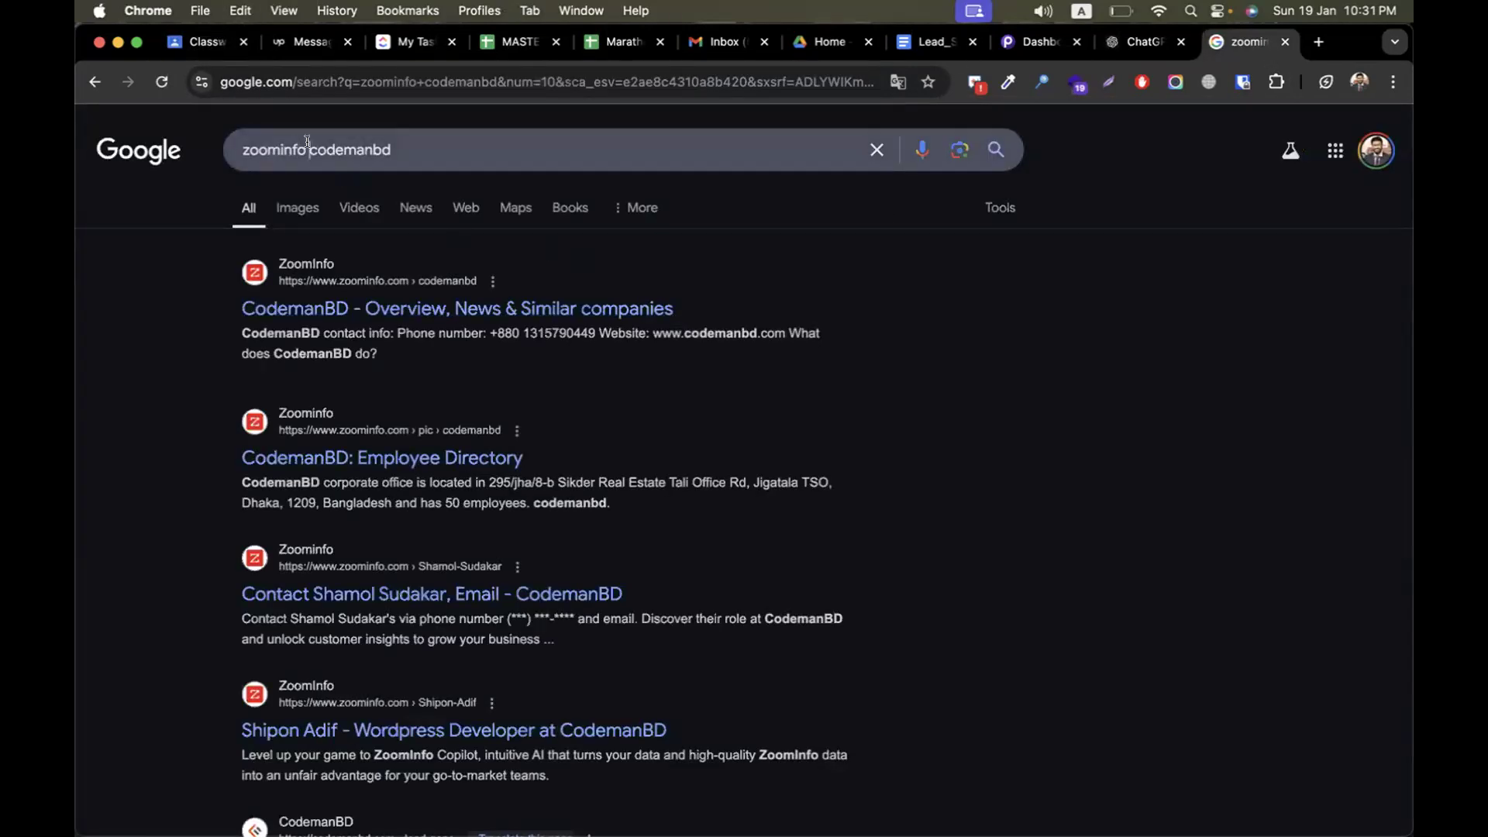
pyautogui.doubleClick(307, 142)
pyautogui.press('BackSpace')
pyautogui.press('Return')
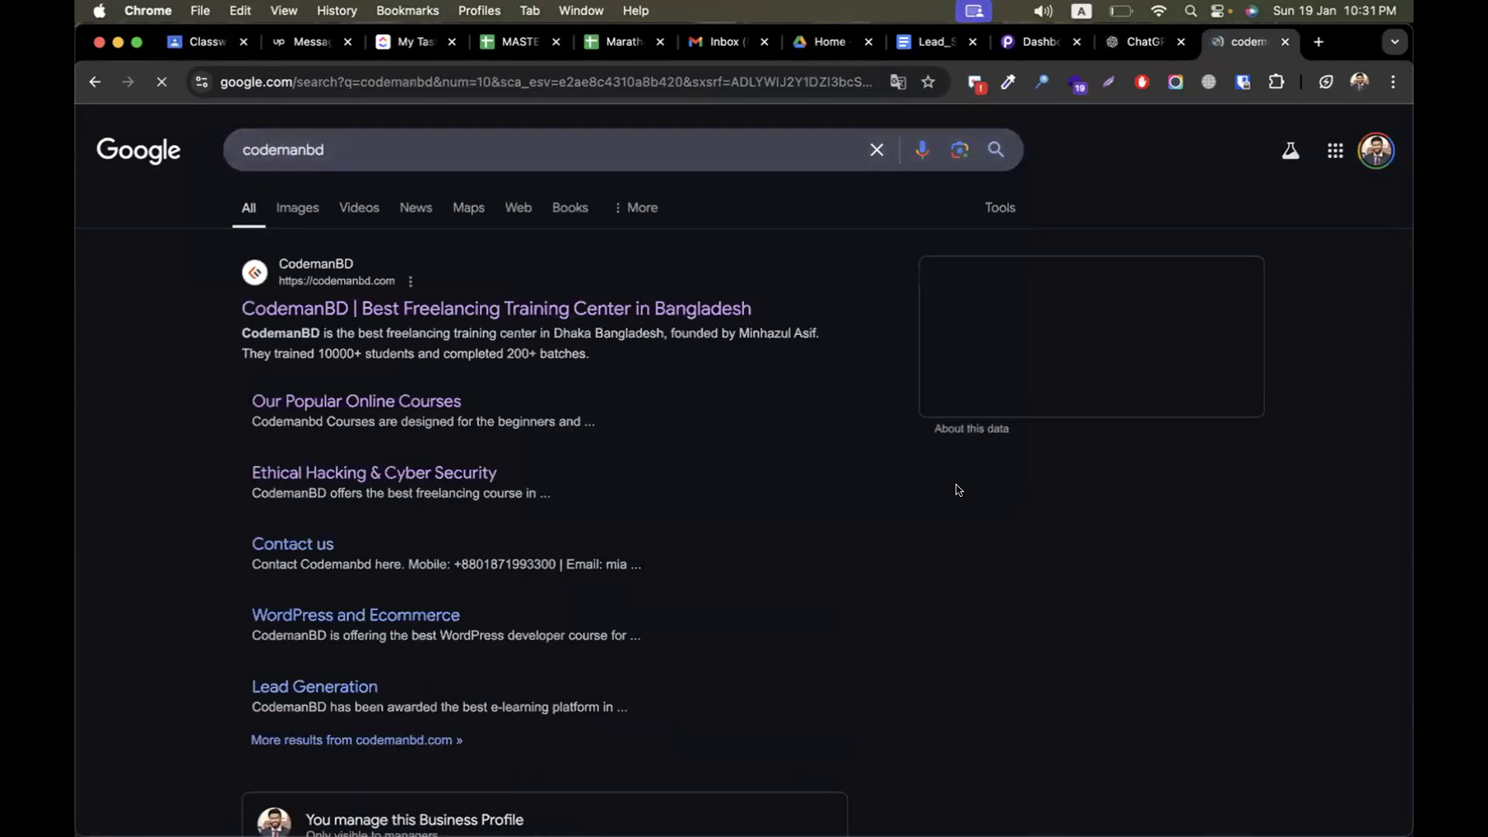
pyautogui.click(349, 140)
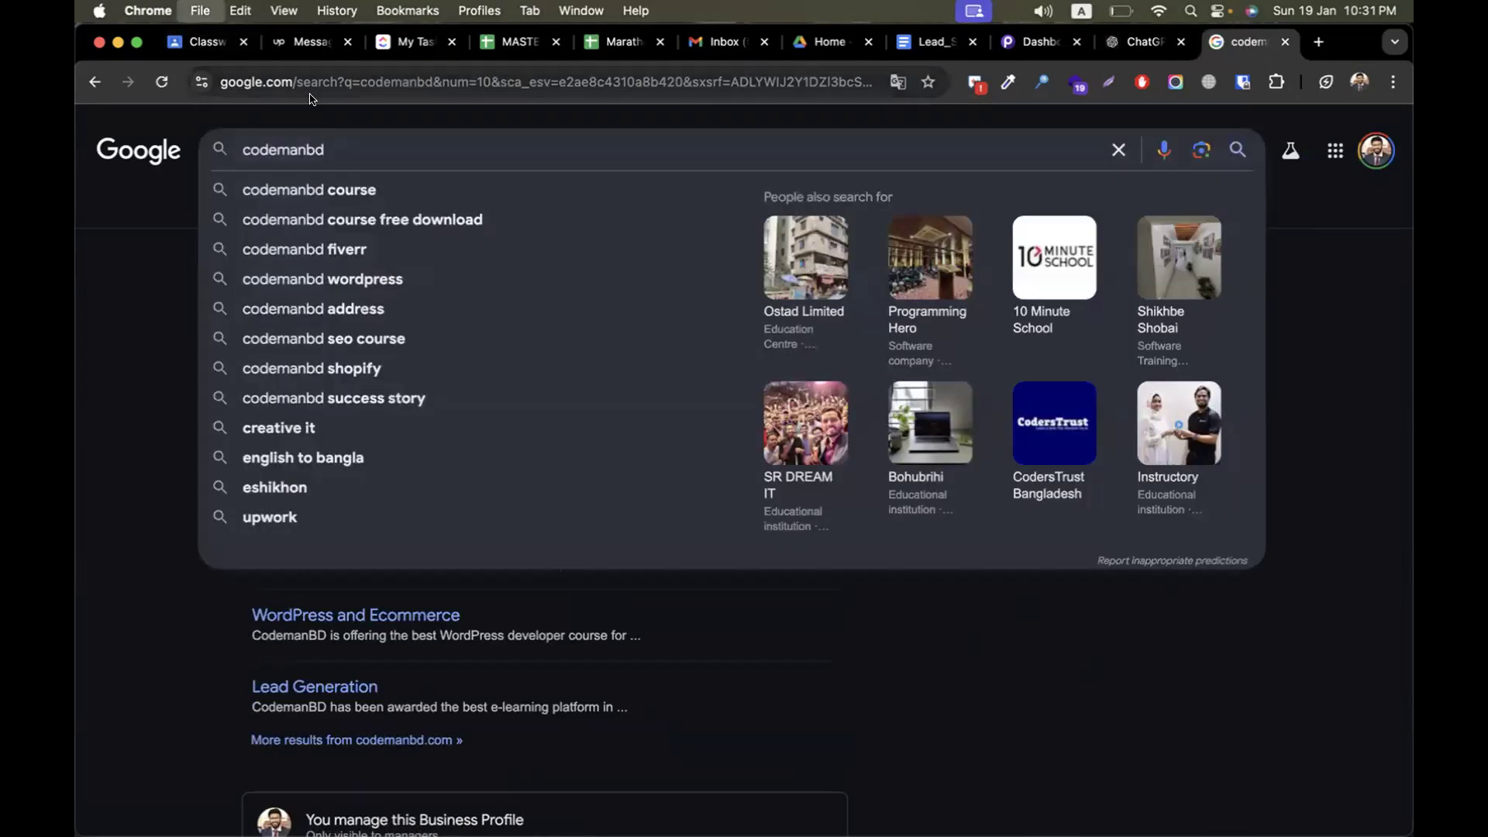
pyautogui.press('super+s')
pyautogui.click(979, 611)
# Add "or search company name on google and get data" below the ZoomInfo query in the Classroom material's description
pyautogui.click(199, 44)
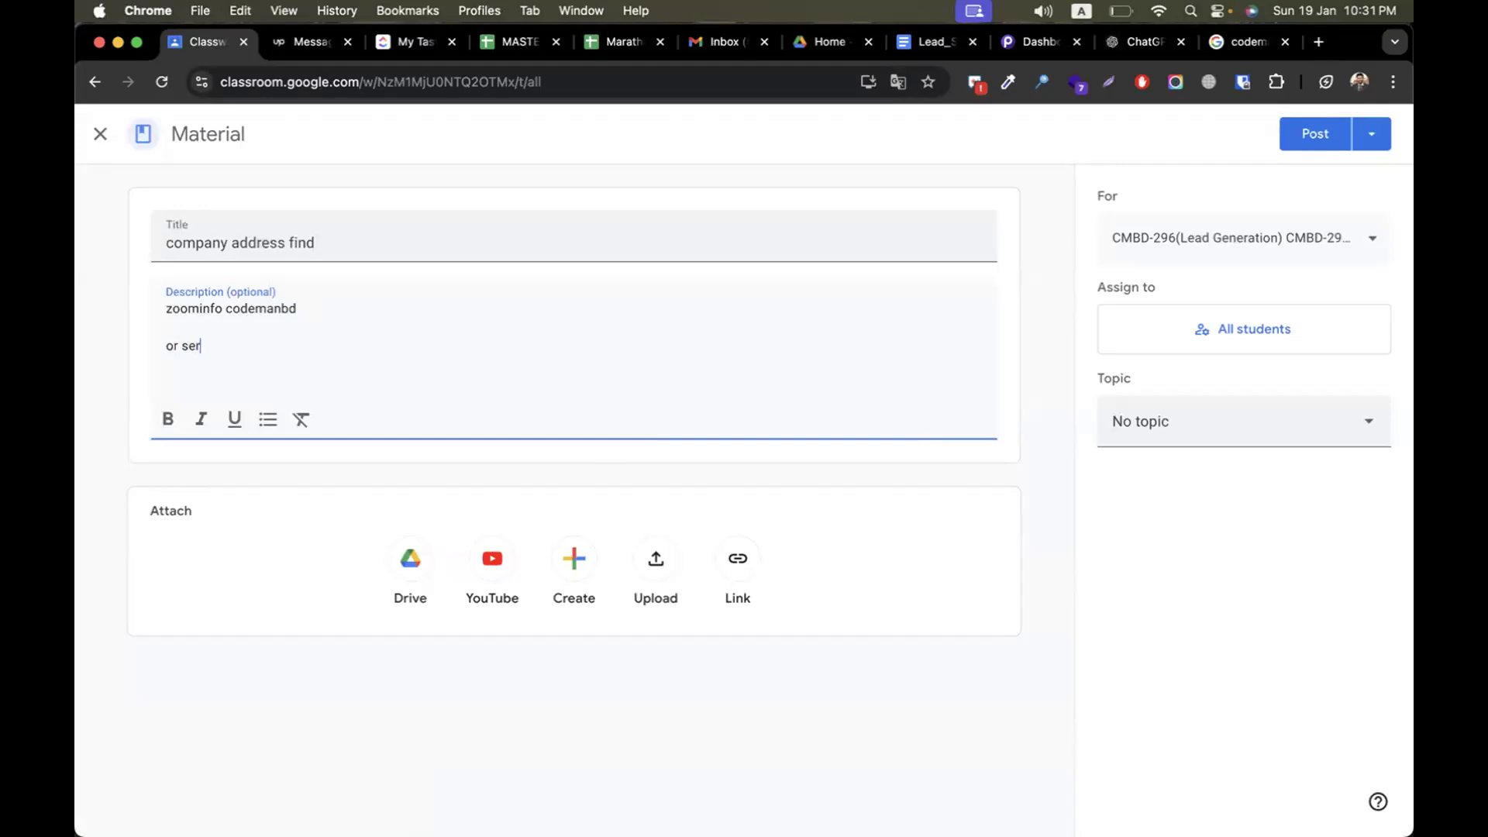
pyautogui.write('company name on goo')
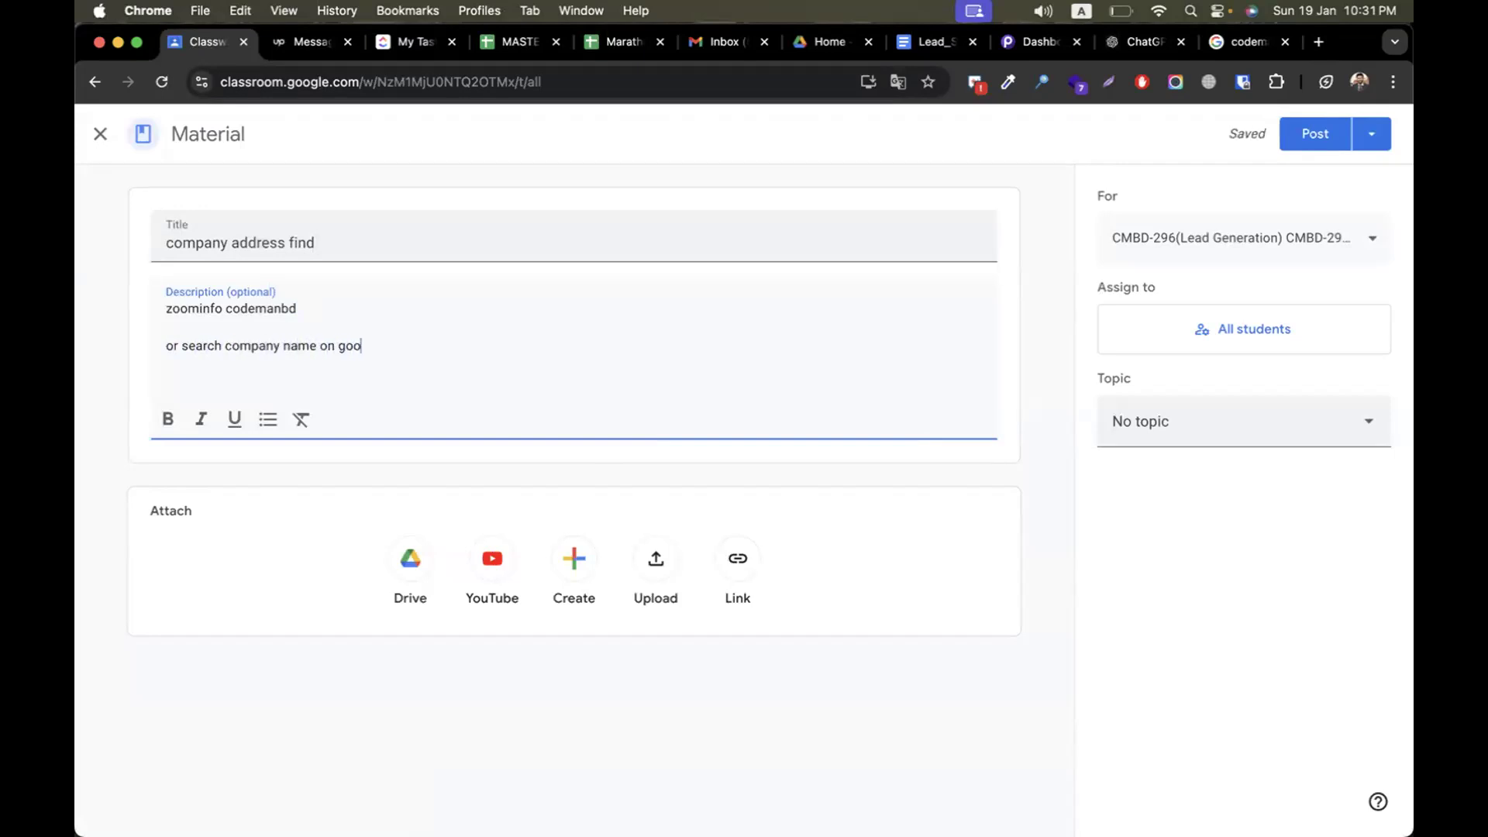
pyautogui.write('gle and get data ')
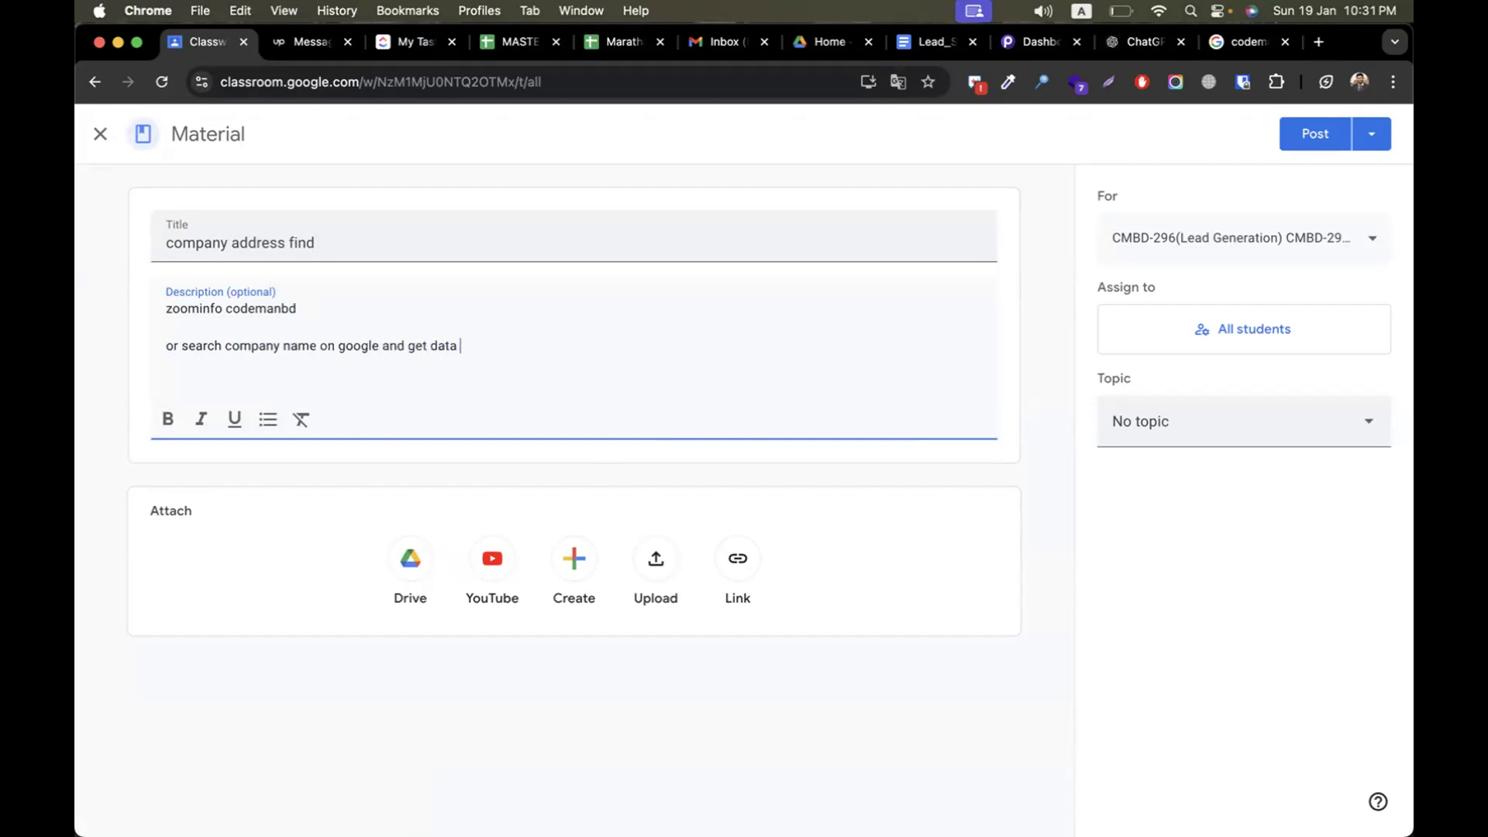
pyautogui.write('from google my business')
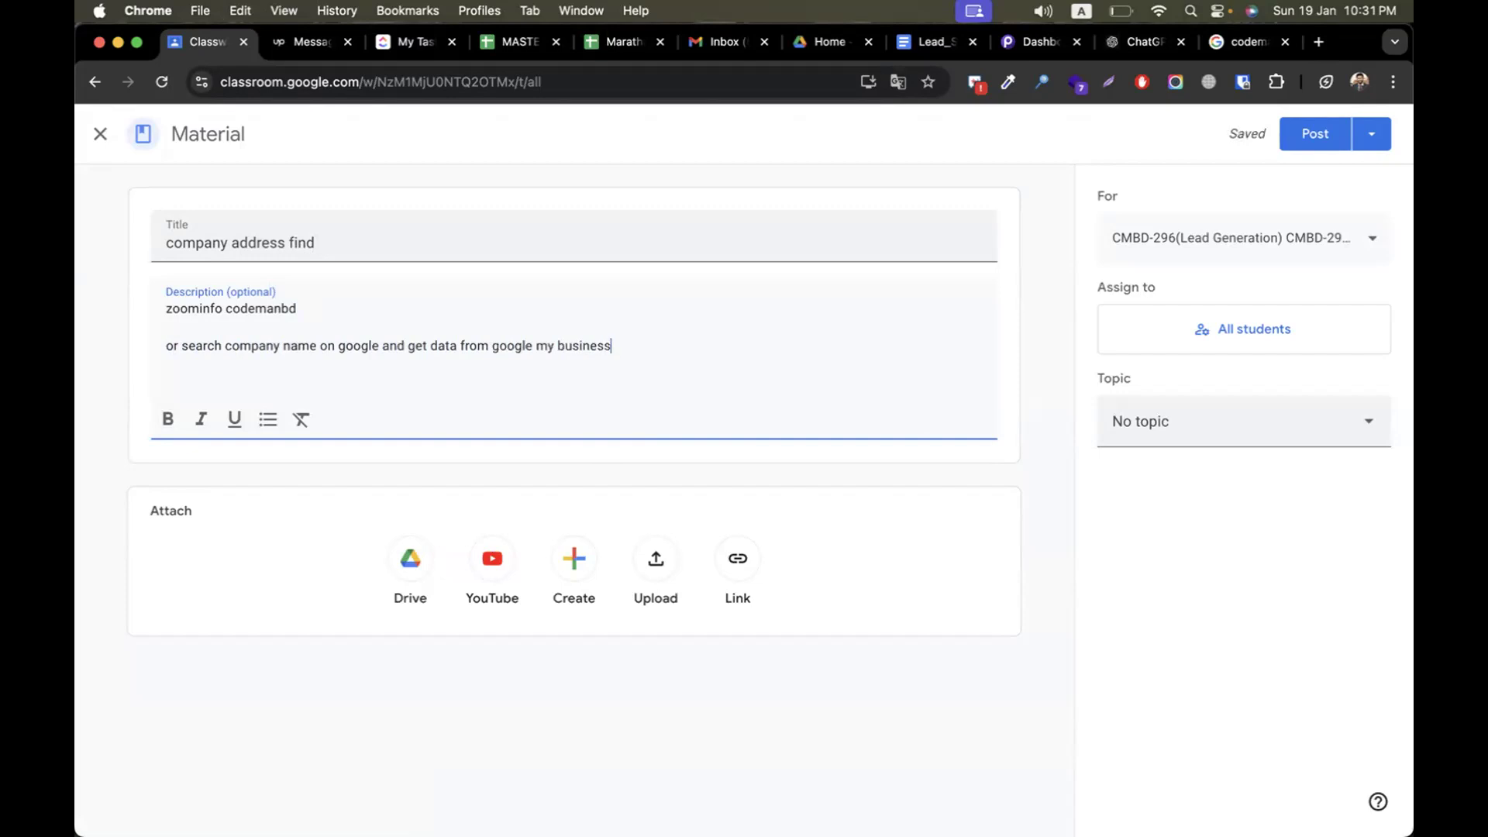
pyautogui.write(' 9GMB')
# Finish the second line of the material's description with "from google my business (GMB)"
pyautogui.press('Left')
pyautogui.press('Left')
pyautogui.press('Left')
pyautogui.press('Left')
pyautogui.hotkey('shift', 'Left')
# Assign the material to the Episode-08 (Yellow Pages Spider Tool) topic and post it
pyautogui.click(1166, 412)
pyautogui.scroll(-5, 1193, 621)
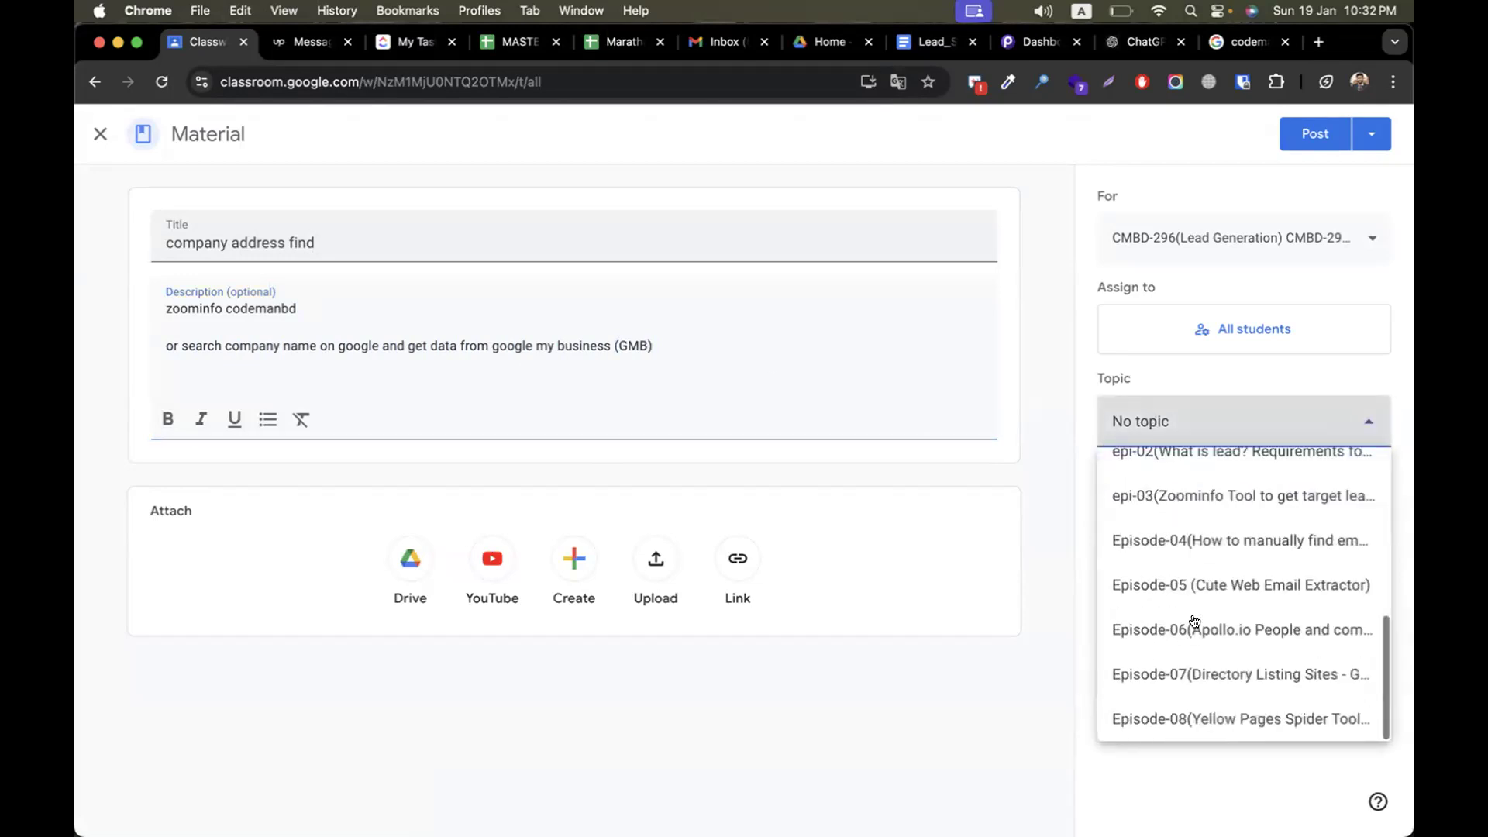
pyautogui.click(1310, 719)
pyautogui.click(1307, 136)
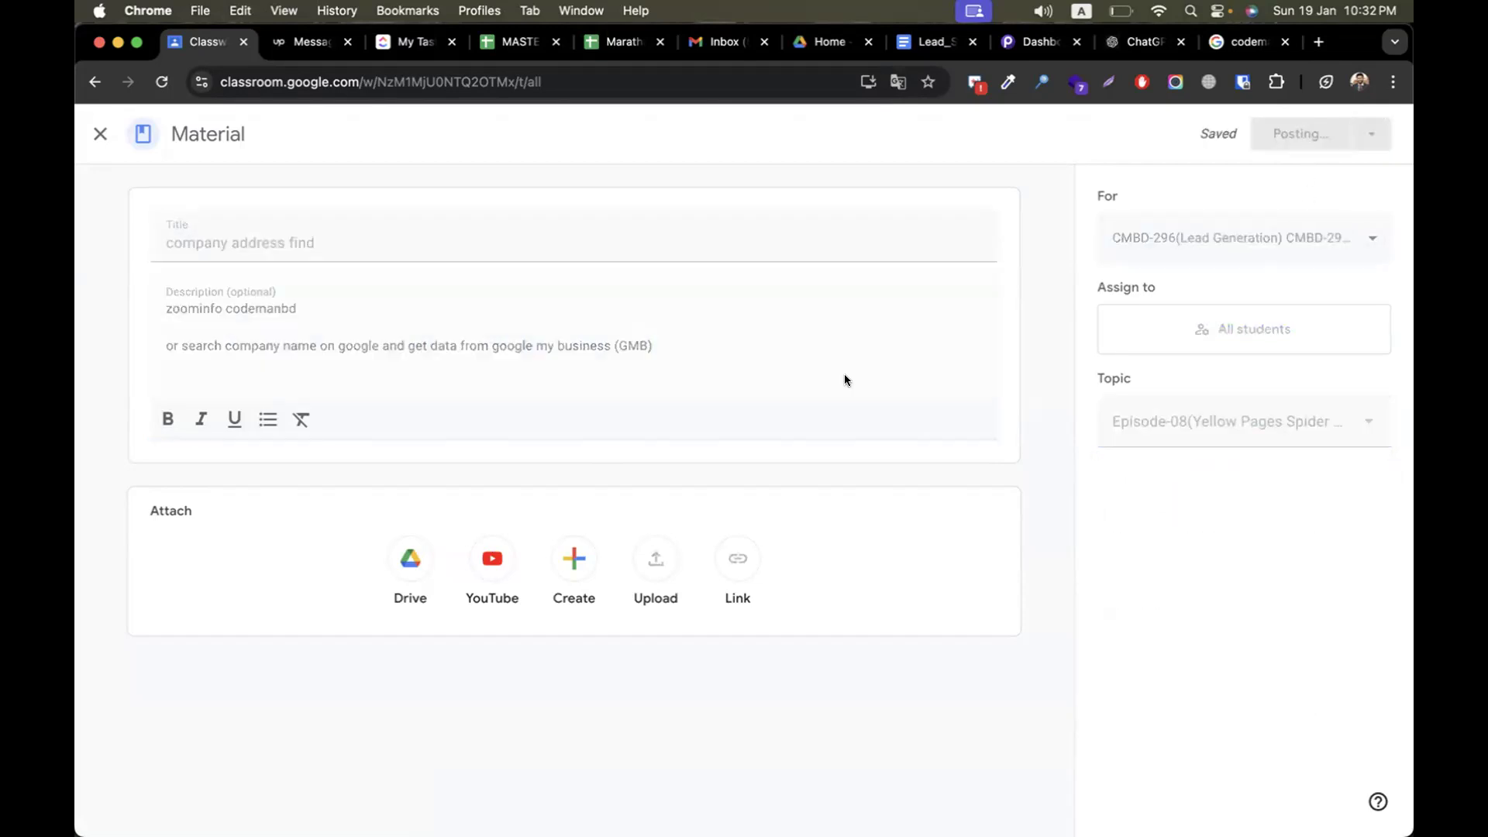
# Create a new Classroom assignment titled "Assignment - directory listing"
pyautogui.click(612, 249)
pyautogui.click(620, 304)
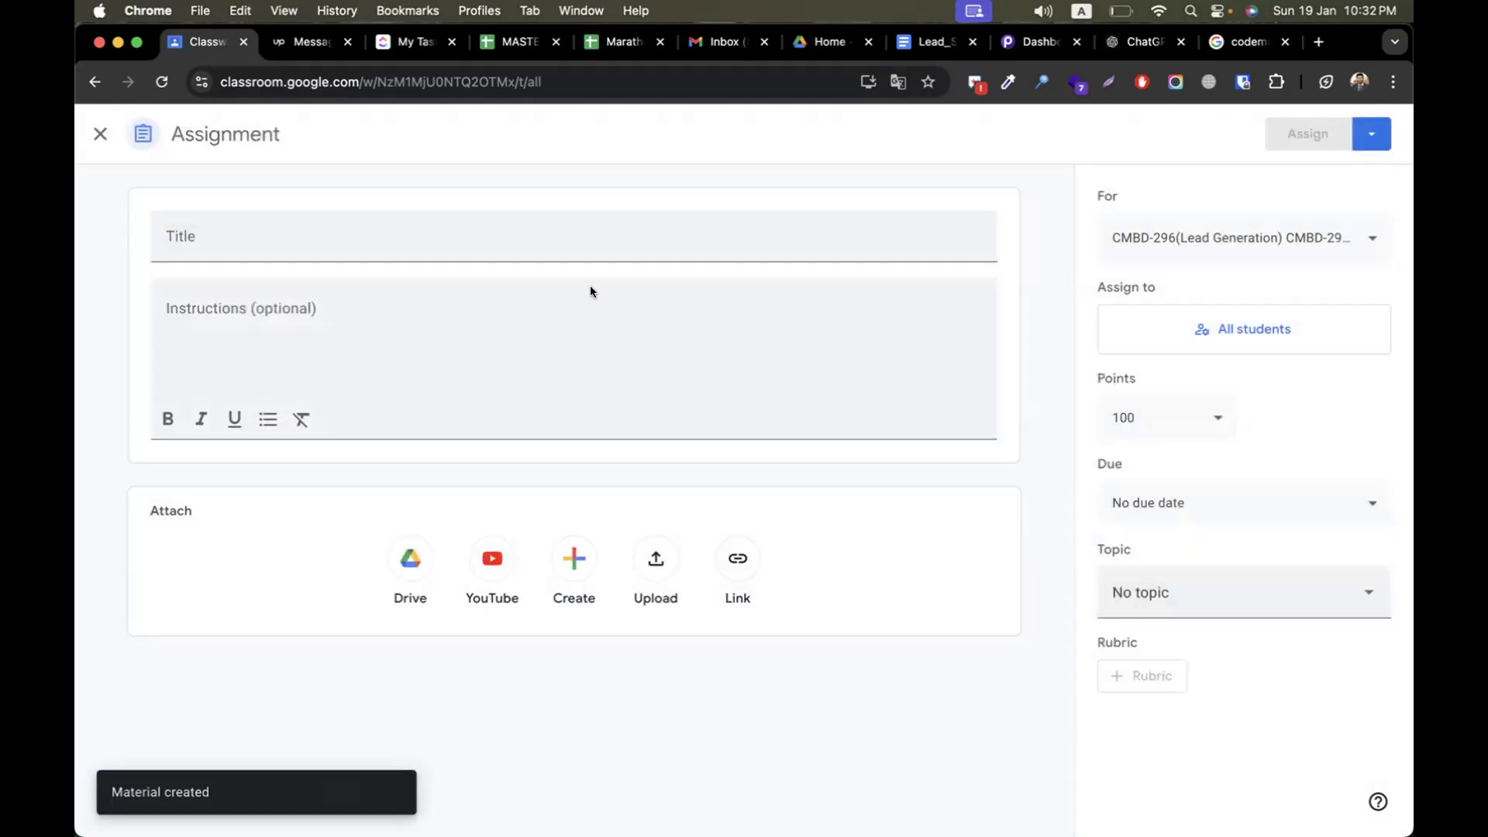
pyautogui.write('Assignmen')
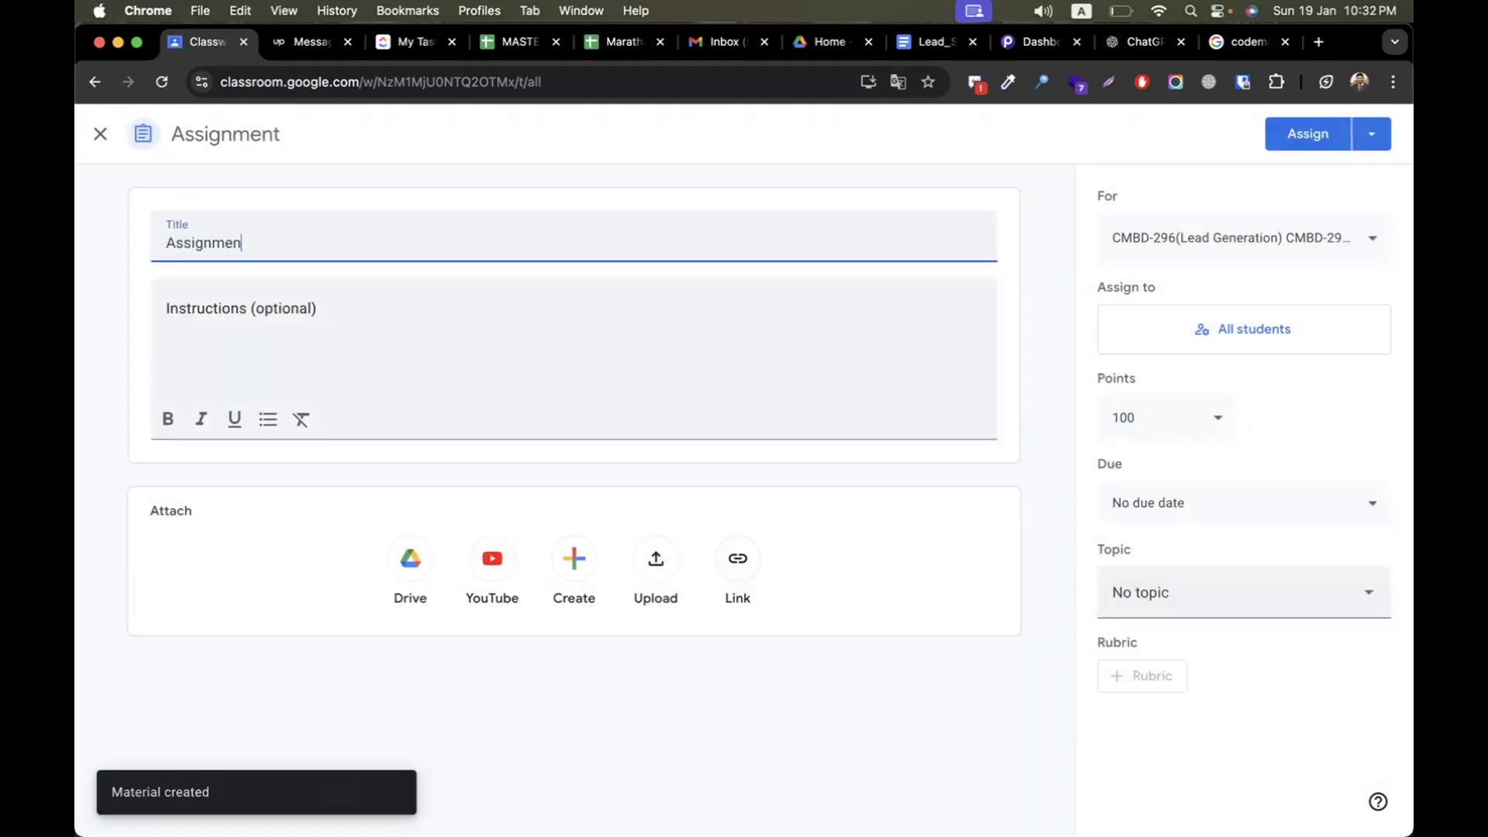
pyautogui.write('t - directory listing')
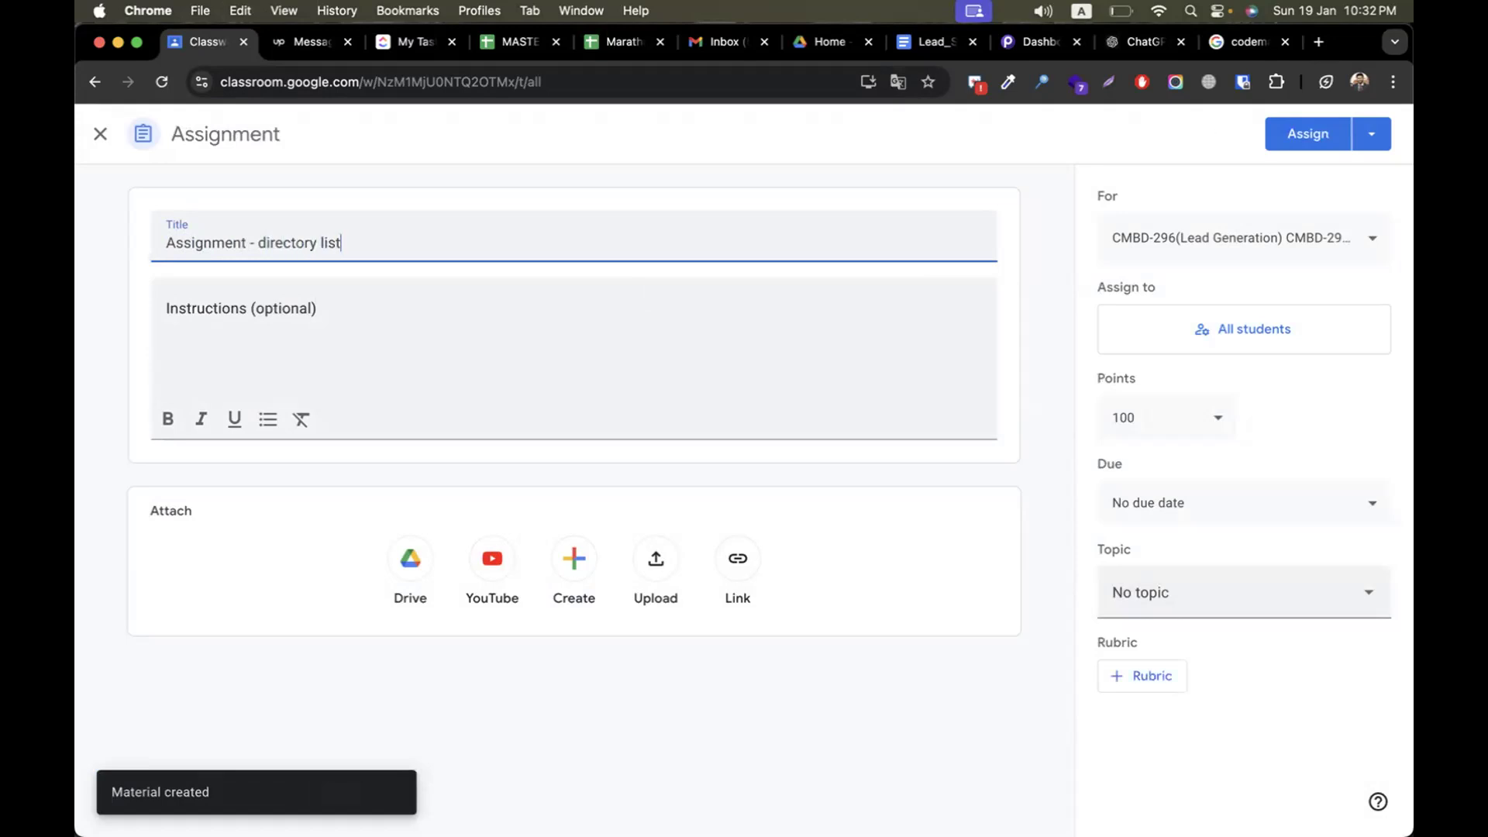
# Enter "Find 50 attorney list from Usa (San Fransico)" as the first line of the assignment's instructions
pyautogui.click(277, 339)
pyautogui.write('Find 50 attornet')
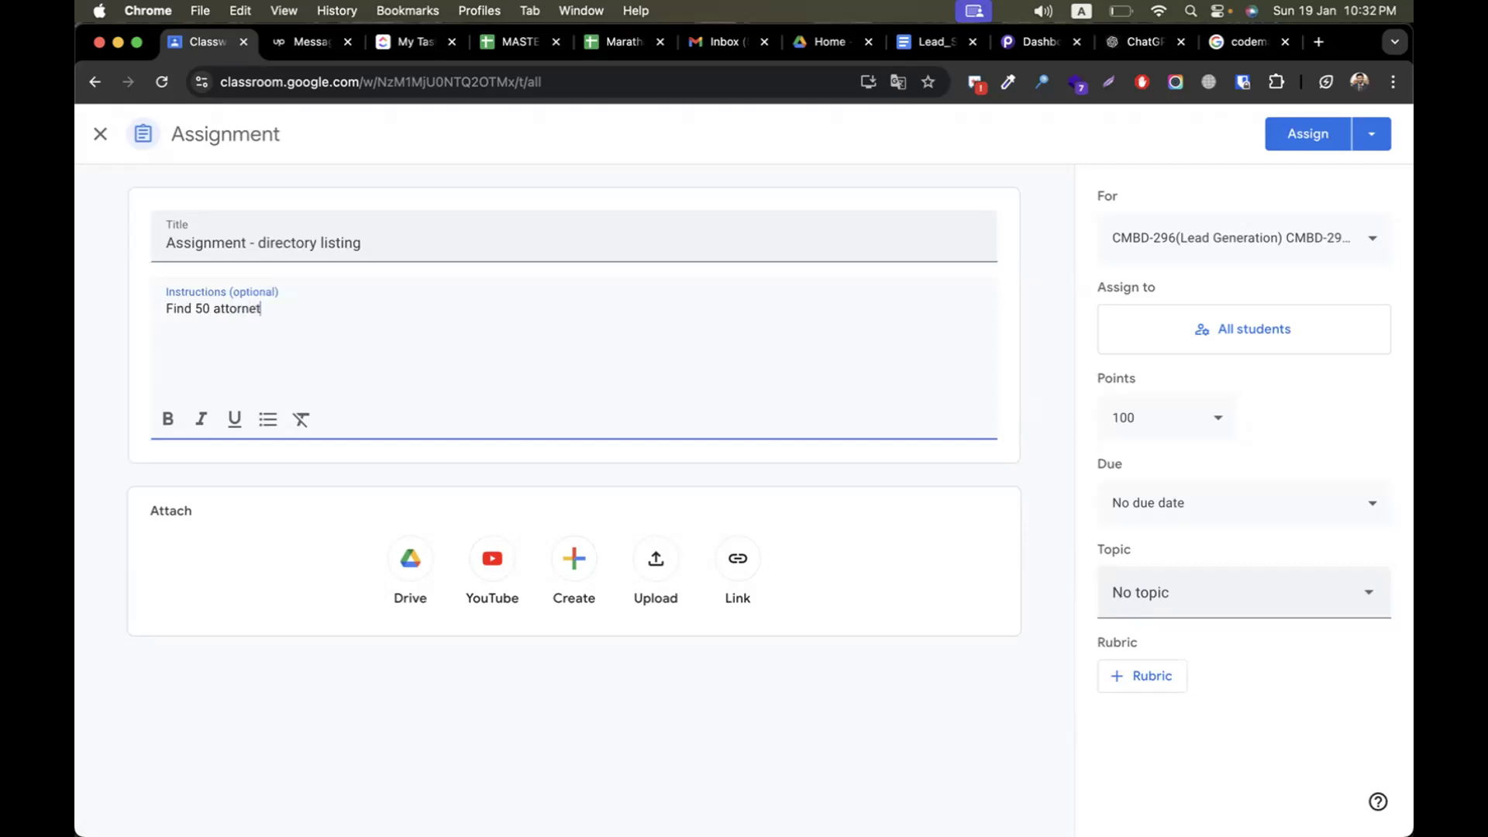
pyautogui.write('y list from U')
pyautogui.write('sa ')
pyautogui.write('(')
pyautogui.write('New')
pyautogui.press('BackSpace')
pyautogui.press('BackSpace')
pyautogui.press('BackSpace')
pyautogui.write('San Fra')
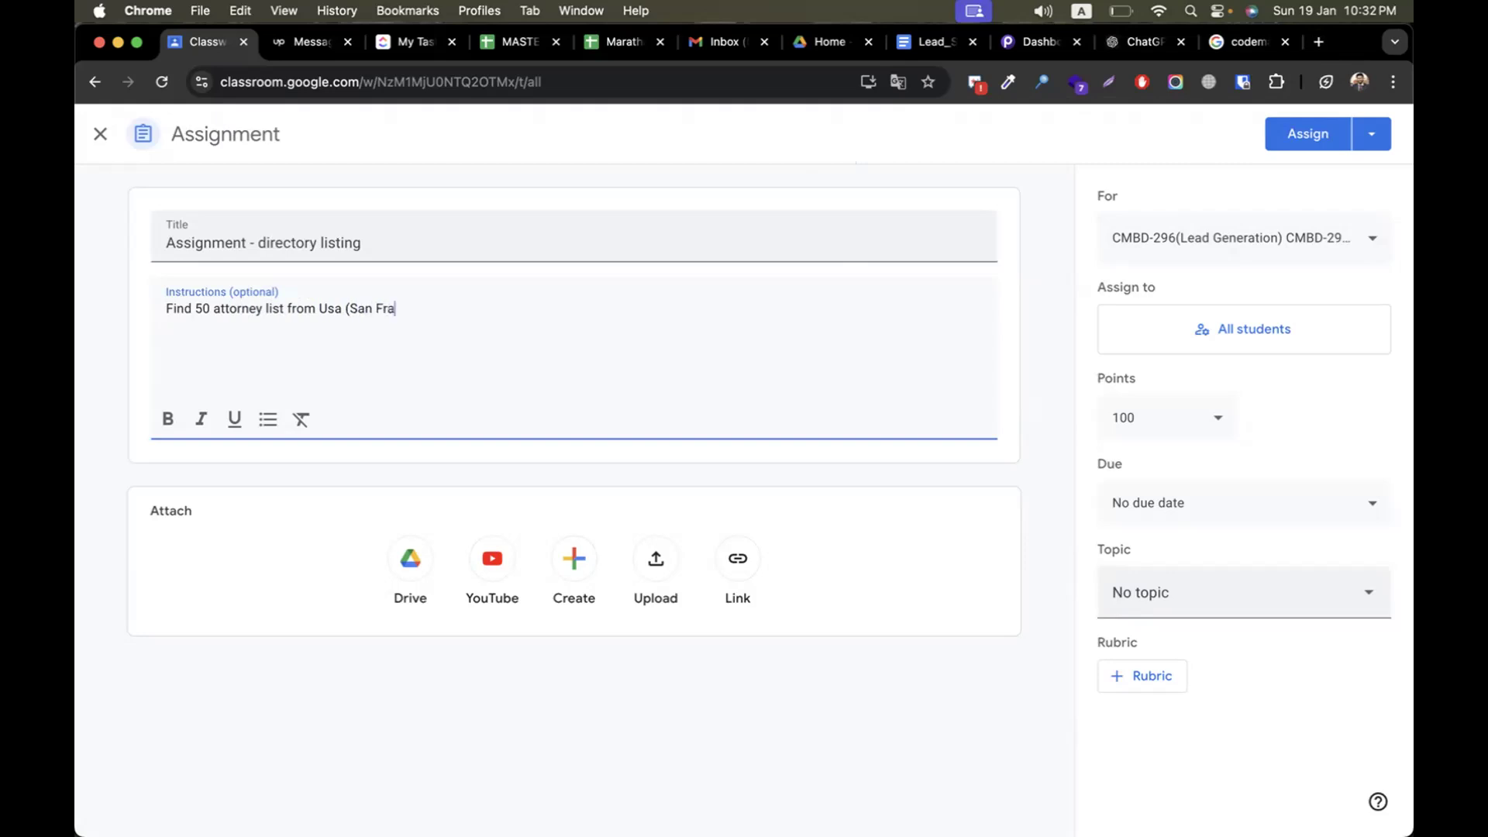
pyautogui.write('nsico) ')
pyautogui.write('Find')
pyautogui.write(' 50 lawye')
pyautogui.write('r list from ')
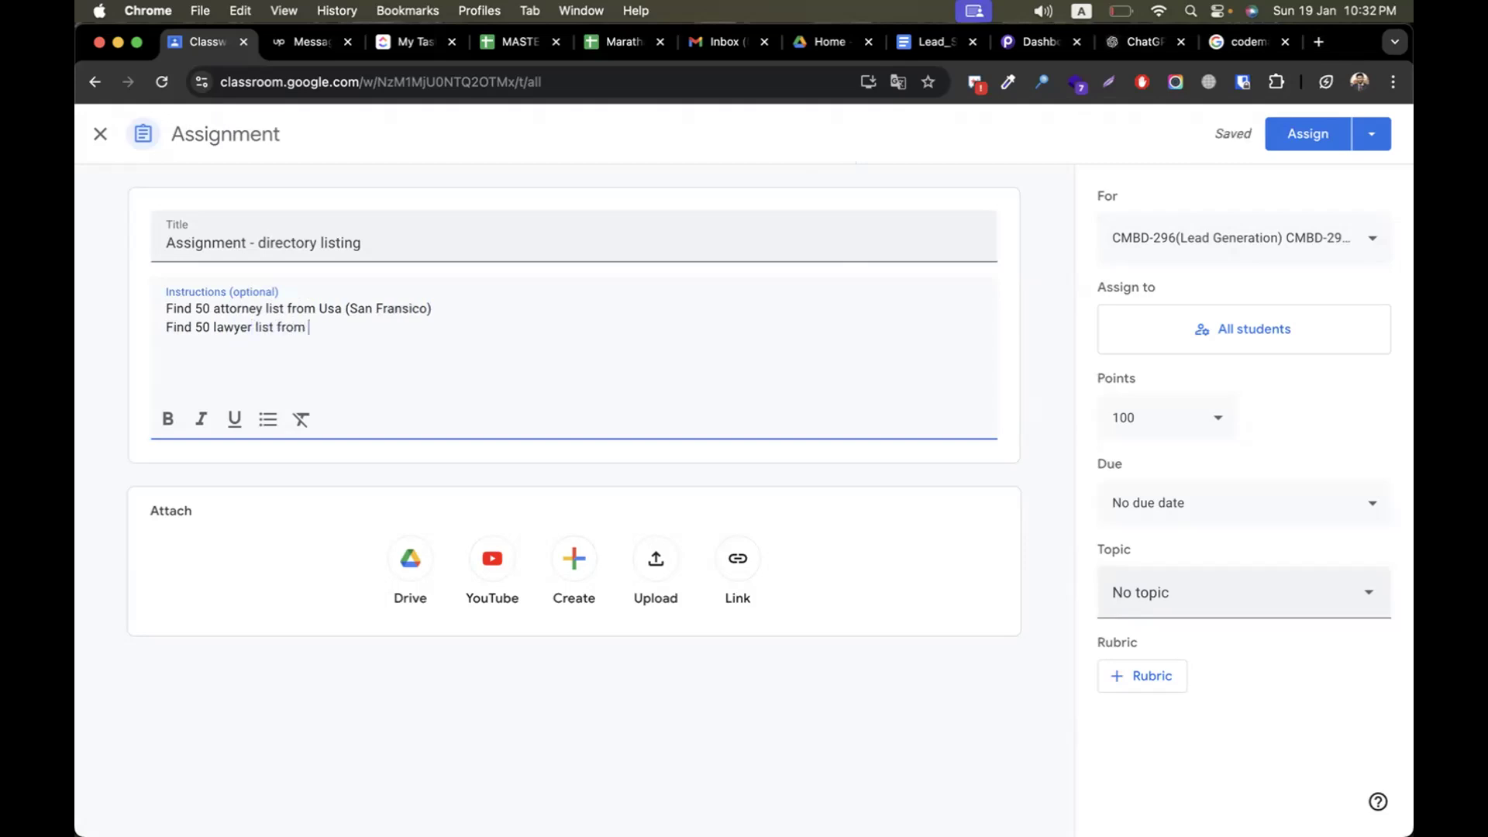
pyautogui.write('london, UK')
# Below a blank line in the instructions, start a "data" line and insert "use yellow" on the line above it
pyautogui.write('data')
pyautogui.press('Return')
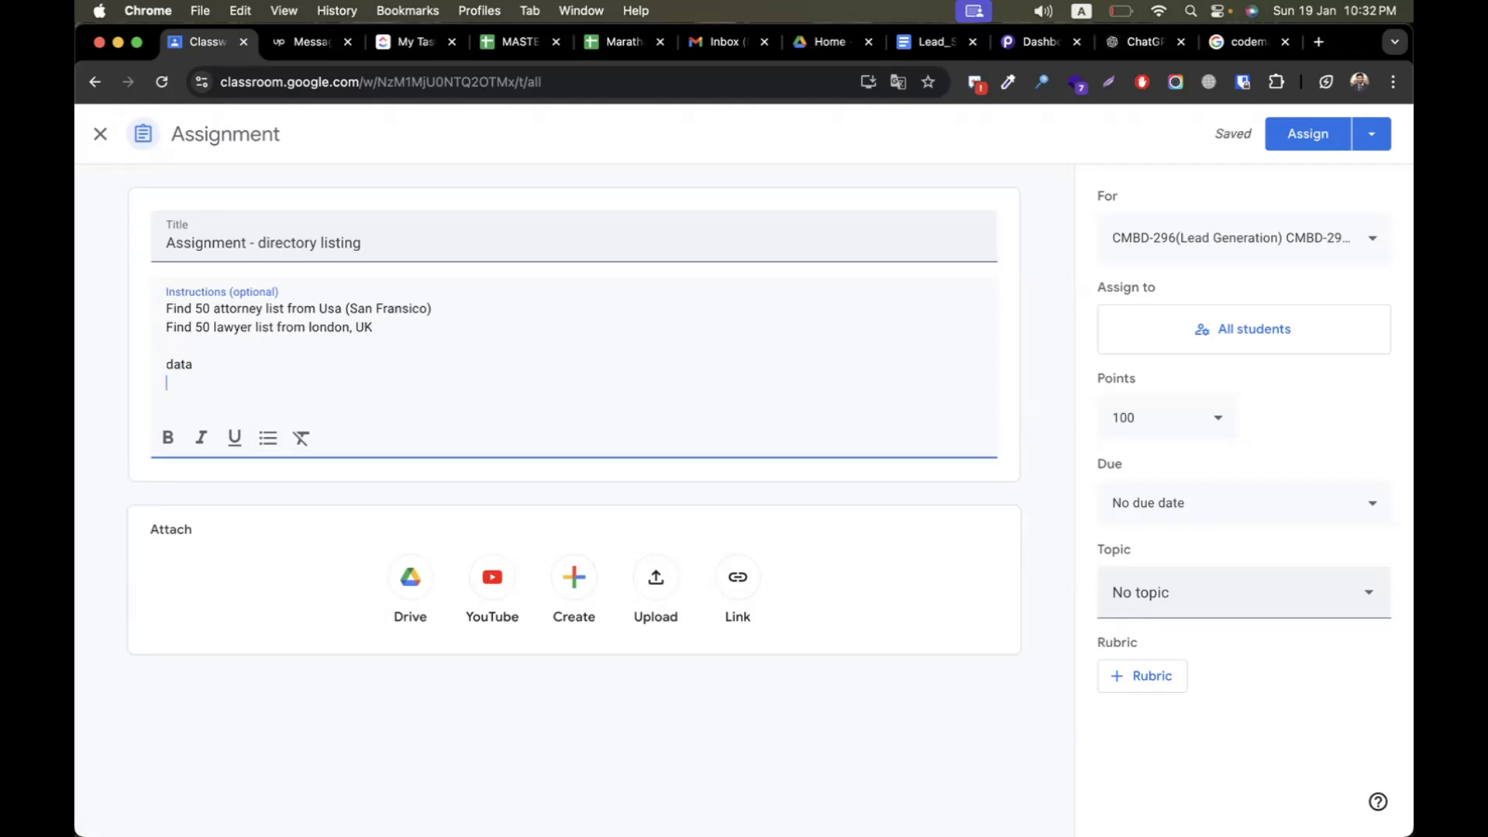
pyautogui.click(289, 342)
pyautogui.press('Return')
pyautogui.write('use')
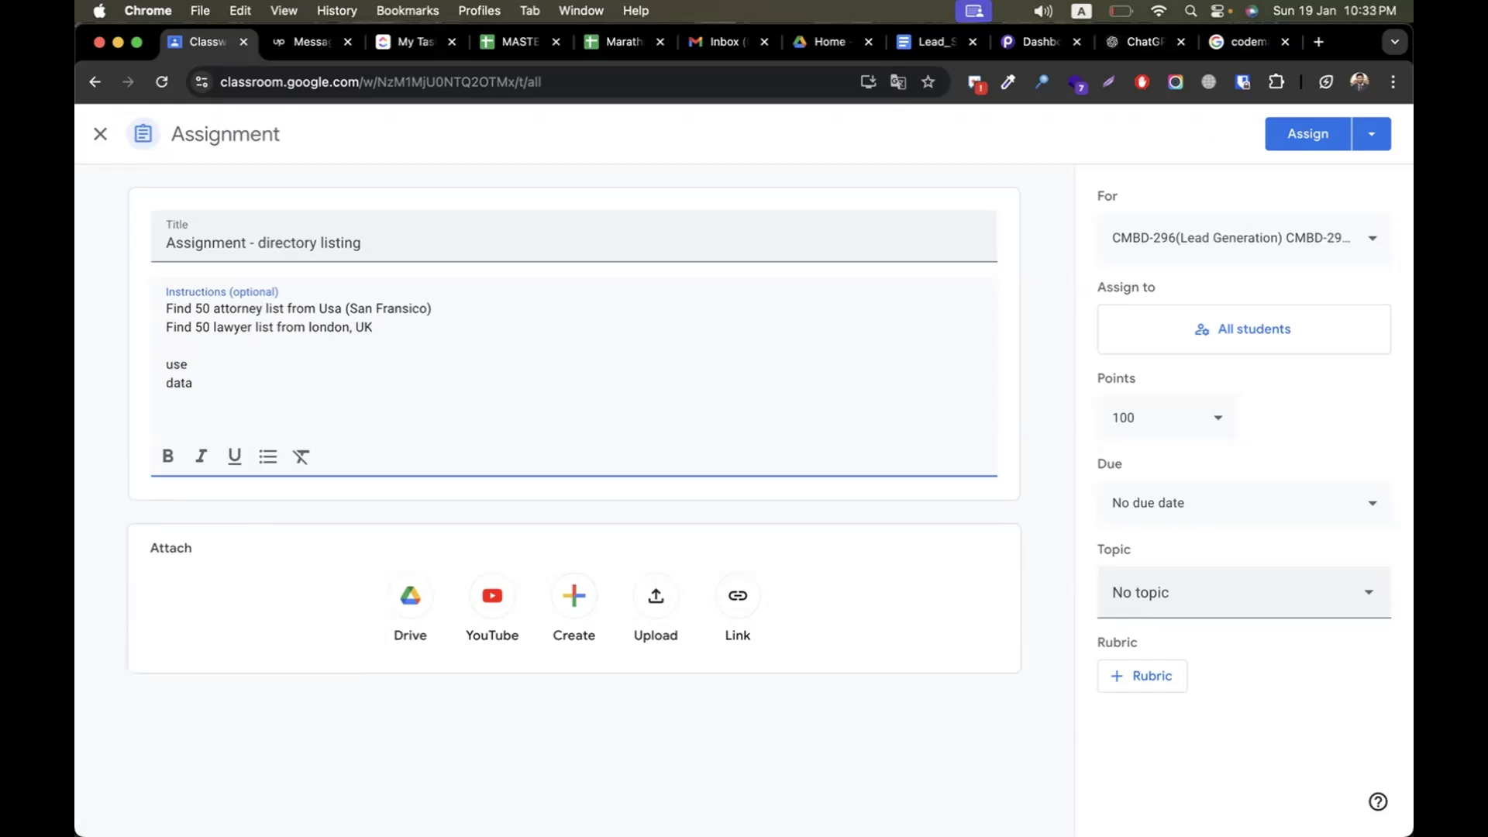
pyautogui.write(' yellow')
# Ask ChatGPT to "write me few uk popular city name" and copy Manchester from its answer
pyautogui.click(1318, 41)
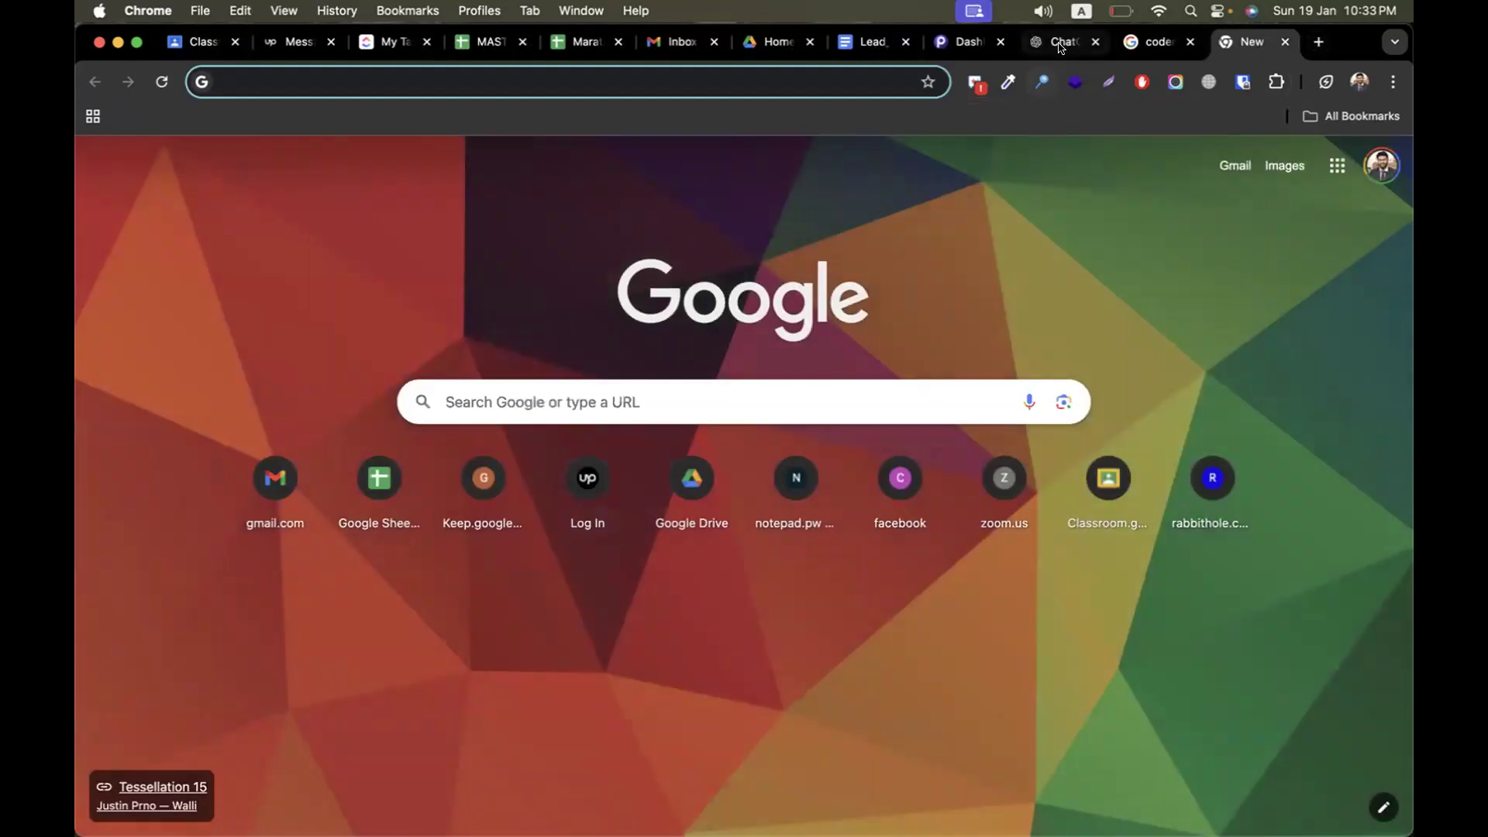
pyautogui.click(1062, 41)
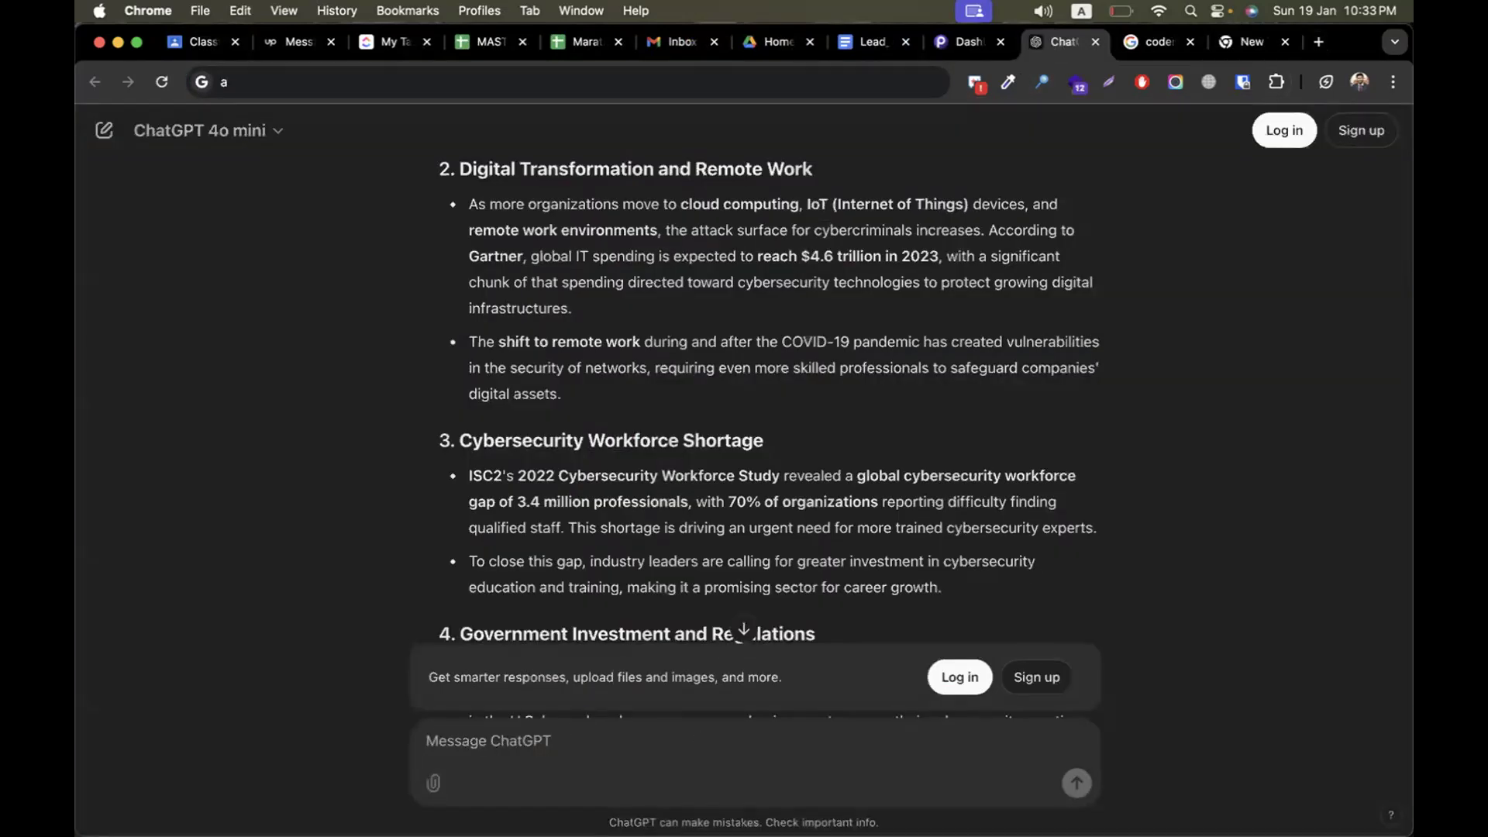
pyautogui.write('write me few uk popular city name')
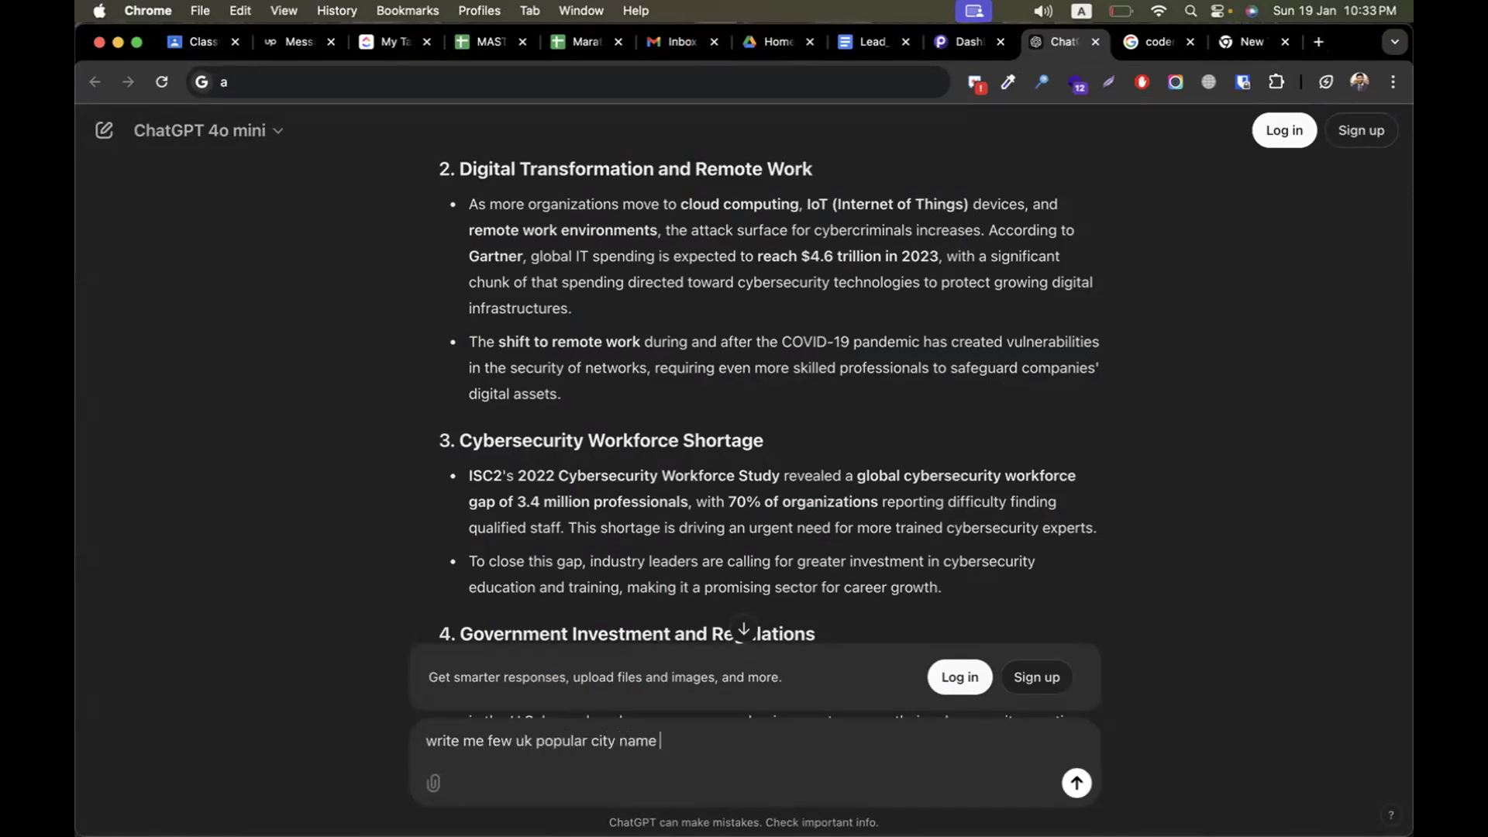
pyautogui.press('Return')
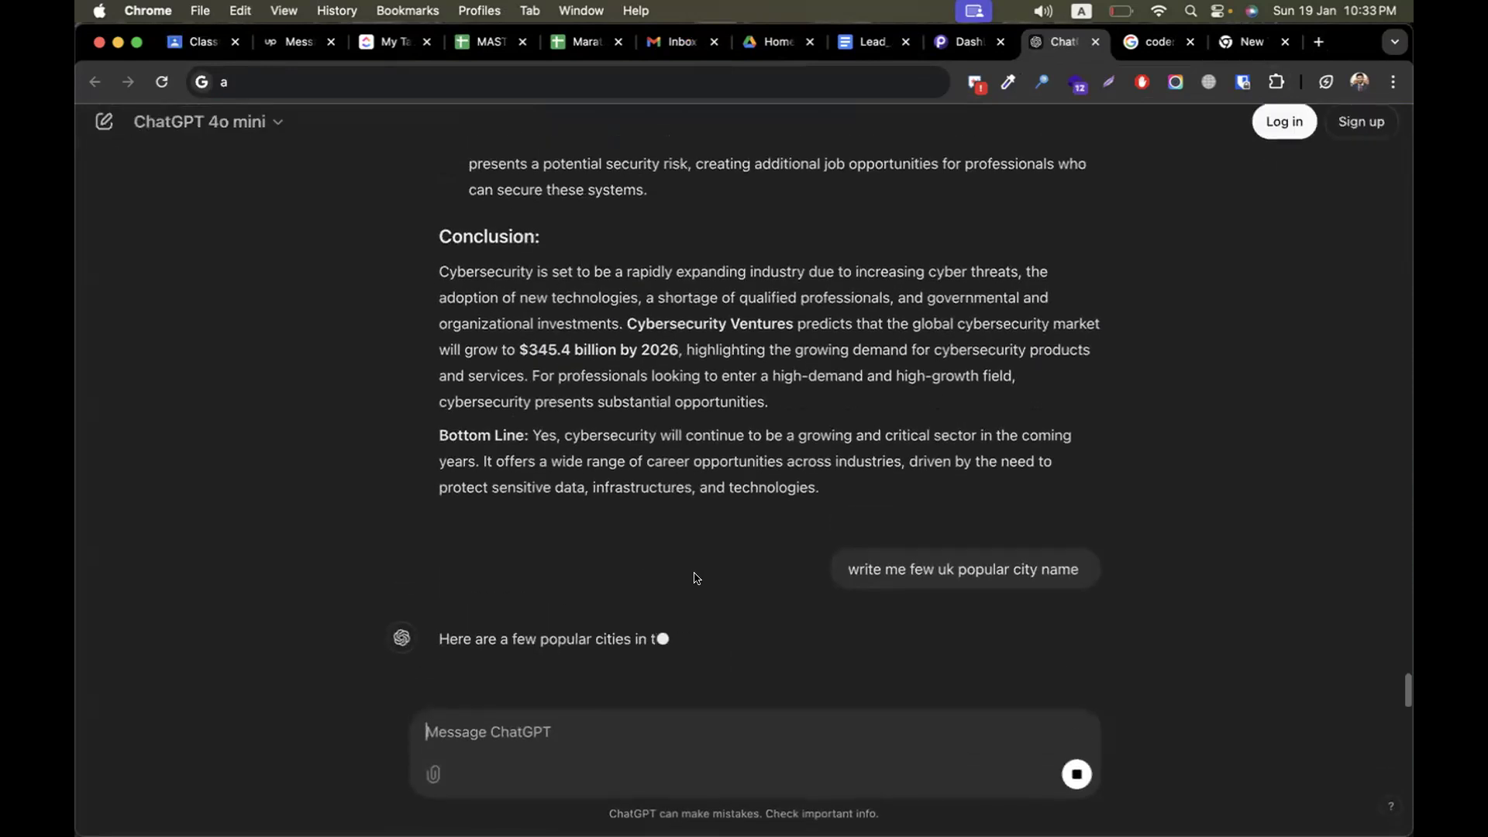
pyautogui.scroll(2, 607, 598)
pyautogui.doubleClick(499, 409)
pyautogui.press('super+c')
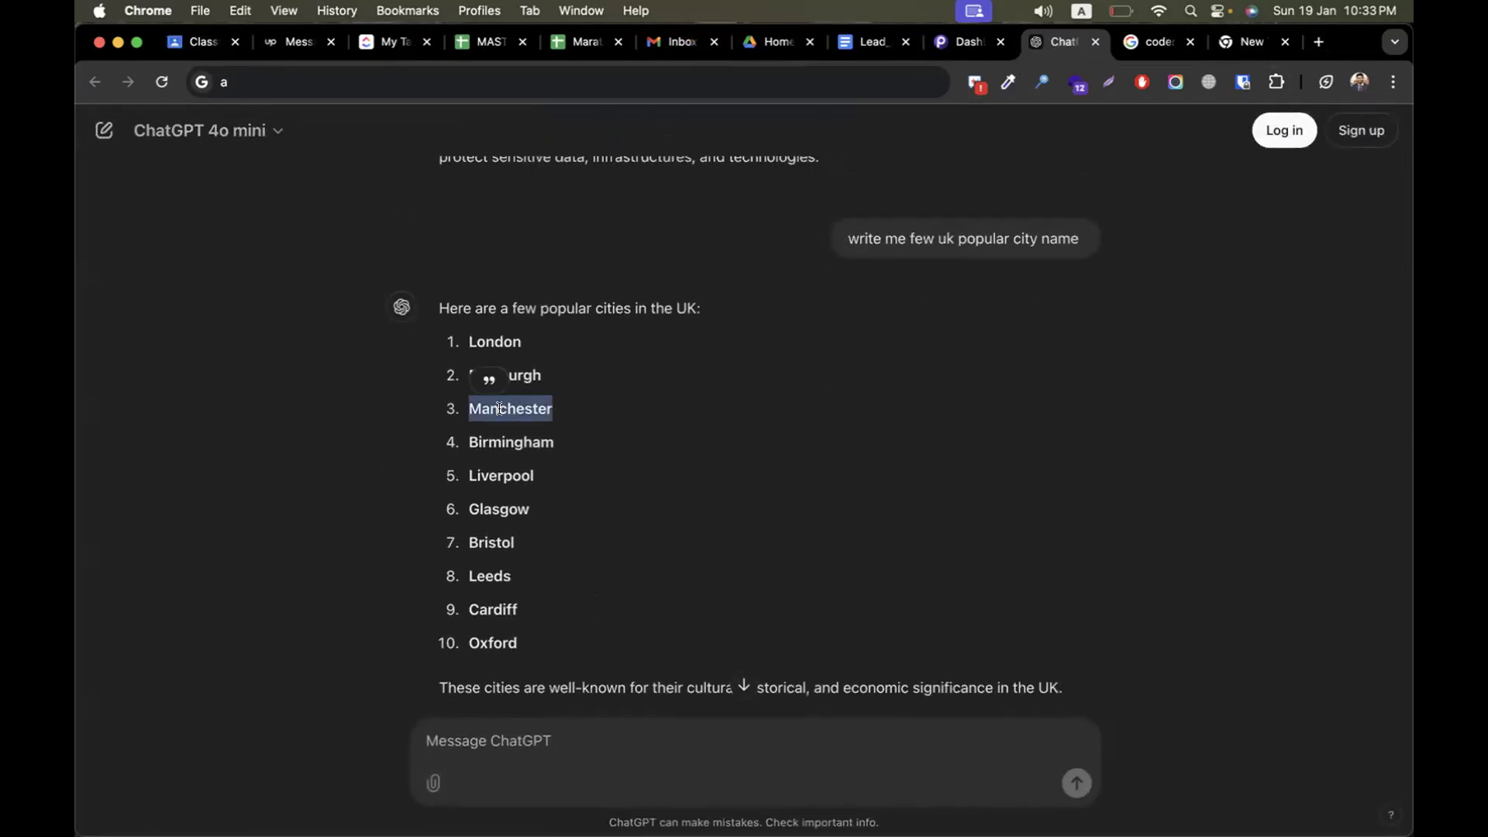
# Return to the Classroom assignment and replace "london" with "Manchester" in the lawyer line
pyautogui.click(194, 42)
pyautogui.doubleClick(322, 326)
pyautogui.press('super+v')
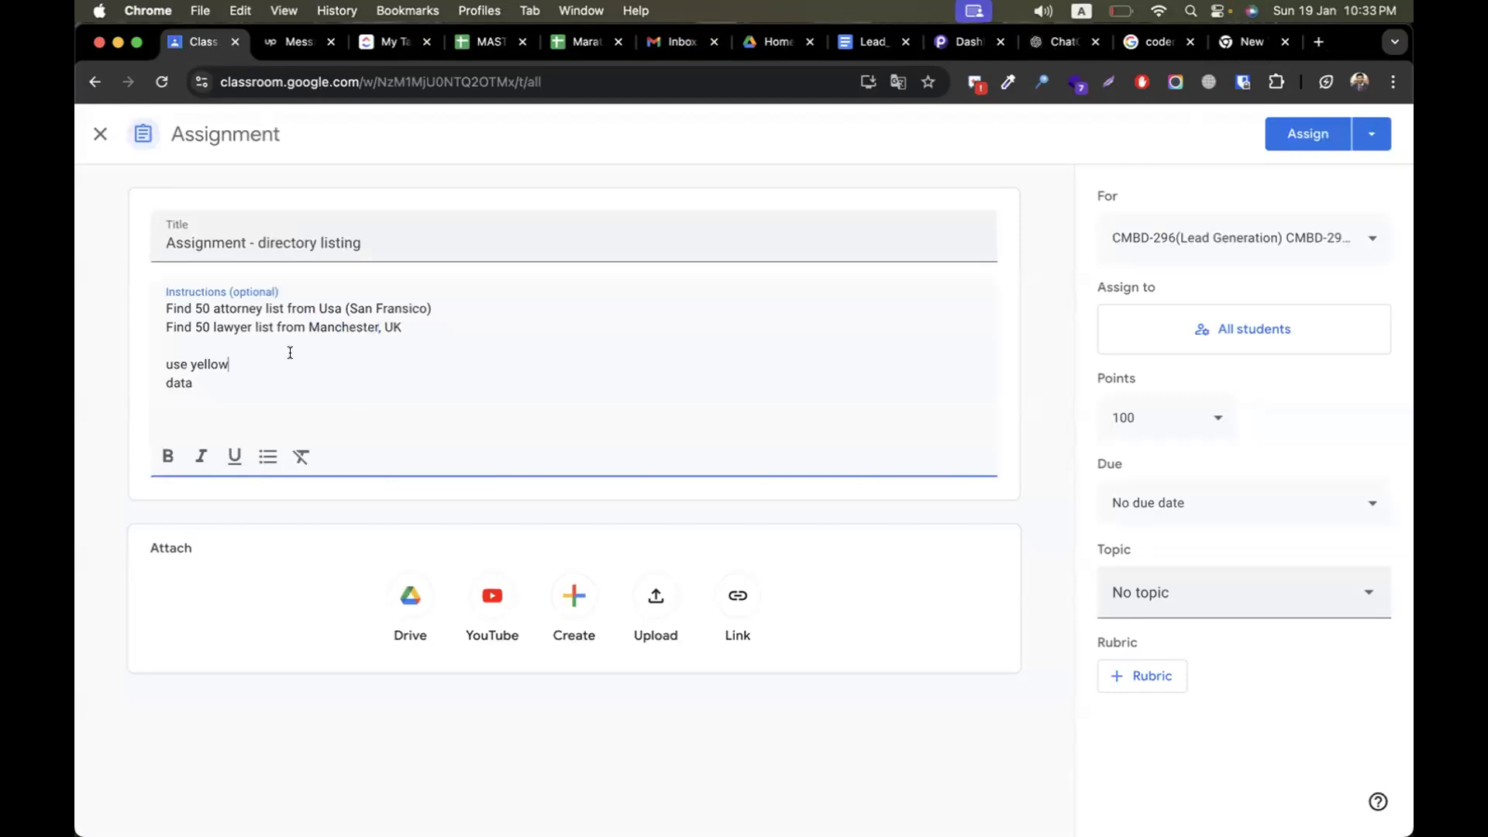
# Complete the two lower instruction lines as "use yellow spider tool to extract data" and "data needed"
pyautogui.write('spider tool to extract data')
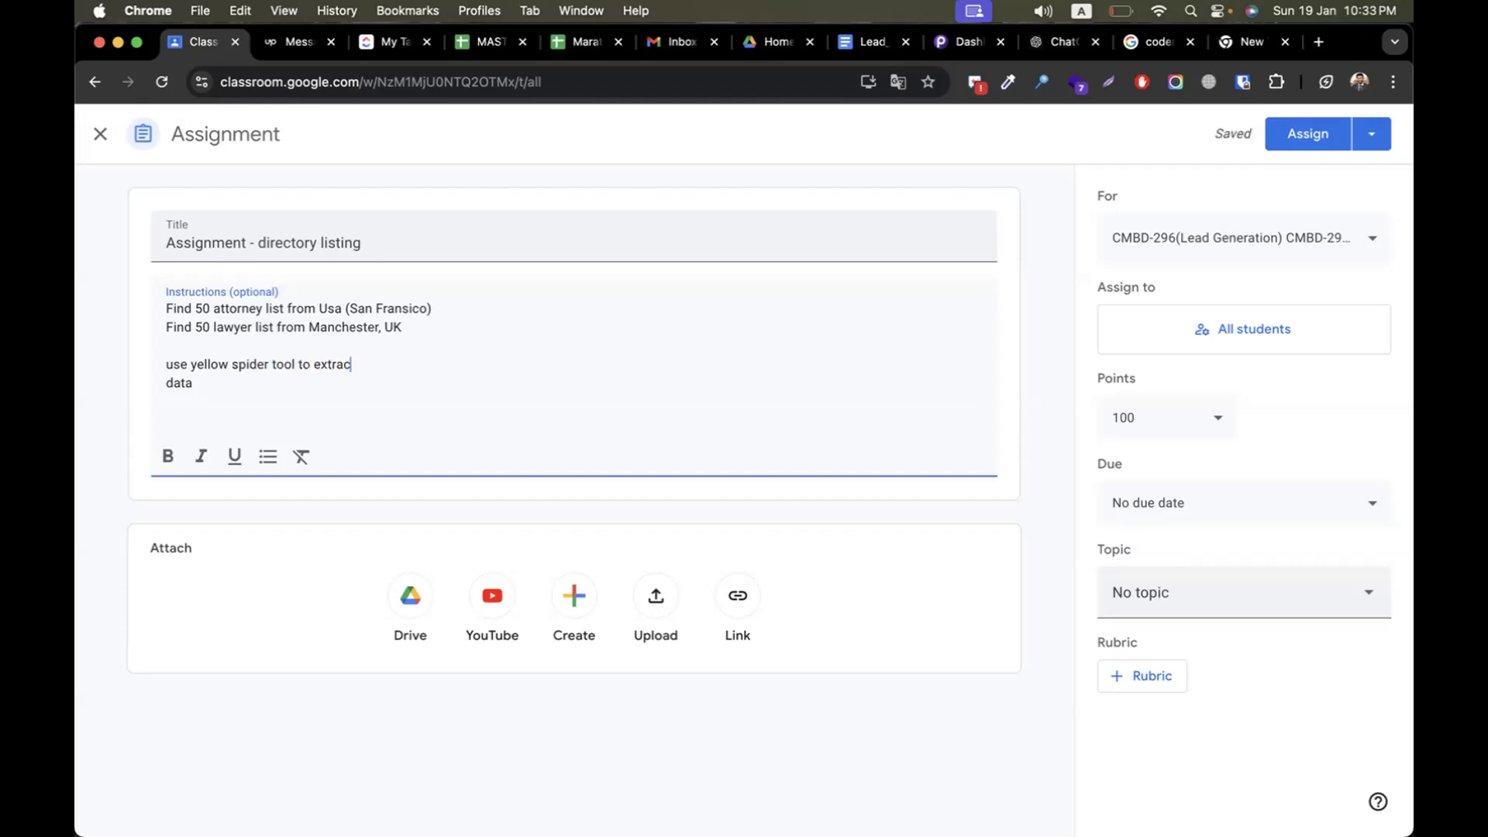
pyautogui.write(' data needed')
# Start a dashed list of required data below a blank line with industry, company name and address
pyautogui.press('Return')
pyautogui.press('Return')
pyautogui.write('- industry')
pyautogui.press('Return')
pyautogui.write('- company na')
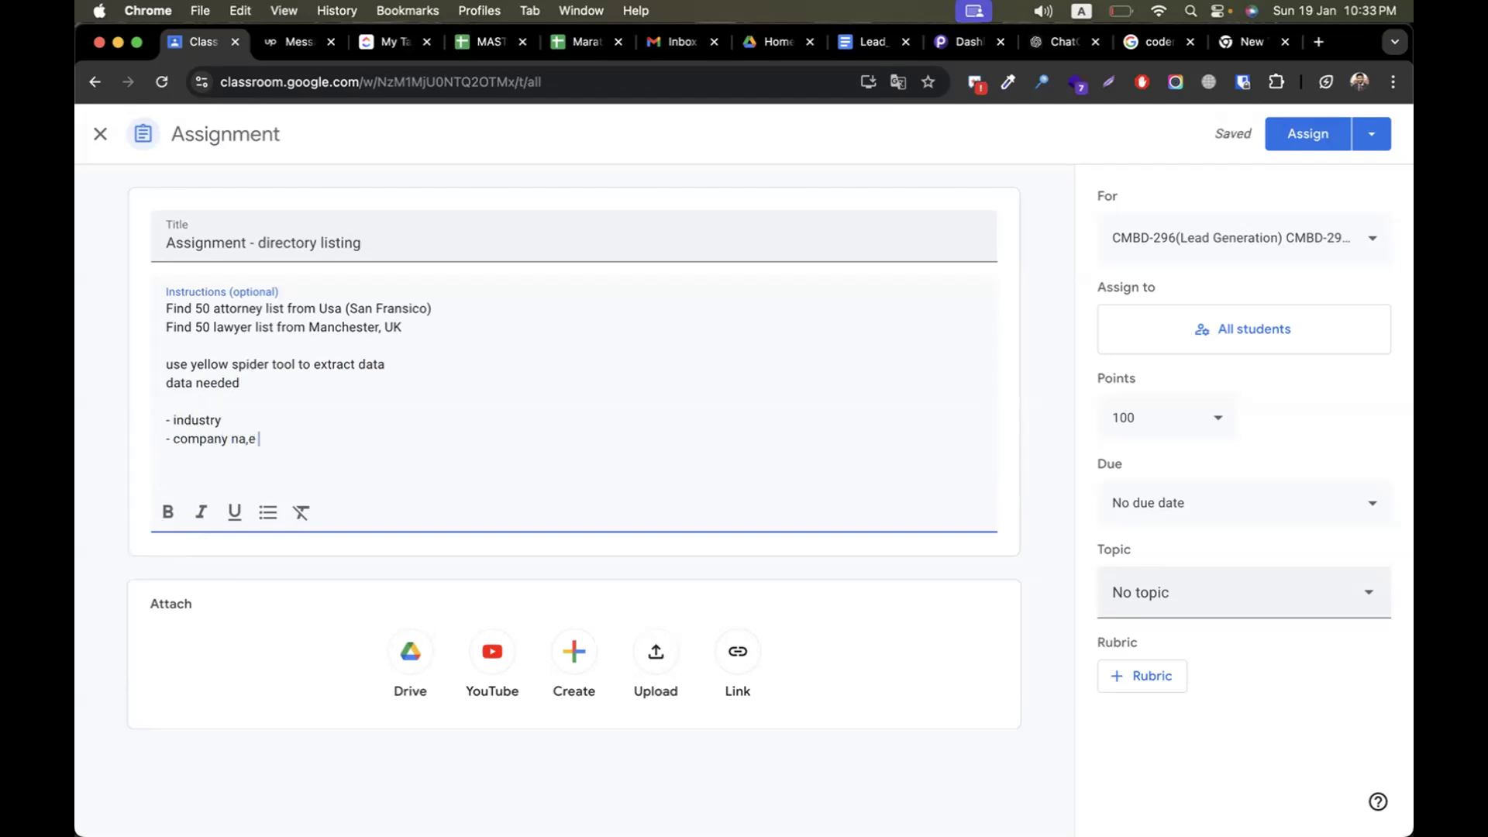
pyautogui.write('me')
pyautogui.press('Return')
pyautogui.write('- address')
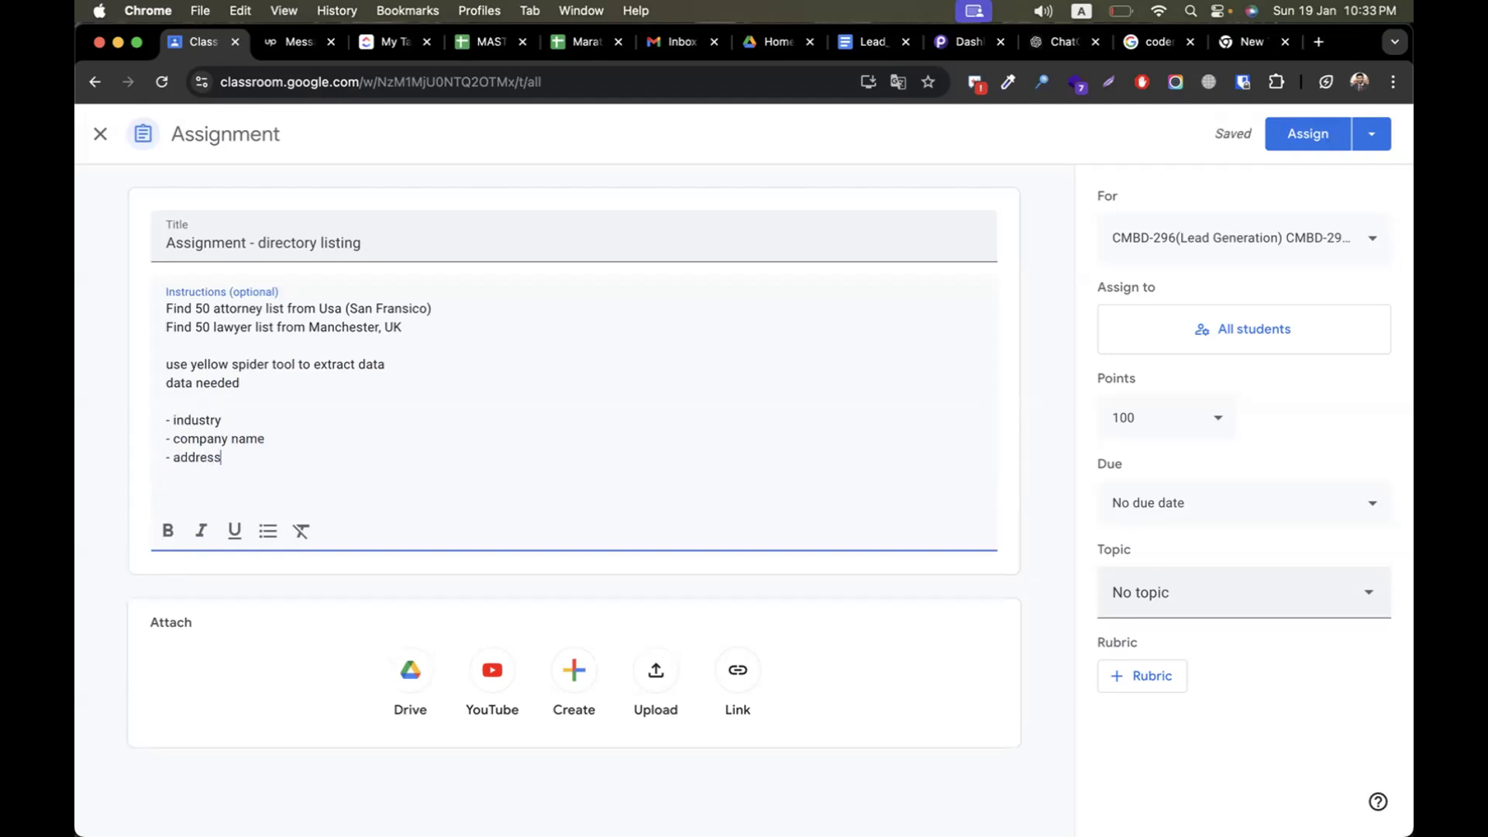
# Extend the required data list with dashed entries for city, state, zip and country
pyautogui.press('Return')
pyautogui.write('- city')
pyautogui.press('Return')
pyautogui.write('s-')
pyautogui.press('BackSpace')
pyautogui.write('- state')
pyautogui.press('Return')
pyautogui.write('- zip')
pyautogui.press('Return')
pyautogui.write('- country')
# Finish the required data list with dashed entries for website link, email and phone number
pyautogui.press('Return')
pyautogui.write('- webd')
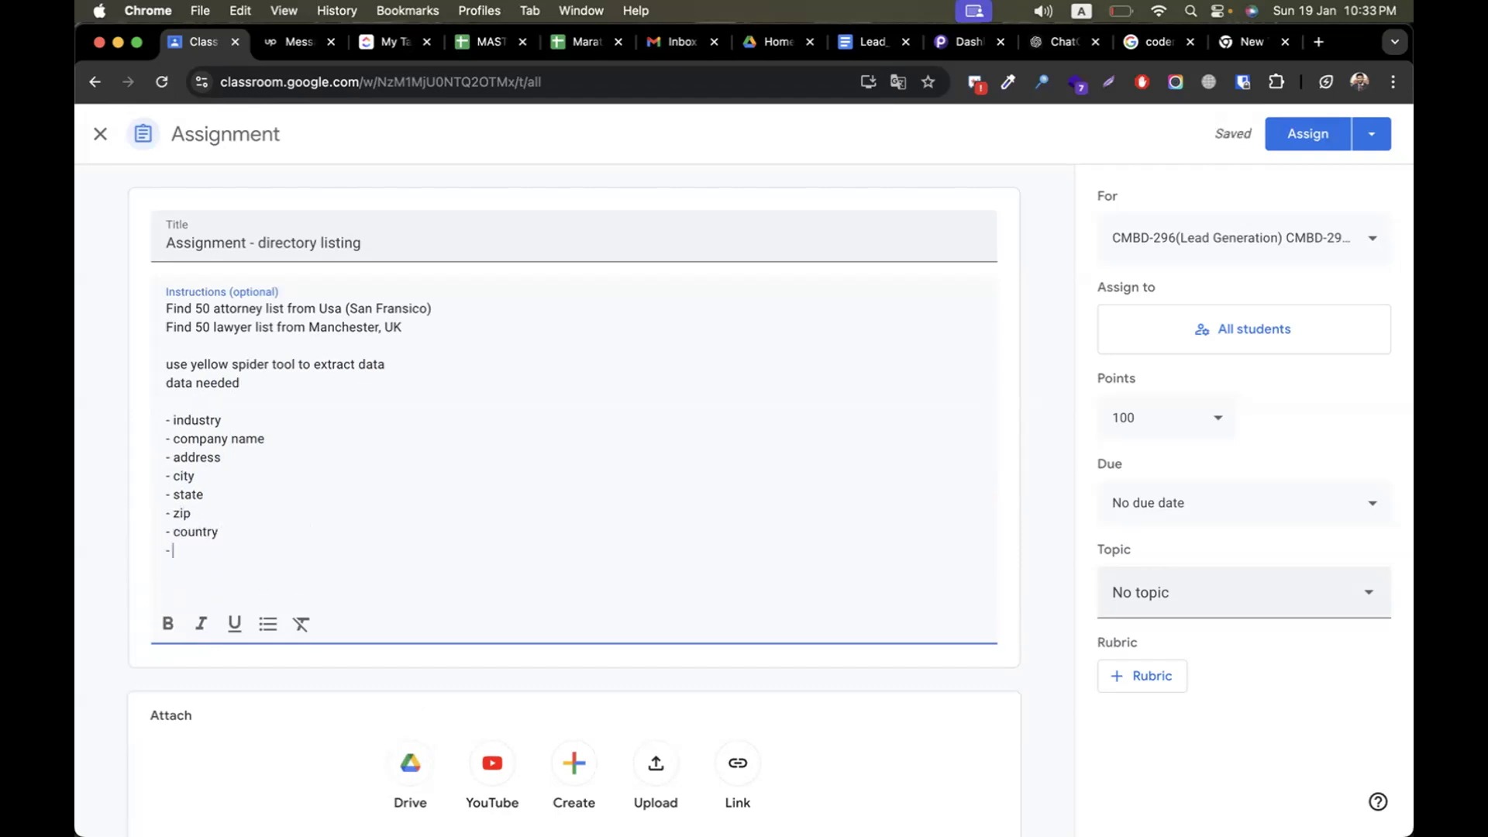
pyautogui.press('BackSpace')
pyautogui.write('site link')
pyautogui.press('Return')
pyautogui.write('- email')
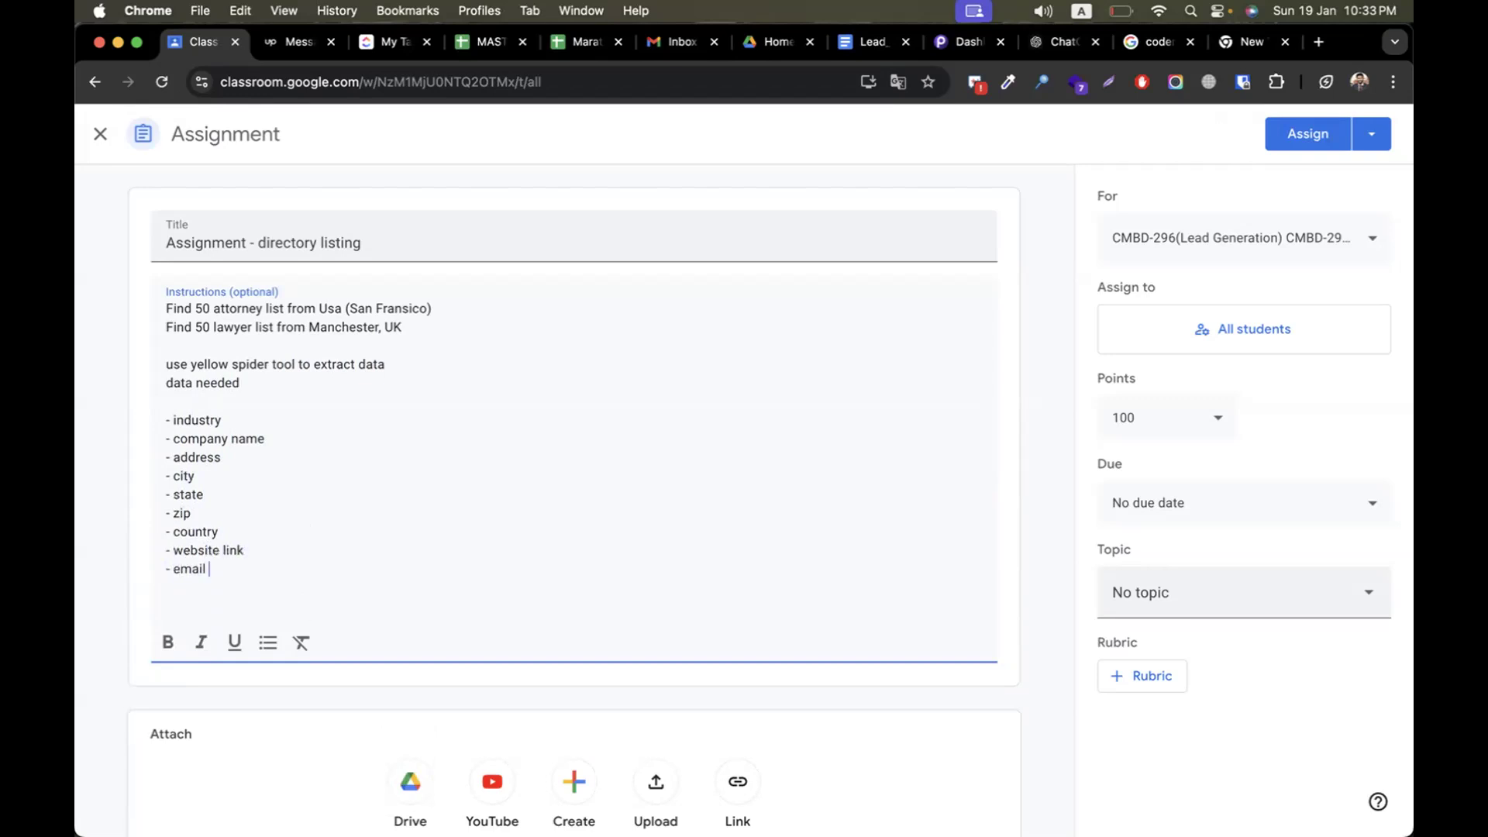
pyautogui.press('Return')
pyautogui.write('- pjh')
pyautogui.press('BackSpace')
pyautogui.write('hone number')
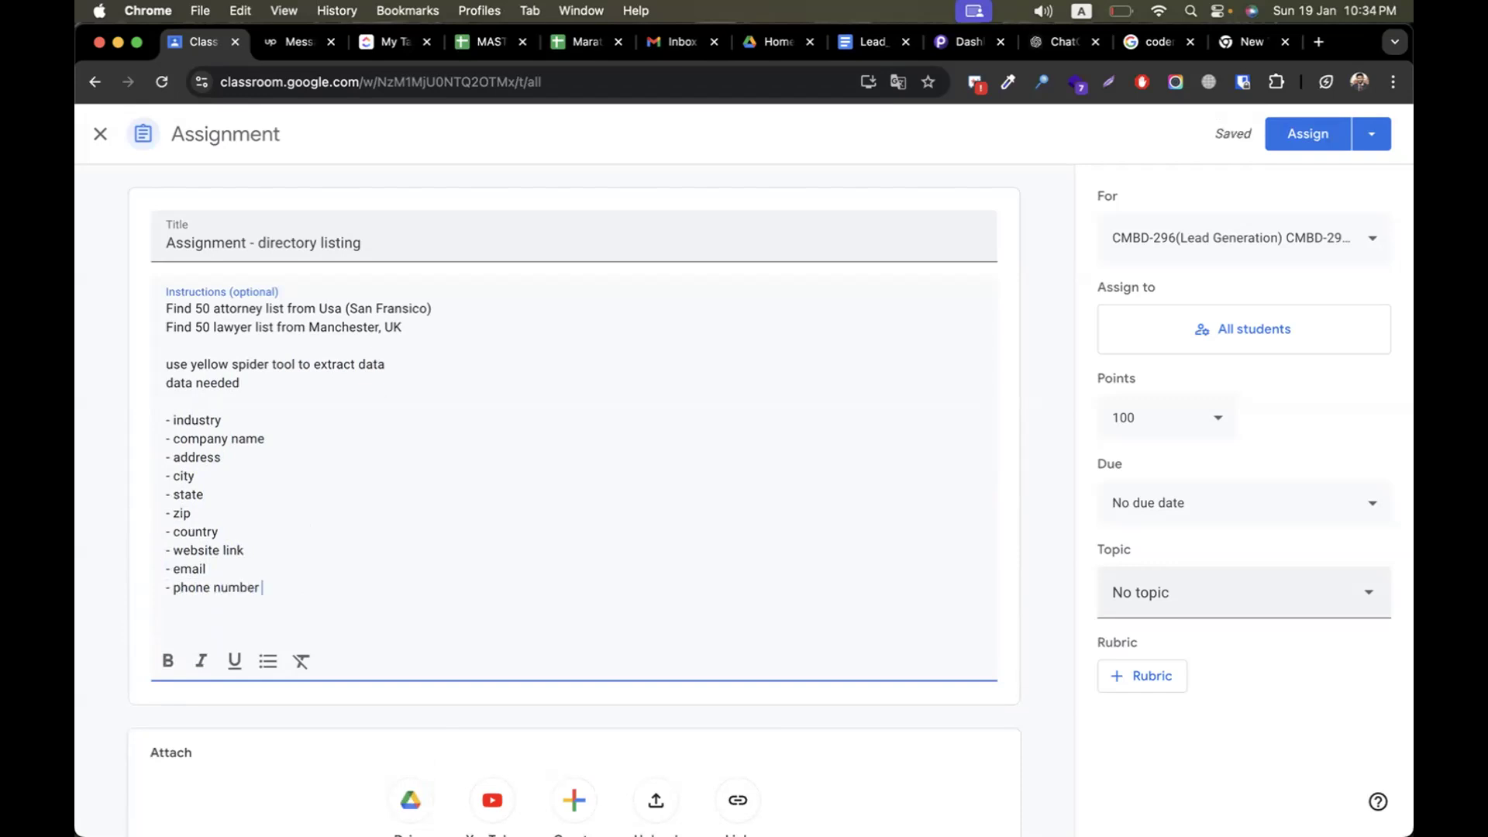
# Add "submit 2 excel sheet separately" as a closing instruction, separated from the list by a blank line
pyautogui.press('Return')
pyautogui.press('Return')
pyautogui.write('submi')
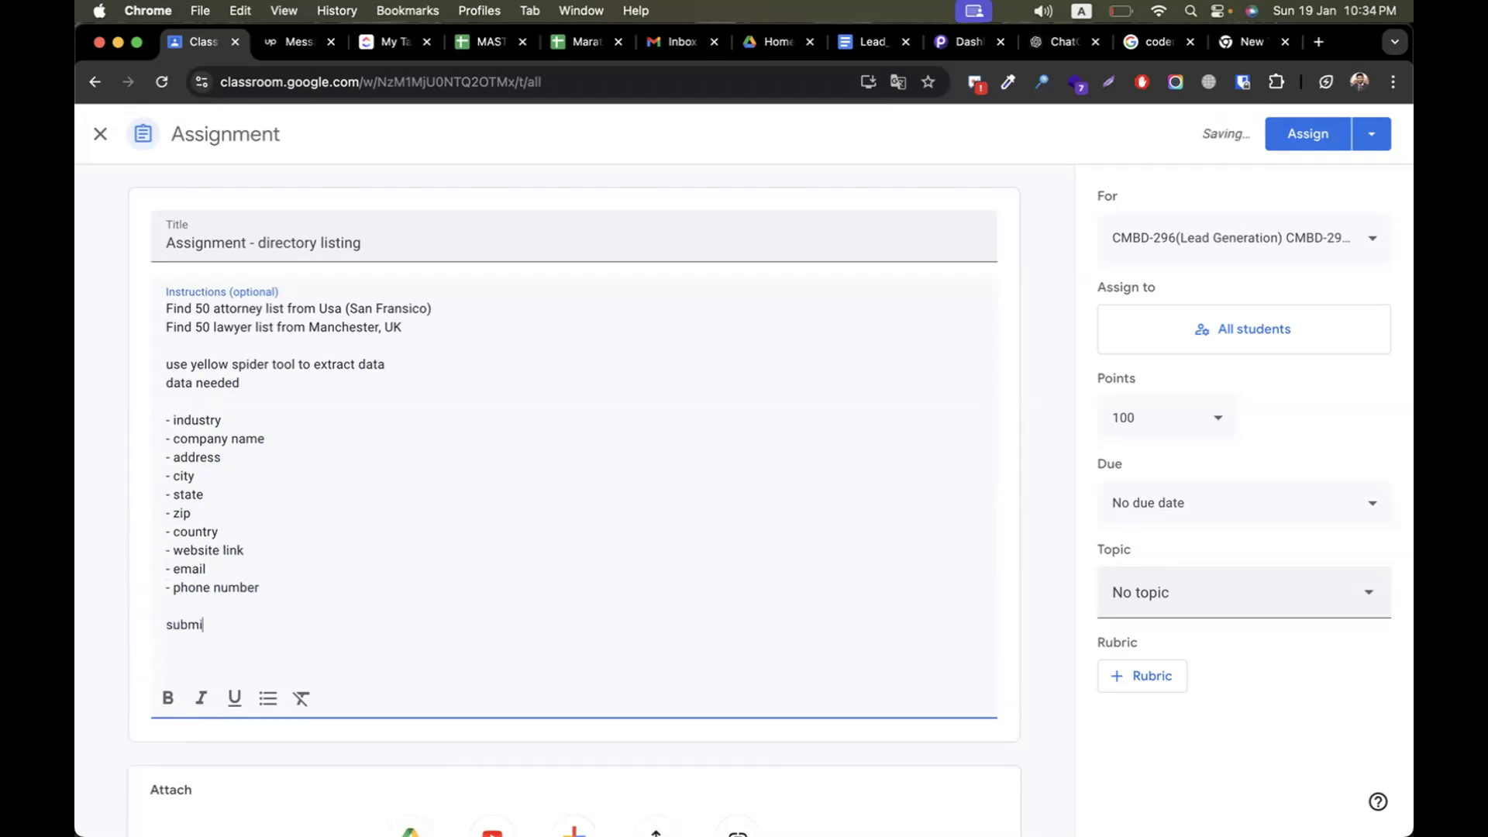
pyautogui.write('t 2 excel sheet separately')
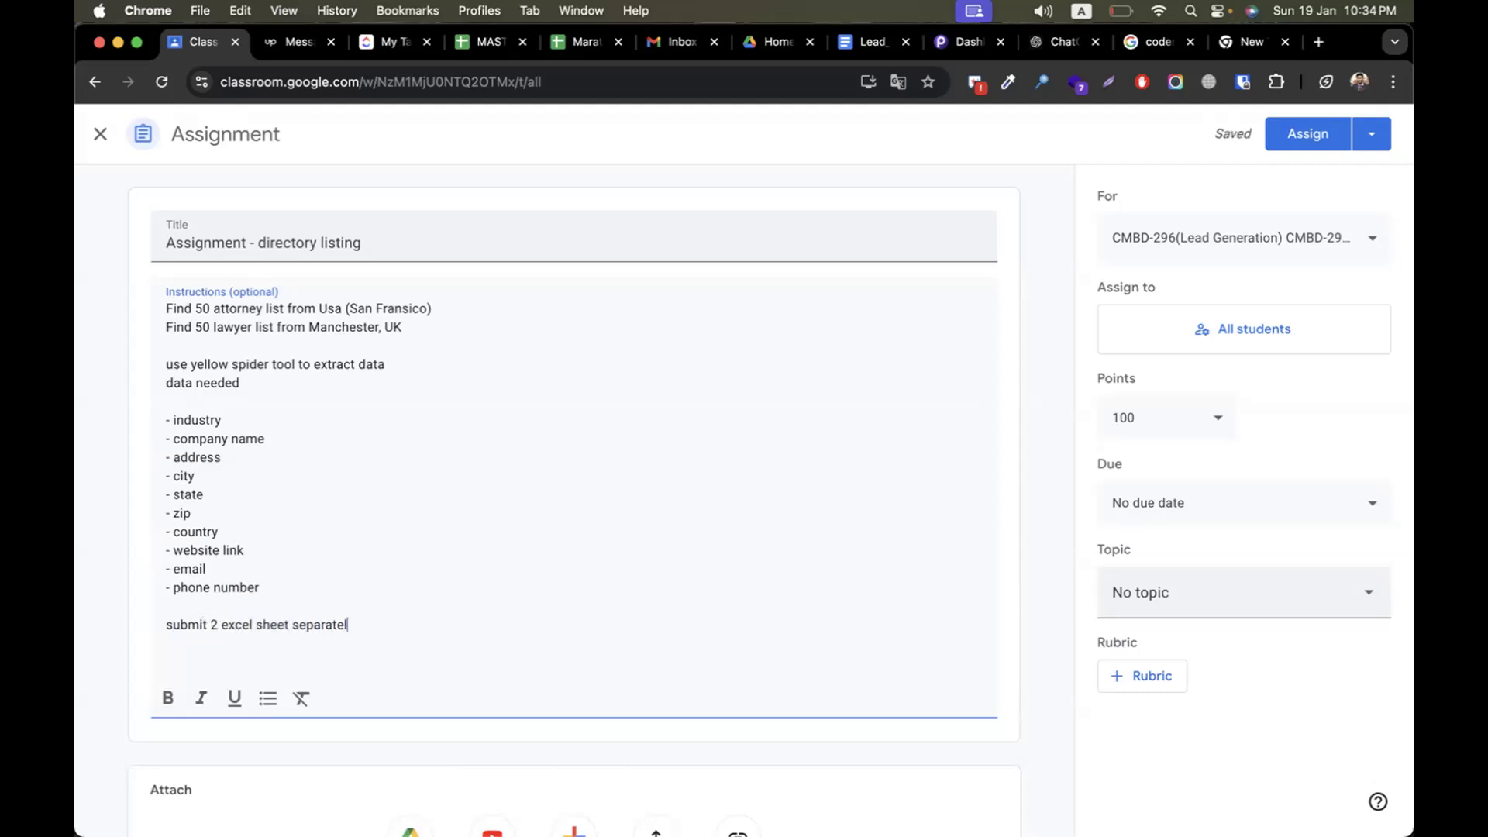
# Set the assignment's topic to Episode-08 (Yellow Pages Spider Tool) and assign it to the students
pyautogui.click(1162, 616)
pyautogui.scroll(-5, 1213, 551)
pyautogui.click(1220, 542)
pyautogui.click(1302, 131)
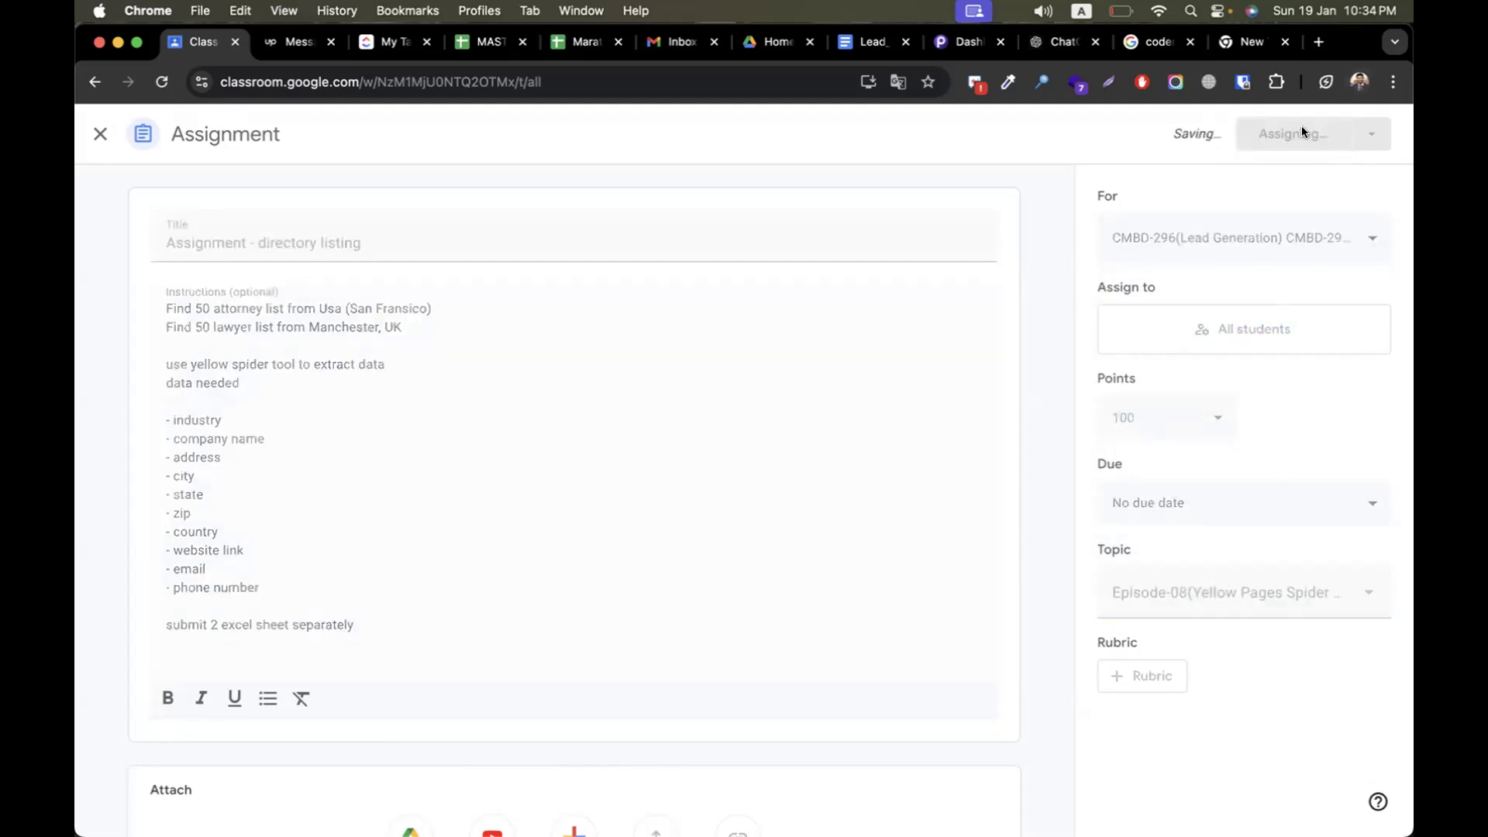